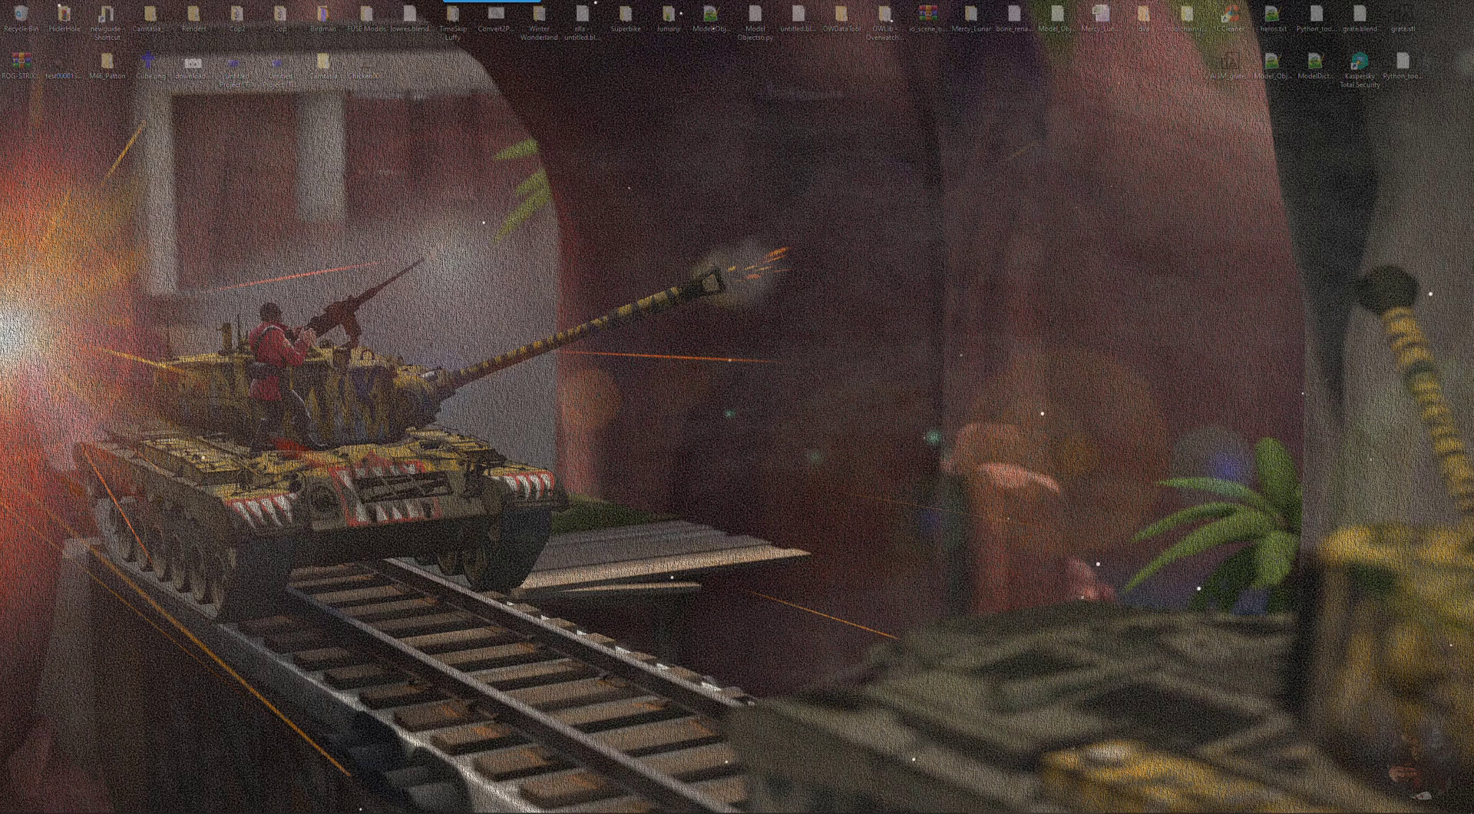
# Play the Chicken0001-0135 reference clip, rewind it to the start, and minimize the video player.
pyautogui.moveTo(898, 812)
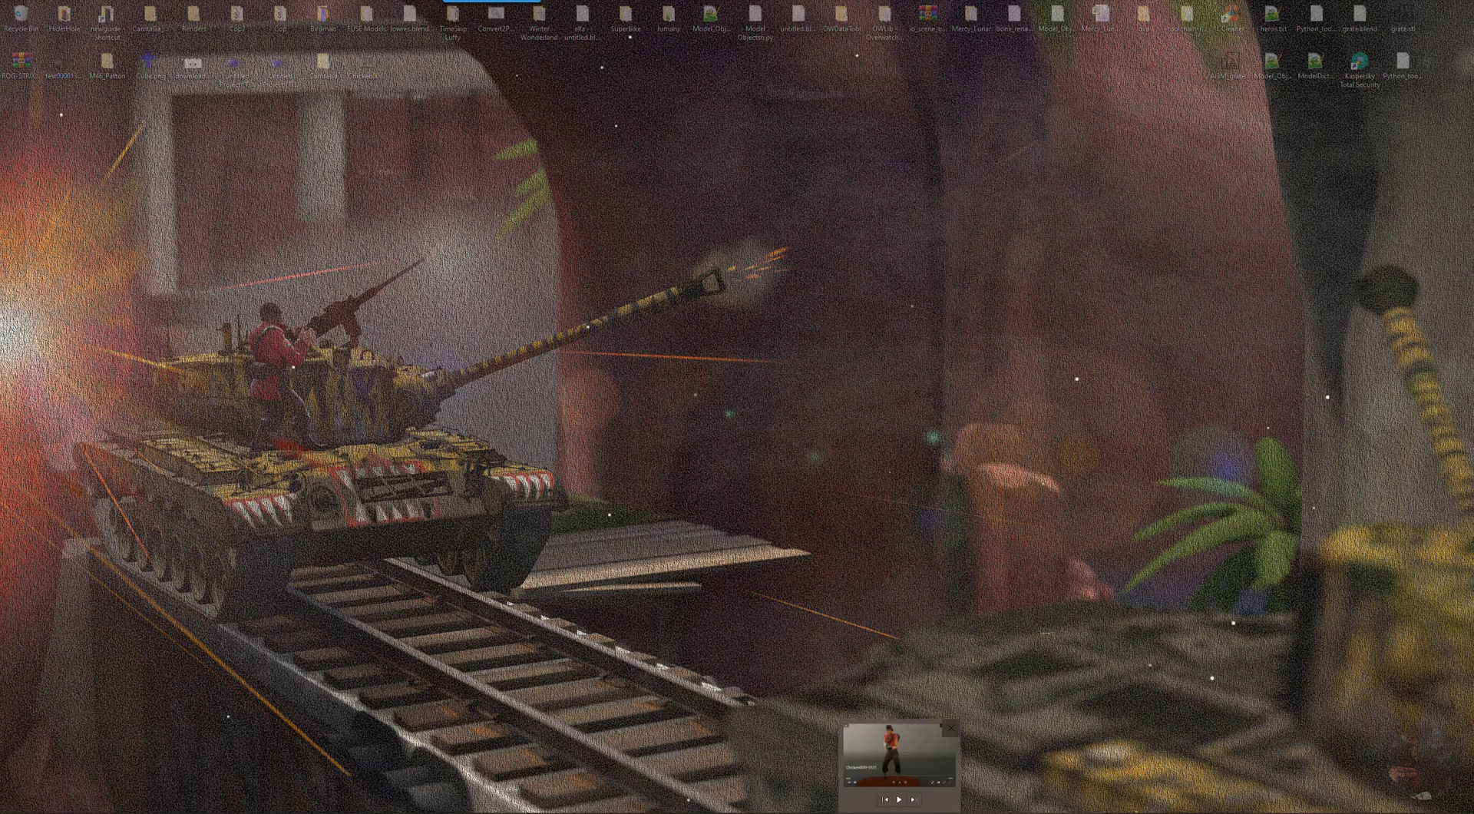
pyautogui.click(899, 753)
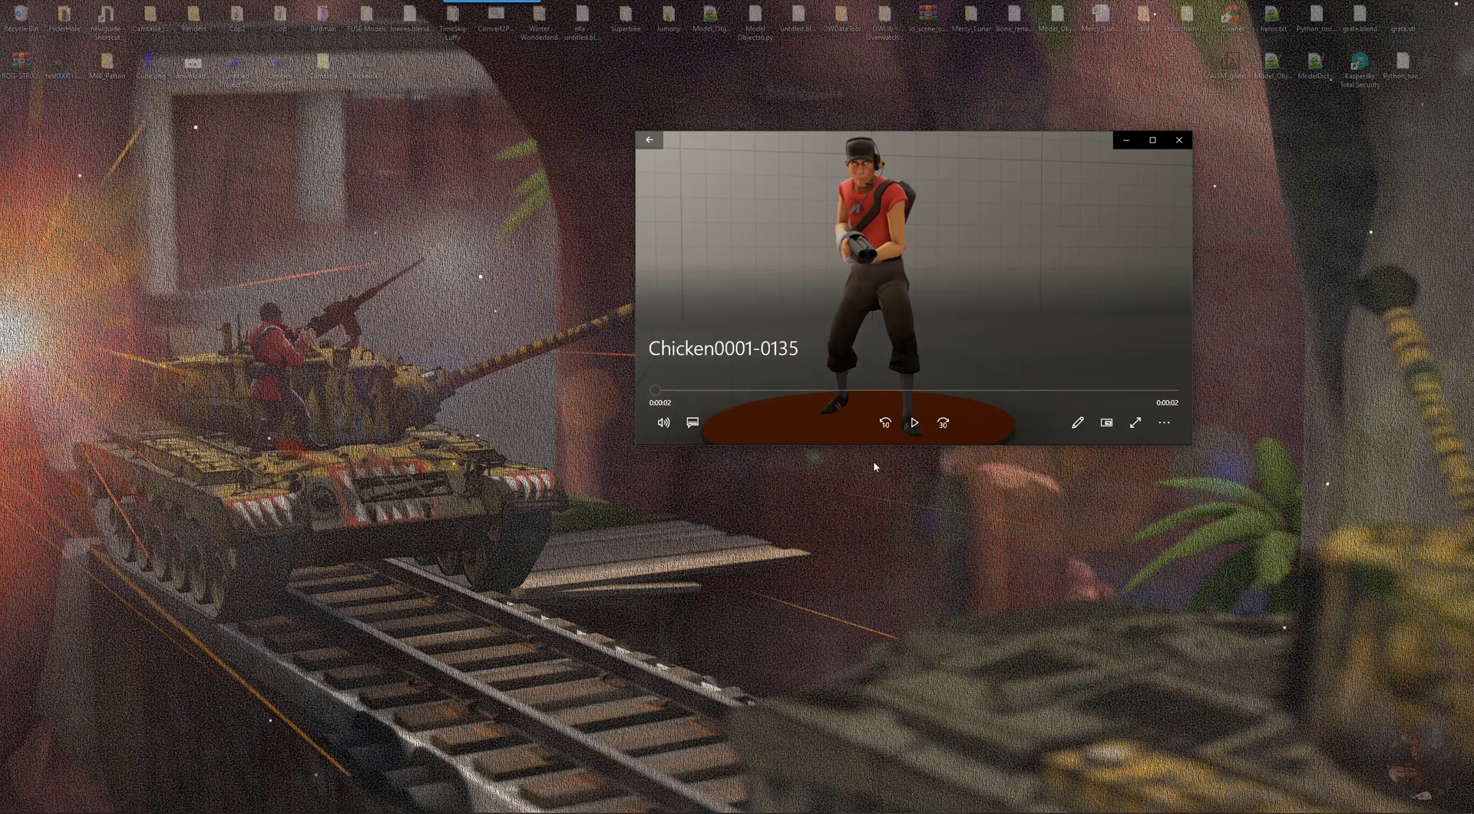
pyautogui.click(1164, 422)
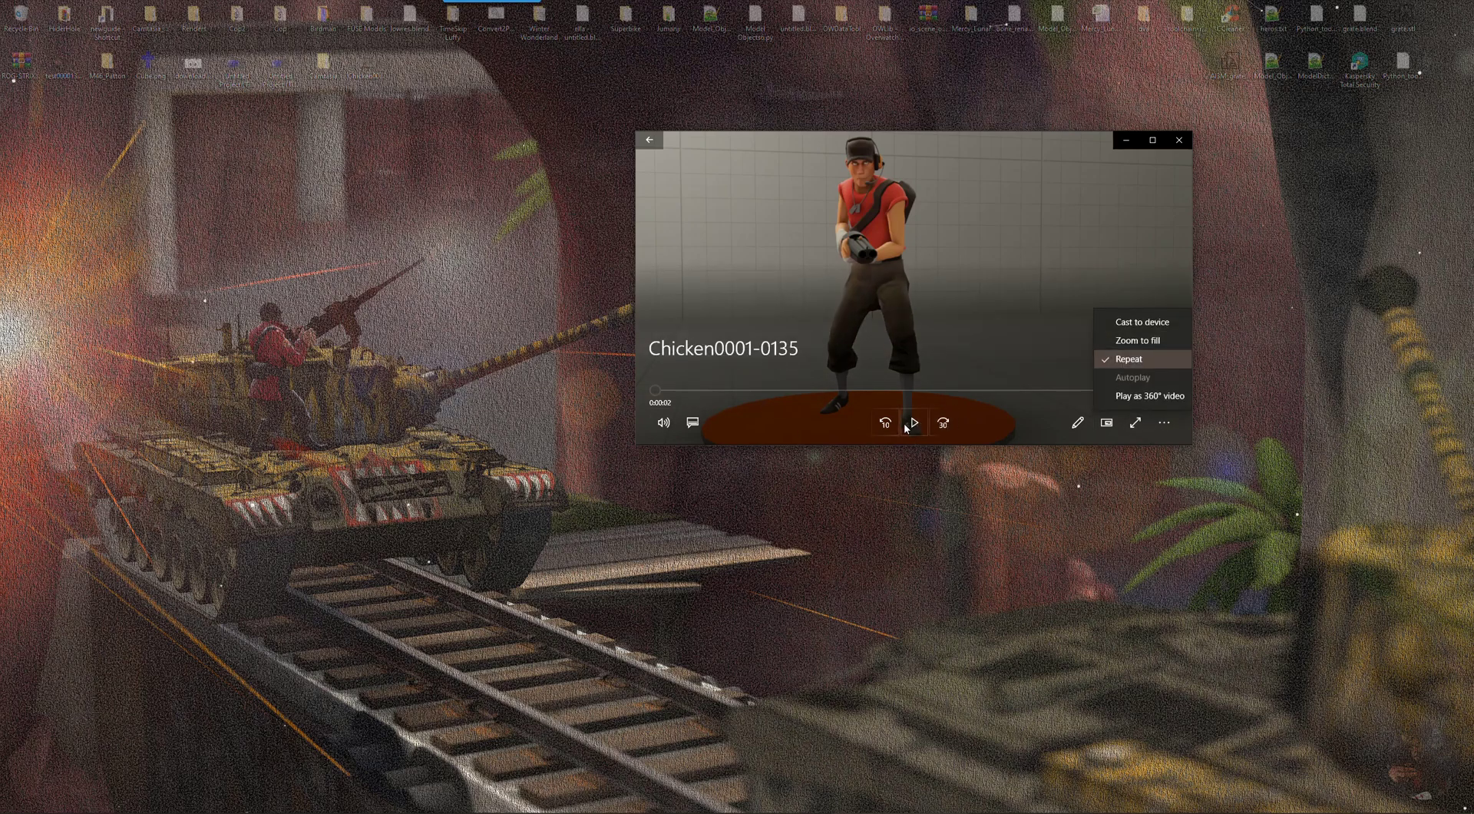
pyautogui.click(934, 358)
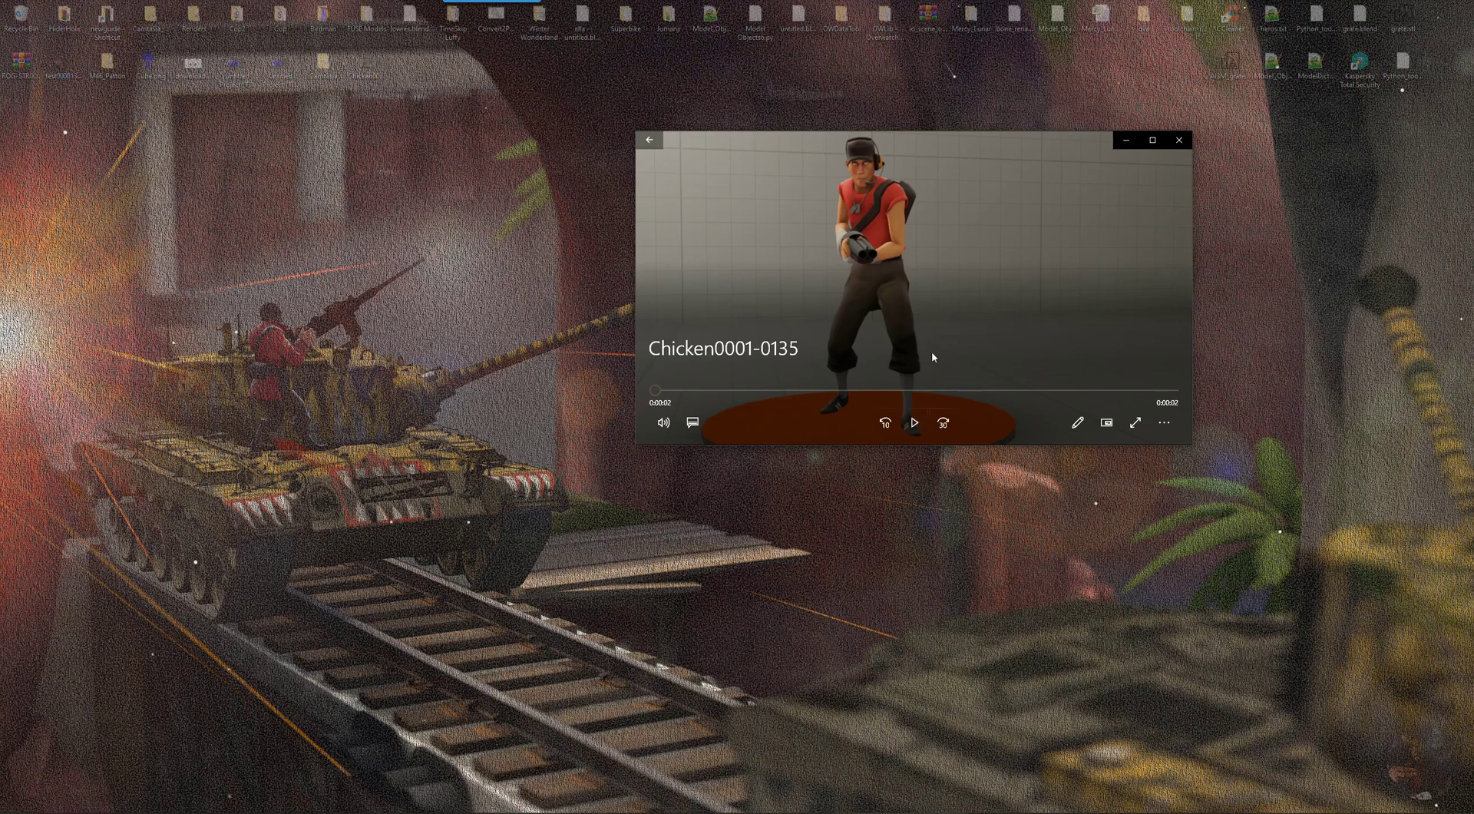
pyautogui.click(915, 422)
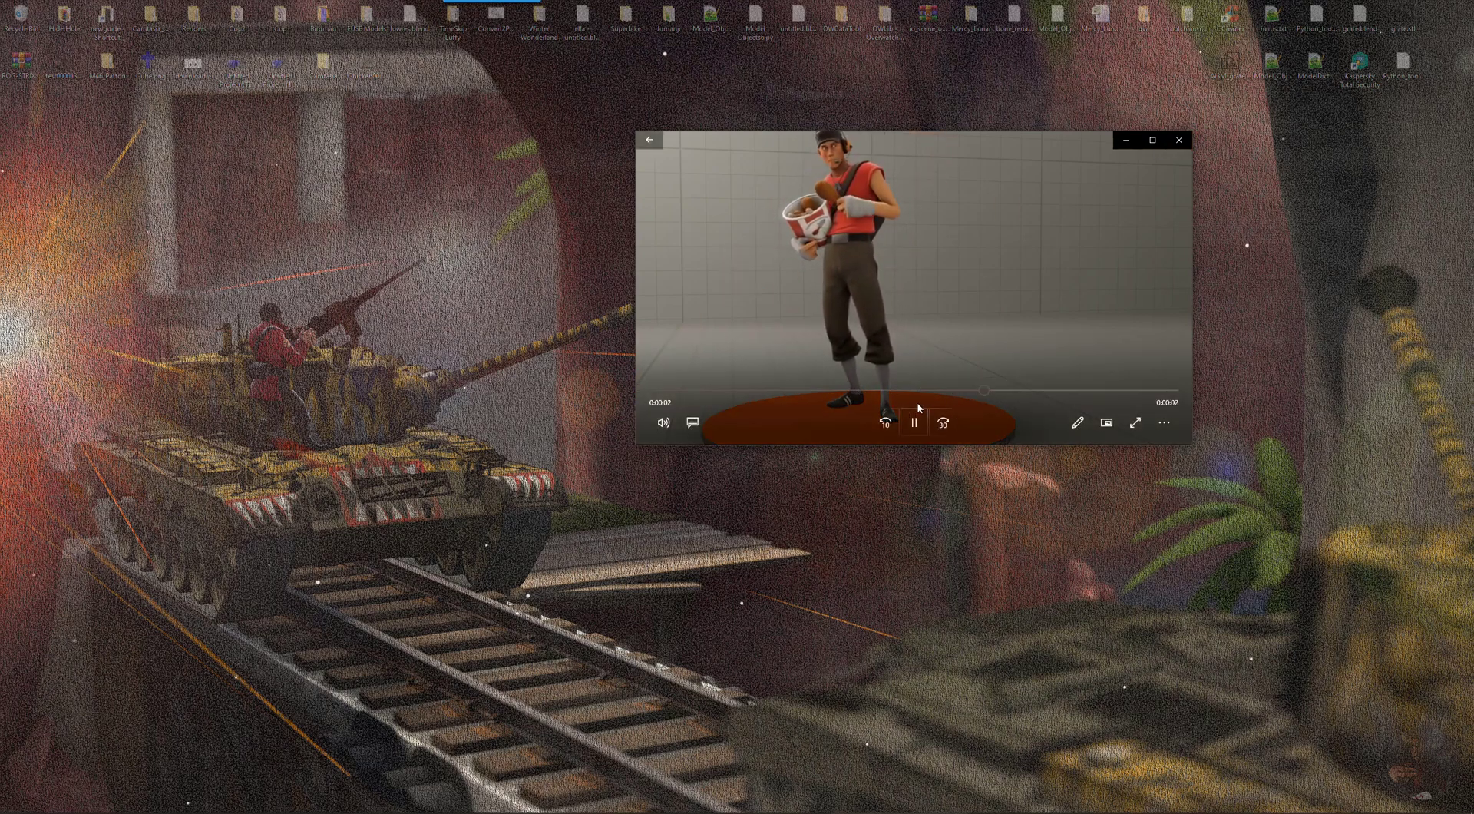
pyautogui.click(1068, 307)
pyautogui.moveTo(1058, 392); pyautogui.dragTo(655, 390)
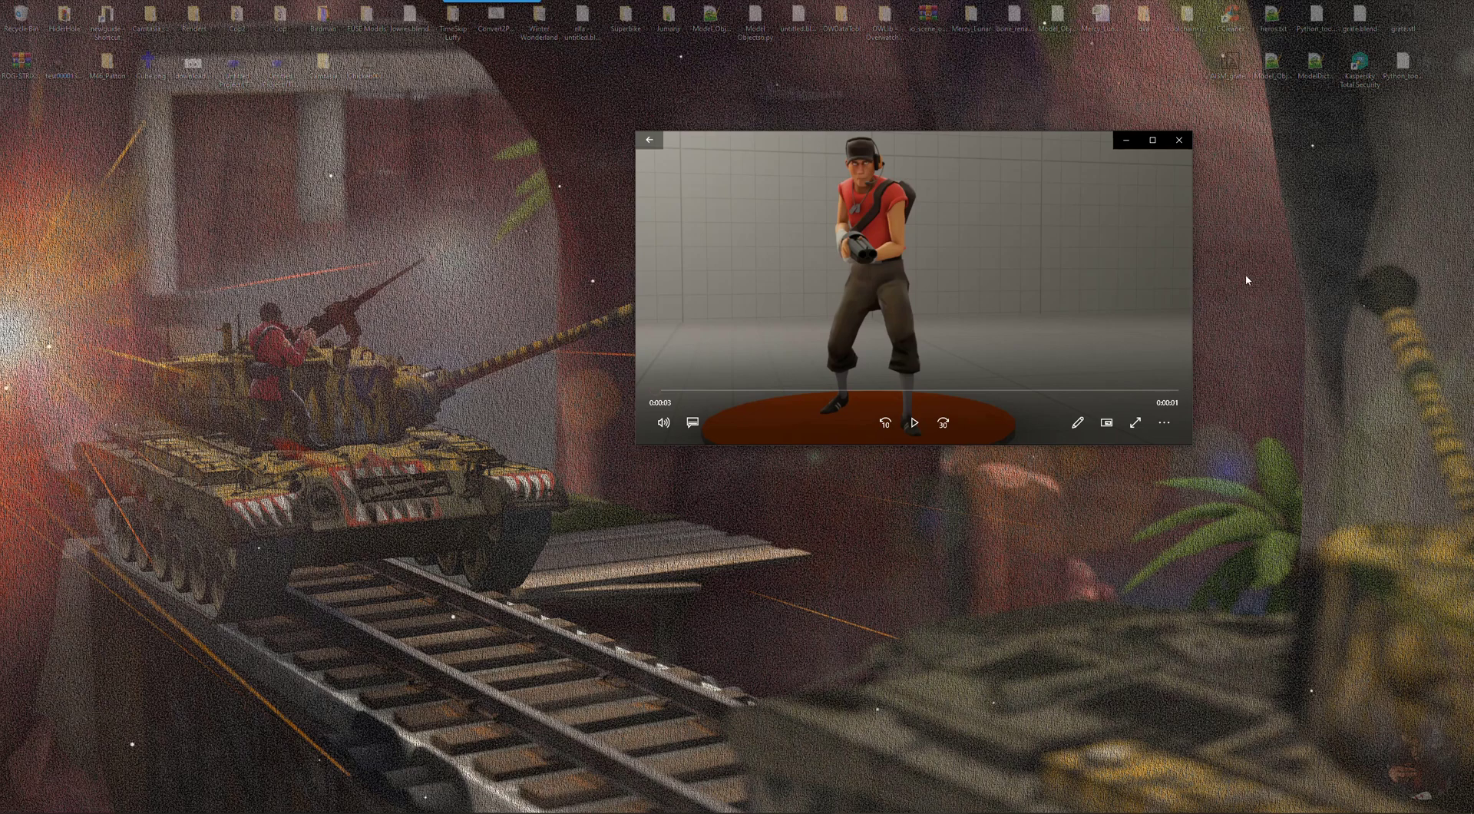
pyautogui.click(1126, 140)
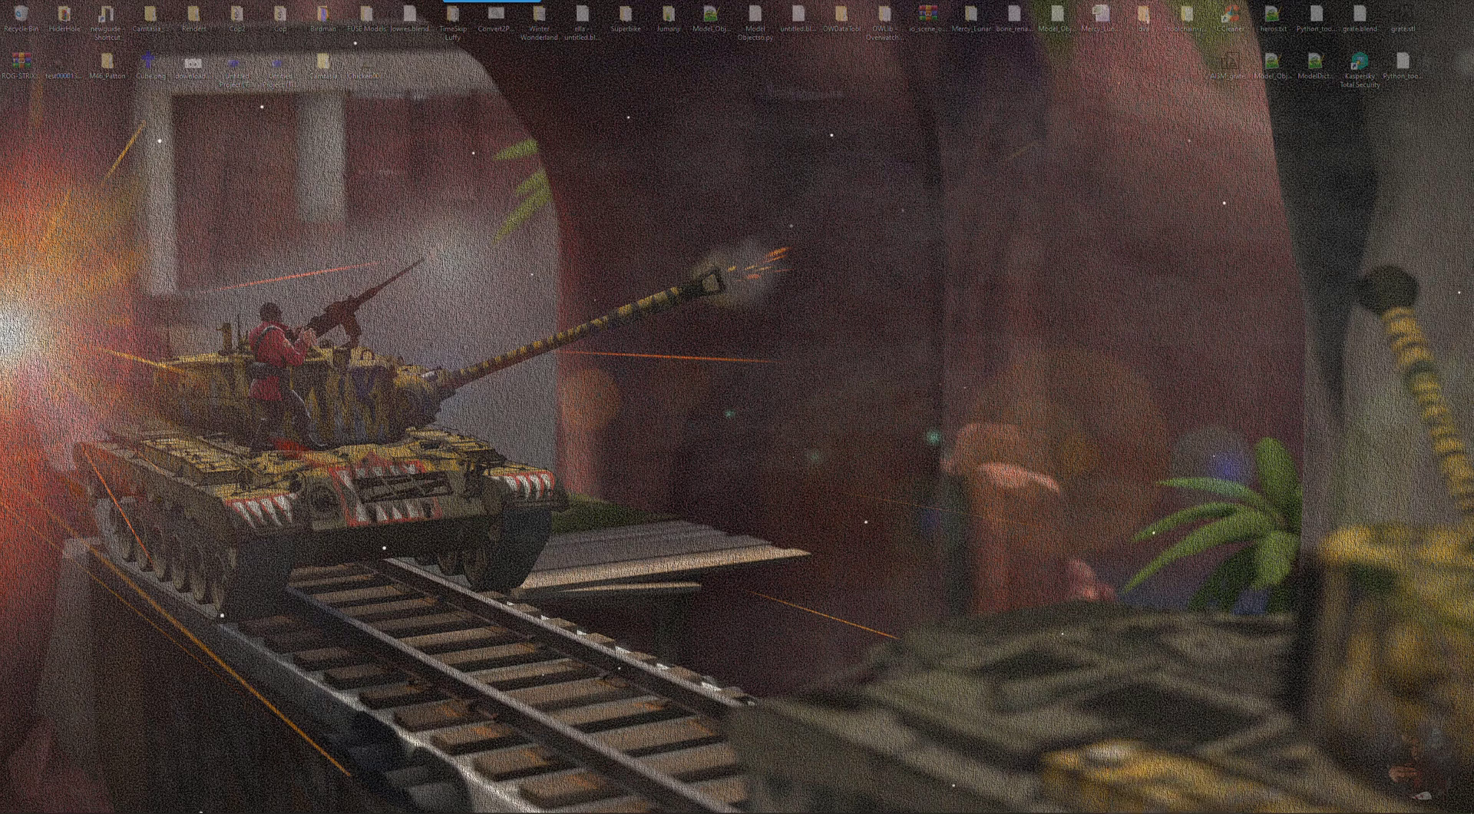
# Switch to Source Filmmaker and look through the available window layouts.
pyautogui.click(753, 813)
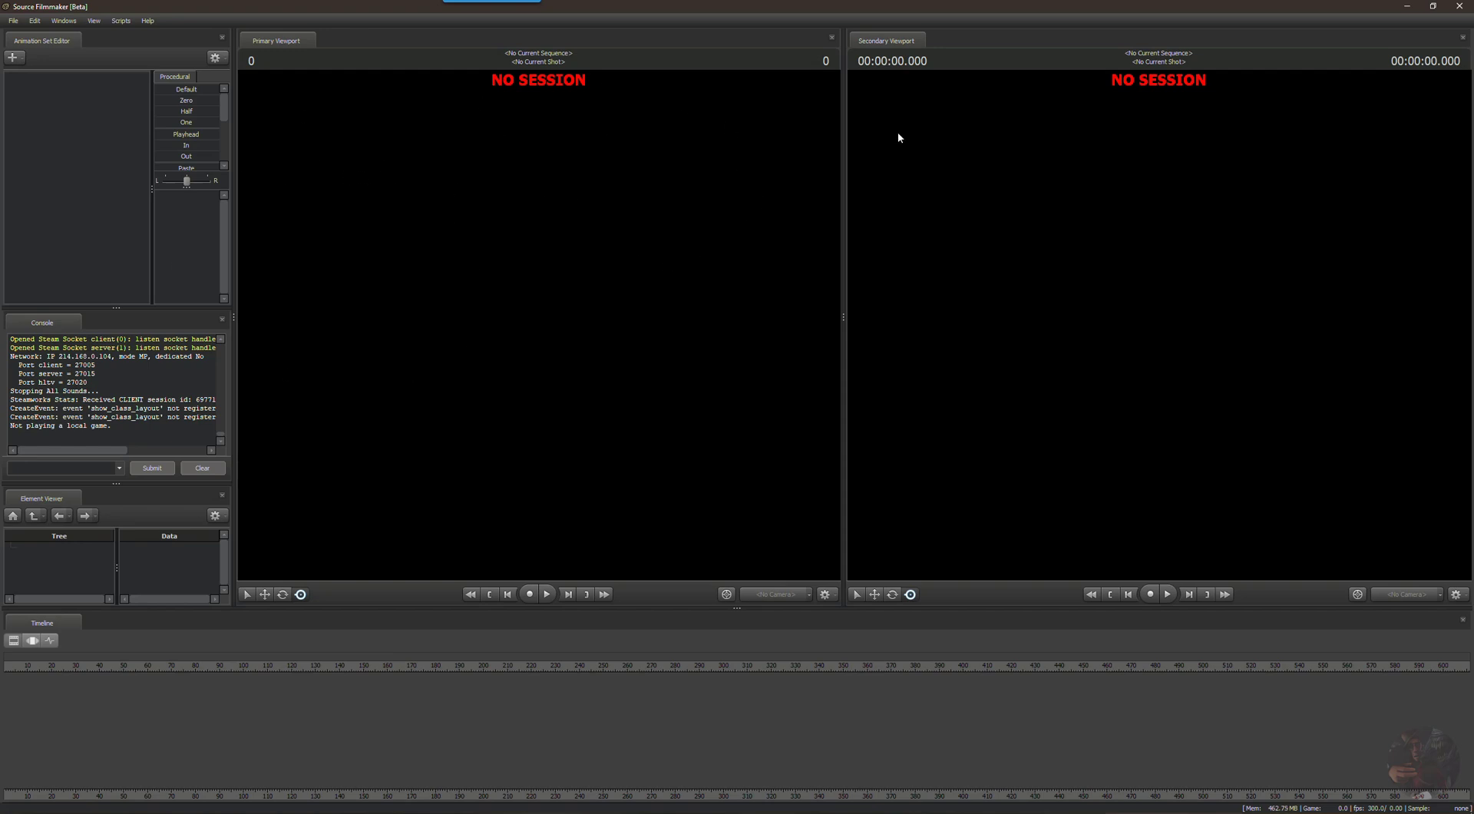
pyautogui.click(92, 23)
pyautogui.moveTo(64, 21)
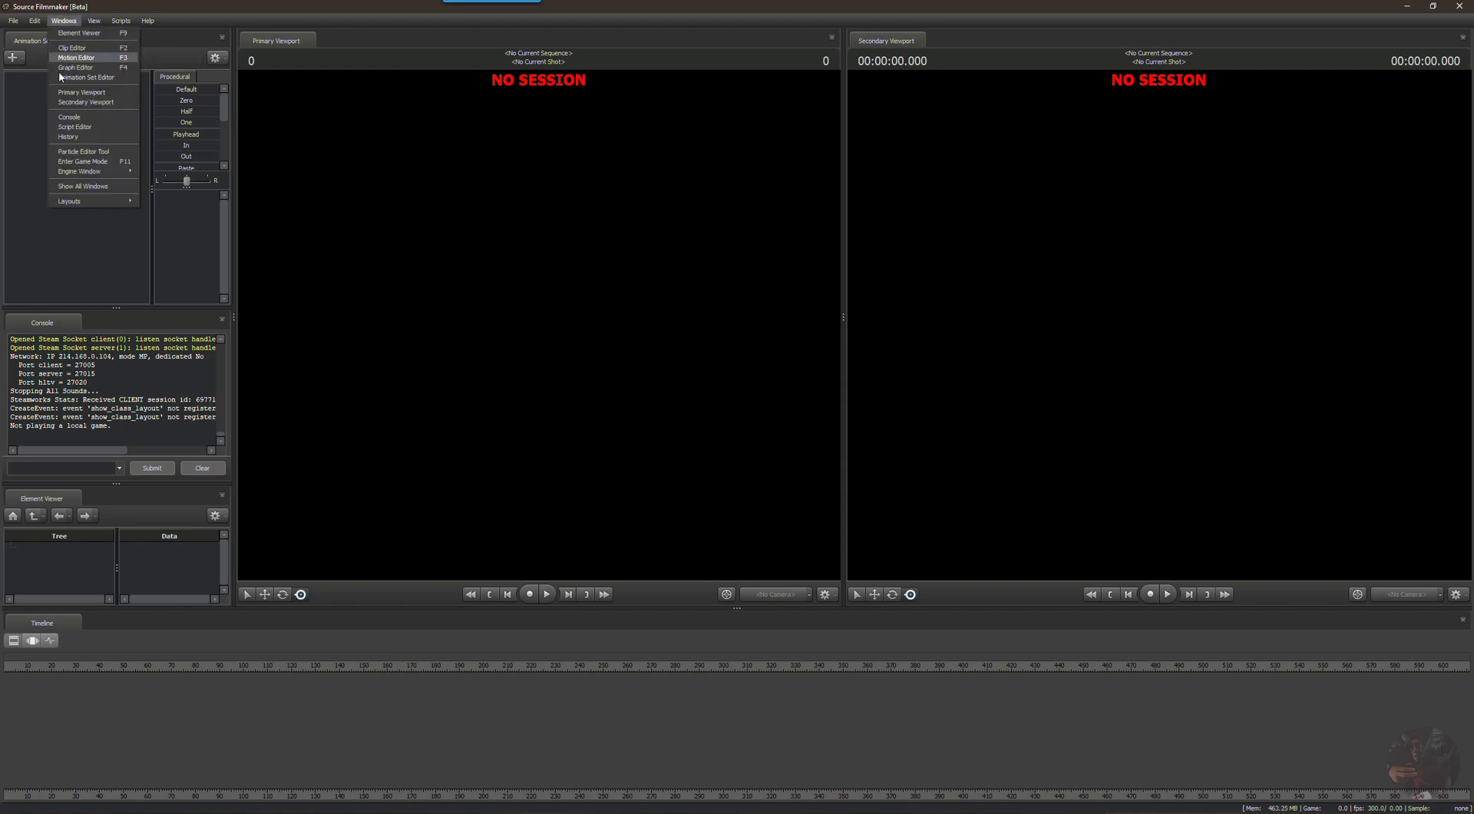
pyautogui.moveTo(77, 201)
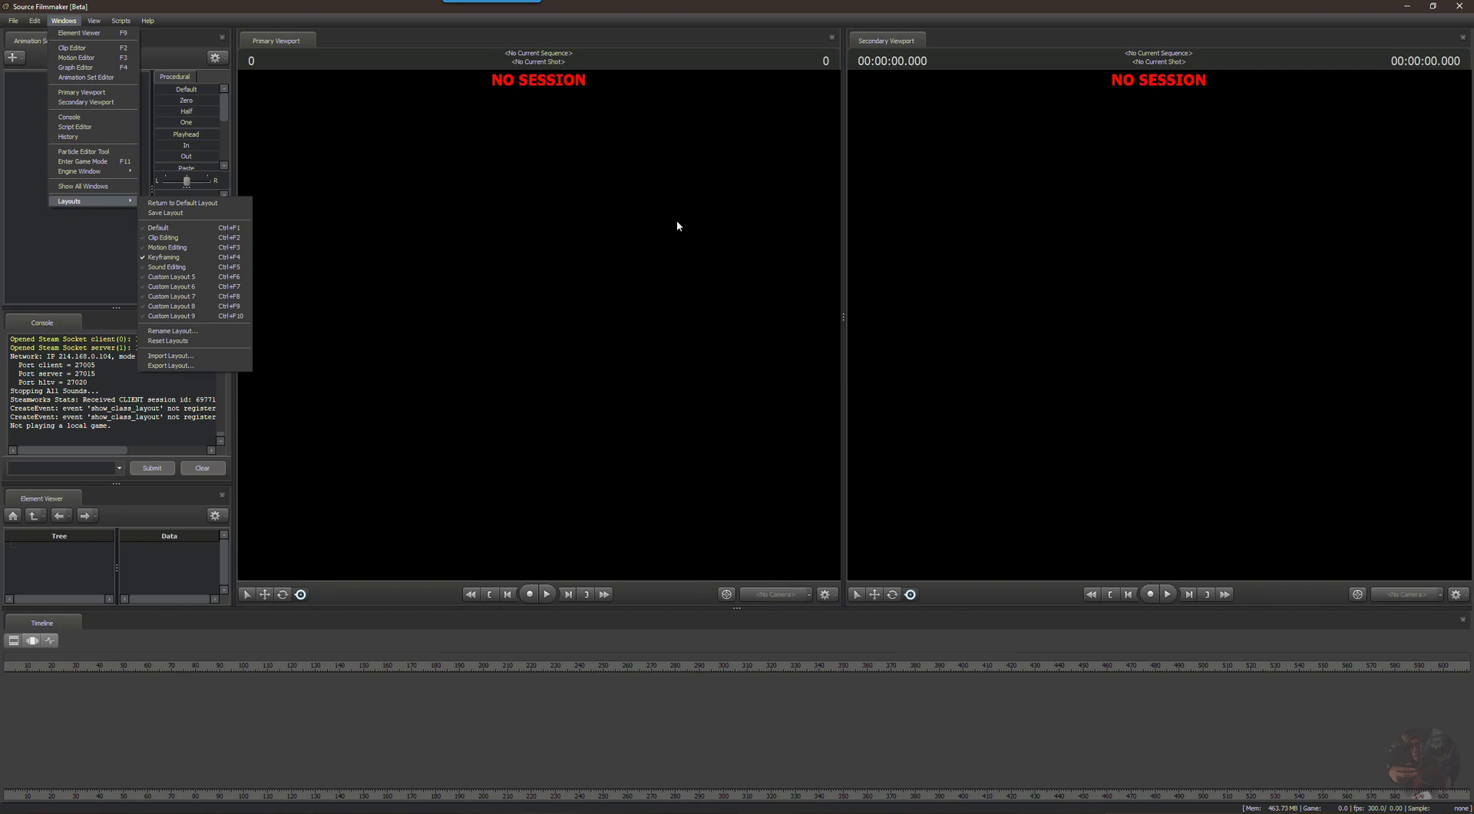
pyautogui.click(403, 53)
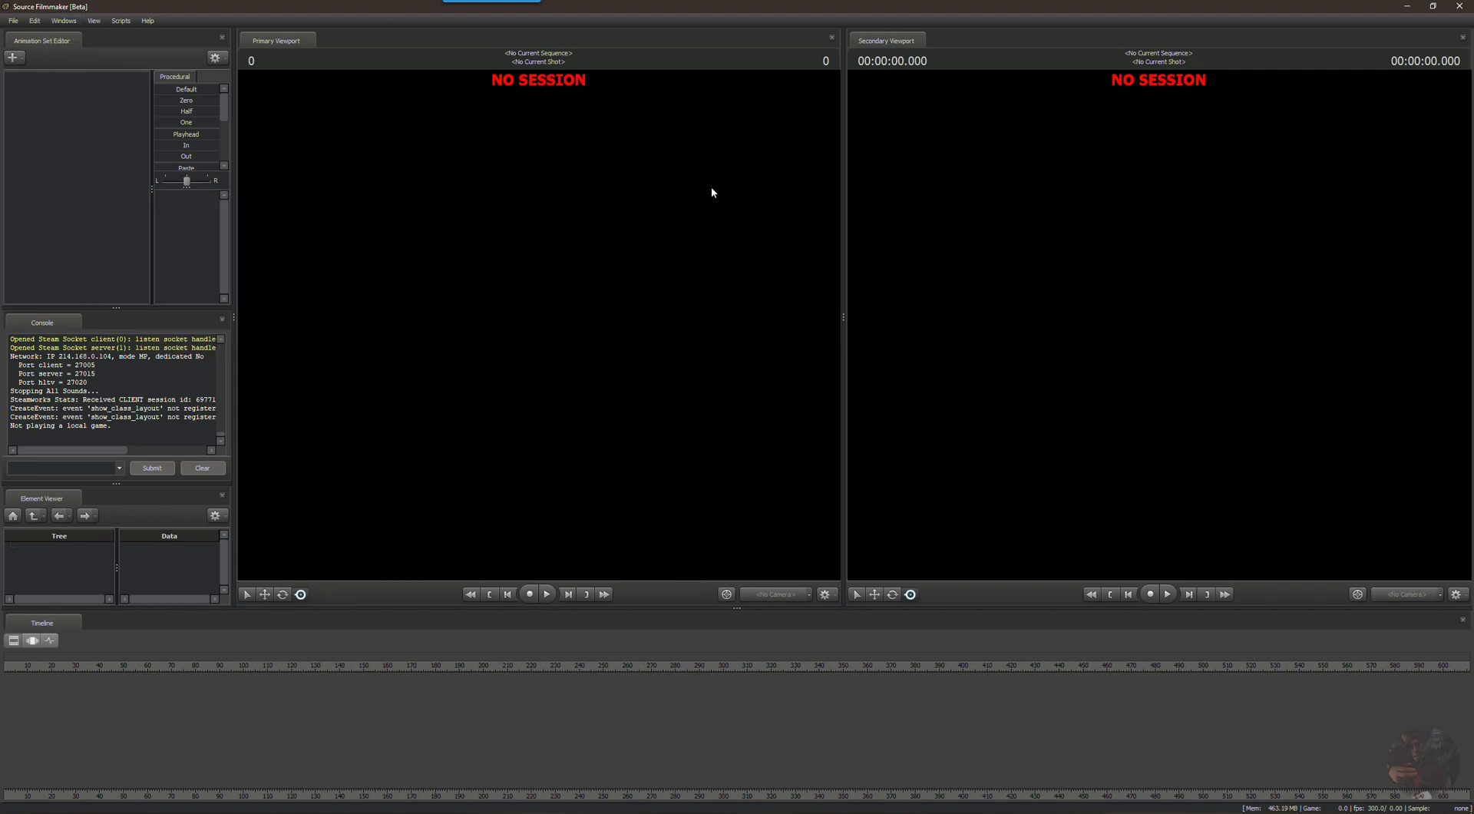
pyautogui.click(559, 161)
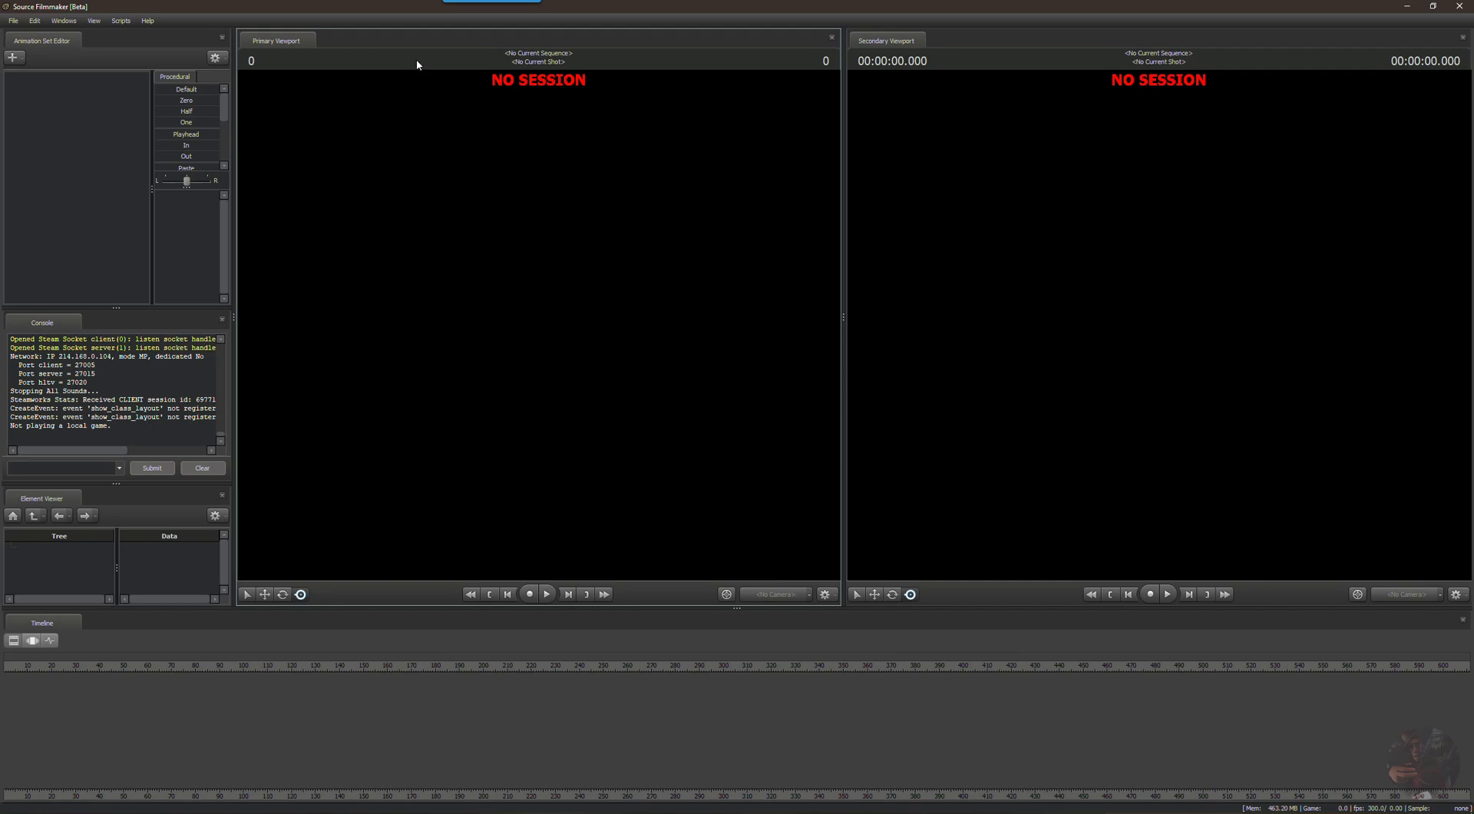
pyautogui.moveTo(436, 7)
pyautogui.mouseDown()
pyautogui.moveTo(477, 49)
pyautogui.moveTo(412, 16)
pyautogui.mouseUp()
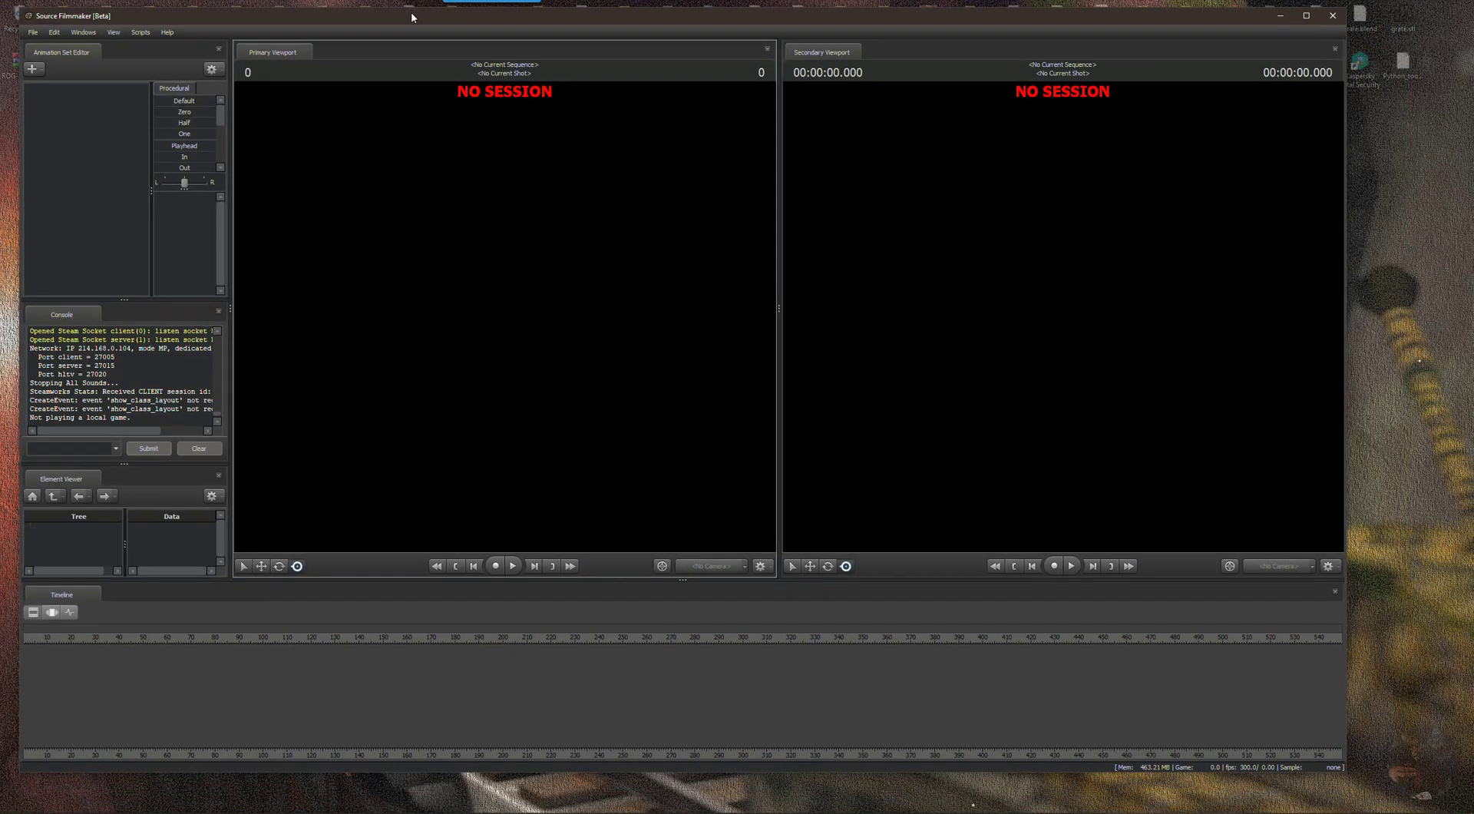
pyautogui.doubleClick(412, 16)
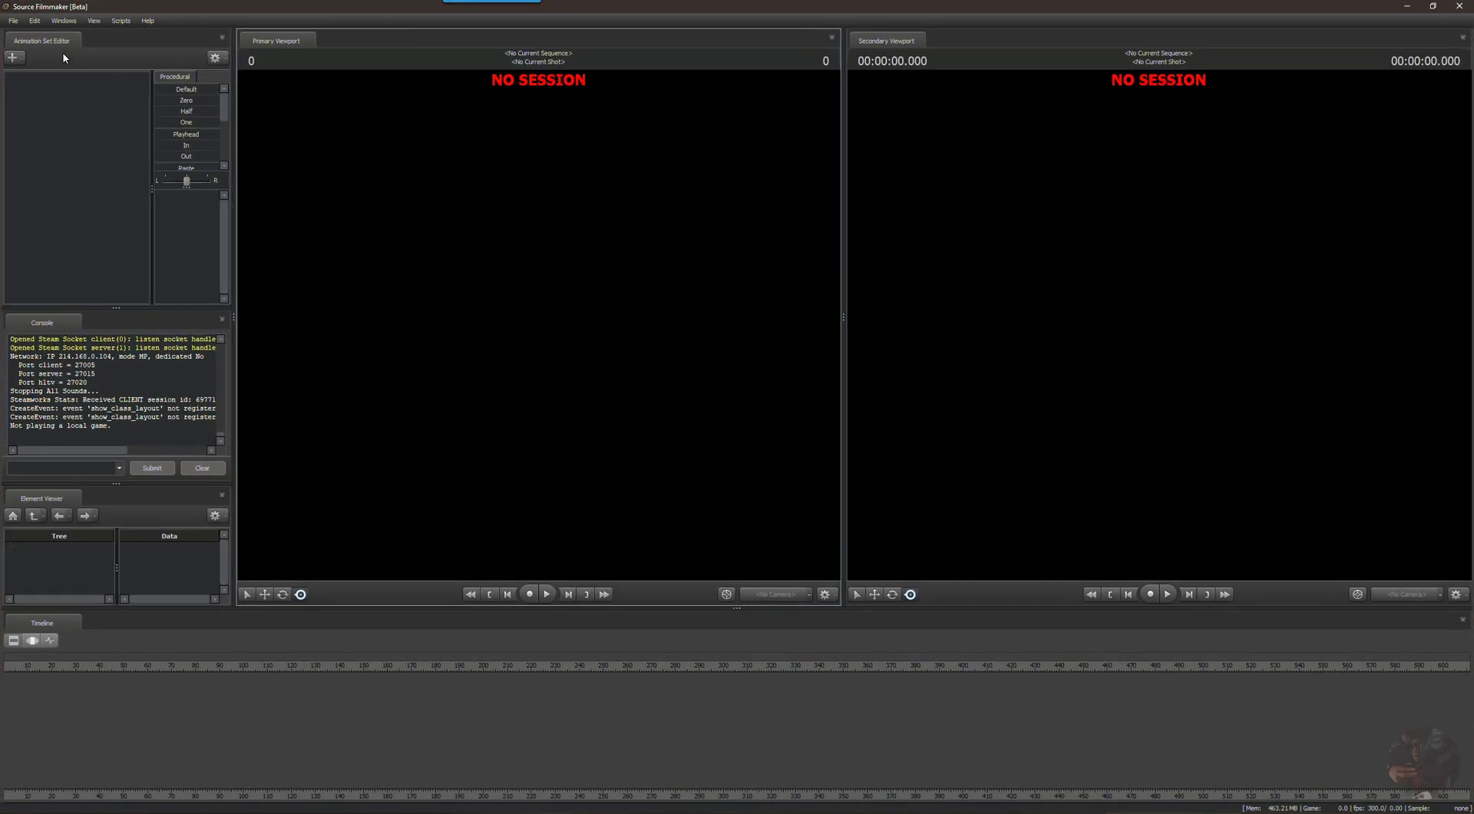
# Create a new session named session with a framerate of 24 in the default sessions directory.
pyautogui.click(13, 20)
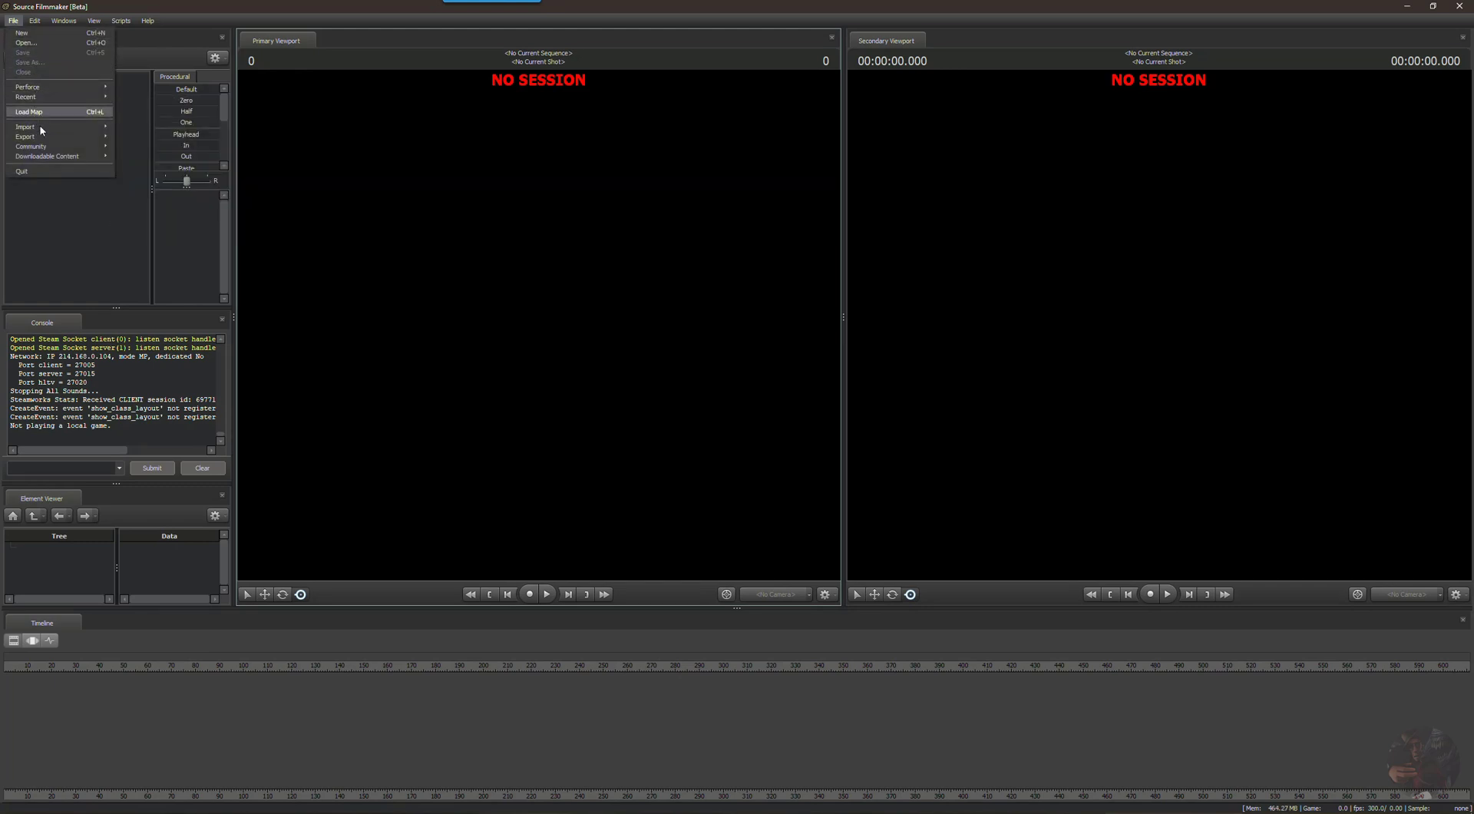
pyautogui.moveTo(43, 128)
pyautogui.moveTo(41, 100)
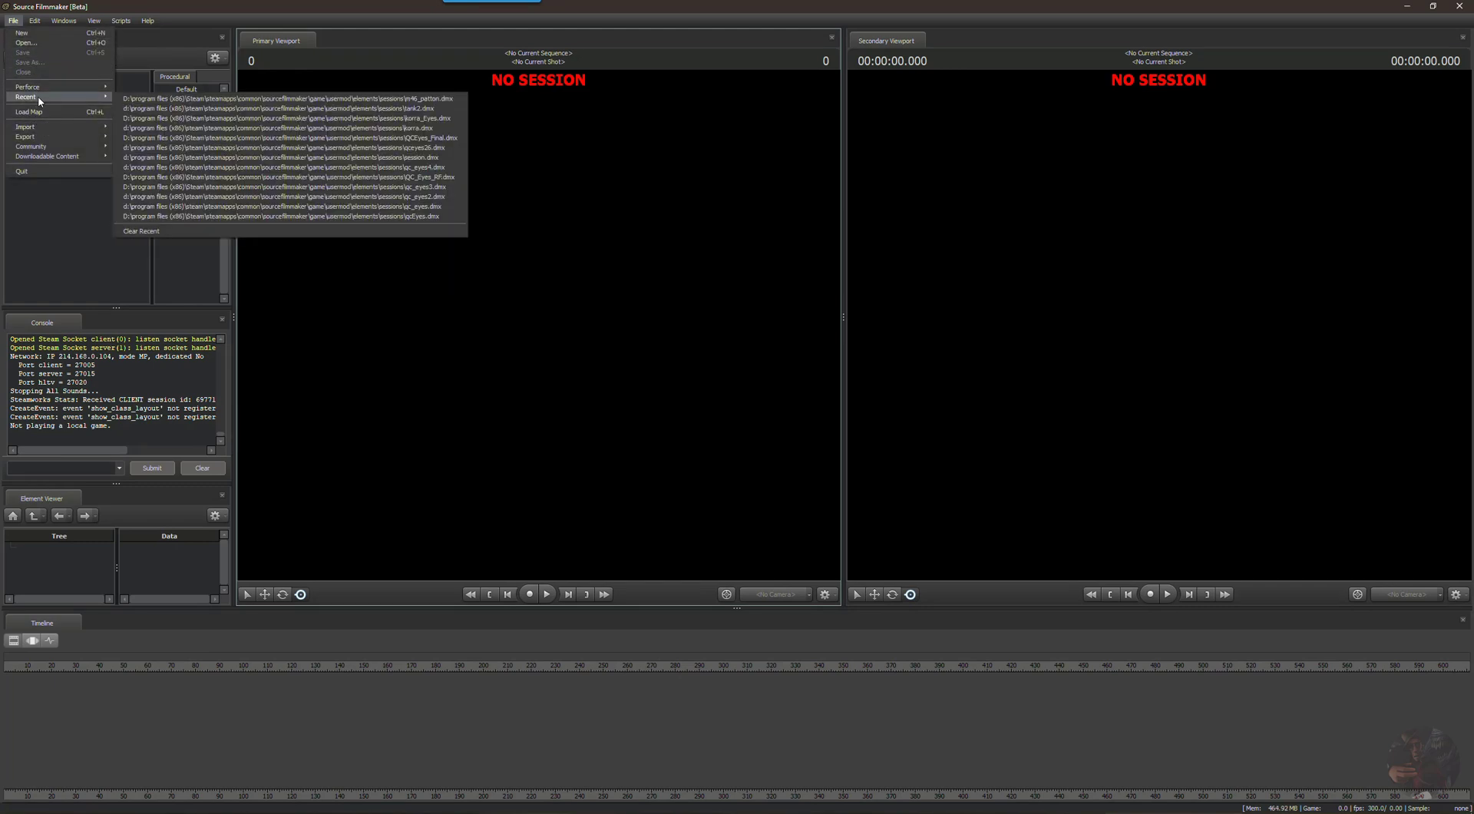
pyautogui.click(23, 33)
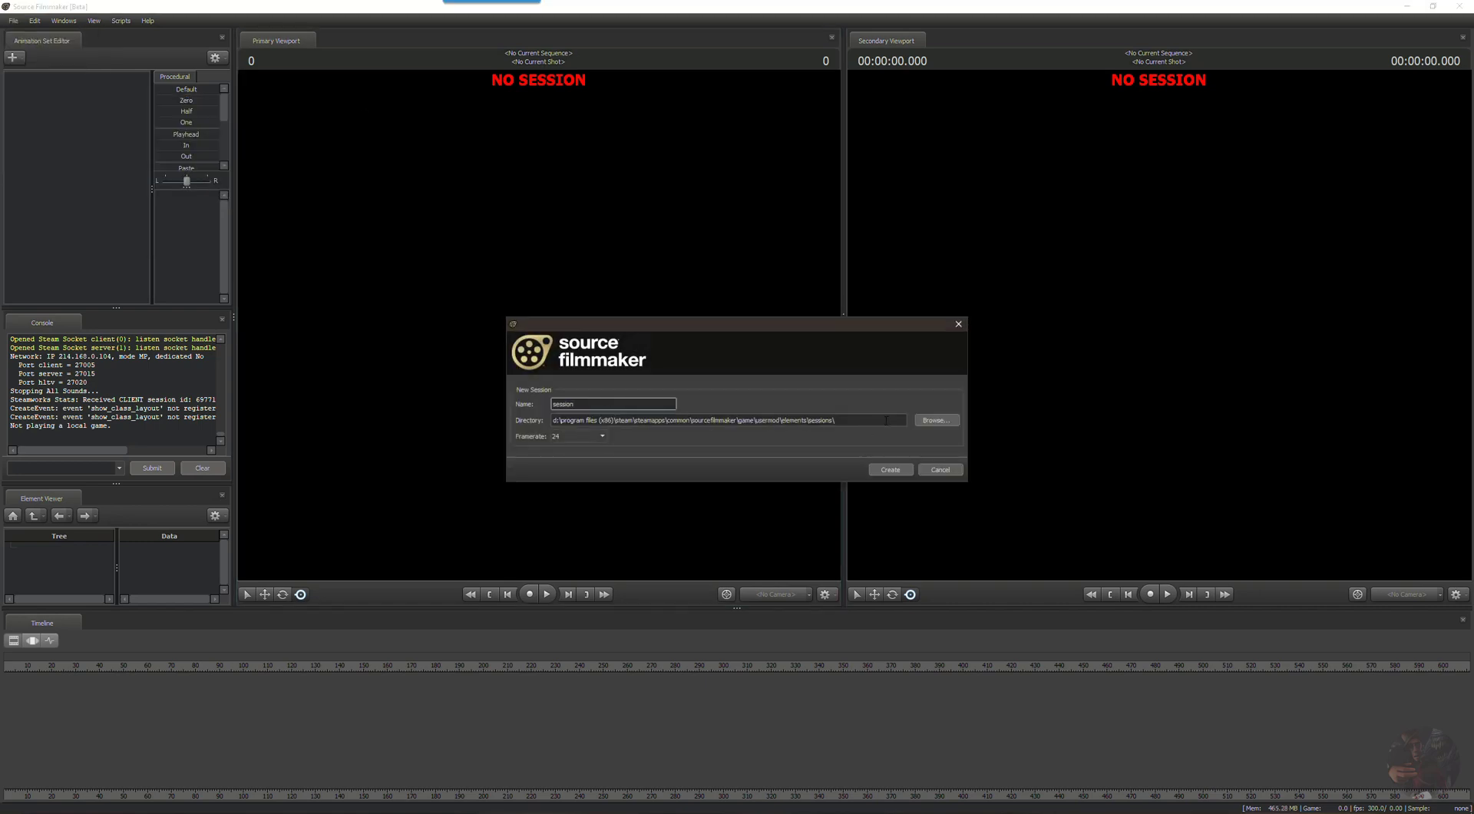
pyautogui.click(890, 468)
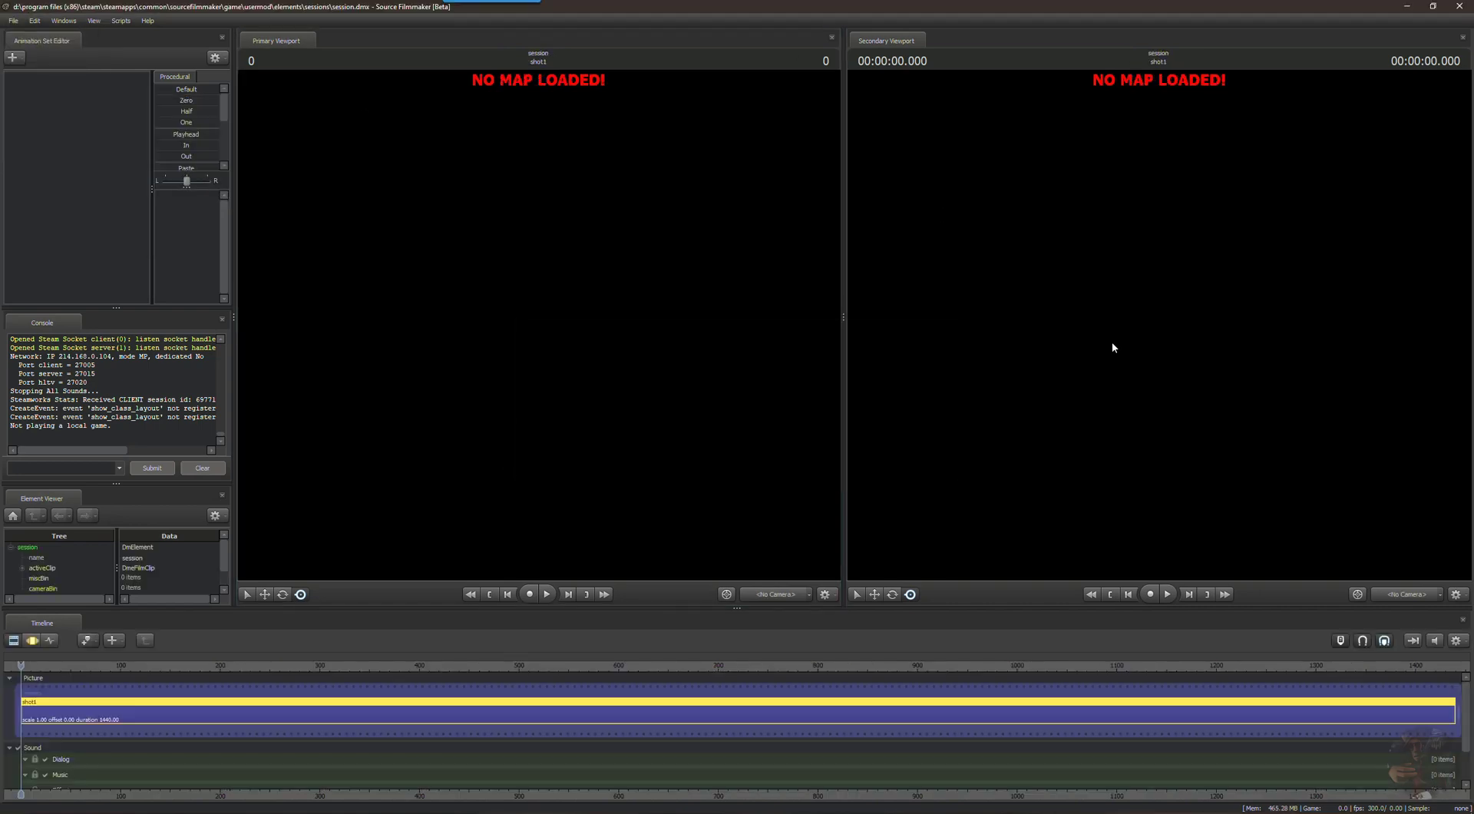
# Load the stage.bsp map into the session and widen the Primary Viewport.
pyautogui.rightClick(594, 186)
pyautogui.click(621, 286)
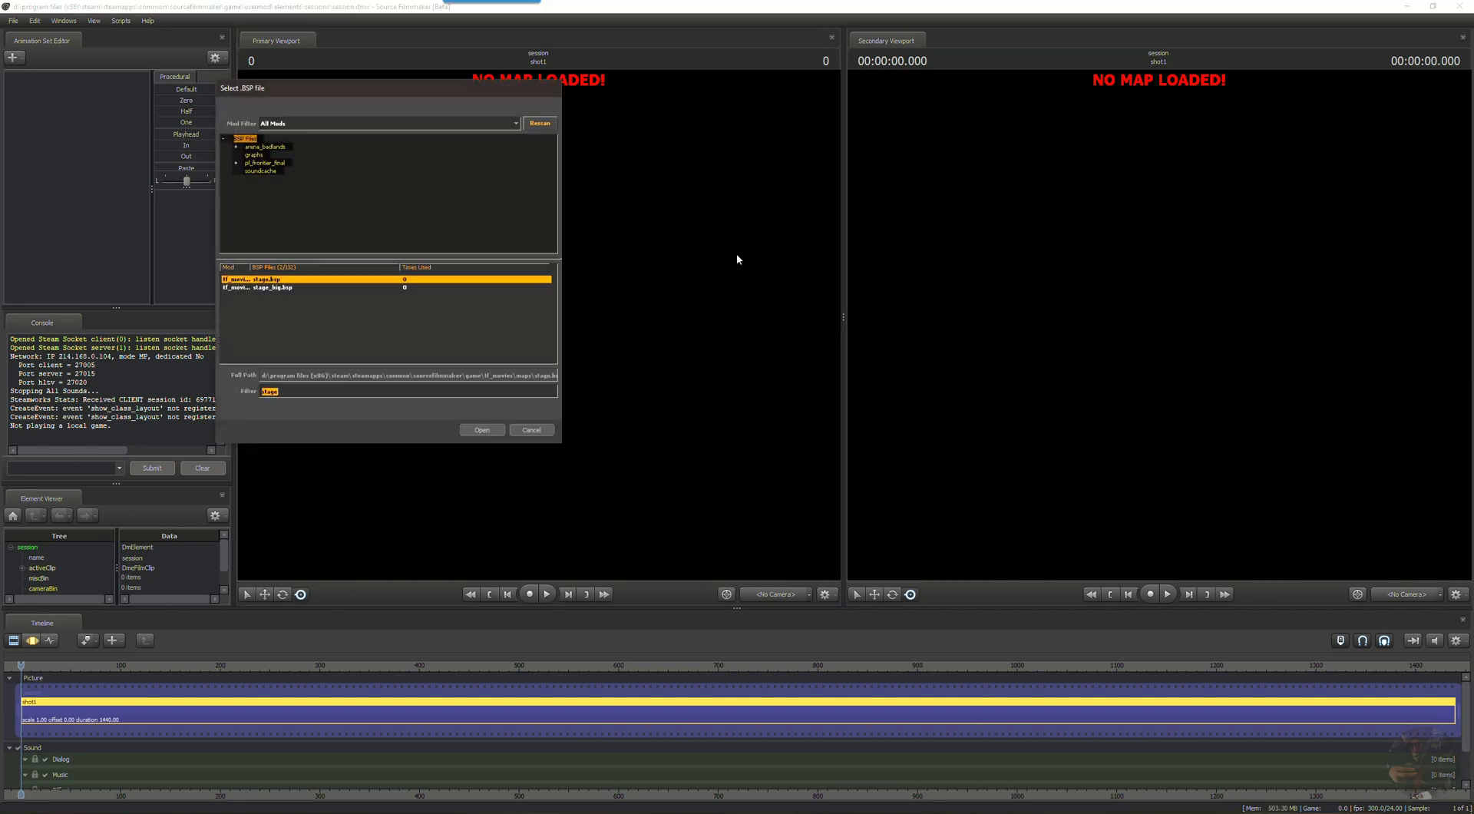
pyautogui.click(488, 431)
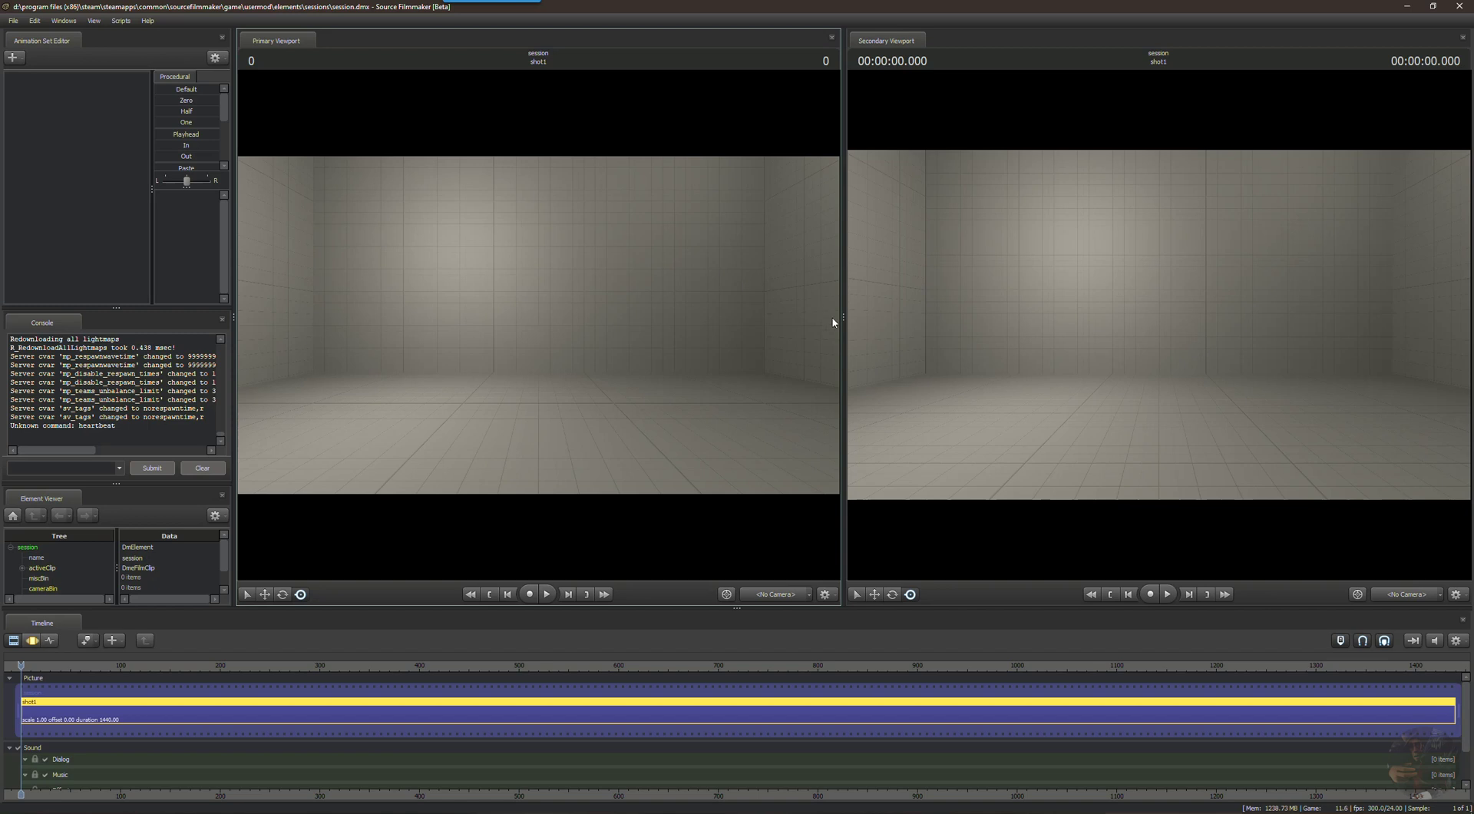
pyautogui.moveTo(843, 322); pyautogui.dragTo(1021, 318)
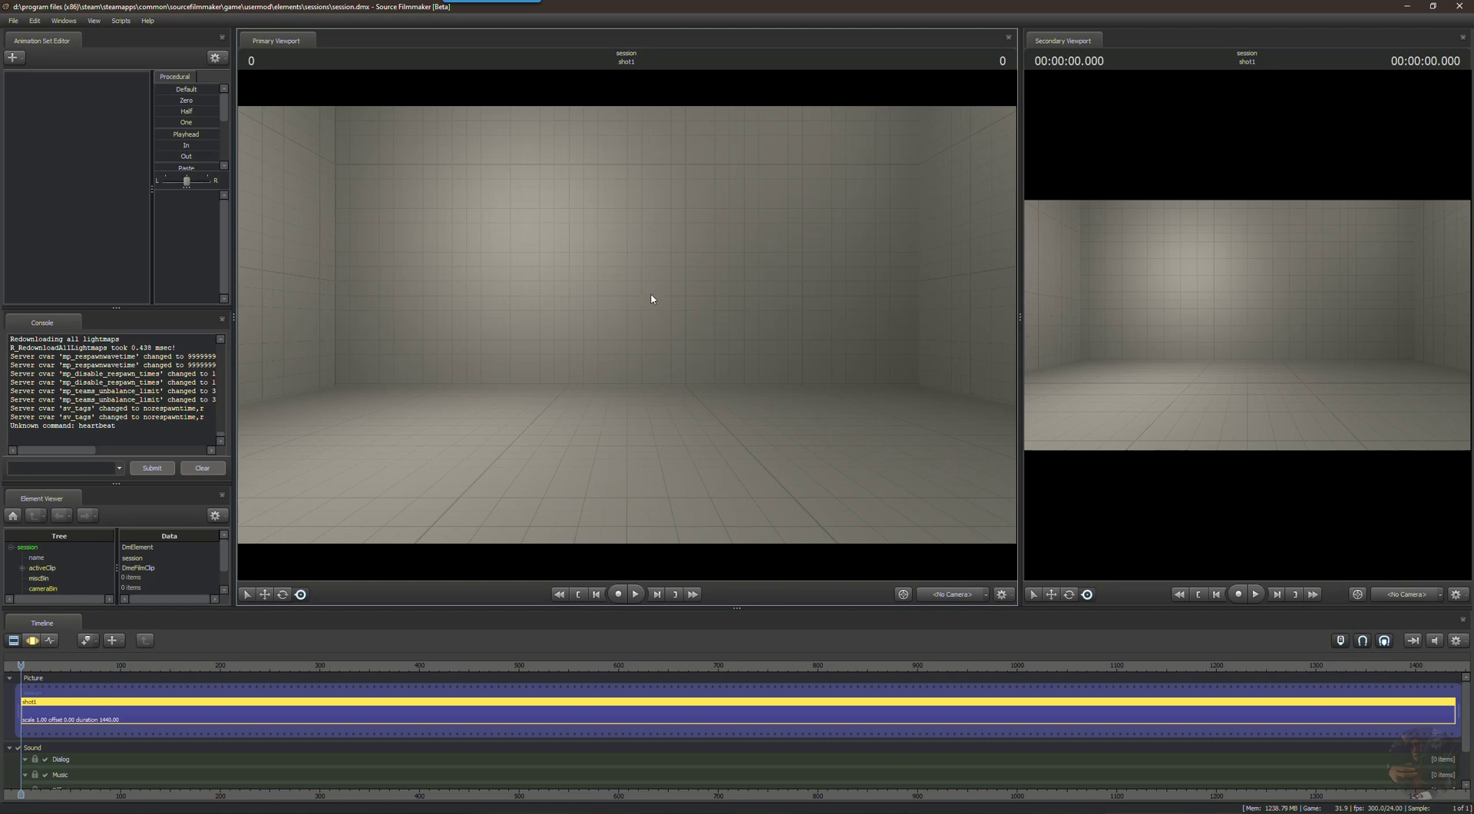
# Create an animation set for a new model, filtering for player\scout and choosing player\scout.mdl.
pyautogui.rightClick(77, 97)
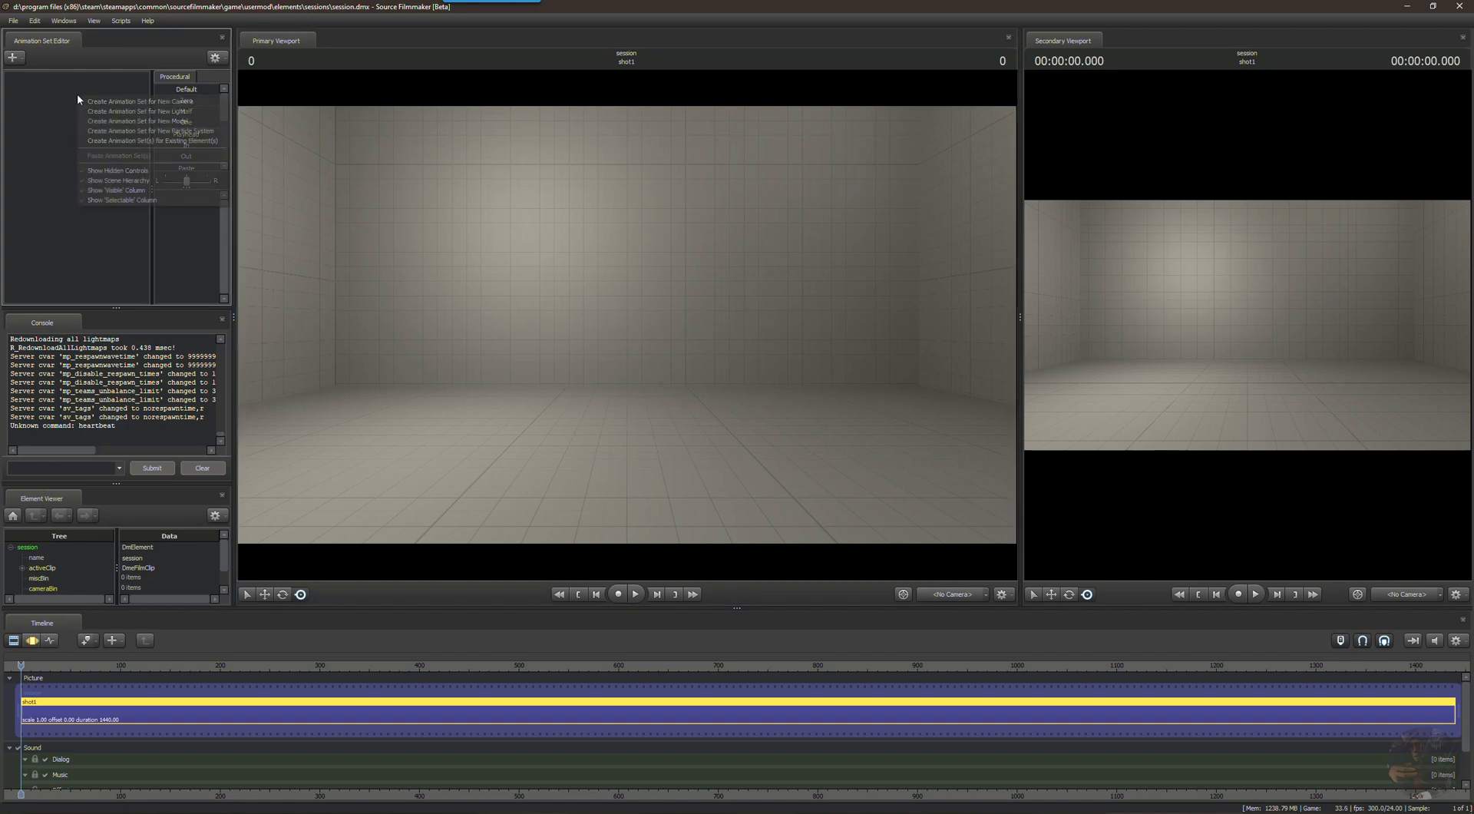
pyautogui.click(123, 121)
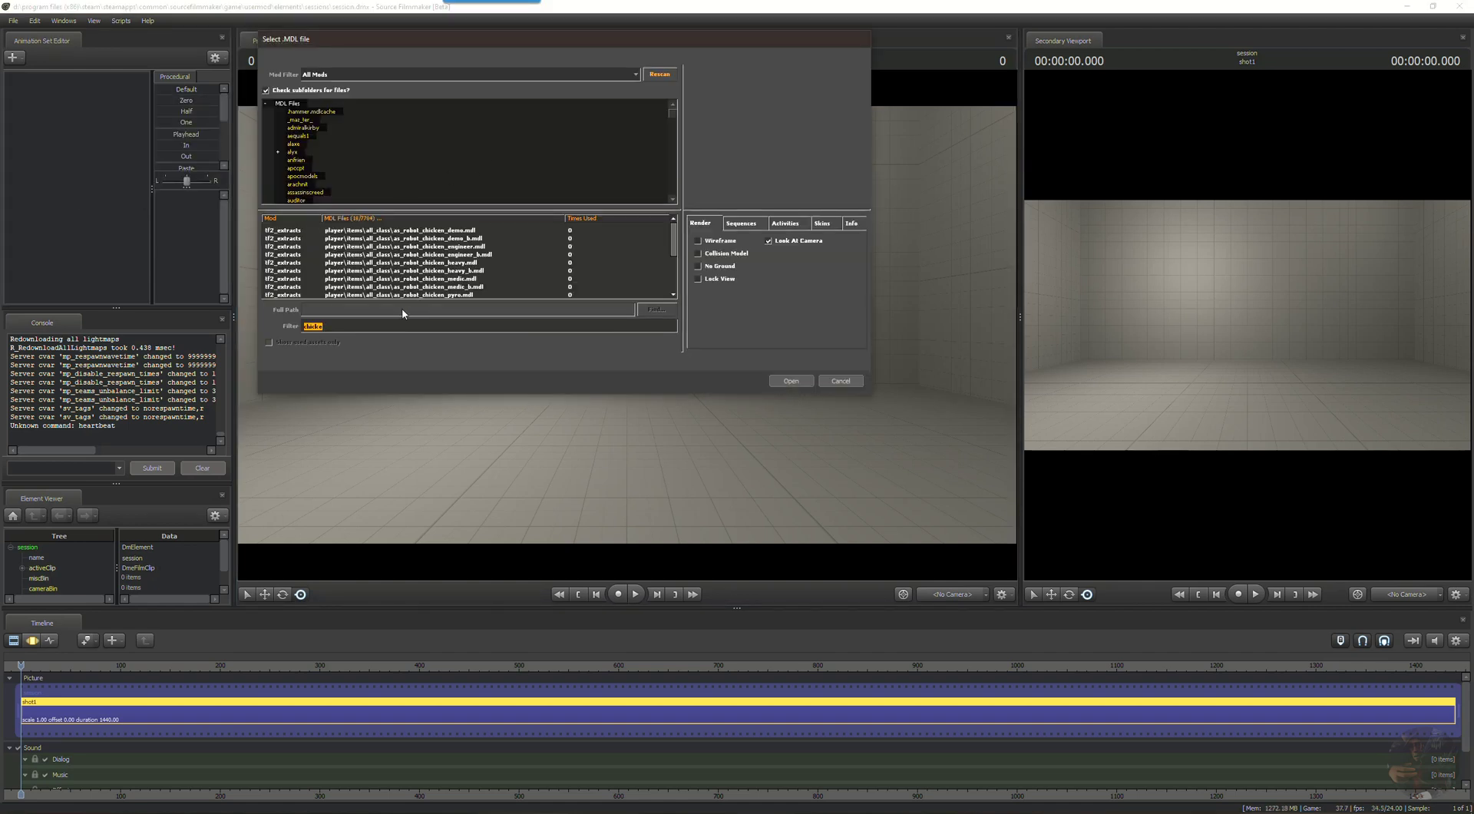
pyautogui.write('pla')
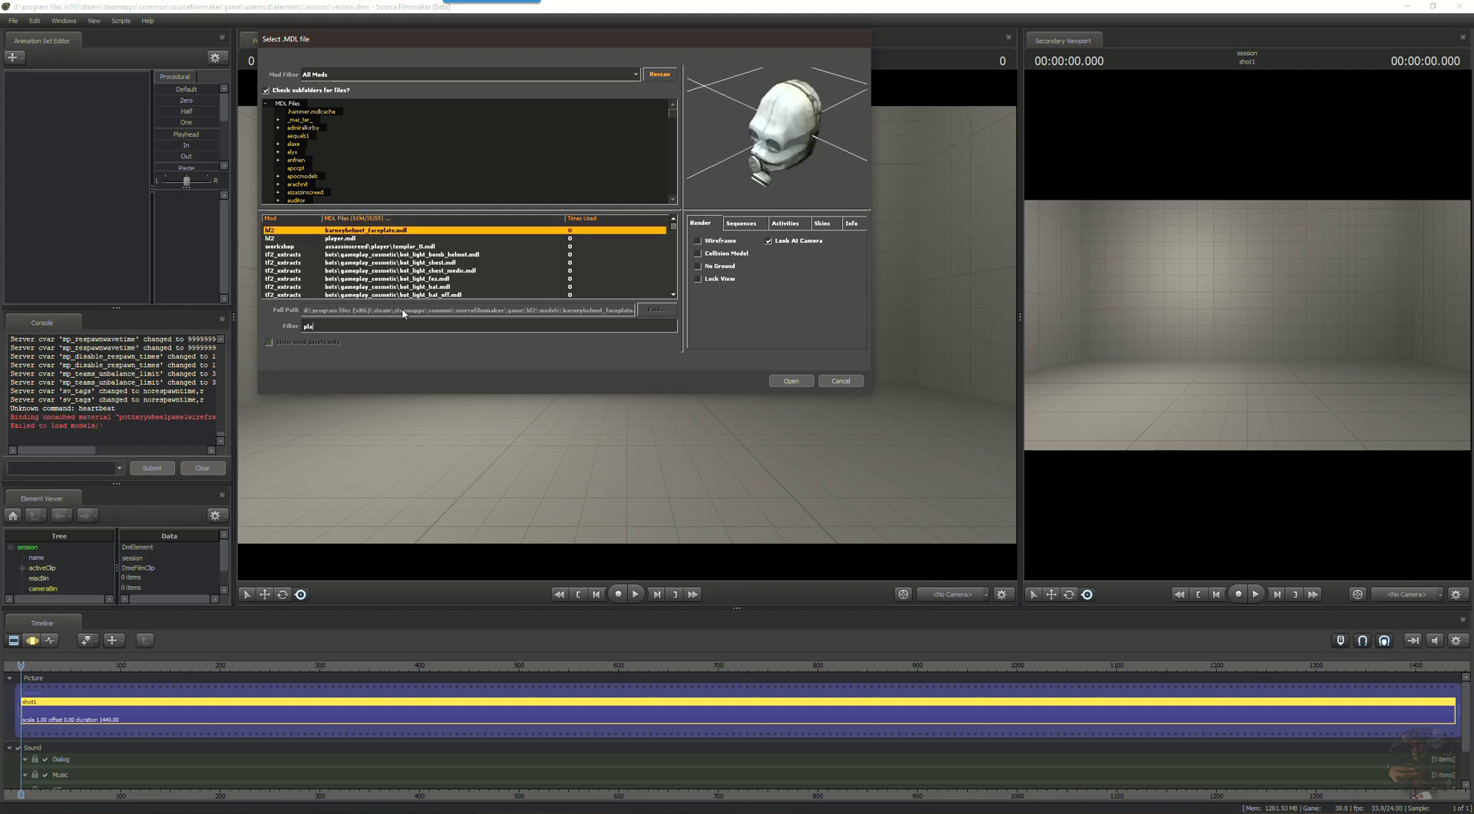
pyautogui.write('yer\\')
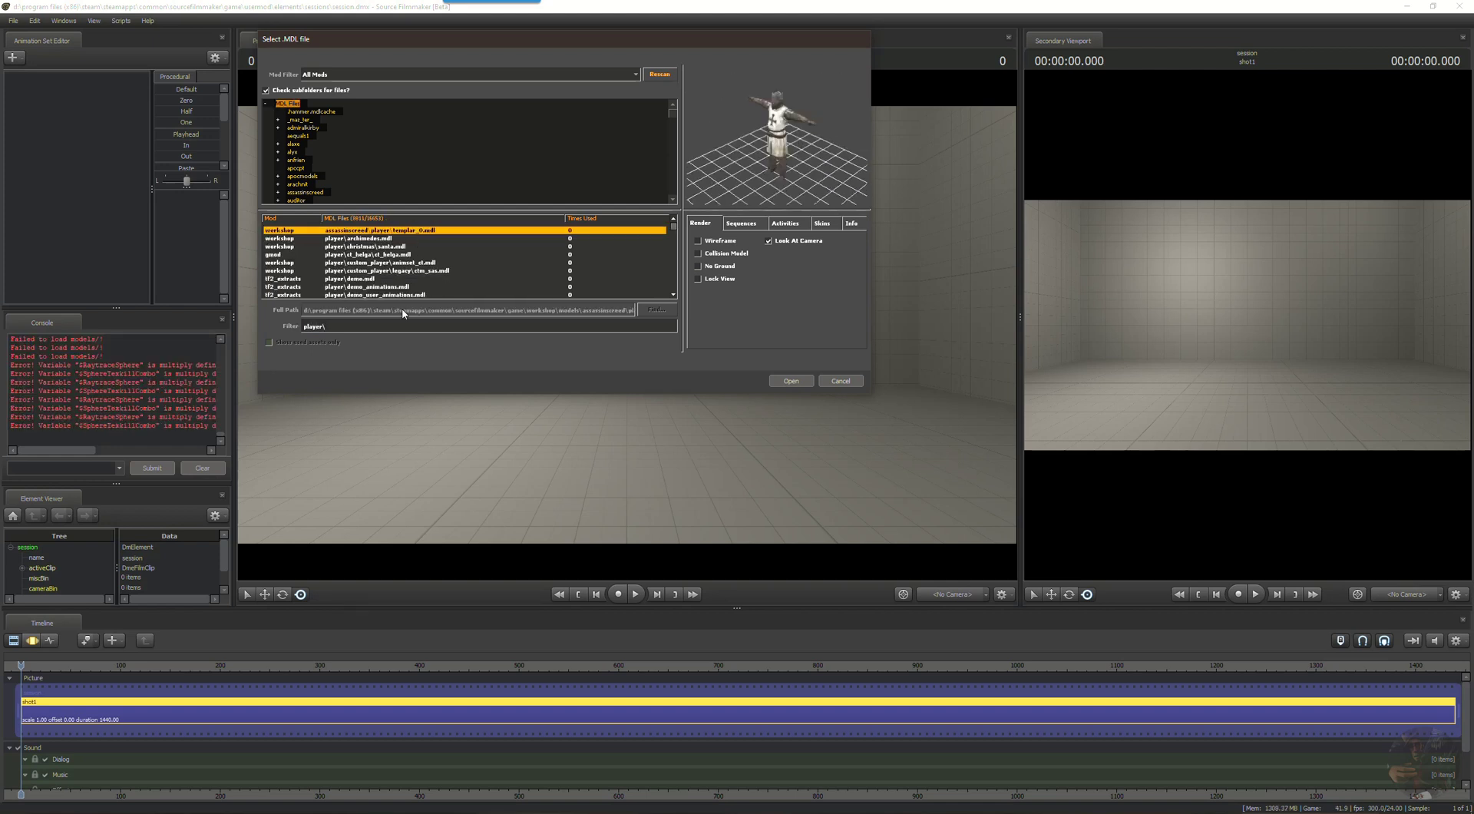
pyautogui.write('scout')
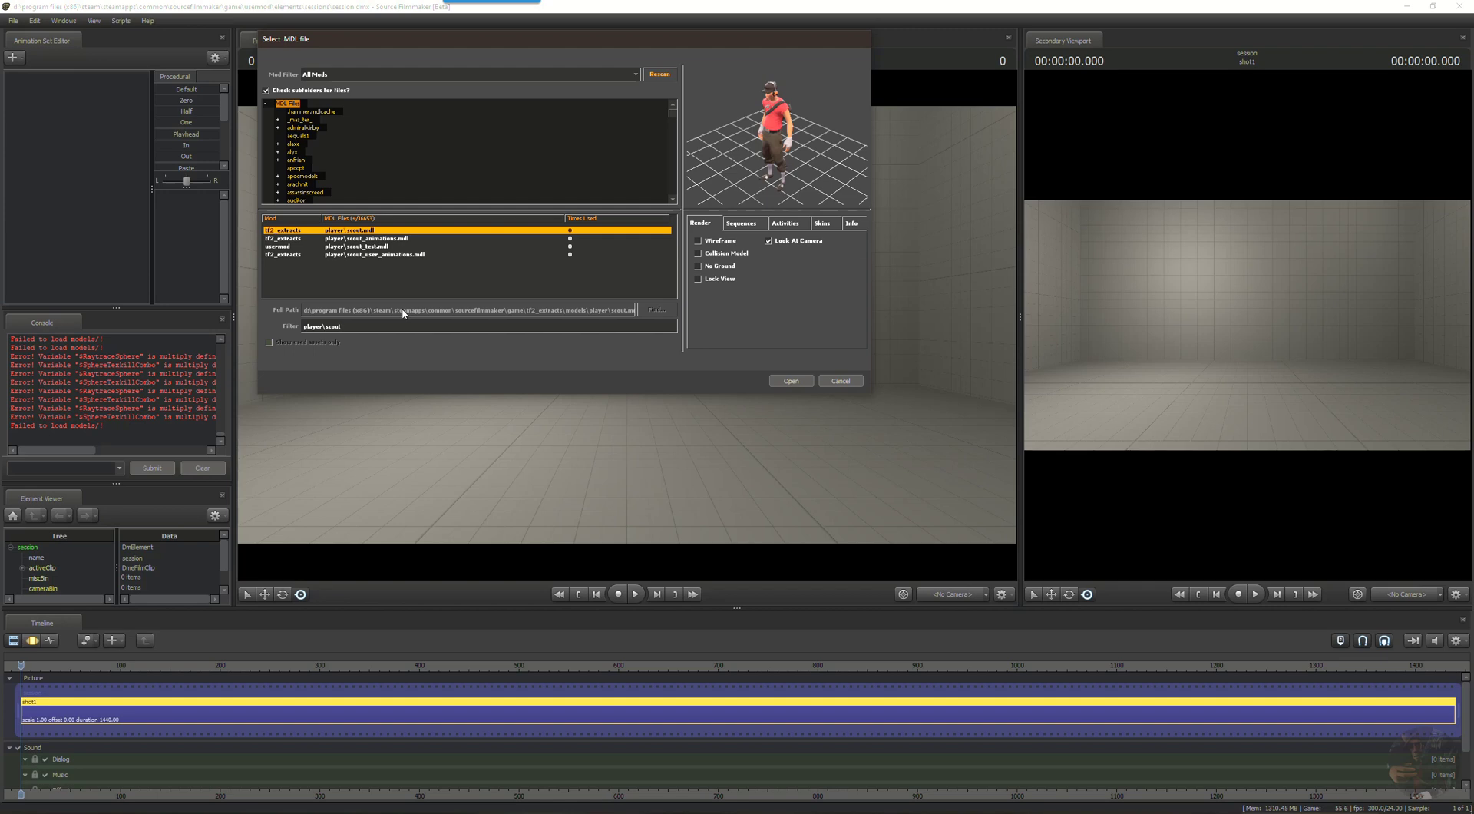
pyautogui.click(791, 381)
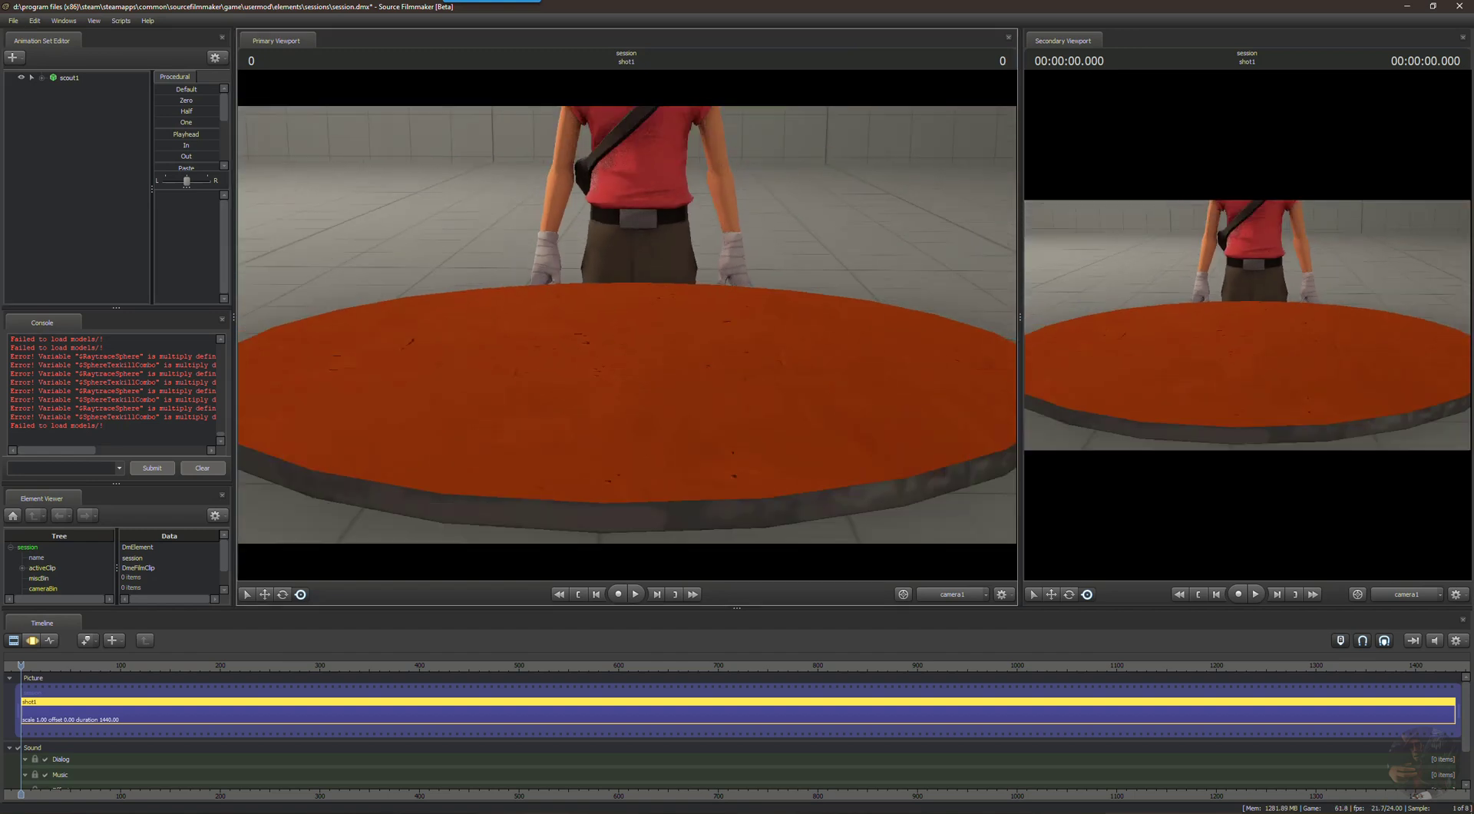
# Move the camera back from the Scout until his upper body and the round platform are in frame.
pyautogui.press('s')
pyautogui.moveTo(627, 325); pyautogui.dragTo(627, 246)
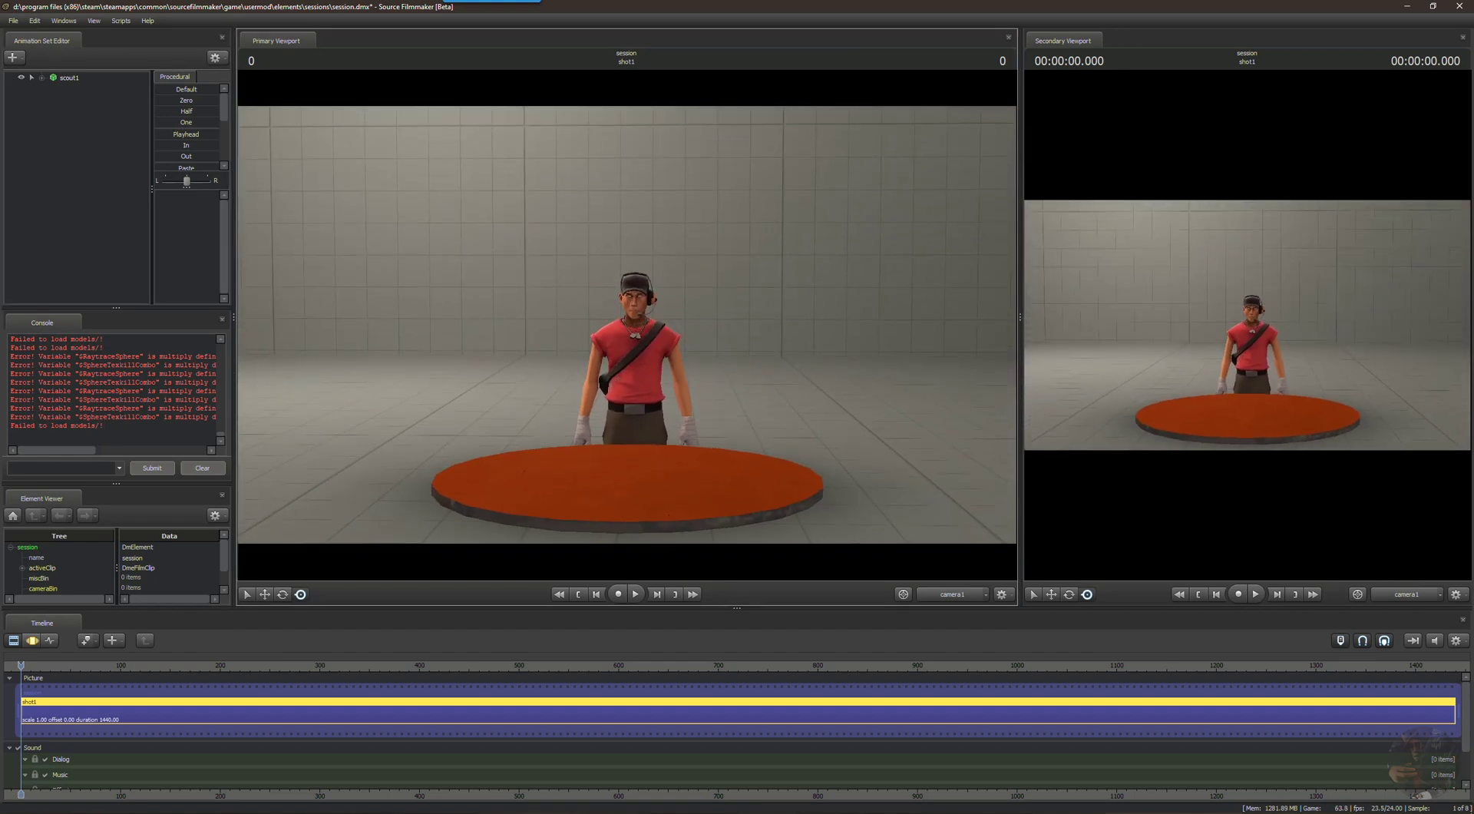
pyautogui.moveTo(627, 324); pyautogui.dragTo(626, 296)
pyautogui.press('s')
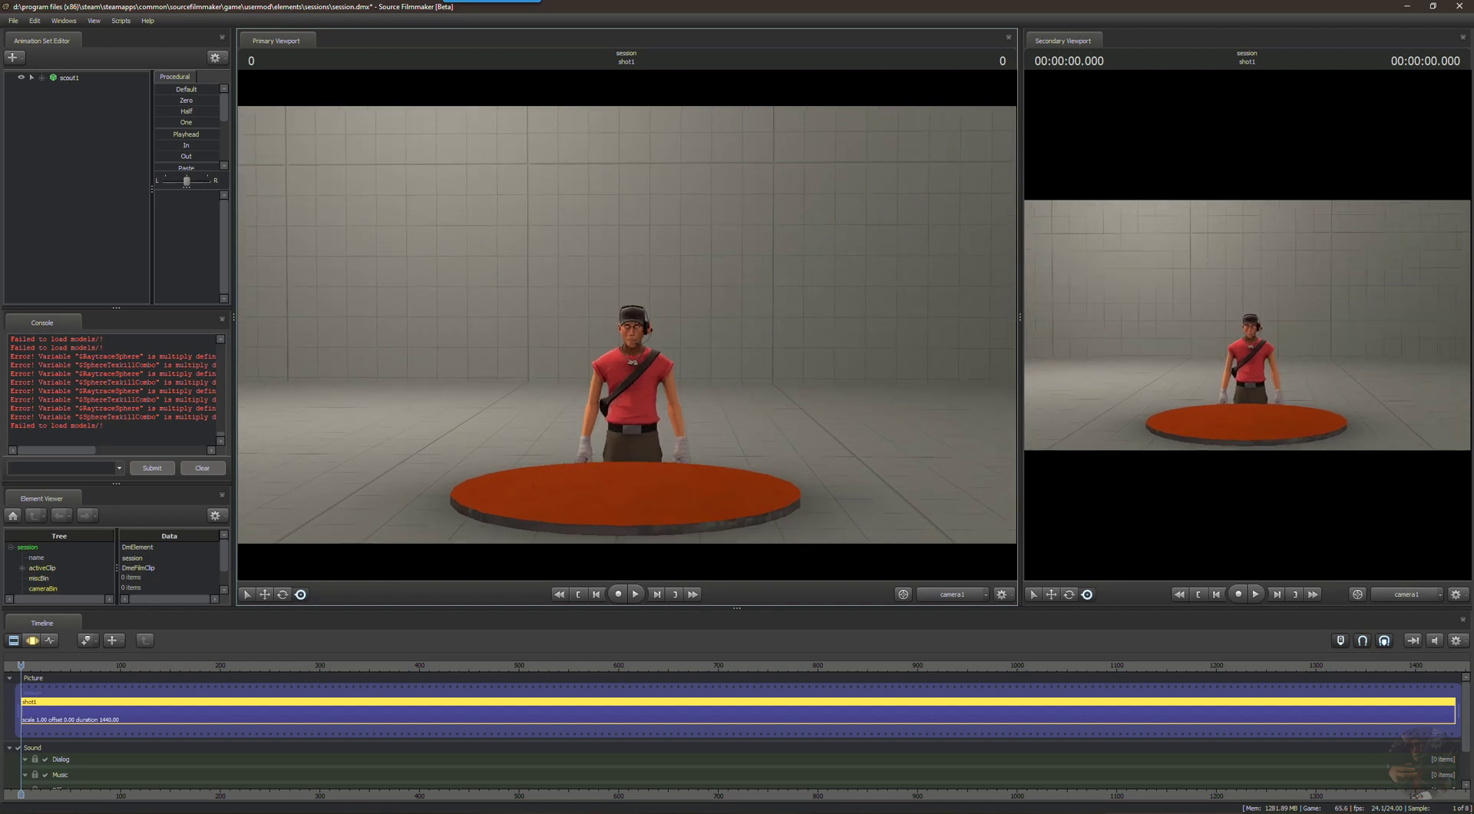
# Select the scout1 animation set and switch the timeline to the Motion Editor.
pyautogui.click(74, 77)
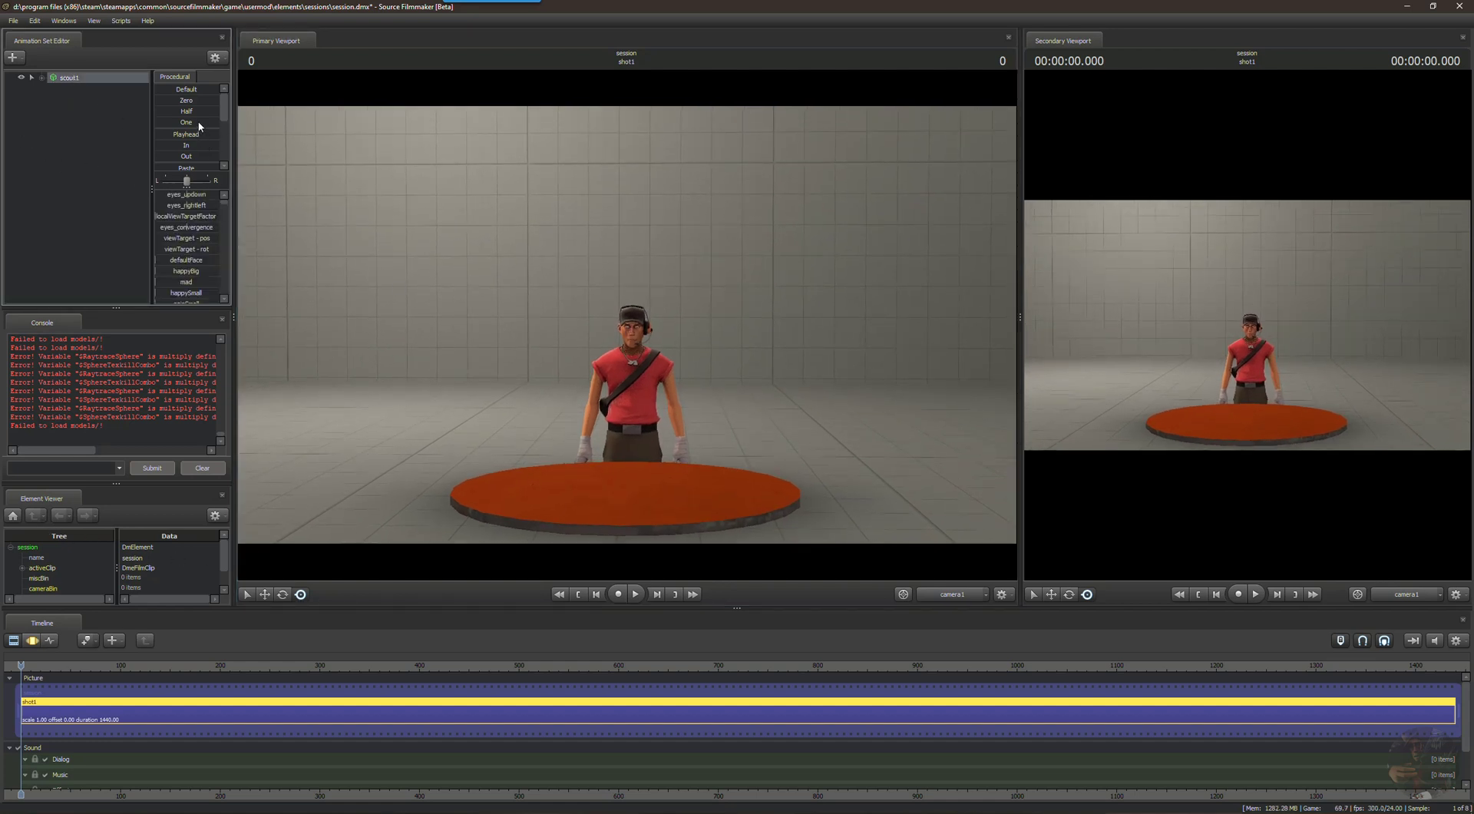
pyautogui.click(33, 640)
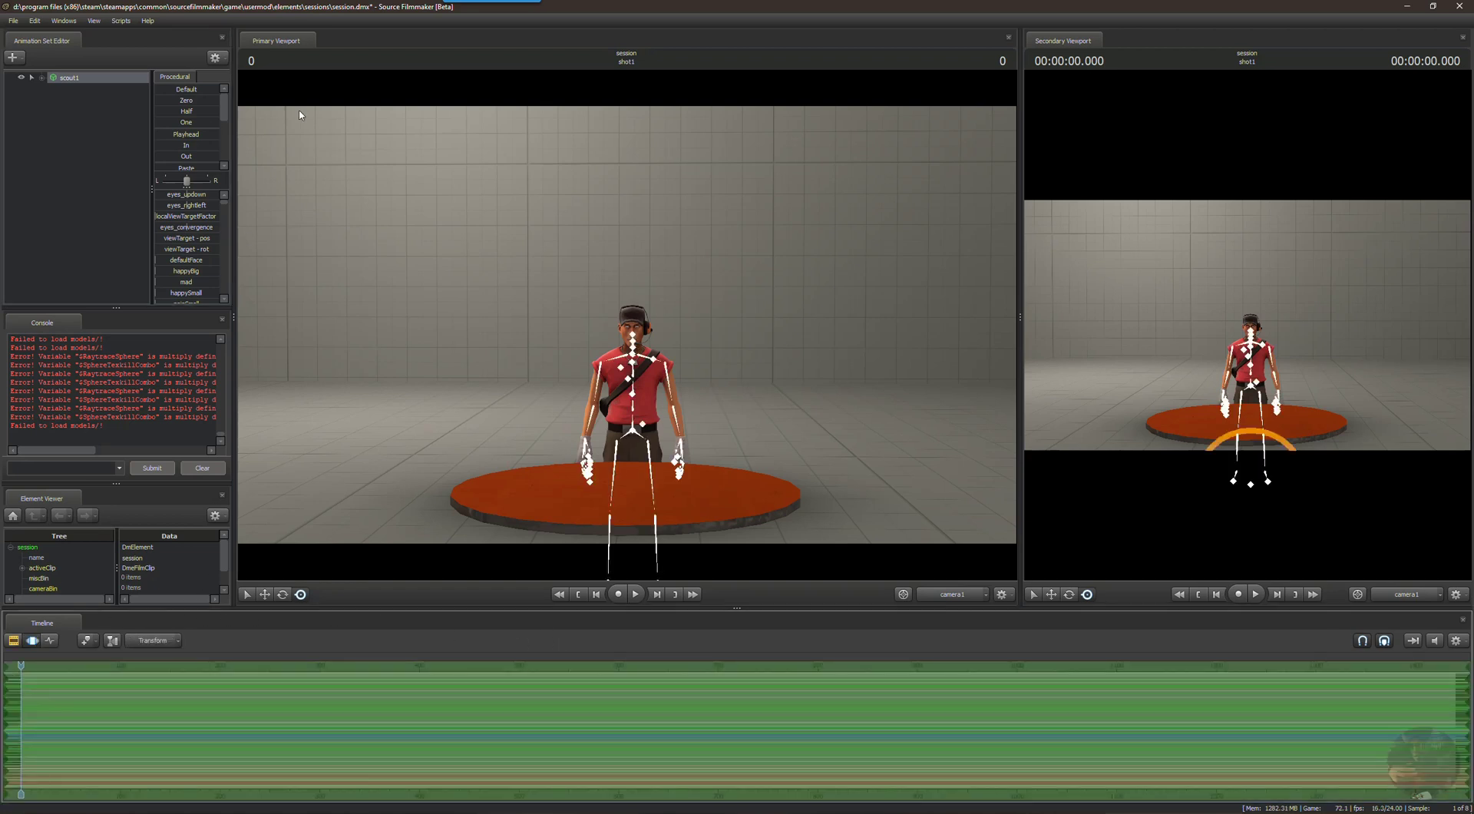
# Try the Default procedural preset on the whole scout1 model and undo it.
pyautogui.click(169, 90)
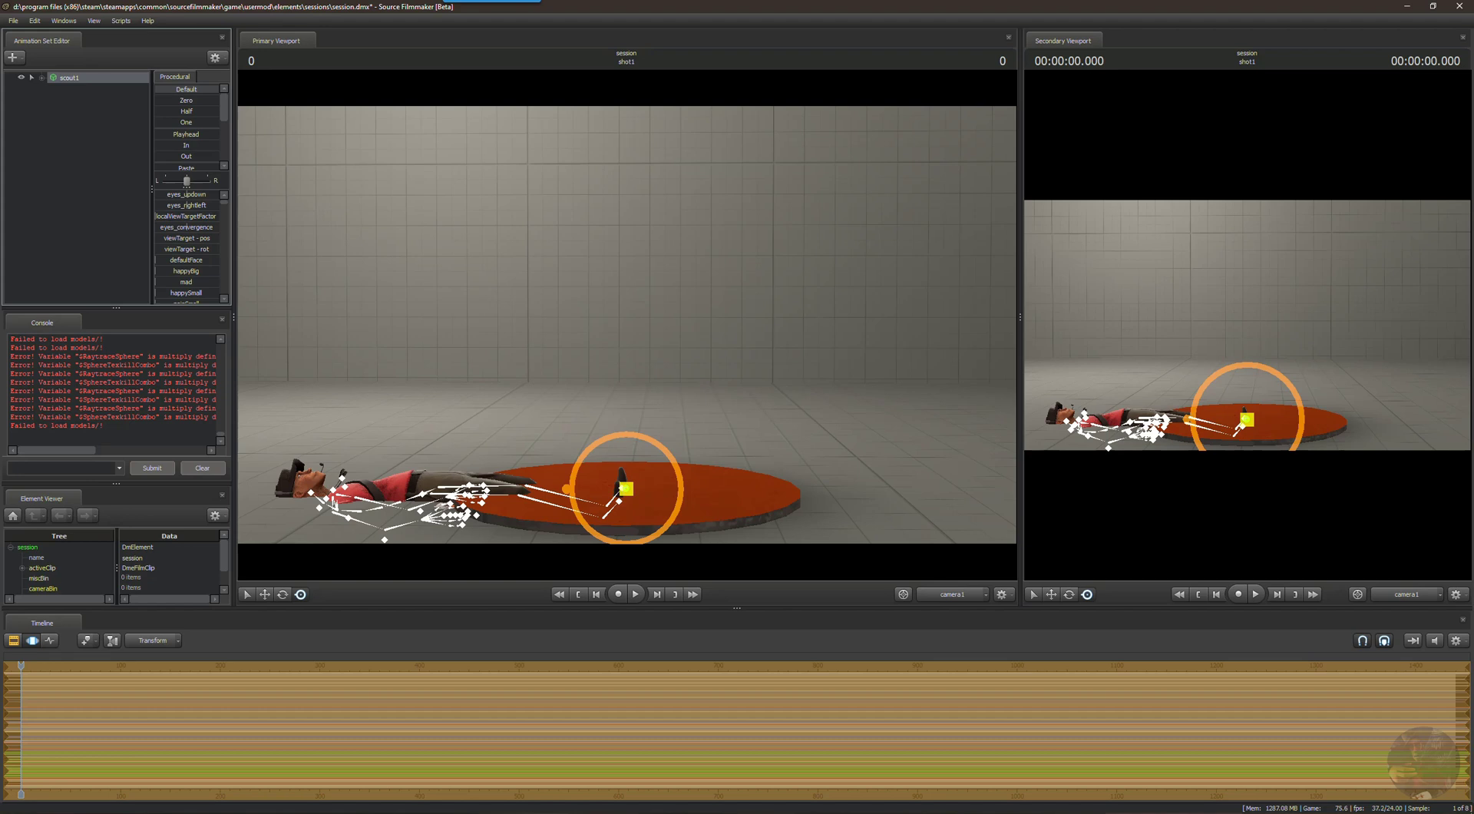
pyautogui.hotkey('ctrl', 'z')
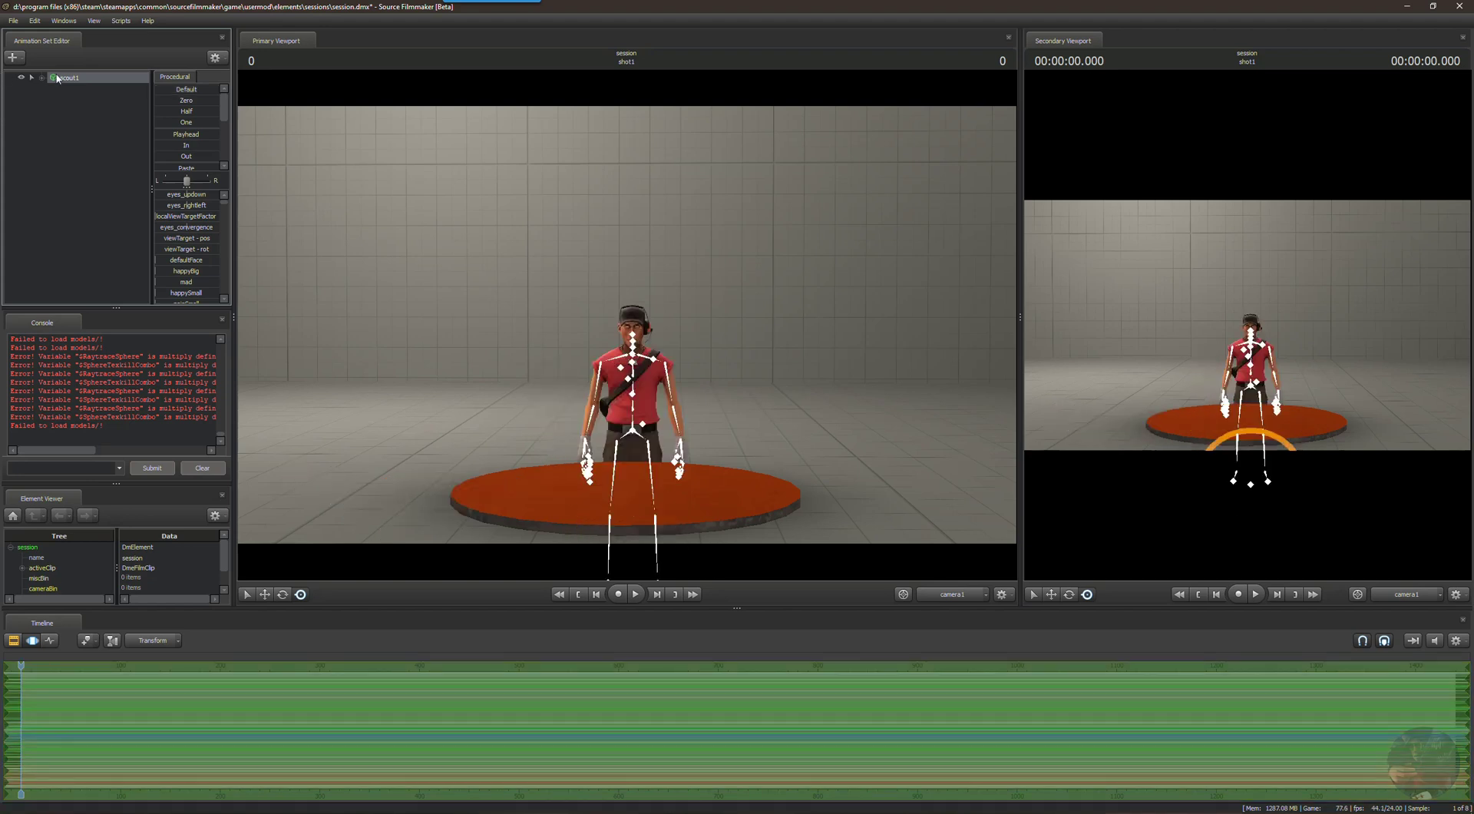
# Reset the position of scout1's rootTransform in the Body group with the Default procedural preset.
pyautogui.click(40, 78)
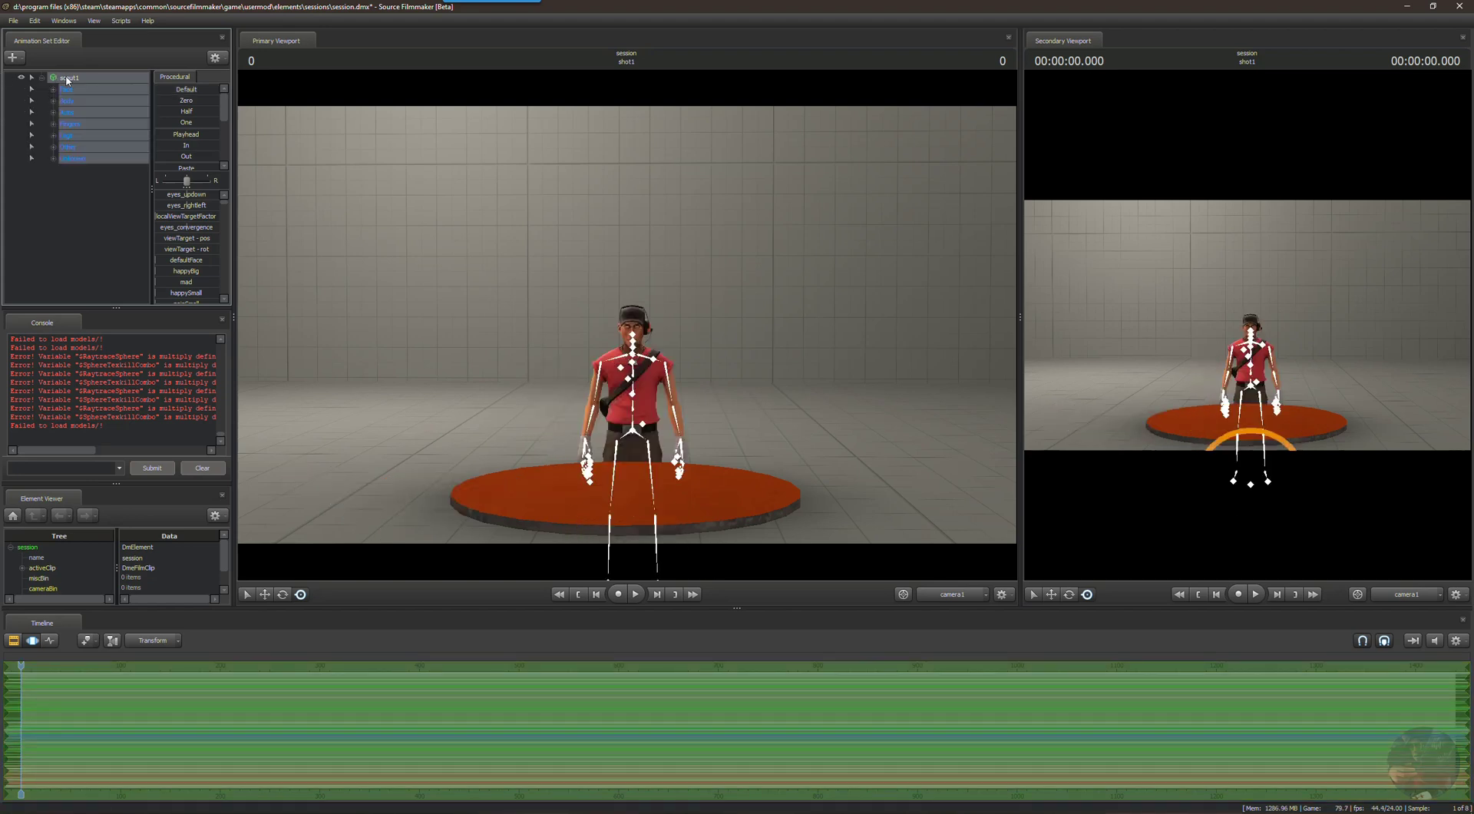
pyautogui.click(53, 101)
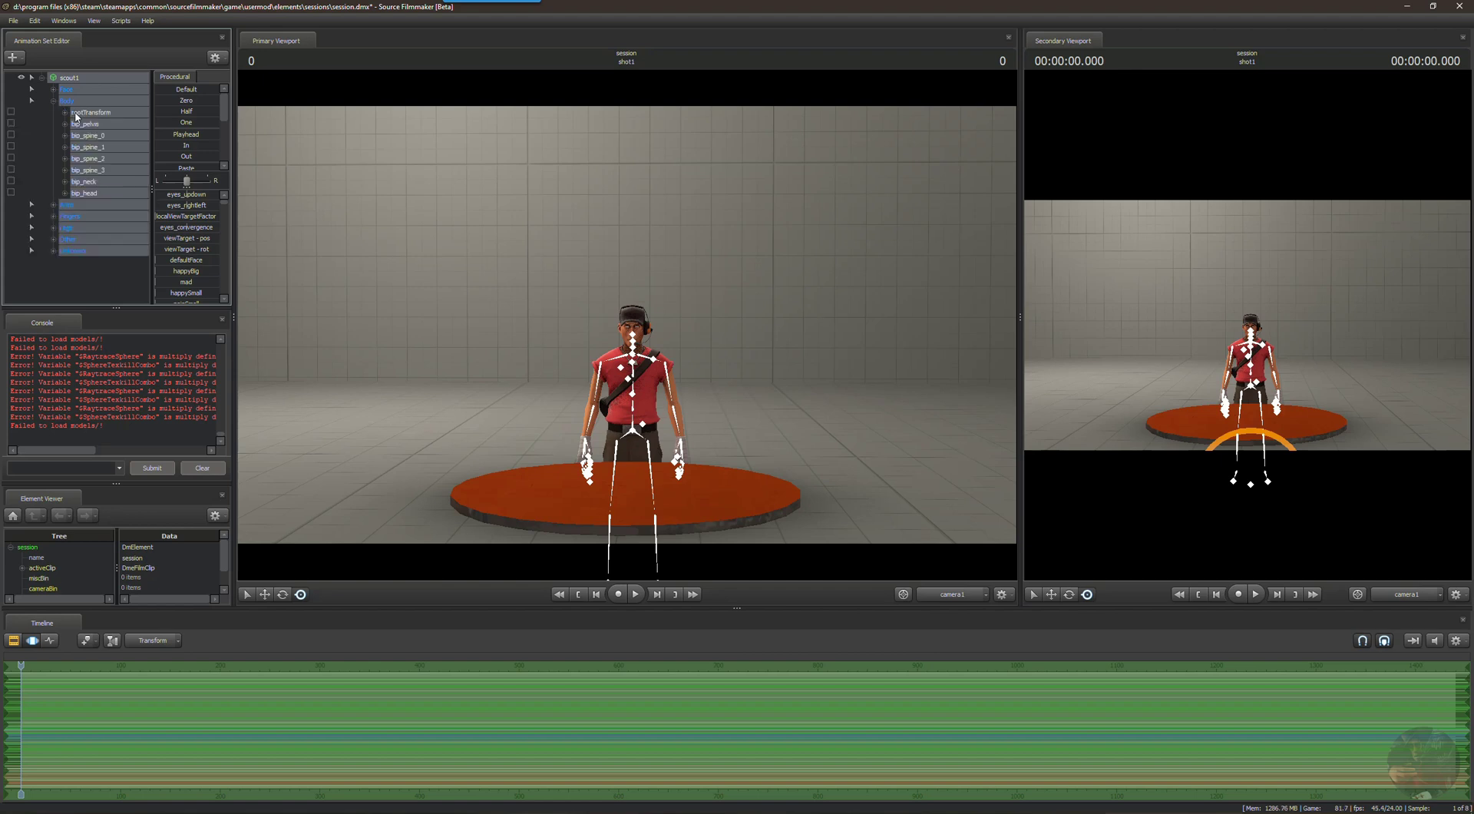
pyautogui.click(65, 113)
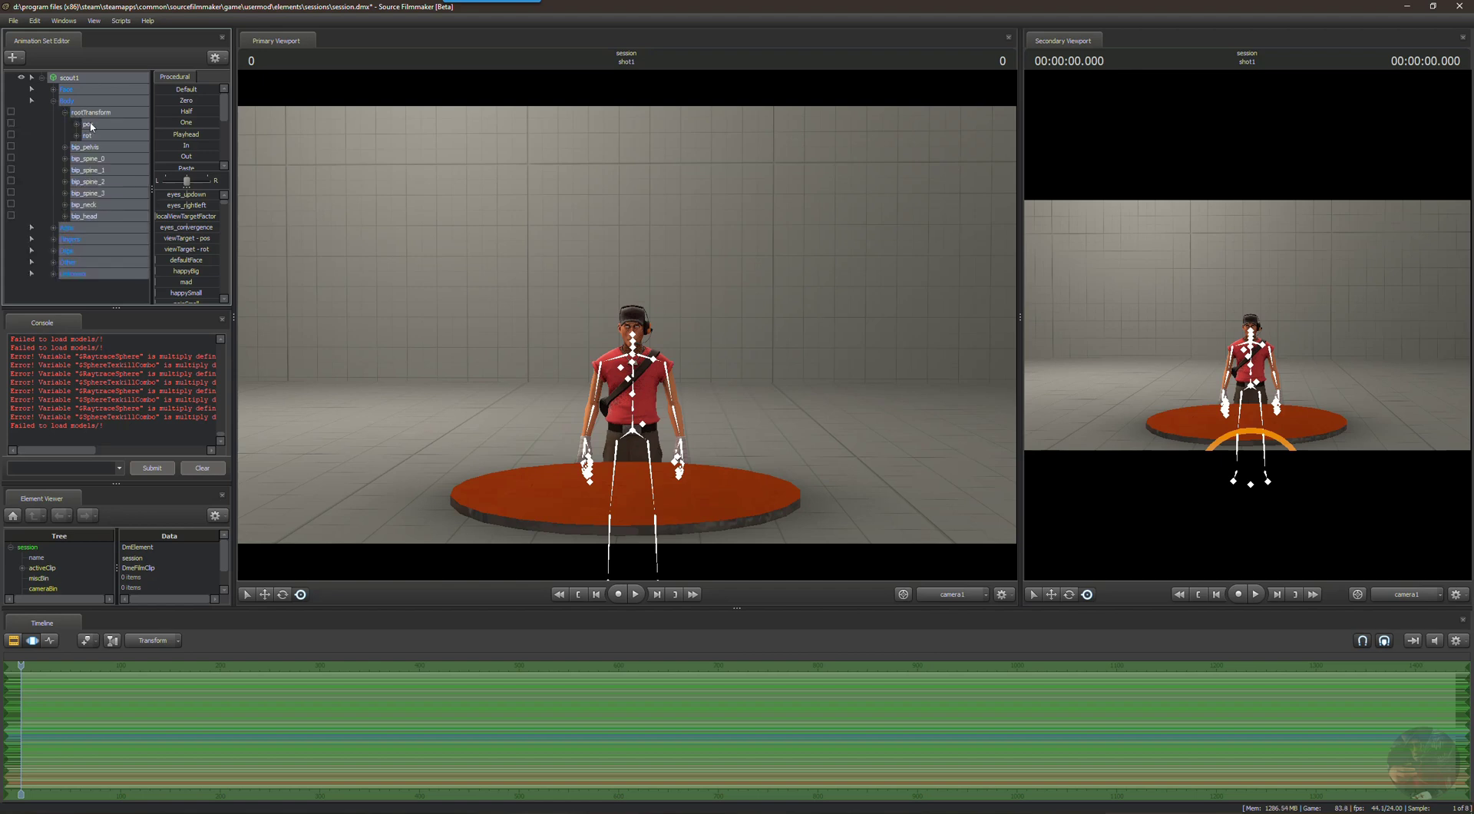
pyautogui.click(90, 125)
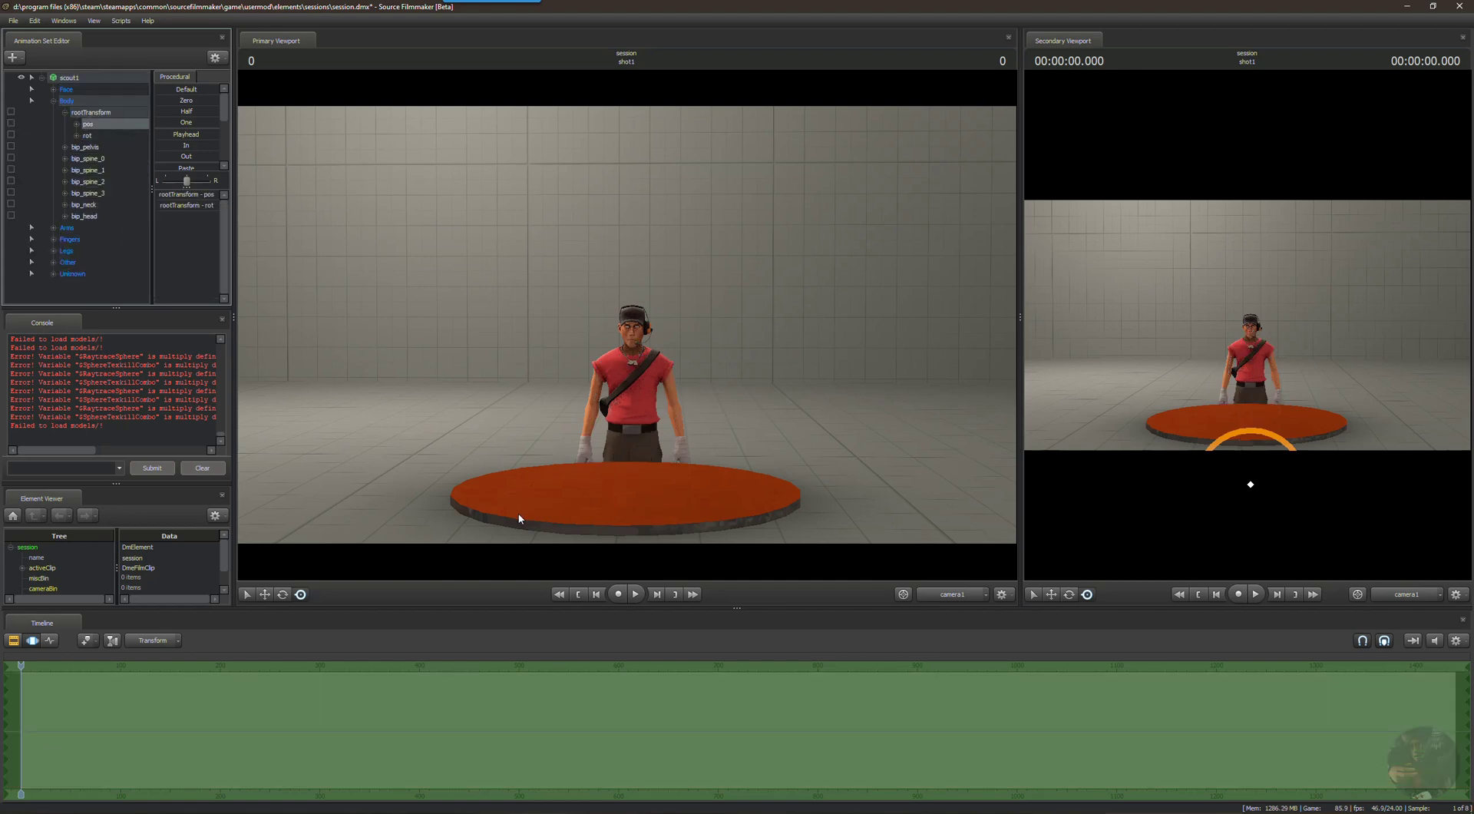
pyautogui.click(168, 89)
pyautogui.moveTo(160, 89); pyautogui.dragTo(217, 90)
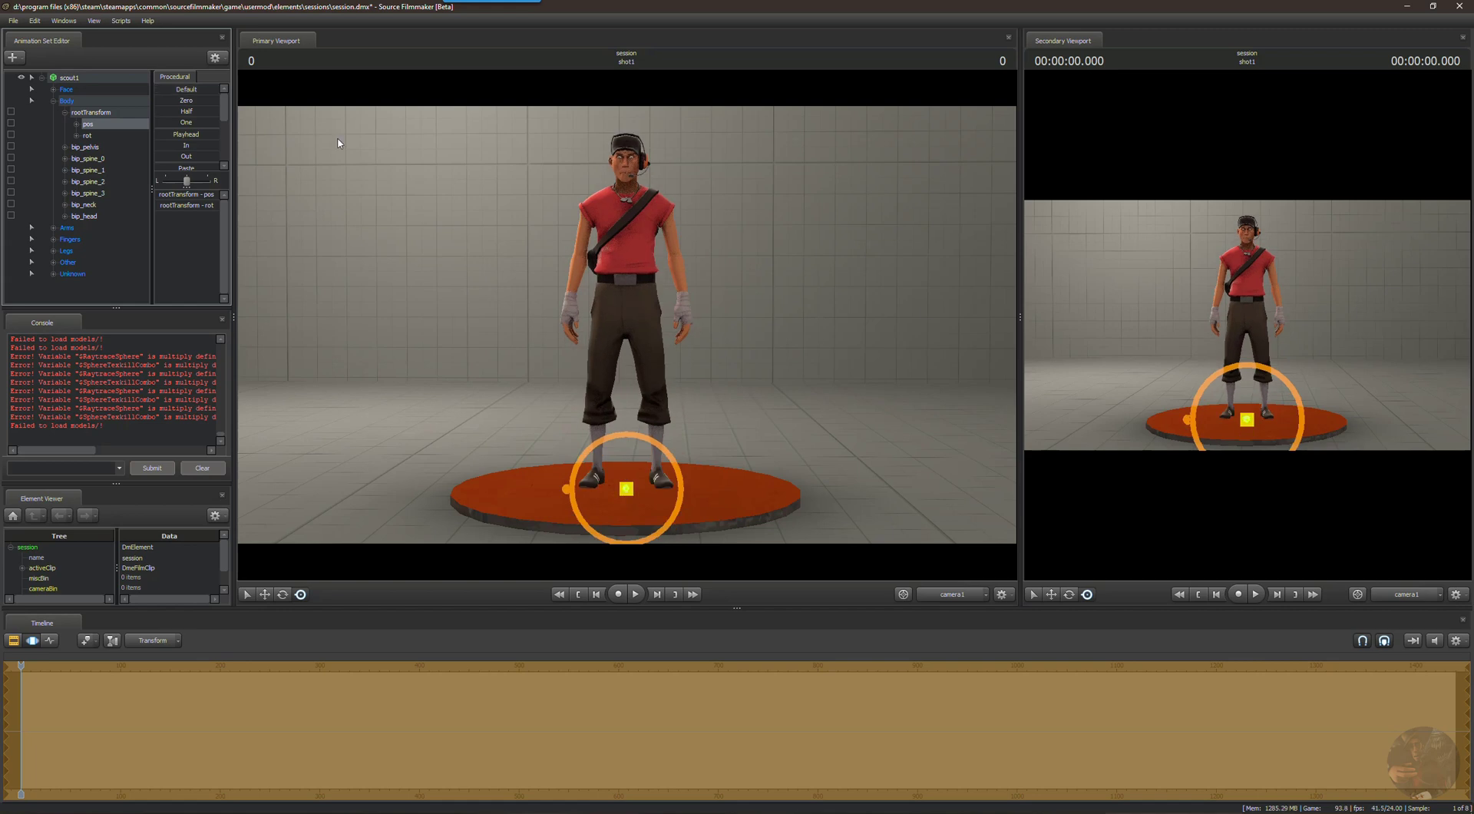
# Select the whole scout1 animation set, look at the Chicken0001-0135 reference clip and minimize its player again.
pyautogui.click(69, 78)
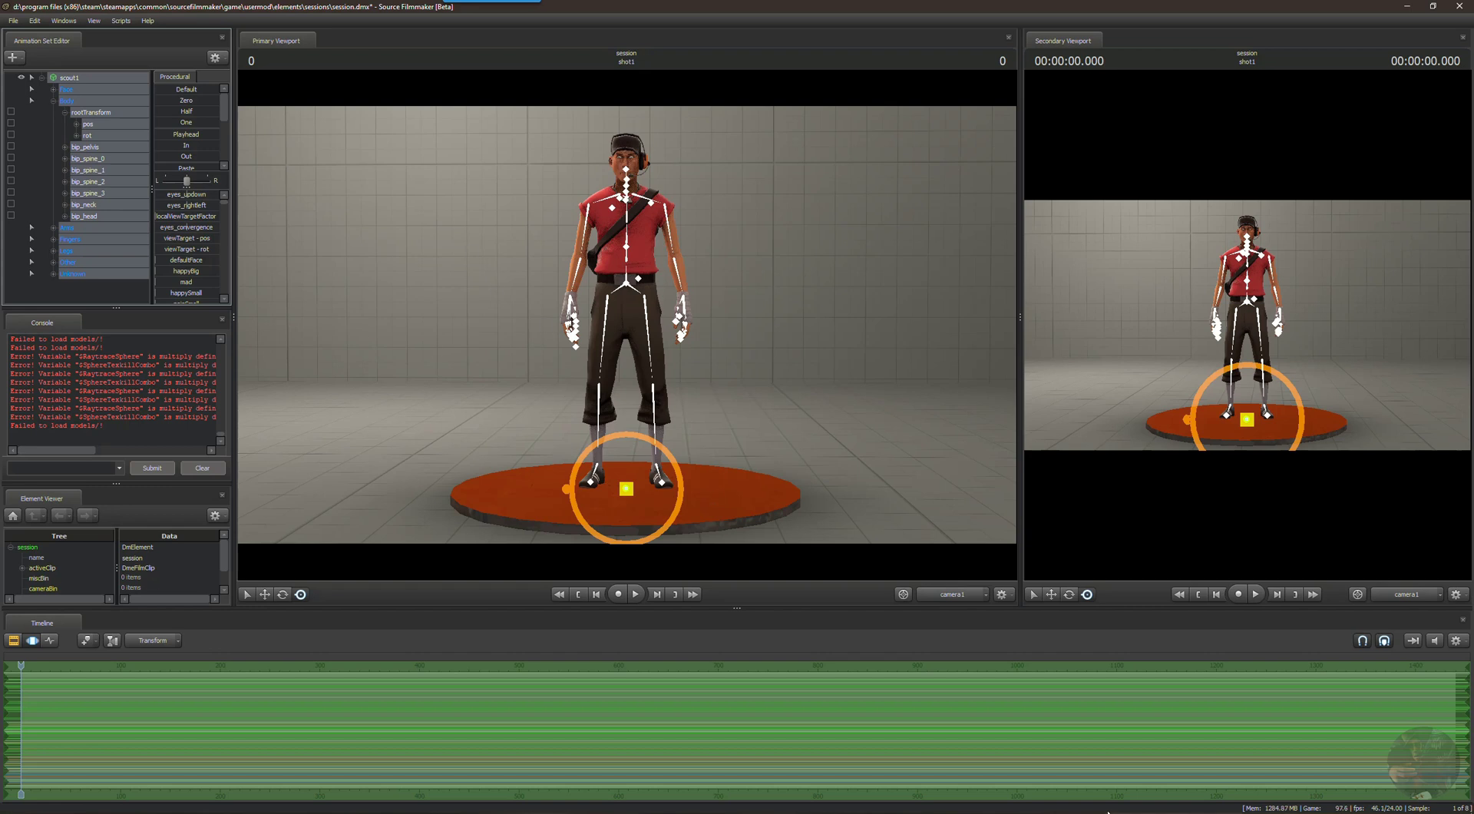
pyautogui.moveTo(899, 811)
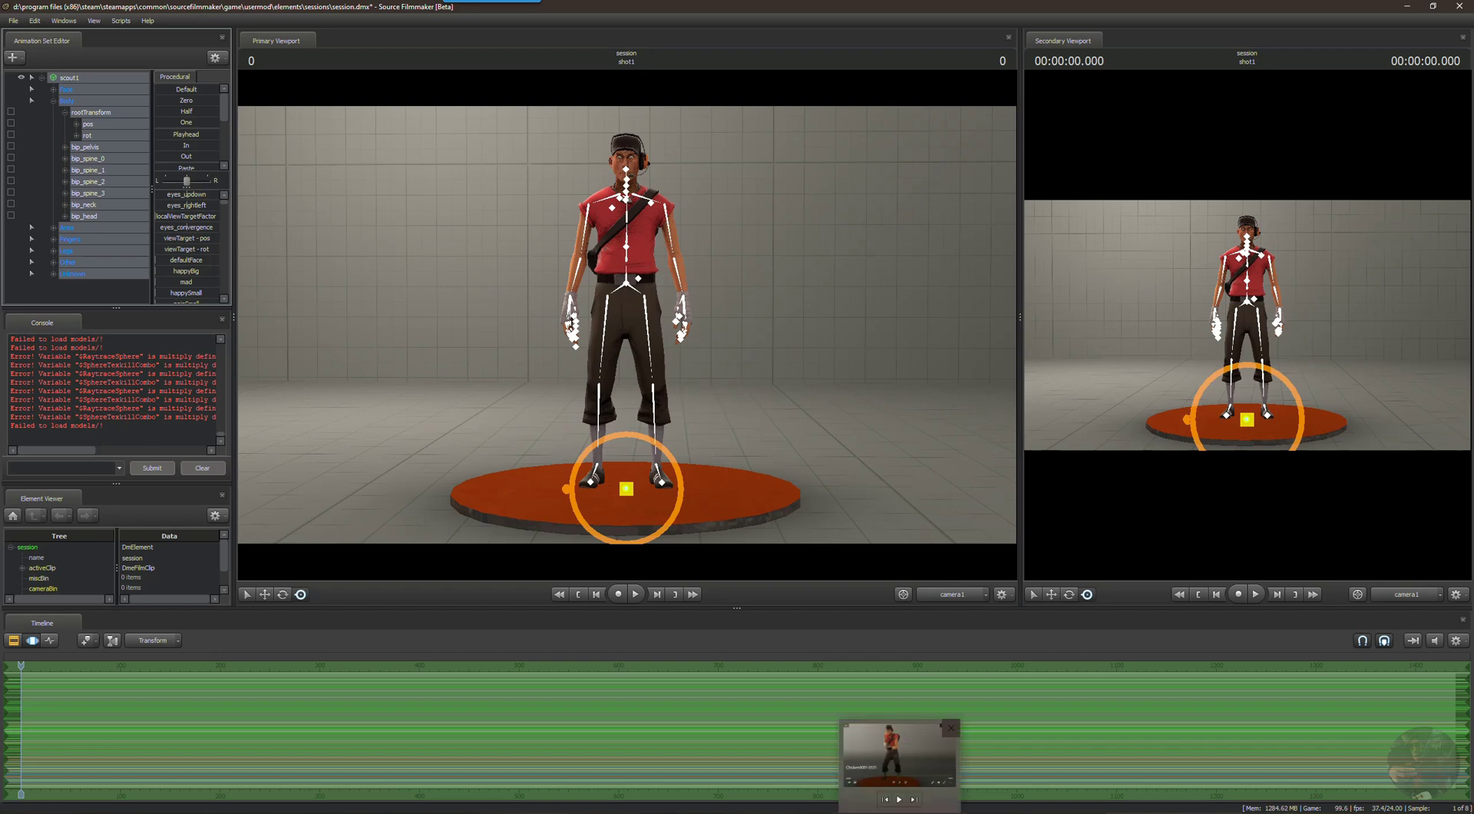
pyautogui.click(899, 754)
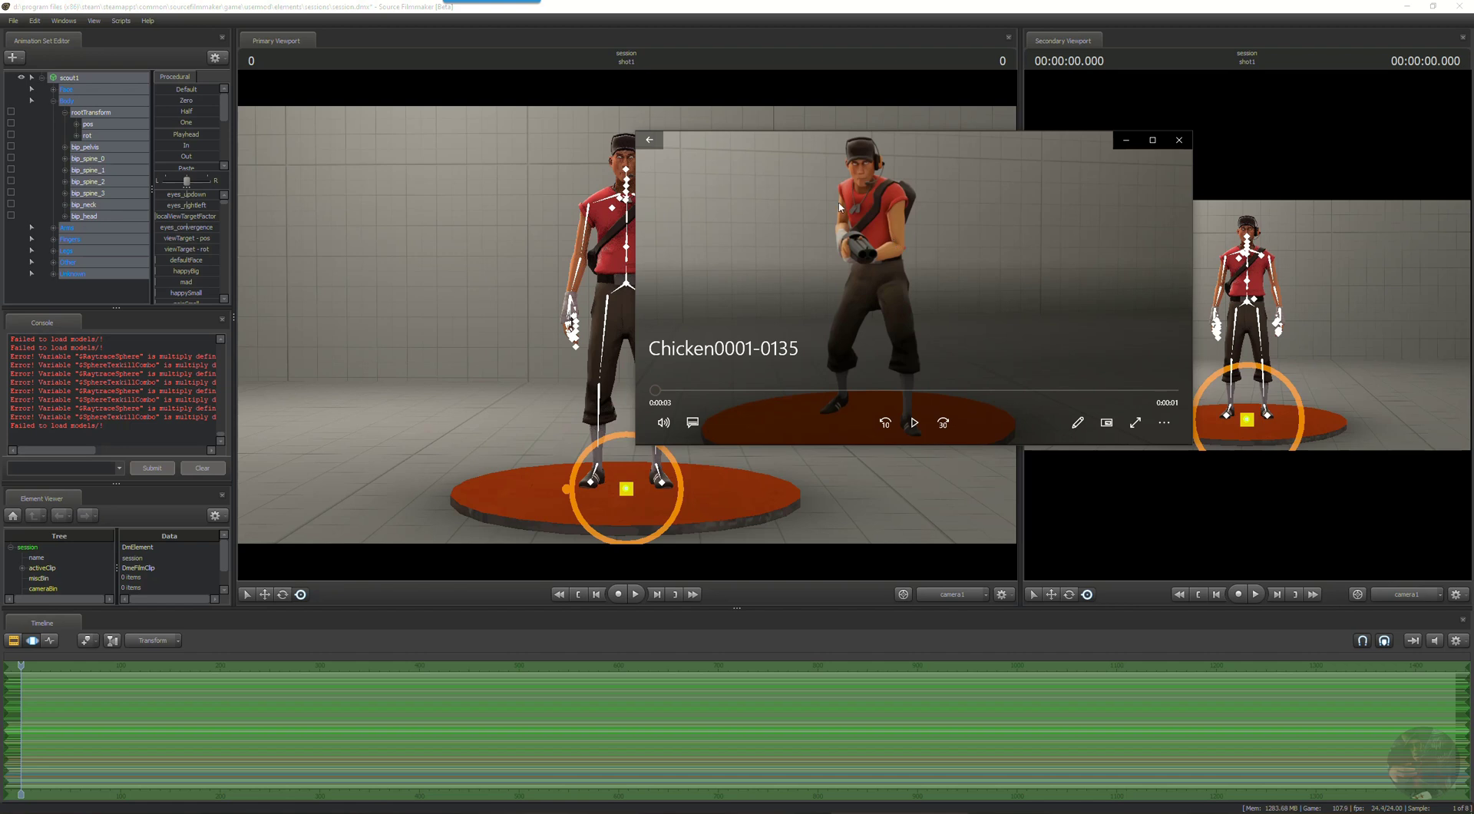
pyautogui.click(1128, 141)
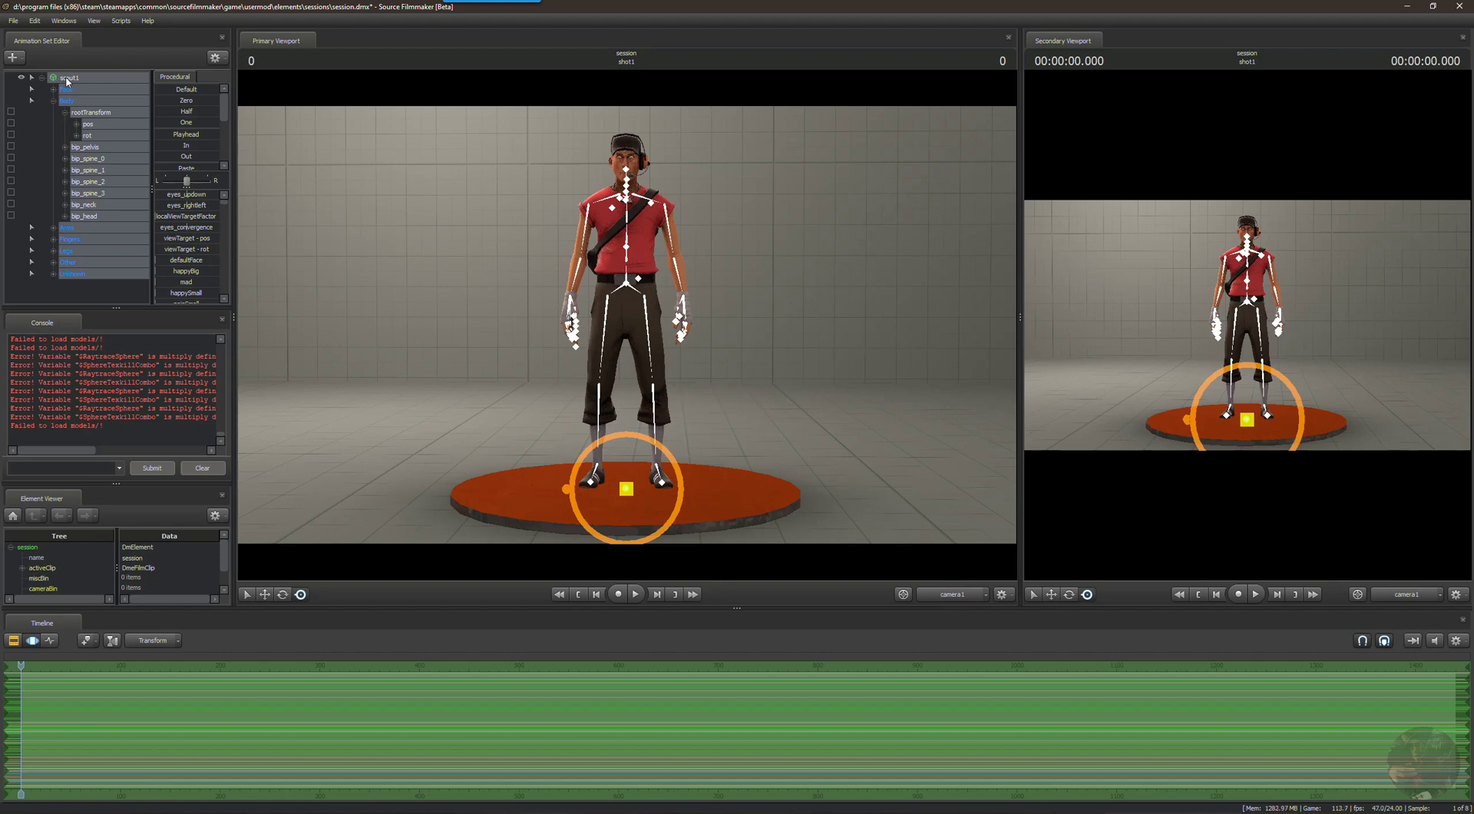
# Import the stand_ITEM2 sequence onto the scout1 animation set.
pyautogui.rightClick(67, 79)
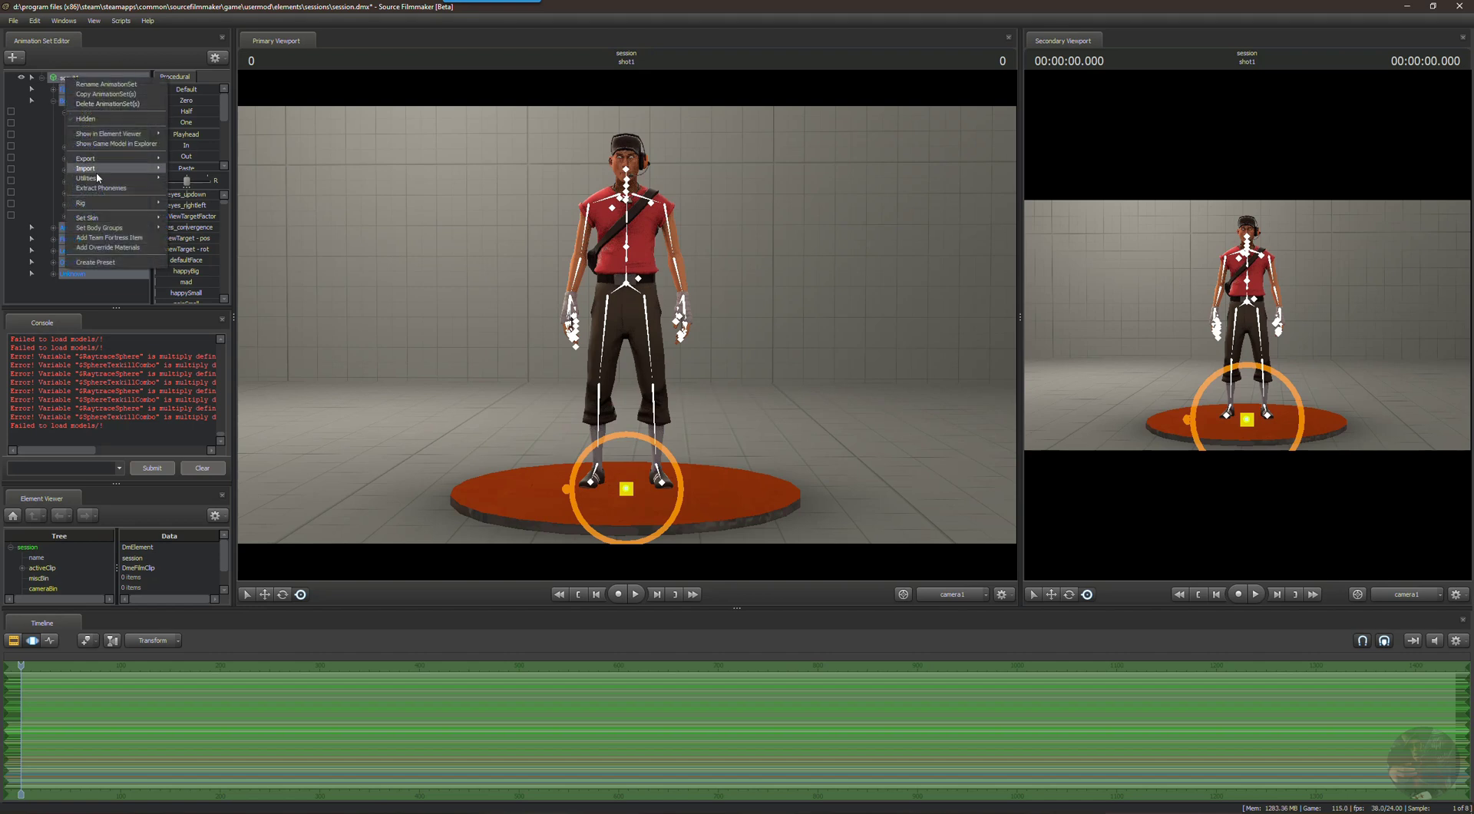
pyautogui.moveTo(96, 168)
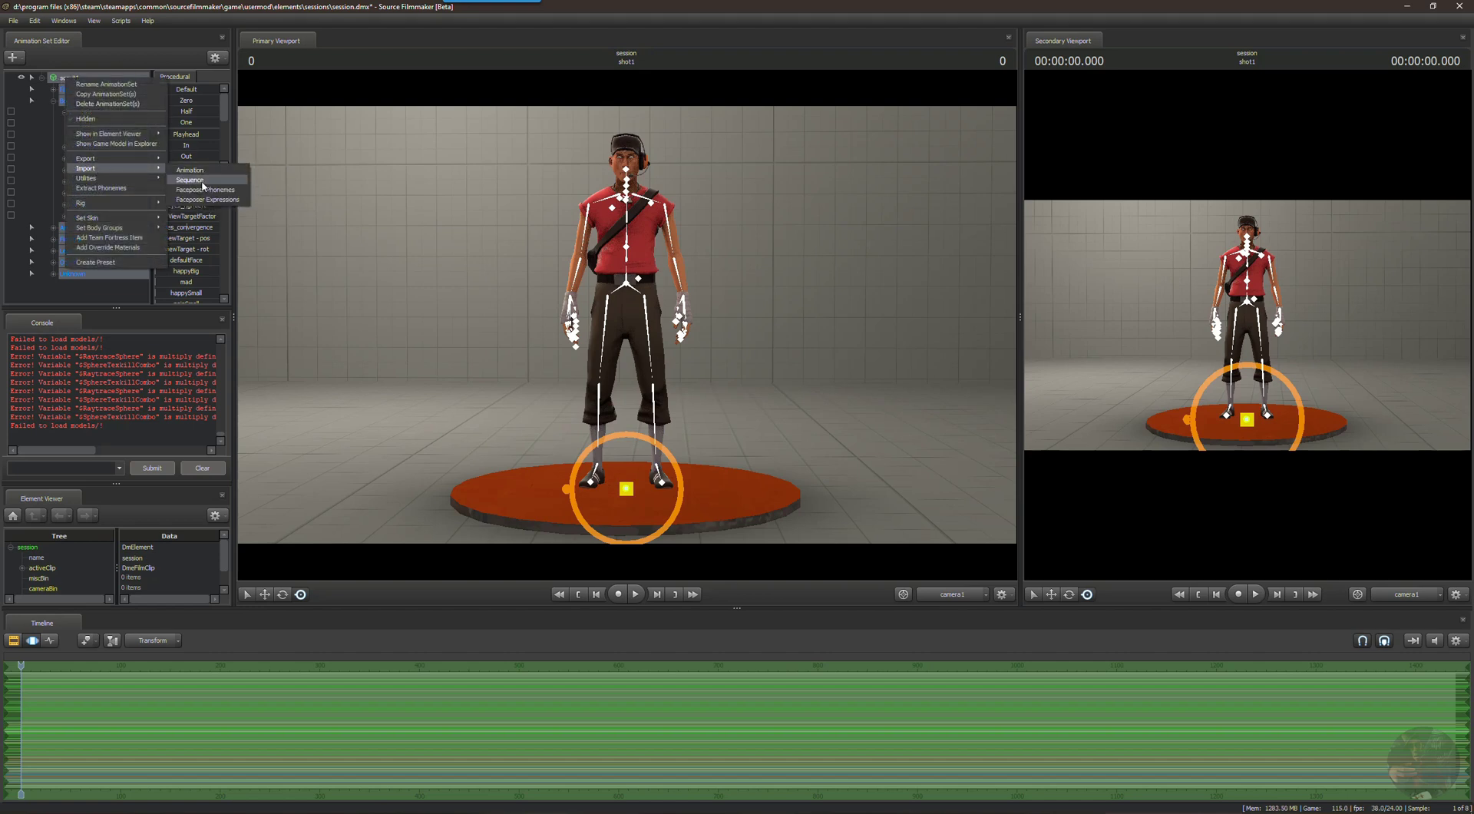
pyautogui.click(203, 181)
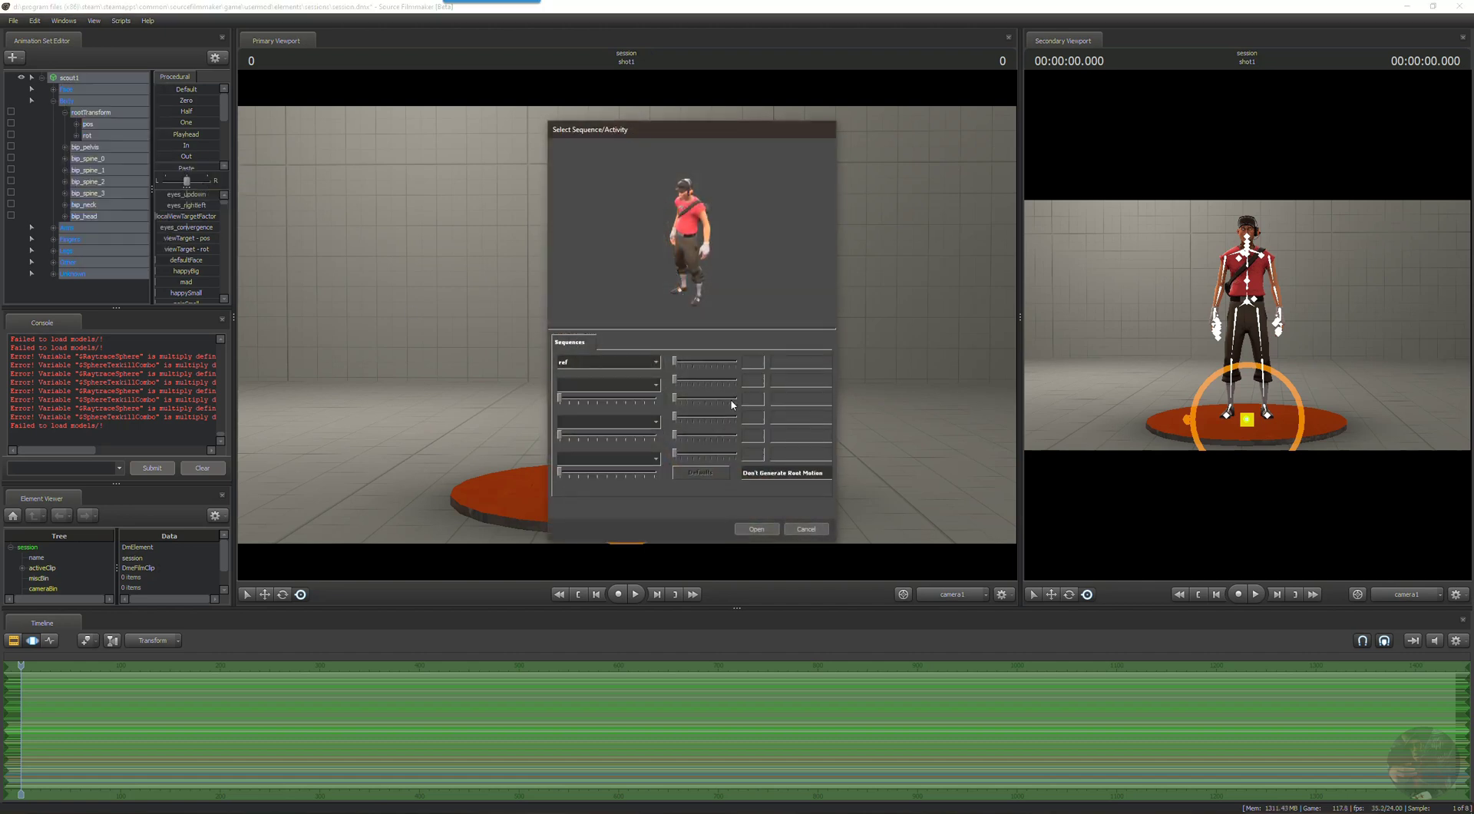
pyautogui.click(655, 363)
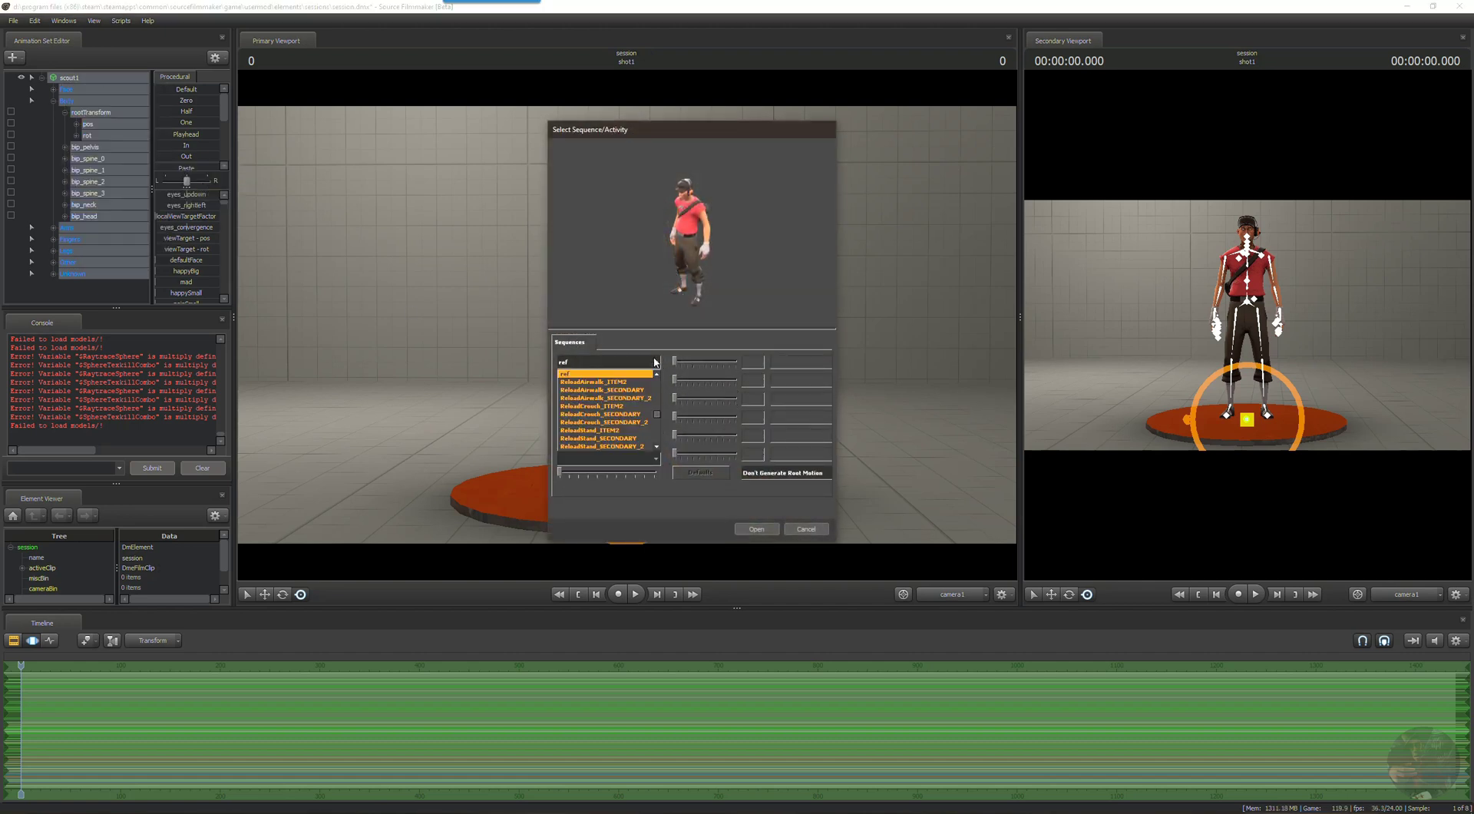
pyautogui.scroll(-8, 585, 412)
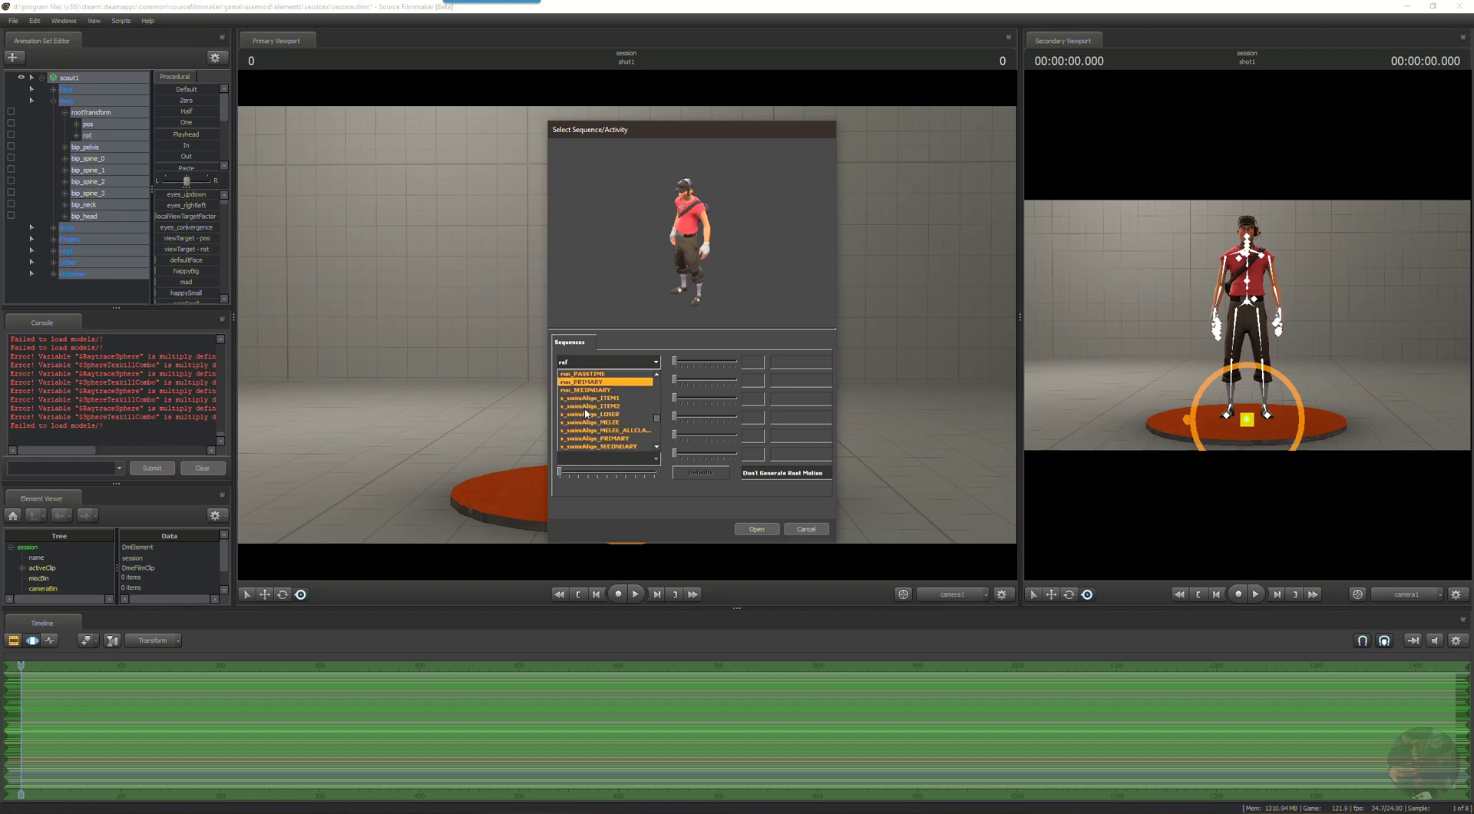
pyautogui.scroll(-2, 586, 412)
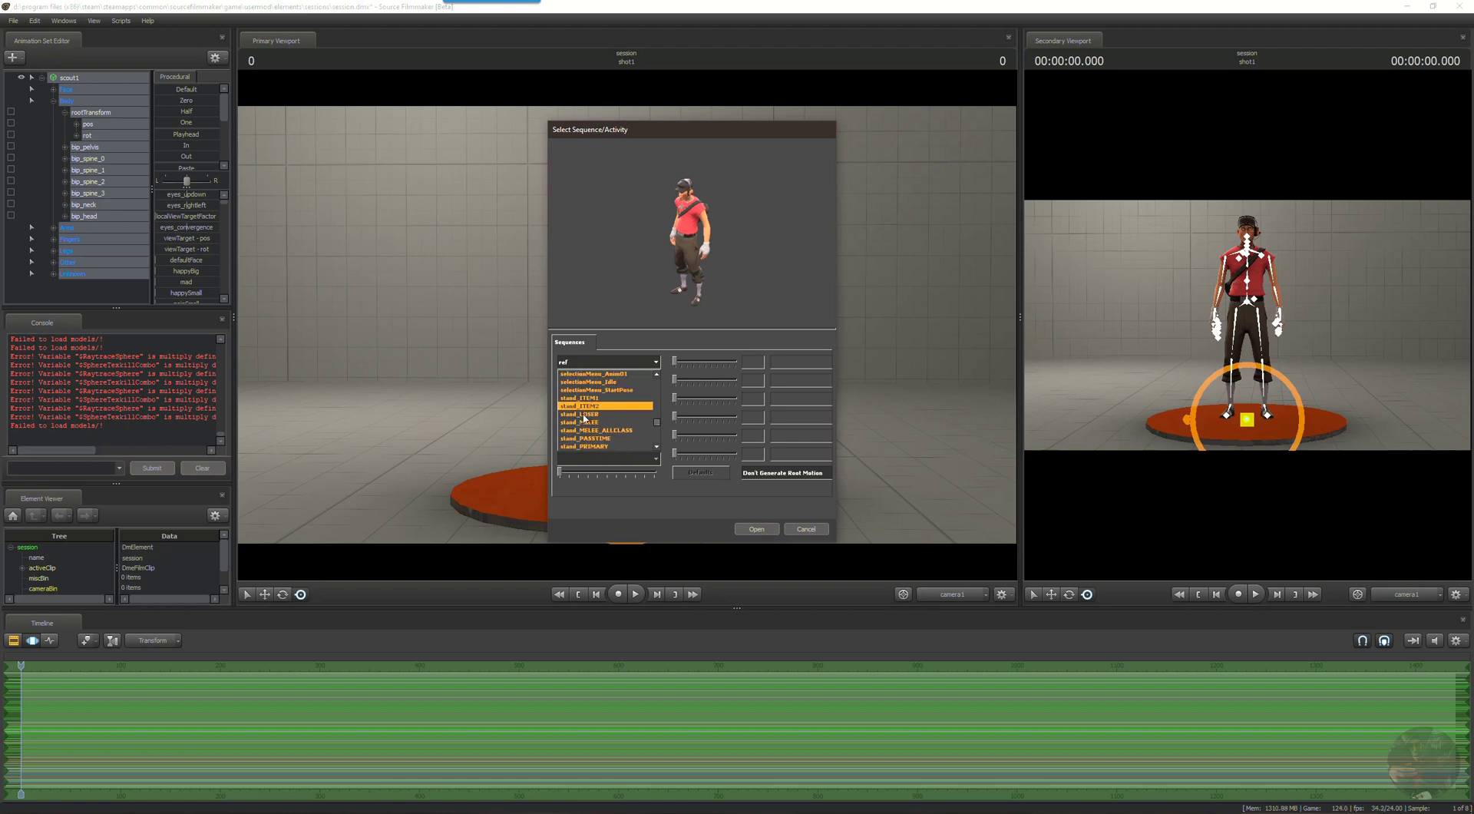
pyautogui.click(584, 410)
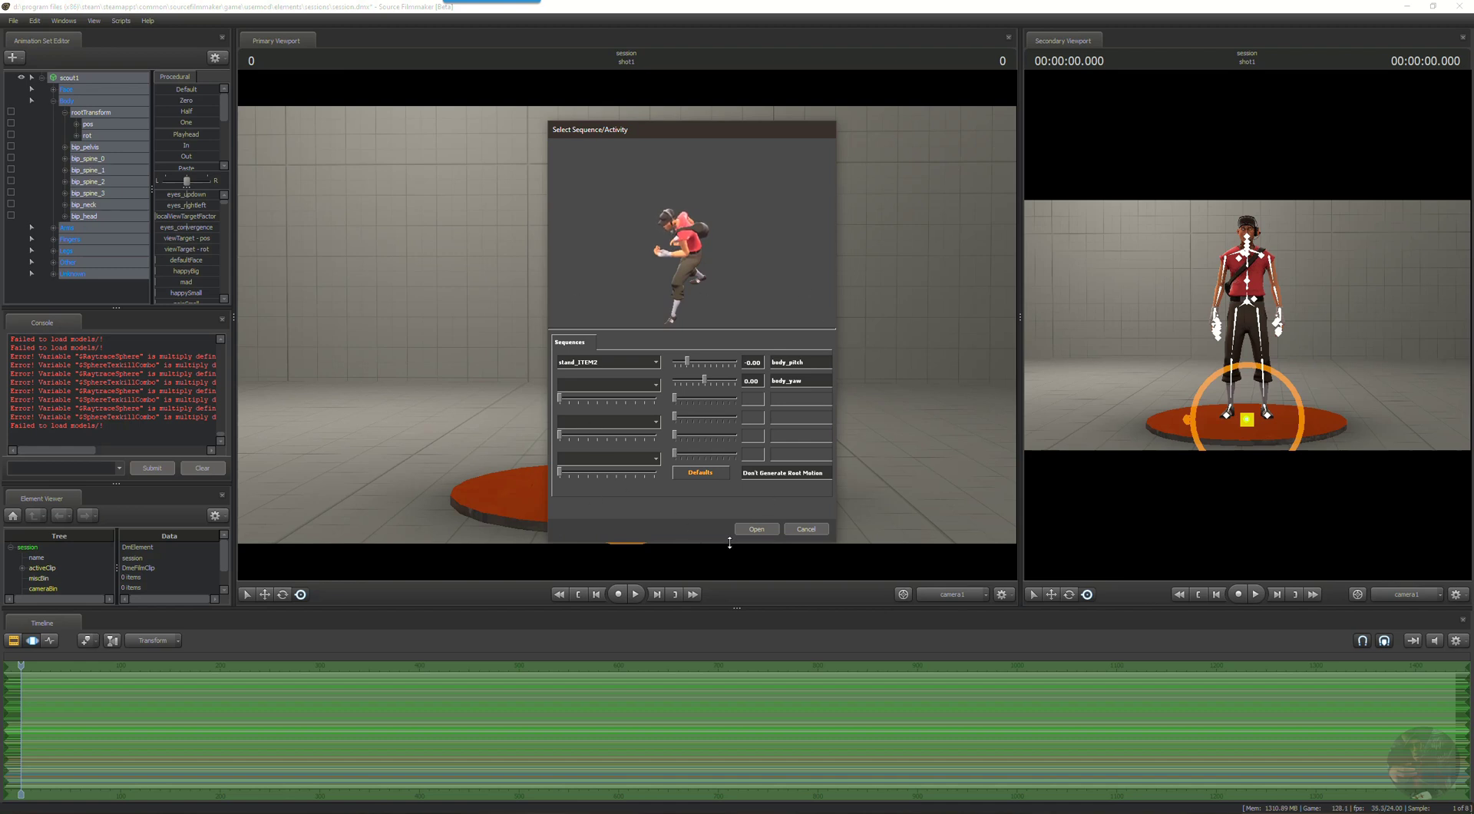
pyautogui.click(763, 528)
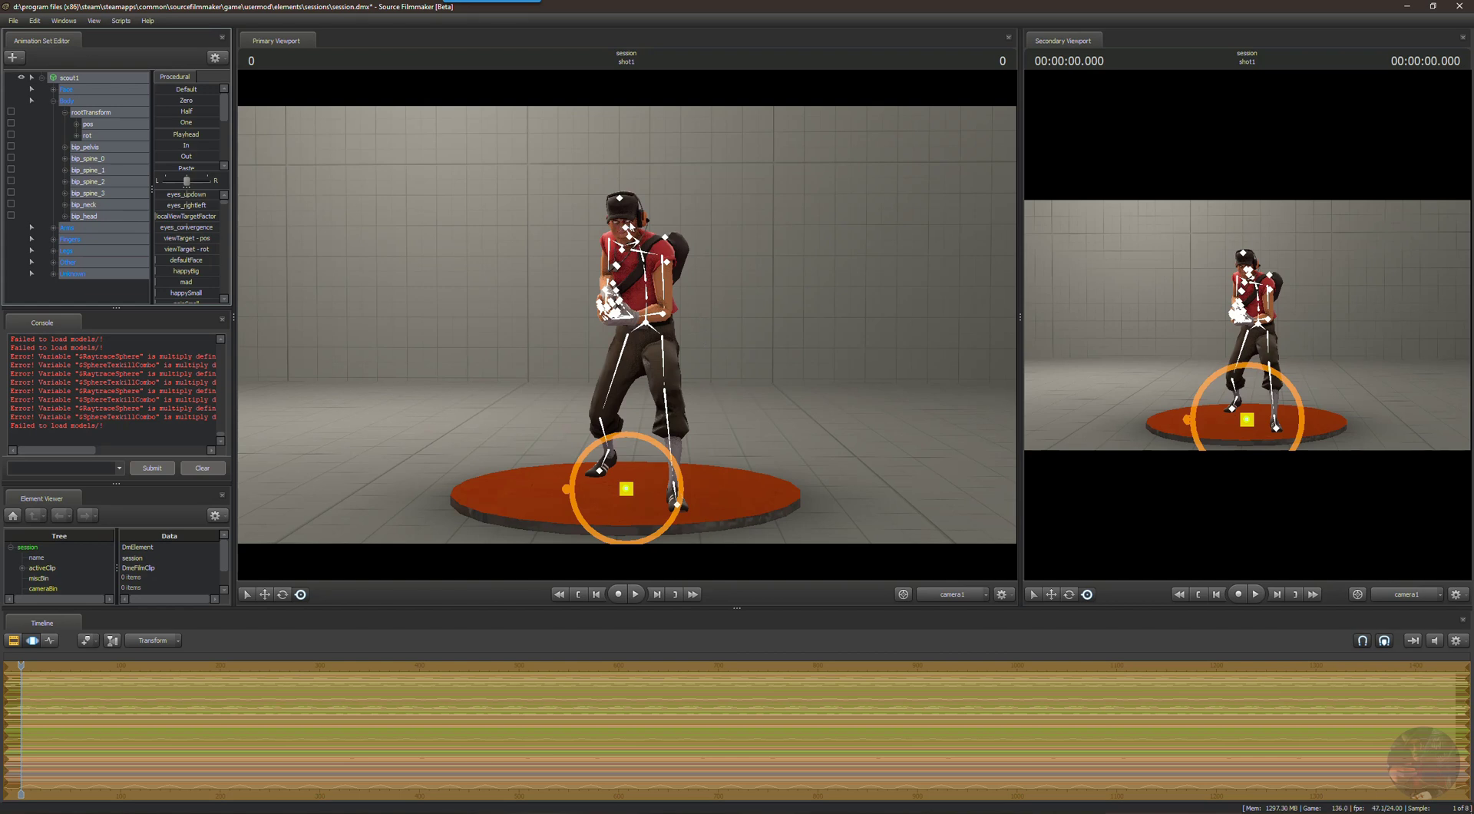
# Set localViewTargetFactor in the Scout's Eyes controls to its minimum and collapse the scout1 animation set.
pyautogui.click(54, 89)
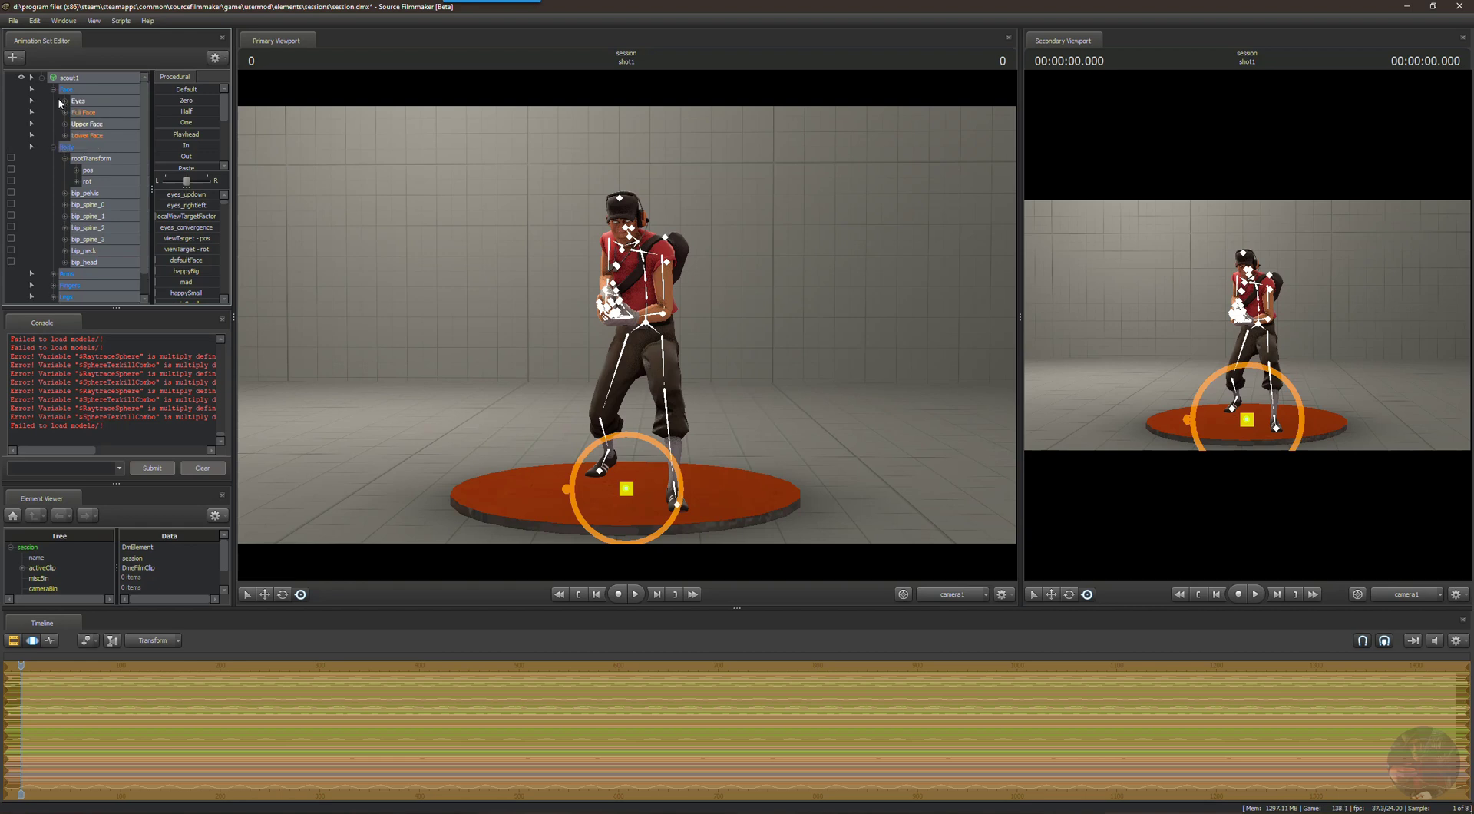
pyautogui.click(82, 101)
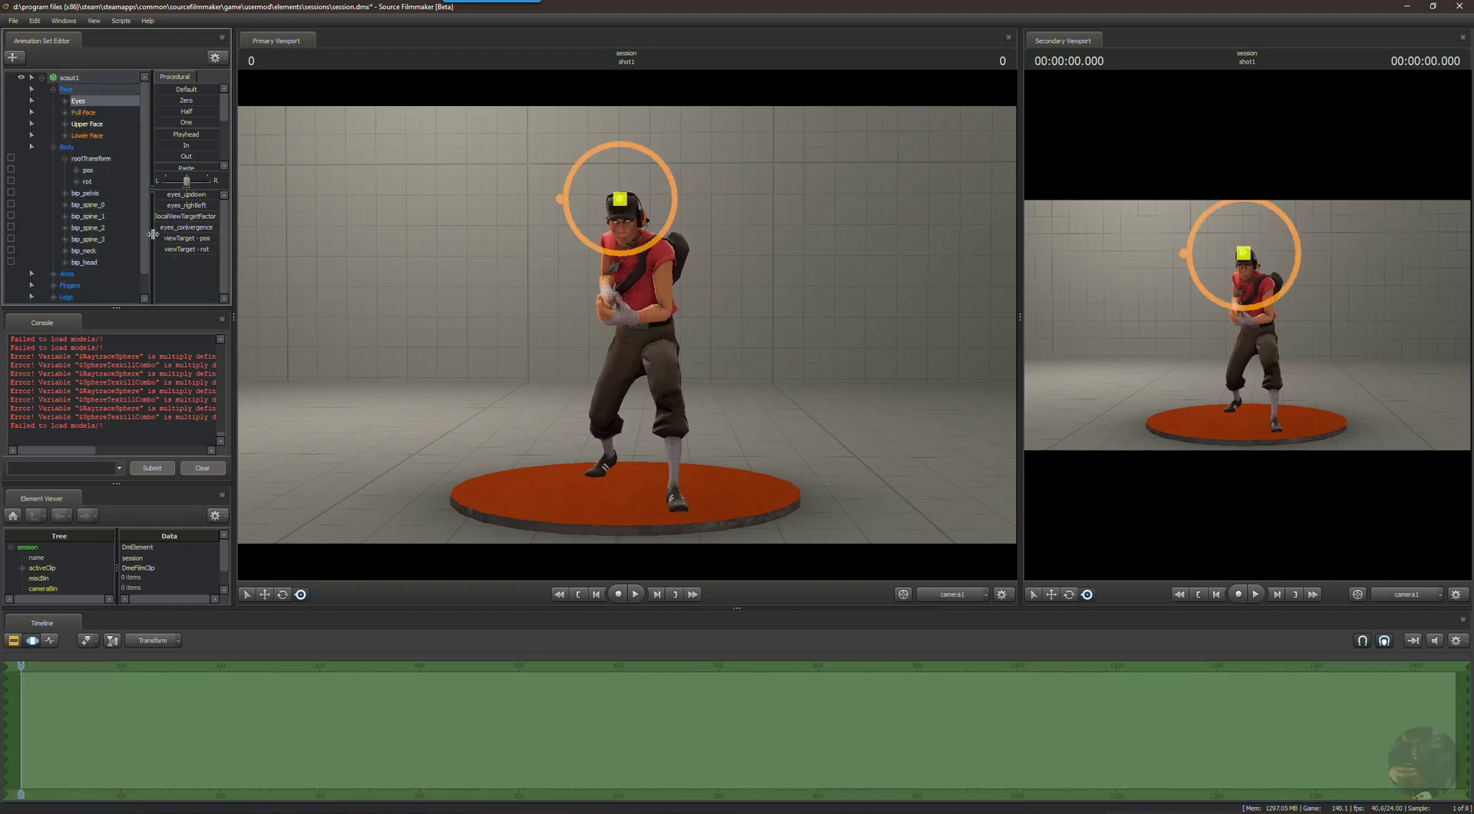
pyautogui.click(158, 217)
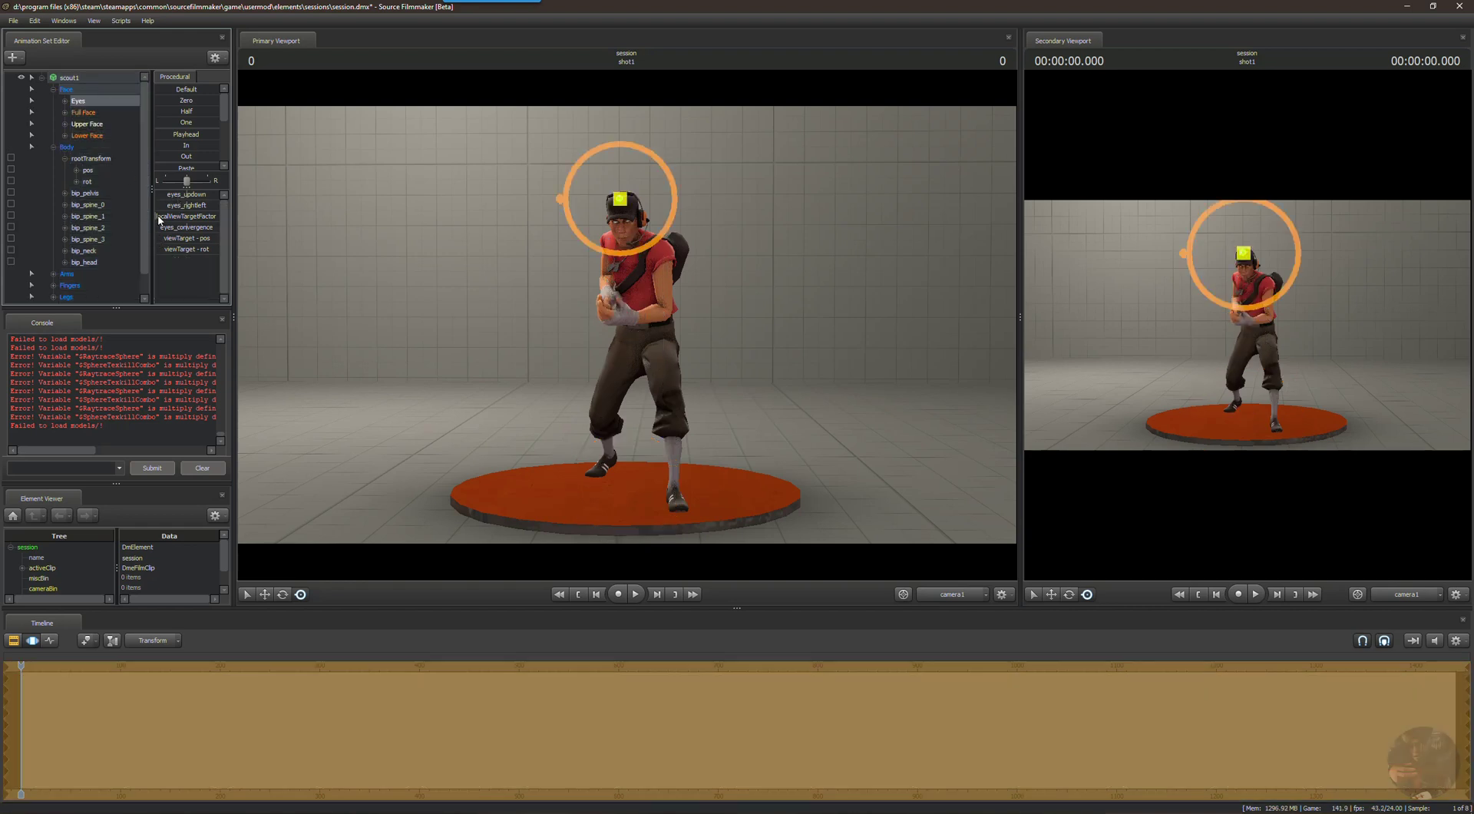
pyautogui.click(42, 78)
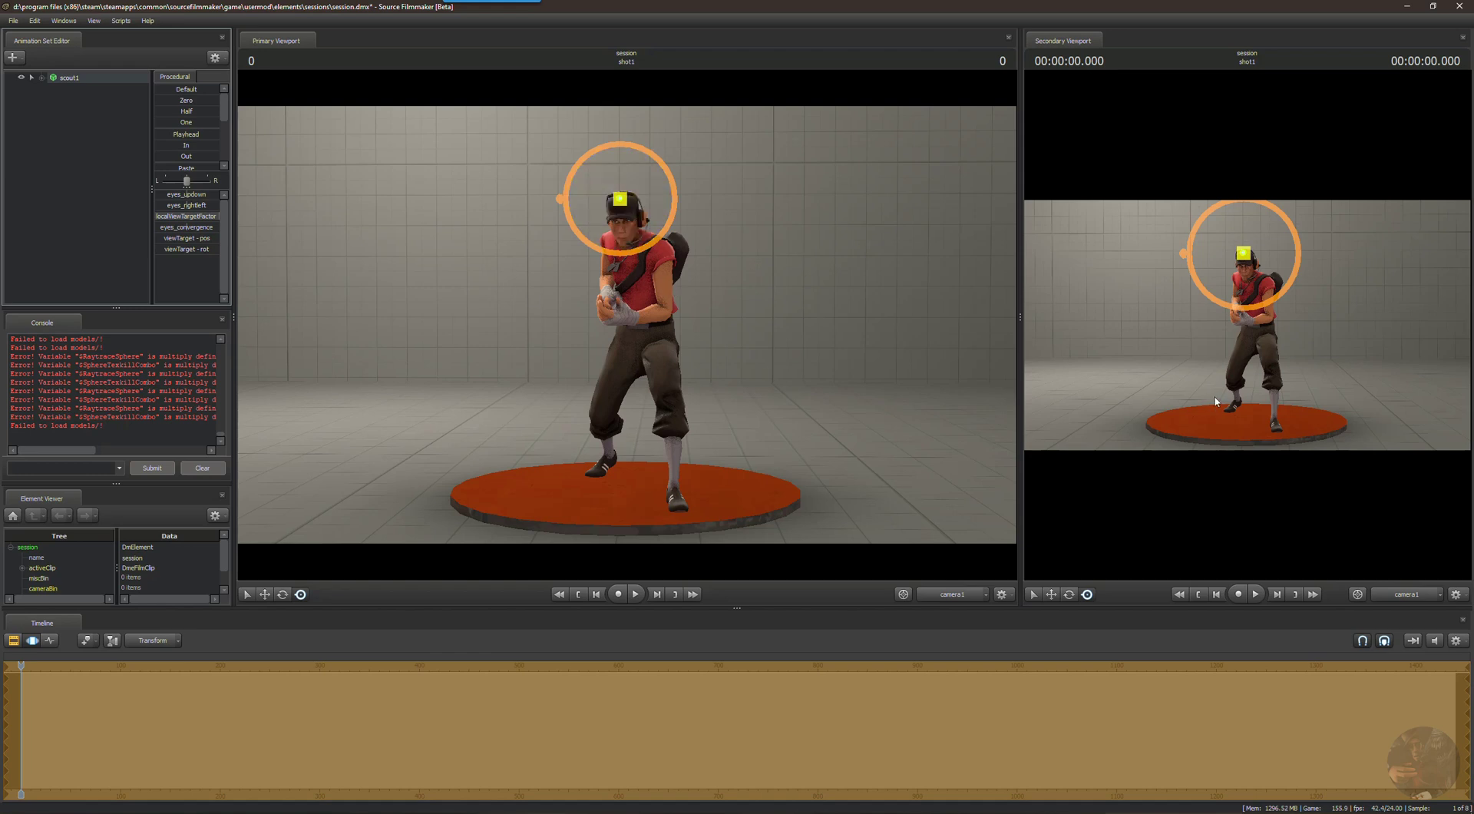
# Switch the secondary viewport to the Work Camera, move it to view the Scout from the side, and clear the control selection.
pyautogui.click(1172, 380)
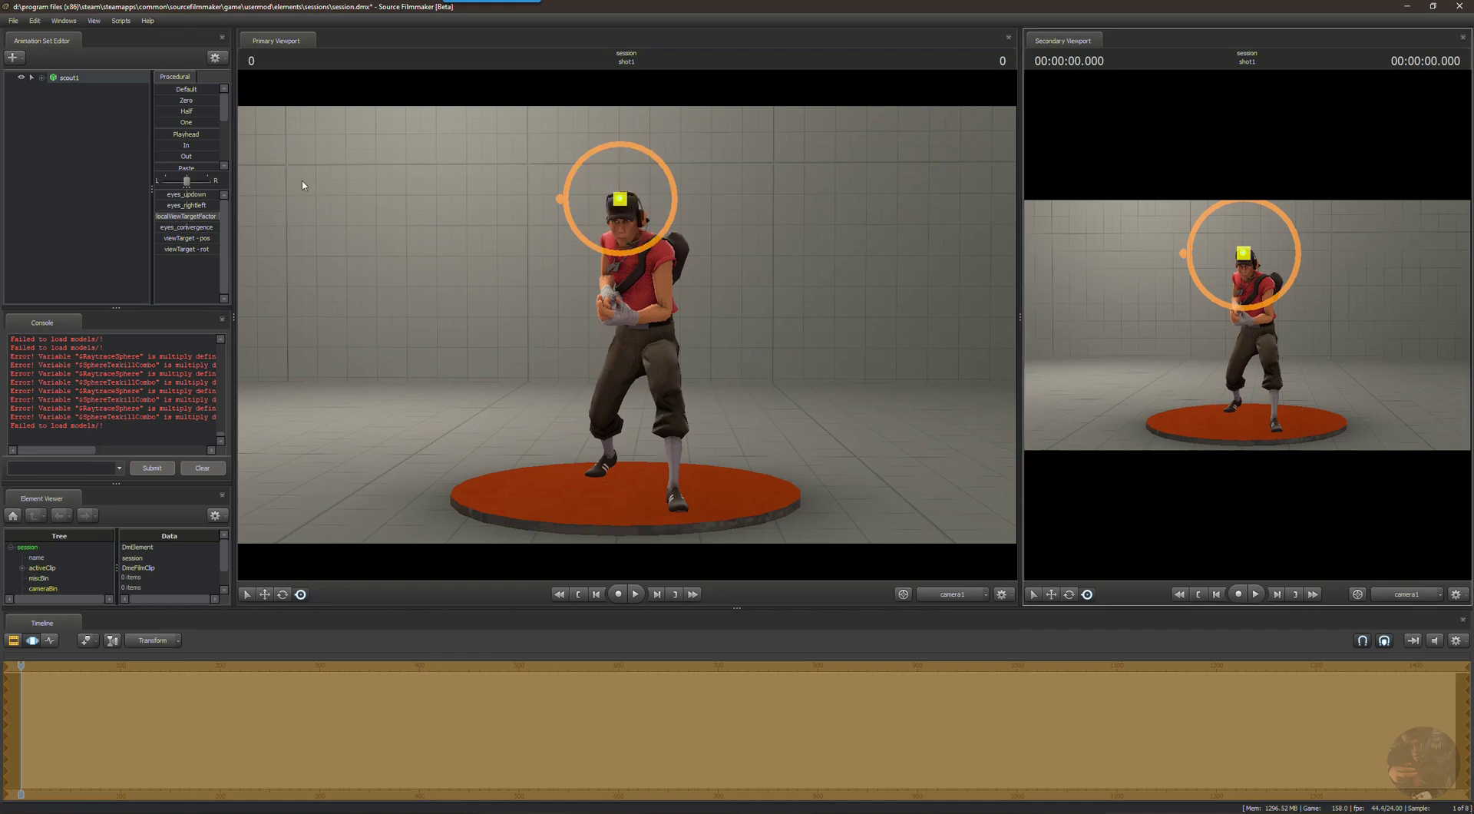
pyautogui.click(1410, 594)
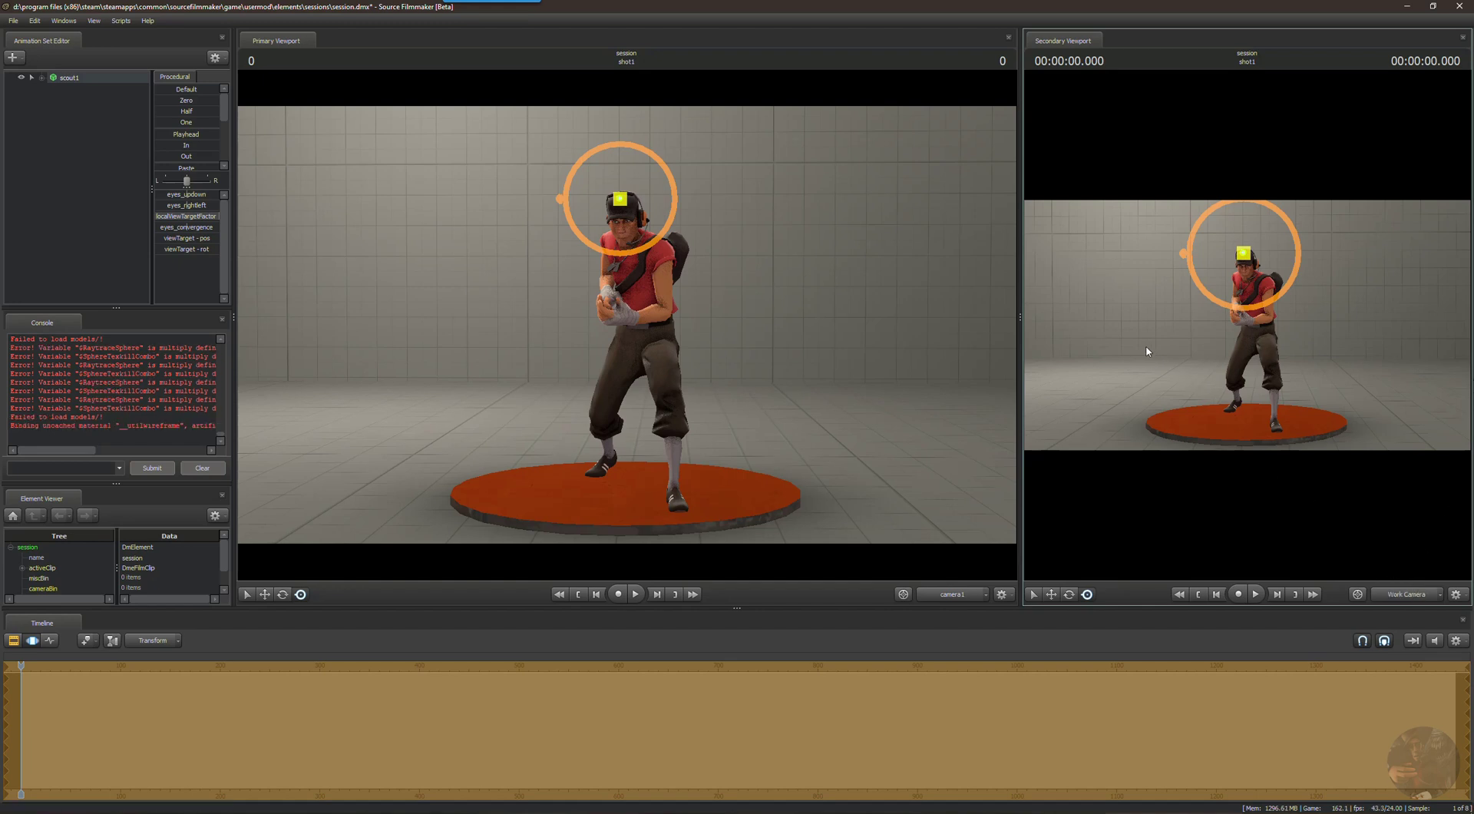
pyautogui.moveTo(1151, 317); pyautogui.dragTo(1250, 330)
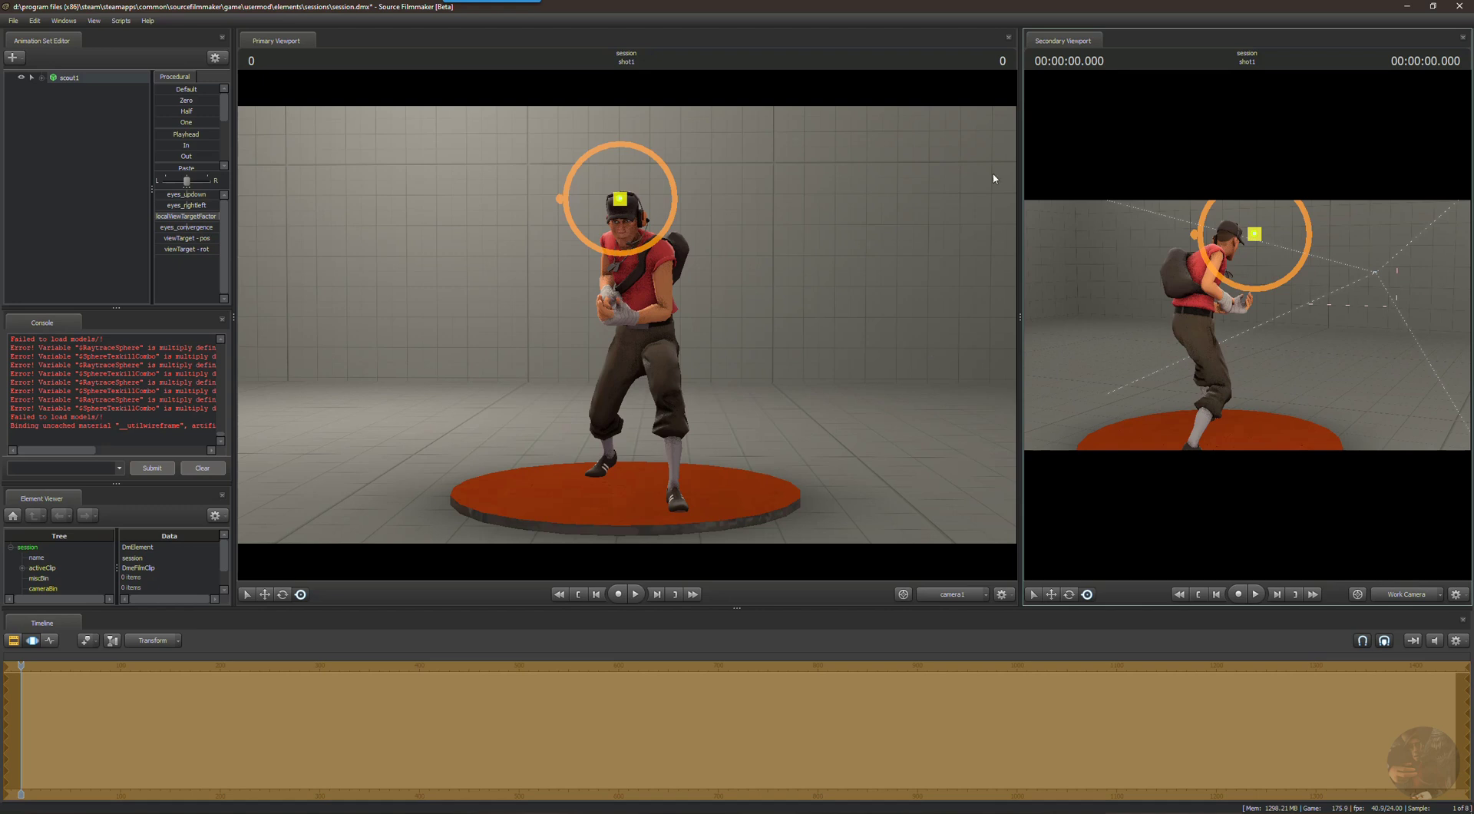
pyautogui.click(685, 246)
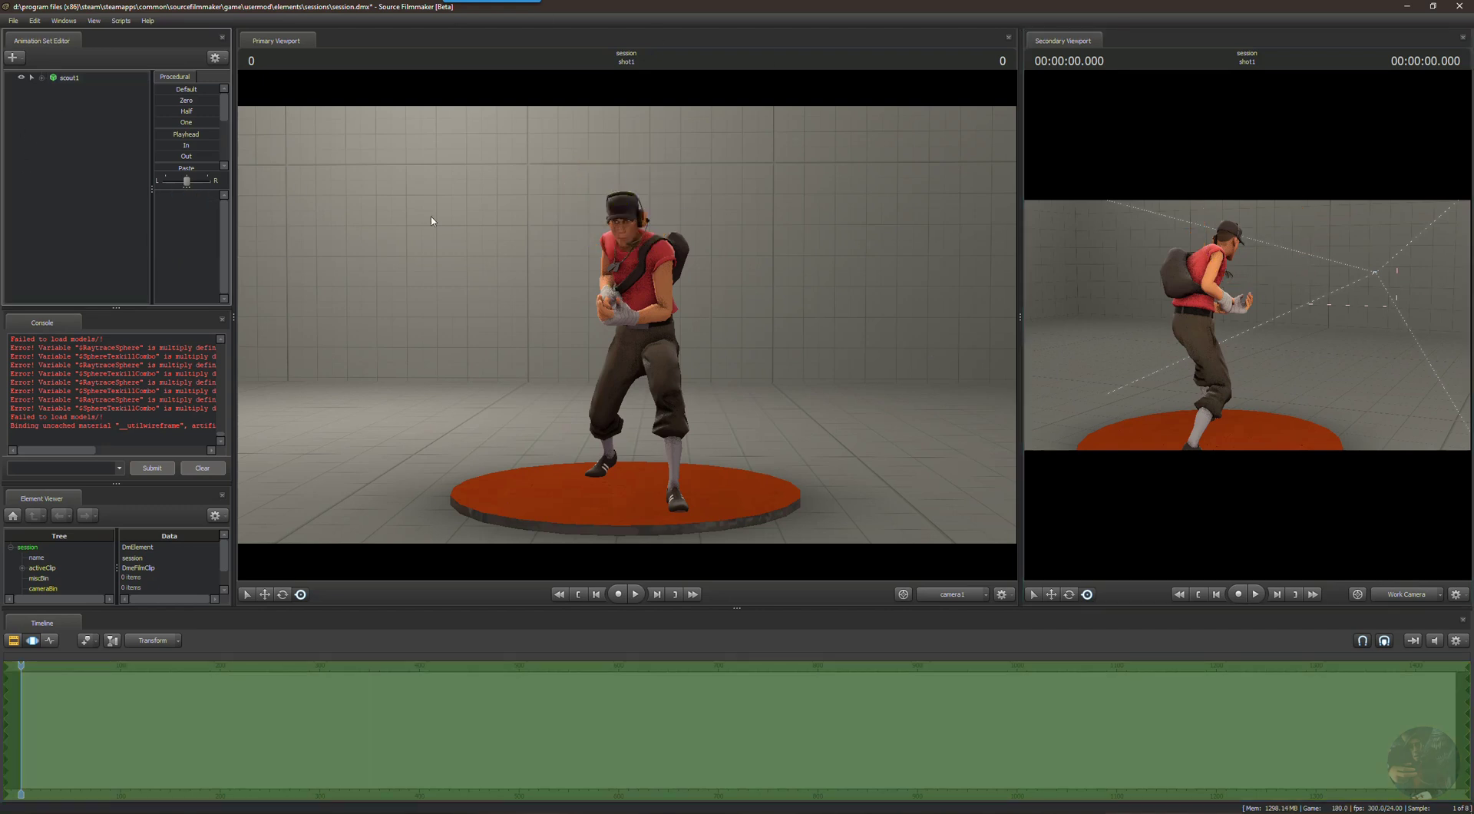
# Create an animation set for a new model, filtering for chicken and choosing chicken_bucket.mdl from the taunts items.
pyautogui.rightClick(56, 112)
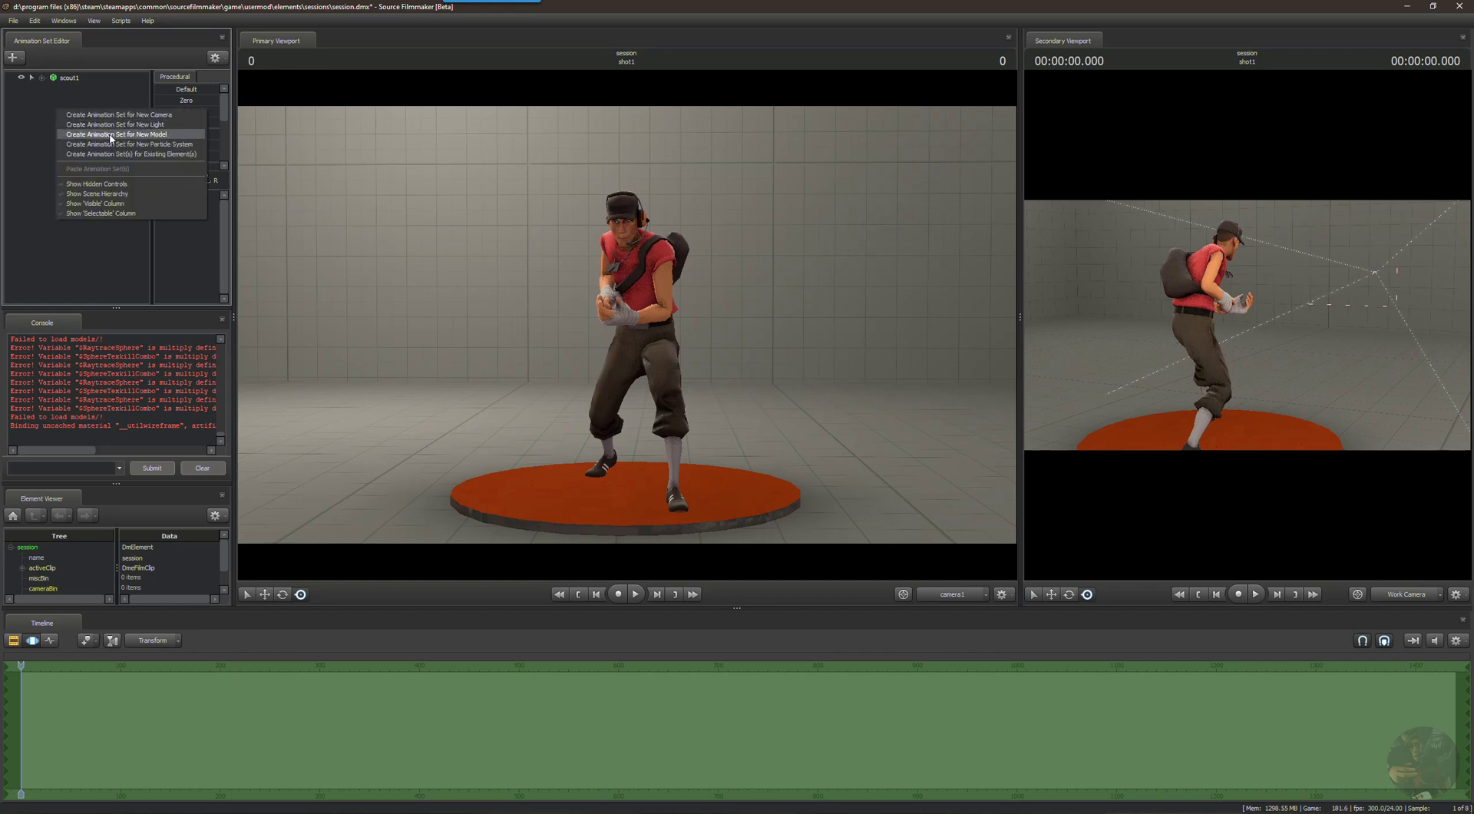
pyautogui.click(111, 138)
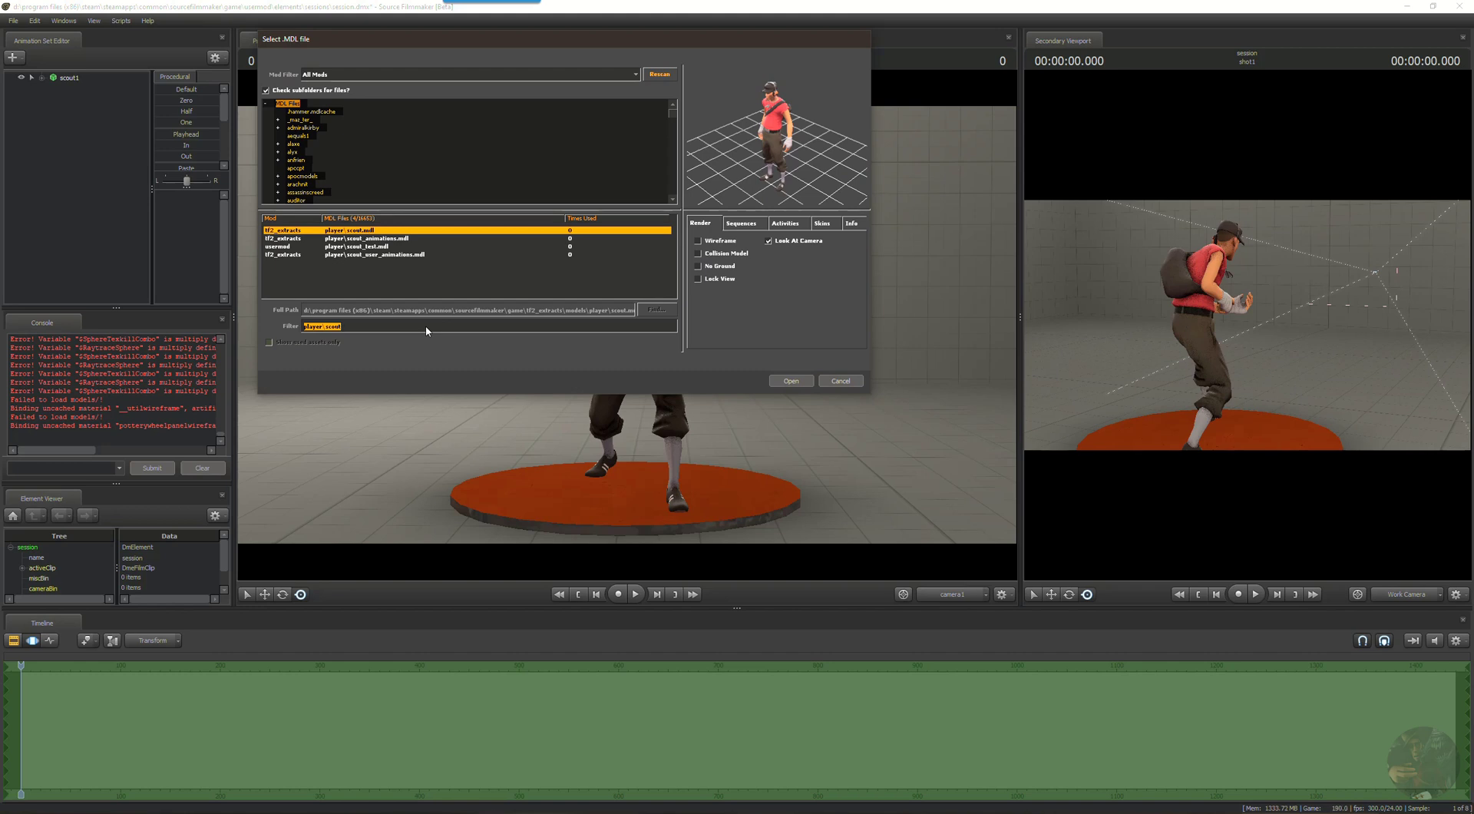
pyautogui.write('\\')
pyautogui.press('BackSpace')
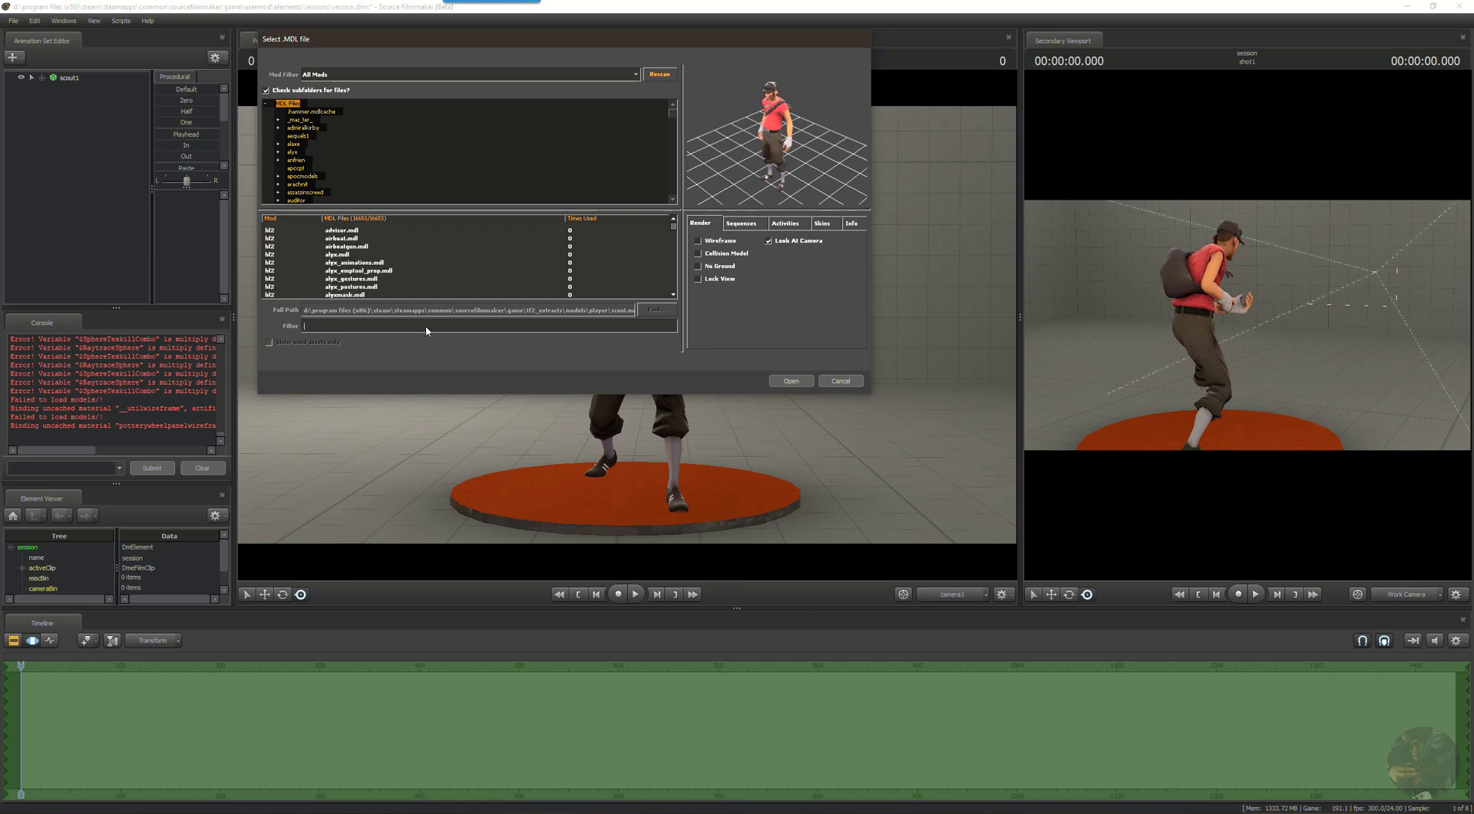
pyautogui.write('chi')
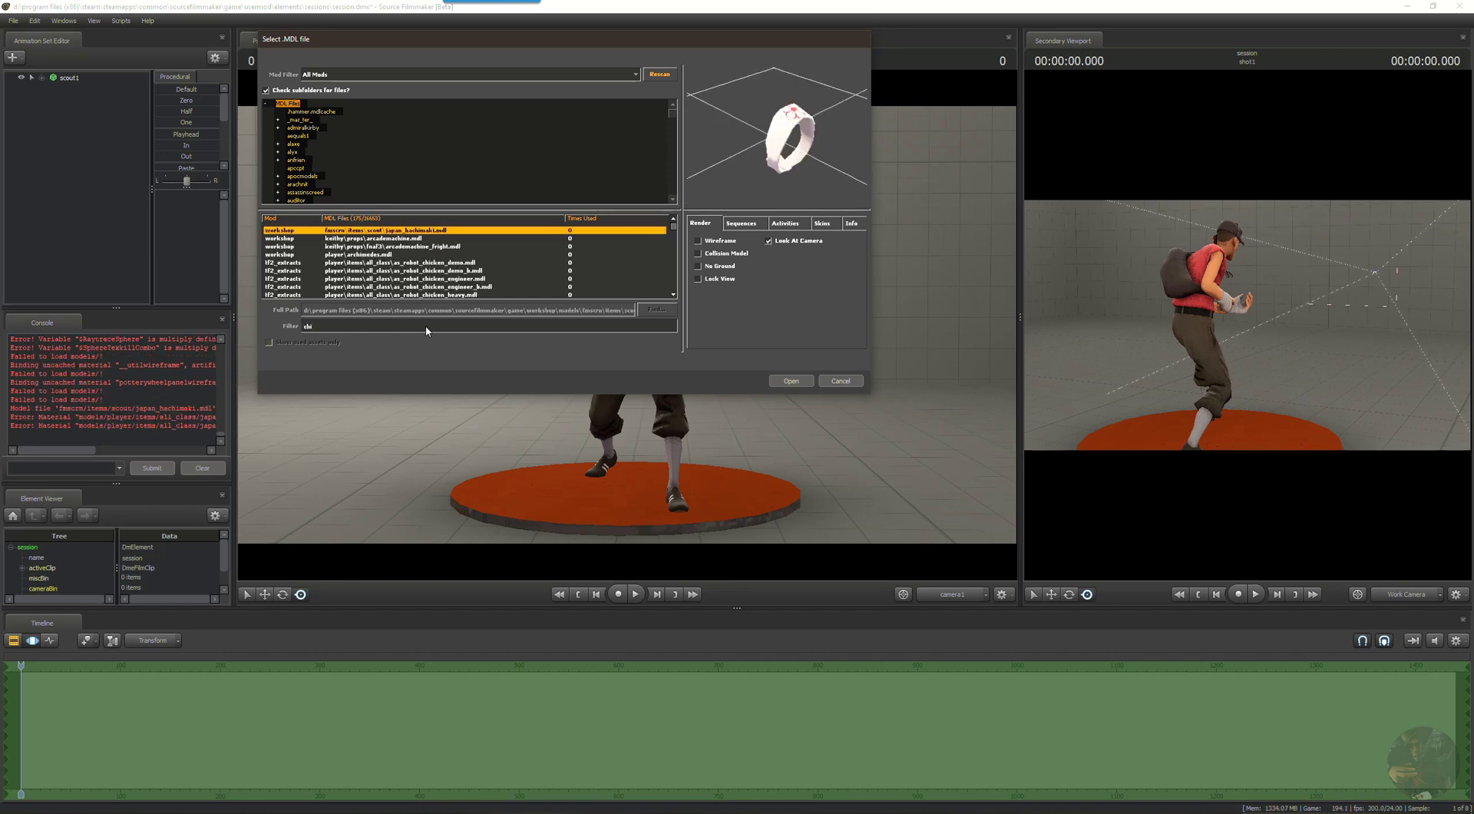
pyautogui.write('cken')
pyautogui.scroll(-4, 424, 292)
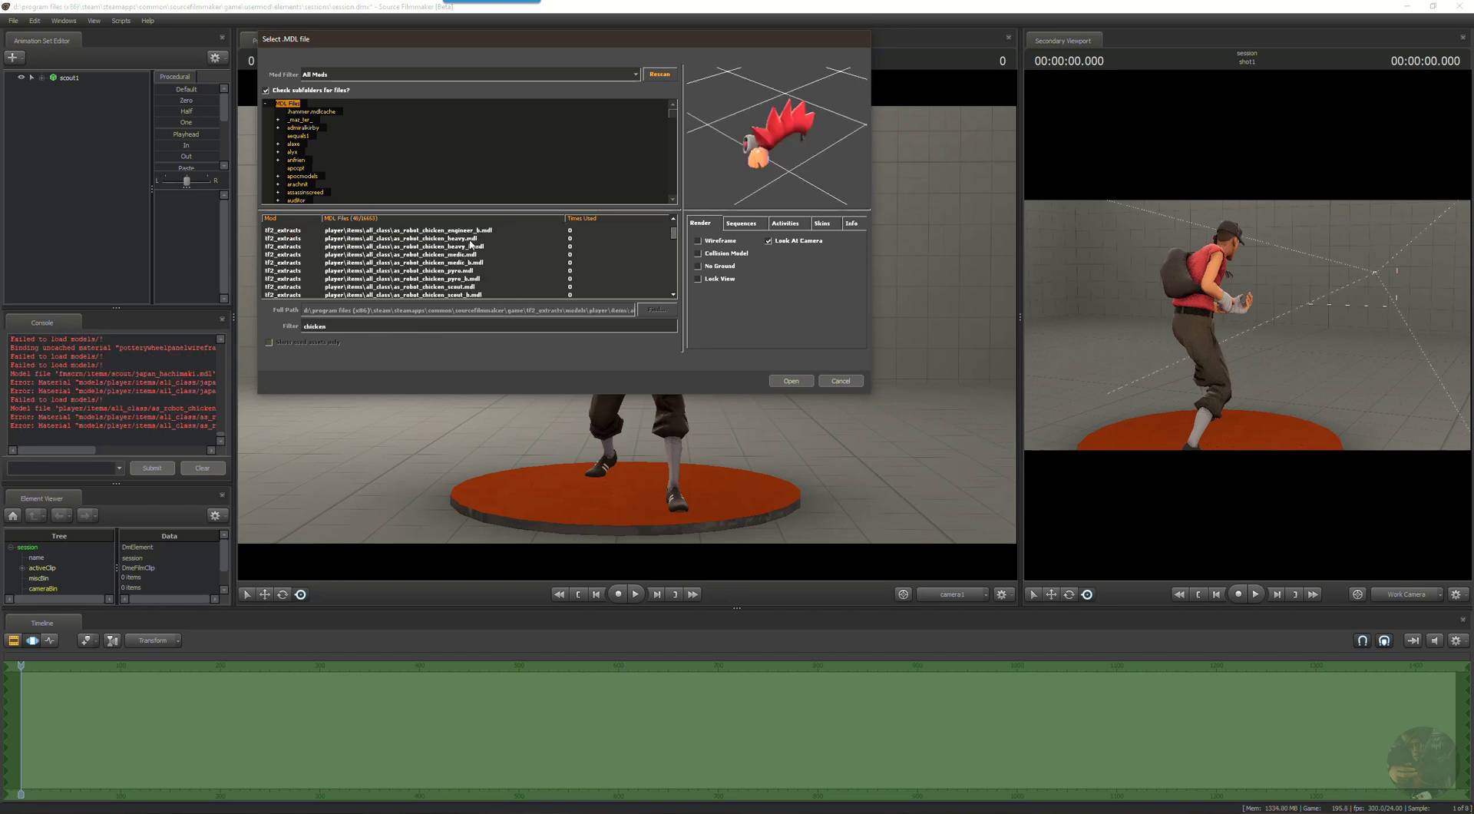
pyautogui.click(450, 286)
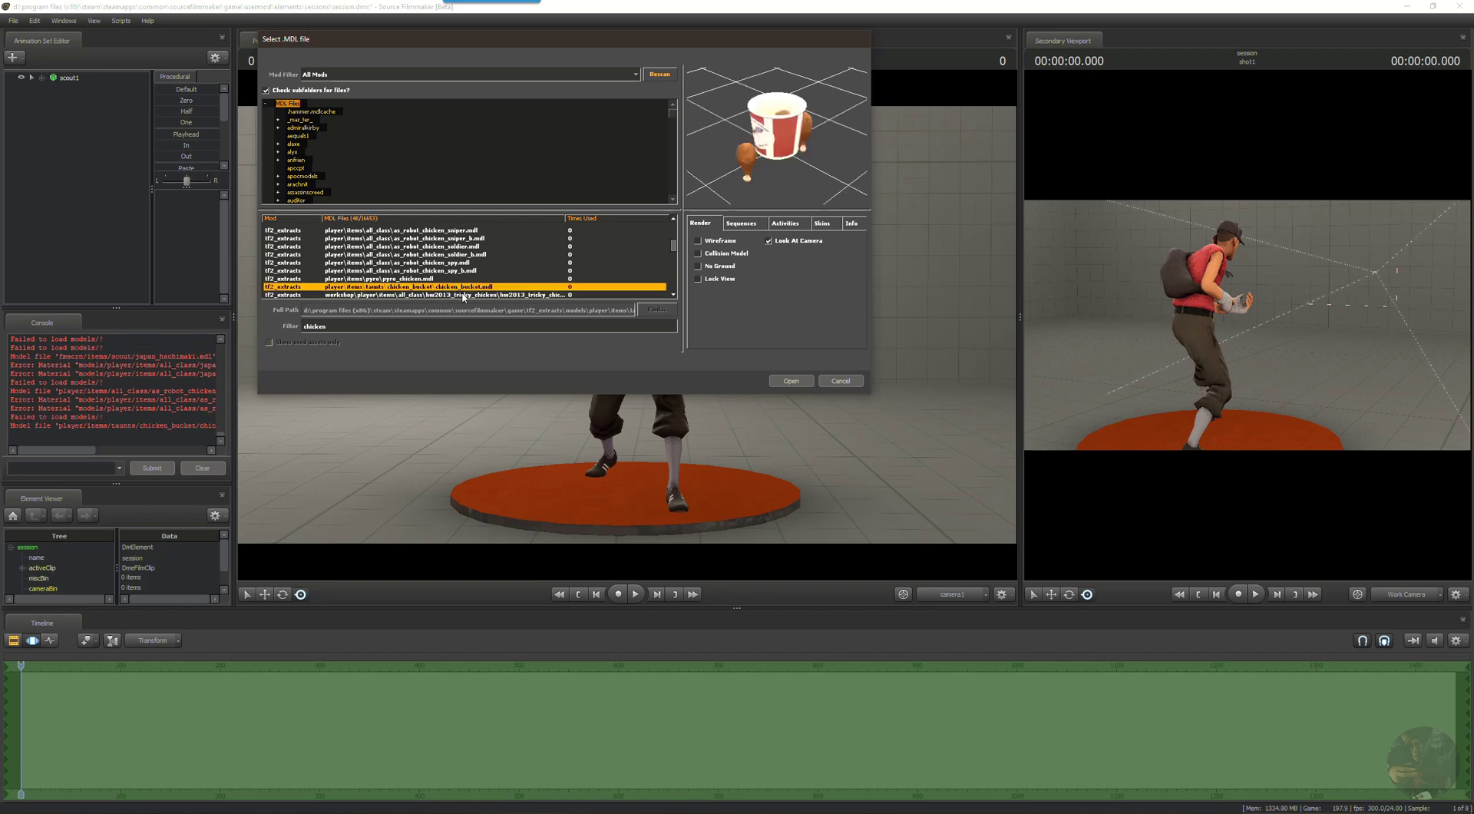
pyautogui.click(792, 384)
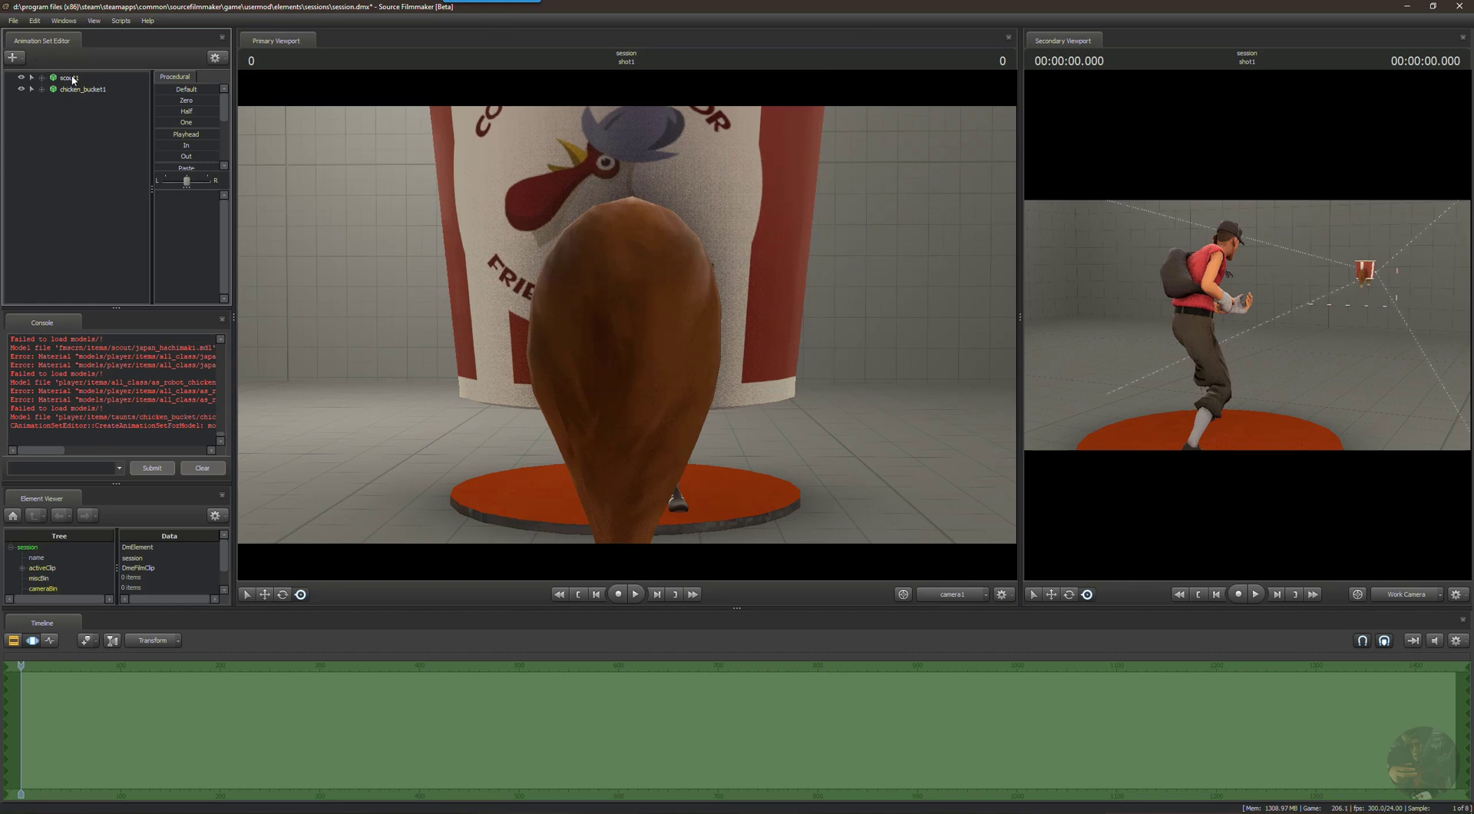
# Lock all chicken_bucket1 controls to the scout1 model, expand its Body, Other and Unknown groups, and select chicken_bucket1.
pyautogui.moveTo(72, 76); pyautogui.dragTo(91, 126)
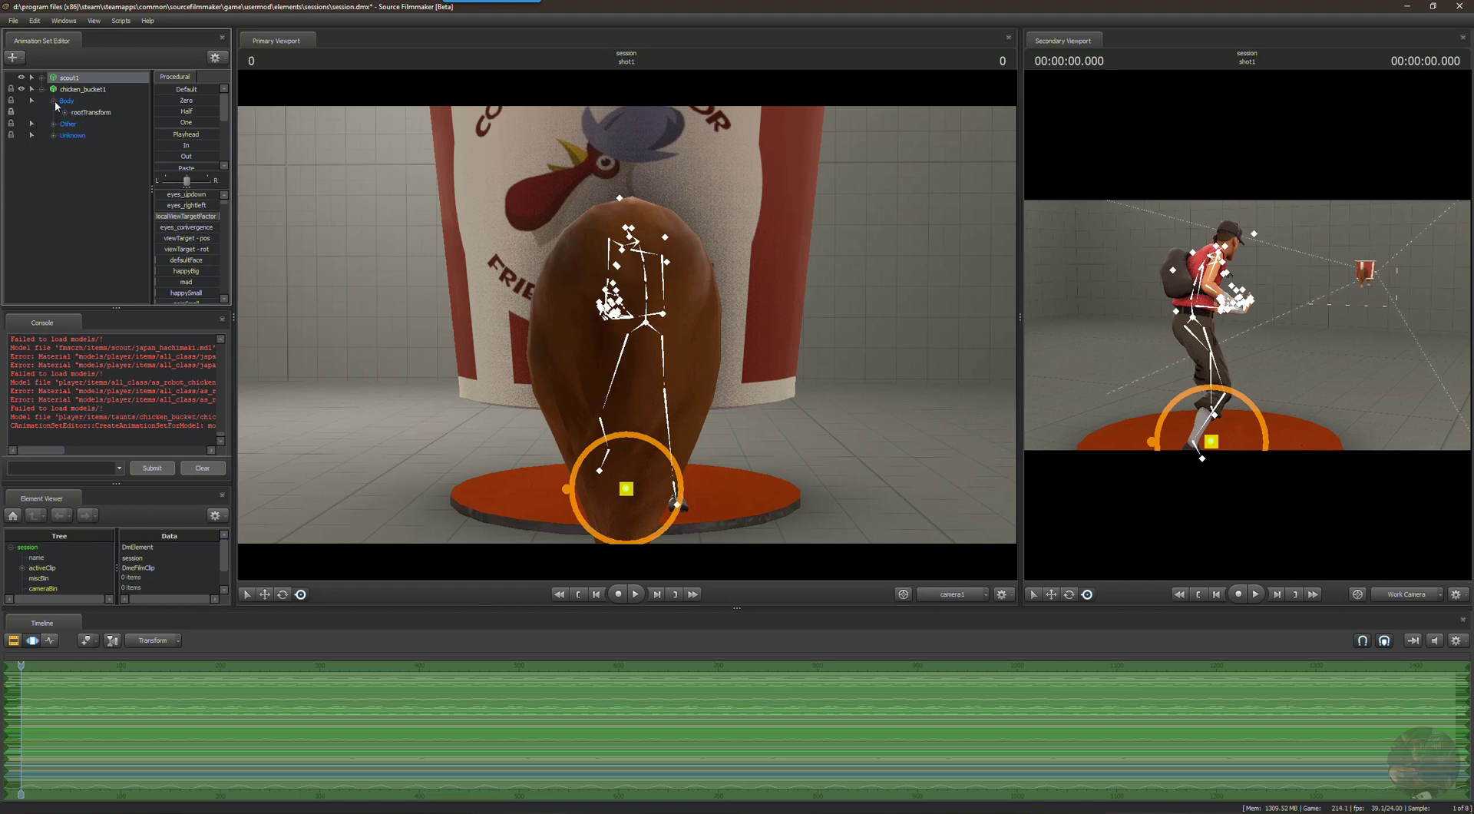
pyautogui.click(53, 123)
pyautogui.click(53, 146)
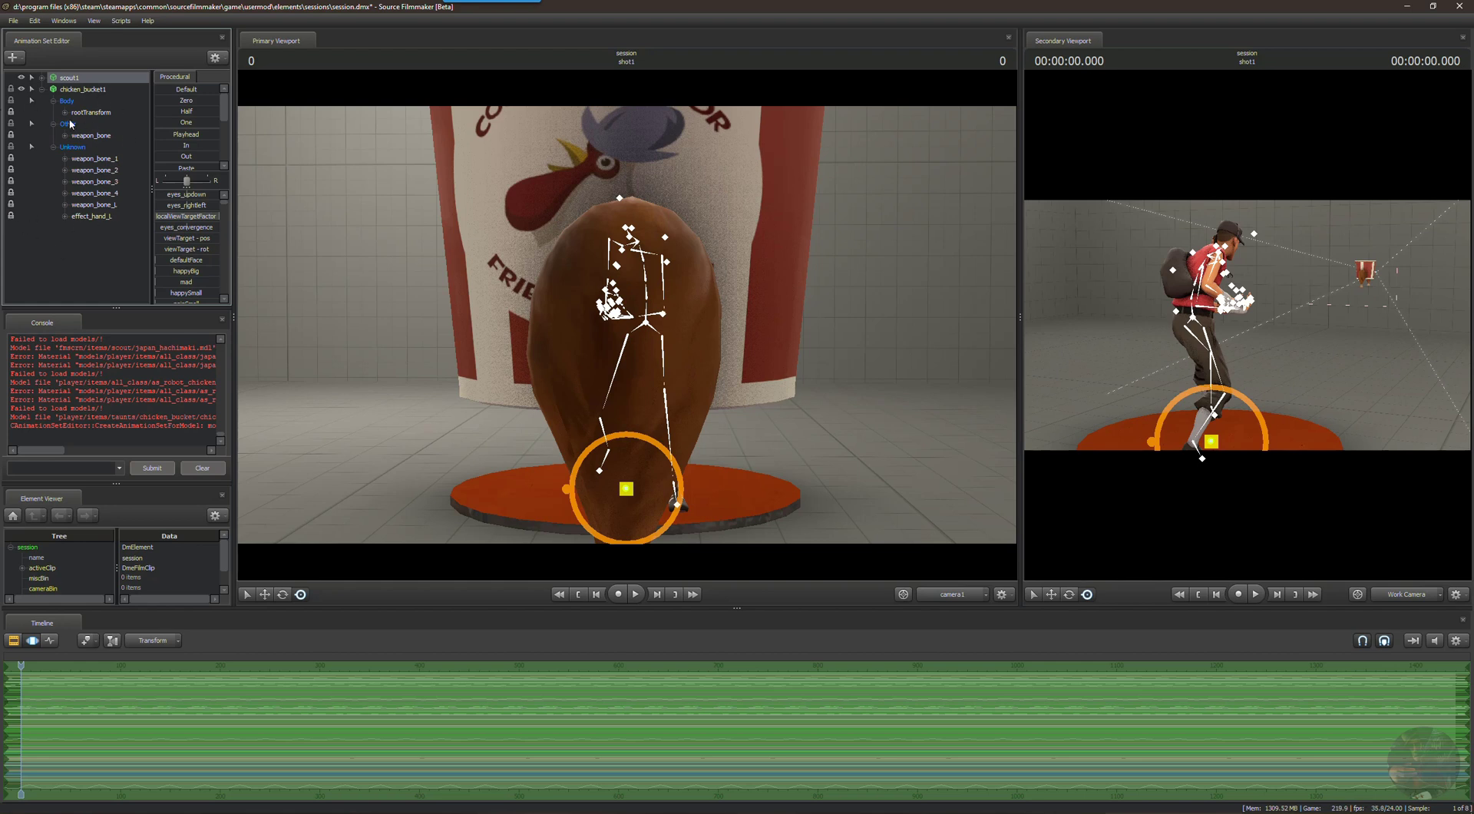
pyautogui.click(98, 90)
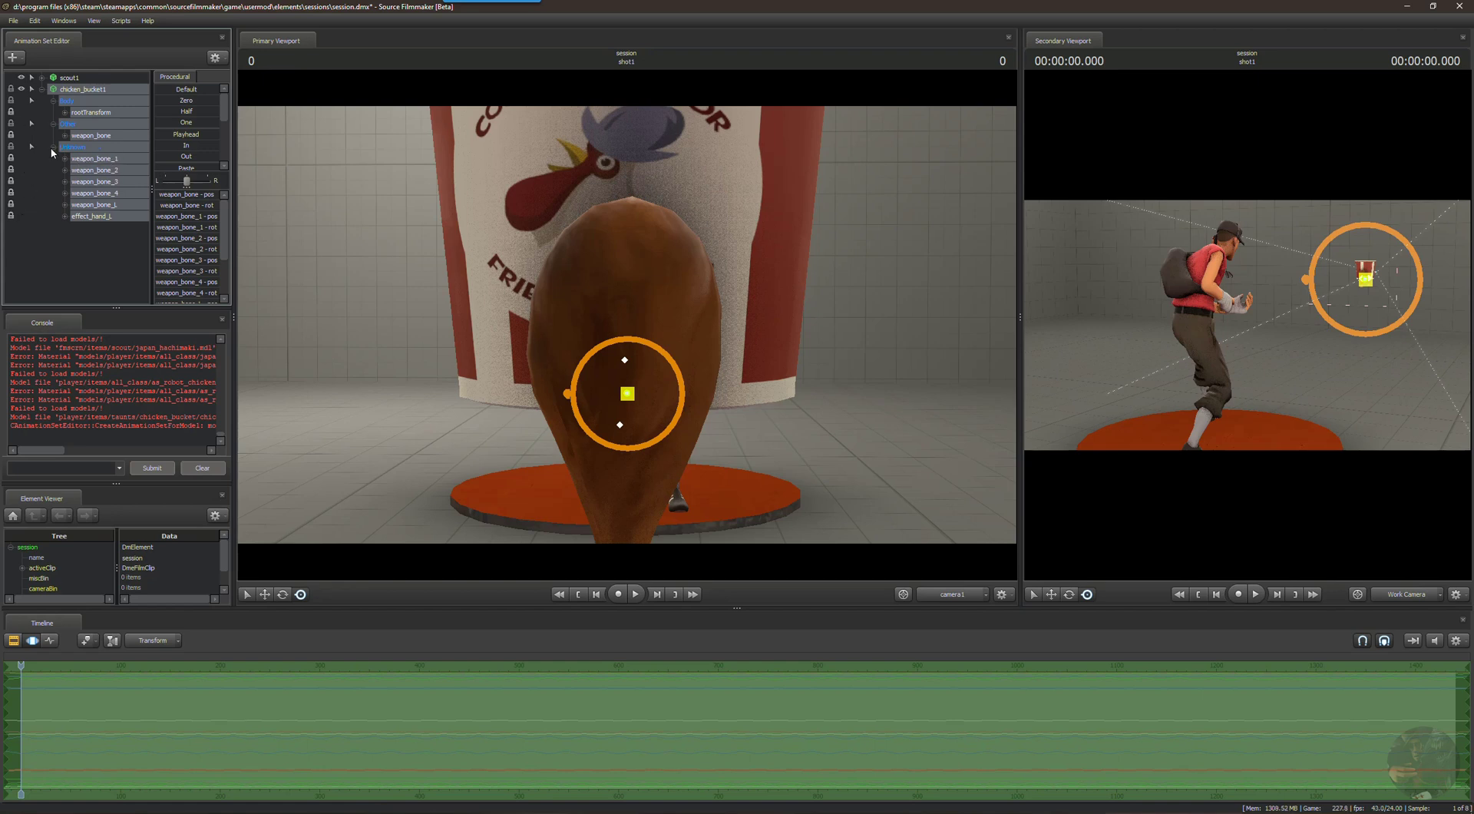
# Unlock weapon_bone_1 of chicken_bucket1, add it to the selection, and lock chicken_bucket1 to scout1 again.
pyautogui.click(11, 157)
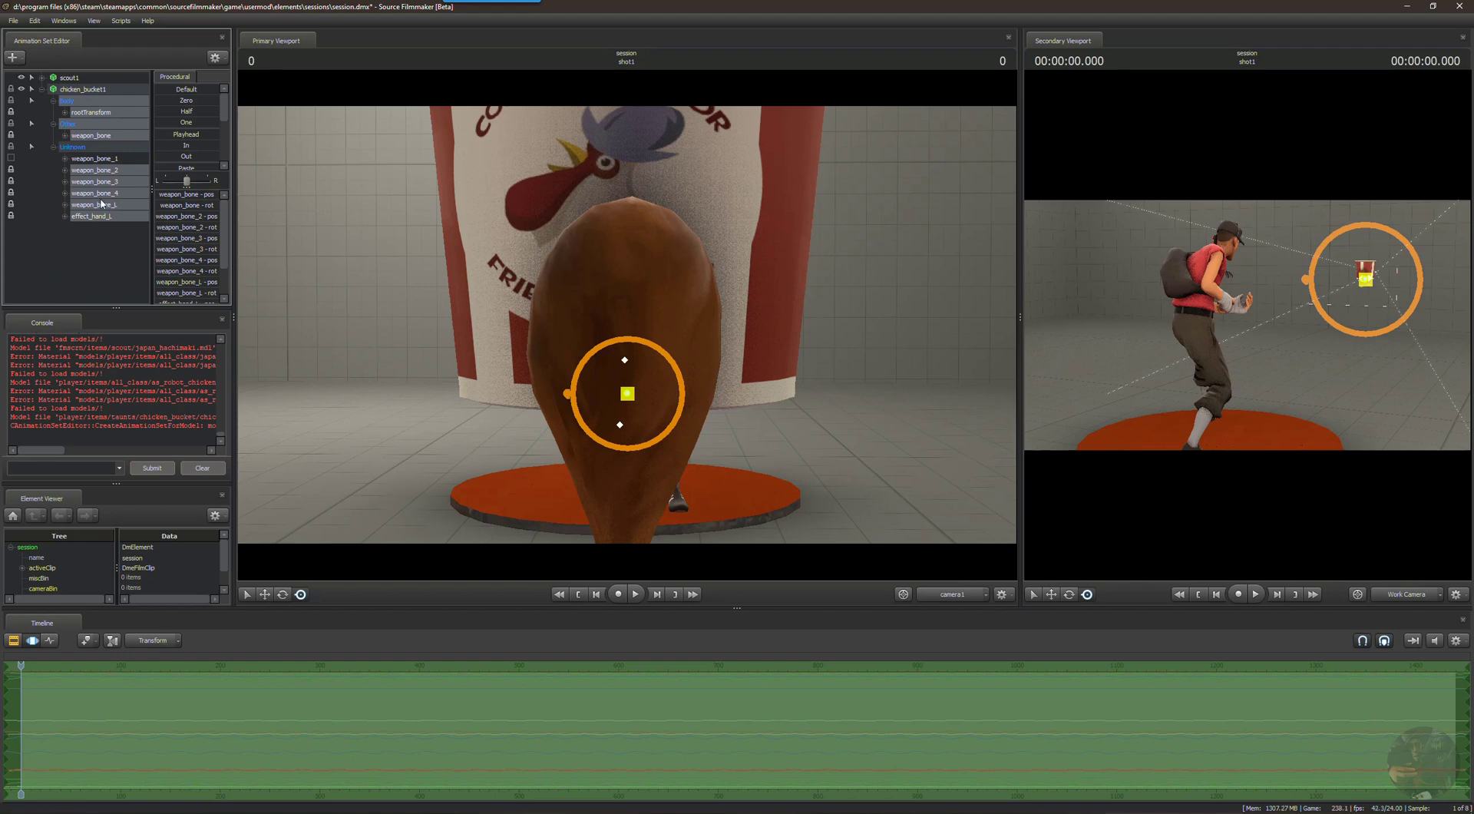
pyautogui.click(99, 160)
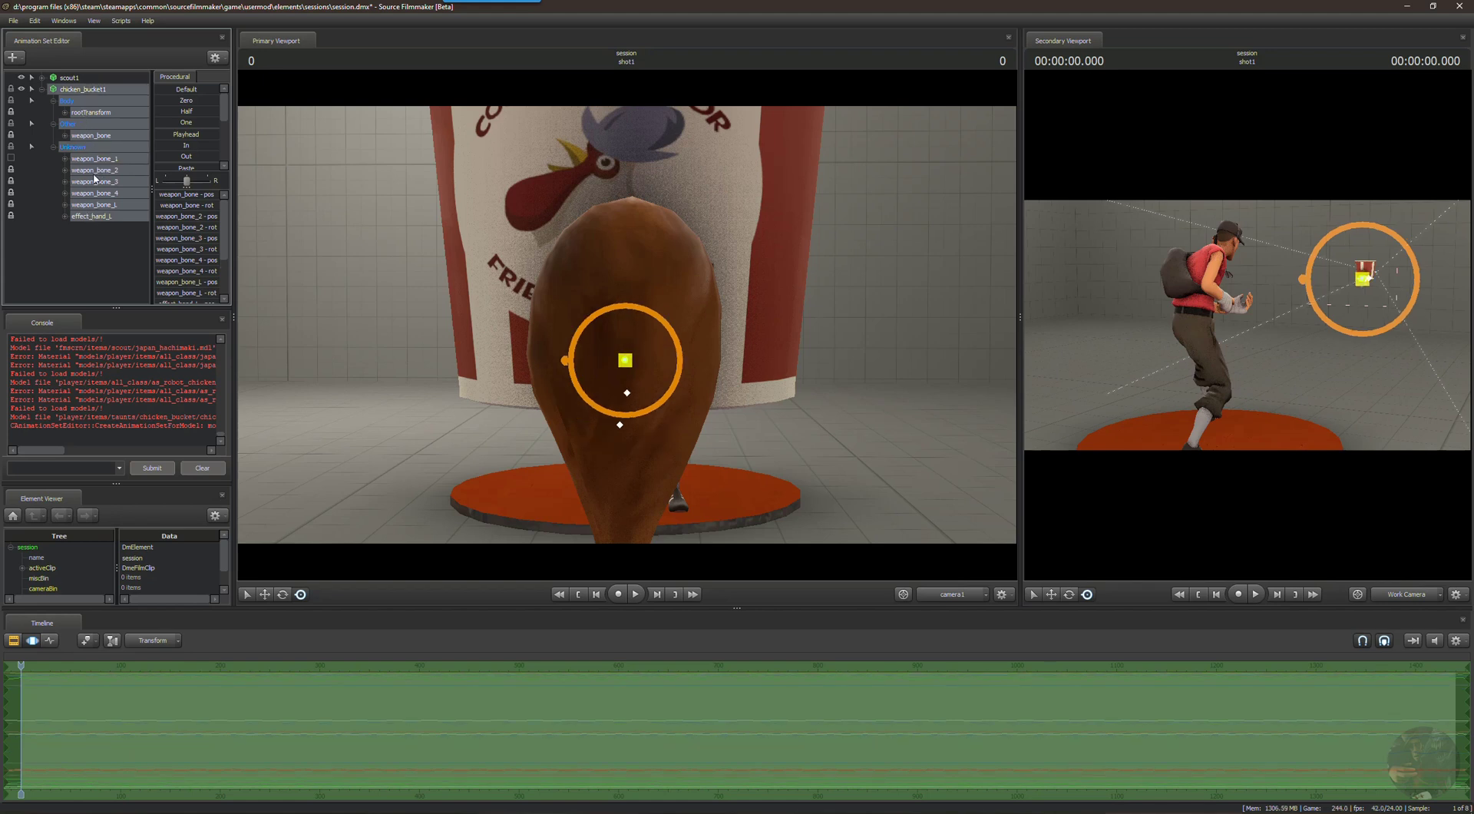
pyautogui.click(78, 78)
pyautogui.moveTo(78, 78); pyautogui.dragTo(80, 94)
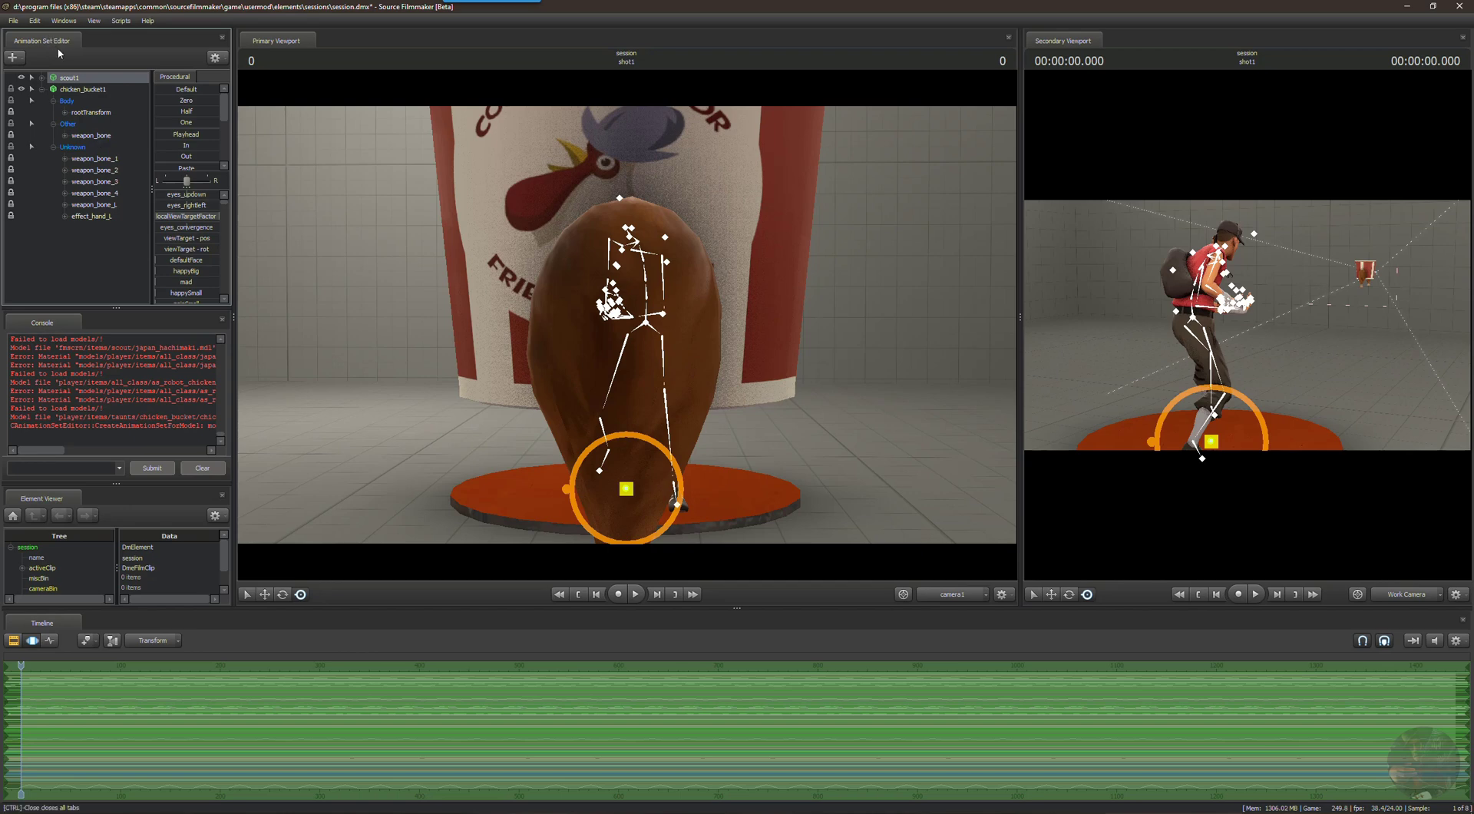
# Zero all chicken_bucket1 controls so the bucket snaps into the Scout's hands, and save the session.
pyautogui.click(84, 89)
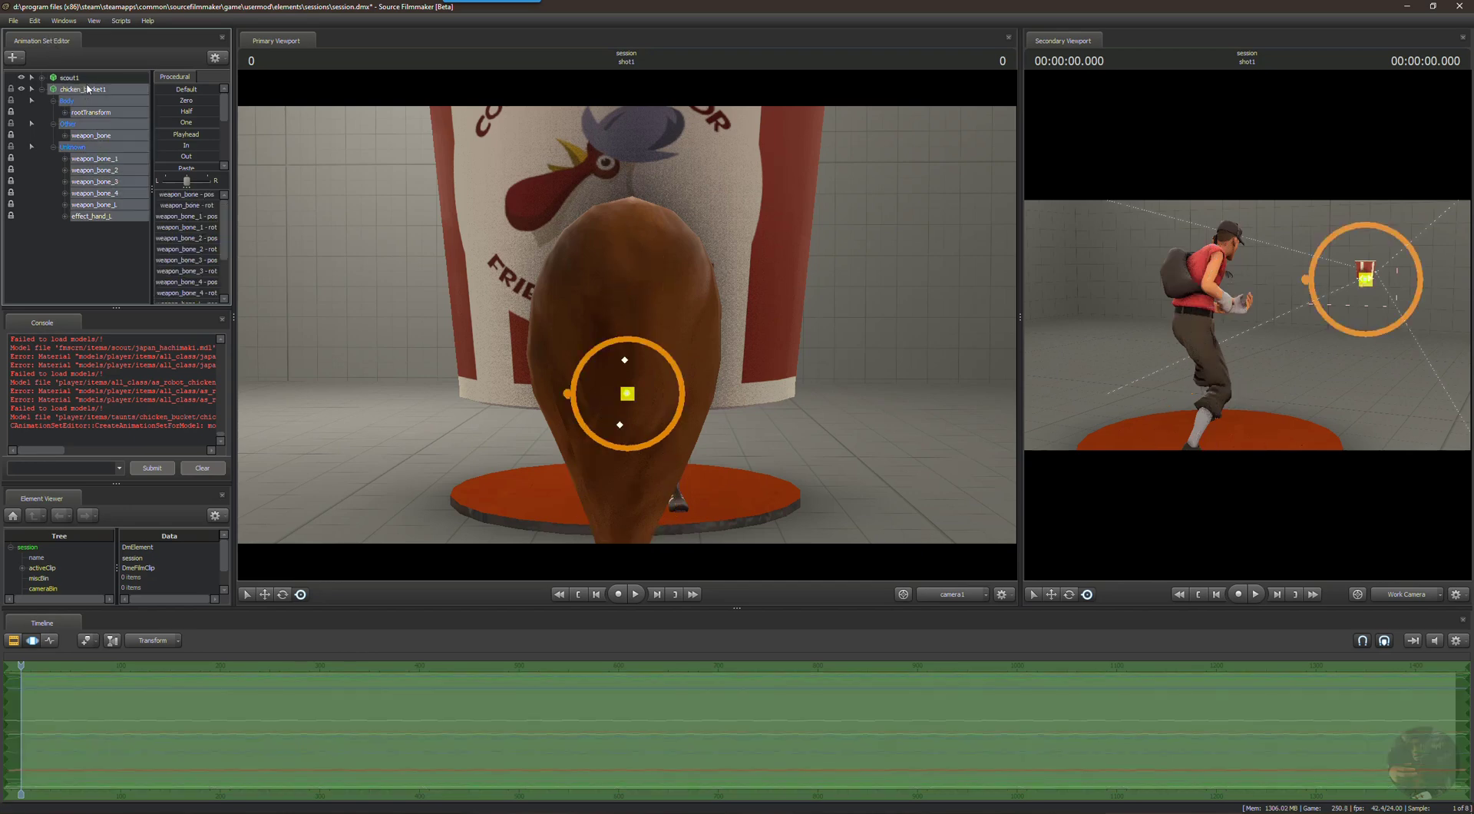
pyautogui.click(158, 98)
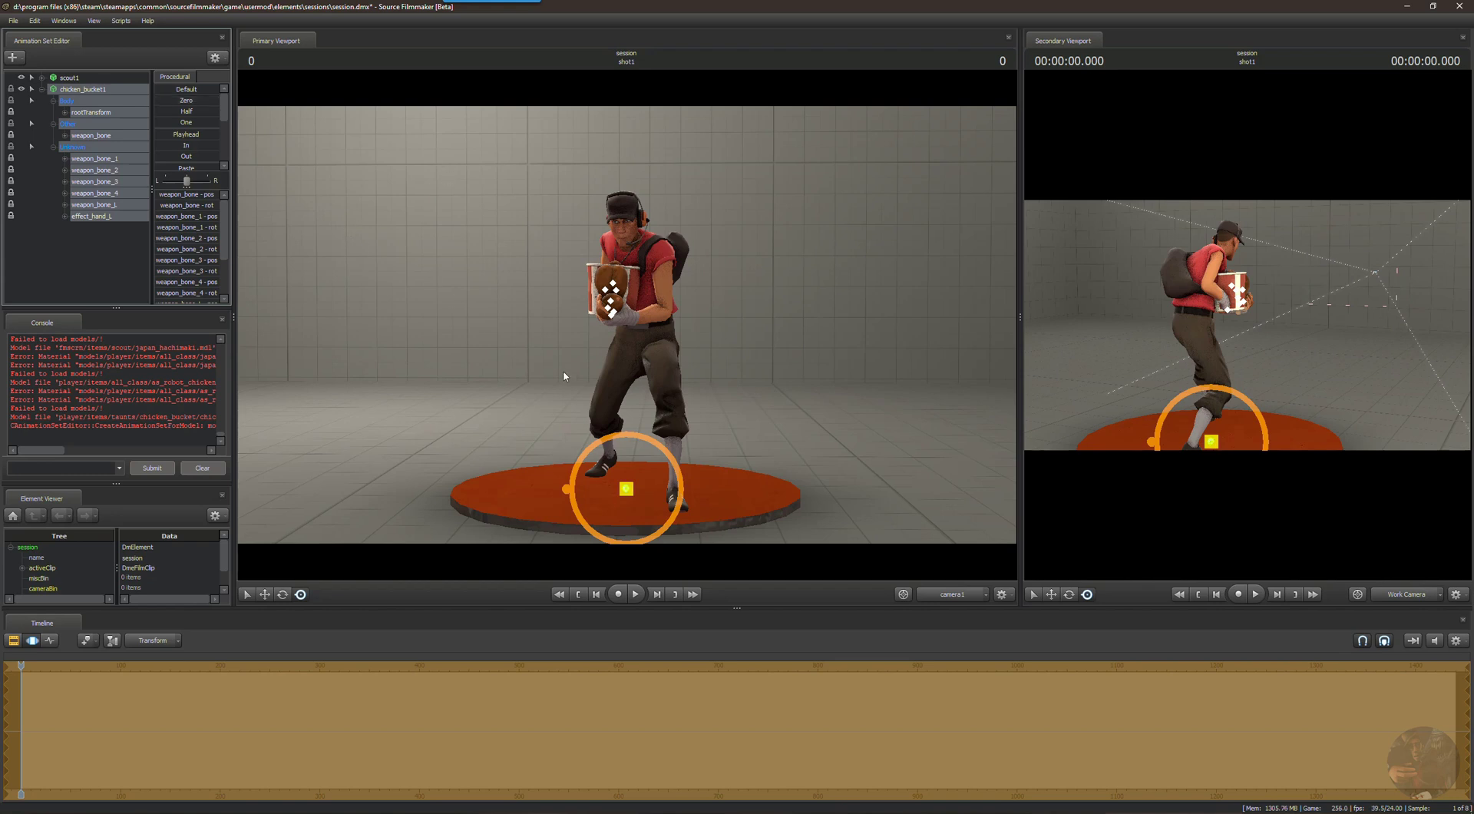
pyautogui.keyDown('alt'); pyautogui.moveTo(609, 343); pyautogui.dragTo(651, 332); pyautogui.keyUp('alt')
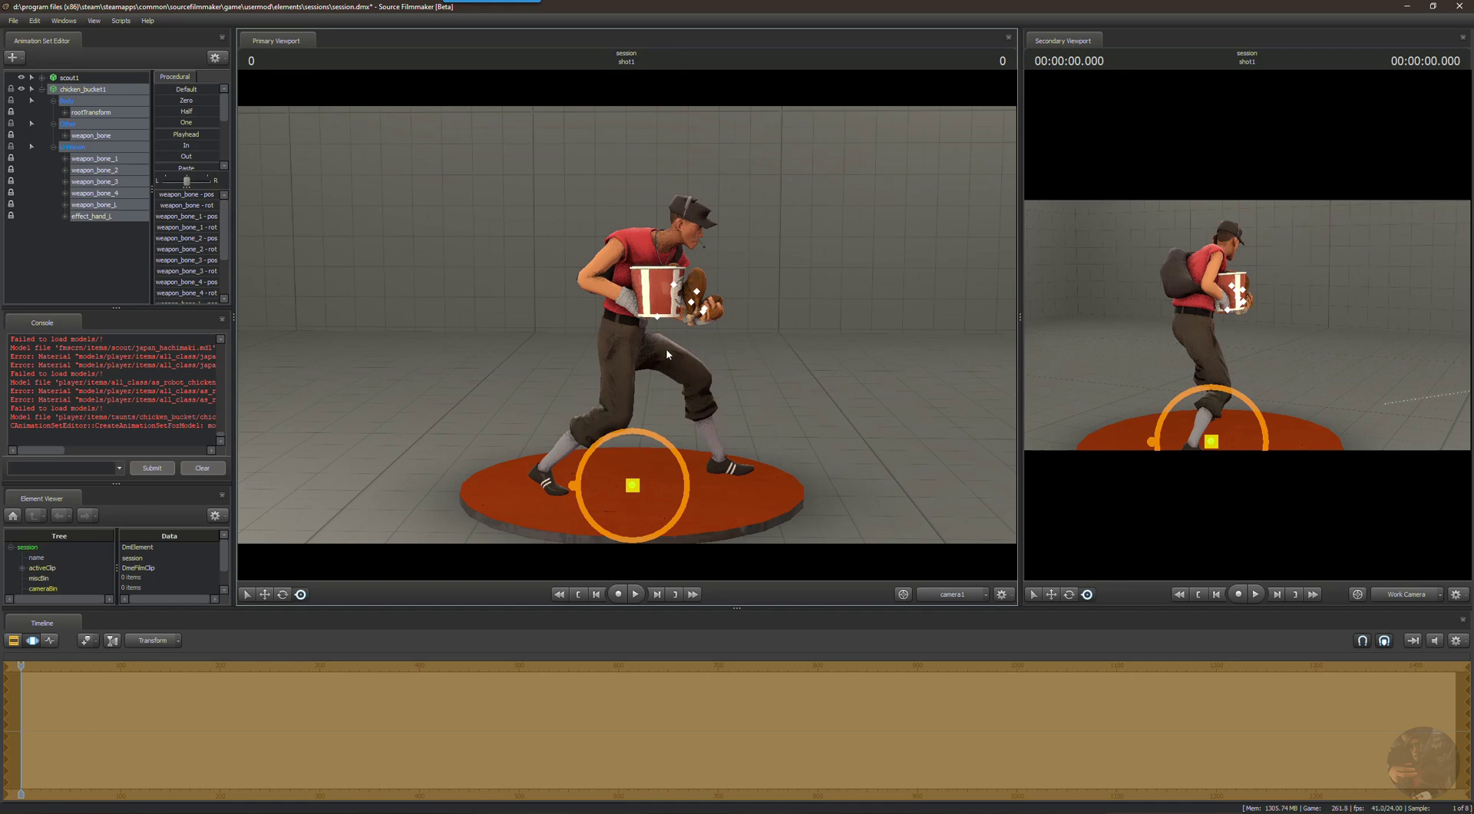
pyautogui.keyDown('alt'); pyautogui.moveTo(781, 342); pyautogui.dragTo(637, 315); pyautogui.keyUp('alt')
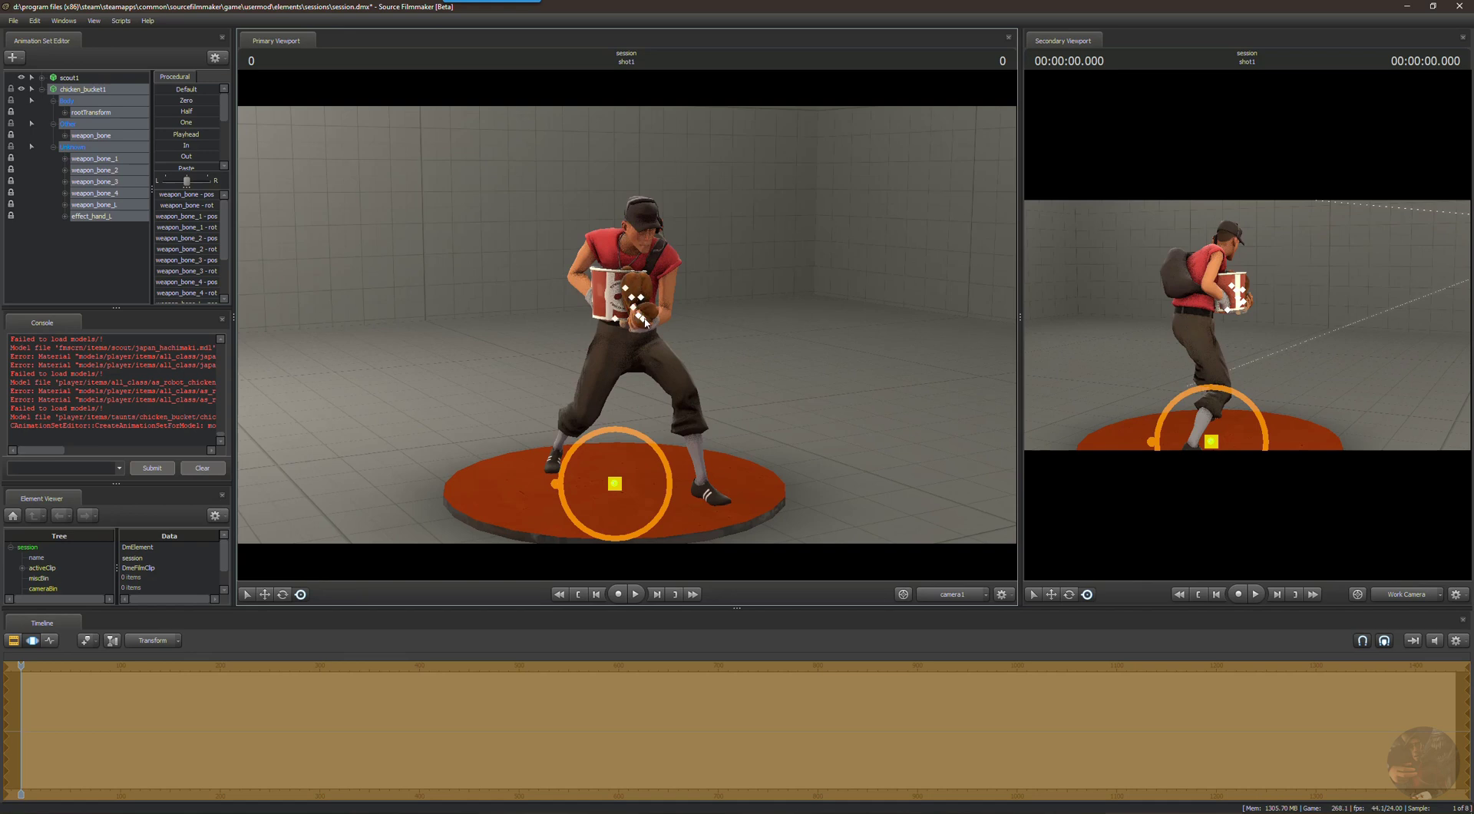
pyautogui.press('ctrl')
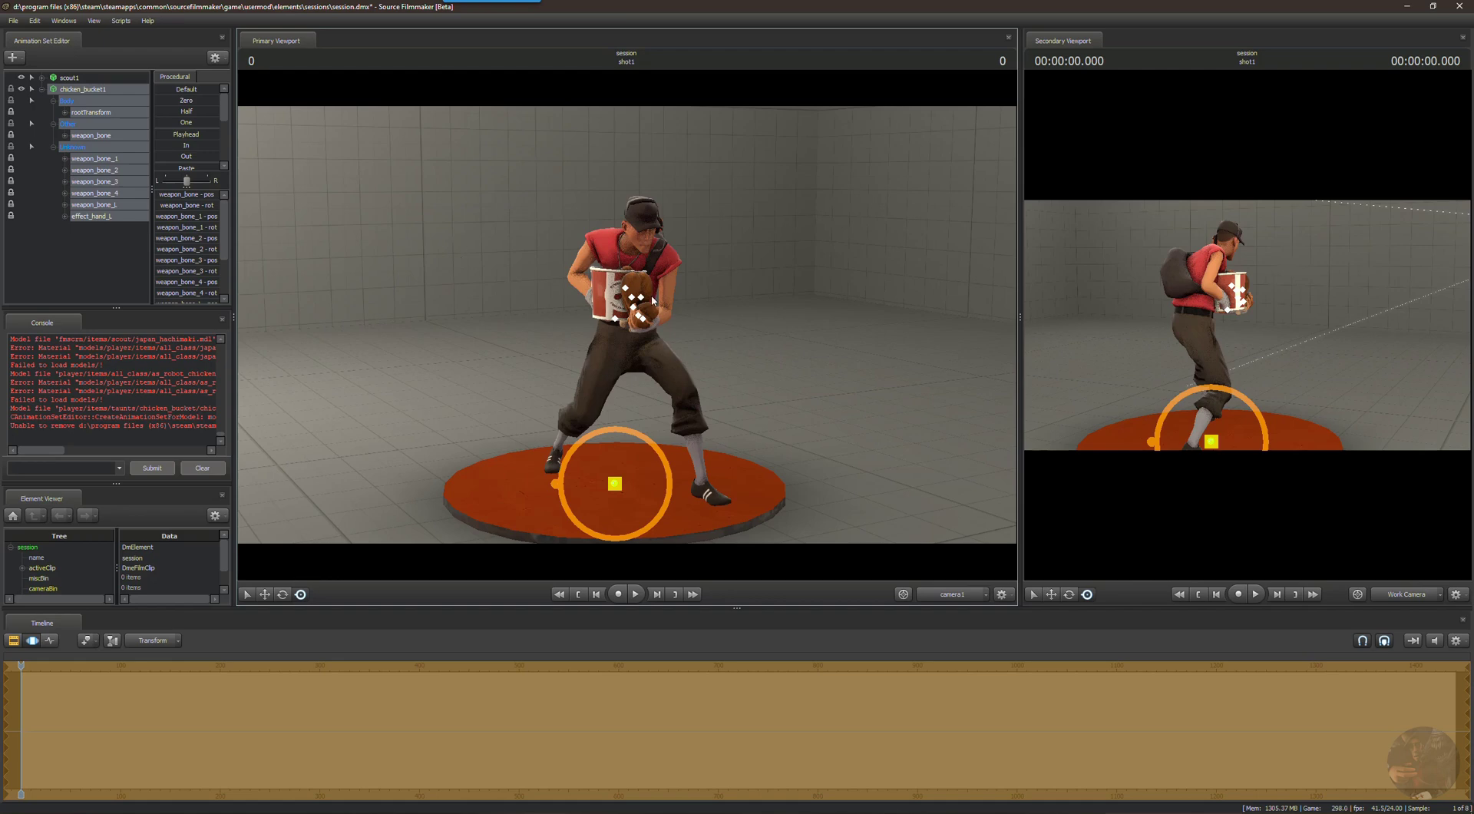
pyautogui.keyDown('alt'); pyautogui.moveTo(609, 364); pyautogui.dragTo(745, 359); pyautogui.keyUp('alt')
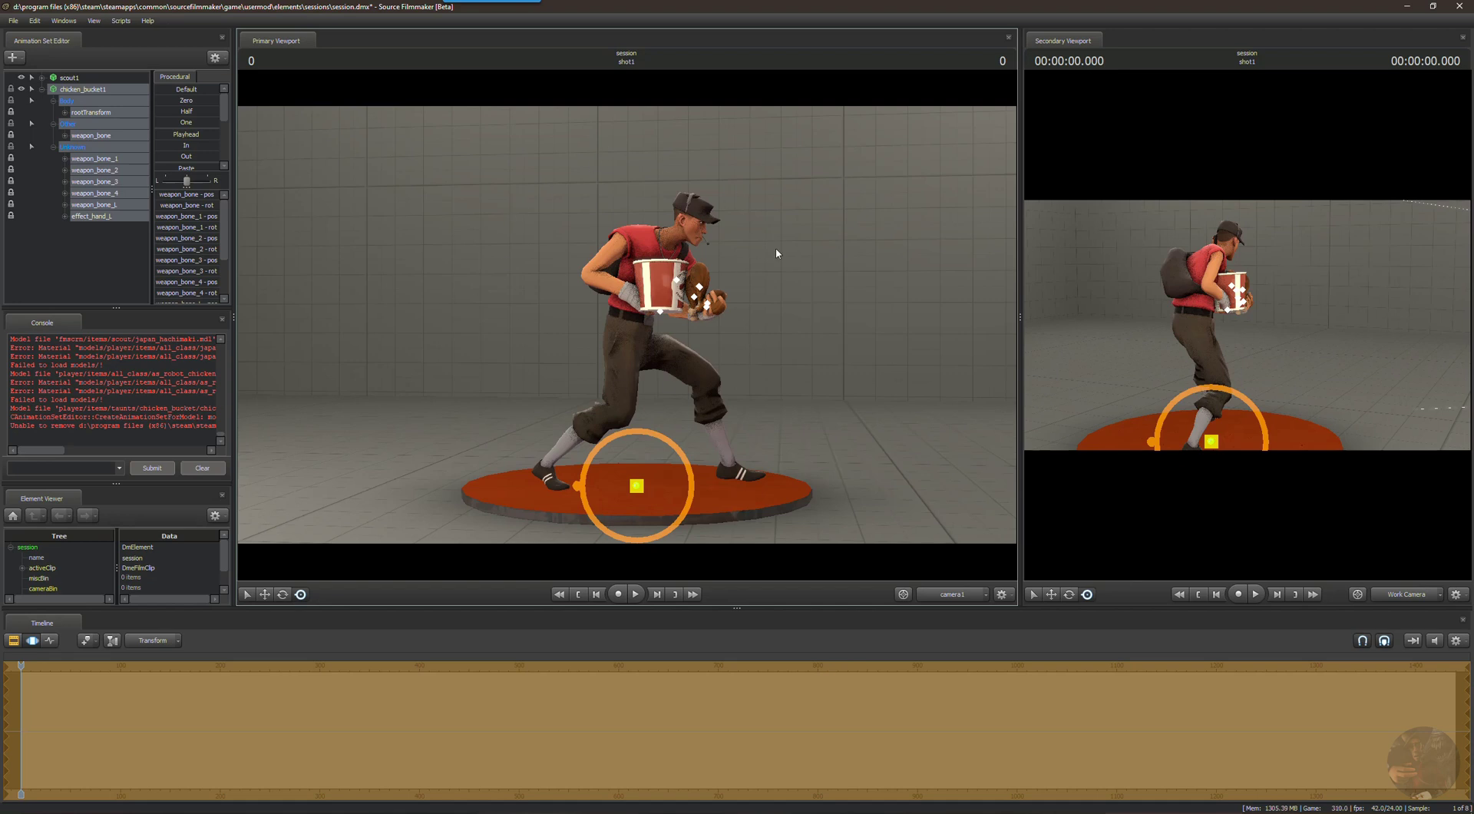
# Collapse chicken_bucket1 and try to import a taunt sequence onto scout1.
pyautogui.click(40, 89)
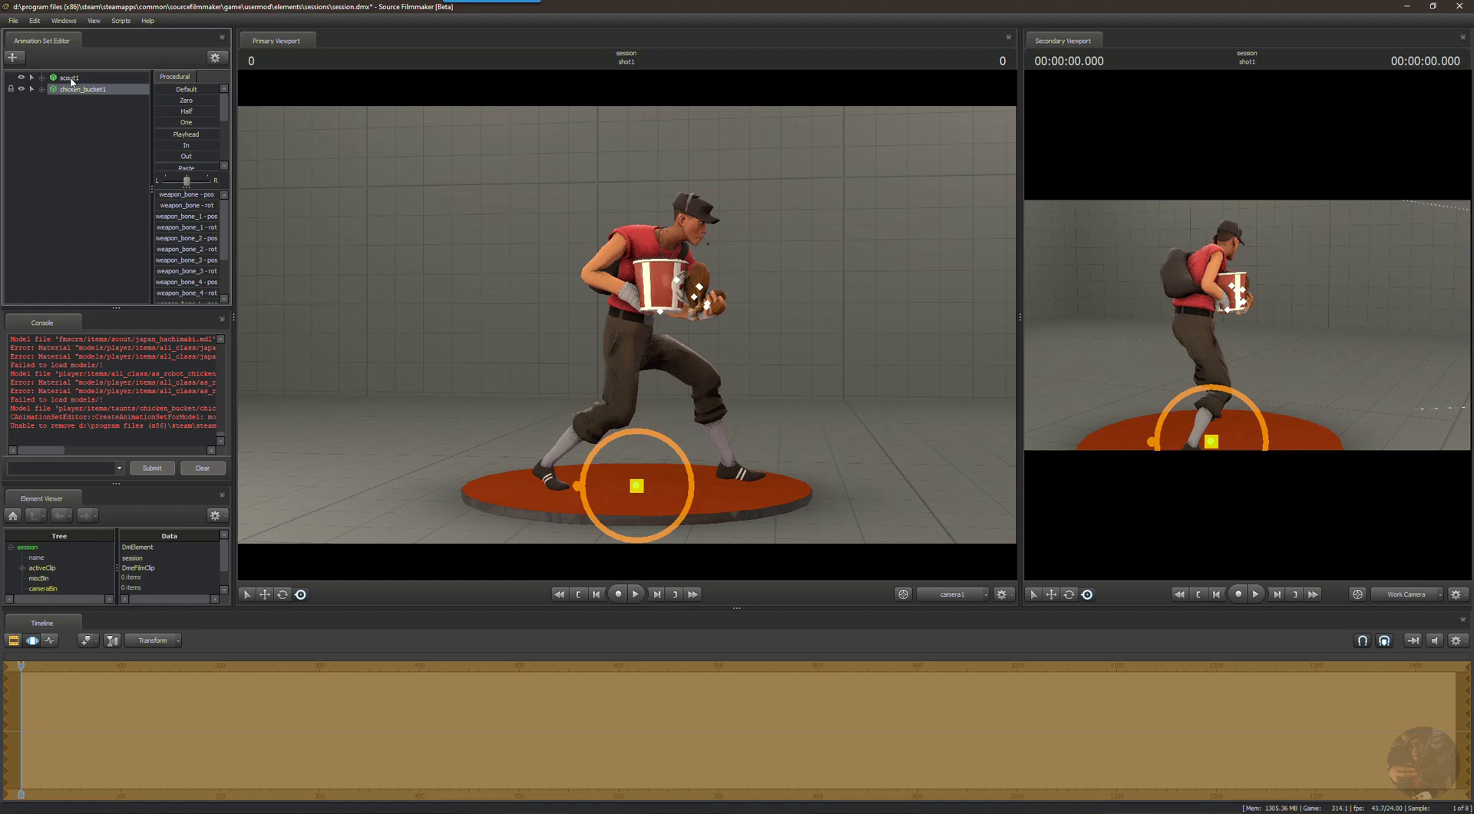
pyautogui.click(71, 80)
pyautogui.rightClick(72, 80)
pyautogui.moveTo(92, 169)
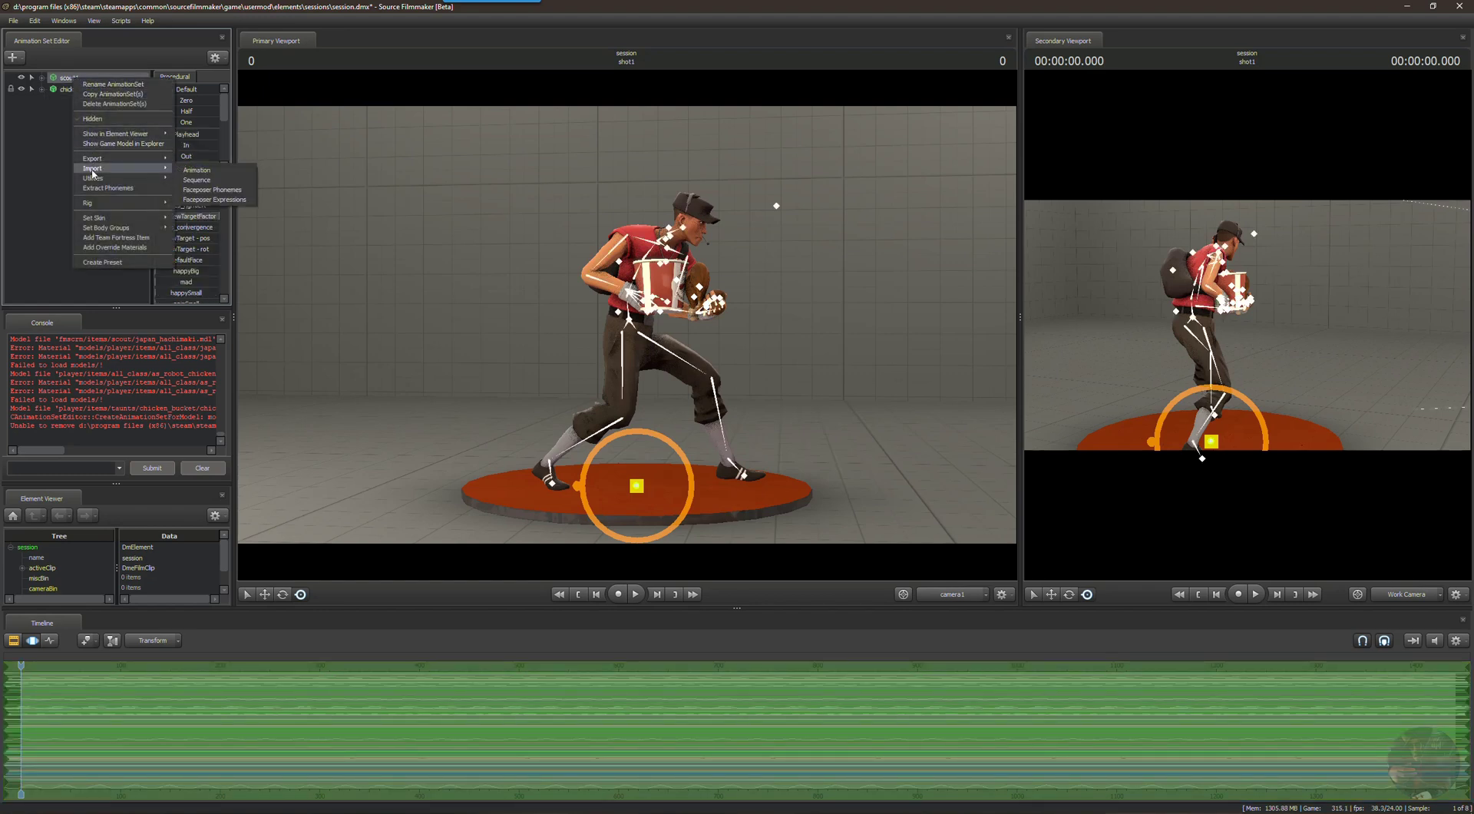
pyautogui.click(197, 180)
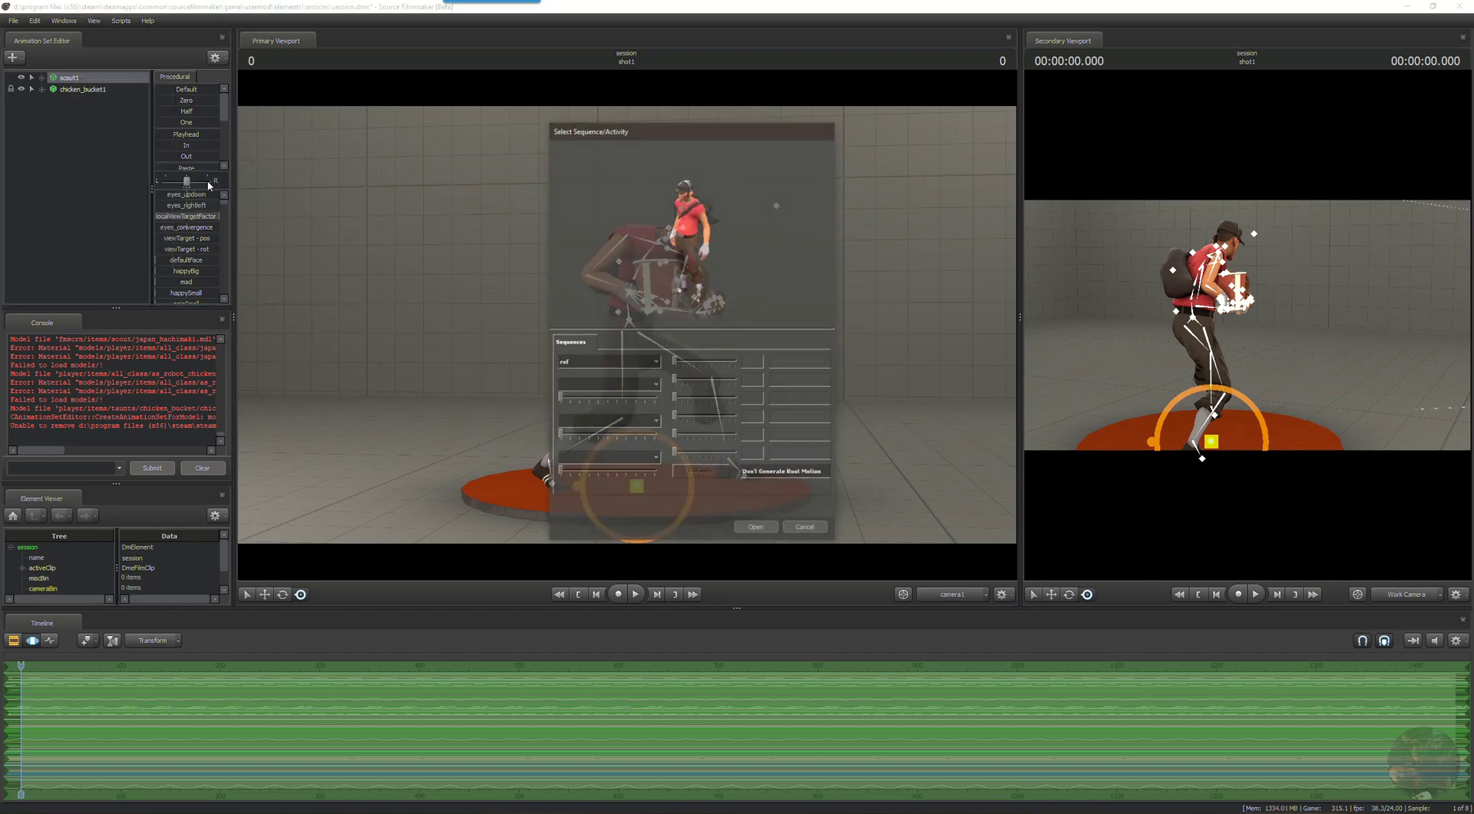
pyautogui.click(655, 363)
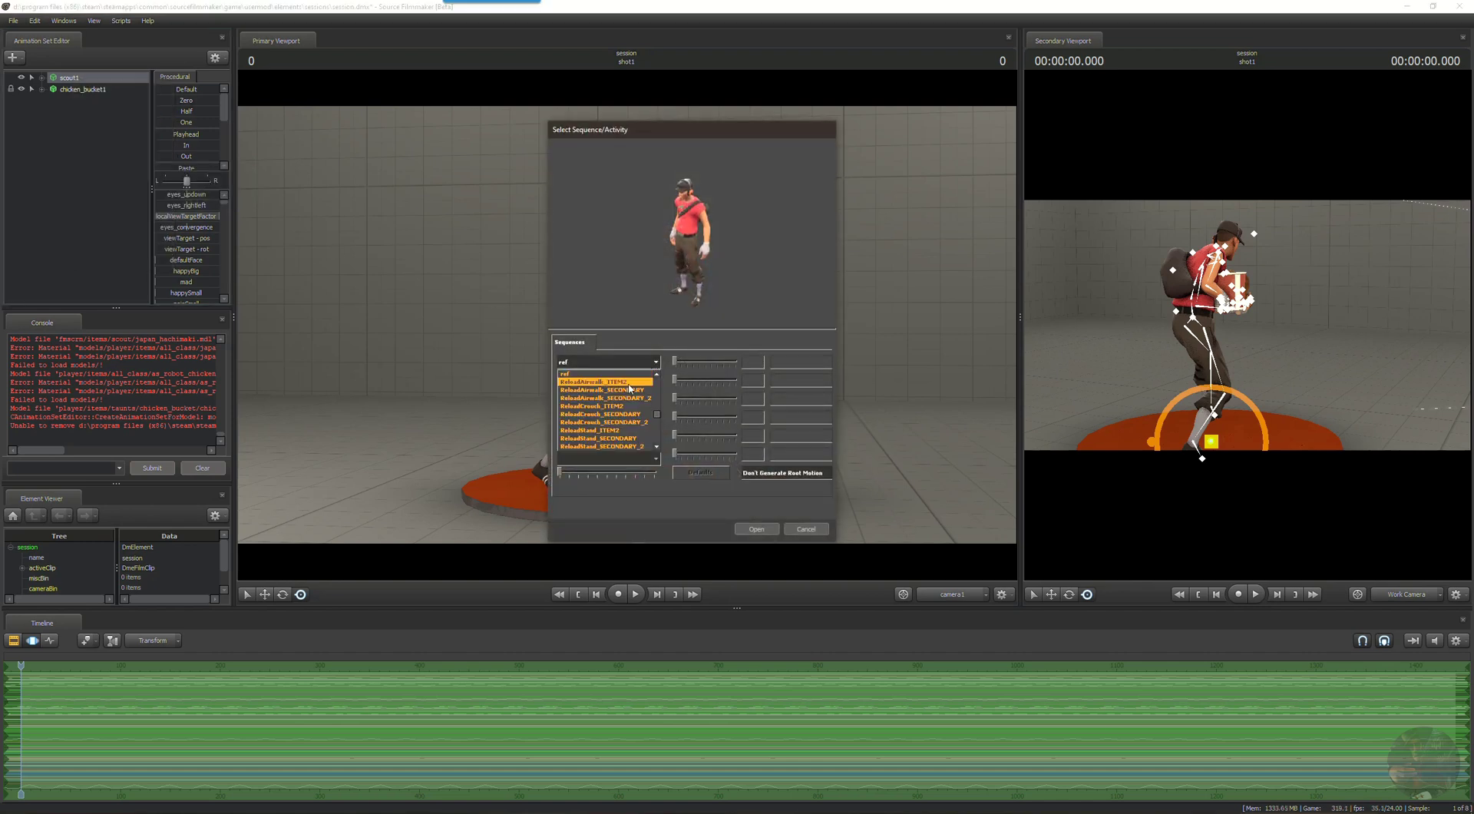
pyautogui.scroll(-6, 603, 423)
pyautogui.scroll(-8, 595, 431)
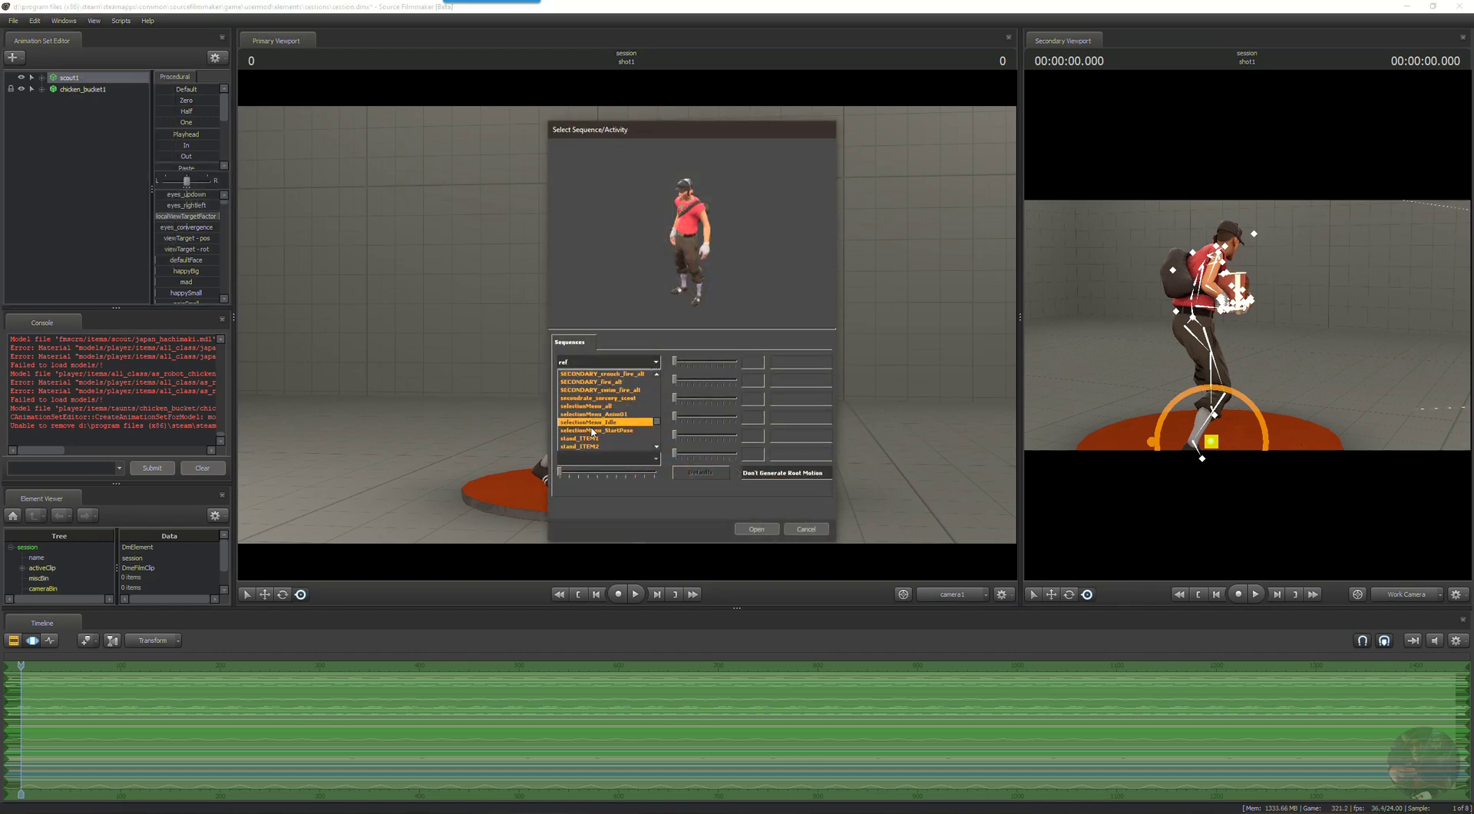
pyautogui.scroll(-6, 591, 431)
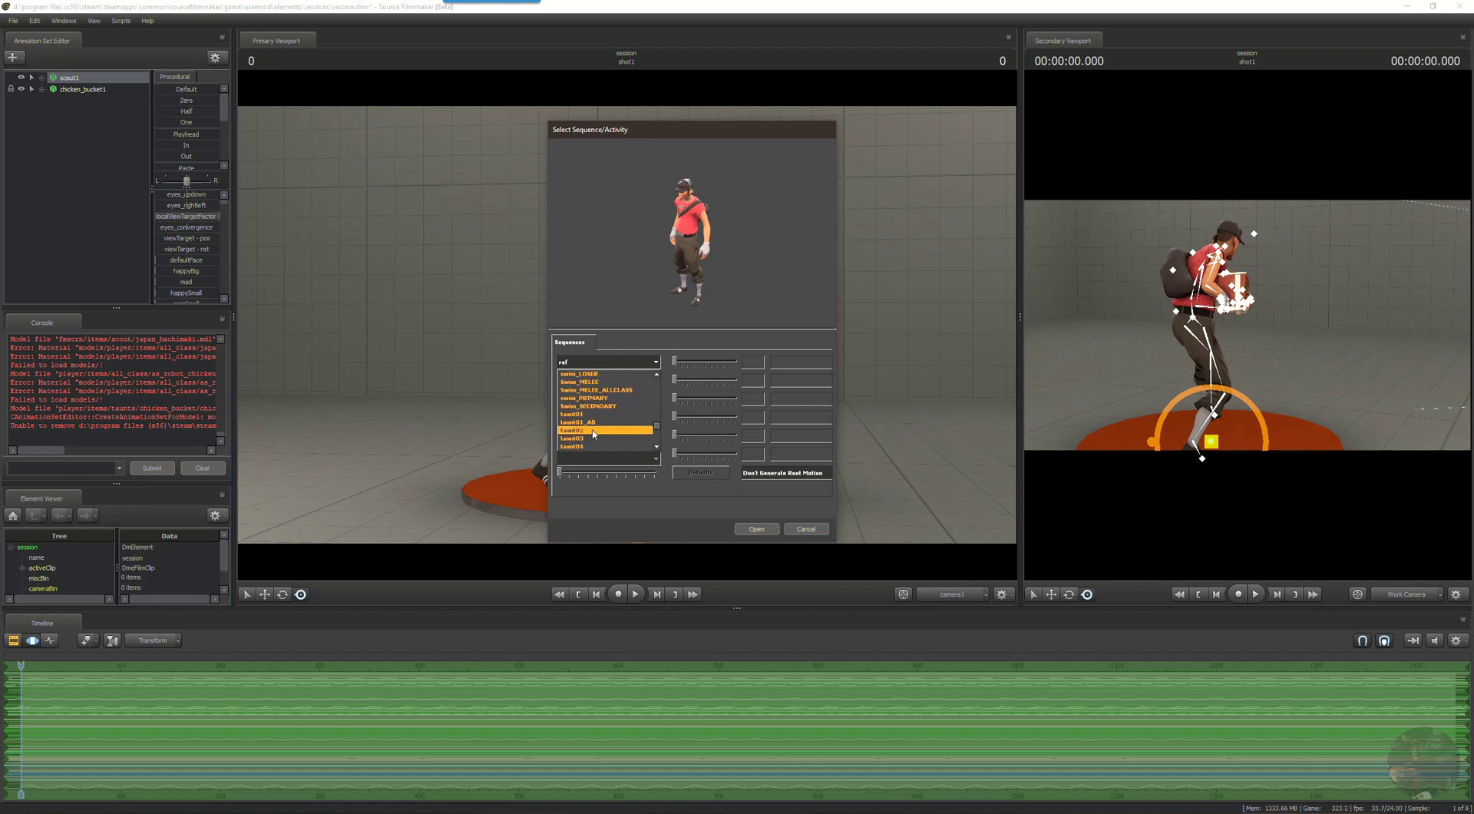
pyautogui.scroll(-2, 589, 432)
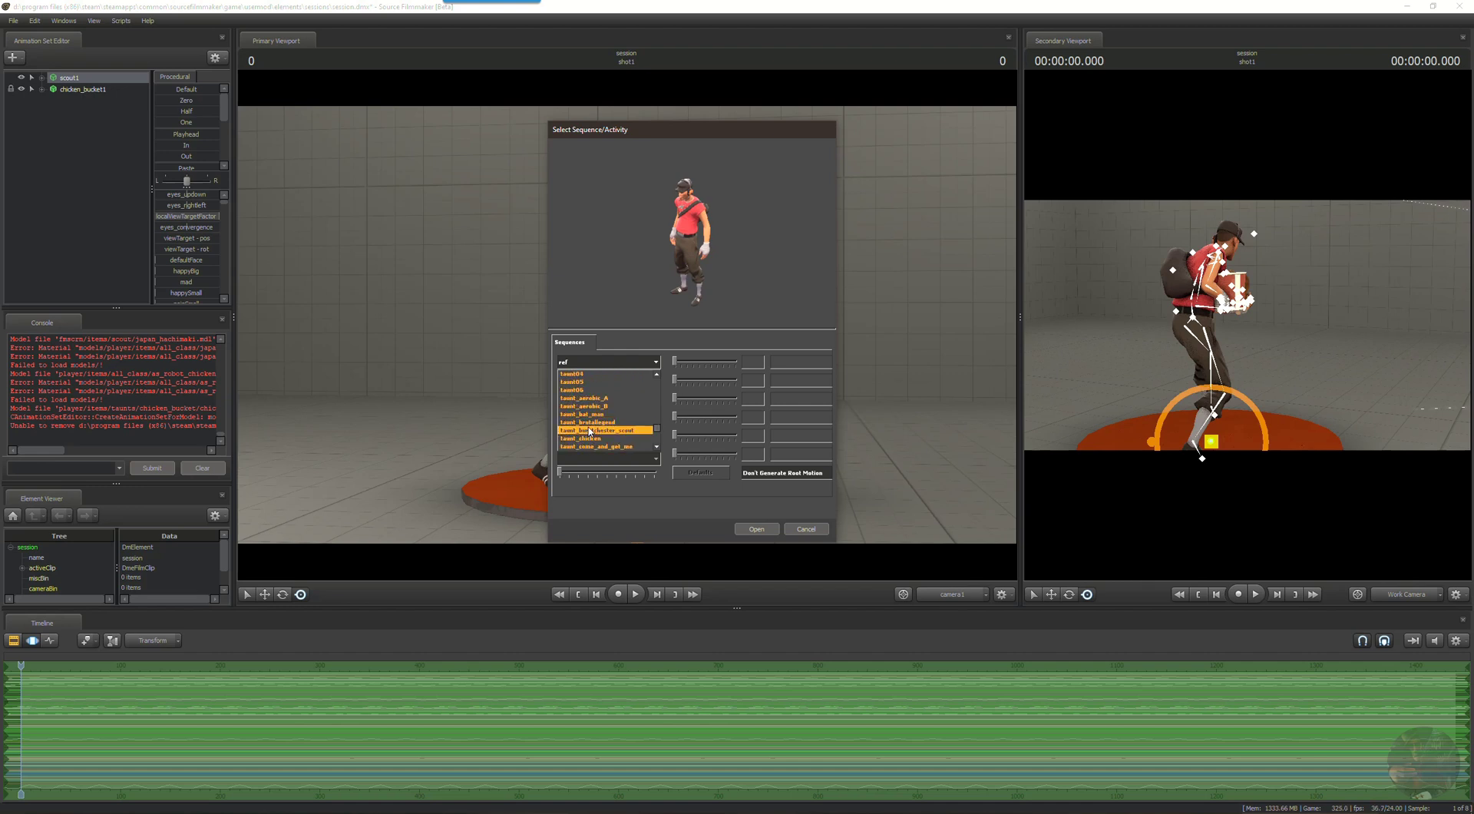
pyautogui.click(589, 431)
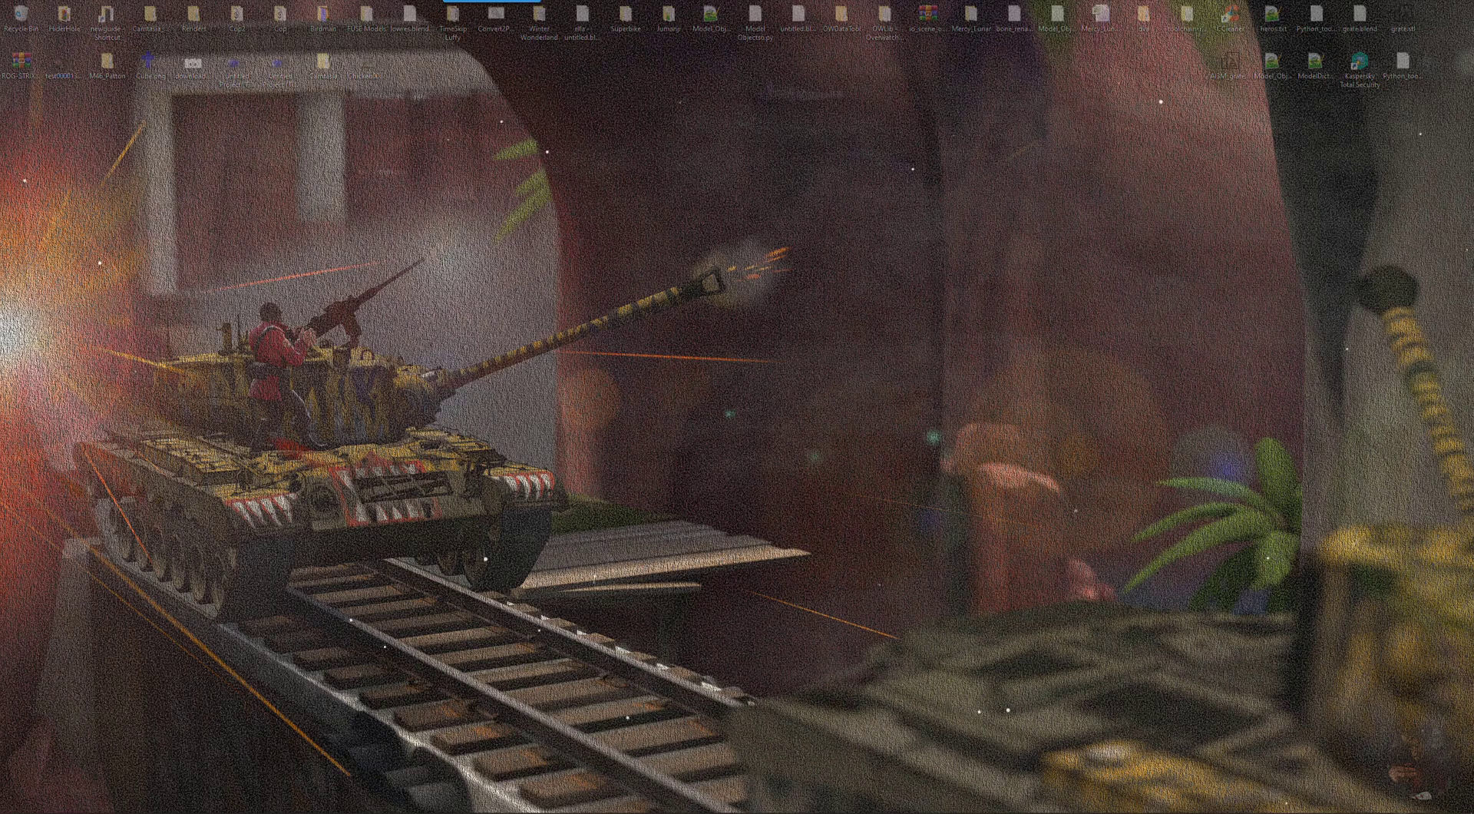
# Relaunch Source Filmmaker from Steam, dismiss the resolution warning, reopen the saved session, and decline the workshop downloads.
pyautogui.click(1402, 812)
pyautogui.rightClick(1391, 737)
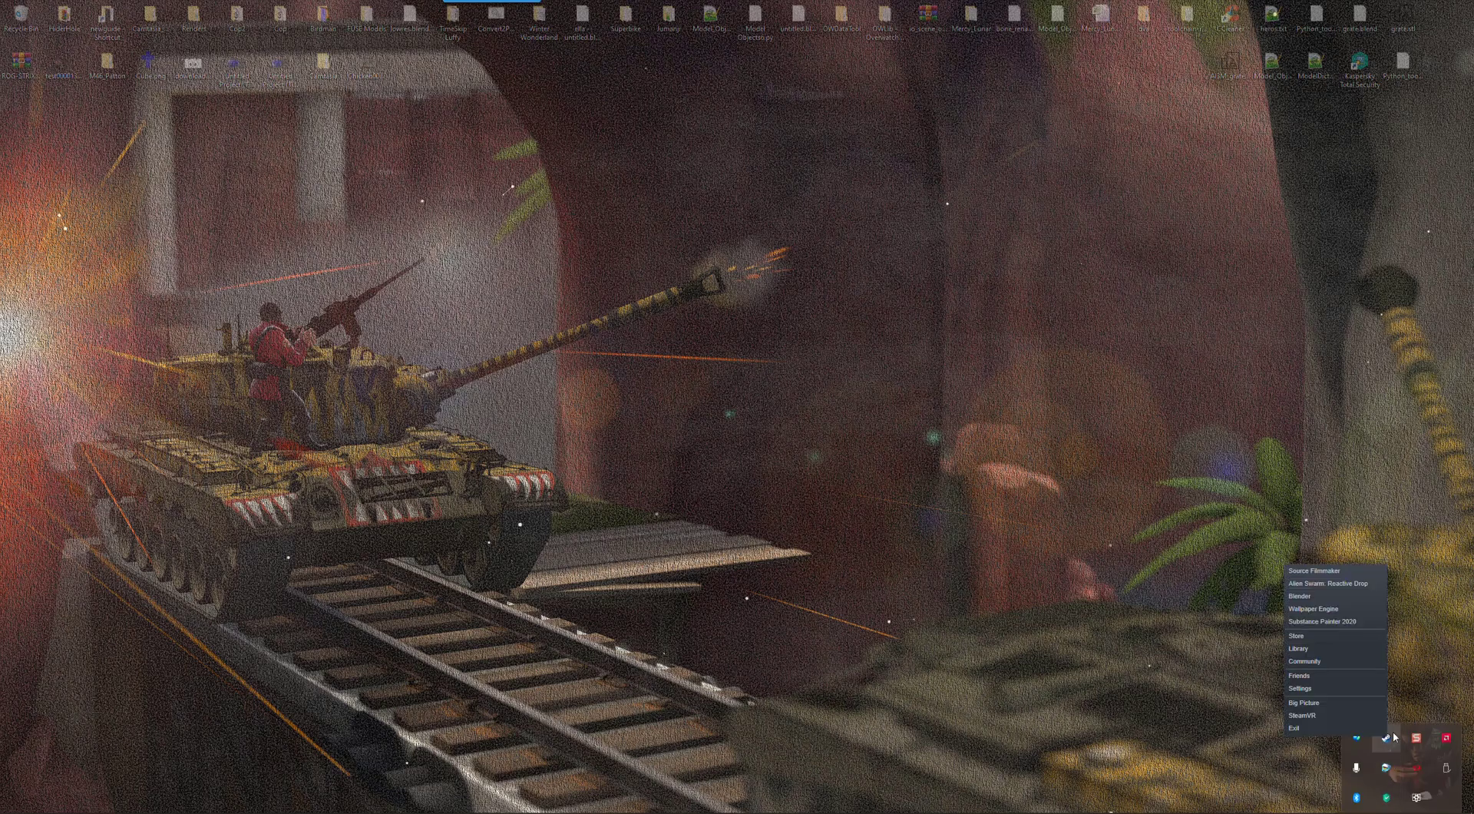
pyautogui.click(1298, 571)
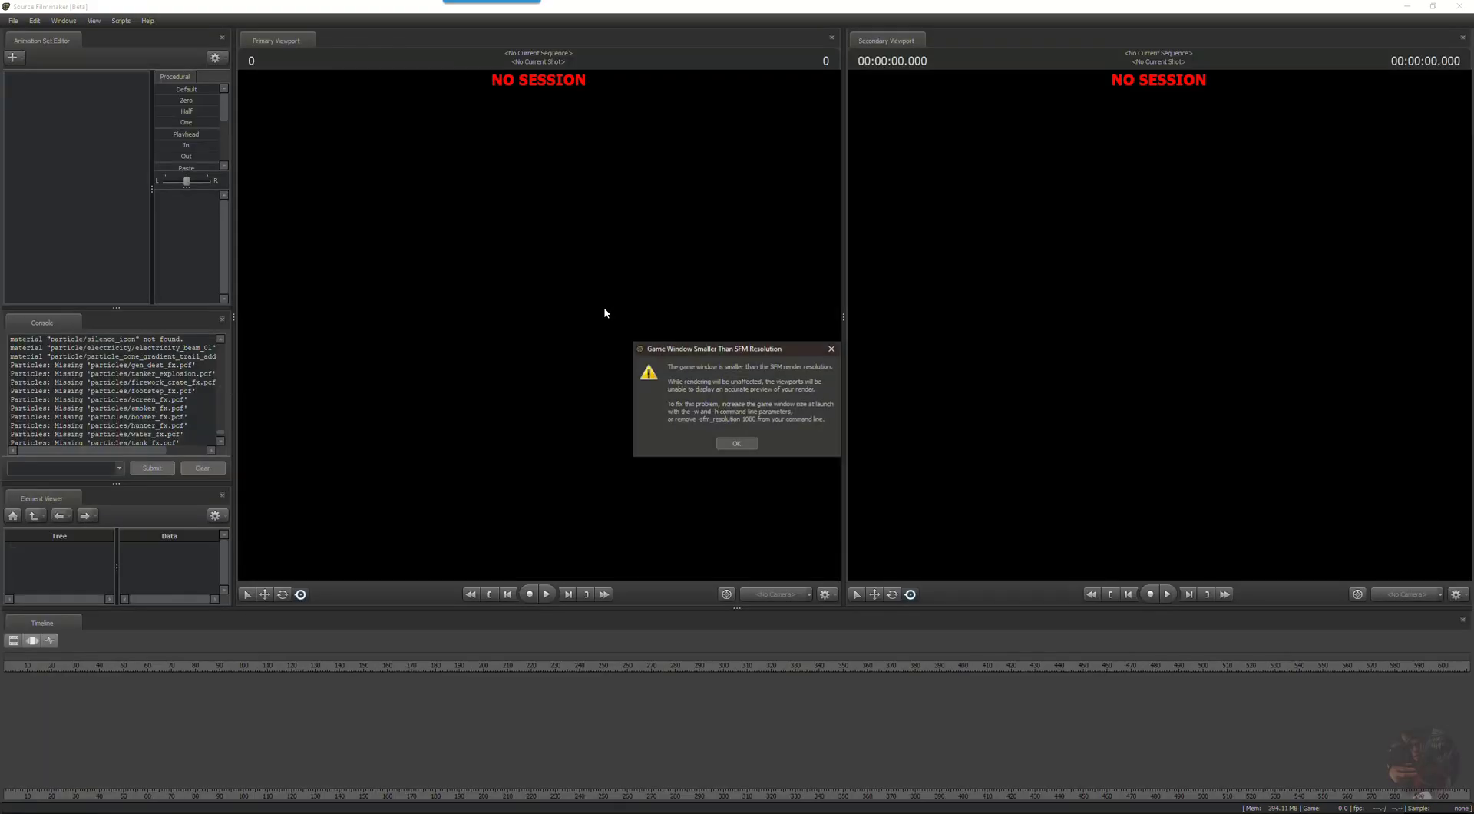
pyautogui.click(741, 444)
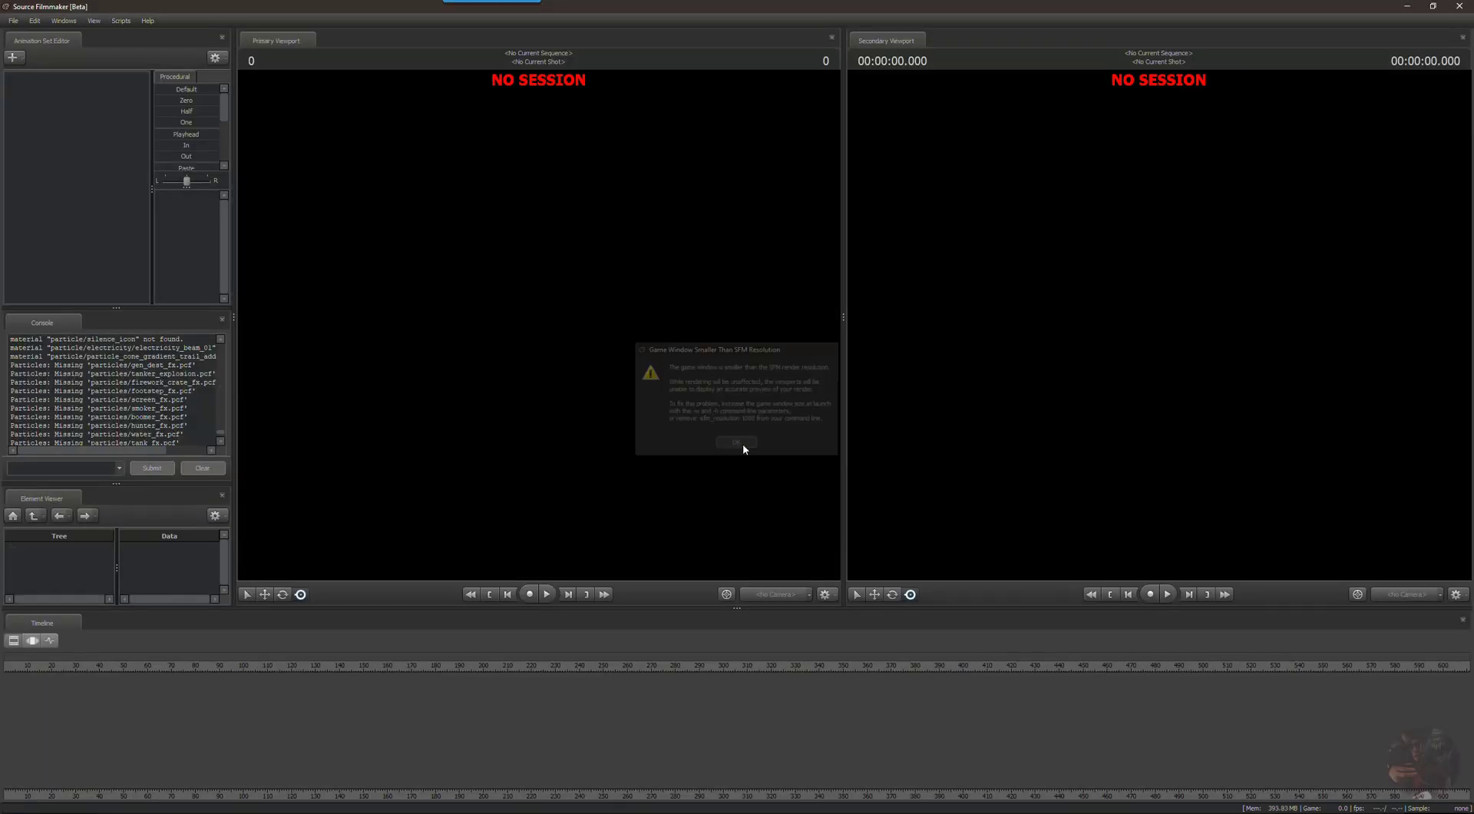
pyautogui.click(704, 428)
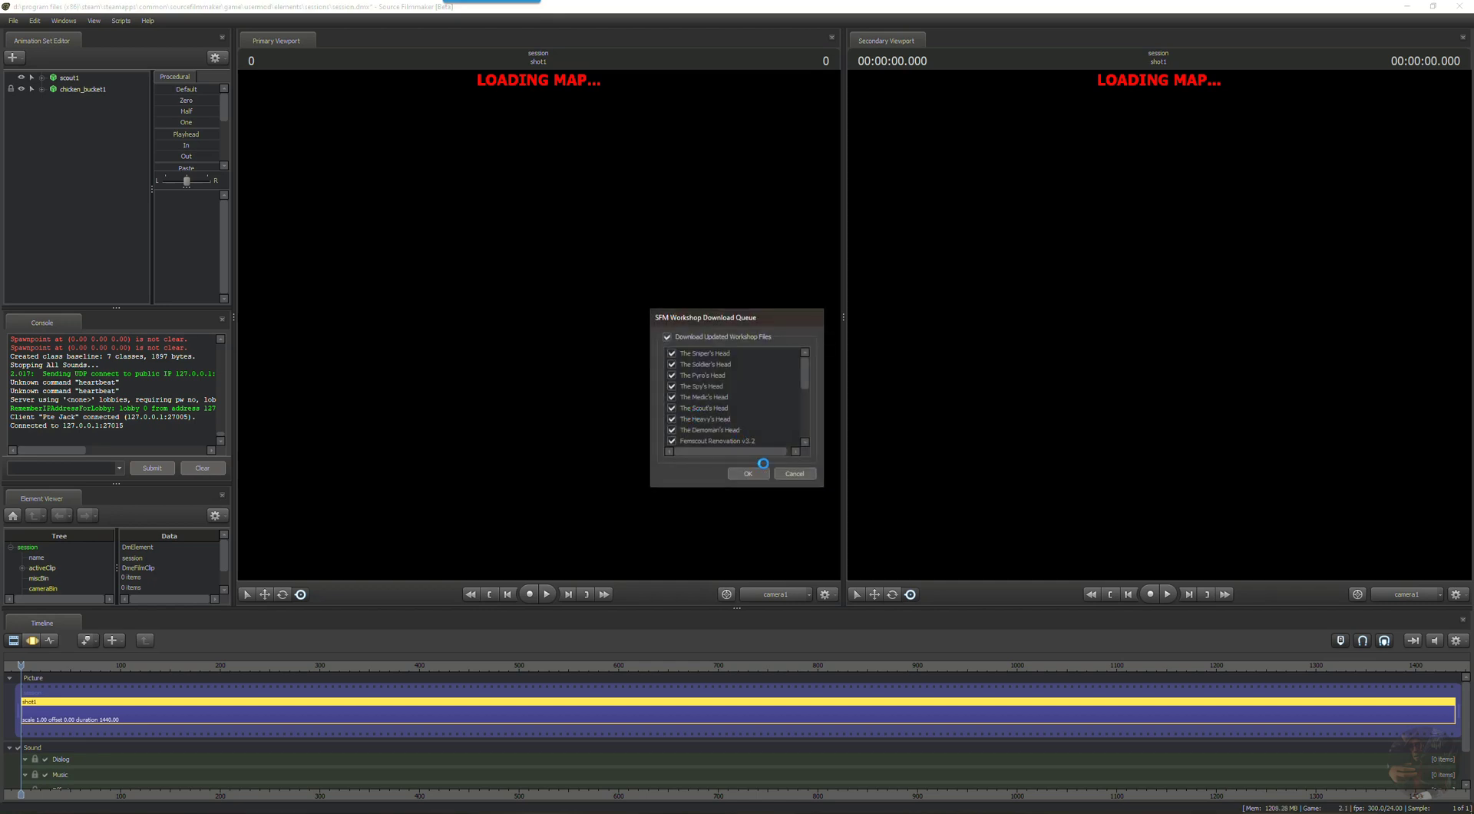
pyautogui.click(801, 474)
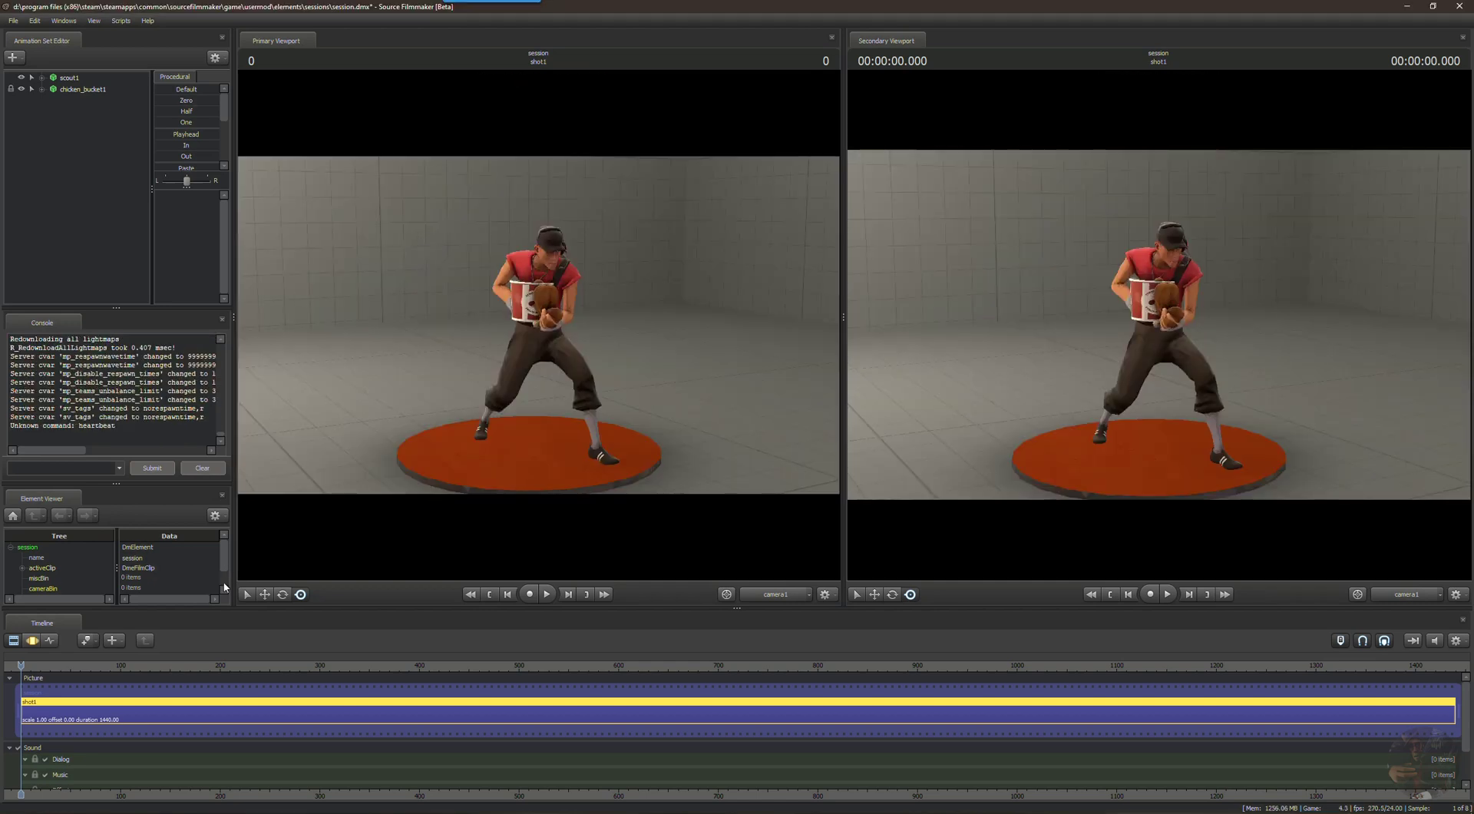
# Switch the timeline to the Motion Editor, select the scout1 animation set, and view the Scout from the side.
pyautogui.click(32, 641)
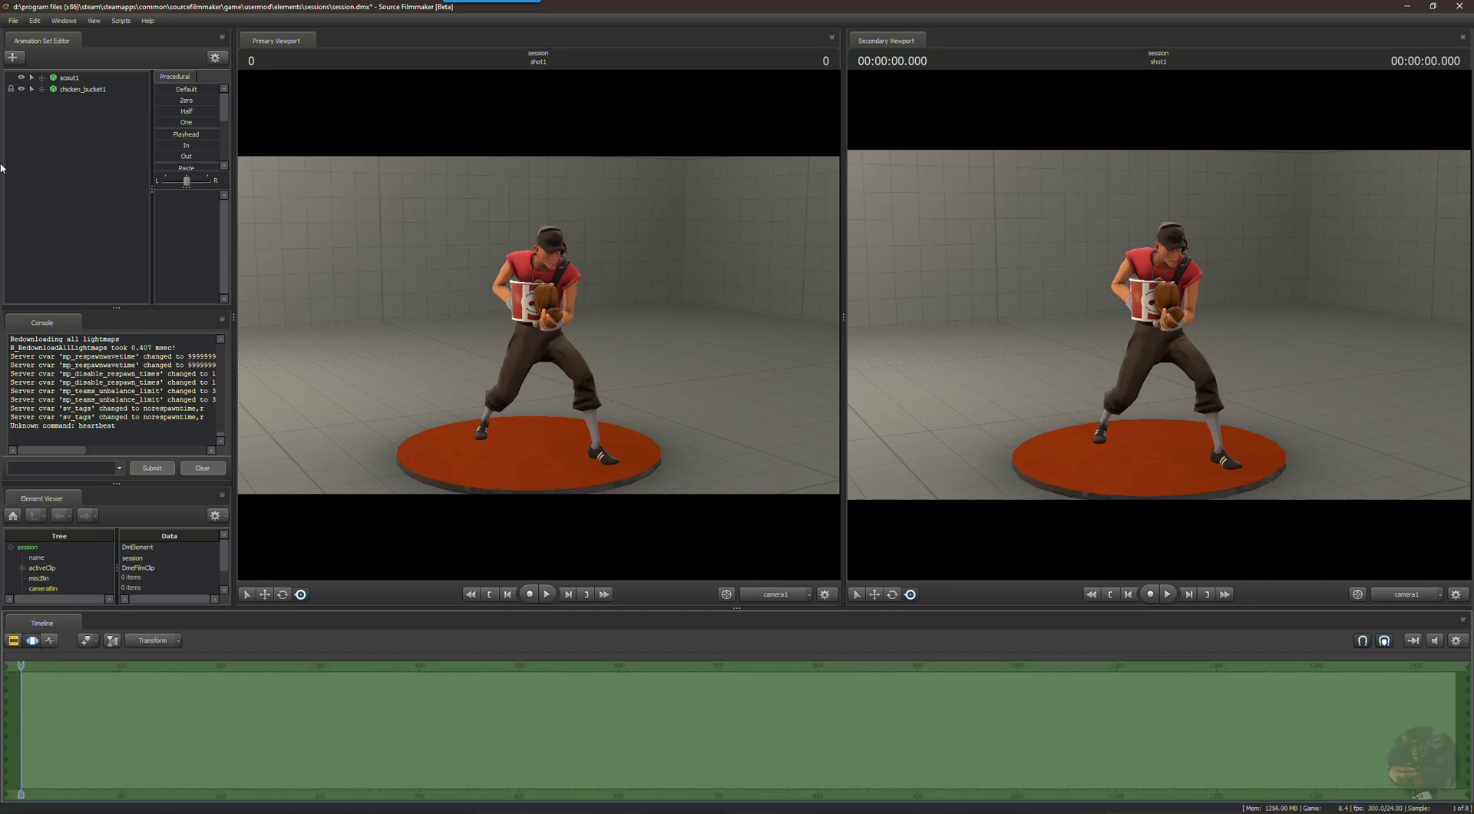
pyautogui.click(66, 80)
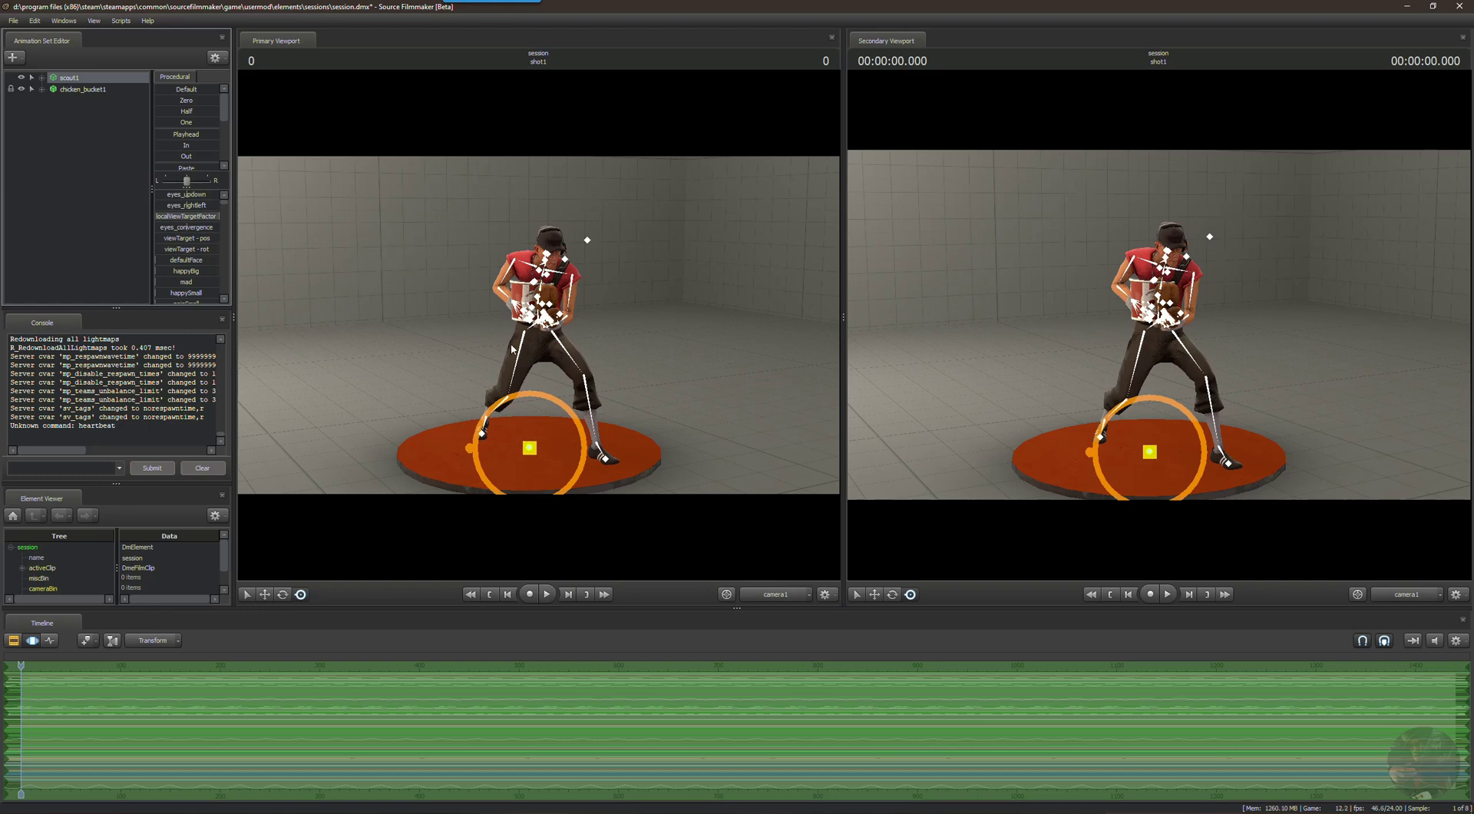
pyautogui.keyDown('alt'); pyautogui.moveTo(521, 359); pyautogui.dragTo(639, 360); pyautogui.keyUp('alt')
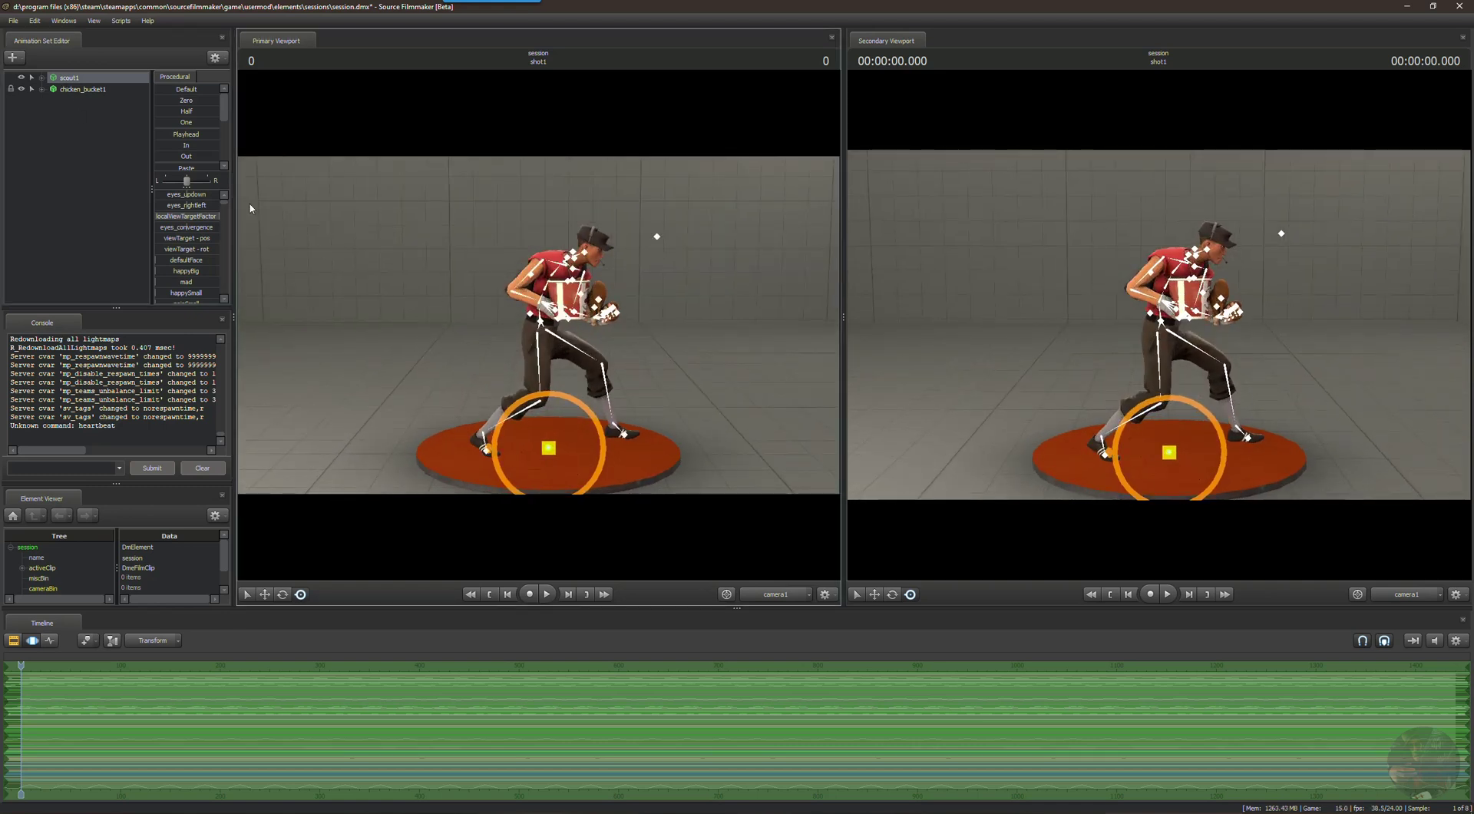
# Import the taunt_chicken sequence onto the scout1 animation set.
pyautogui.rightClick(76, 80)
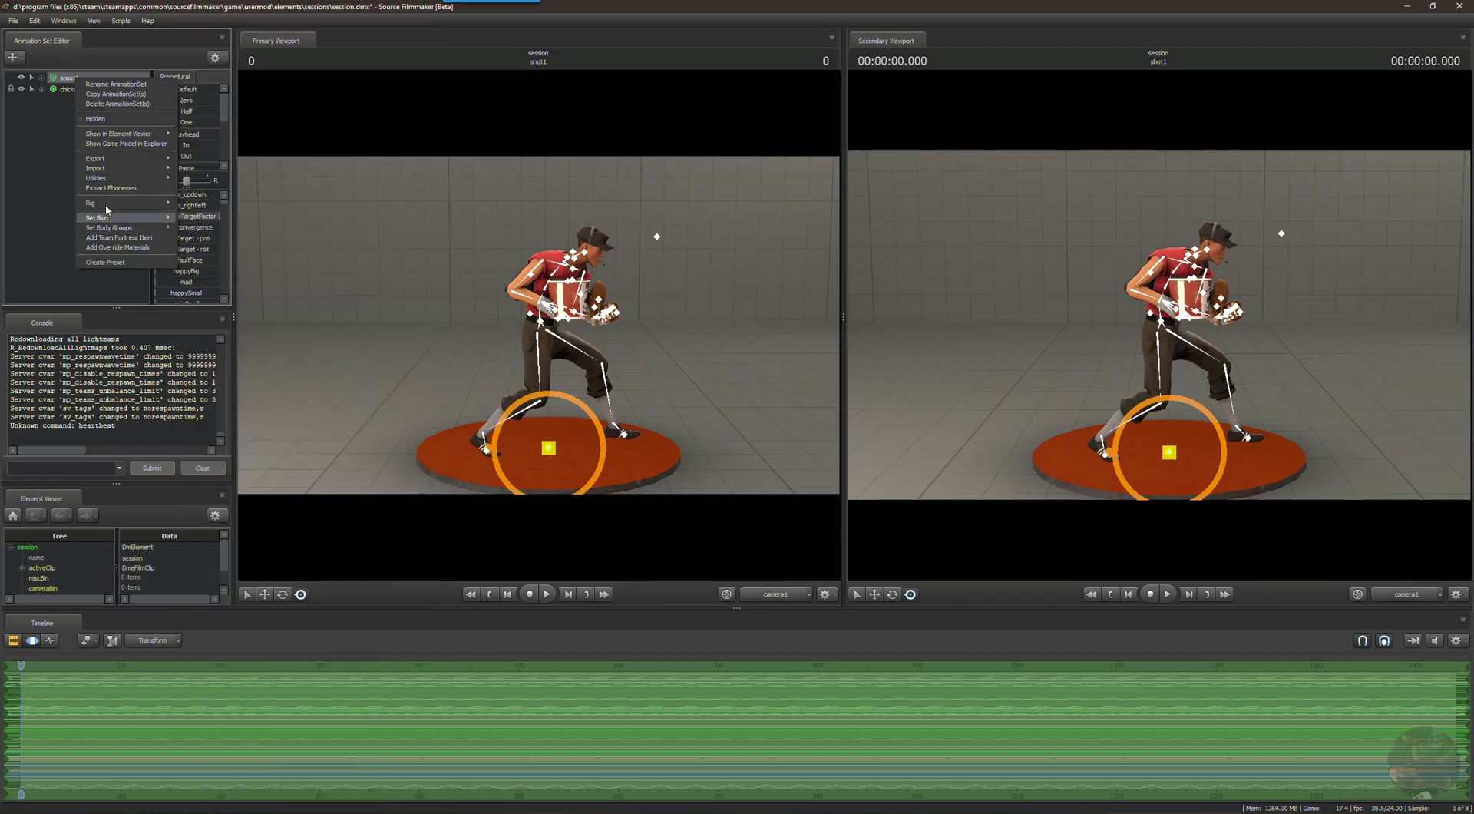
pyautogui.moveTo(151, 171)
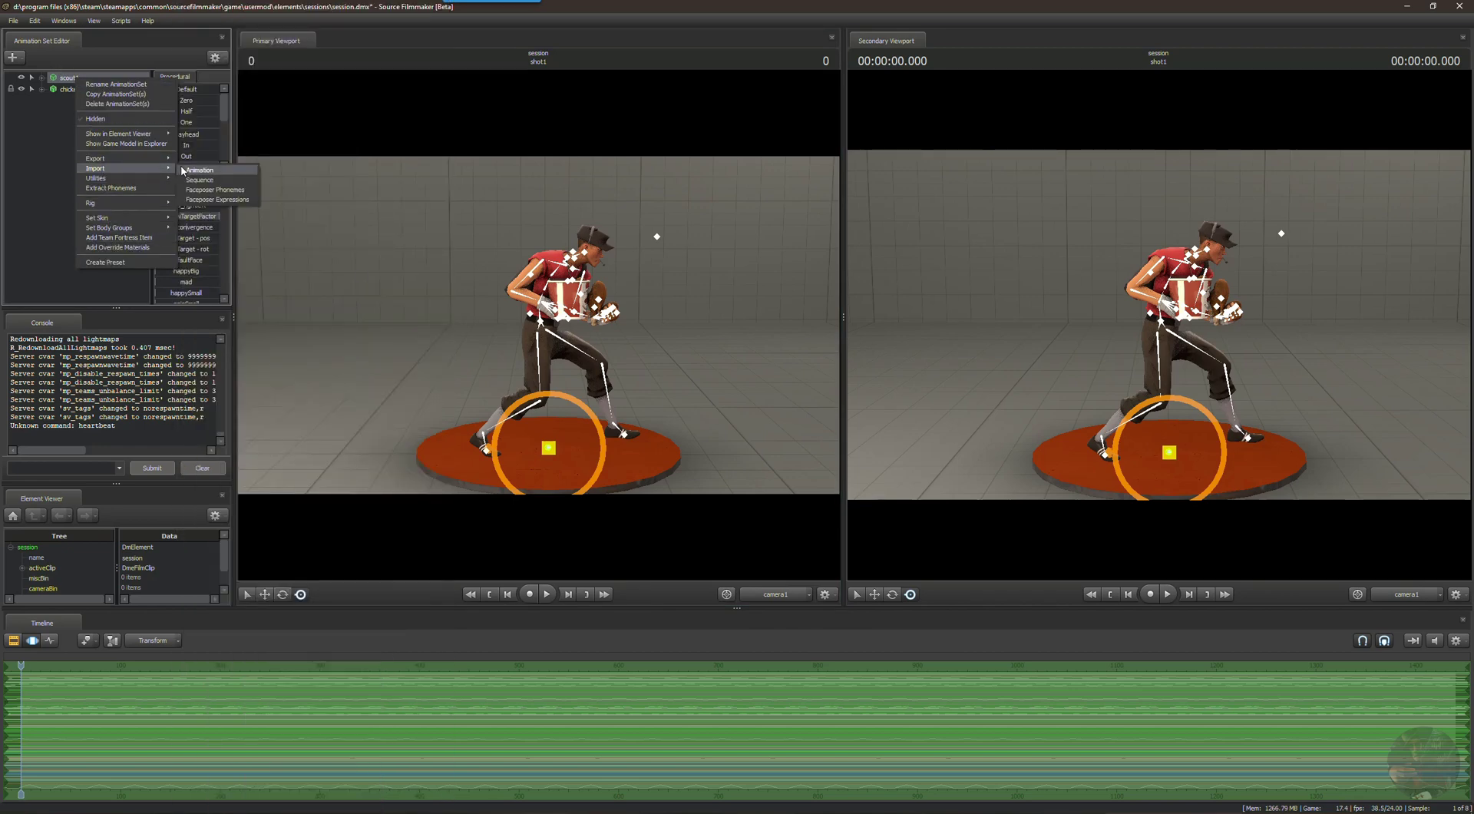
pyautogui.click(191, 182)
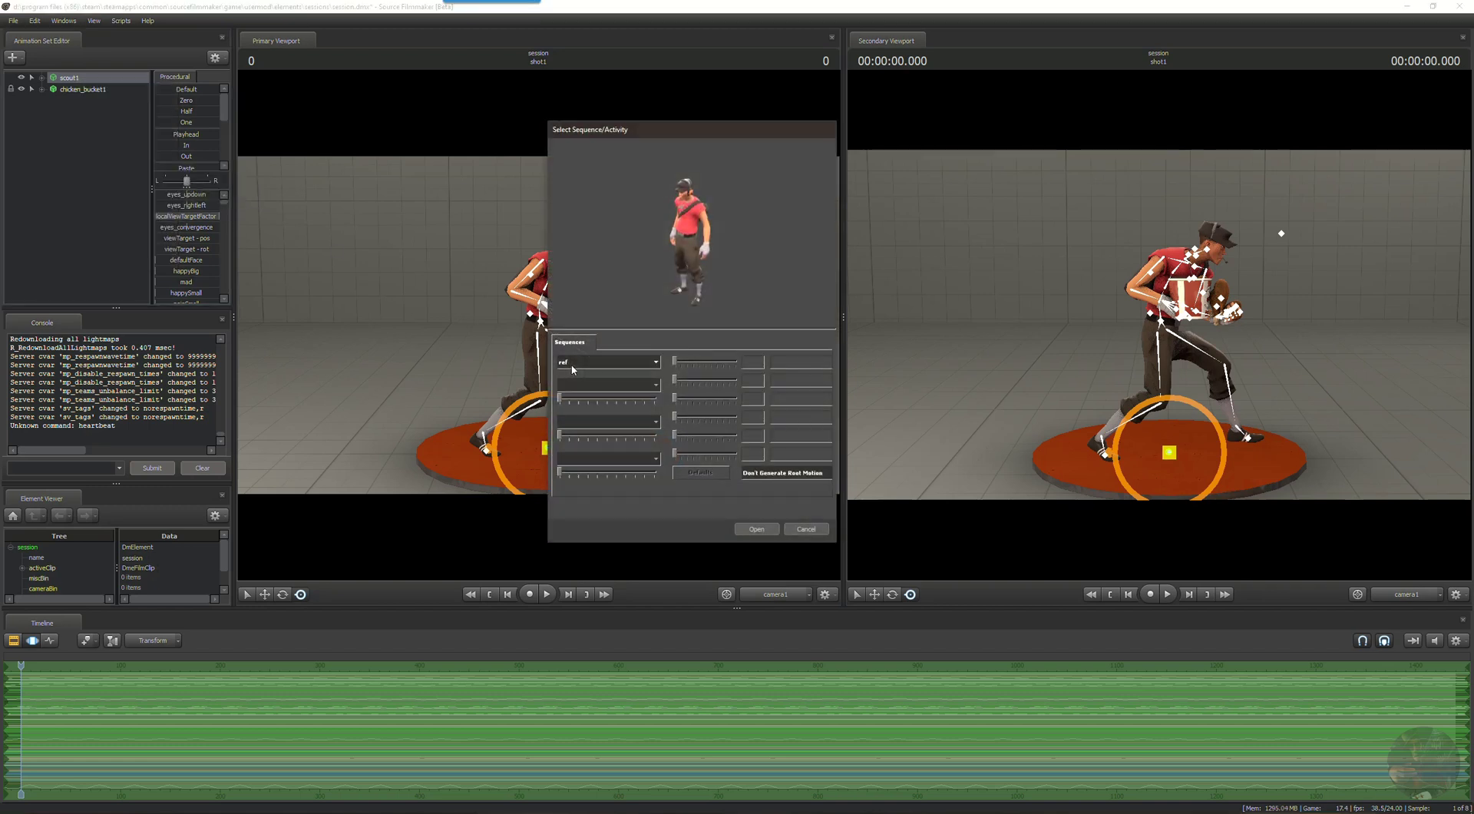
pyautogui.click(655, 361)
pyautogui.scroll(-10, 642, 403)
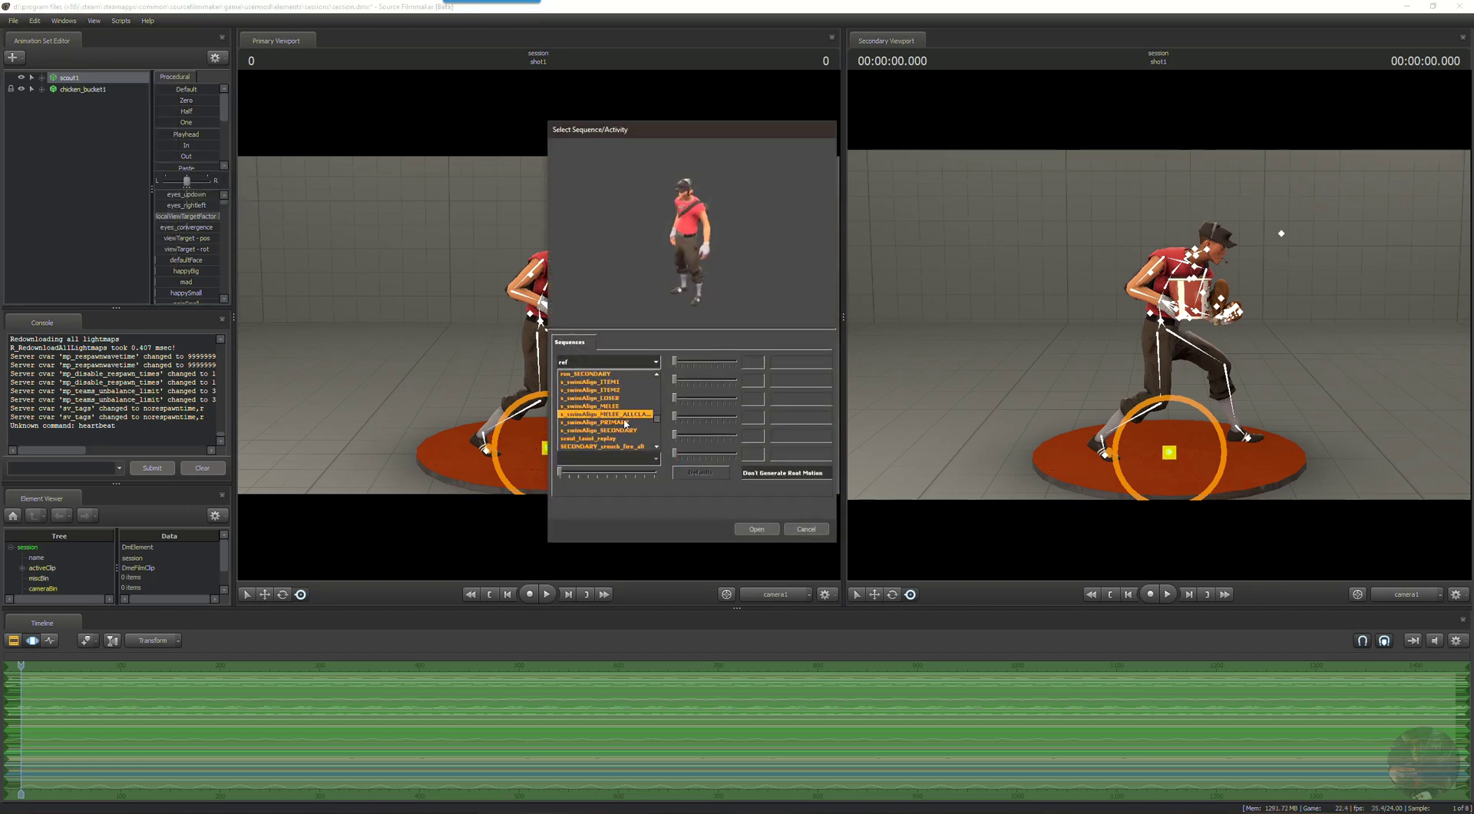
pyautogui.scroll(-8, 623, 423)
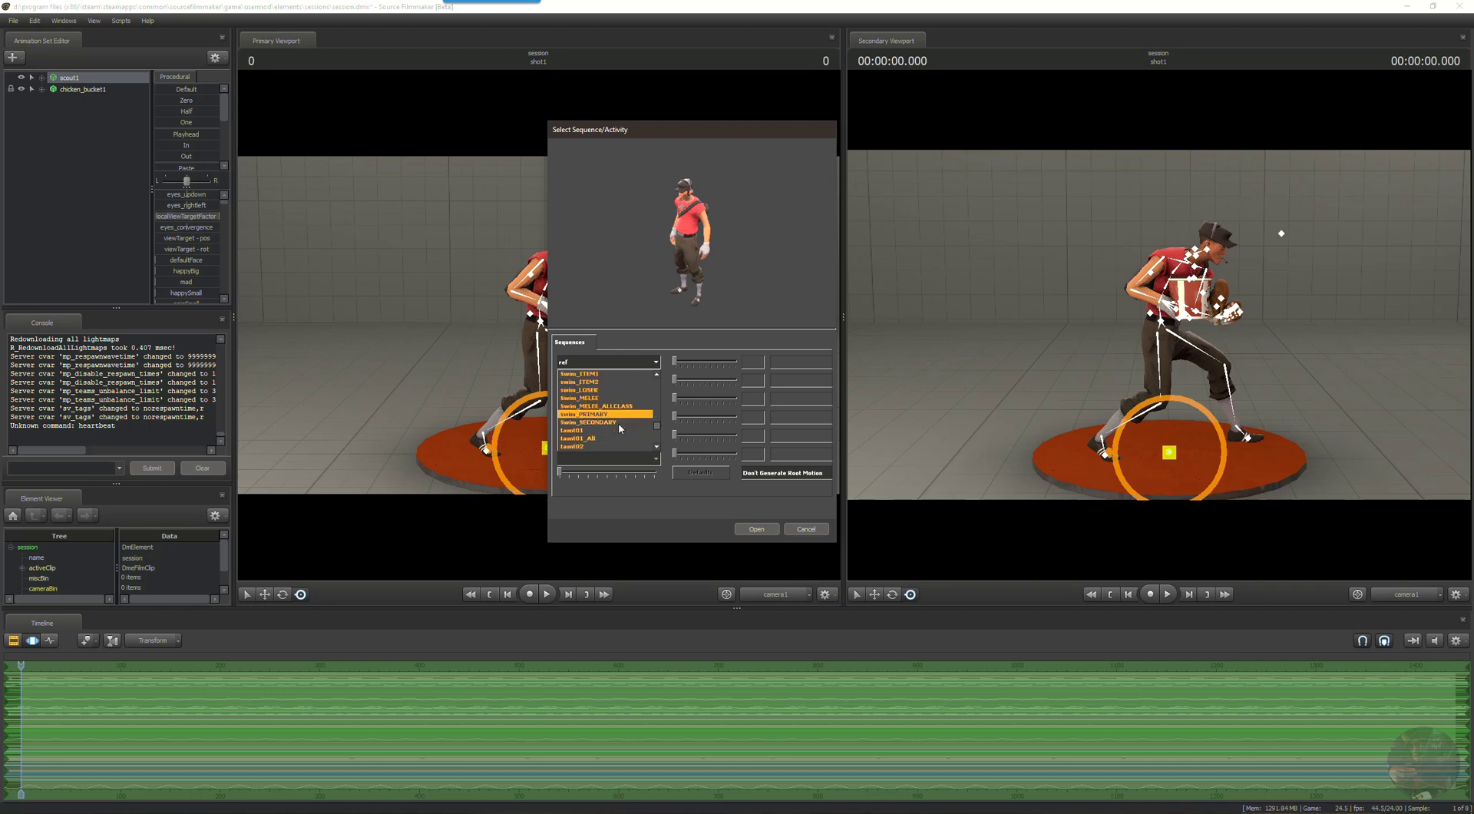
pyautogui.scroll(-3, 618, 427)
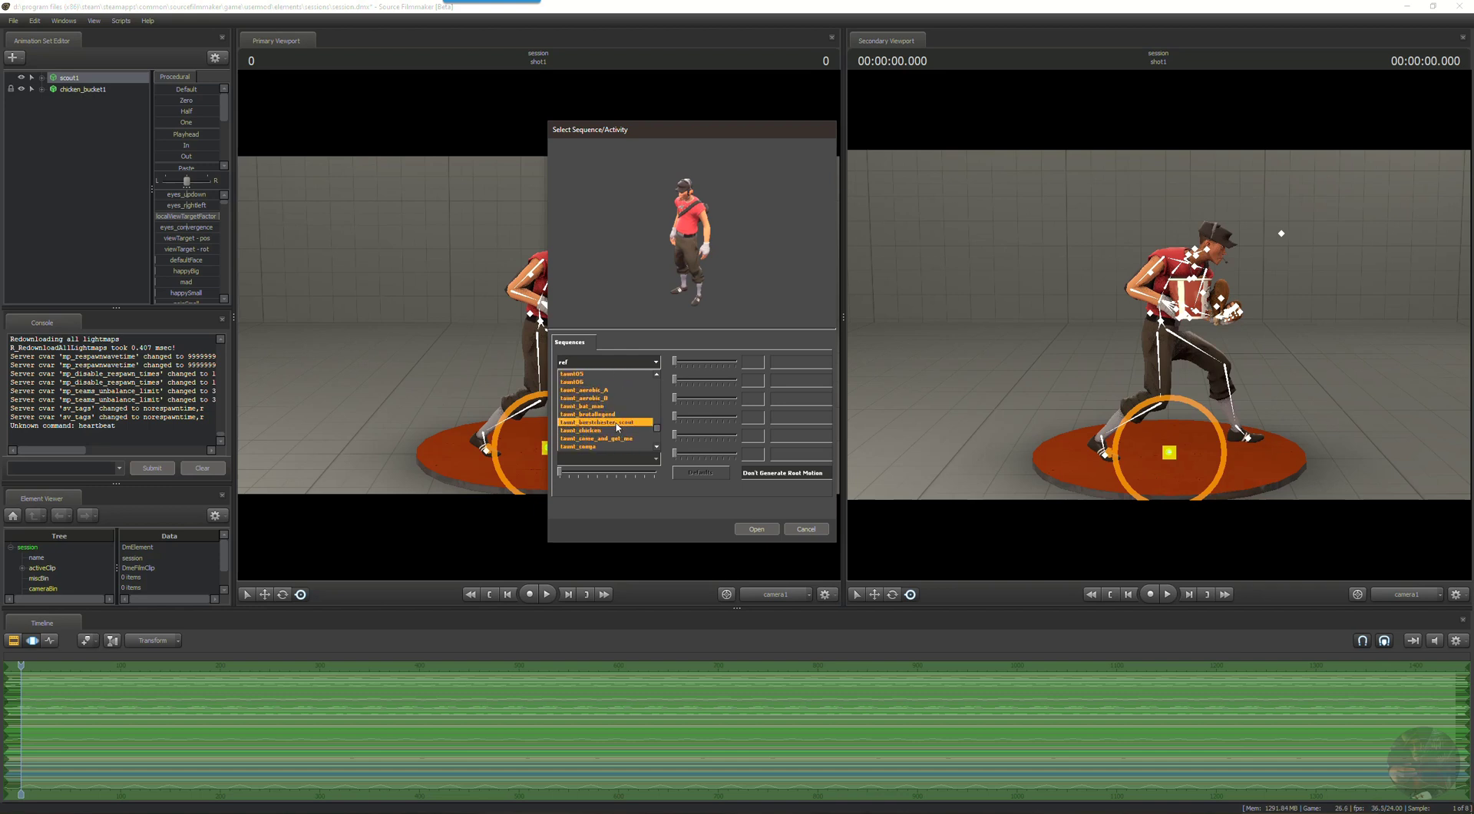
pyautogui.click(607, 430)
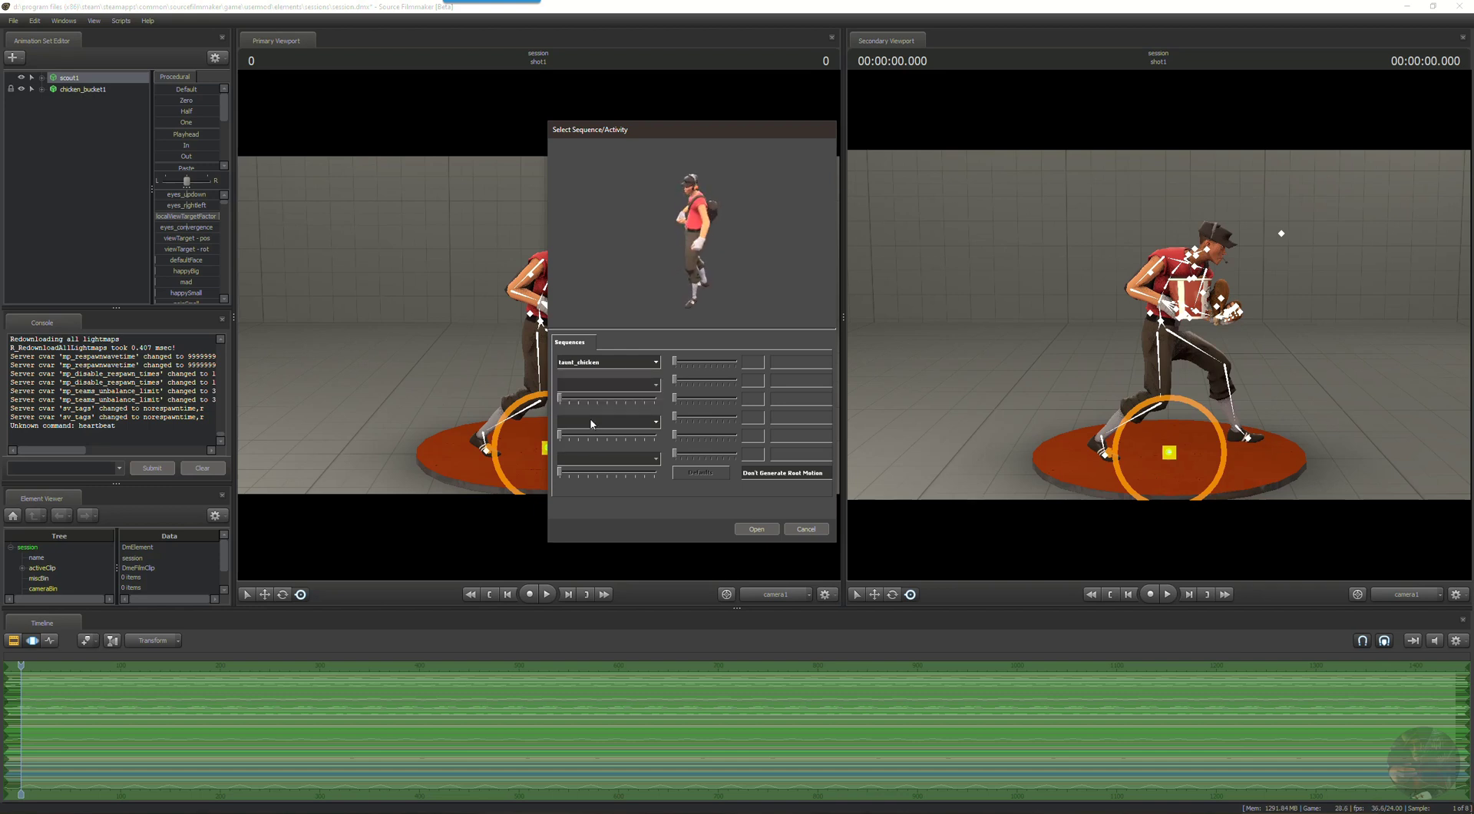
pyautogui.click(756, 529)
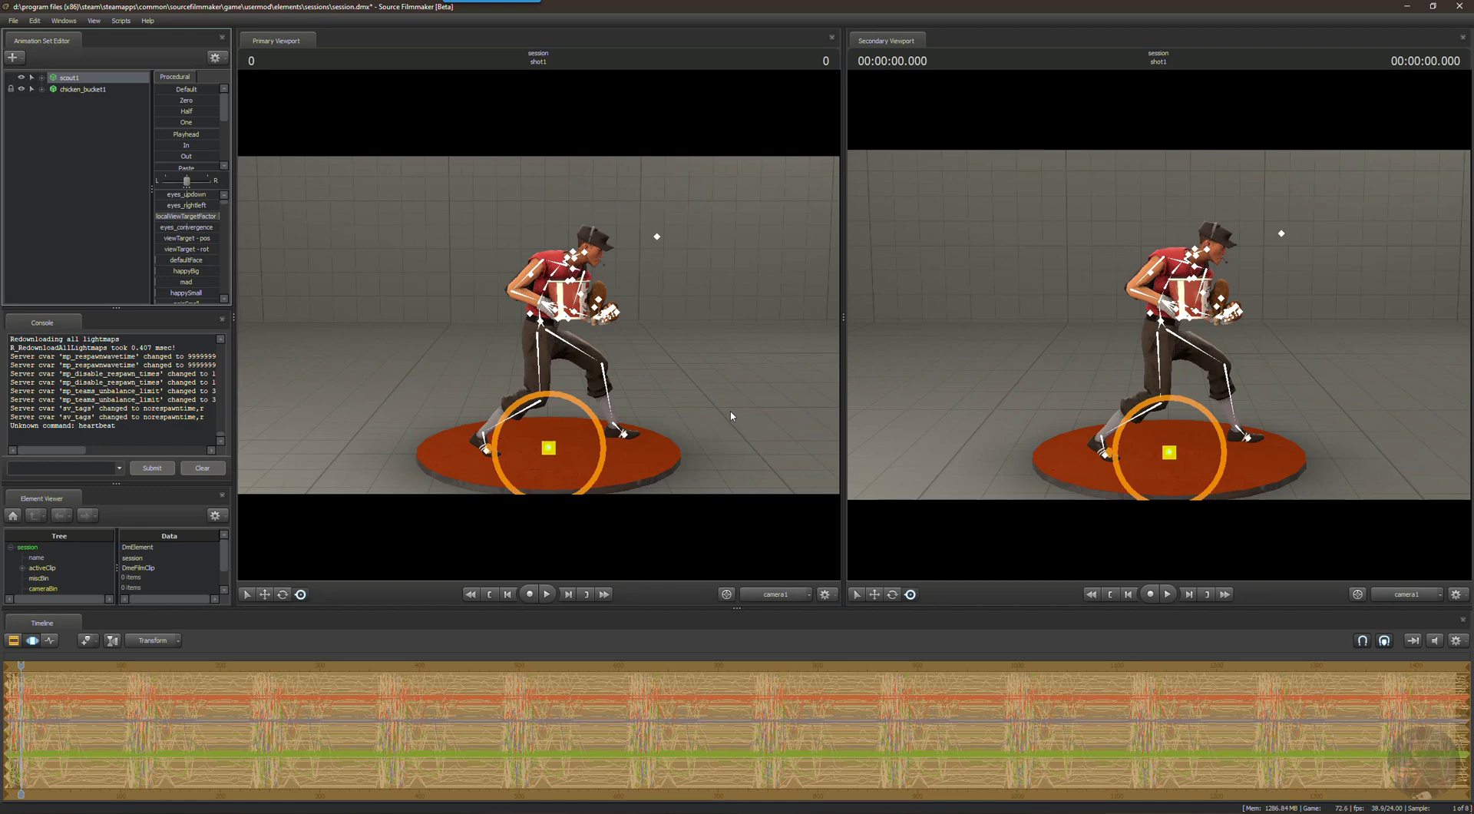
pyautogui.scroll(-3, 431, 710)
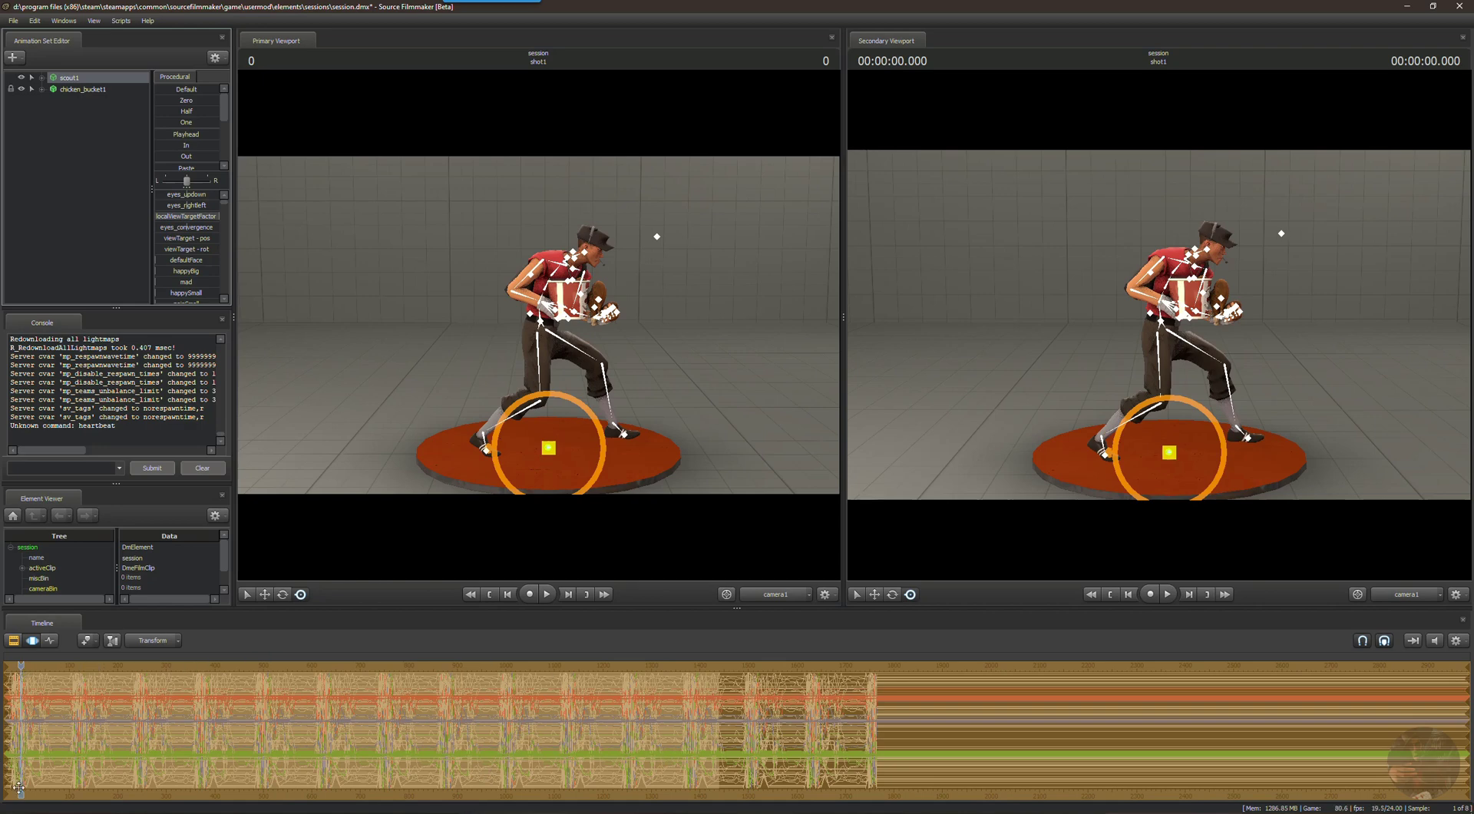
pyautogui.moveTo(19, 791); pyautogui.dragTo(387, 775, button='middle')
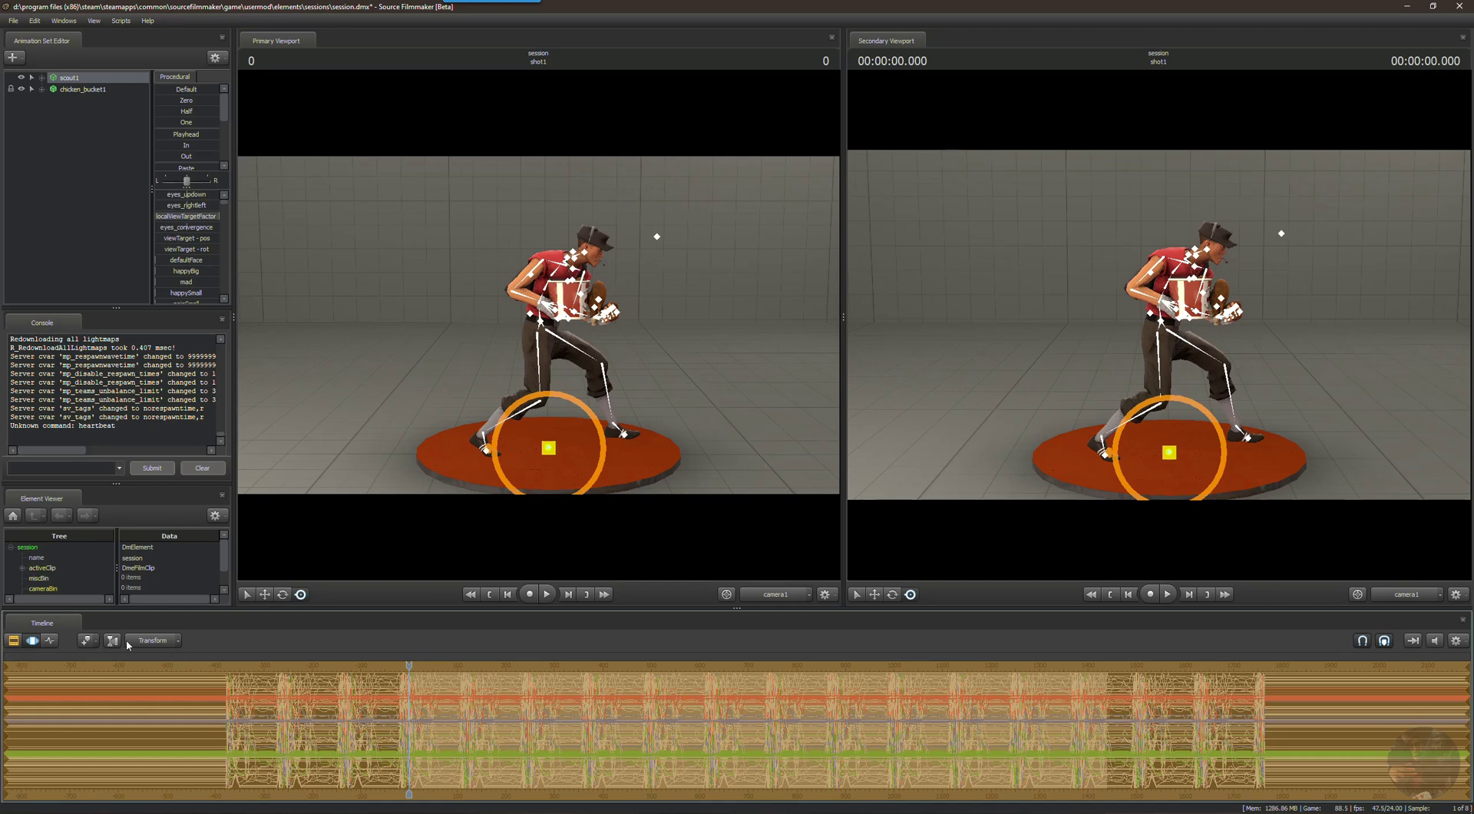
# Scrub to frame 2 in the Clip Editor to examine how the bucket follows the Scout, and select chicken_bucket1.
pyautogui.click(13, 641)
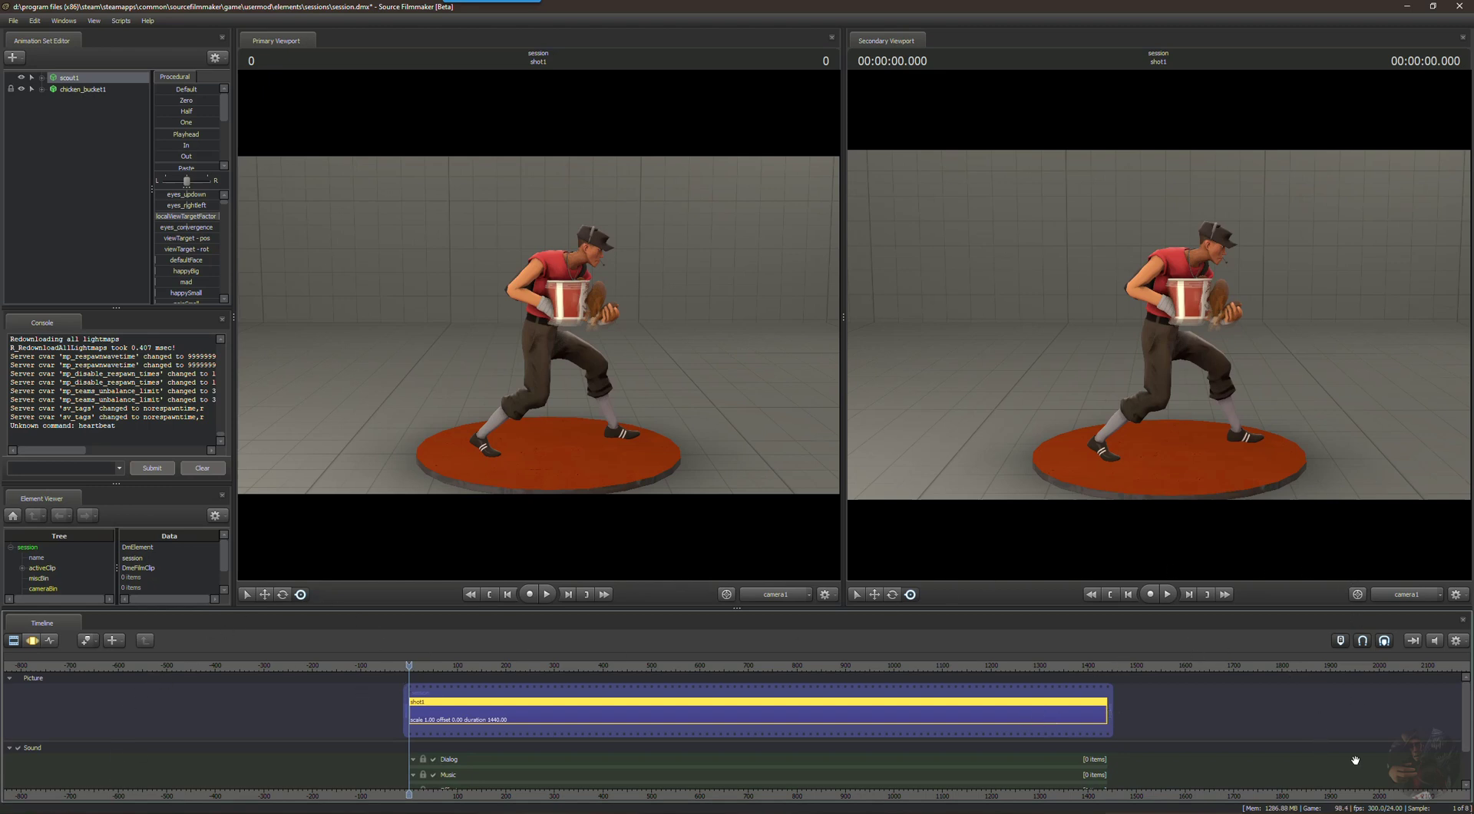
pyautogui.click(406, 667)
pyautogui.moveTo(406, 667)
pyautogui.mouseDown()
pyautogui.moveTo(543, 666)
pyautogui.moveTo(397, 667)
pyautogui.moveTo(409, 665)
pyautogui.mouseUp()
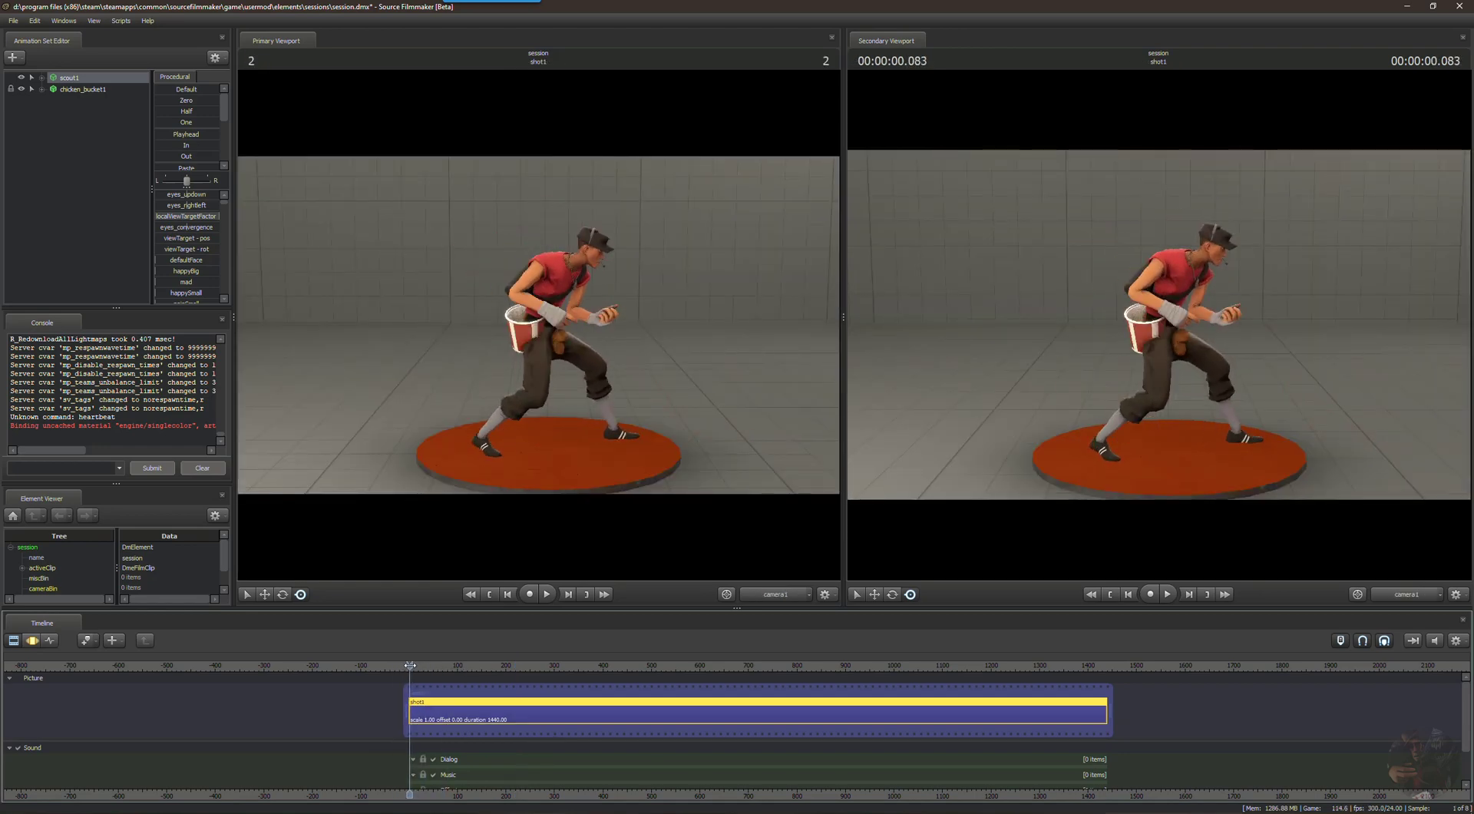
pyautogui.click(78, 91)
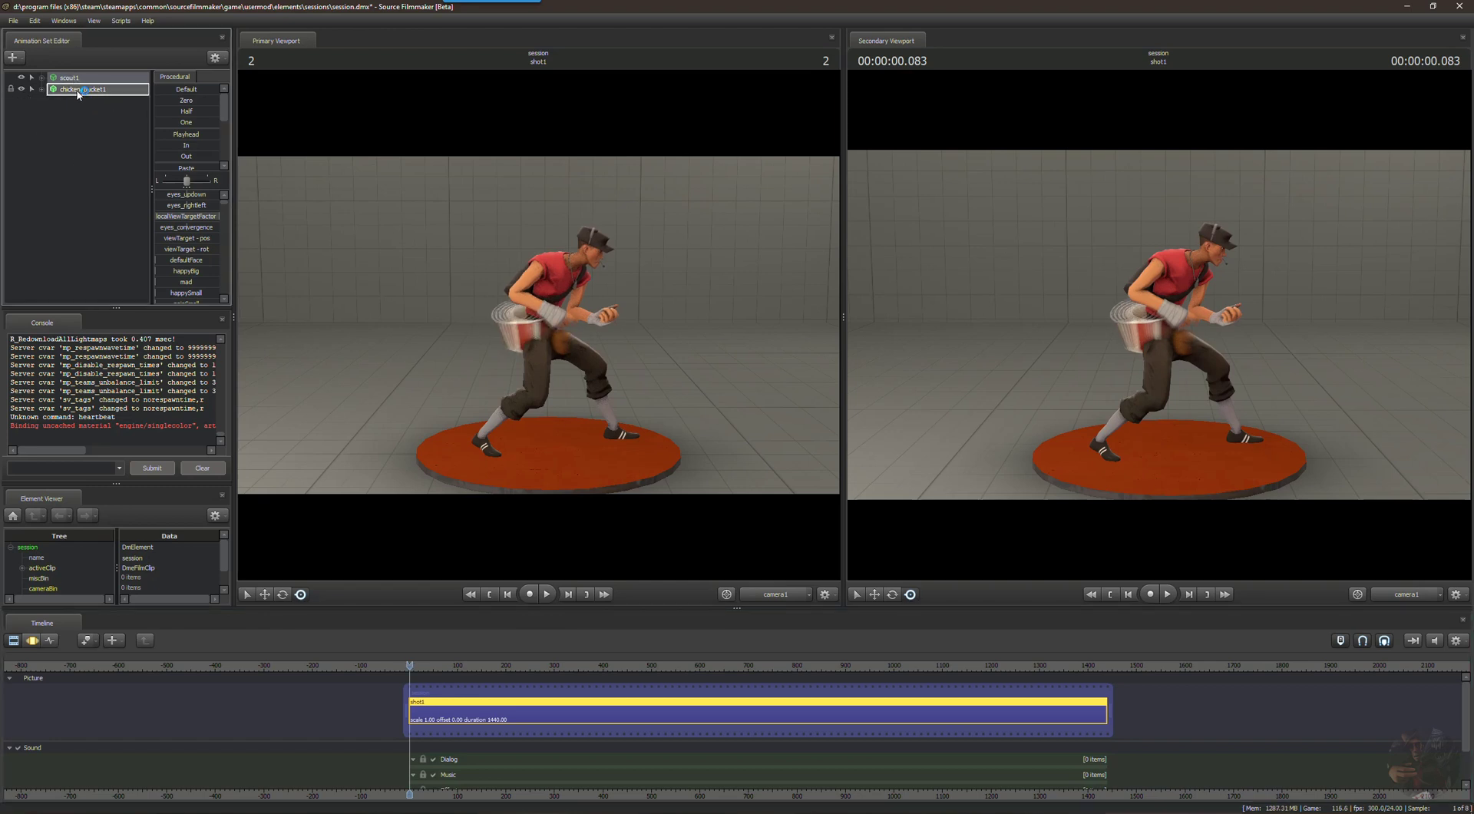
pyautogui.click(73, 90)
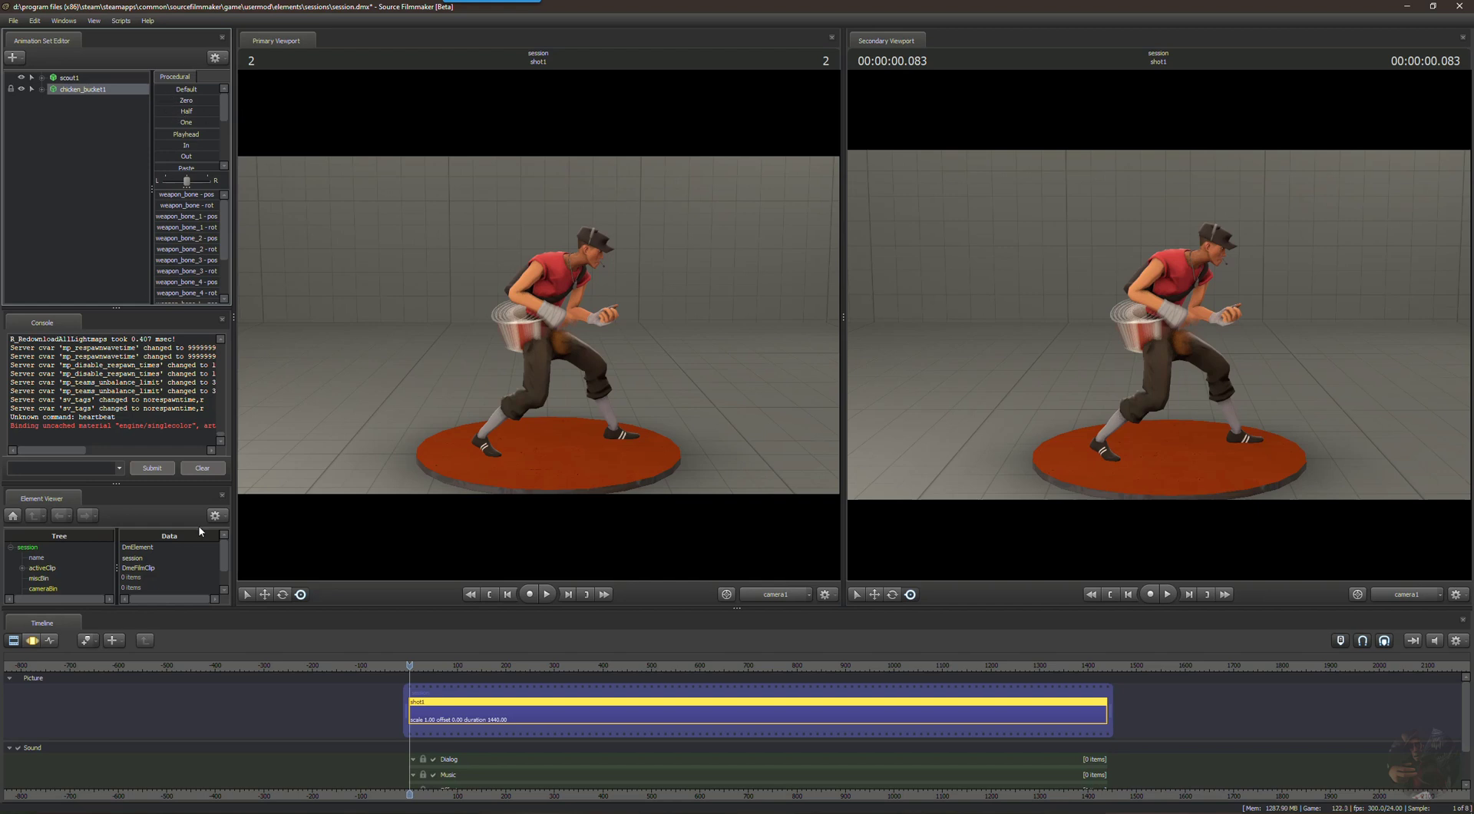
# Compare the scout1 and chicken_bucket1 animation data in the Motion Editor and play the shot to check the bucket's movement.
pyautogui.click(32, 641)
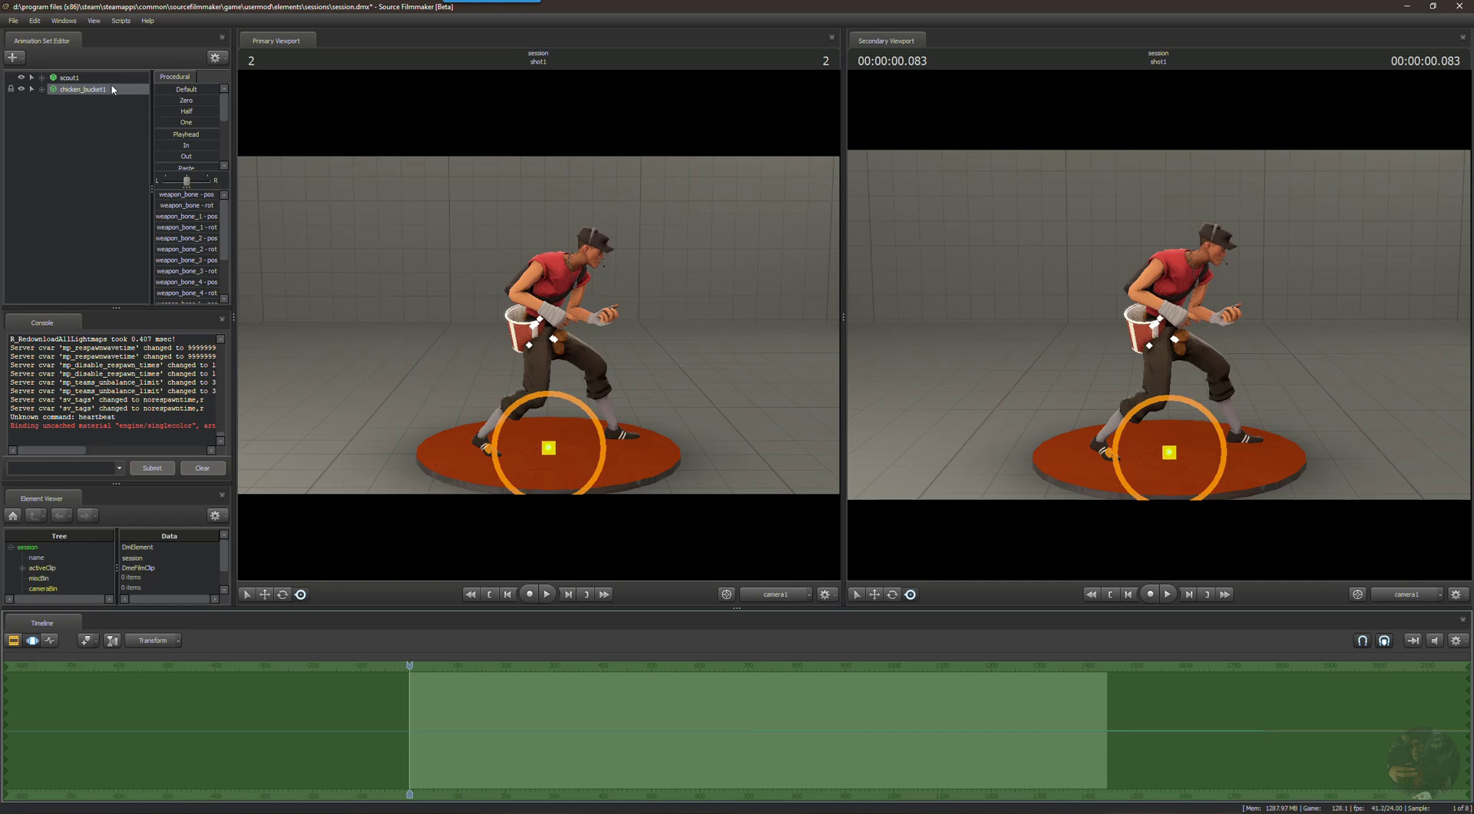
pyautogui.click(71, 77)
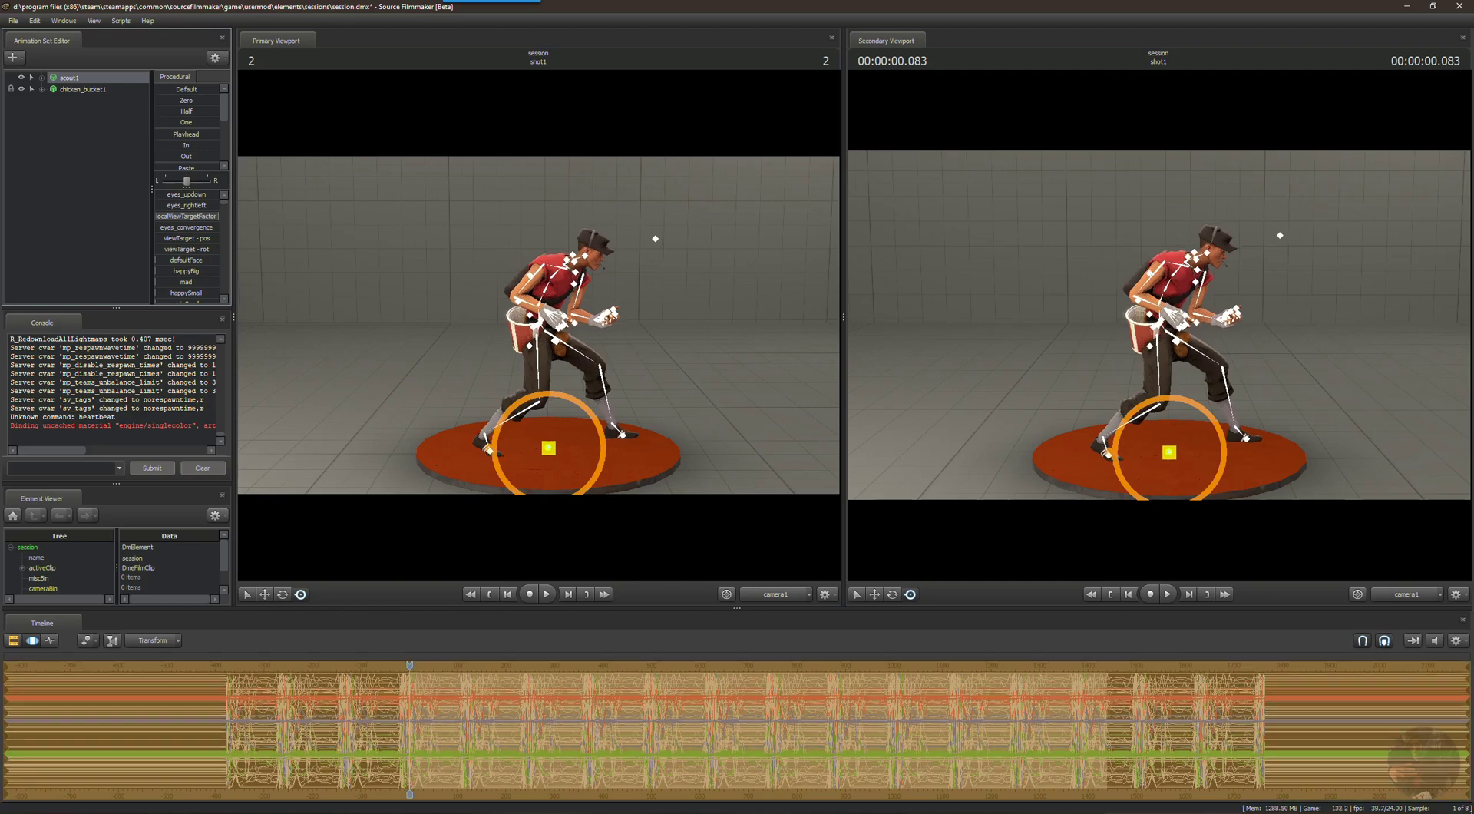
pyautogui.click(71, 89)
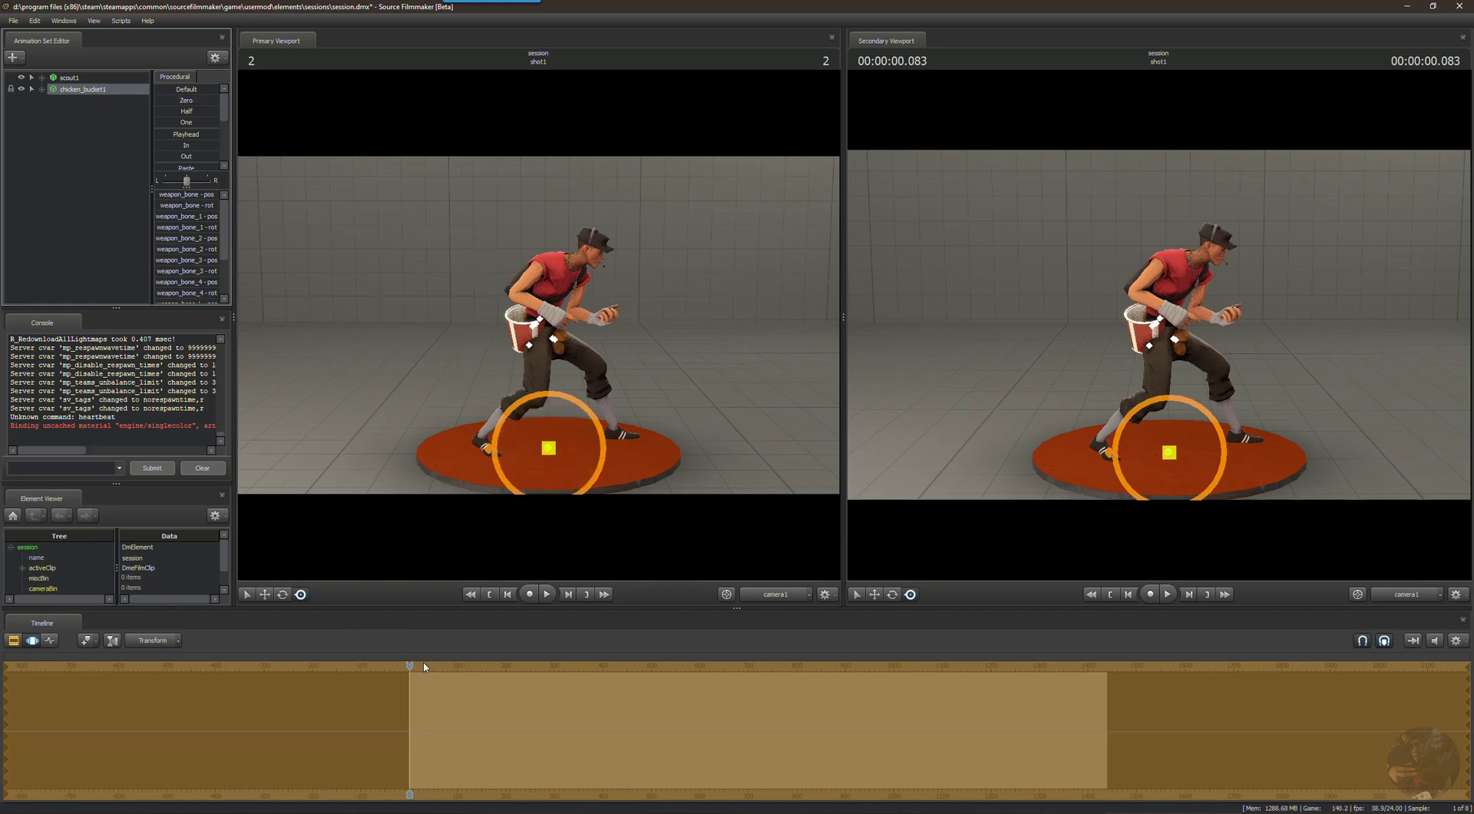
pyautogui.moveTo(409, 665)
pyautogui.mouseDown()
pyautogui.moveTo(578, 667)
pyautogui.moveTo(361, 660)
pyautogui.moveTo(384, 660)
pyautogui.mouseUp()
pyautogui.press('space')
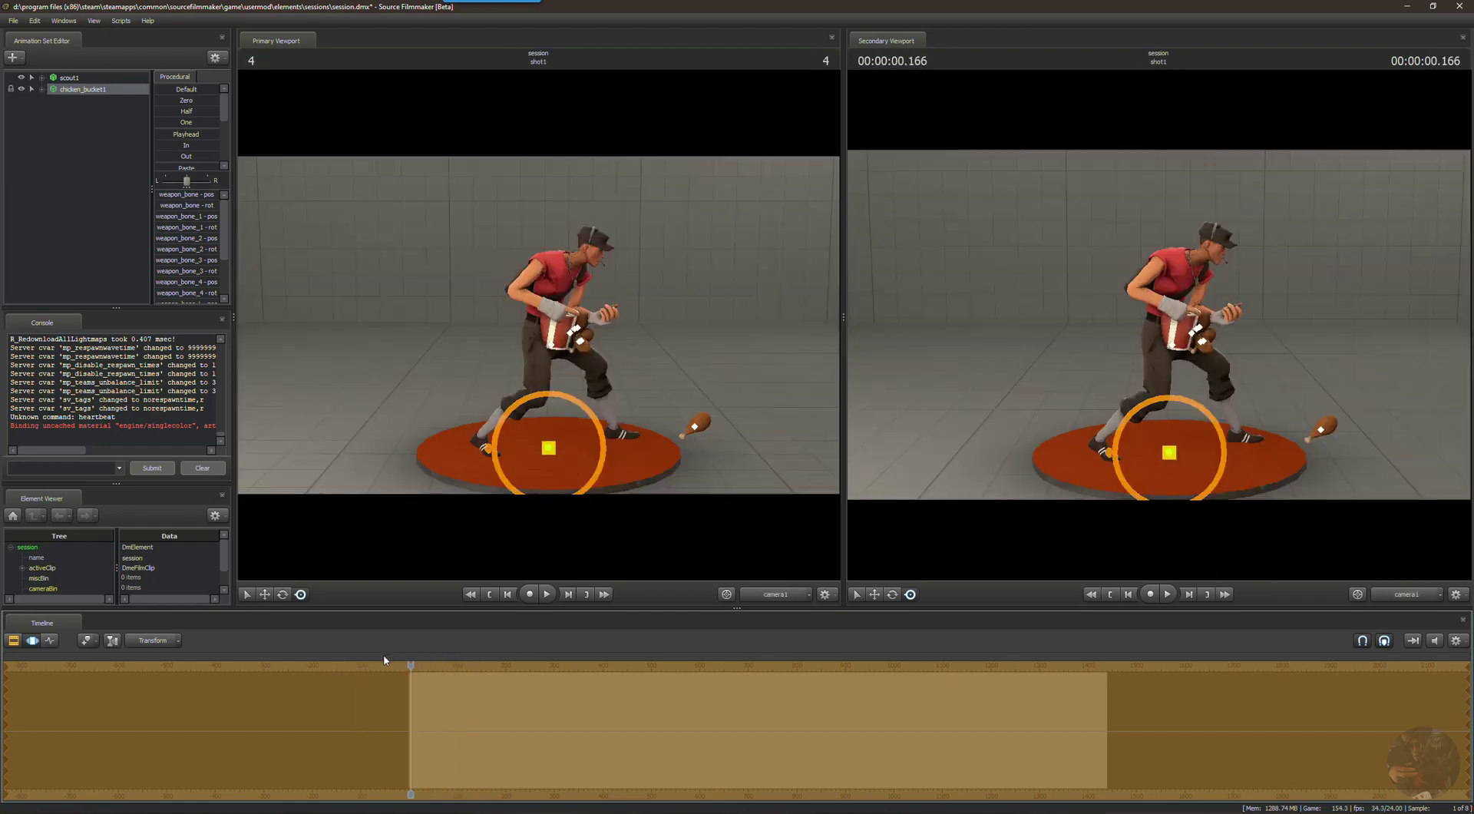
# Quit Source Filmmaker without saving, relaunch it from Steam, and dismiss the resolution warning.
pyautogui.click(1458, 8)
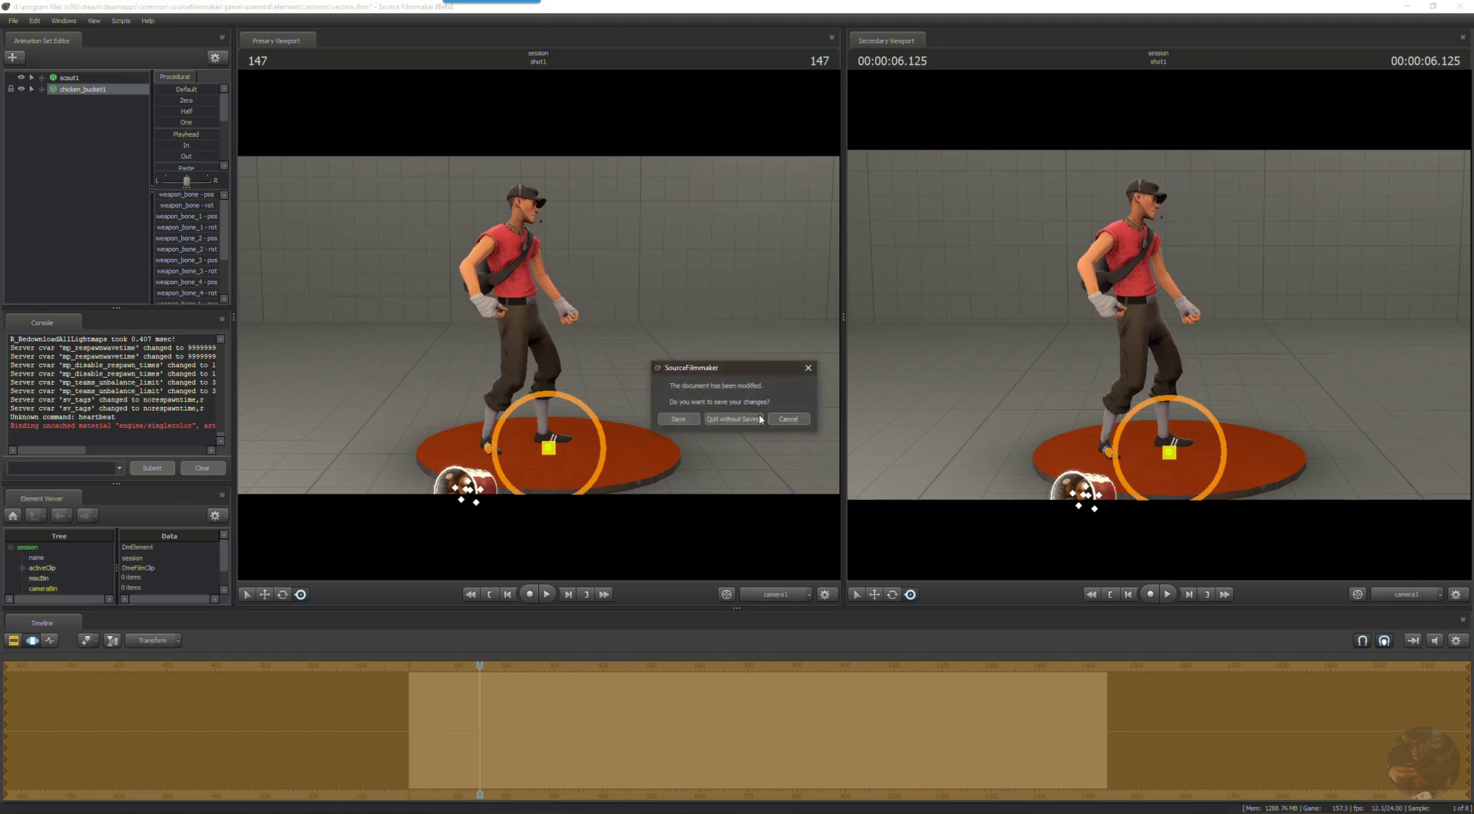
pyautogui.click(746, 420)
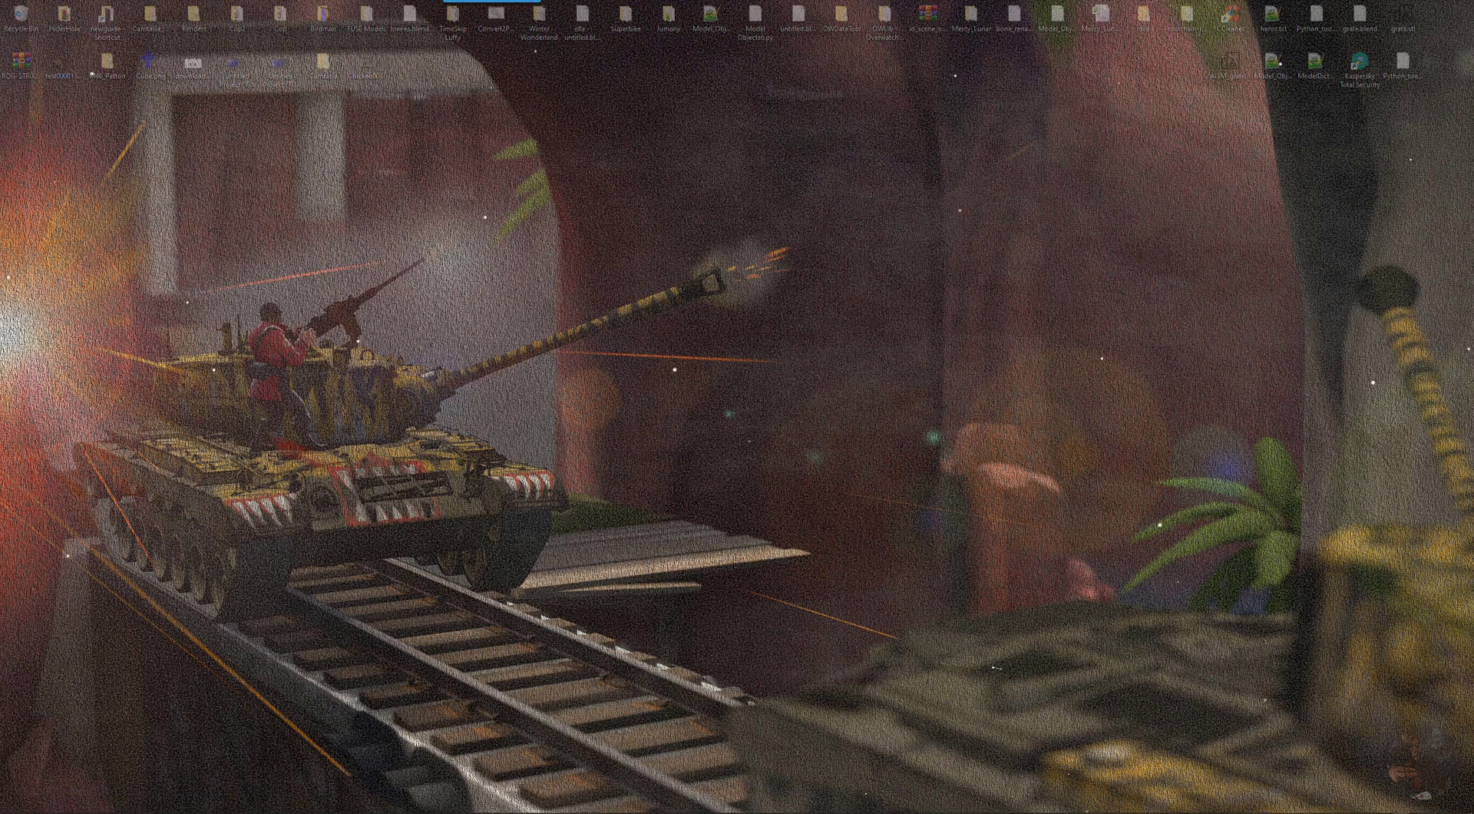
pyautogui.rightClick(1393, 743)
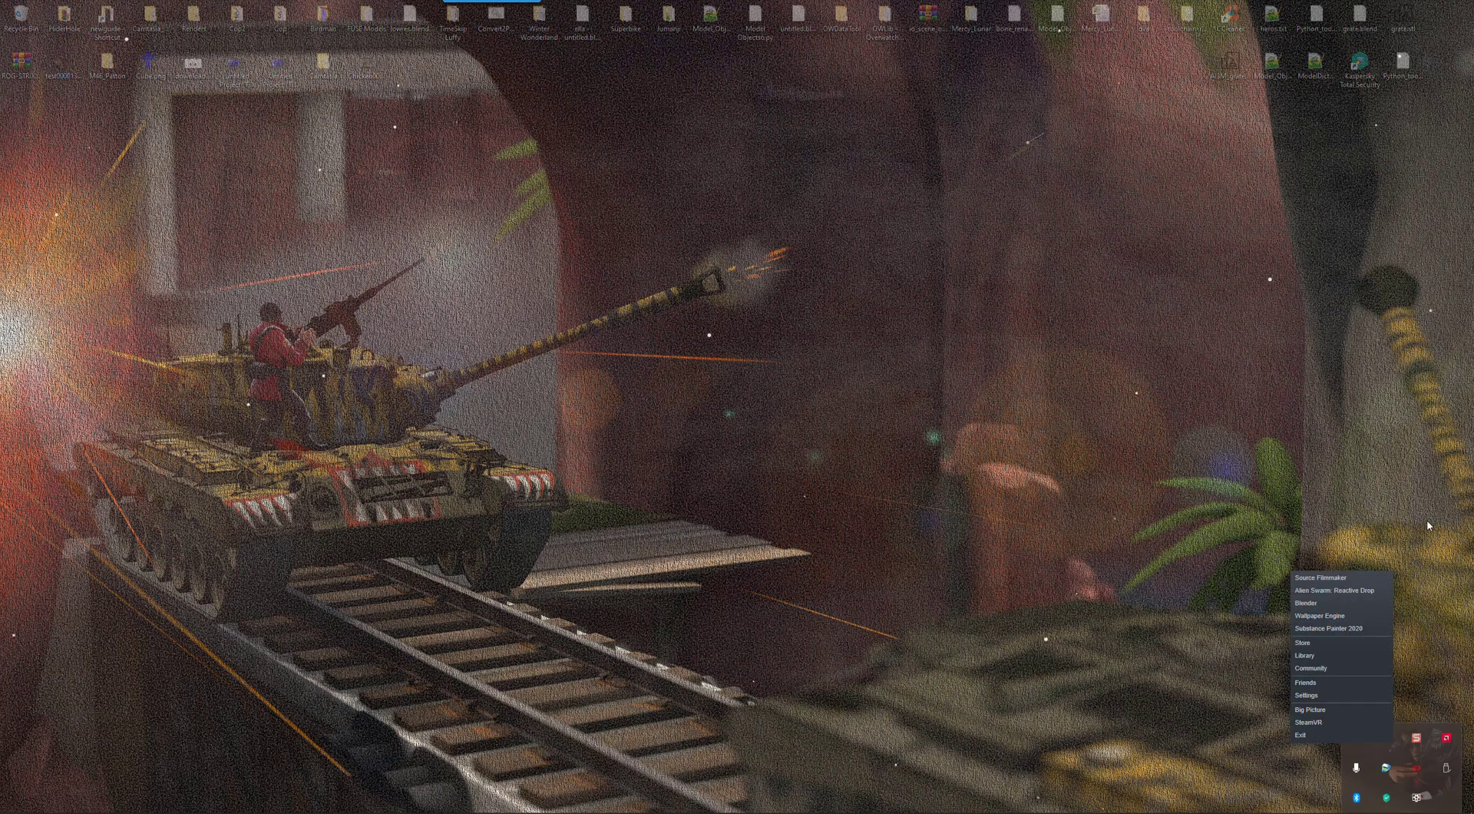
pyautogui.click(1329, 578)
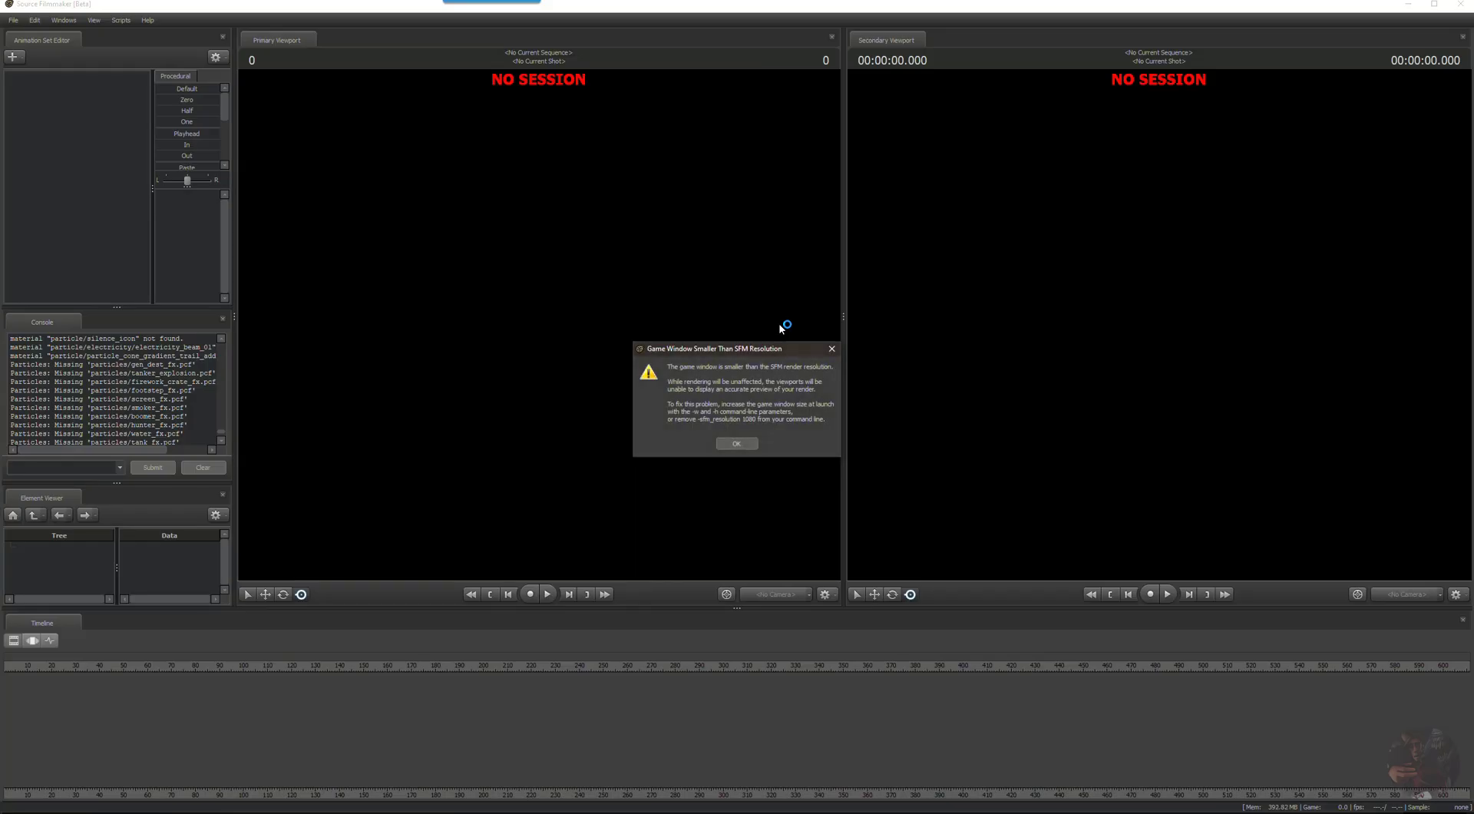
pyautogui.click(741, 445)
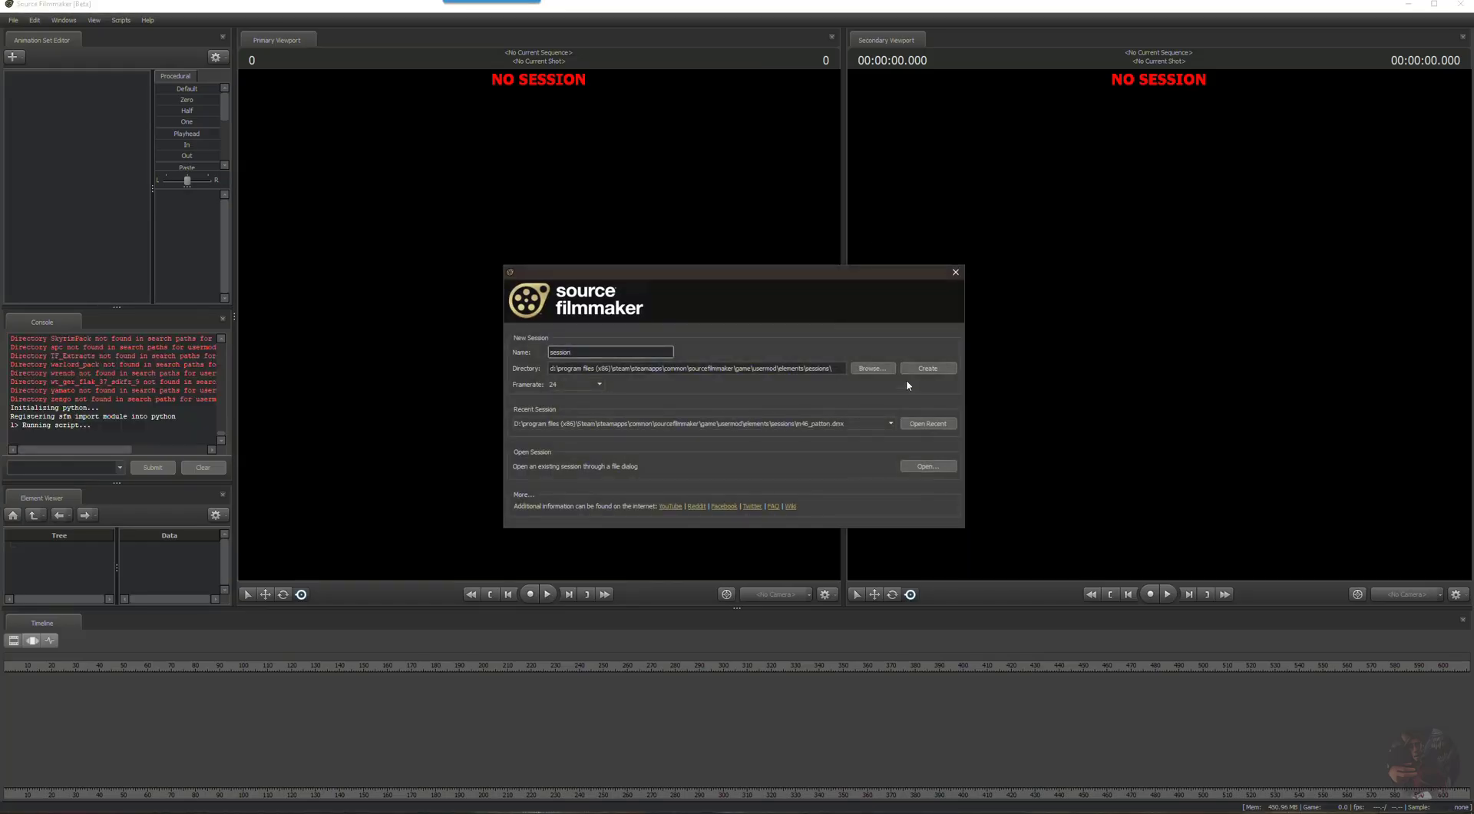
# Create a new 24 fps session named session and load the stage.bsp map.
pyautogui.click(926, 369)
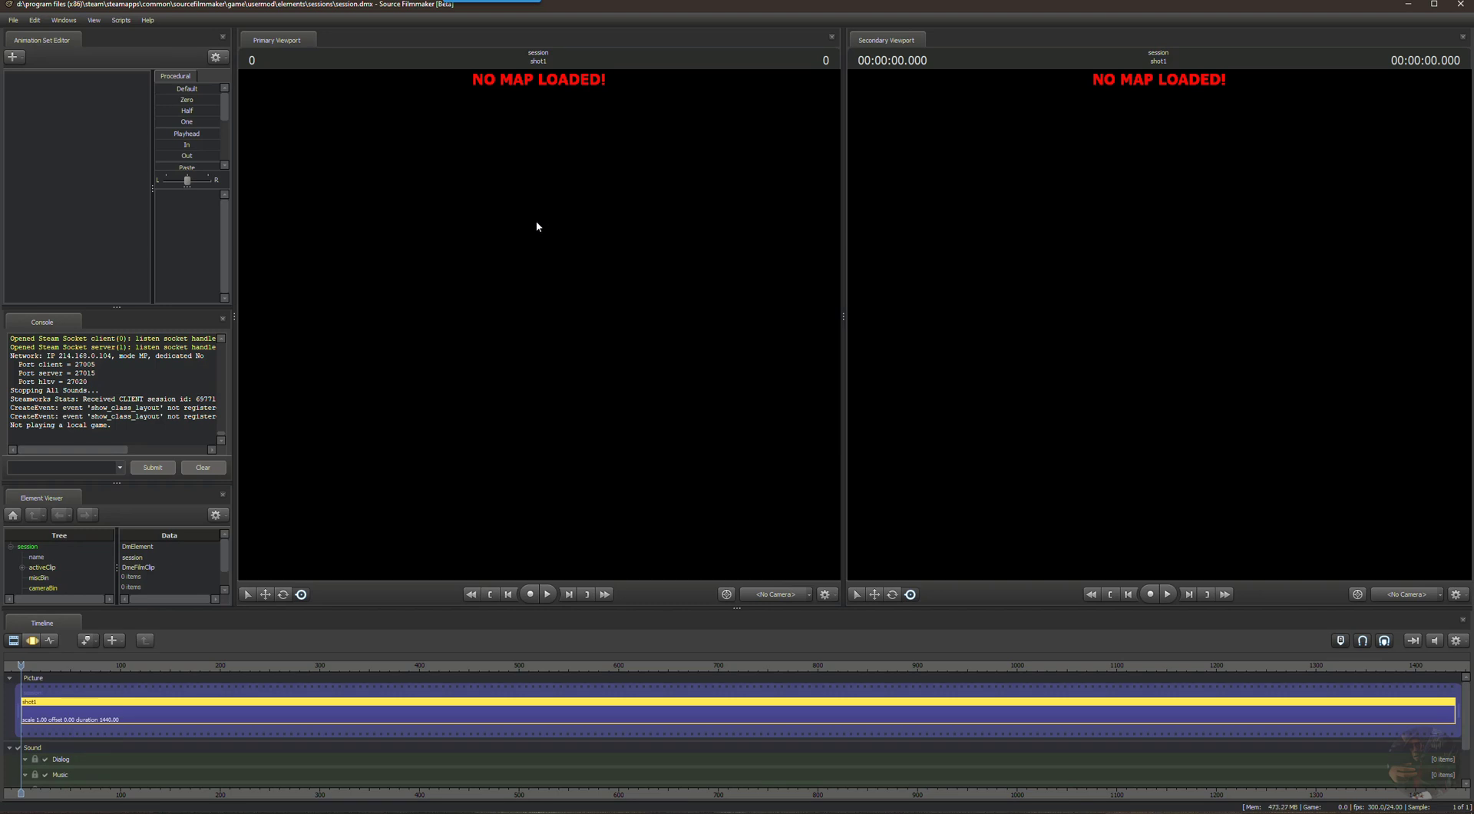
pyautogui.click(797, 473)
pyautogui.rightClick(453, 174)
pyautogui.click(485, 275)
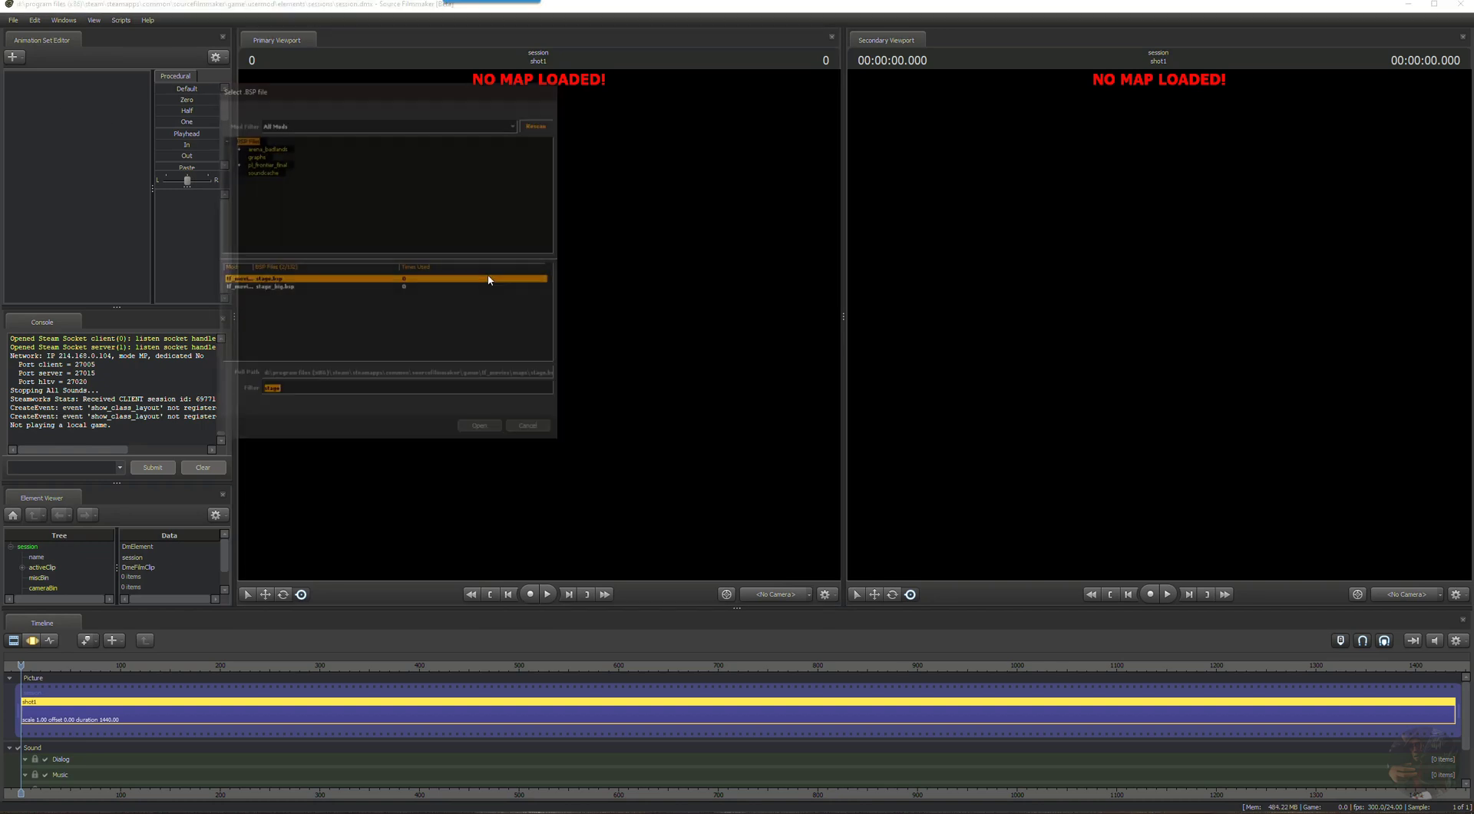
pyautogui.click(492, 428)
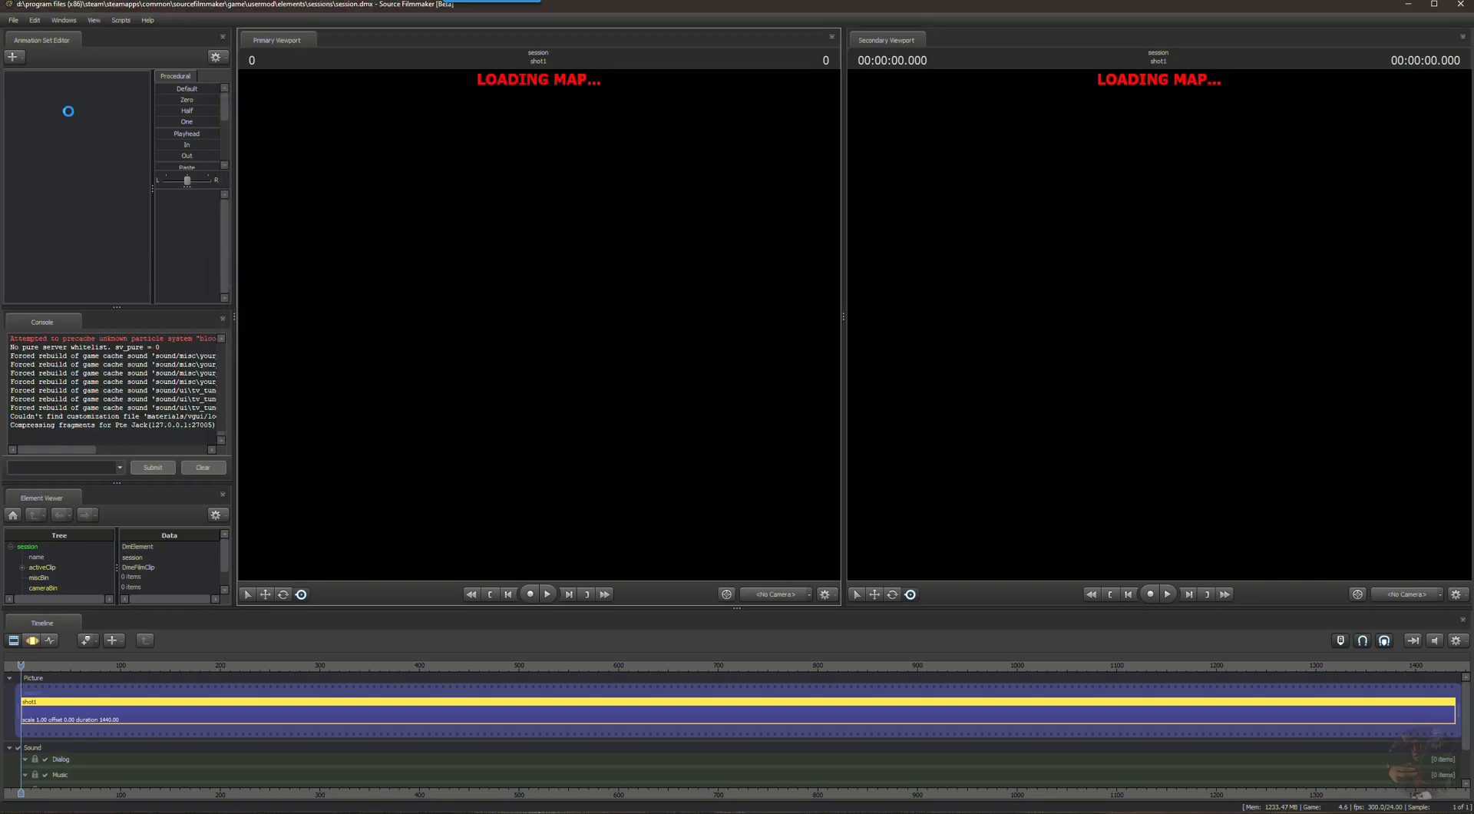
# Add an animation set for a new model using player\scout.mdl from tf2_extracts.
pyautogui.rightClick(76, 109)
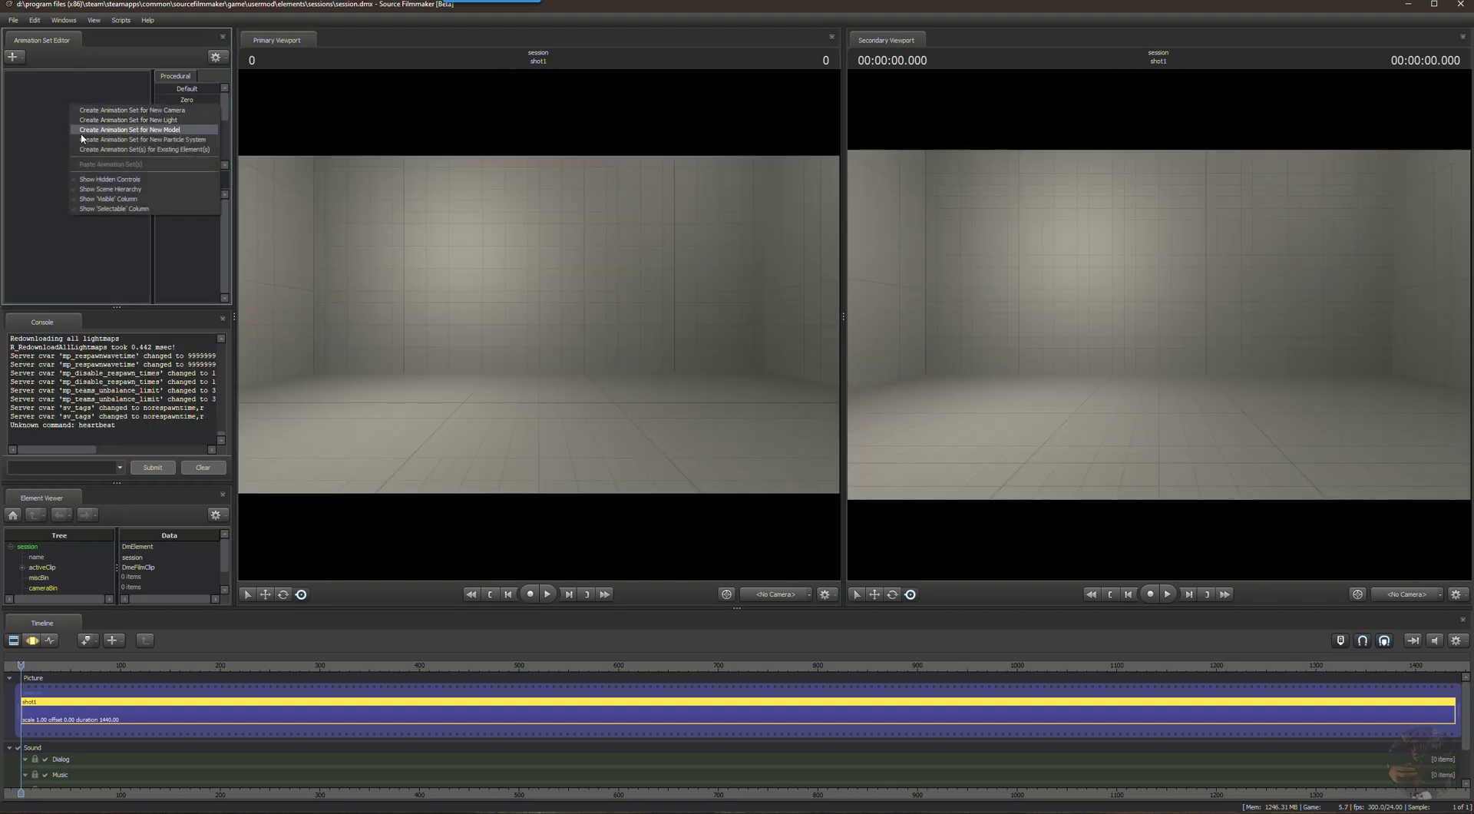
pyautogui.click(84, 130)
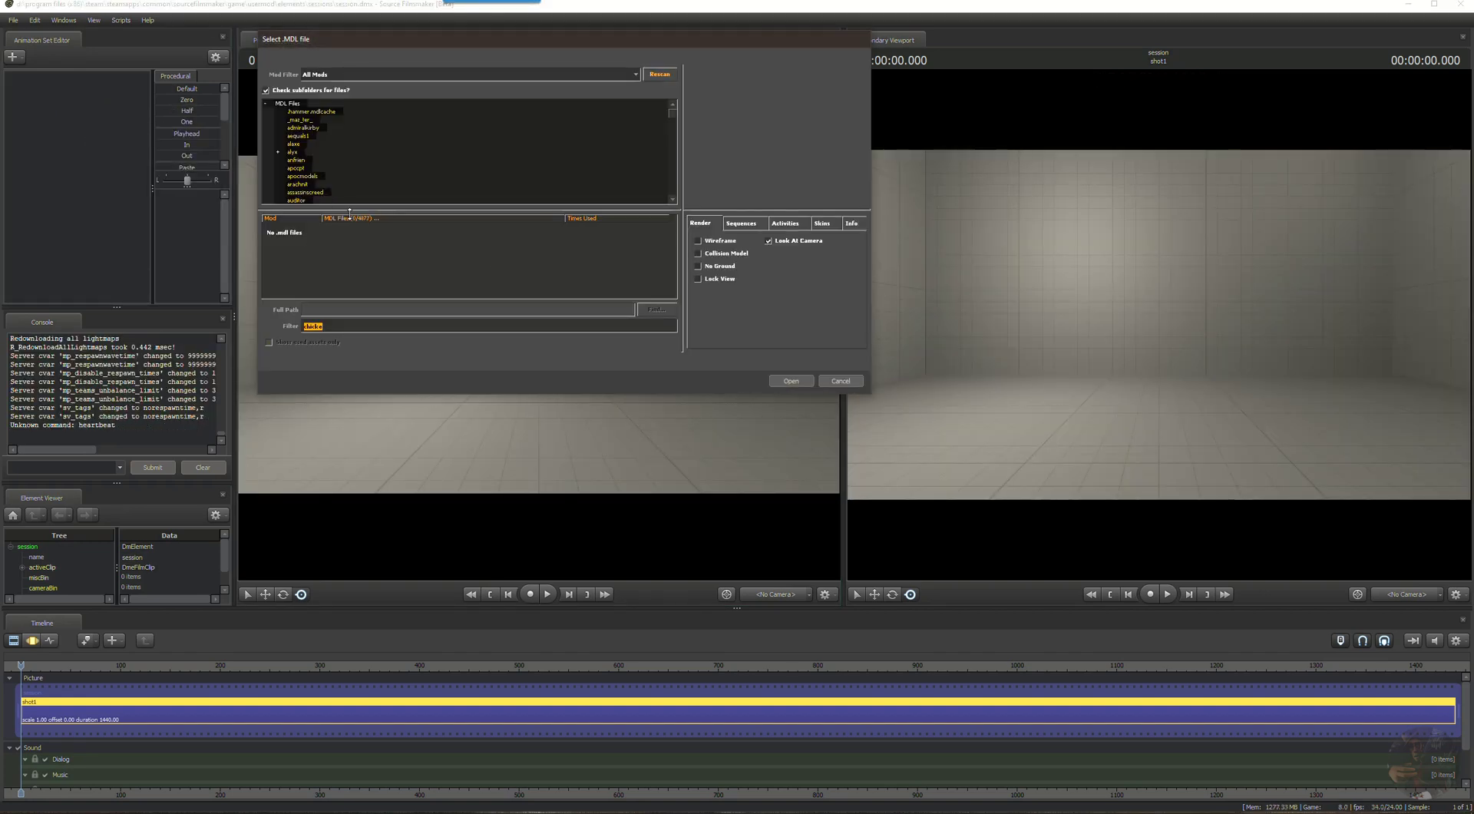
pyautogui.write('playe')
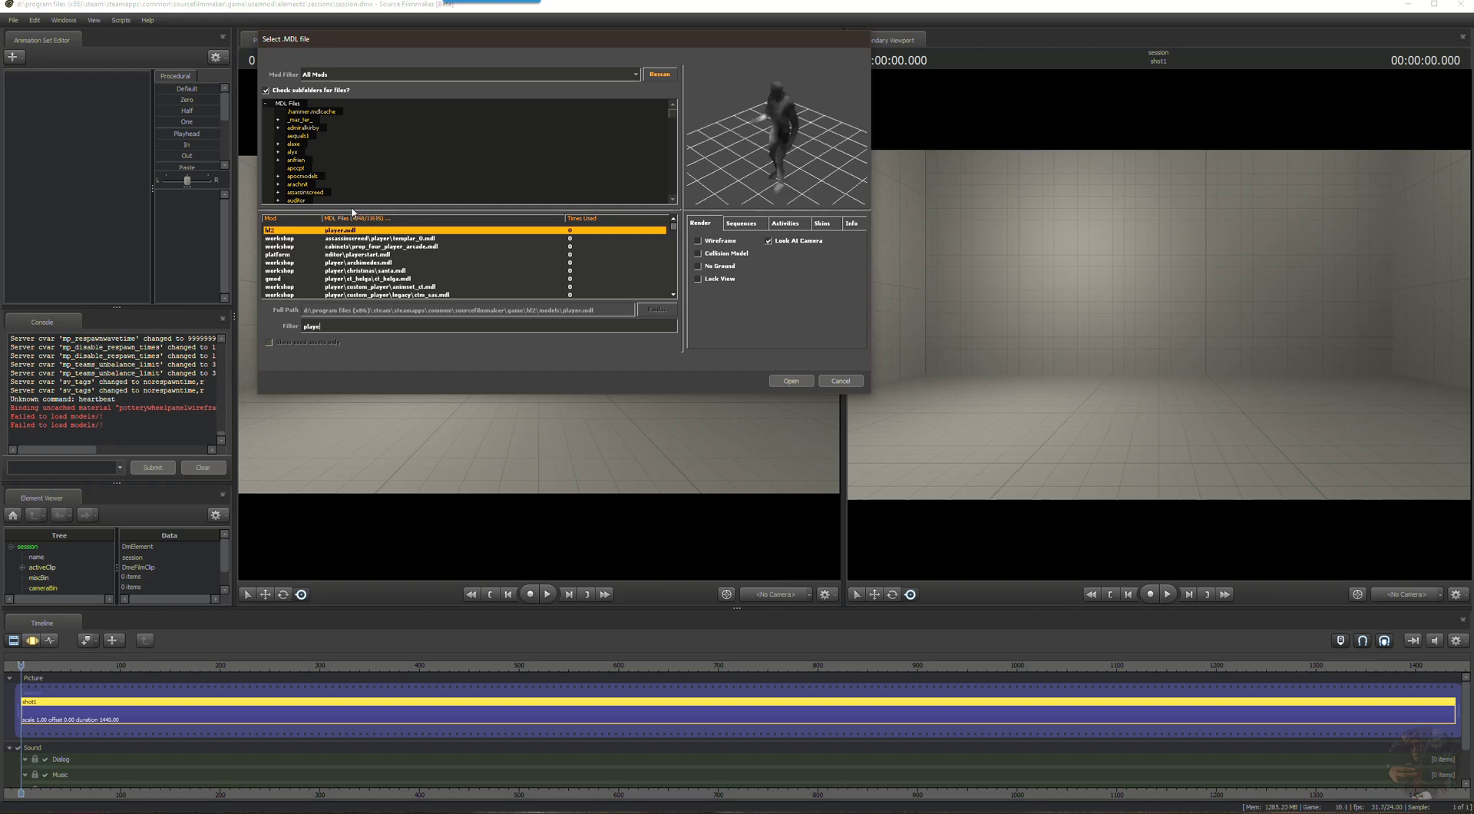
pyautogui.write('r\\scout')
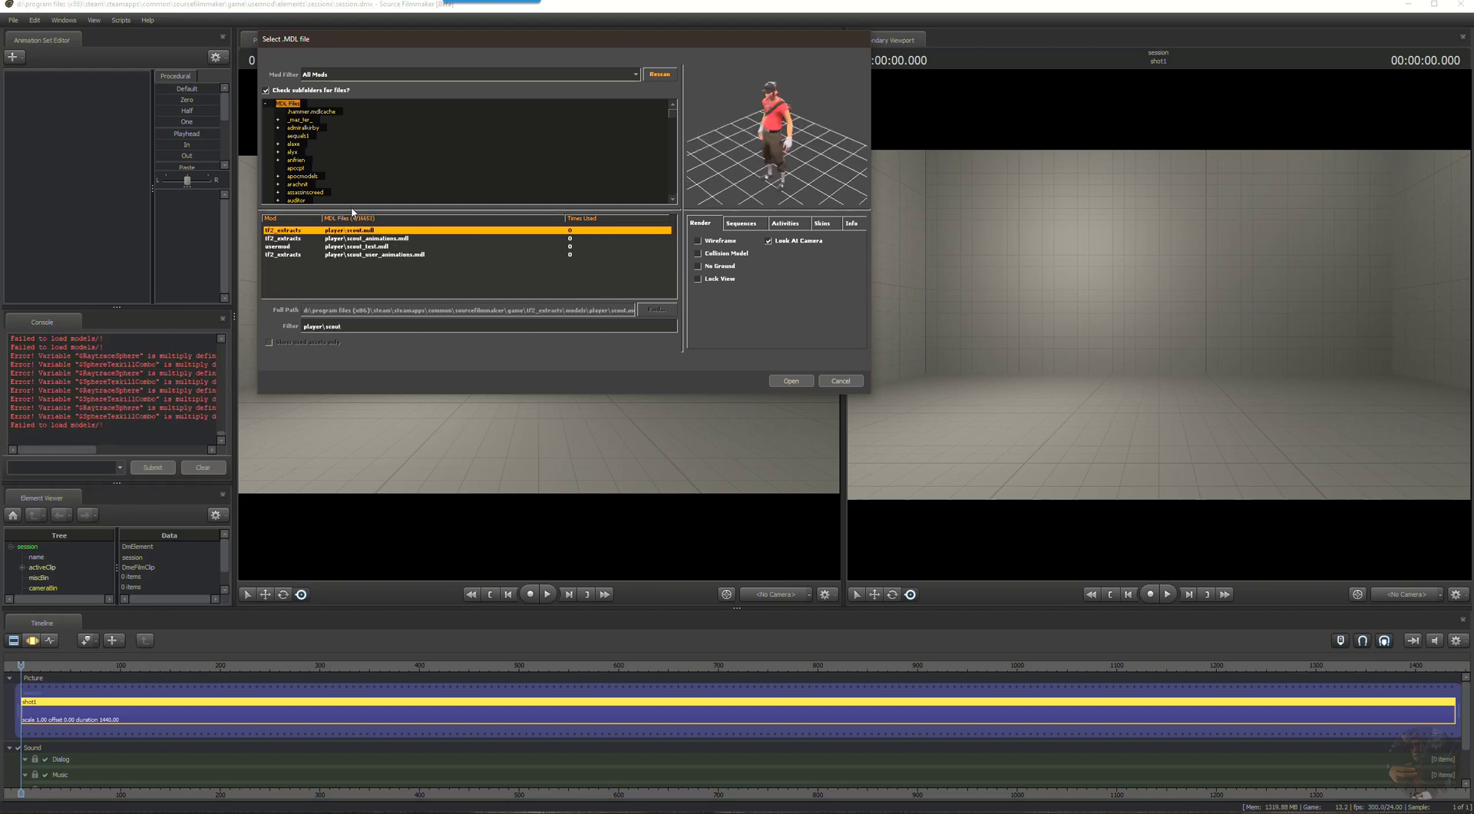
pyautogui.press('Return')
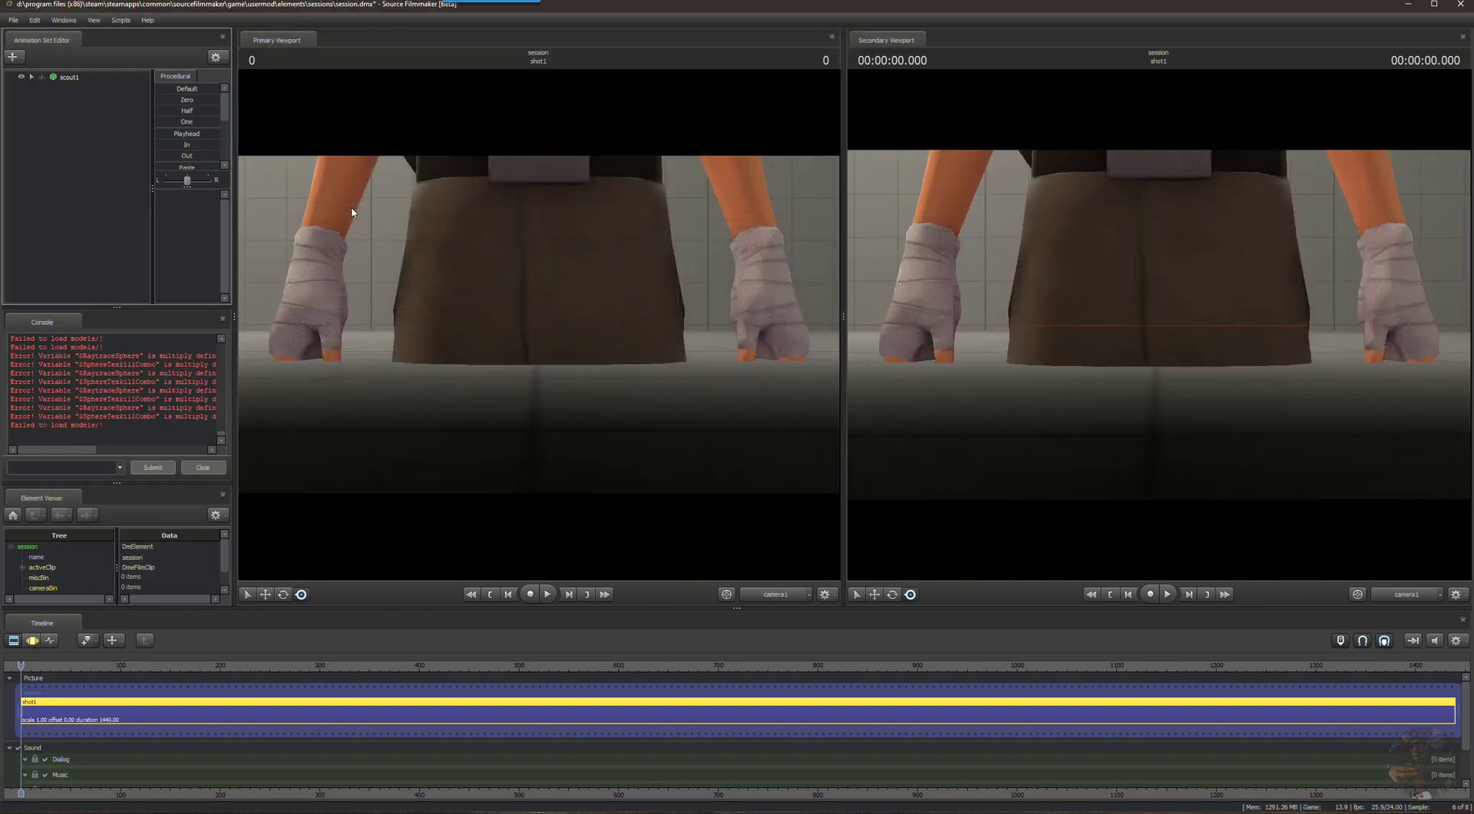
# Reset the Scout's rootTransform position to its default in the Motion Editor, and collapse scout1's controls.
pyautogui.press('s')
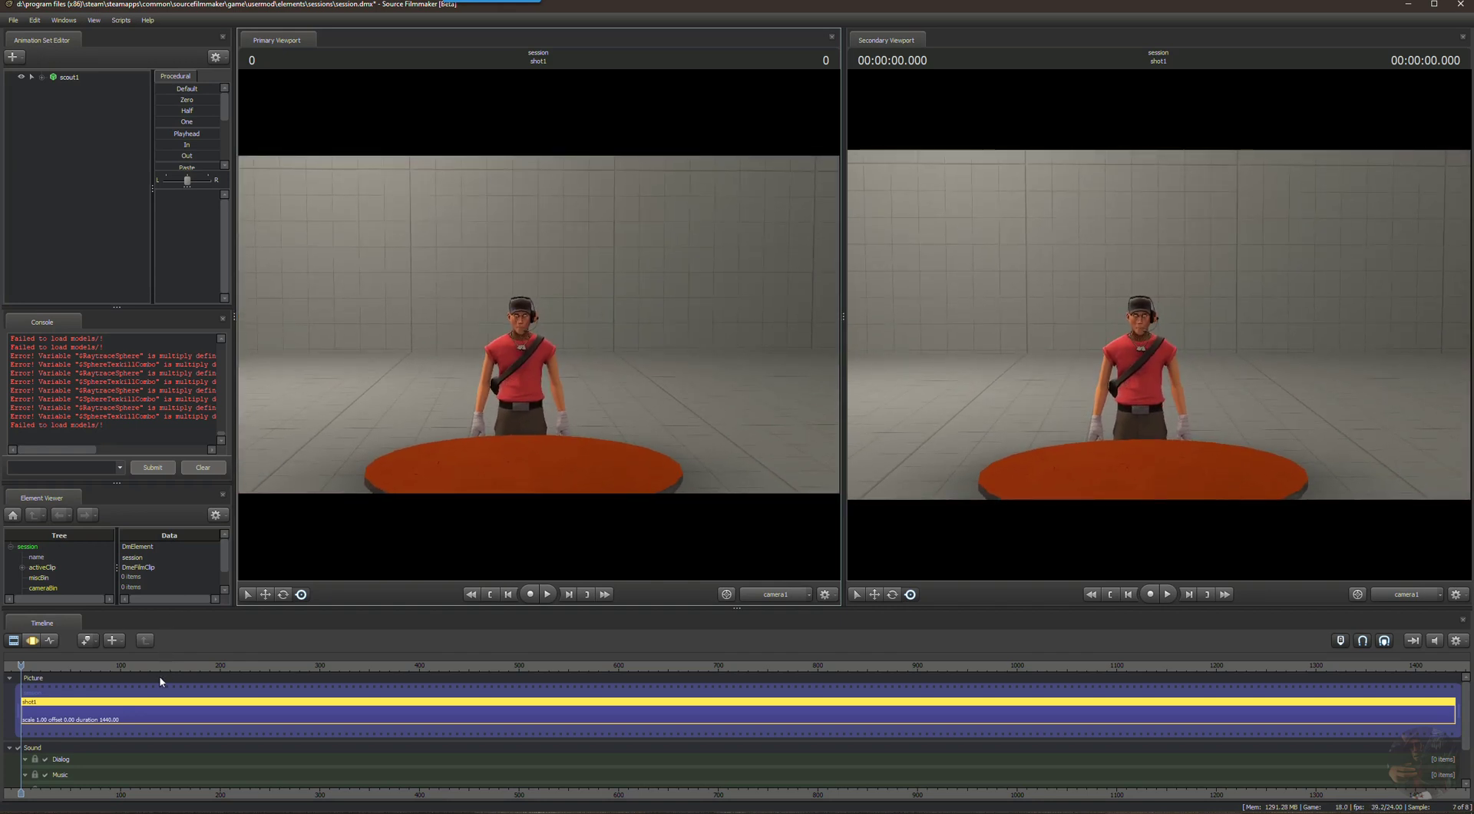
pyautogui.click(32, 640)
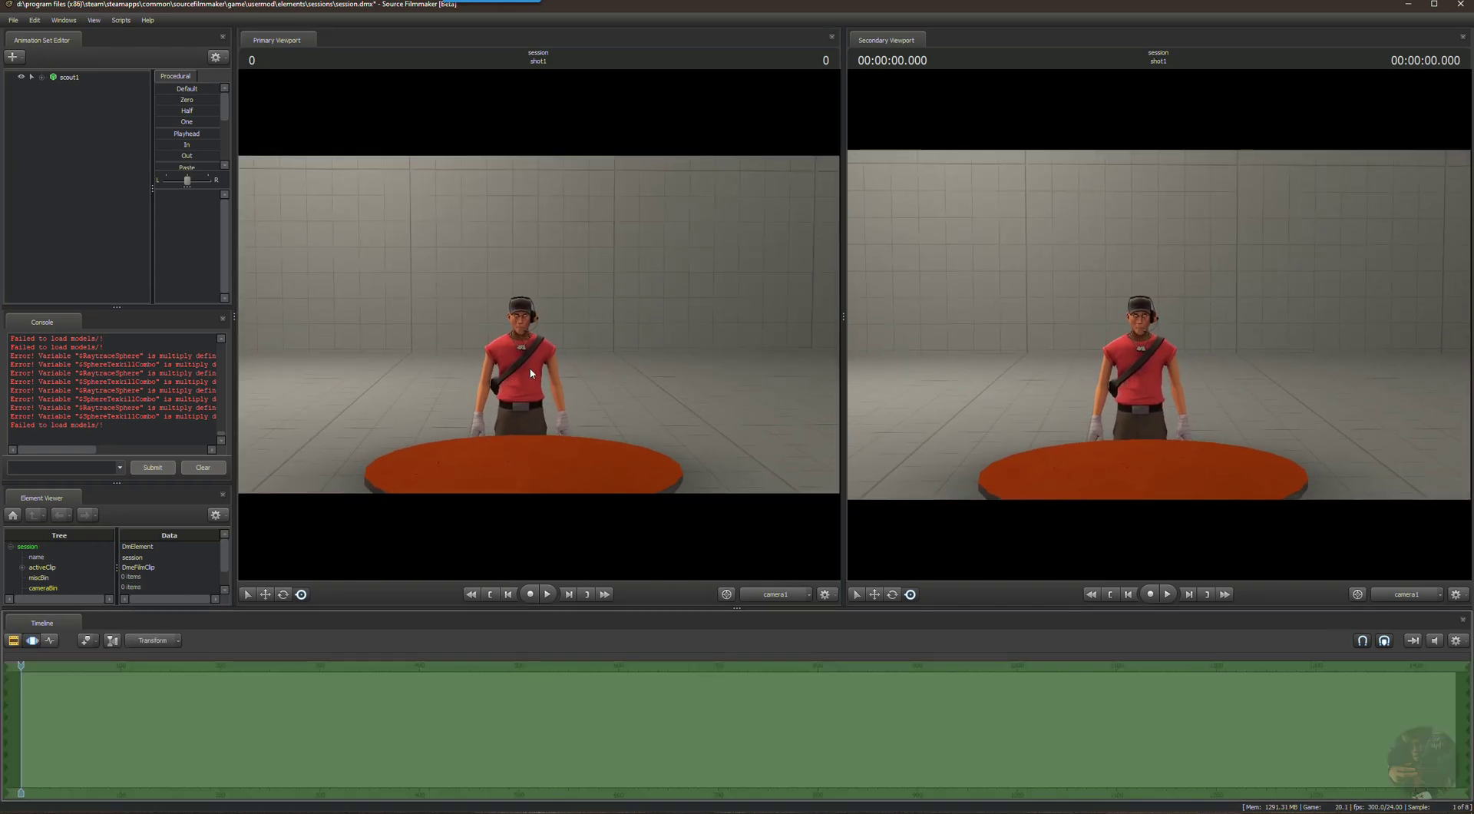
pyautogui.click(41, 77)
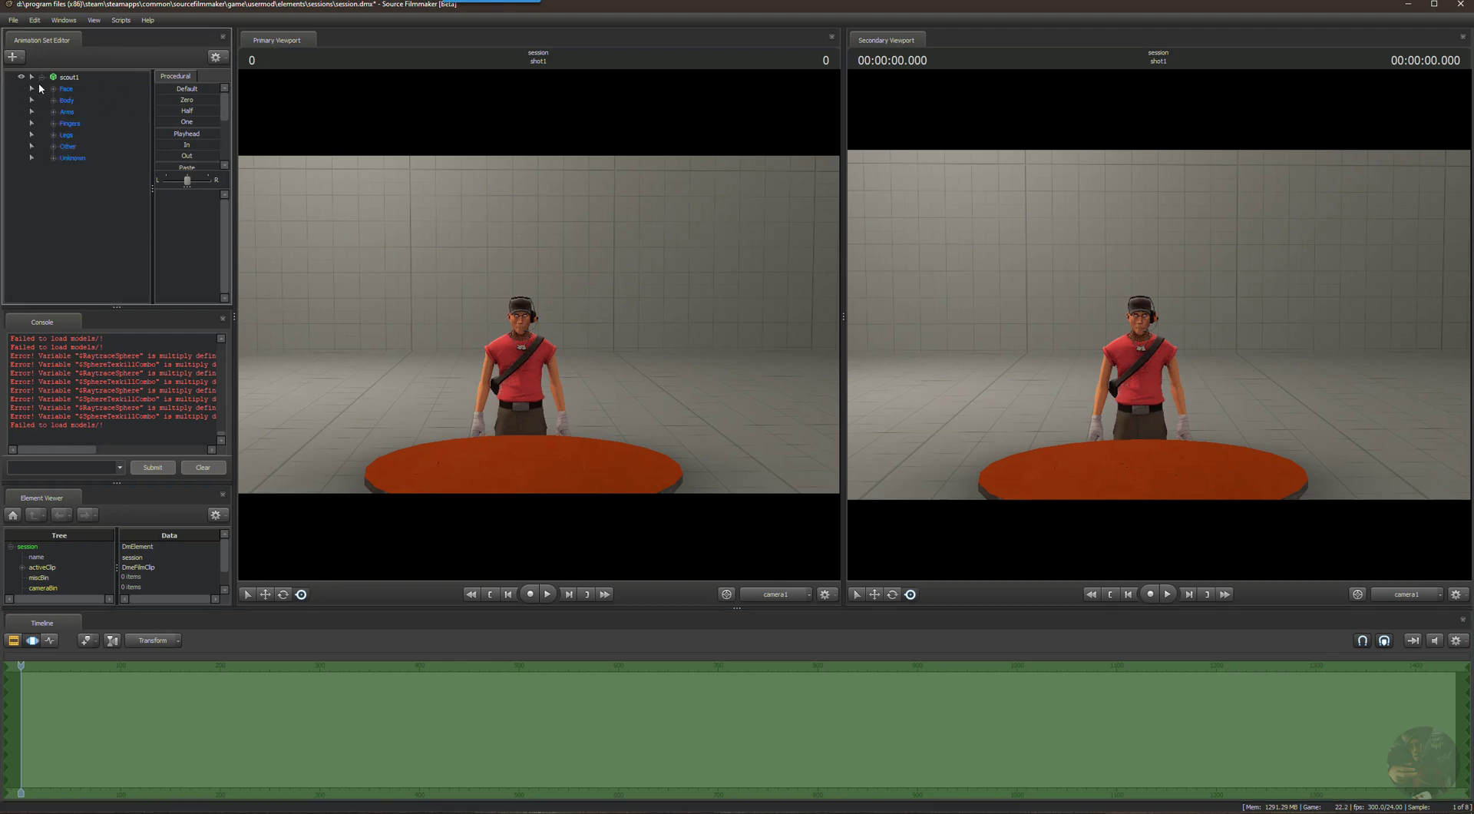
pyautogui.click(48, 100)
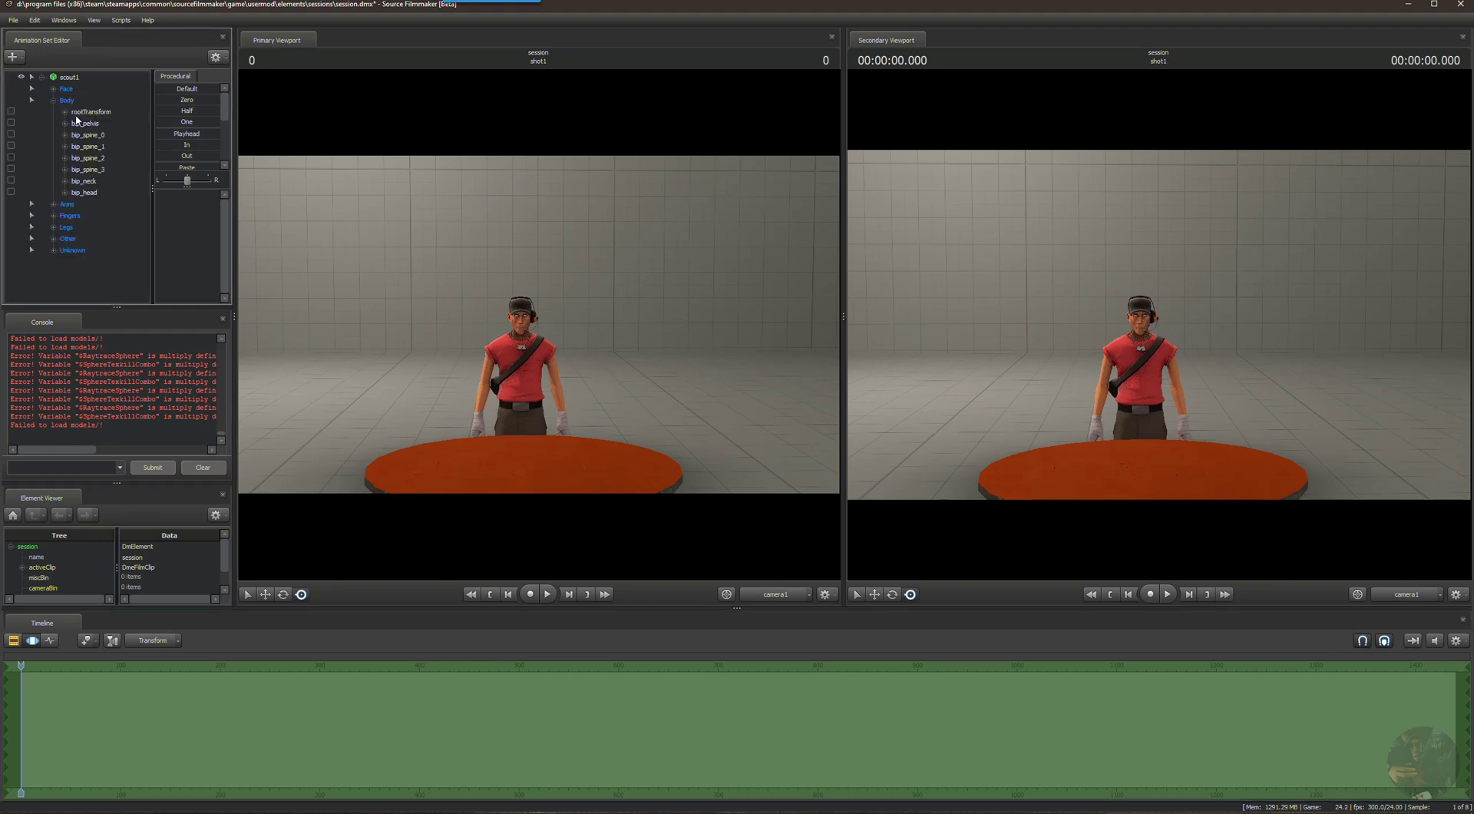
pyautogui.click(89, 124)
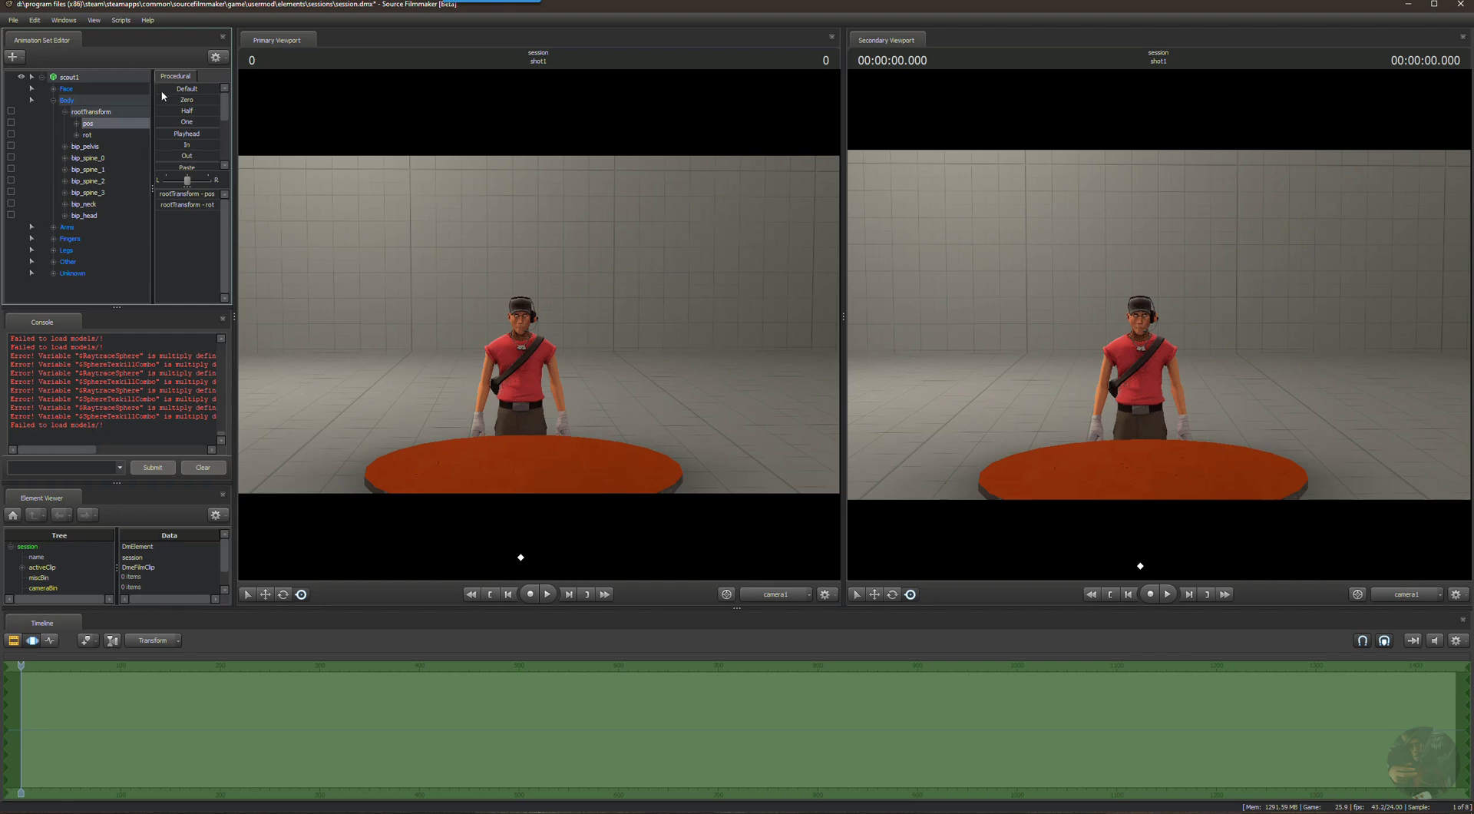
pyautogui.moveTo(165, 89); pyautogui.dragTo(327, 101)
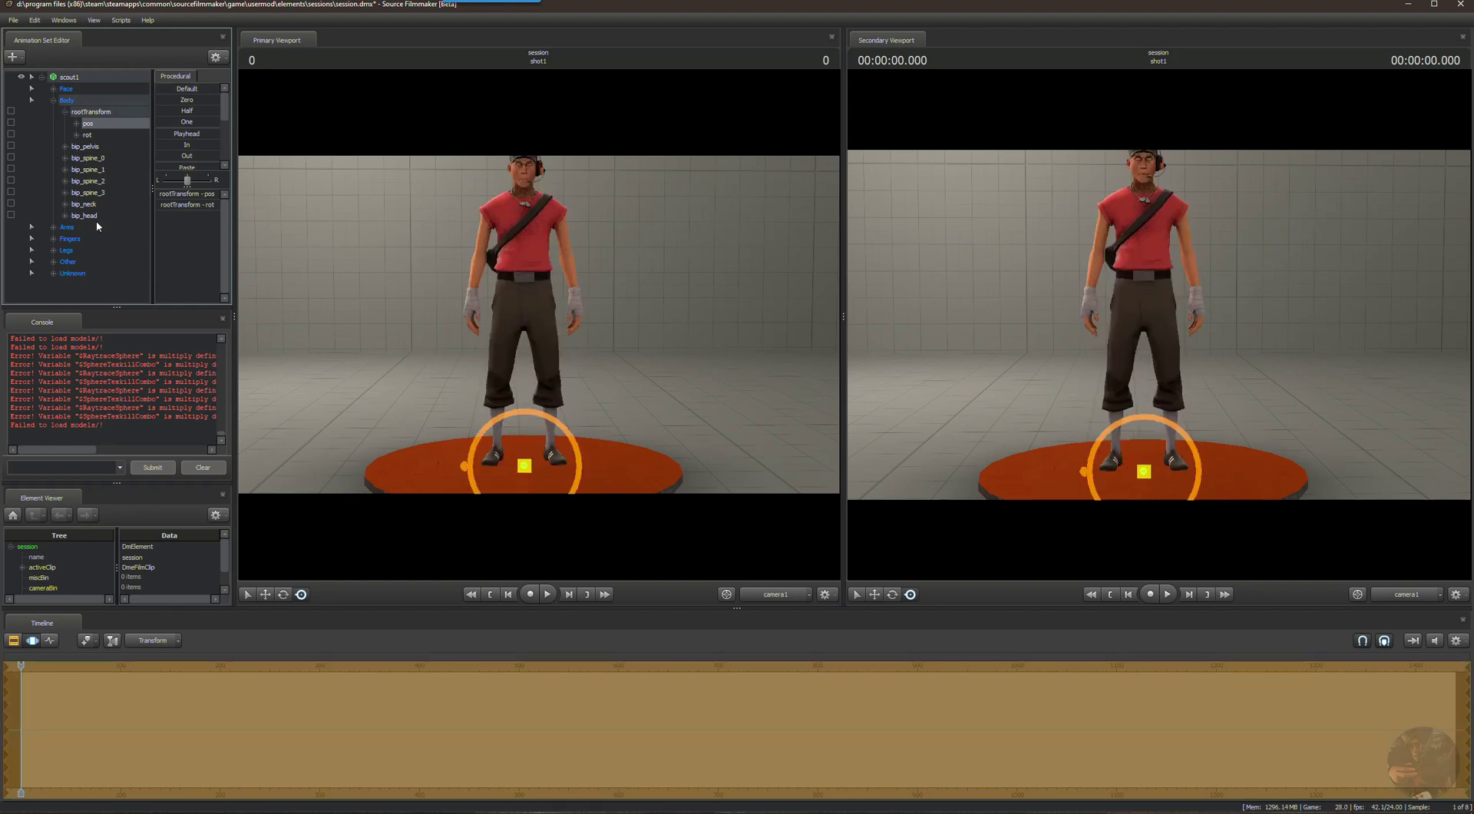
pyautogui.click(42, 77)
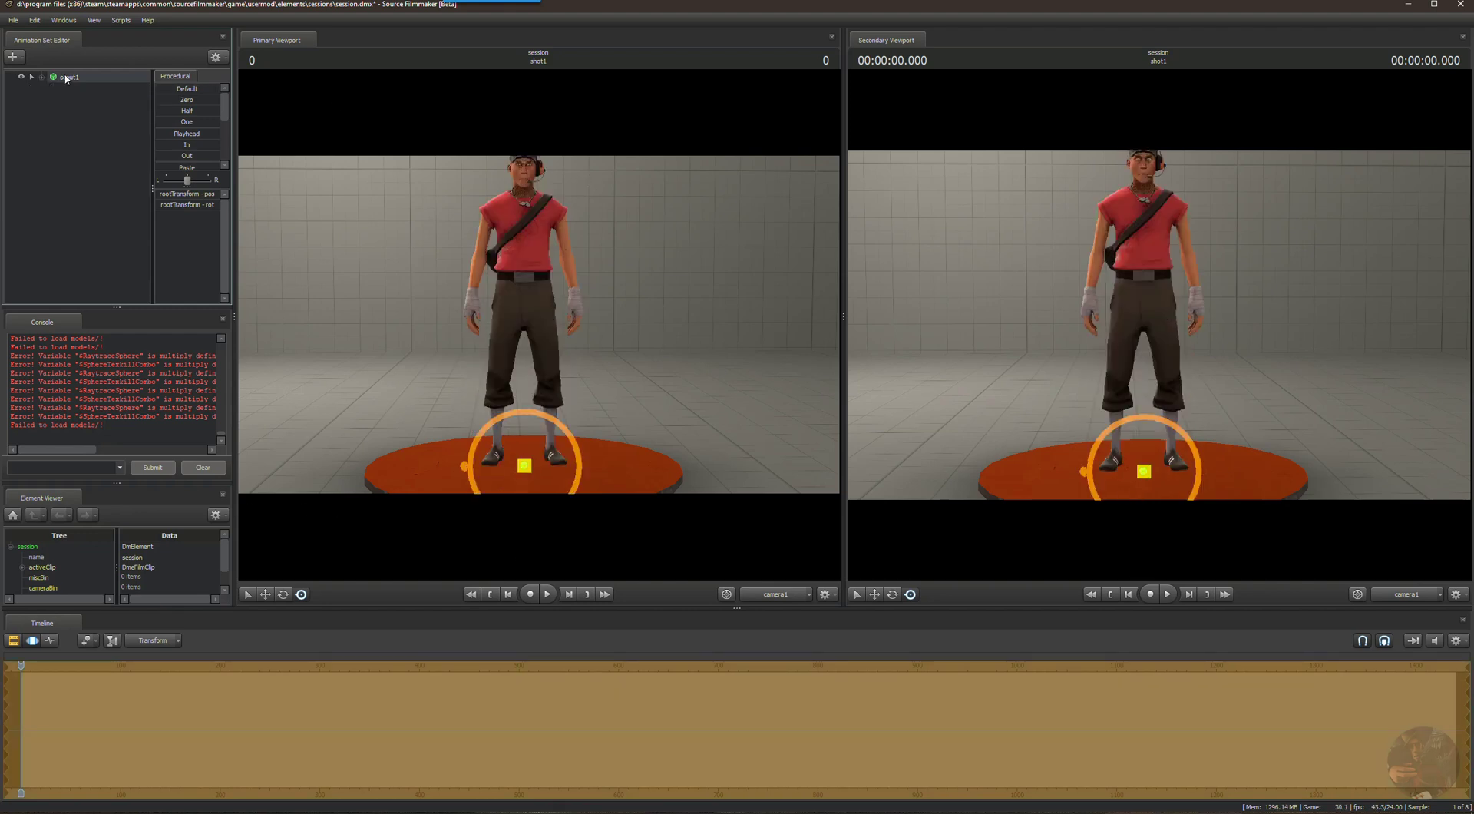
# Import the run_ITEM2 sequence onto the scout1 animation set.
pyautogui.rightClick(63, 76)
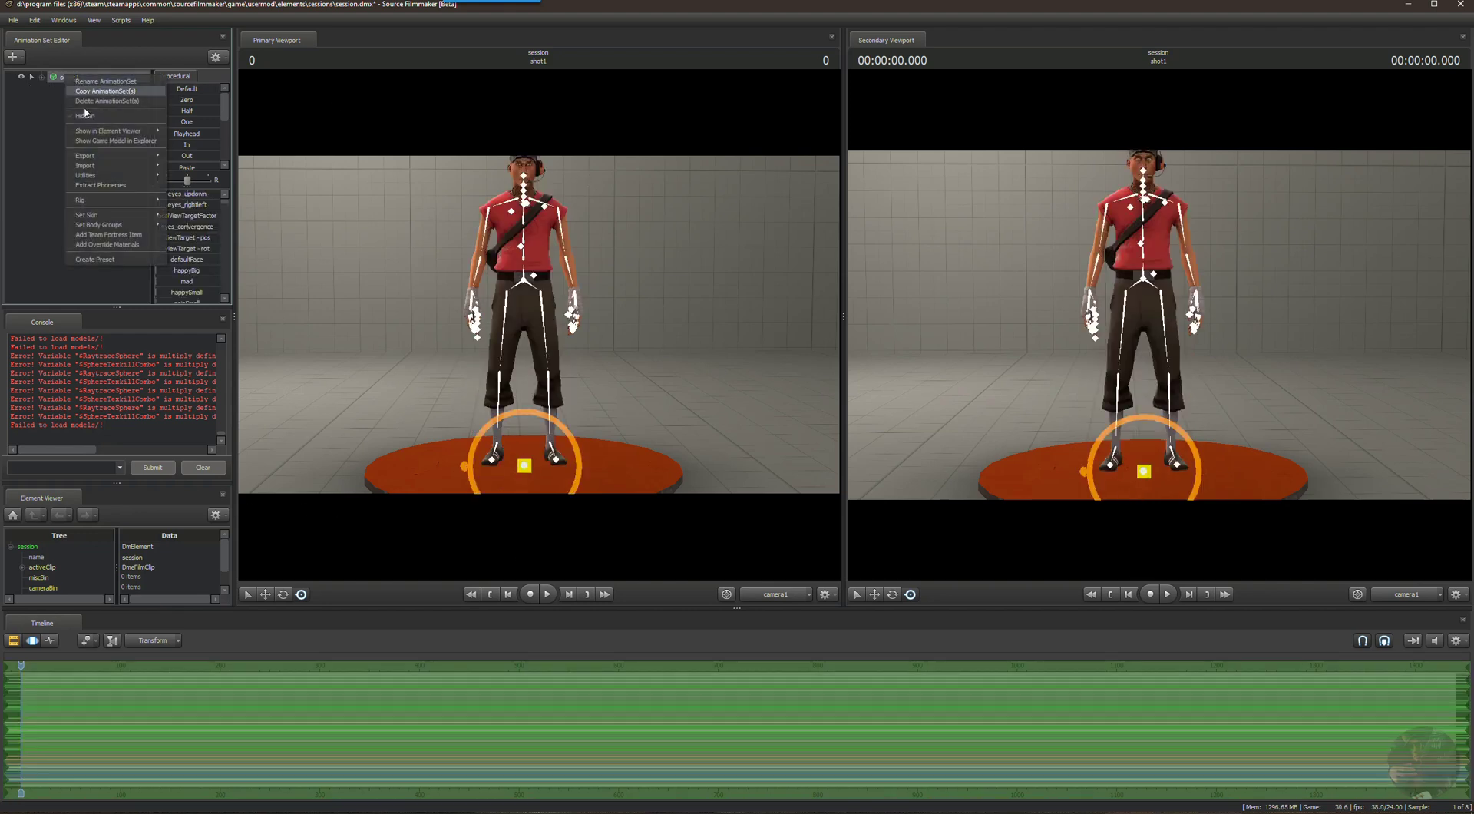
pyautogui.moveTo(140, 165)
pyautogui.click(189, 177)
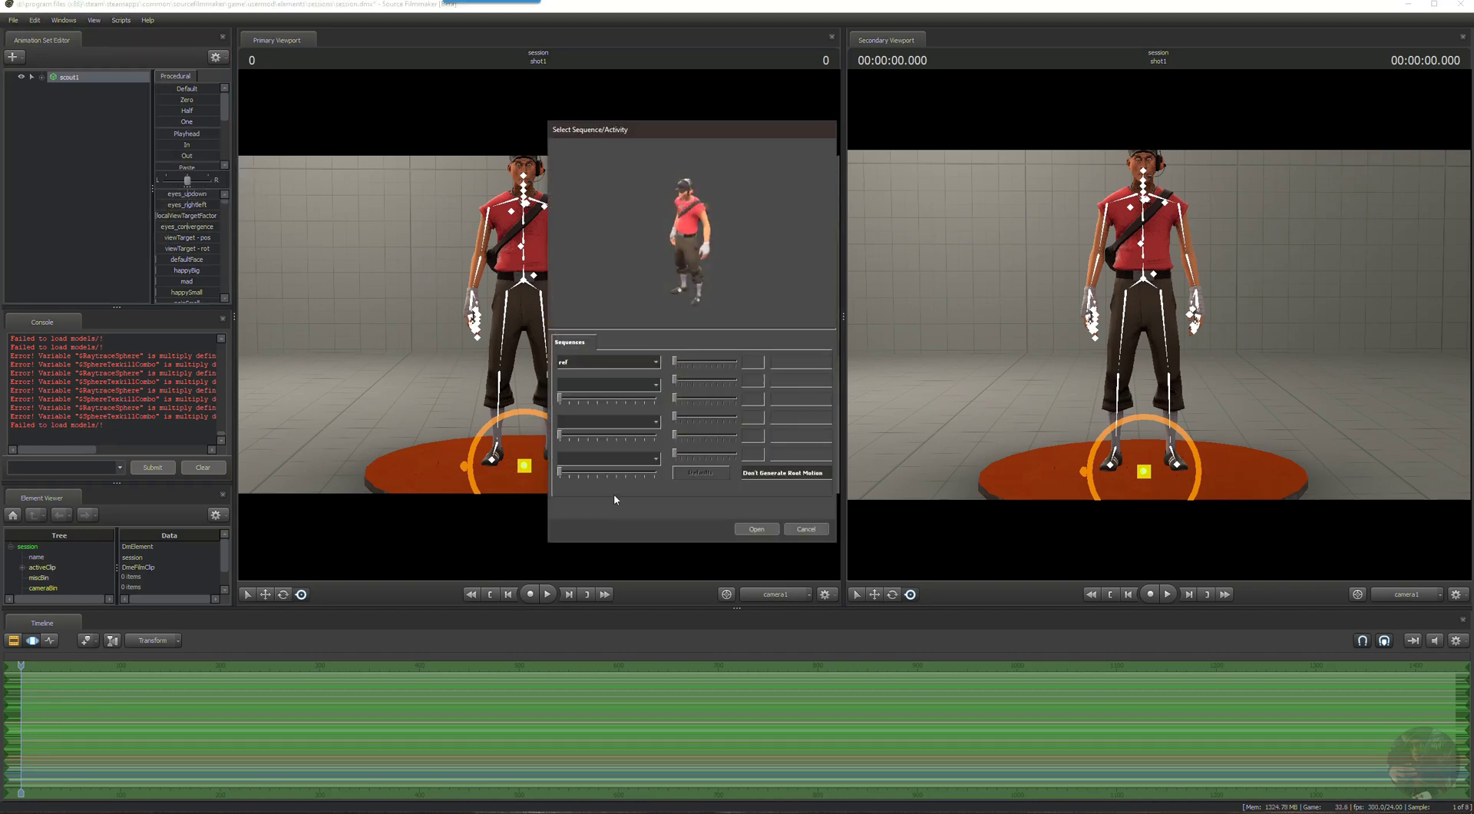
pyautogui.click(652, 362)
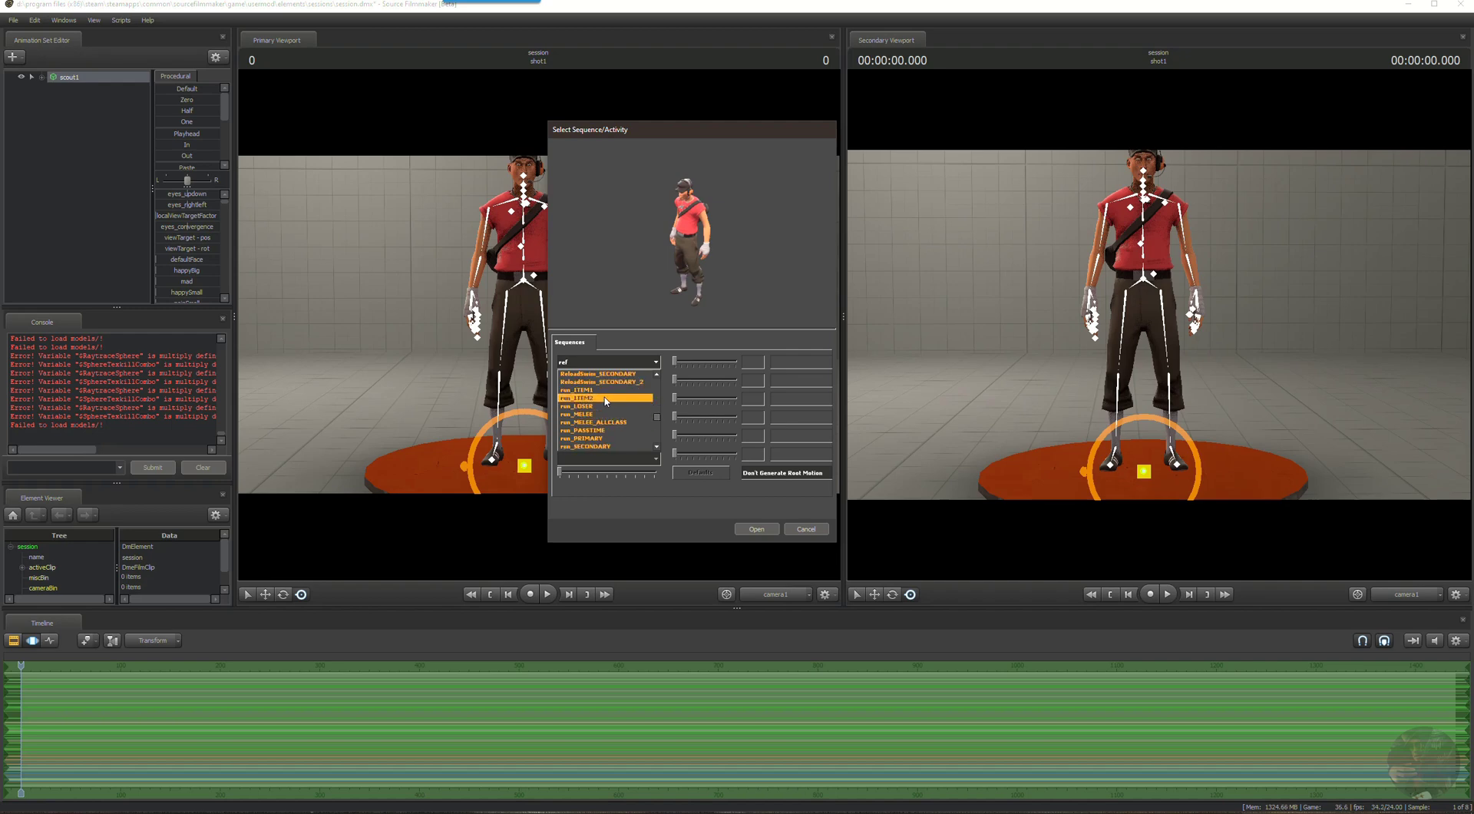
pyautogui.click(606, 399)
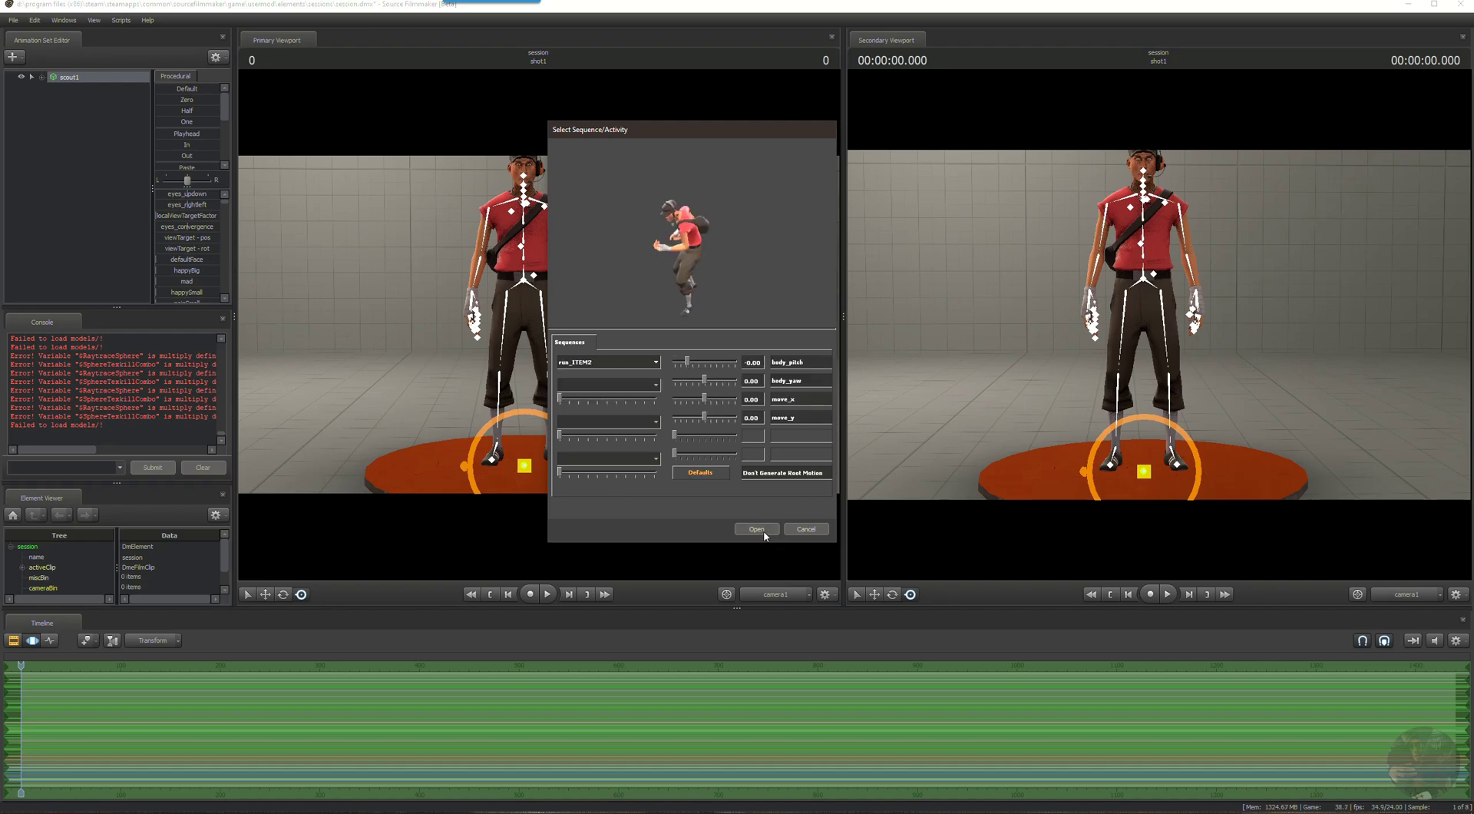
pyautogui.click(756, 529)
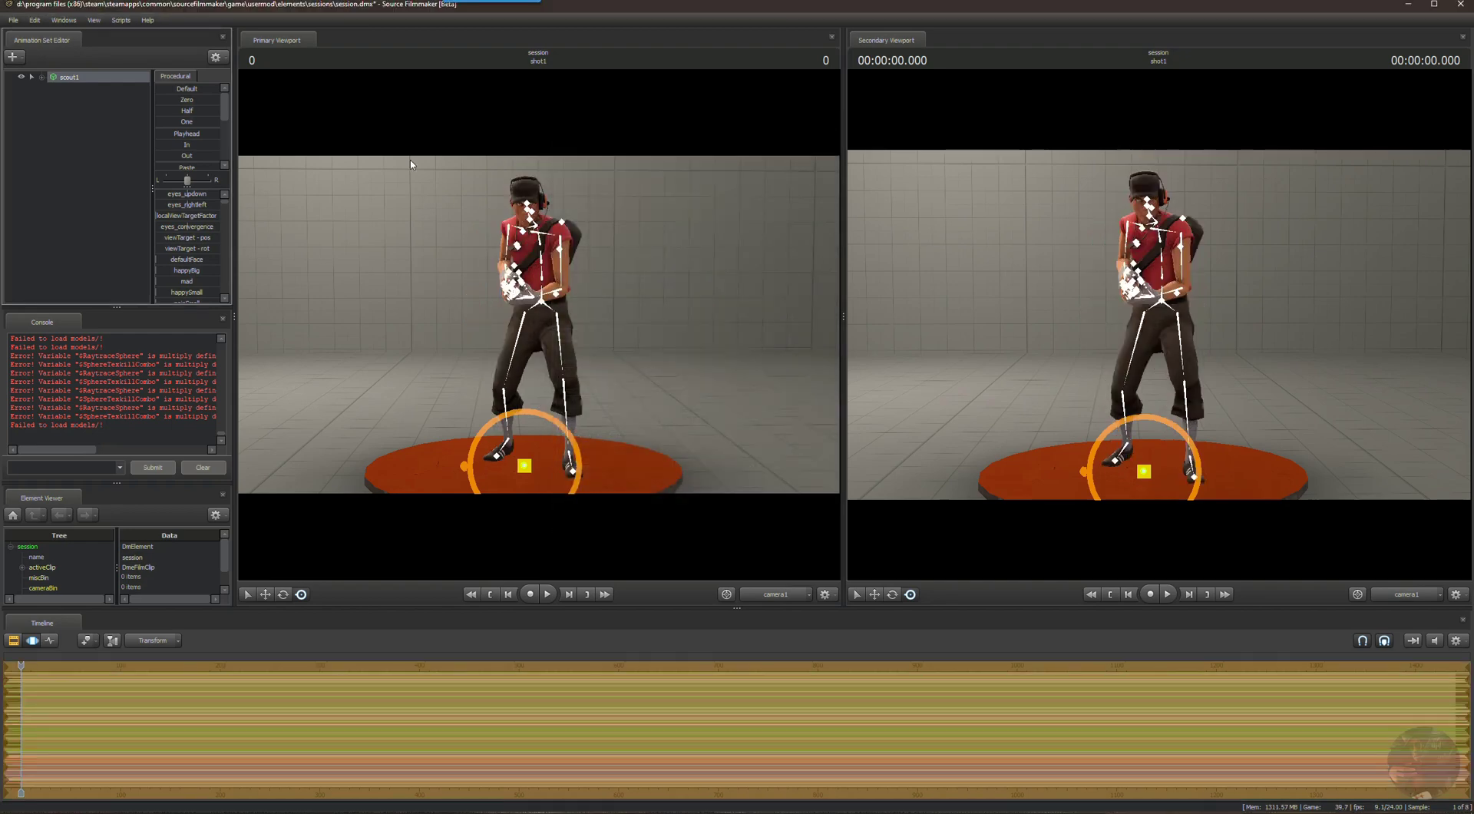
pyautogui.rightClick(57, 90)
pyautogui.click(98, 119)
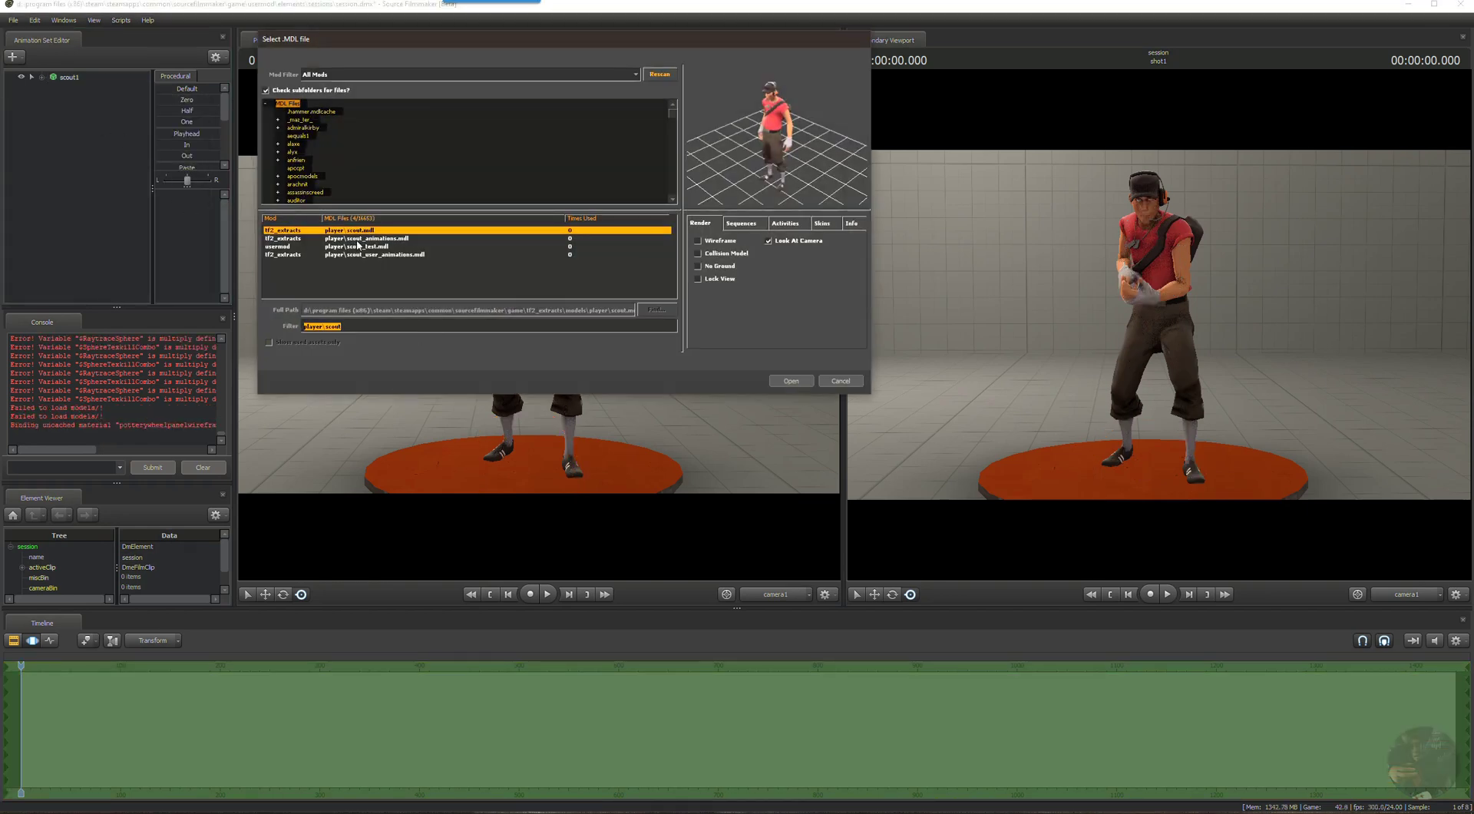
pyautogui.write('c')
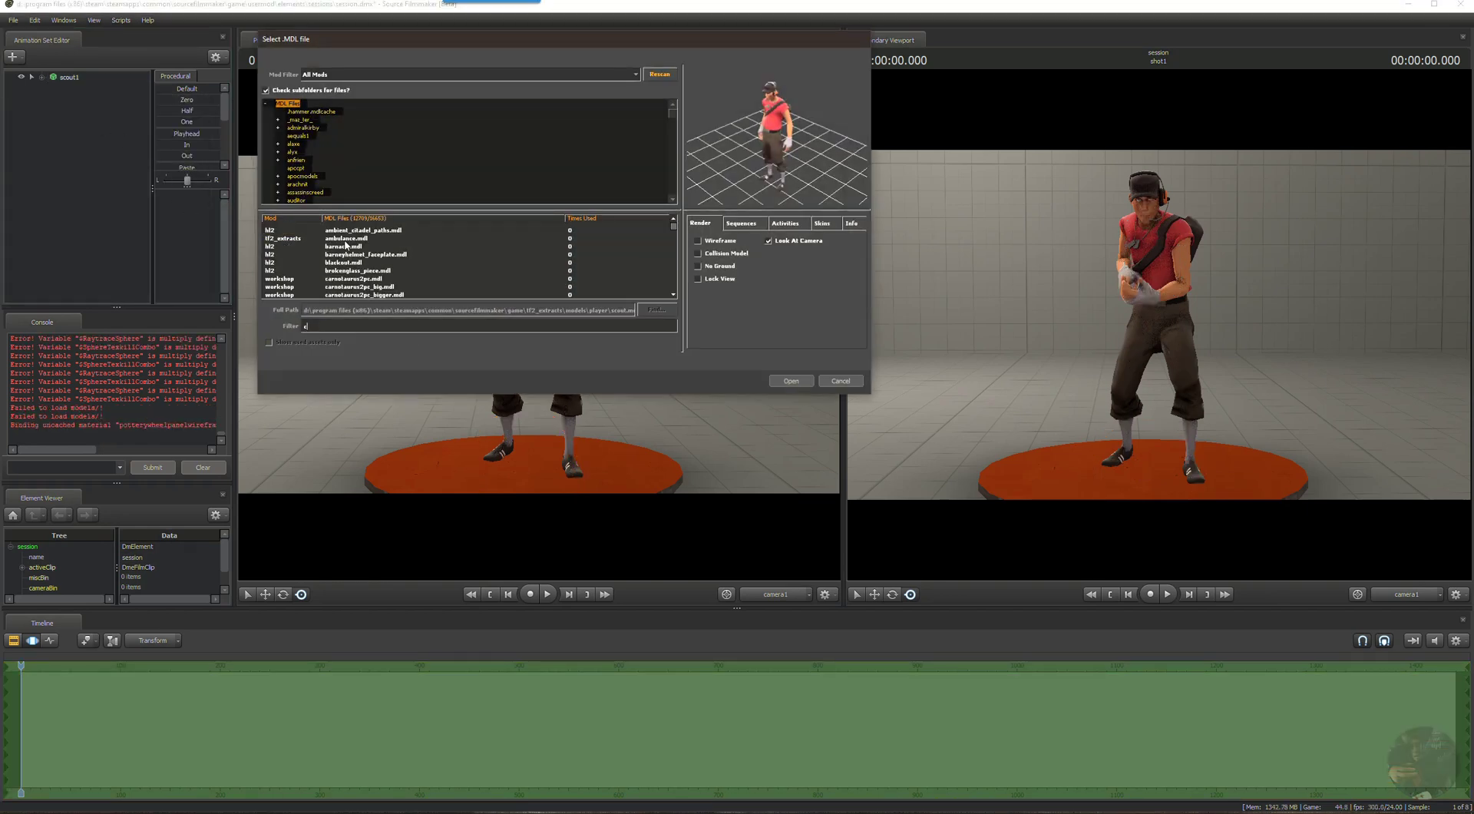
pyautogui.write('hicken')
pyautogui.press('Return')
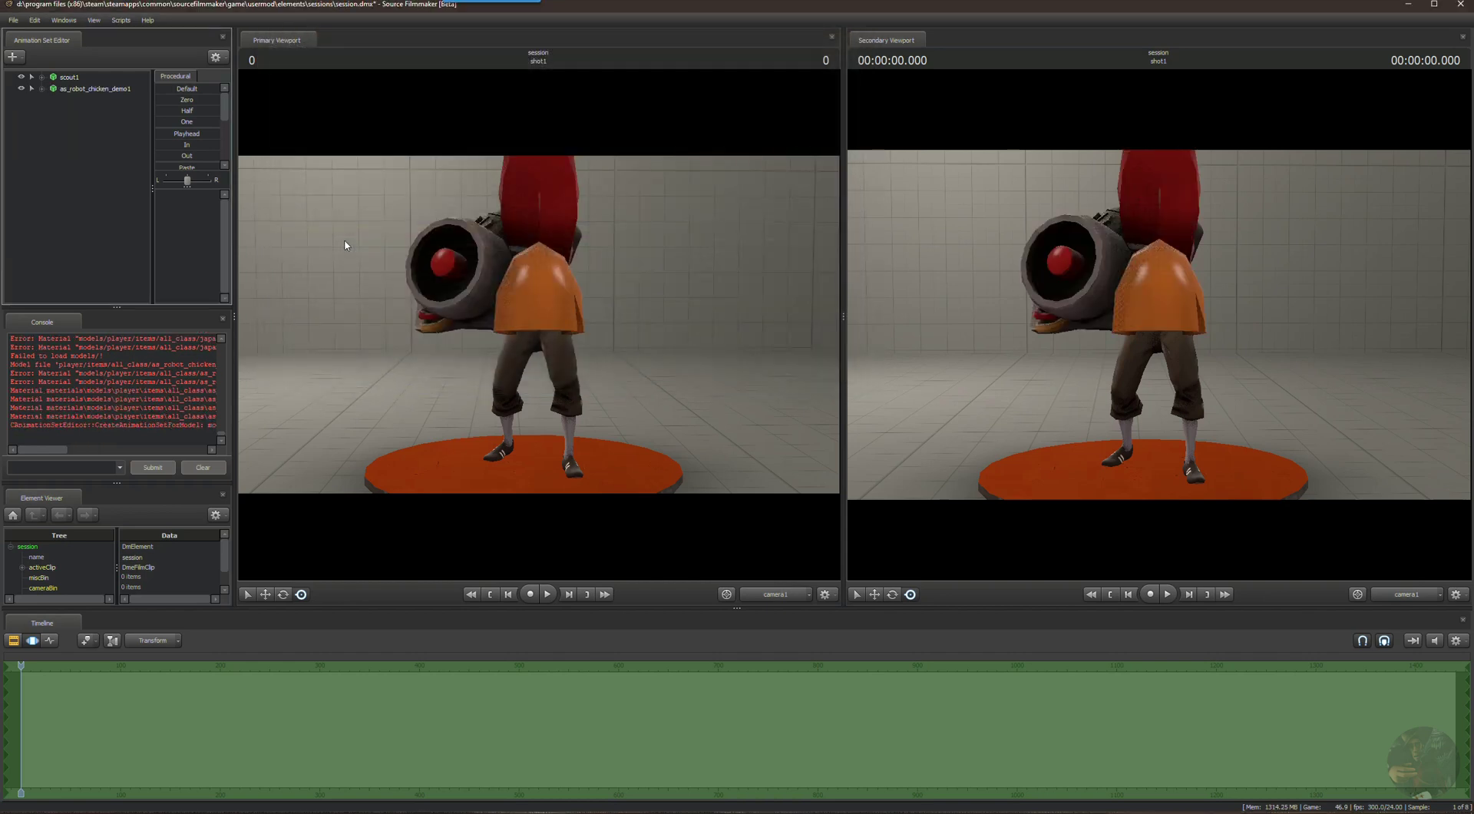
pyautogui.rightClick(87, 92)
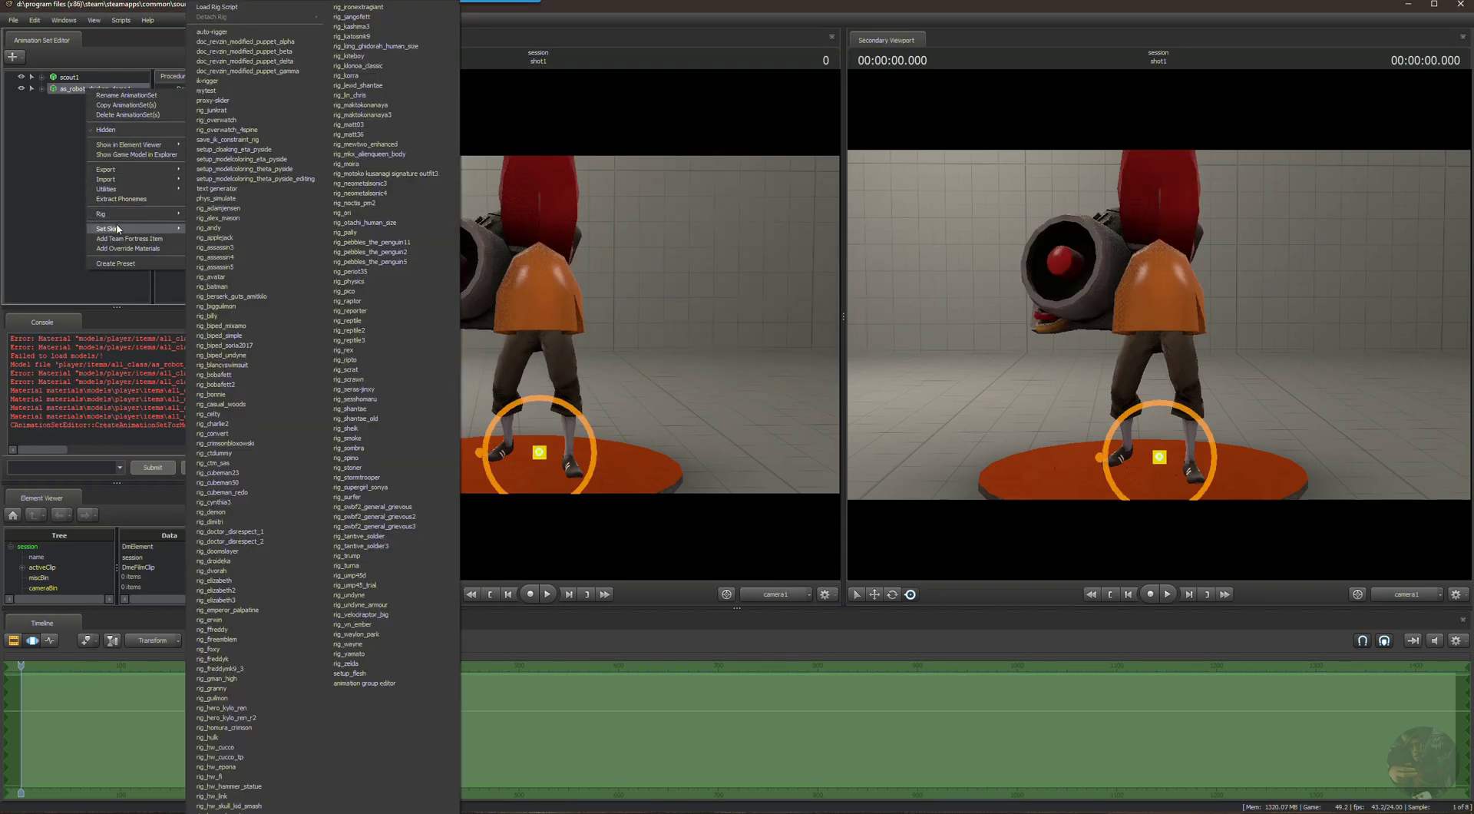
pyautogui.click(120, 115)
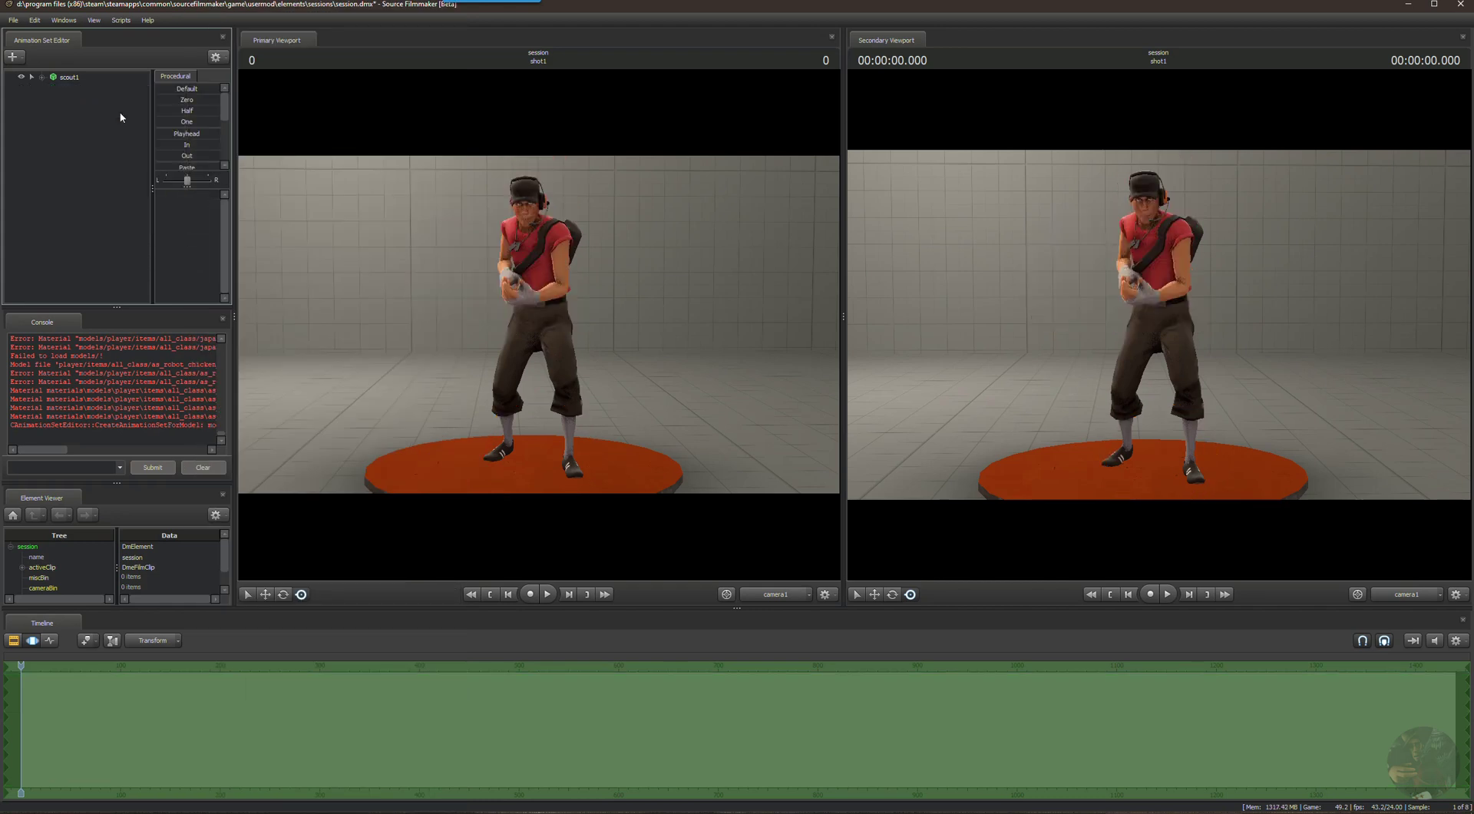
# Add an animation set for a new model using player\items\taunts\chicken_bucket\chicken_bucket.mdl from tf2_extracts.
pyautogui.rightClick(56, 132)
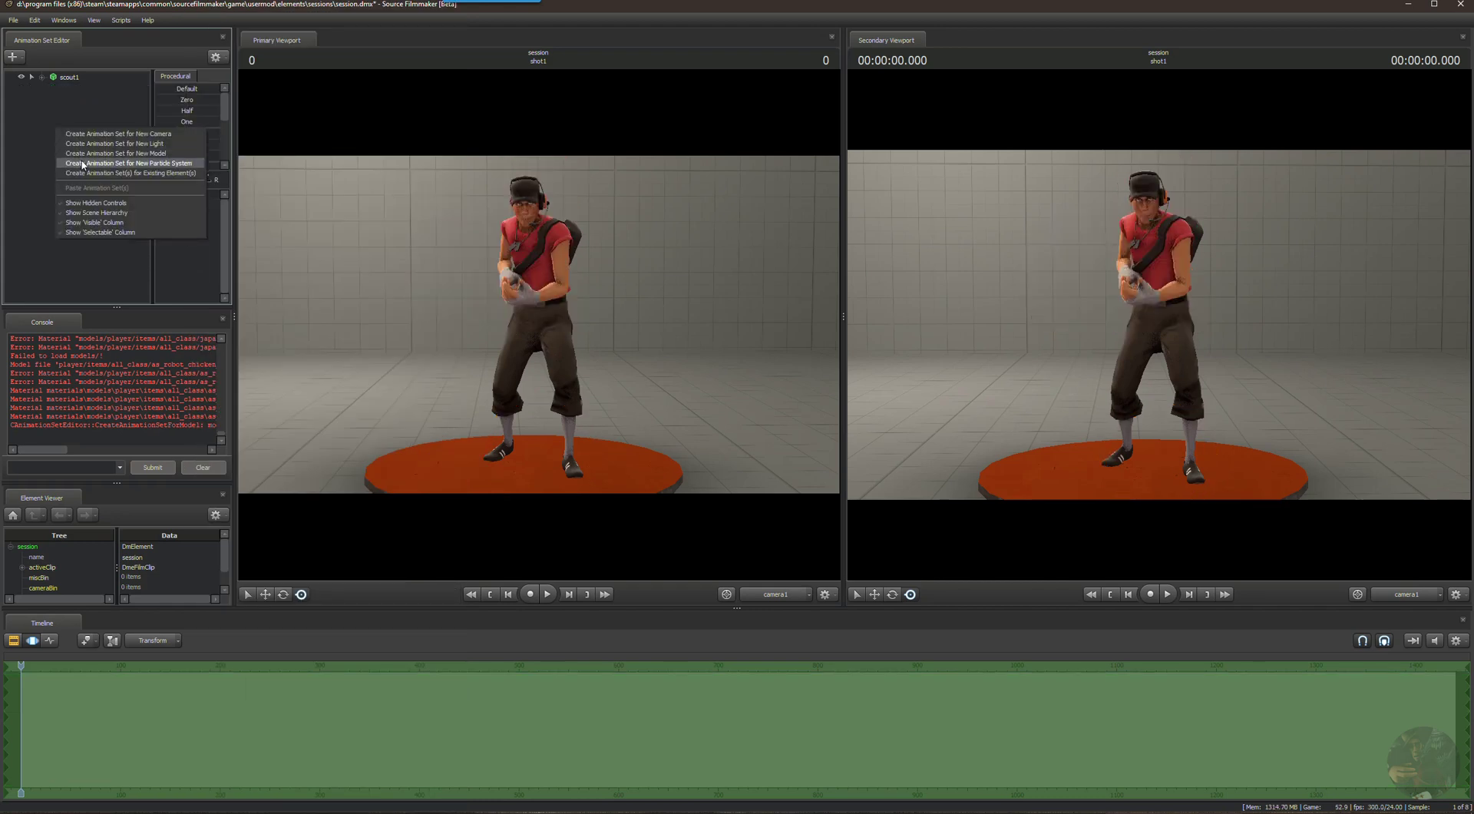
pyautogui.click(83, 157)
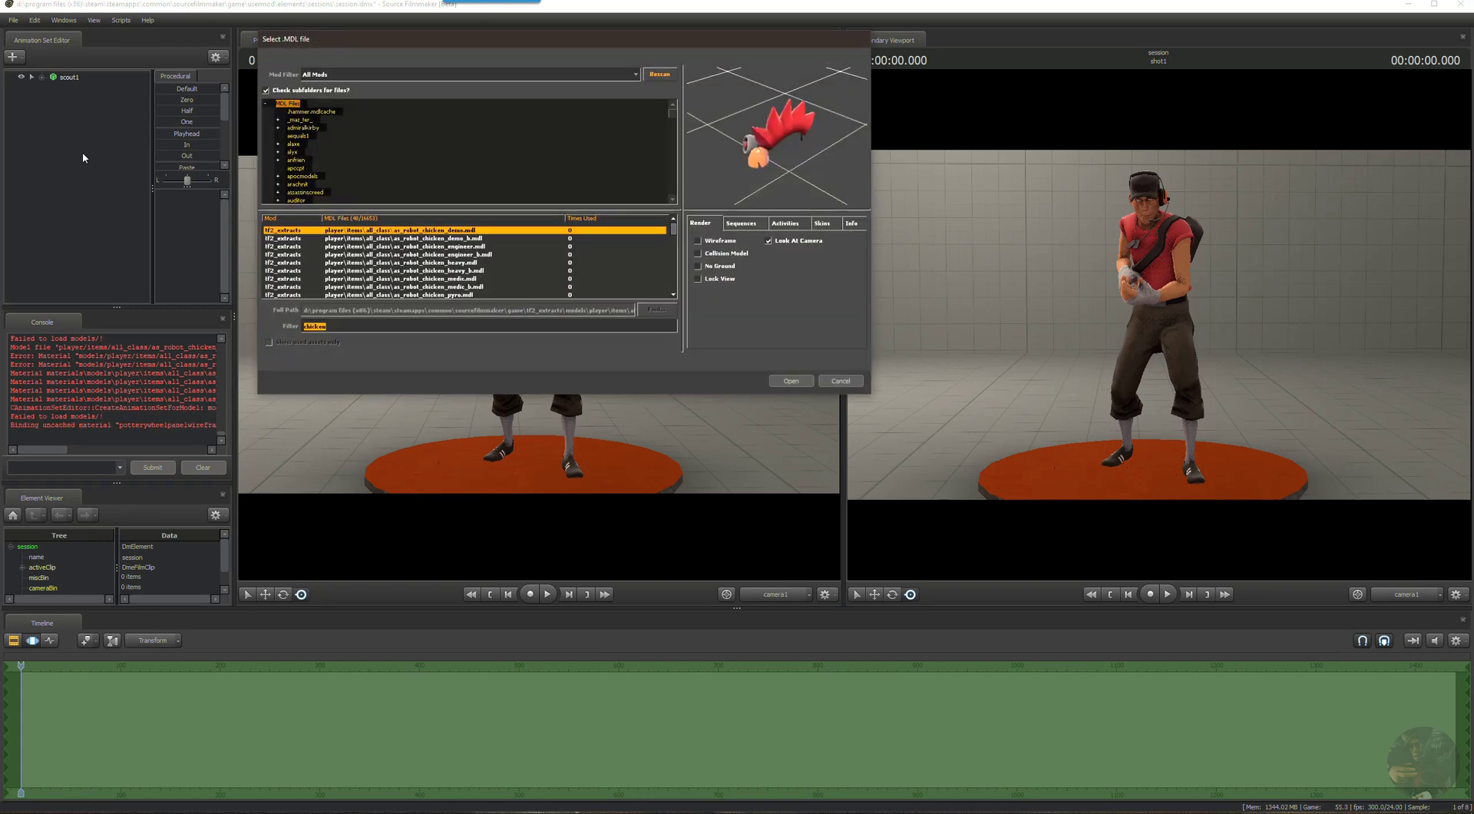
pyautogui.scroll(-5, 537, 247)
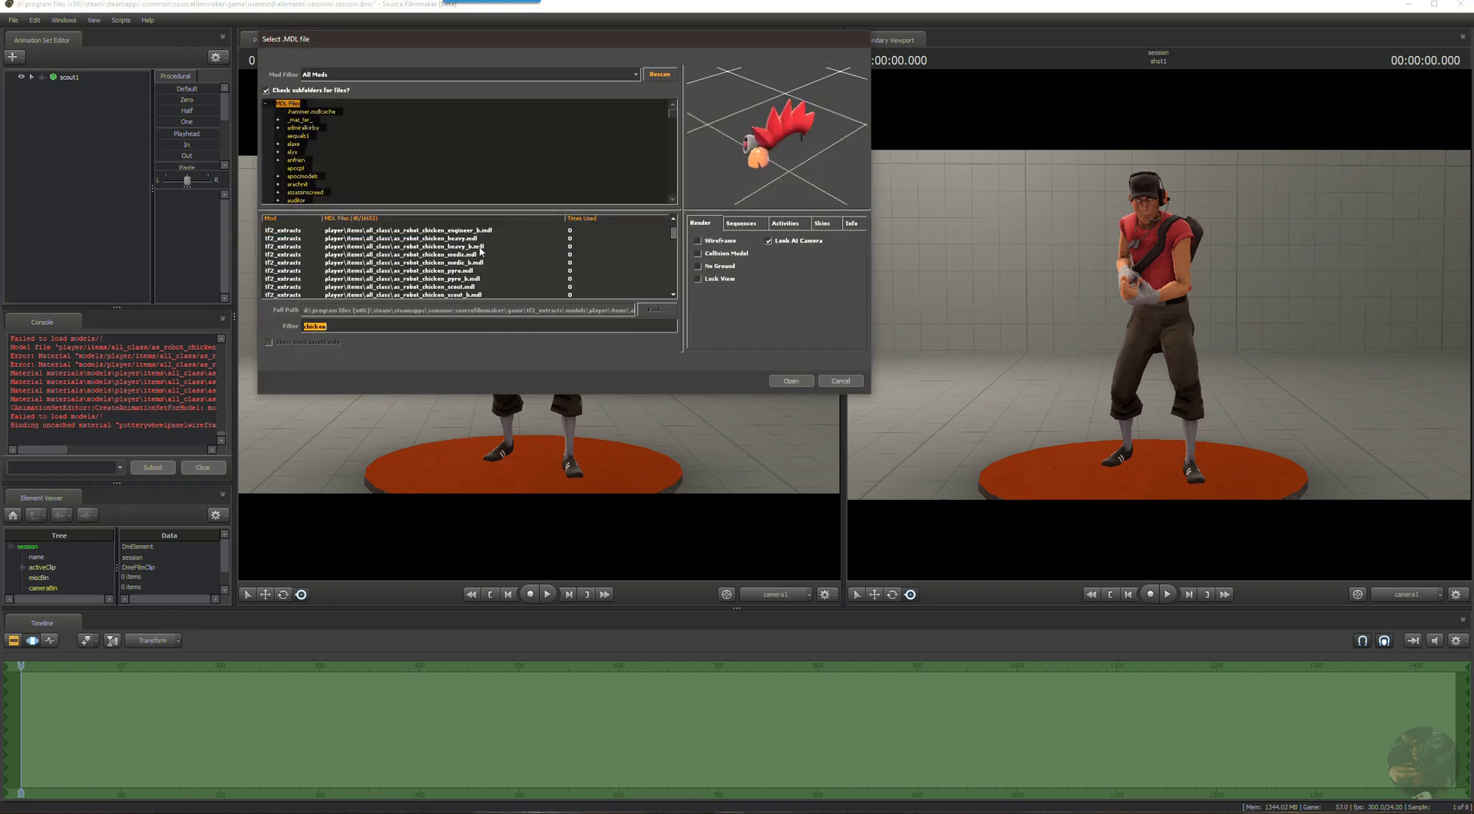
pyautogui.scroll(1, 476, 248)
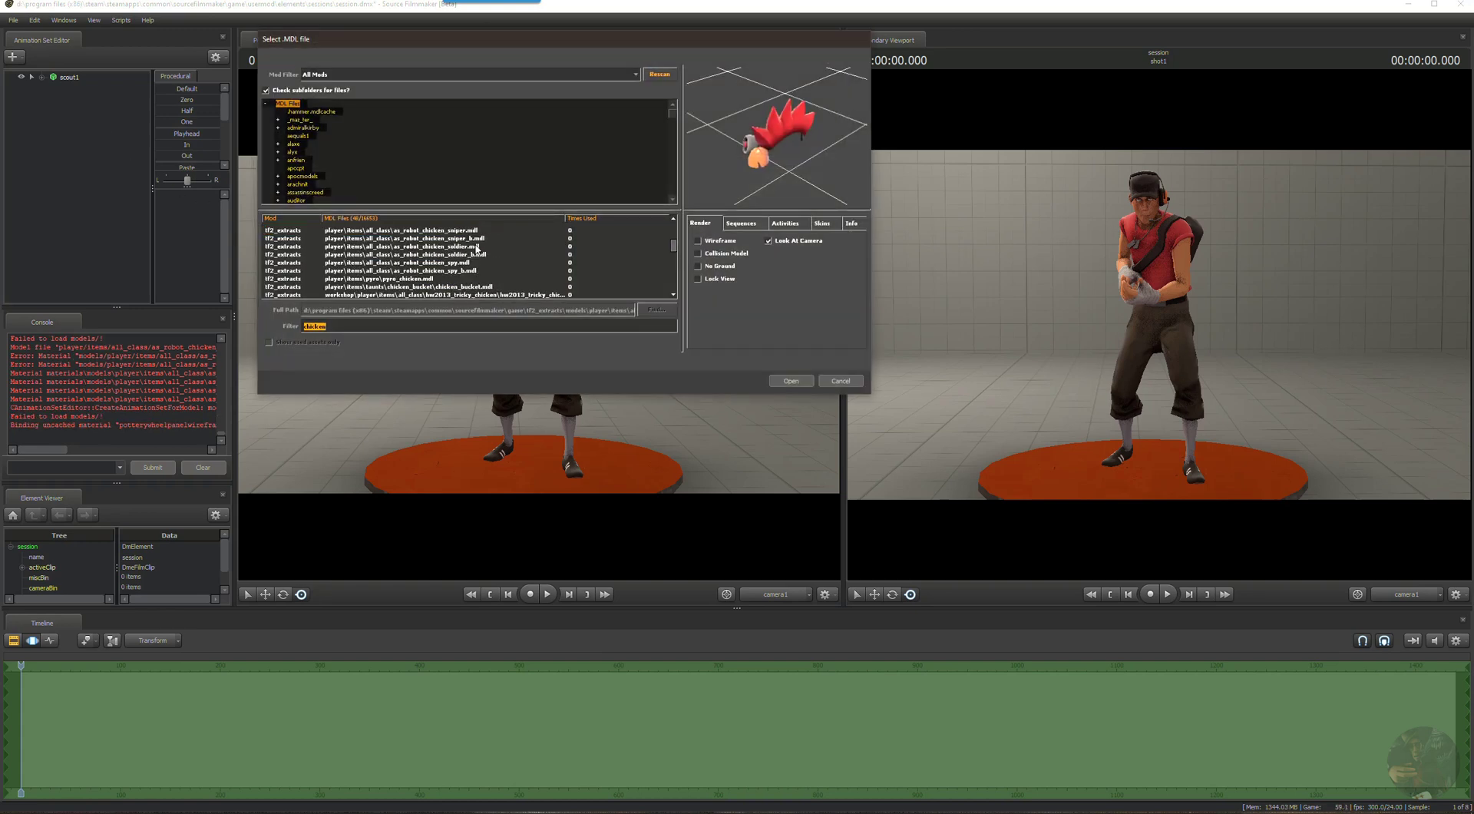
pyautogui.click(473, 287)
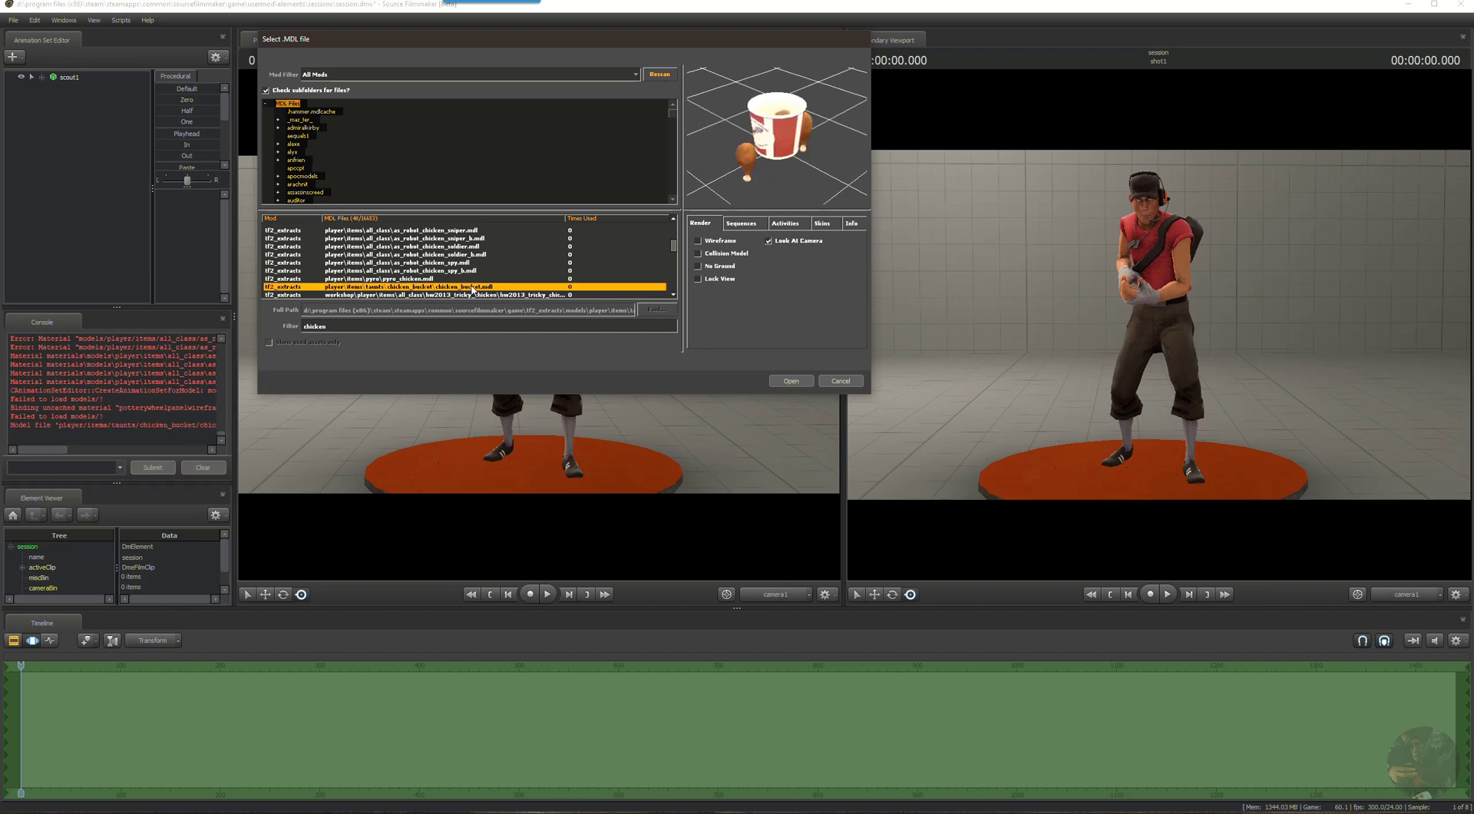
pyautogui.click(791, 380)
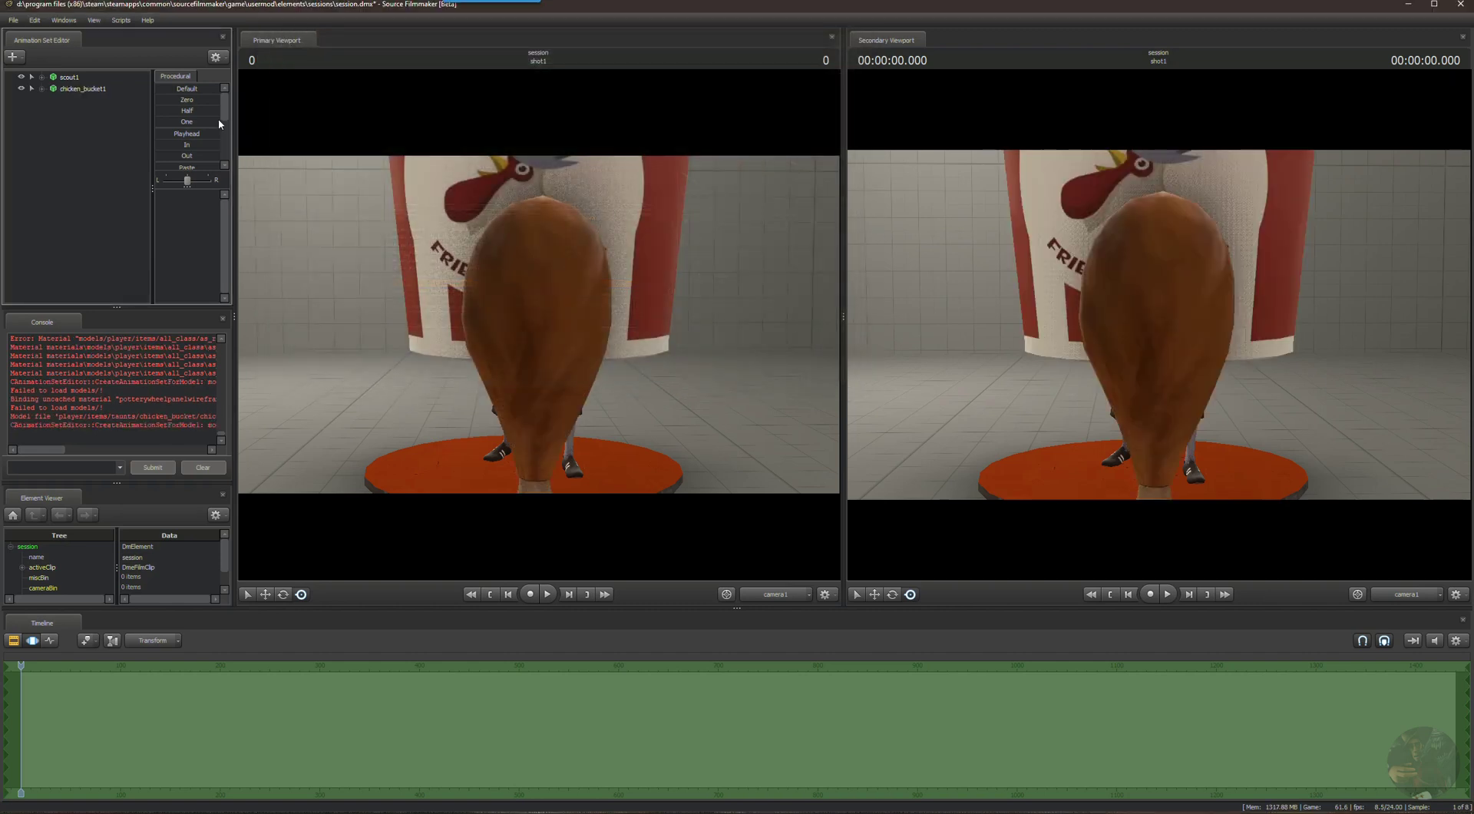
# Lock chicken_bucket1 to scout1, set the bucket's controls to Zero, and view the Scout from the side.
pyautogui.click(72, 77)
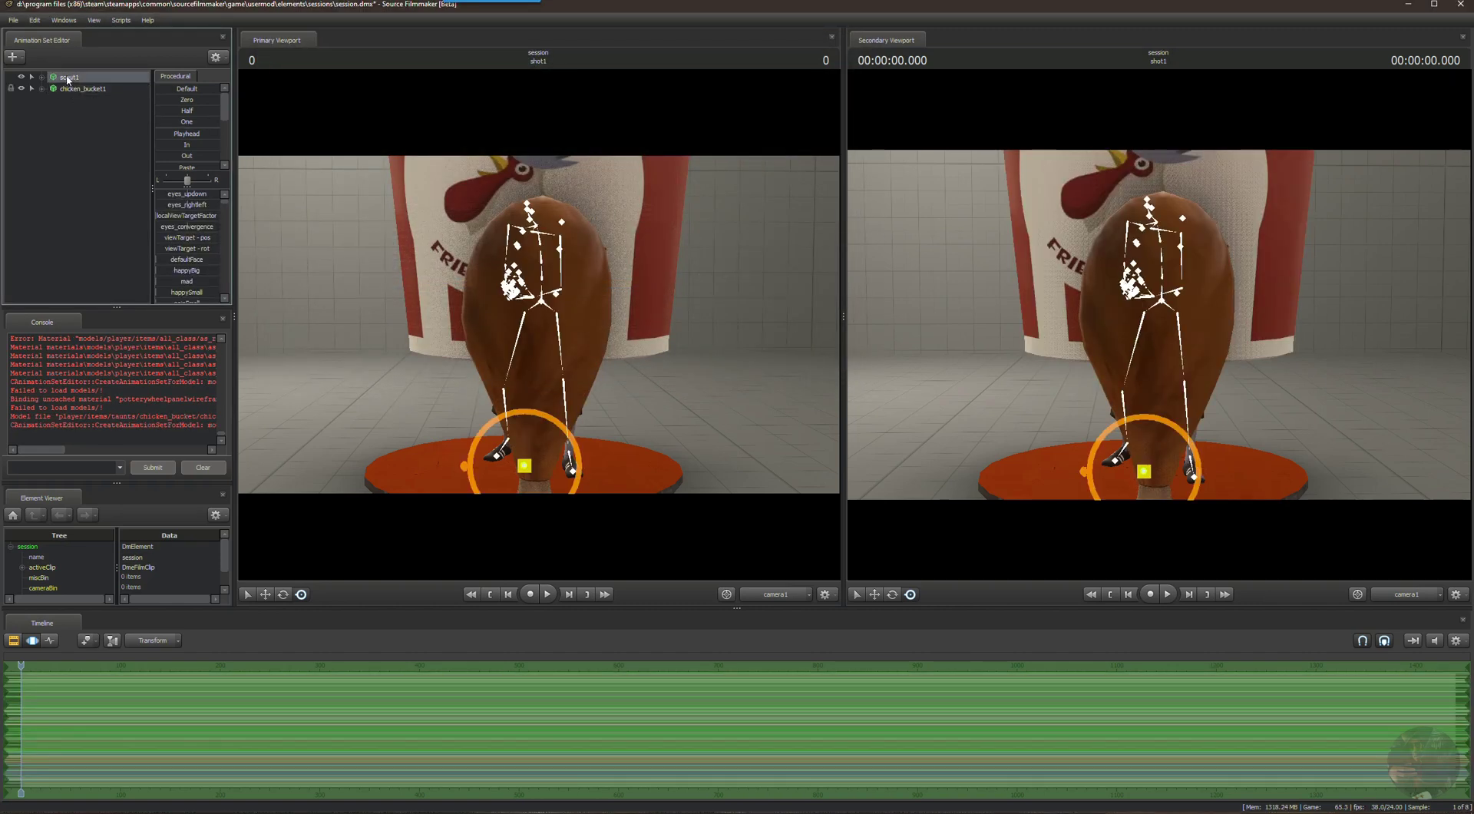
pyautogui.click(69, 89)
pyautogui.moveTo(163, 100); pyautogui.dragTo(222, 100)
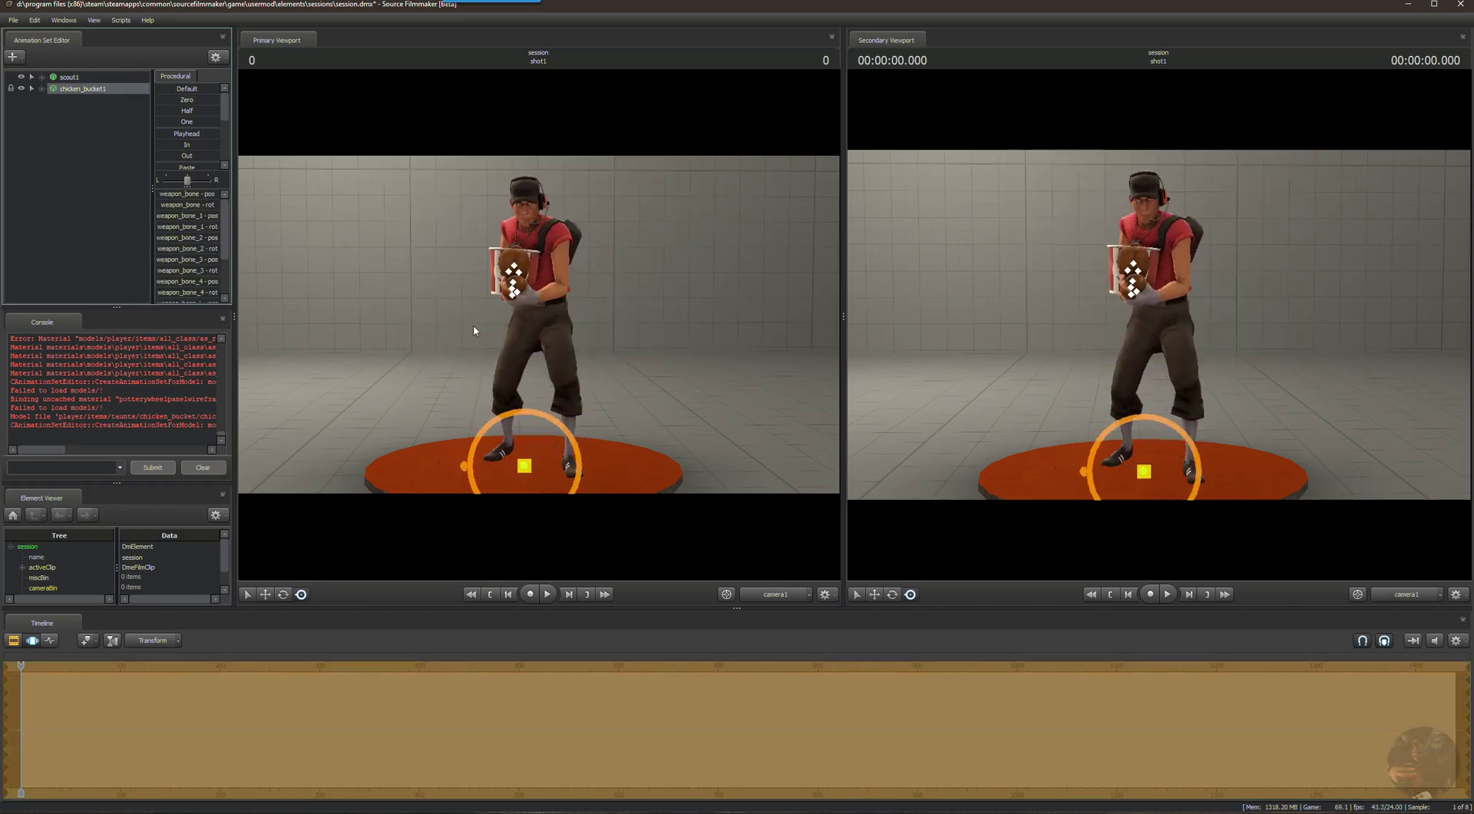
pyautogui.keyDown('alt'); pyautogui.moveTo(1042, 340); pyautogui.dragTo(1129, 391); pyautogui.keyUp('alt')
pyautogui.keyDown('alt'); pyautogui.moveTo(1159, 322); pyautogui.dragTo(1075, 323); pyautogui.keyUp('alt')
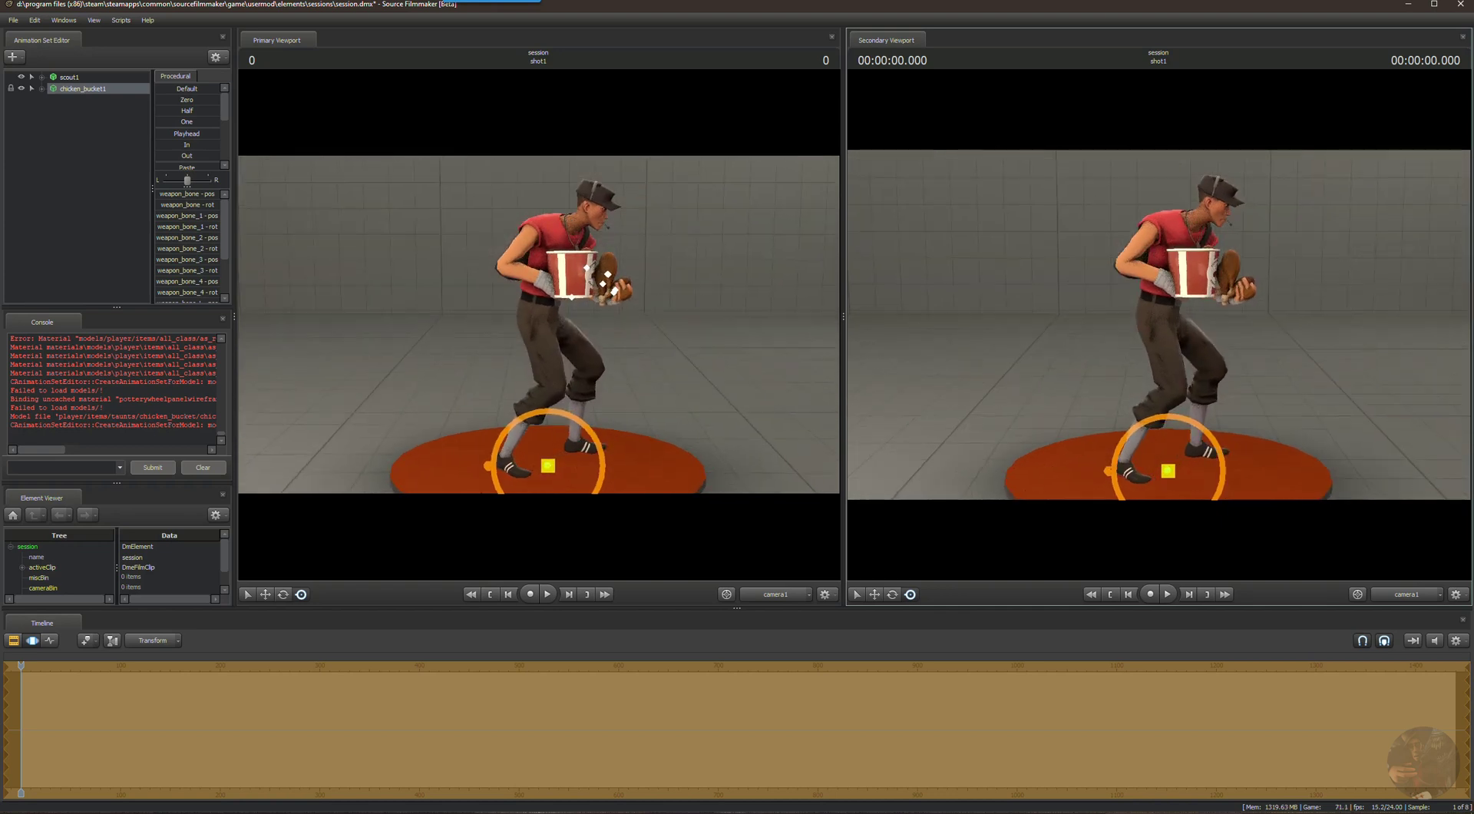
# Import the taunt_chicken sequence onto the scout1 animation set.
pyautogui.click(67, 77)
pyautogui.rightClick(67, 78)
pyautogui.moveTo(85, 215)
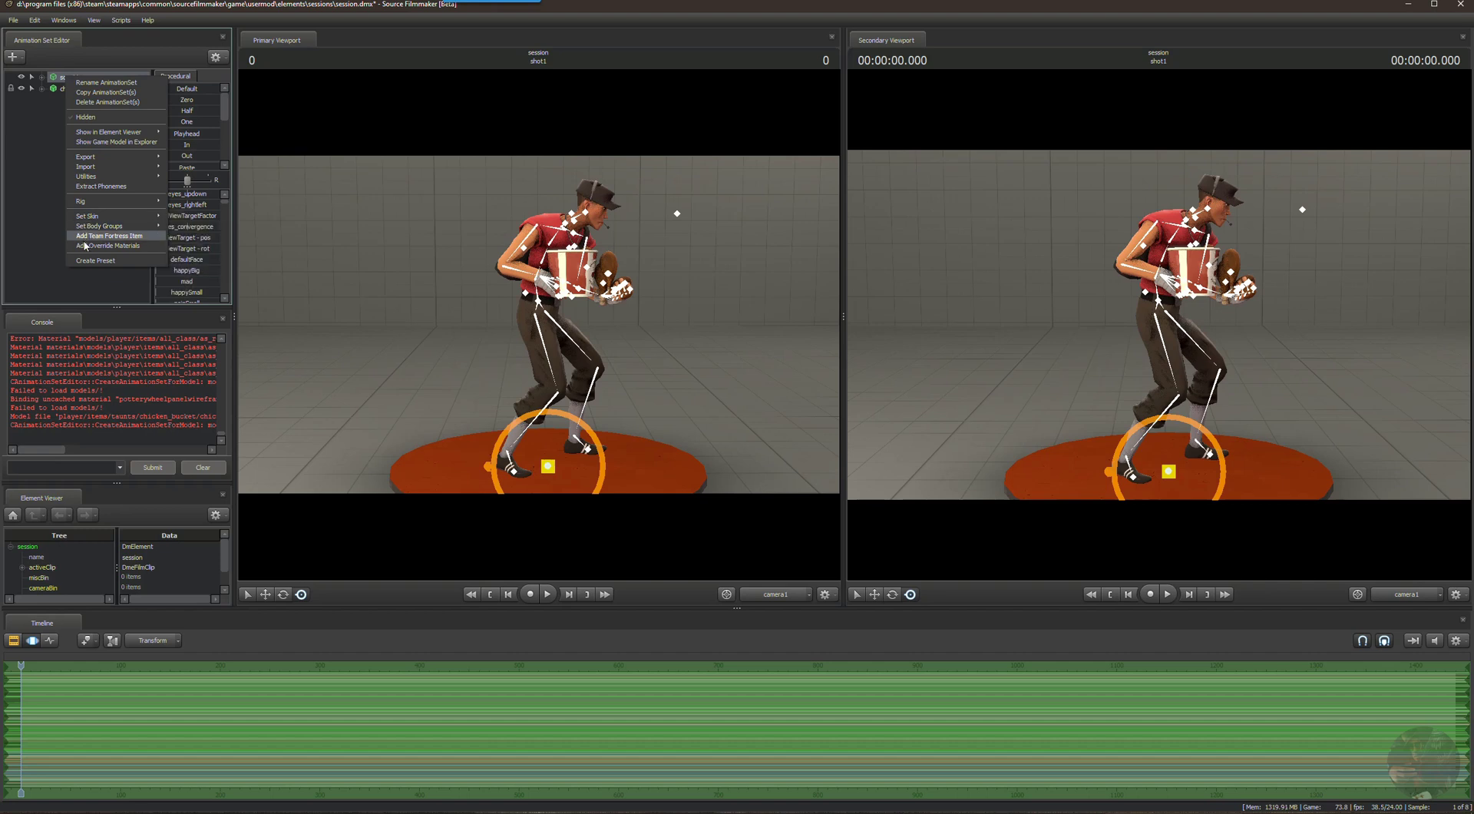
pyautogui.moveTo(89, 166)
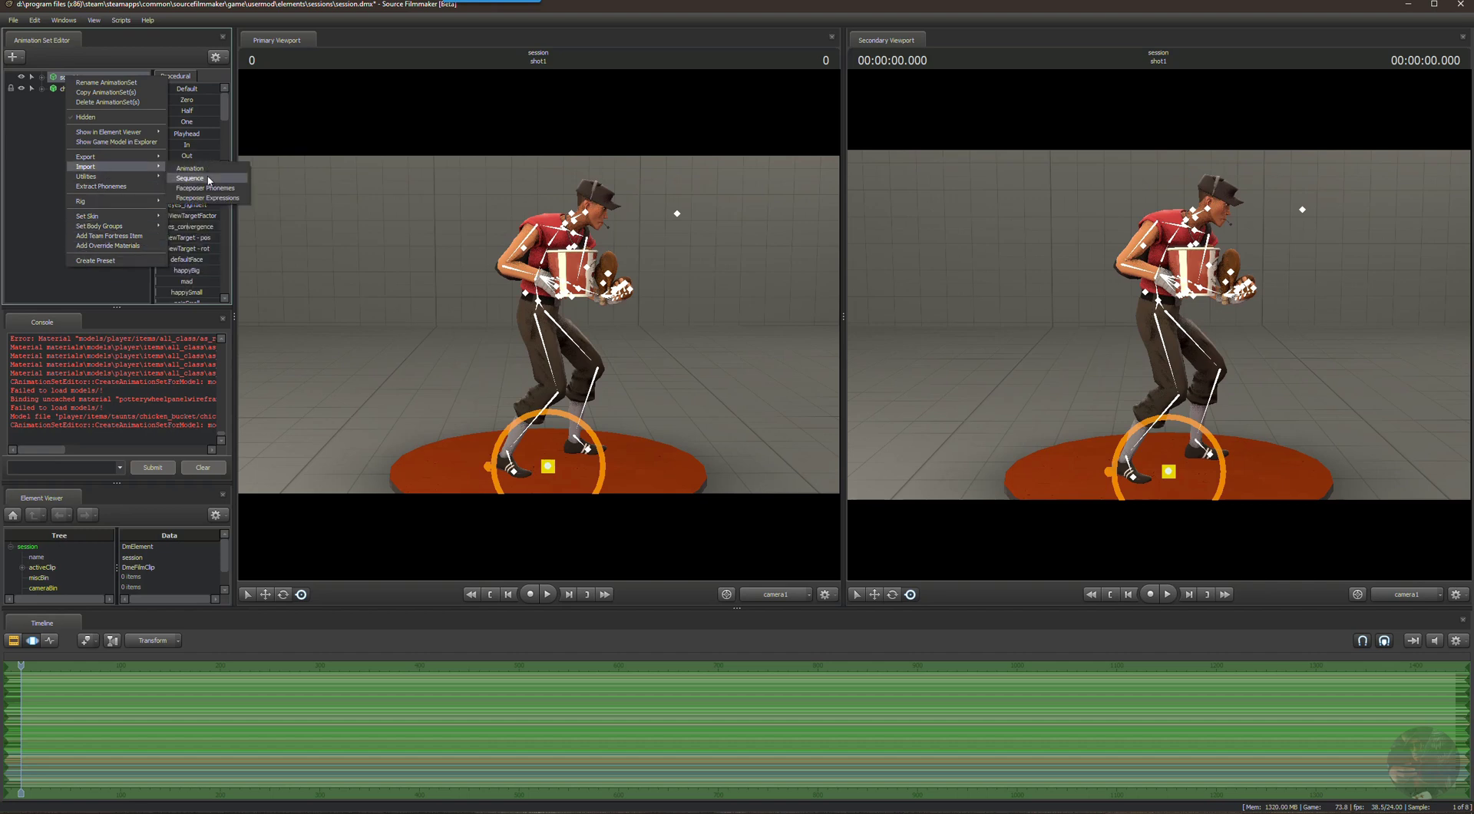
pyautogui.click(201, 180)
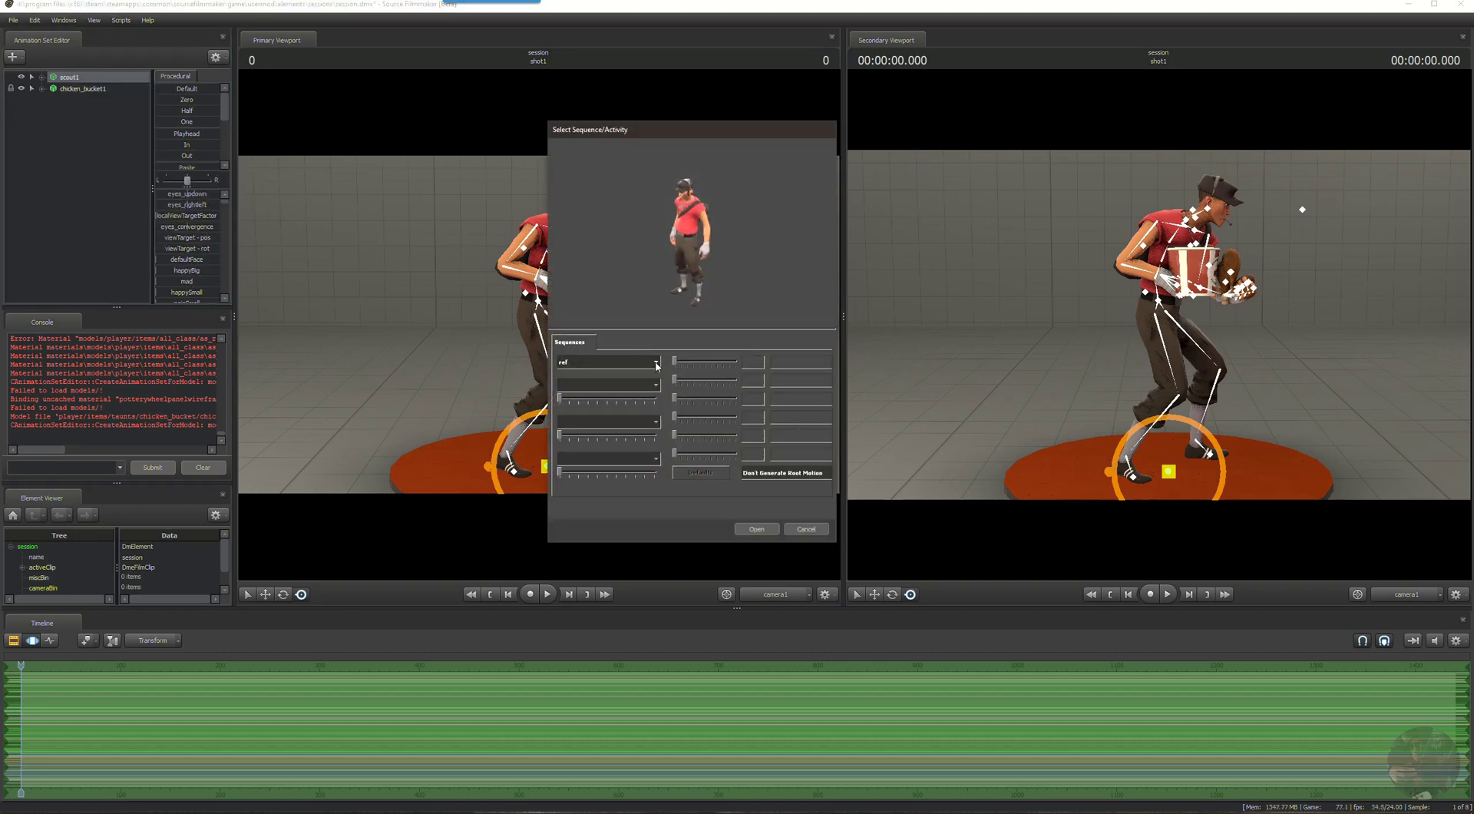
pyautogui.click(654, 363)
pyautogui.scroll(-8, 626, 423)
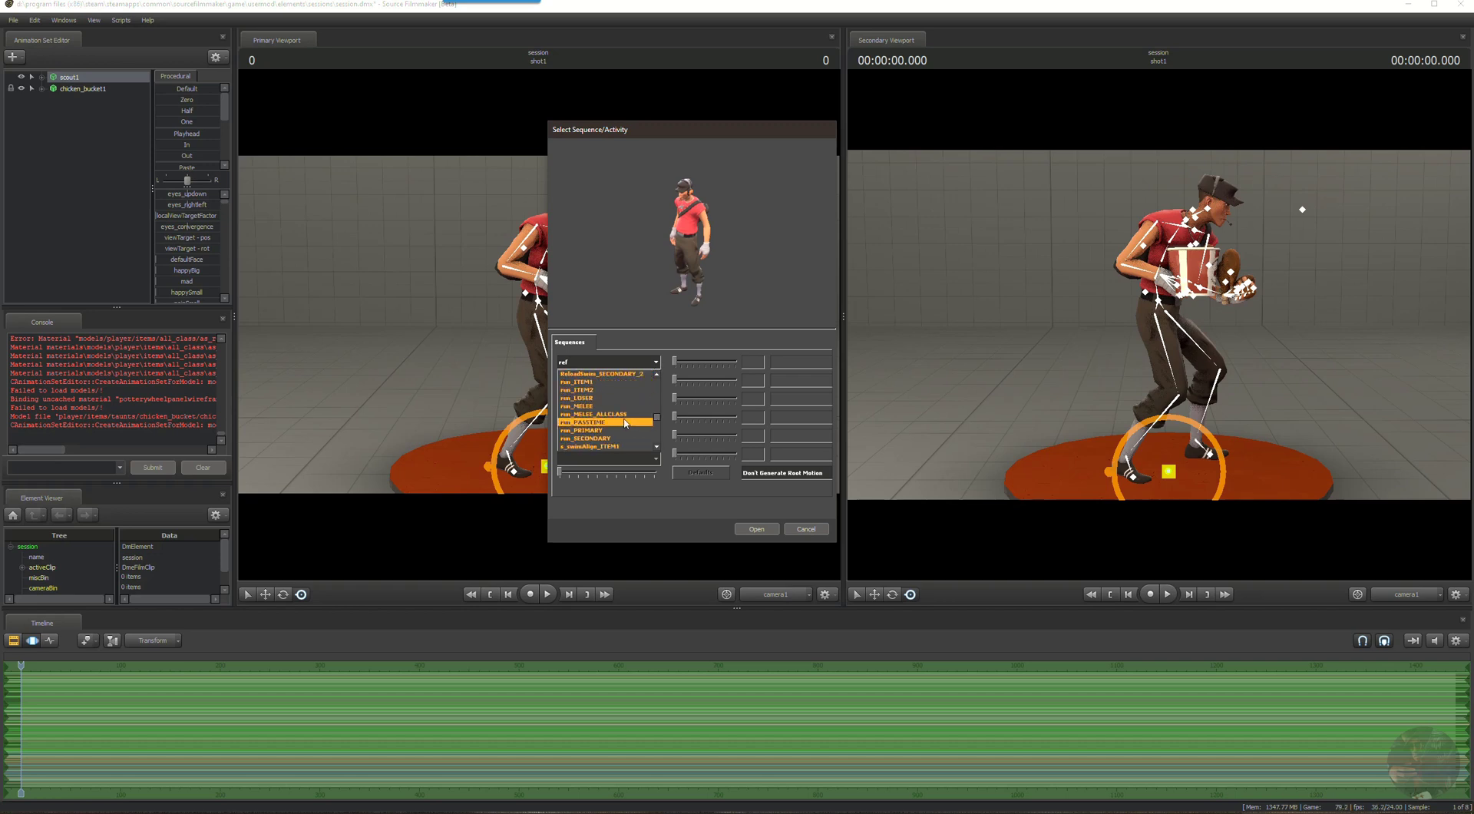
pyautogui.scroll(-10, 630, 425)
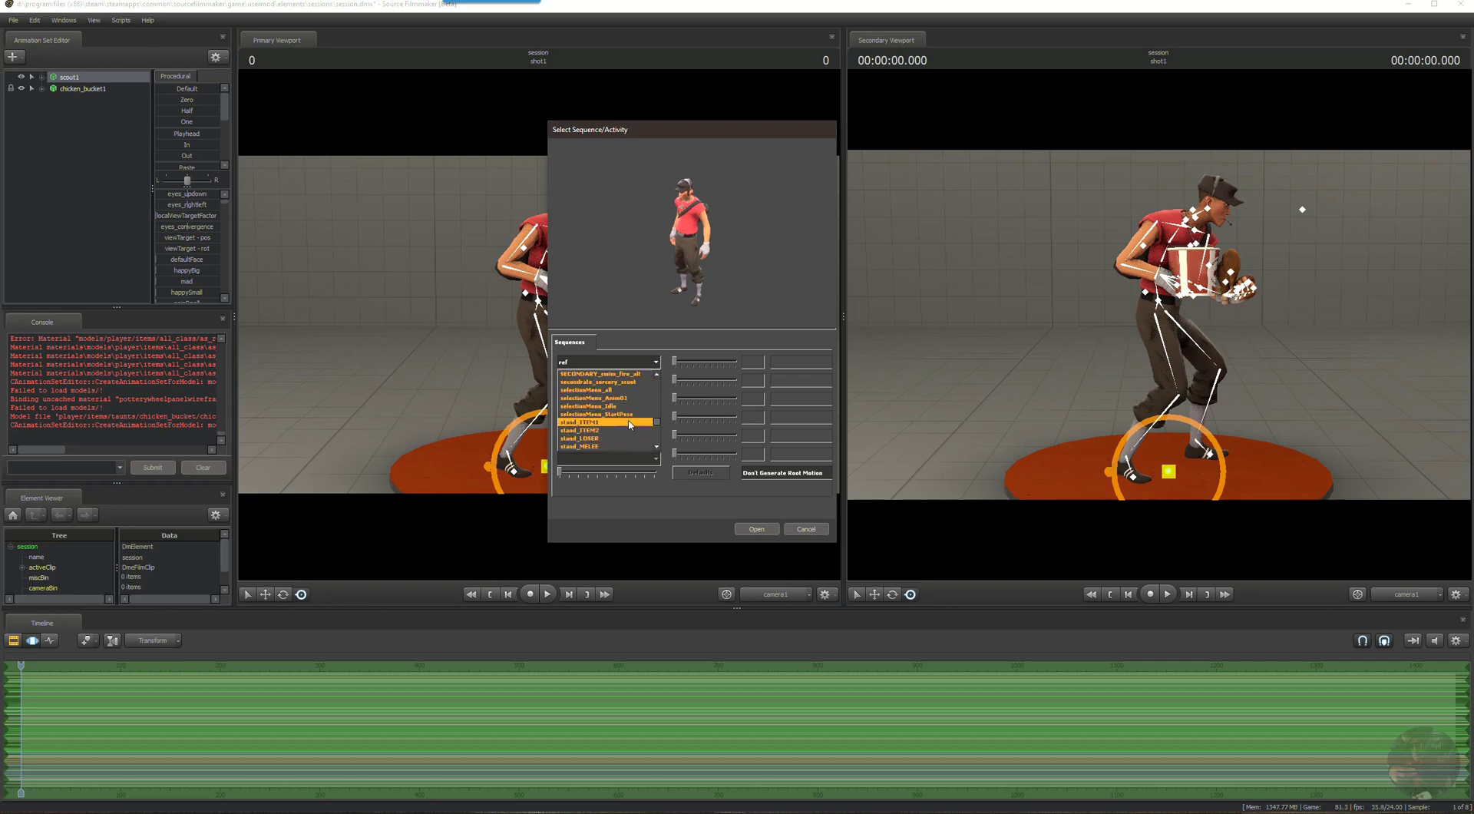
pyautogui.scroll(-10, 630, 425)
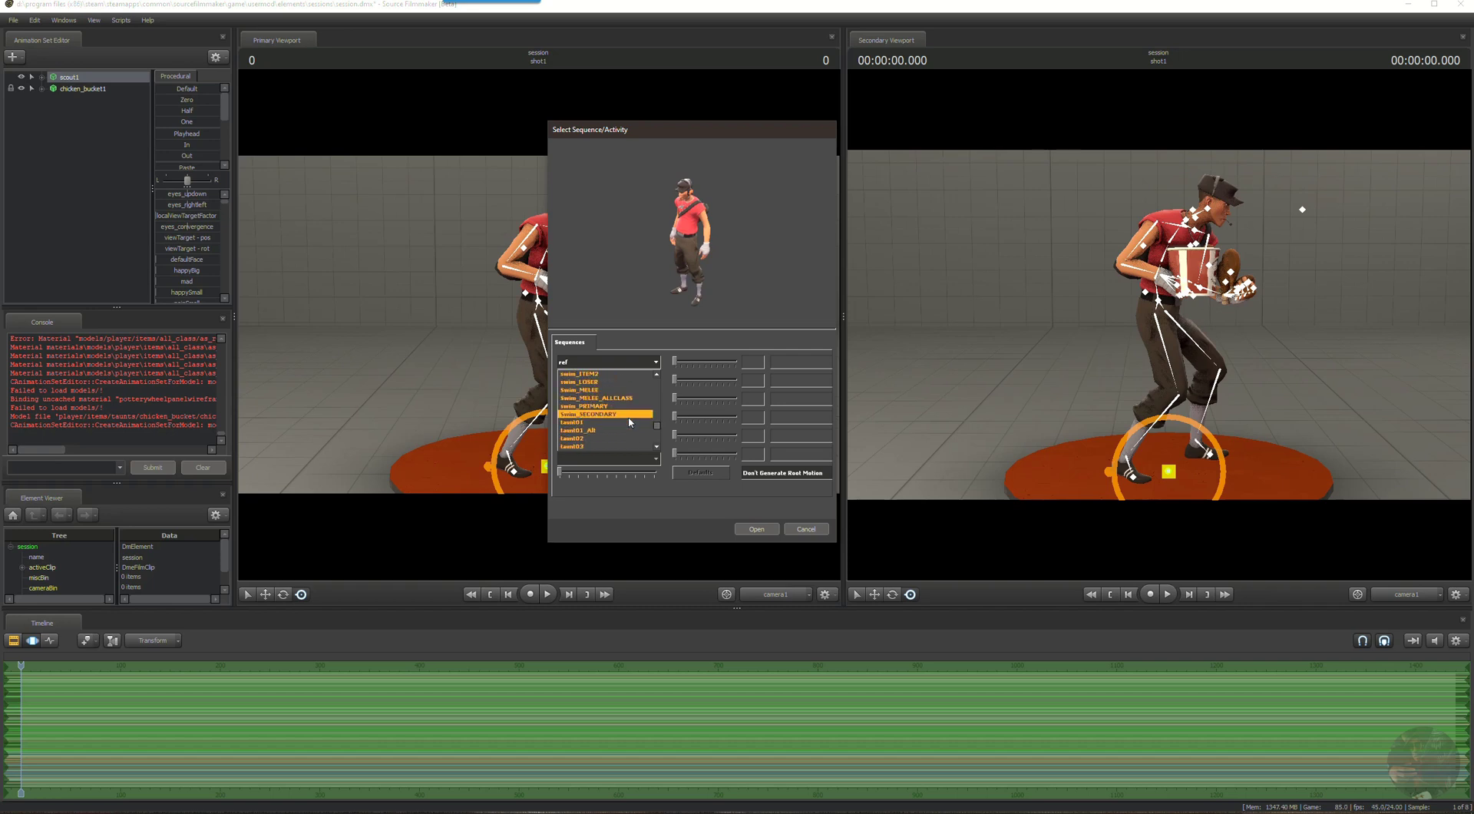
pyautogui.scroll(-10, 630, 421)
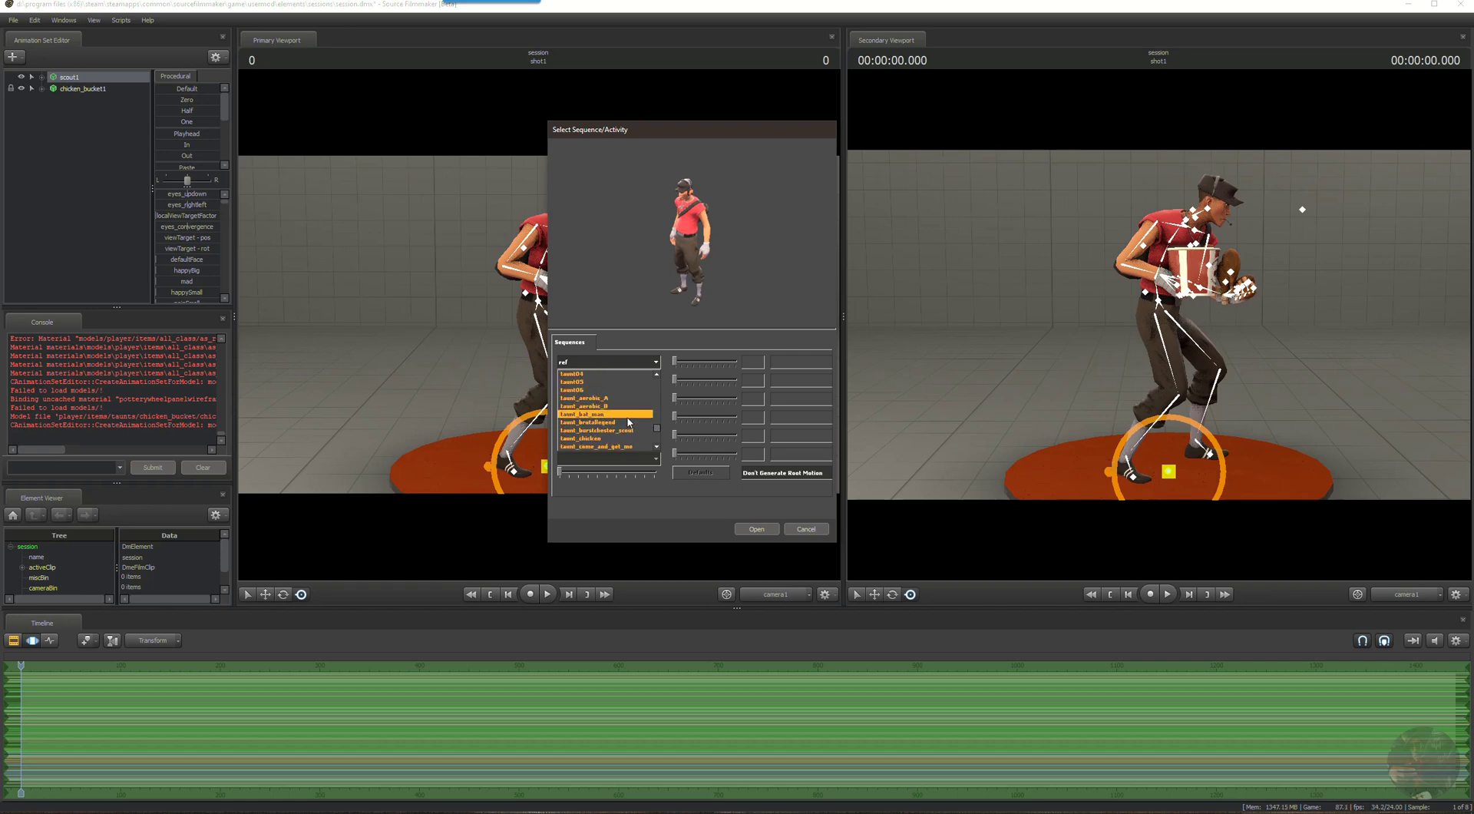
pyautogui.click(590, 437)
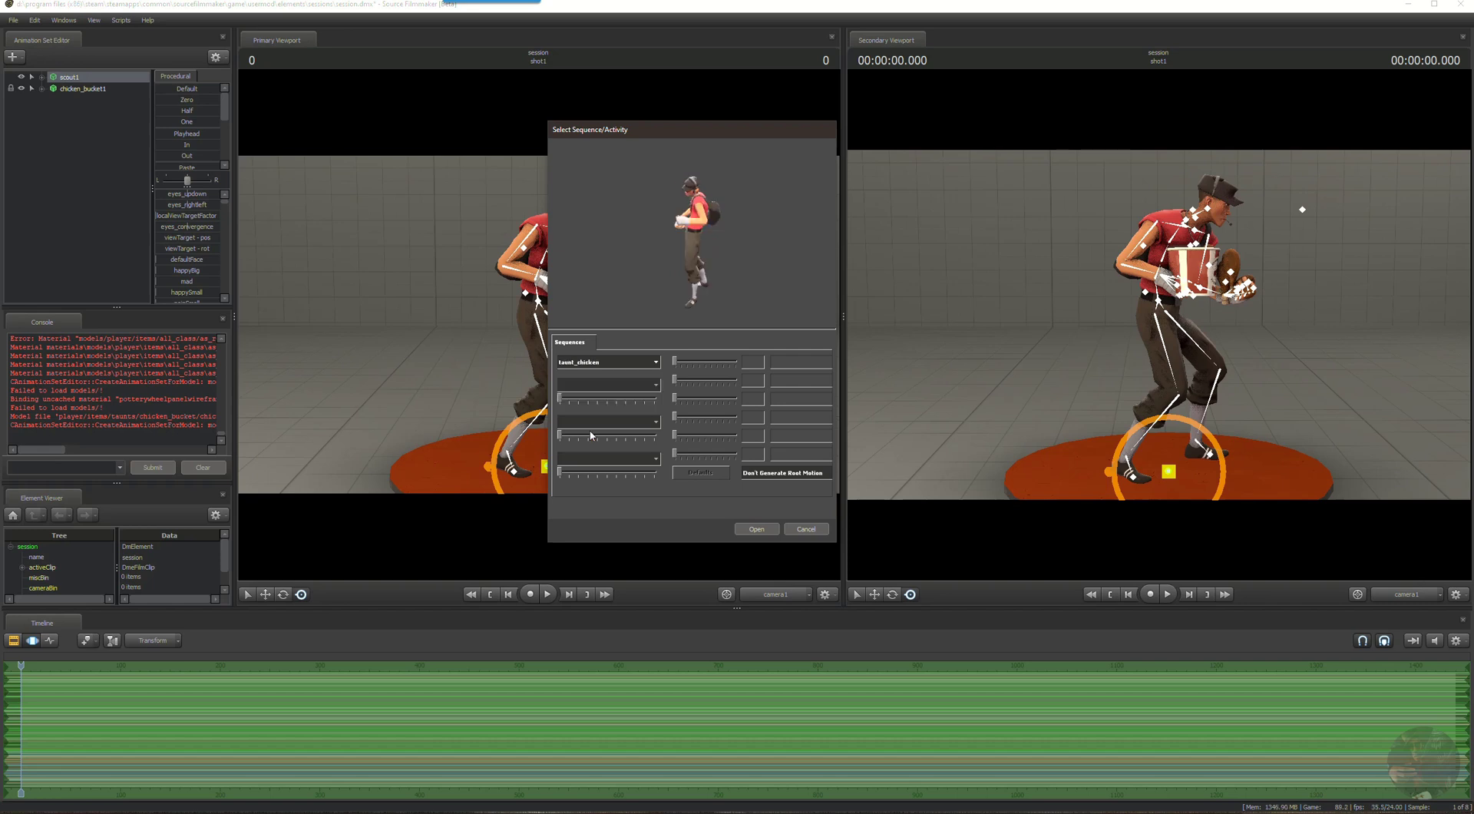
pyautogui.click(756, 529)
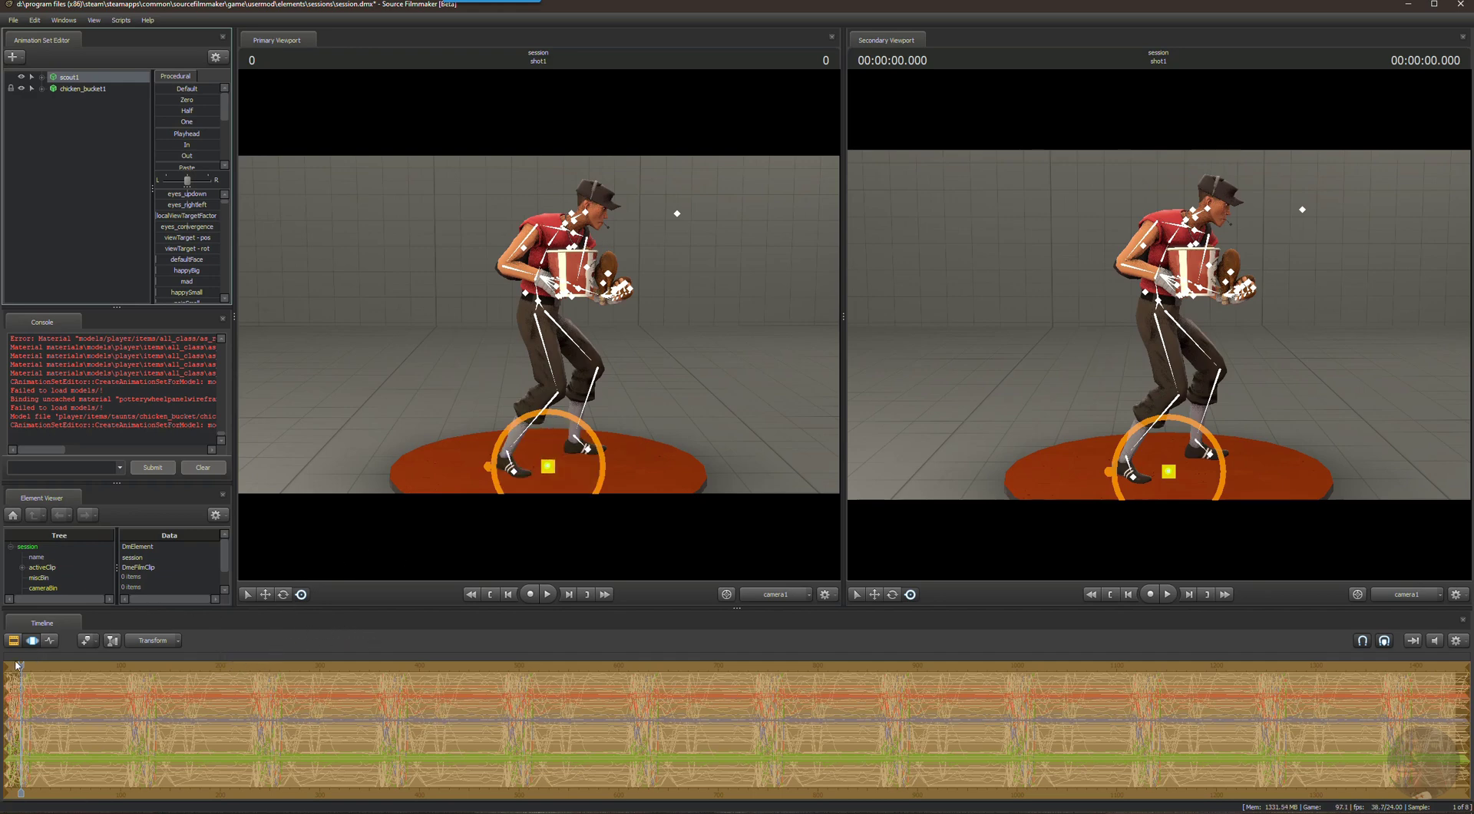
# Turn off timeline snapping and shorten the time selection so that it ends at frame 0.
pyautogui.moveTo(20, 667); pyautogui.dragTo(23, 697)
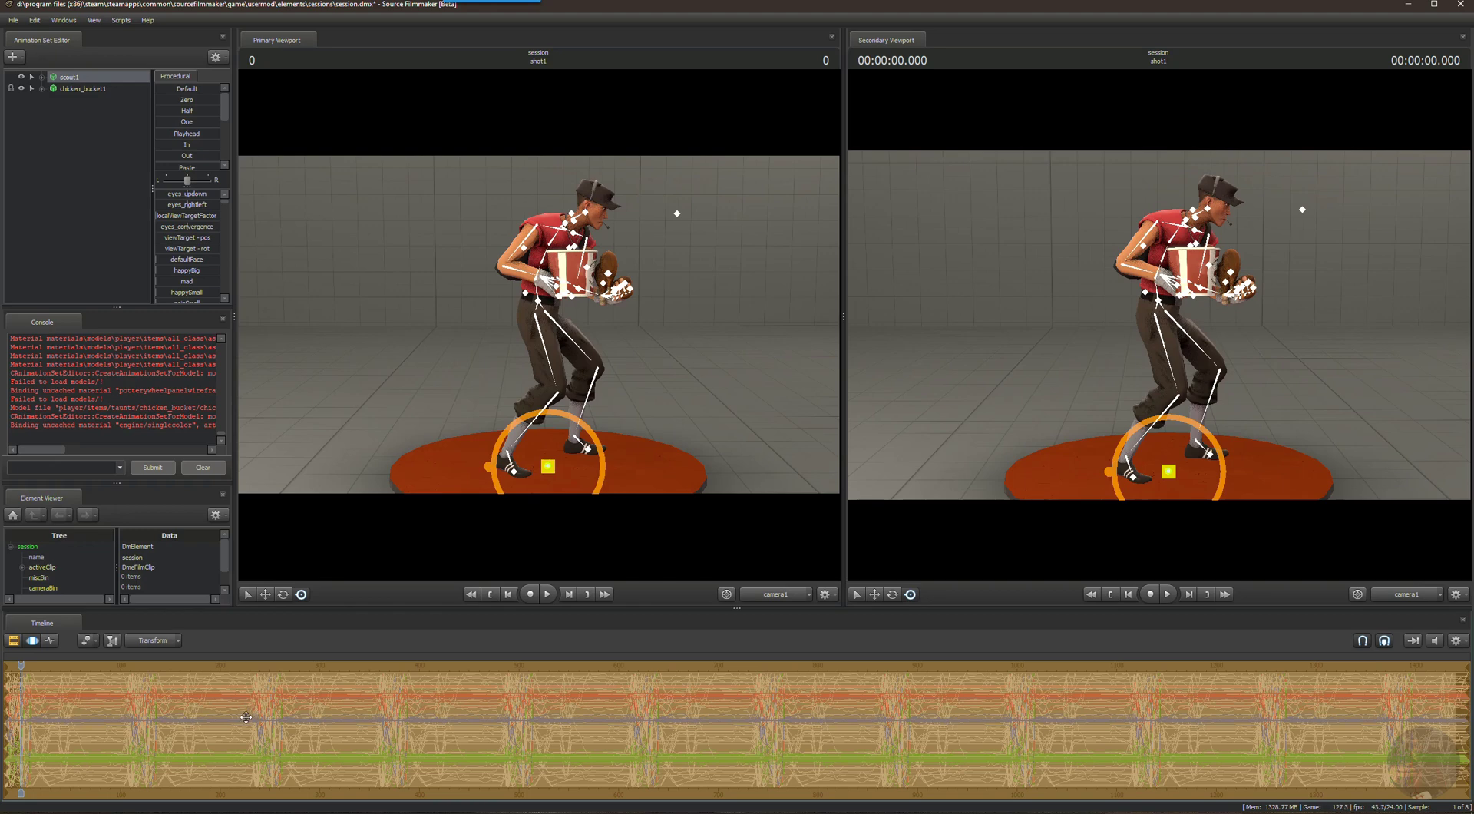
pyautogui.scroll(10, 246, 717)
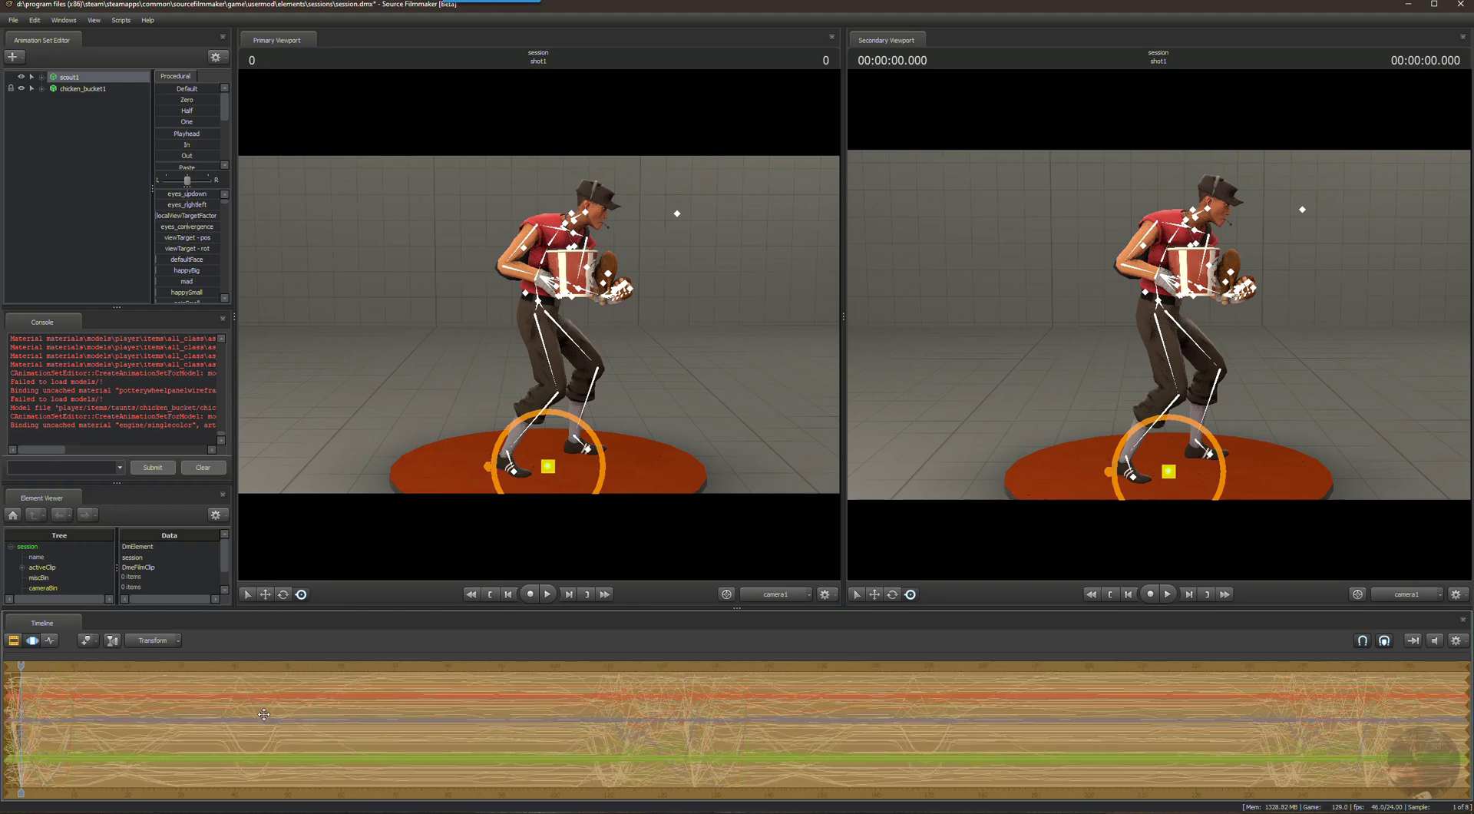
pyautogui.scroll(5, 263, 714)
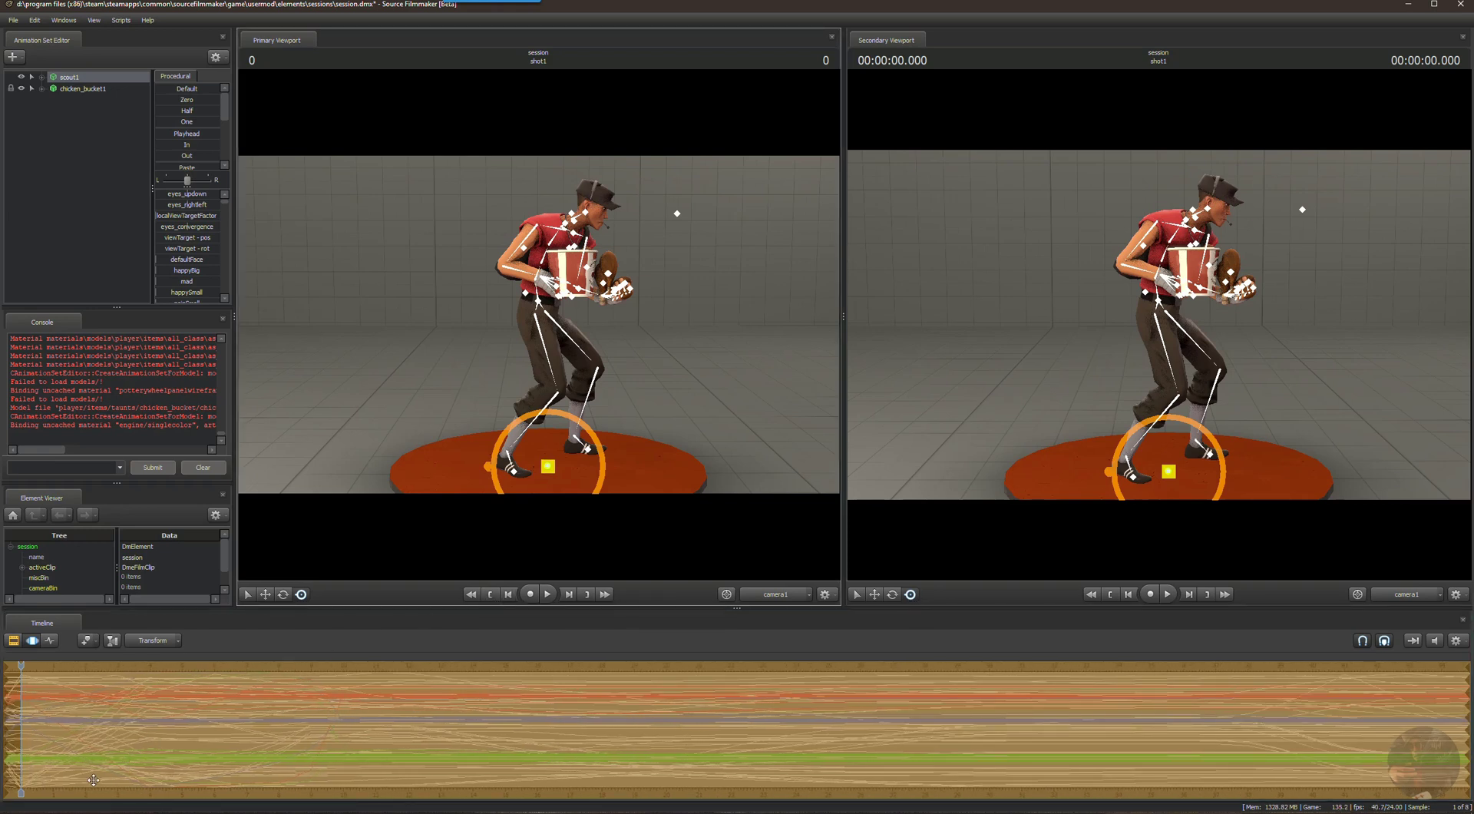
pyautogui.click(22, 795)
pyautogui.moveTo(23, 795); pyautogui.dragTo(700, 806)
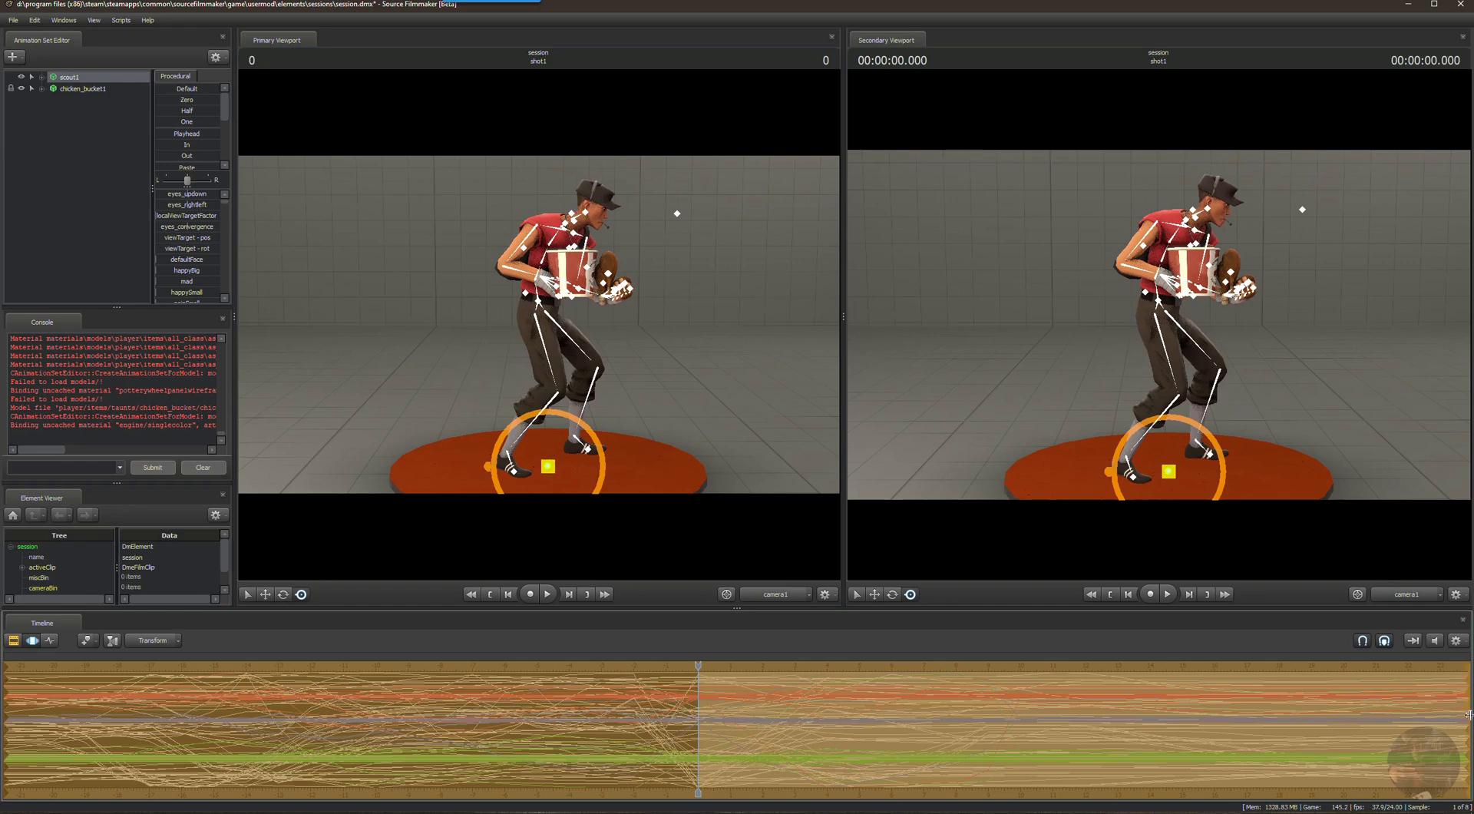
pyautogui.moveTo(1468, 717); pyautogui.dragTo(988, 725)
pyautogui.moveTo(840, 722); pyautogui.dragTo(699, 707)
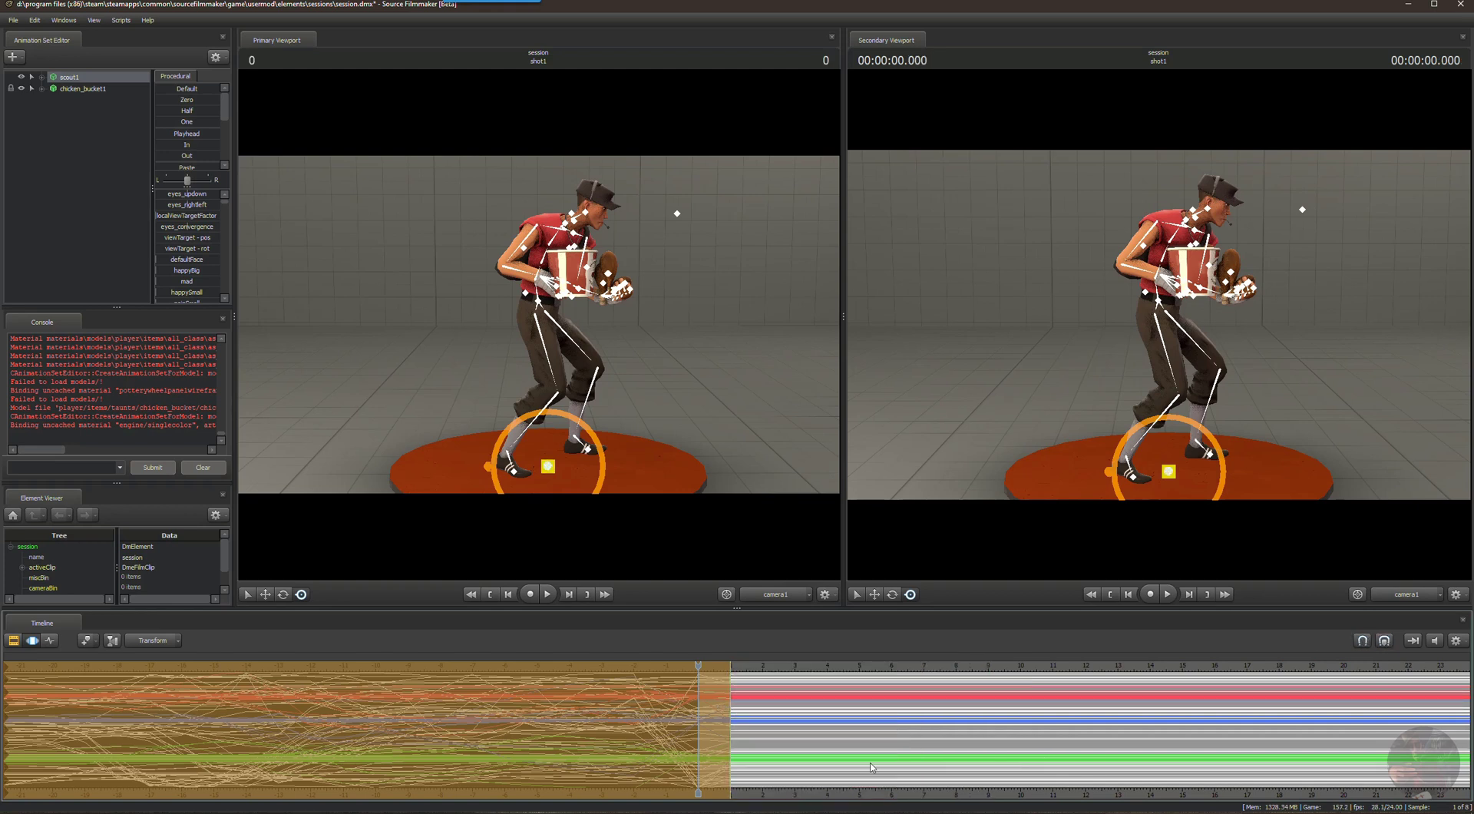
pyautogui.scroll(5, 806, 746)
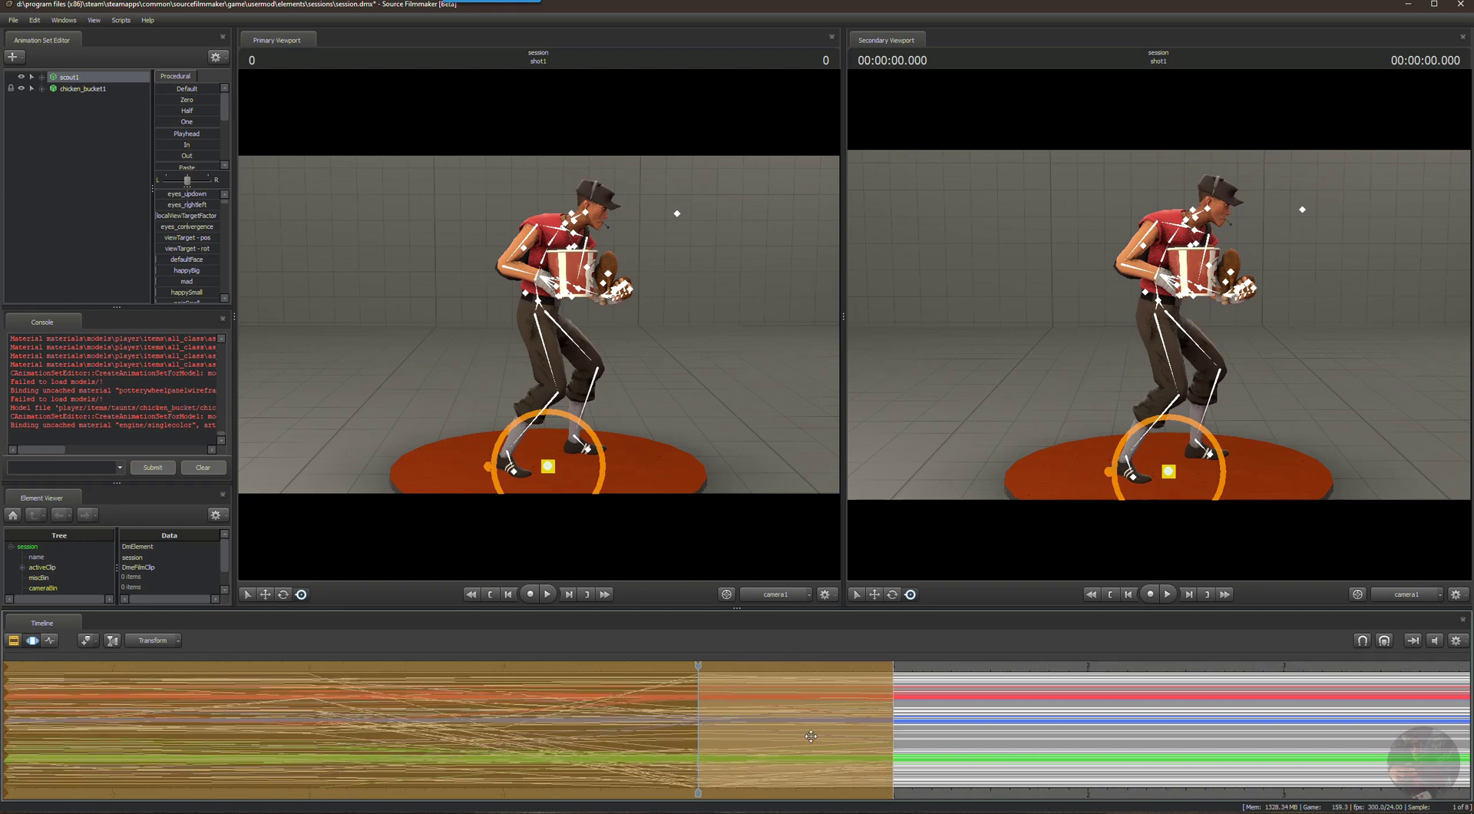
pyautogui.scroll(3, 811, 736)
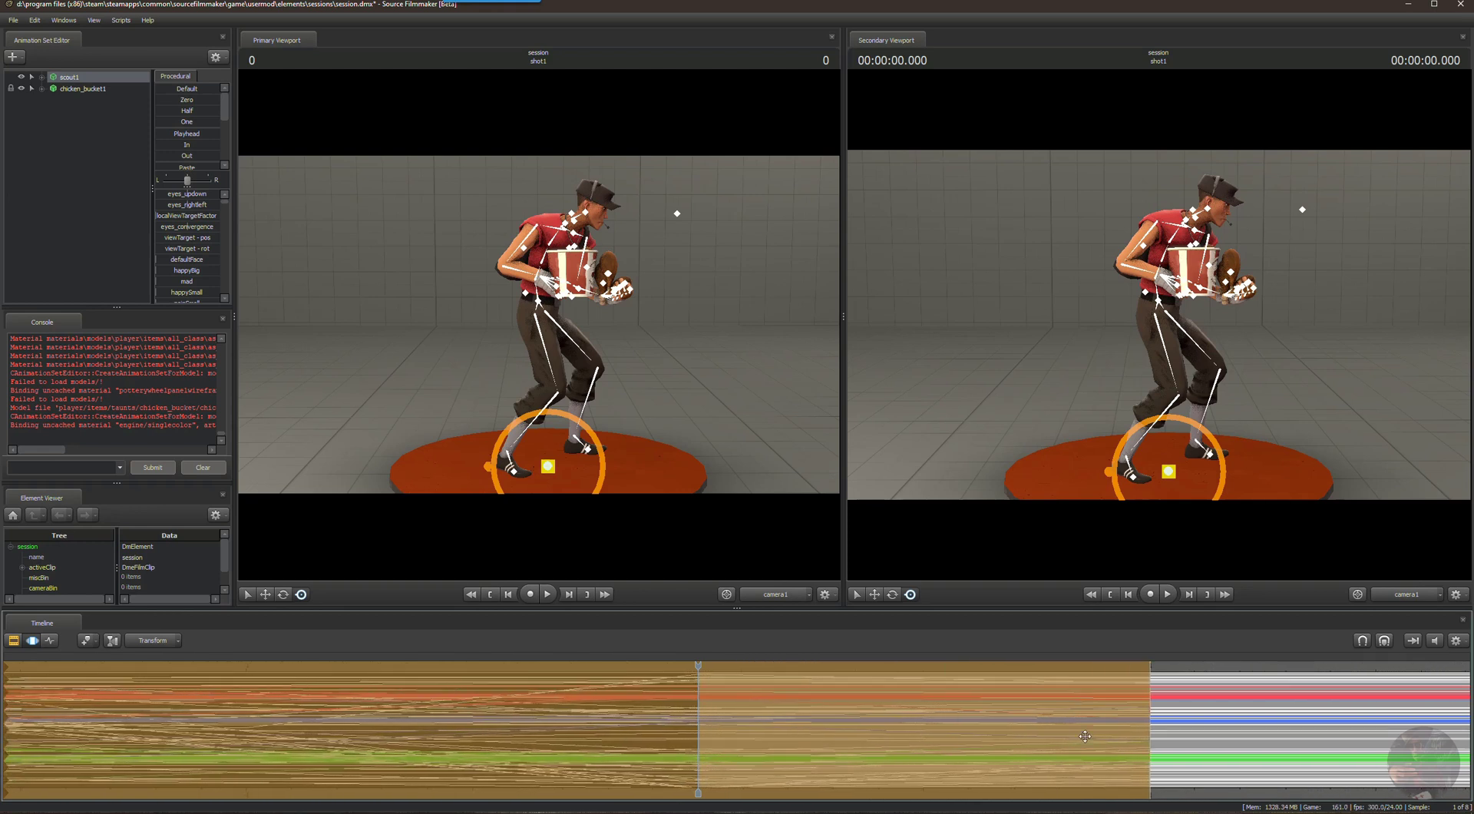
pyautogui.moveTo(1150, 725); pyautogui.dragTo(701, 710)
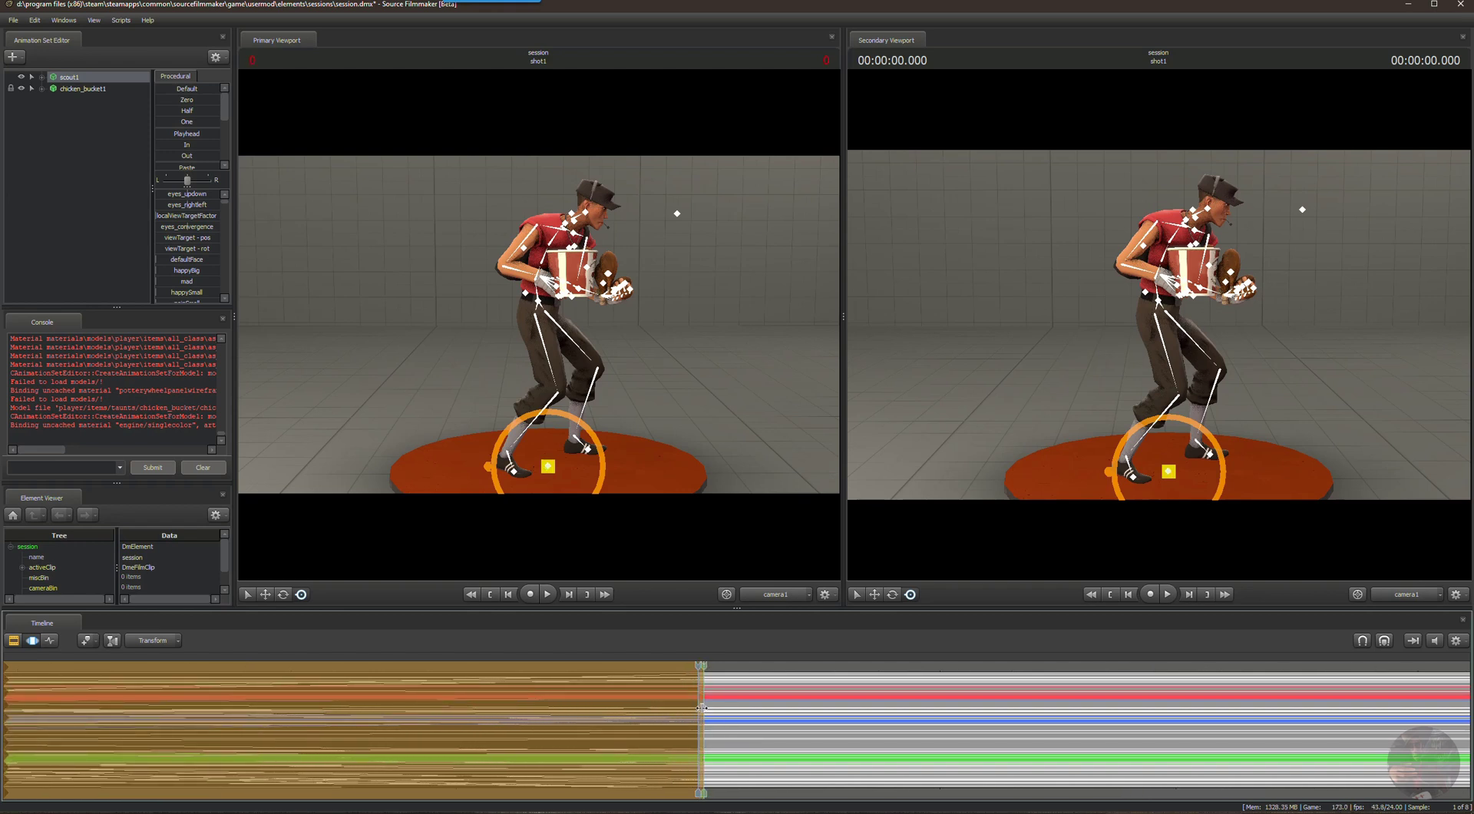
pyautogui.moveTo(700, 708); pyautogui.dragTo(699, 708)
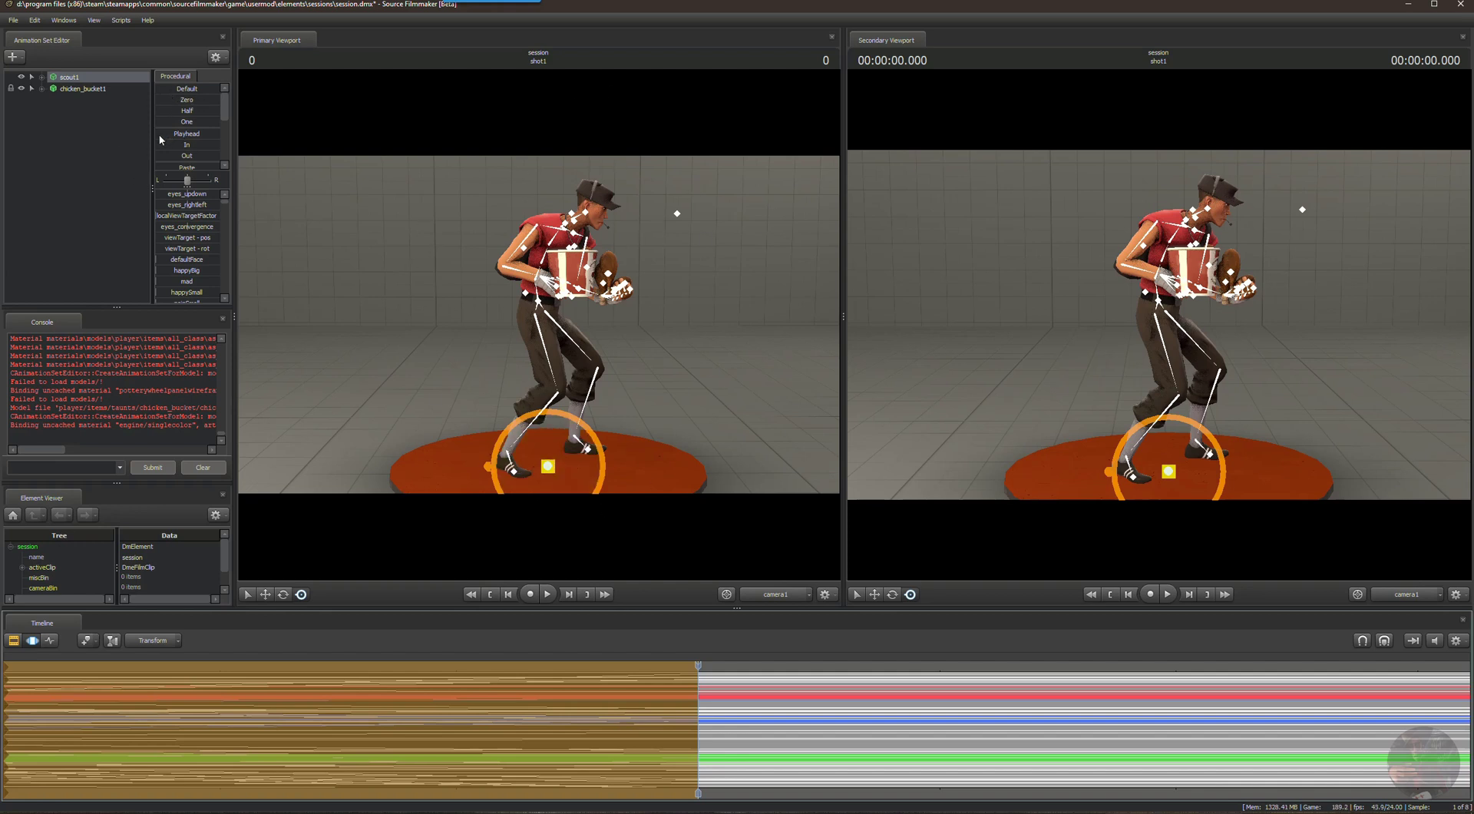
# Apply the Playhead preset to scout1's controls, and scrub to frame 2 to check the pose.
pyautogui.moveTo(162, 134); pyautogui.dragTo(670, 181)
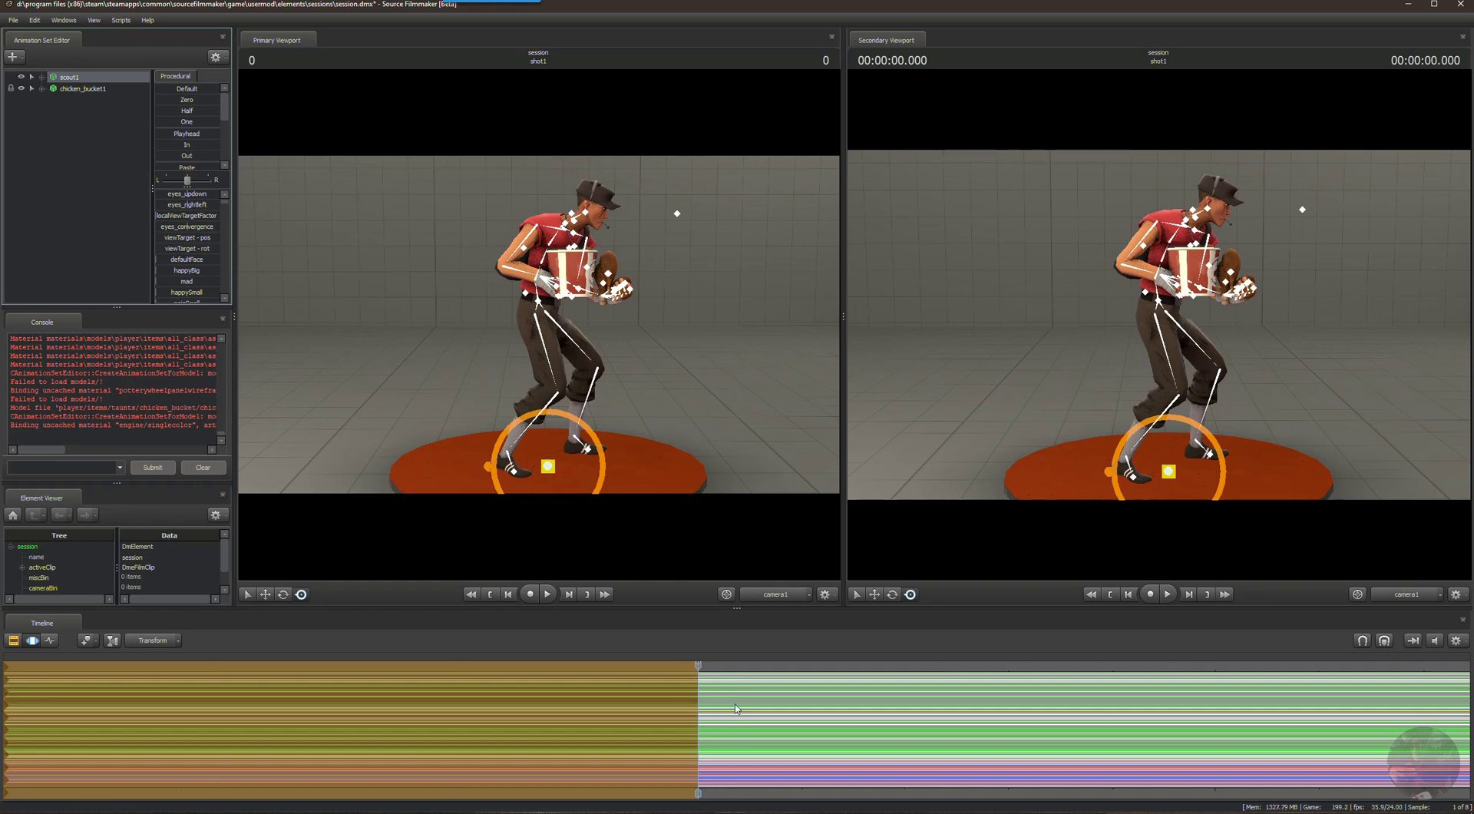
pyautogui.scroll(-4, 733, 707)
pyautogui.scroll(-6, 743, 701)
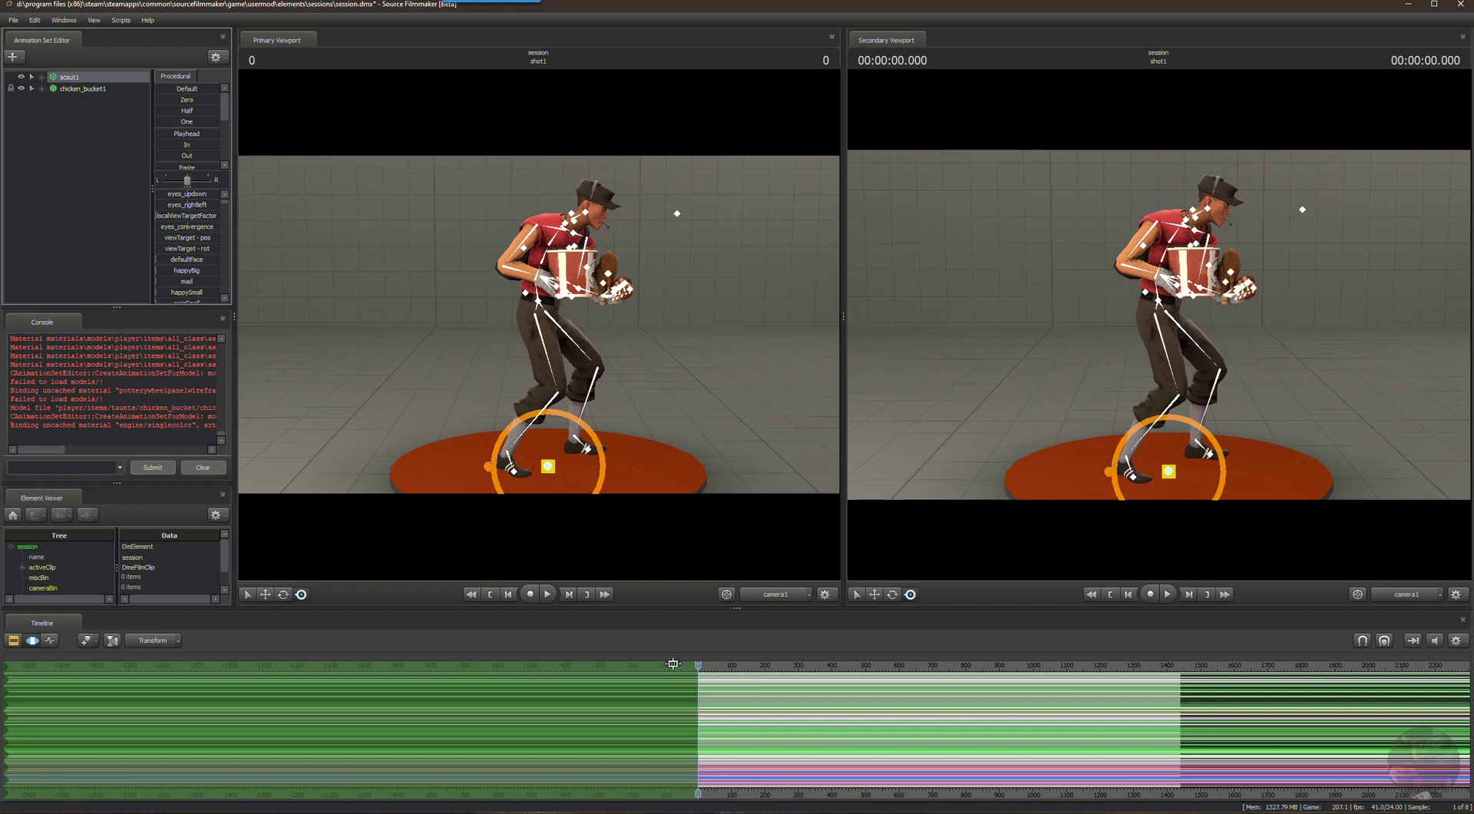
pyautogui.moveTo(698, 665)
pyautogui.mouseDown()
pyautogui.moveTo(1171, 666)
pyautogui.moveTo(698, 666)
pyautogui.mouseUp()
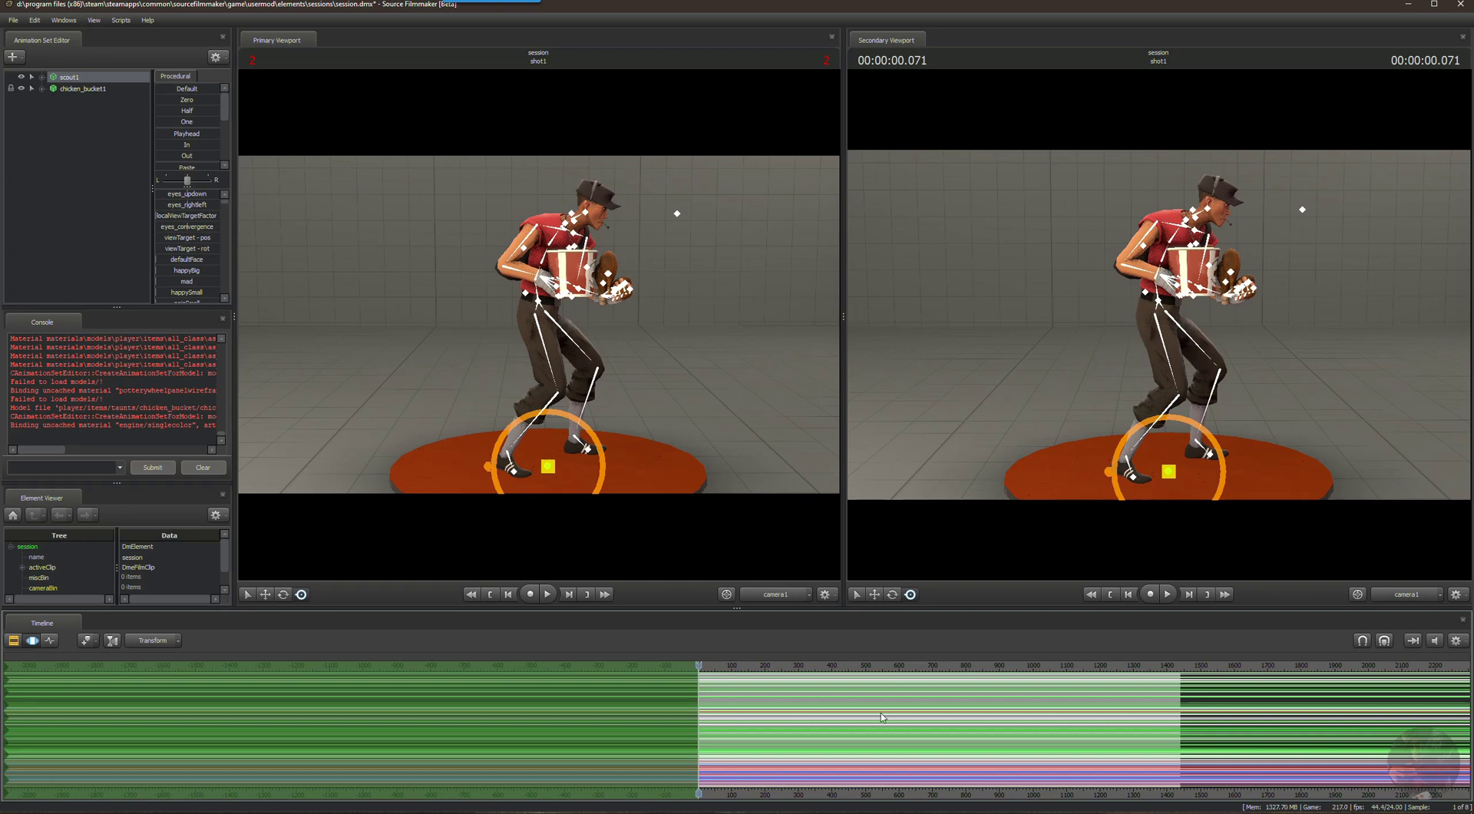
# Return to frame 0, undo the Playhead preset and the clipped sequence import on scout1, and select the whole timeline.
pyautogui.press('Left')
pyautogui.press('Left')
pyautogui.hotkey('ctrl', 'v')
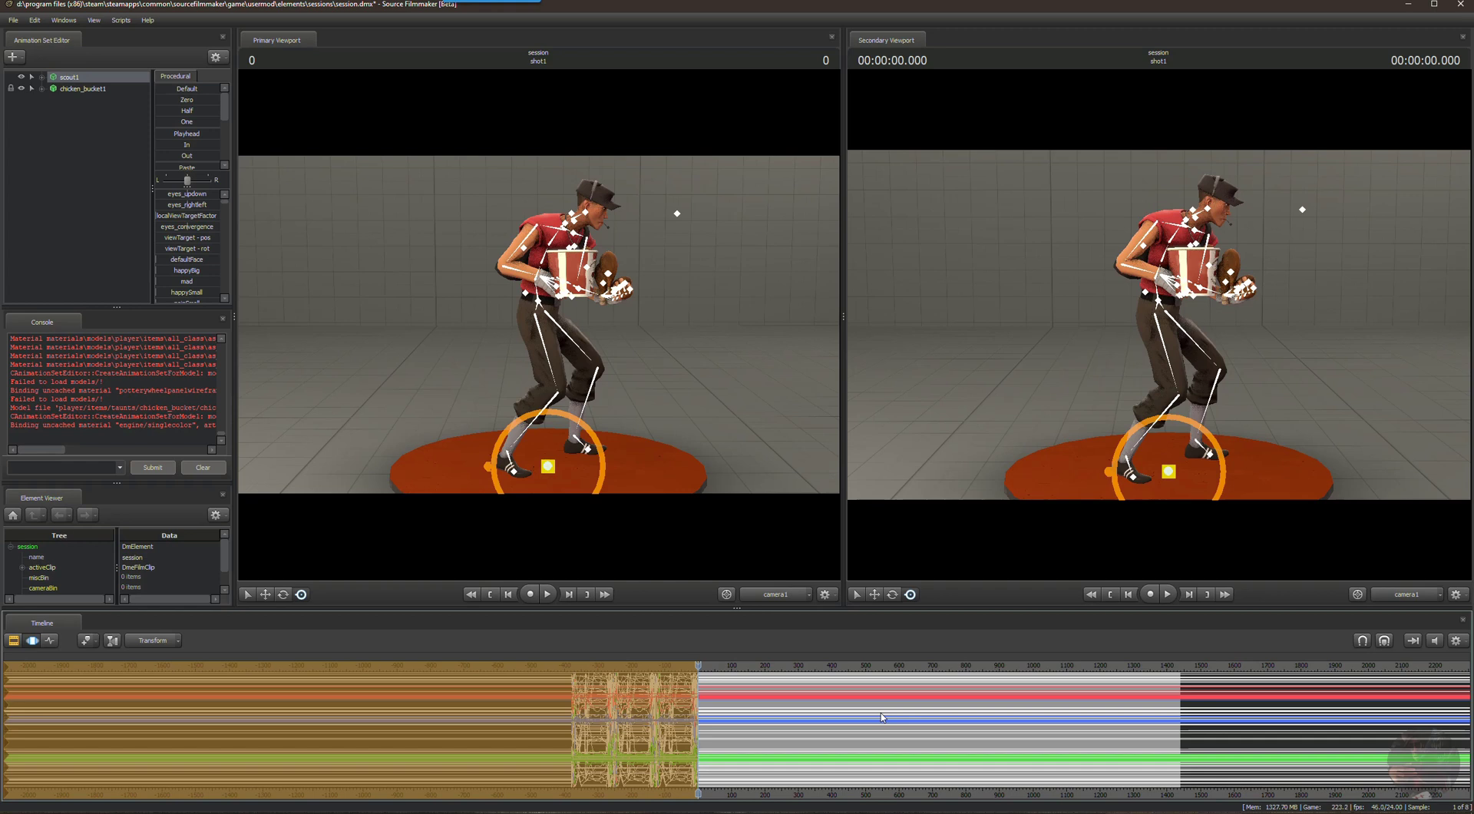
pyautogui.scroll(4, 639, 722)
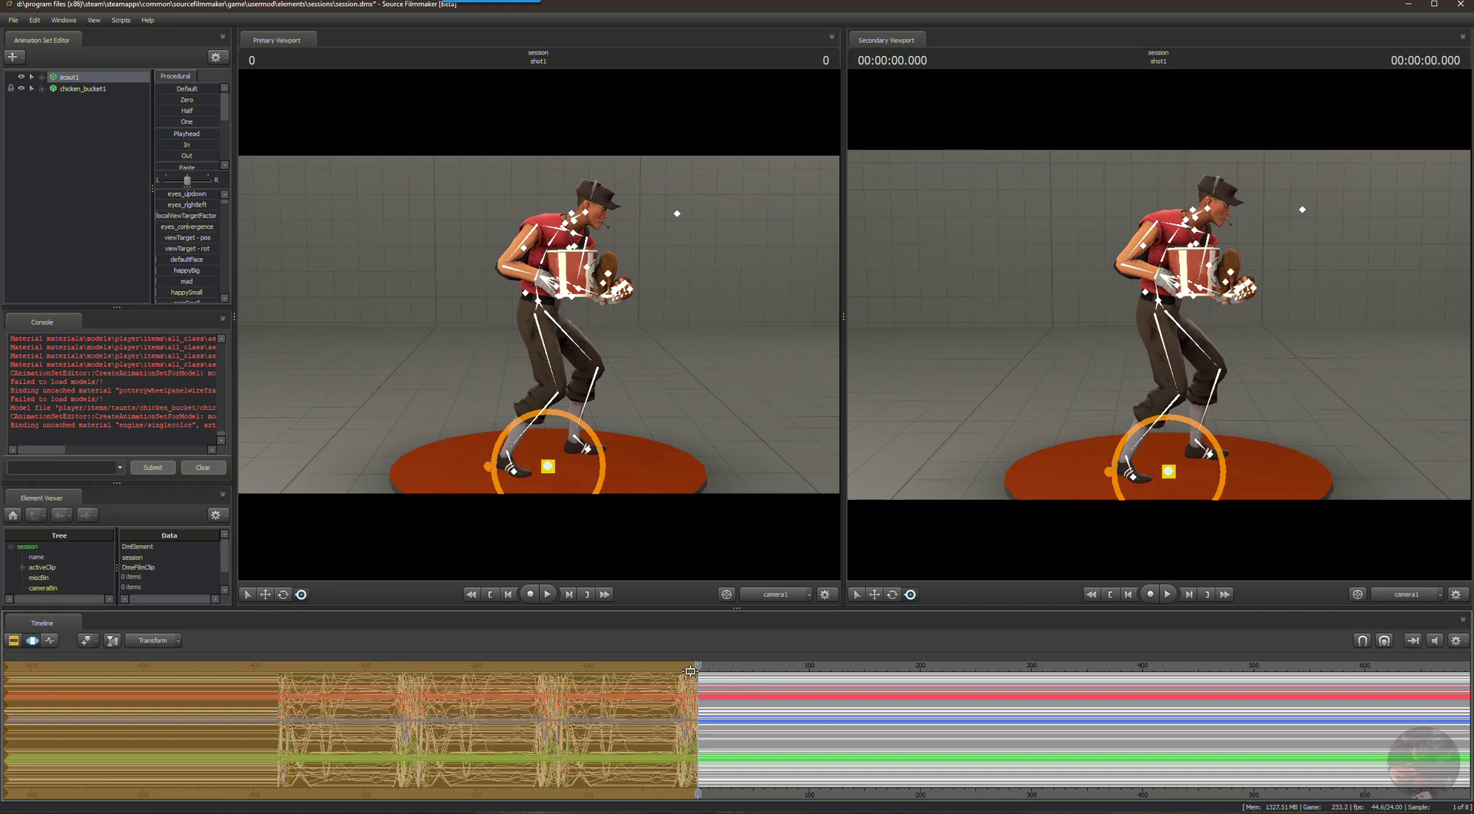
pyautogui.press('space')
pyautogui.moveTo(714, 662); pyautogui.dragTo(699, 662)
pyautogui.scroll(3, 742, 718)
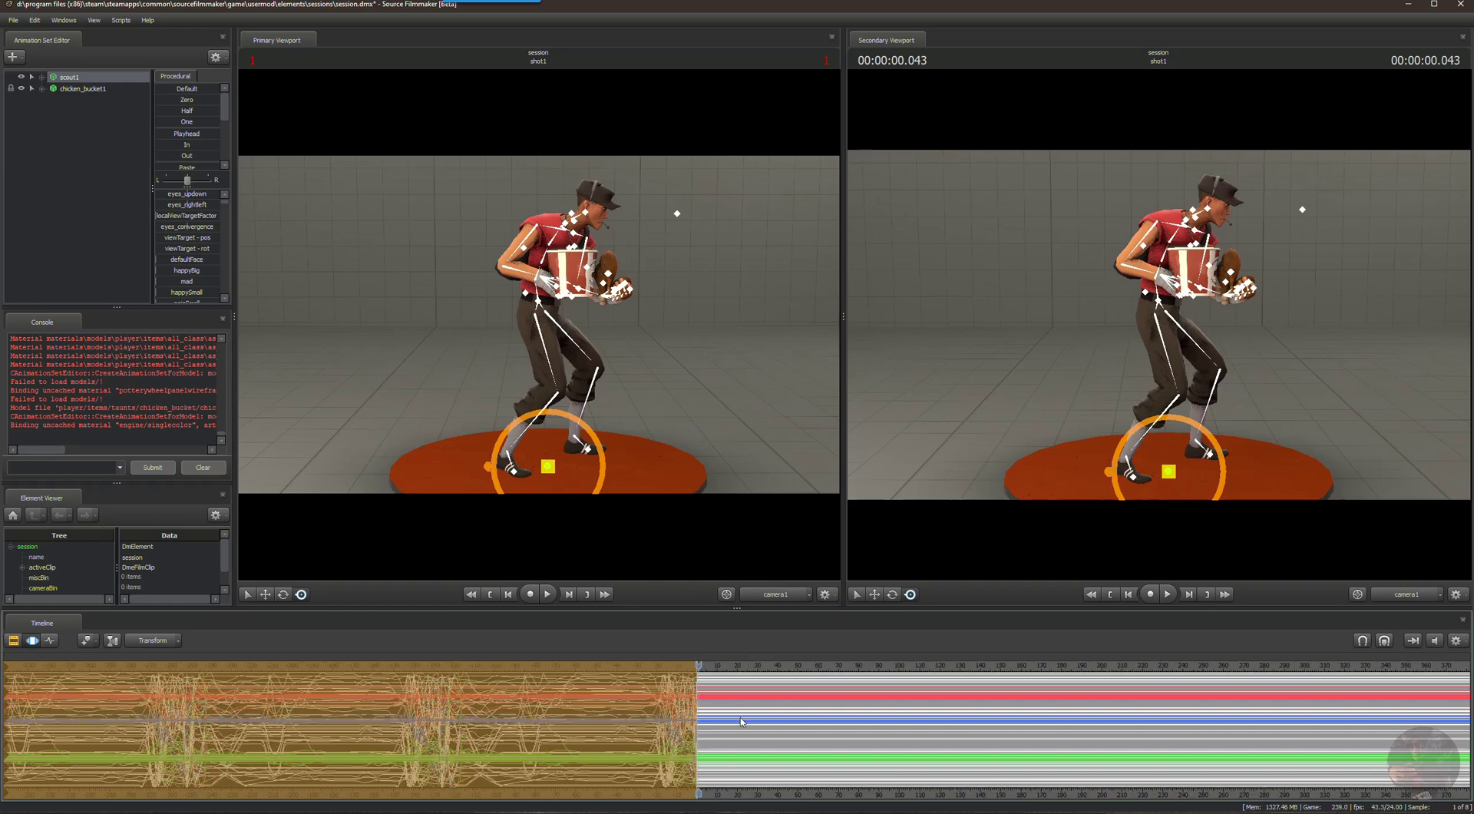
pyautogui.press('Left')
pyautogui.keyDown('shift'); pyautogui.click(742, 722); pyautogui.keyUp('shift')
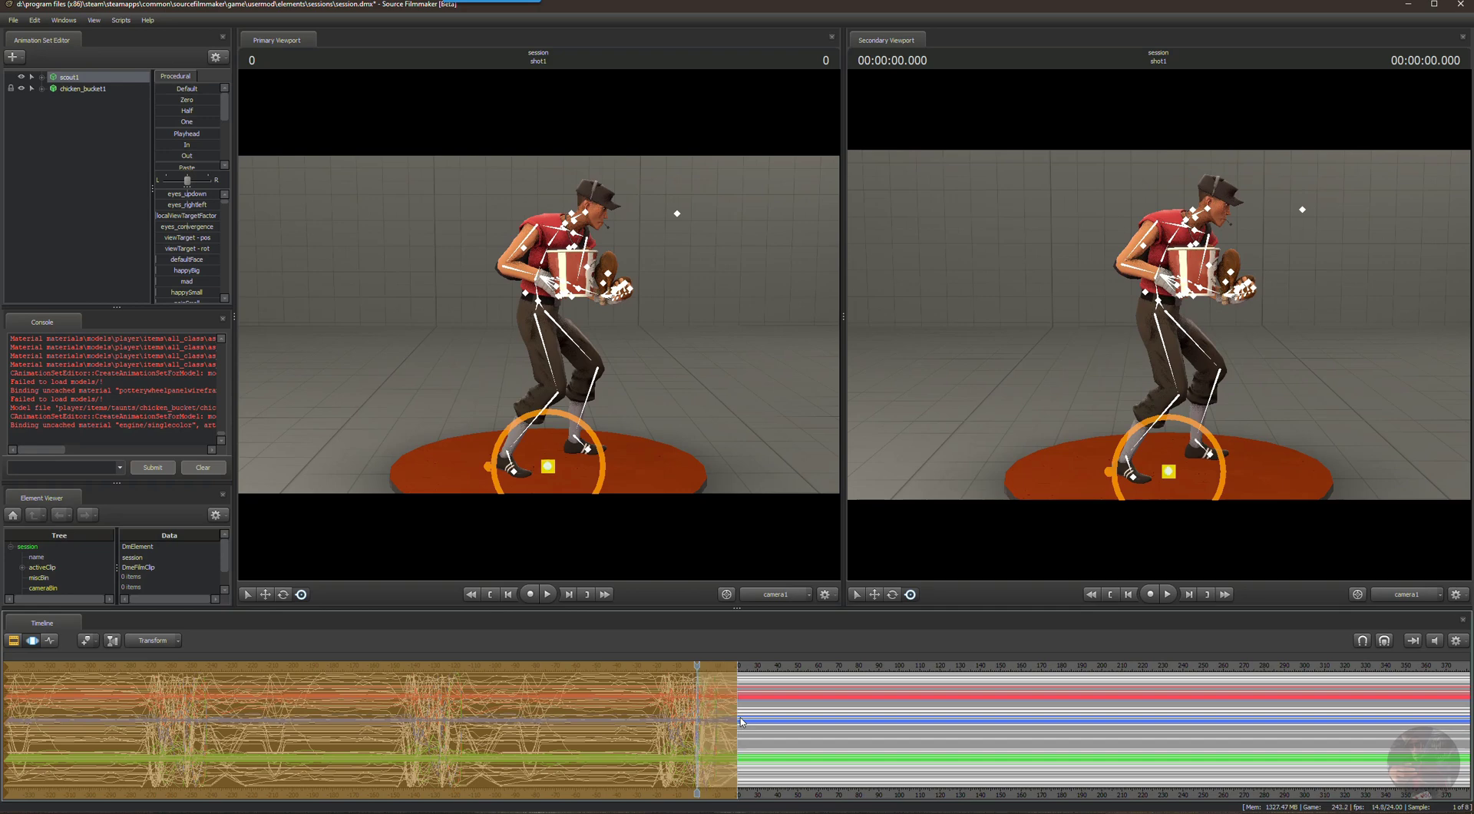
pyautogui.hotkey('ctrl', 'a')
pyautogui.hotkey('ctrl', 'v')
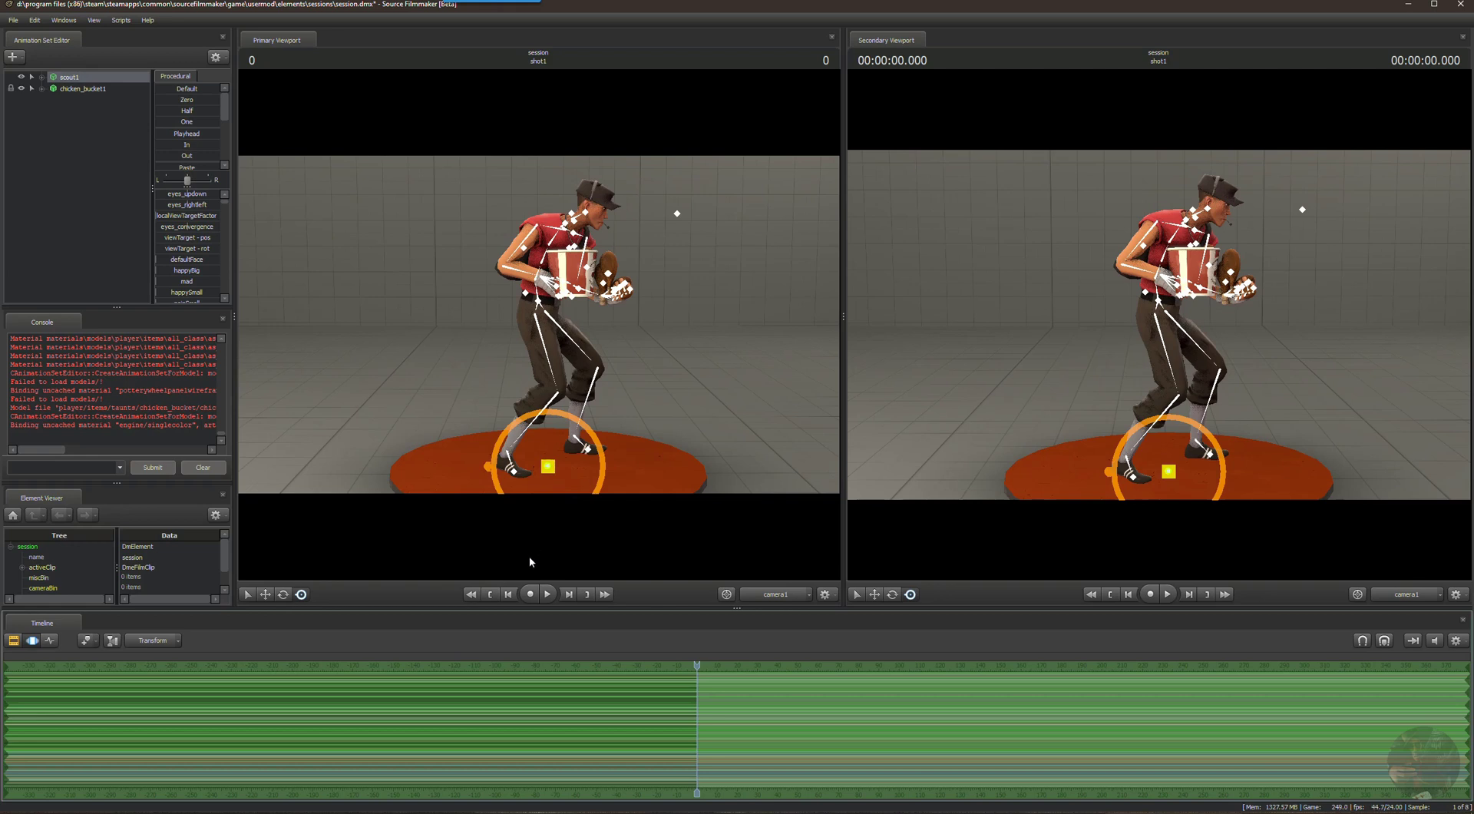
# Redo the sequence import across the whole timeline and commit it to scout1.
pyautogui.click(450, 499)
pyautogui.click(35, 21)
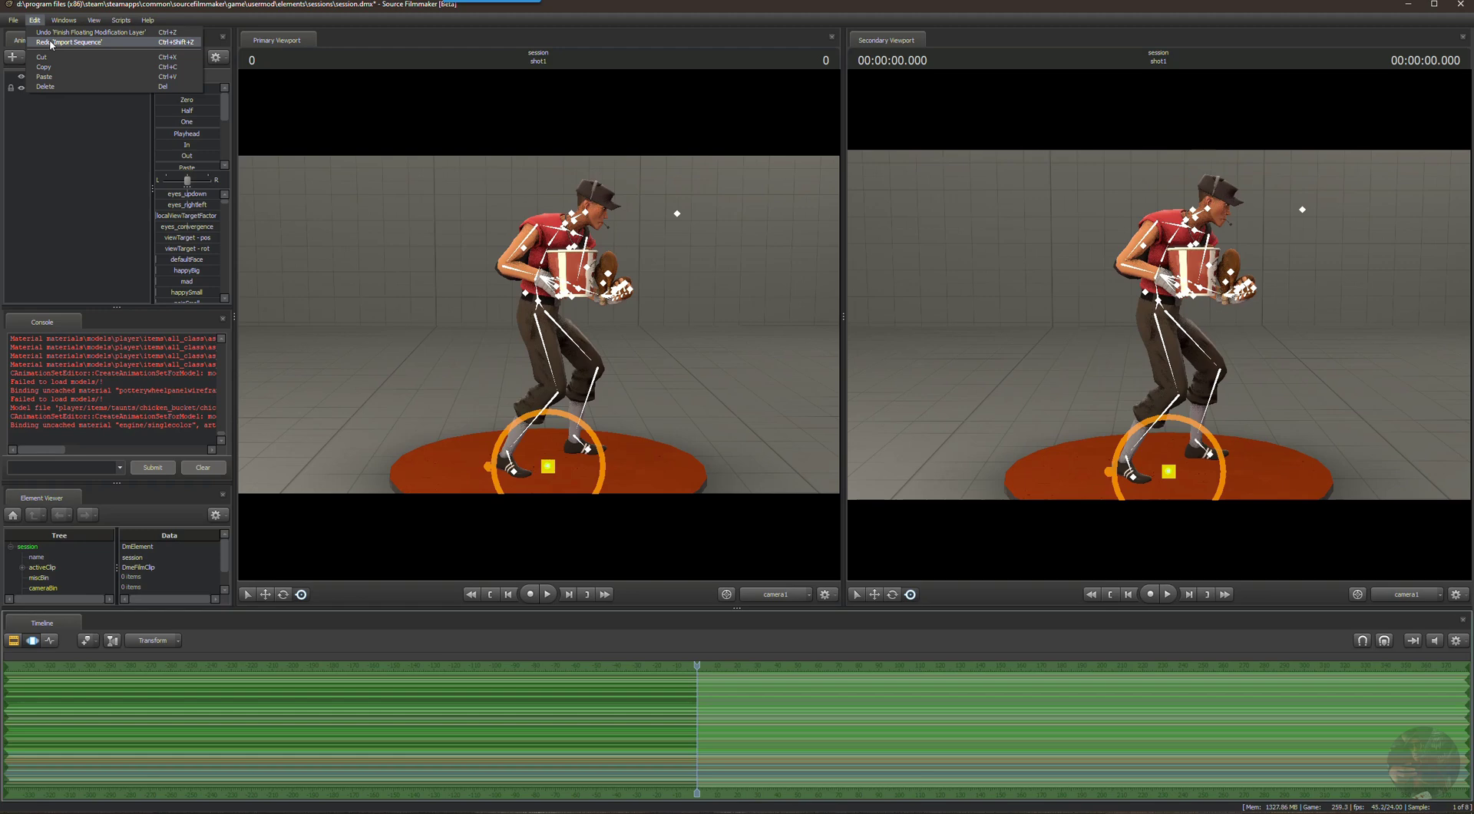
pyautogui.click(51, 43)
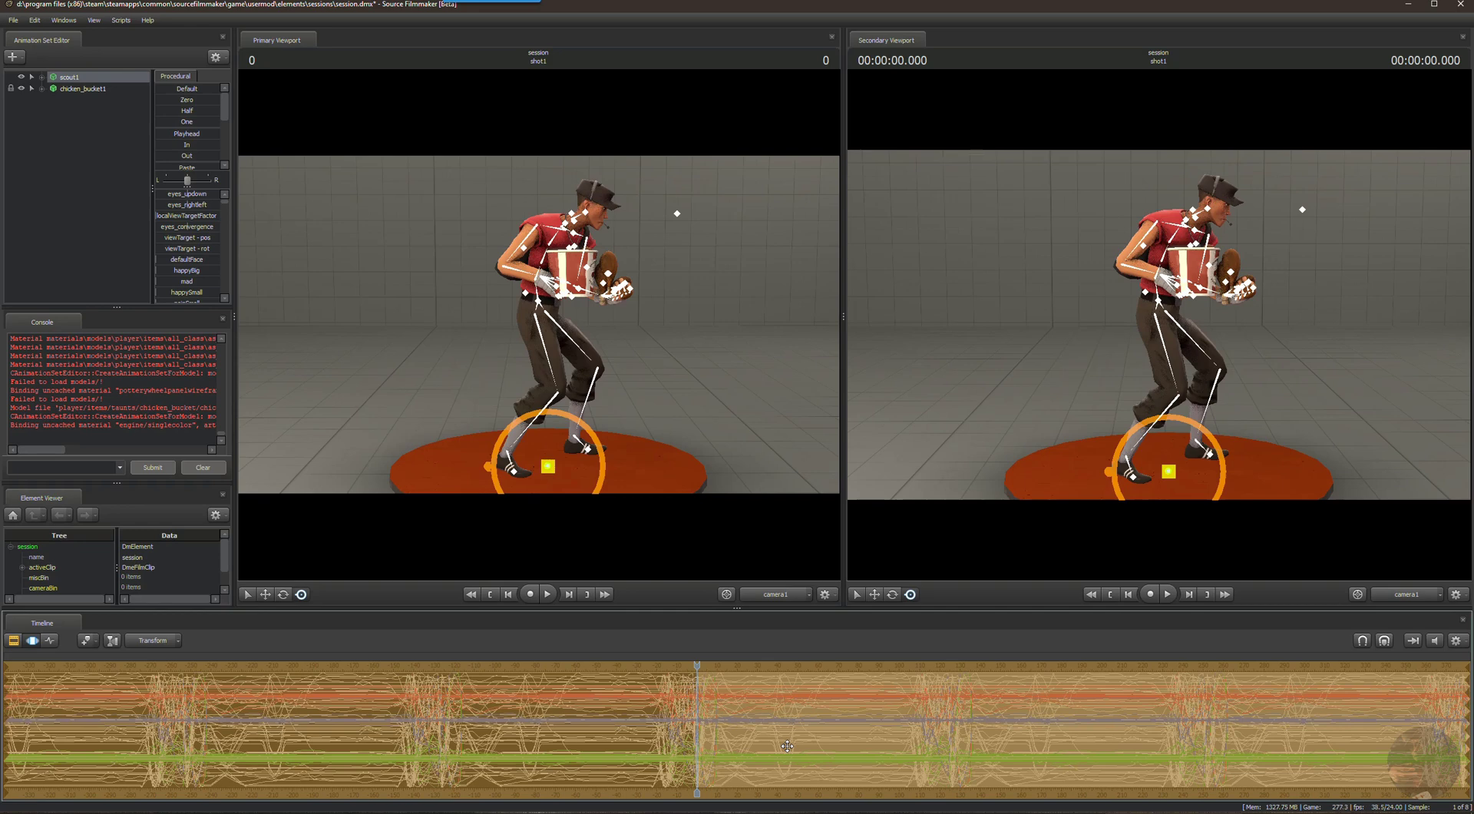
pyautogui.press('Return')
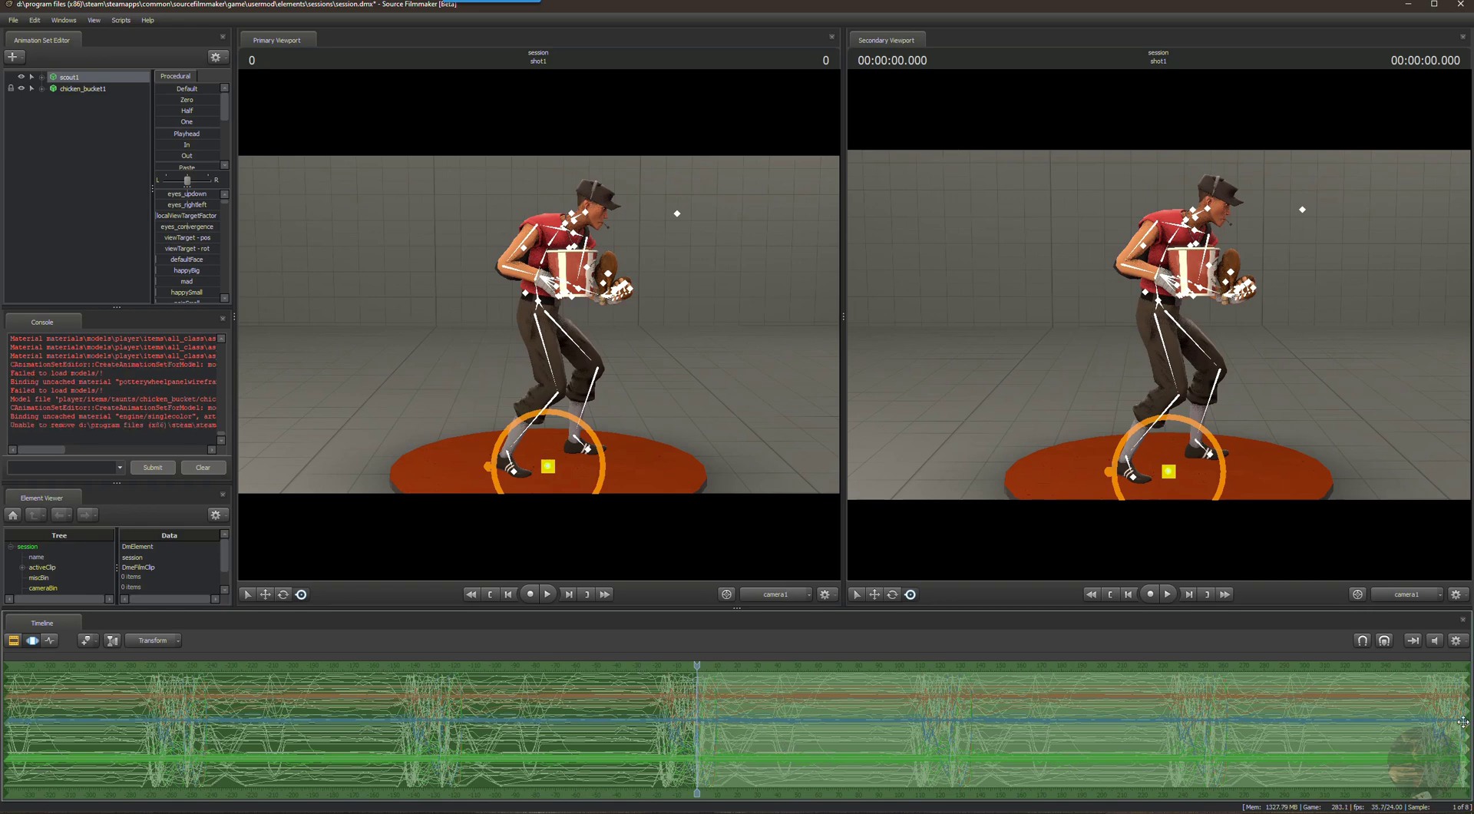
# Shorten the time selection so that it ends at frame 0, and apply the Playhead preset to scout1's controls there.
pyautogui.moveTo(1466, 718); pyautogui.dragTo(697, 722)
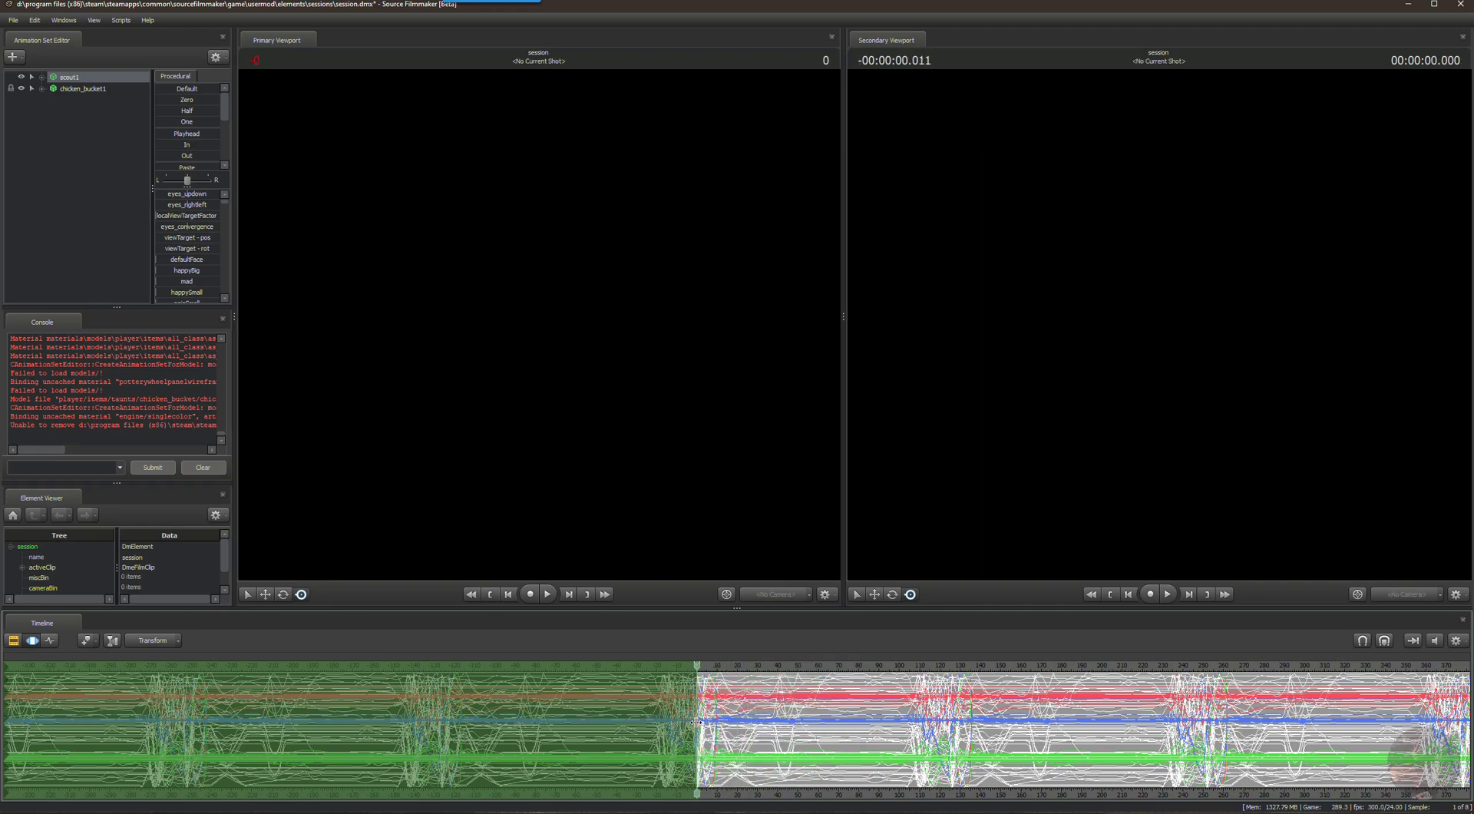
pyautogui.scroll(8, 697, 722)
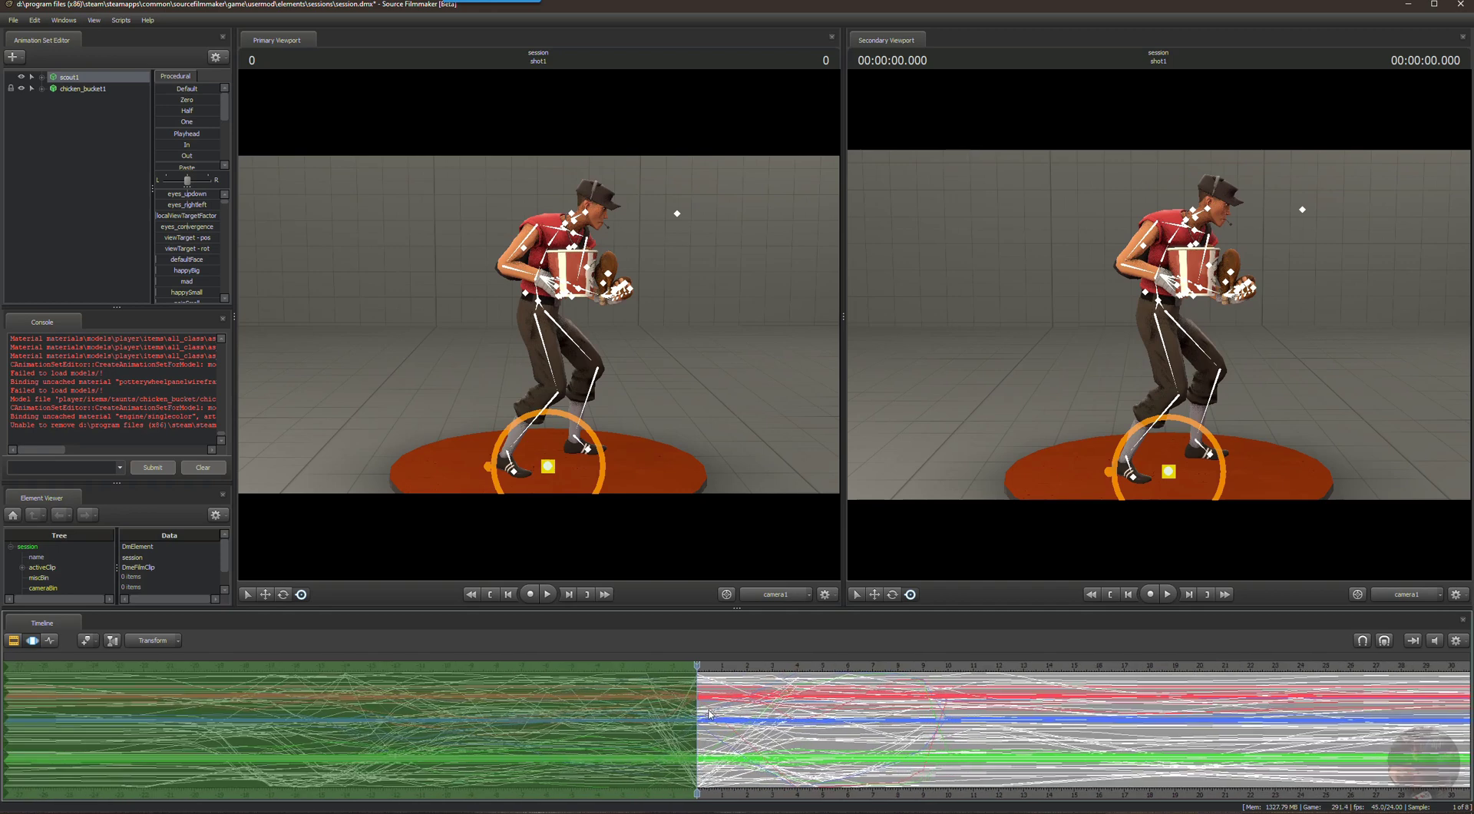
pyautogui.scroll(5, 727, 701)
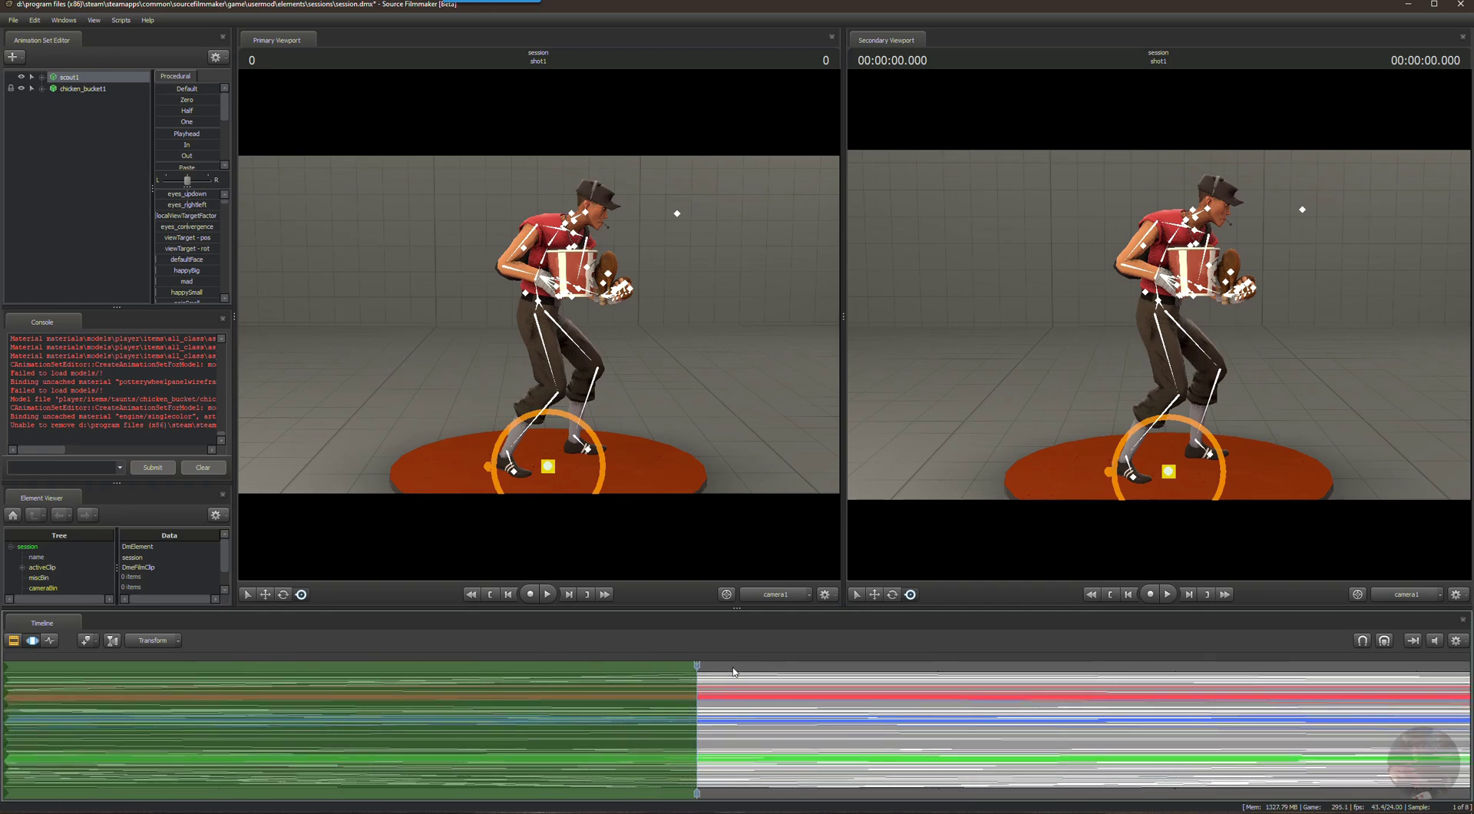
pyautogui.moveTo(159, 135); pyautogui.dragTo(570, 156)
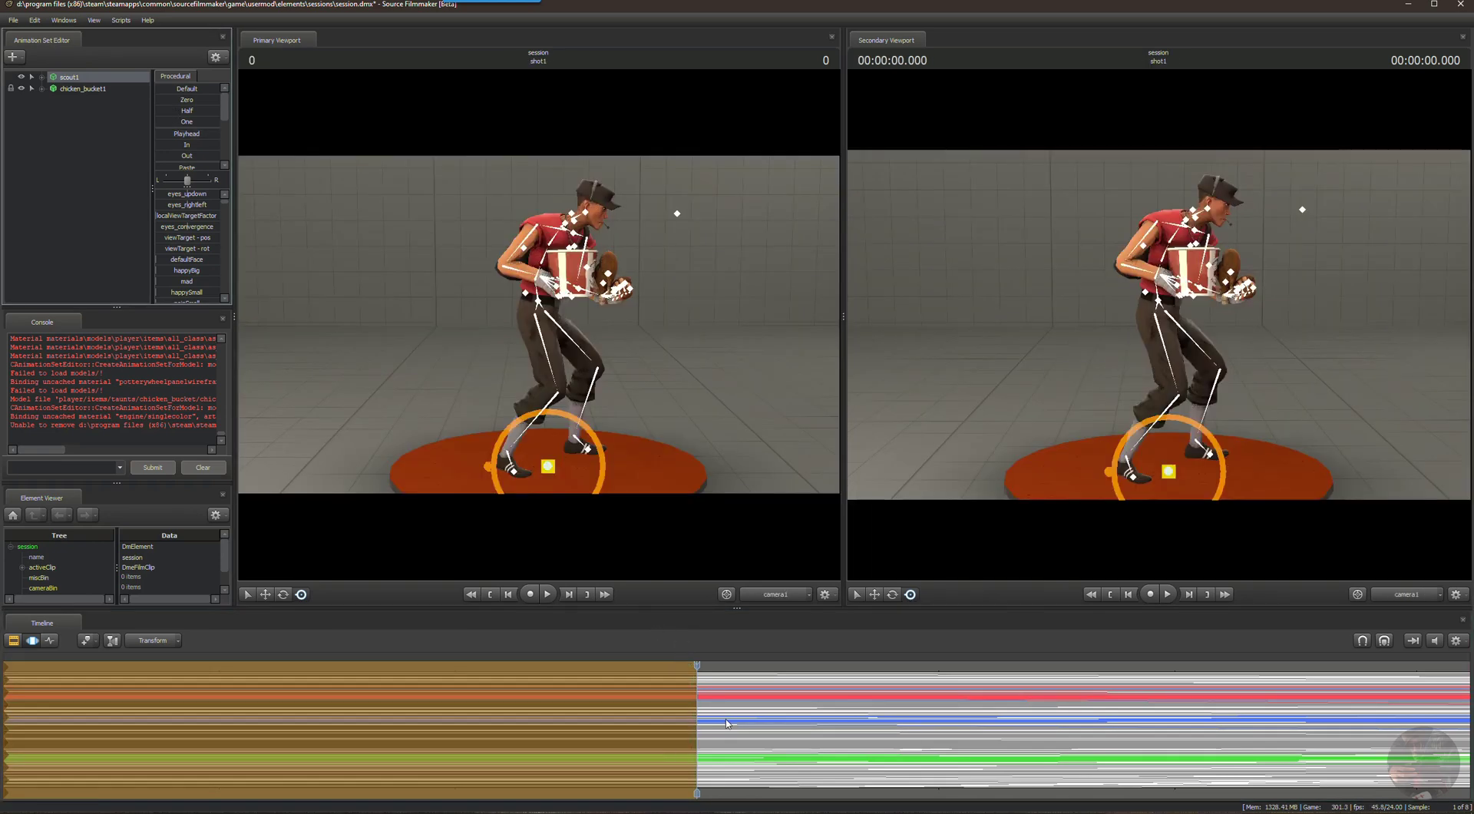
# Scrub to frame 7 to check the motion, then commit the held pose before frame 0 and reselect the whole timeline.
pyautogui.scroll(-10, 731, 720)
pyautogui.scroll(-10, 730, 720)
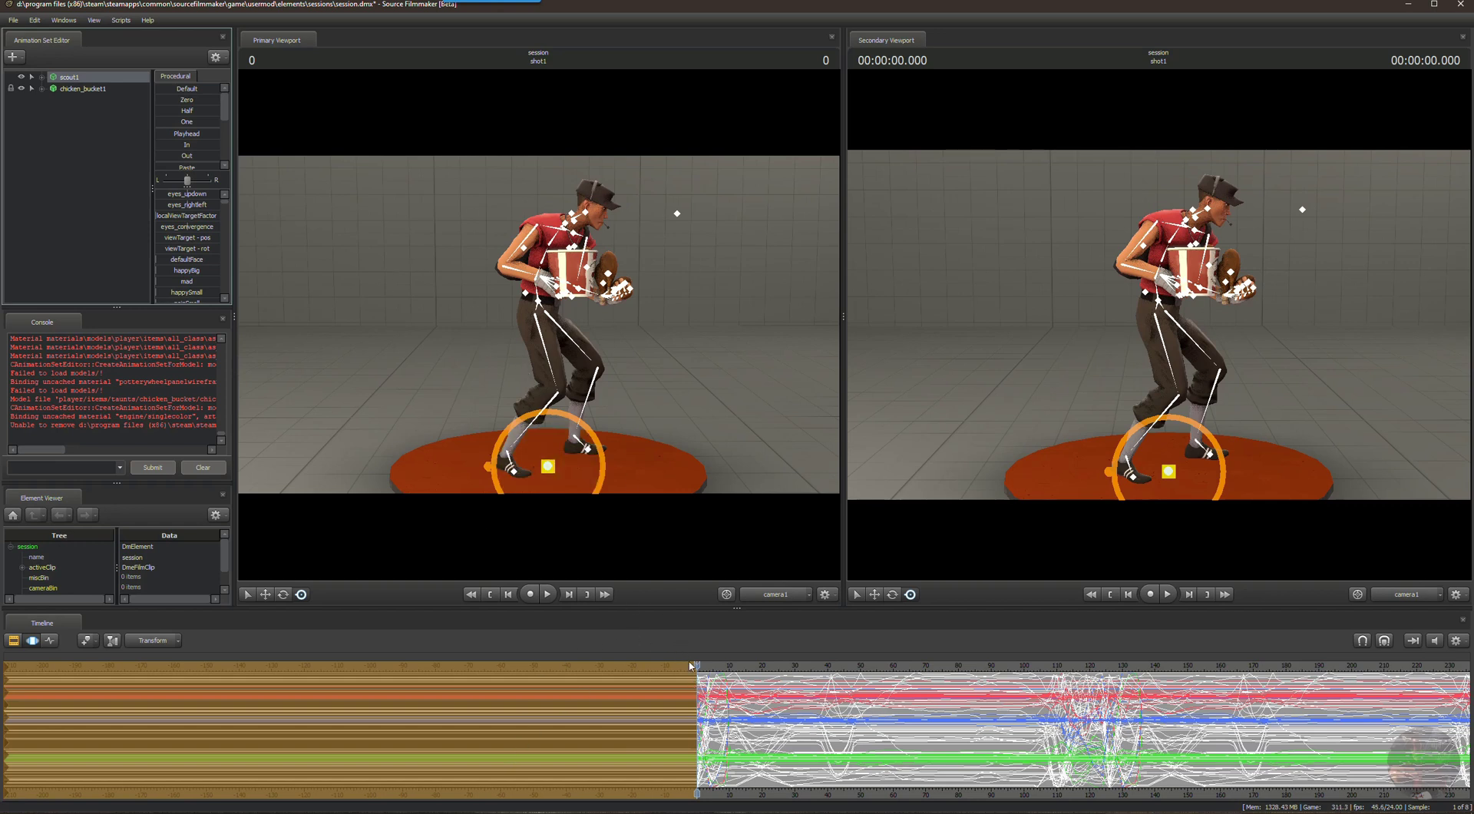
pyautogui.moveTo(696, 666); pyautogui.dragTo(722, 645)
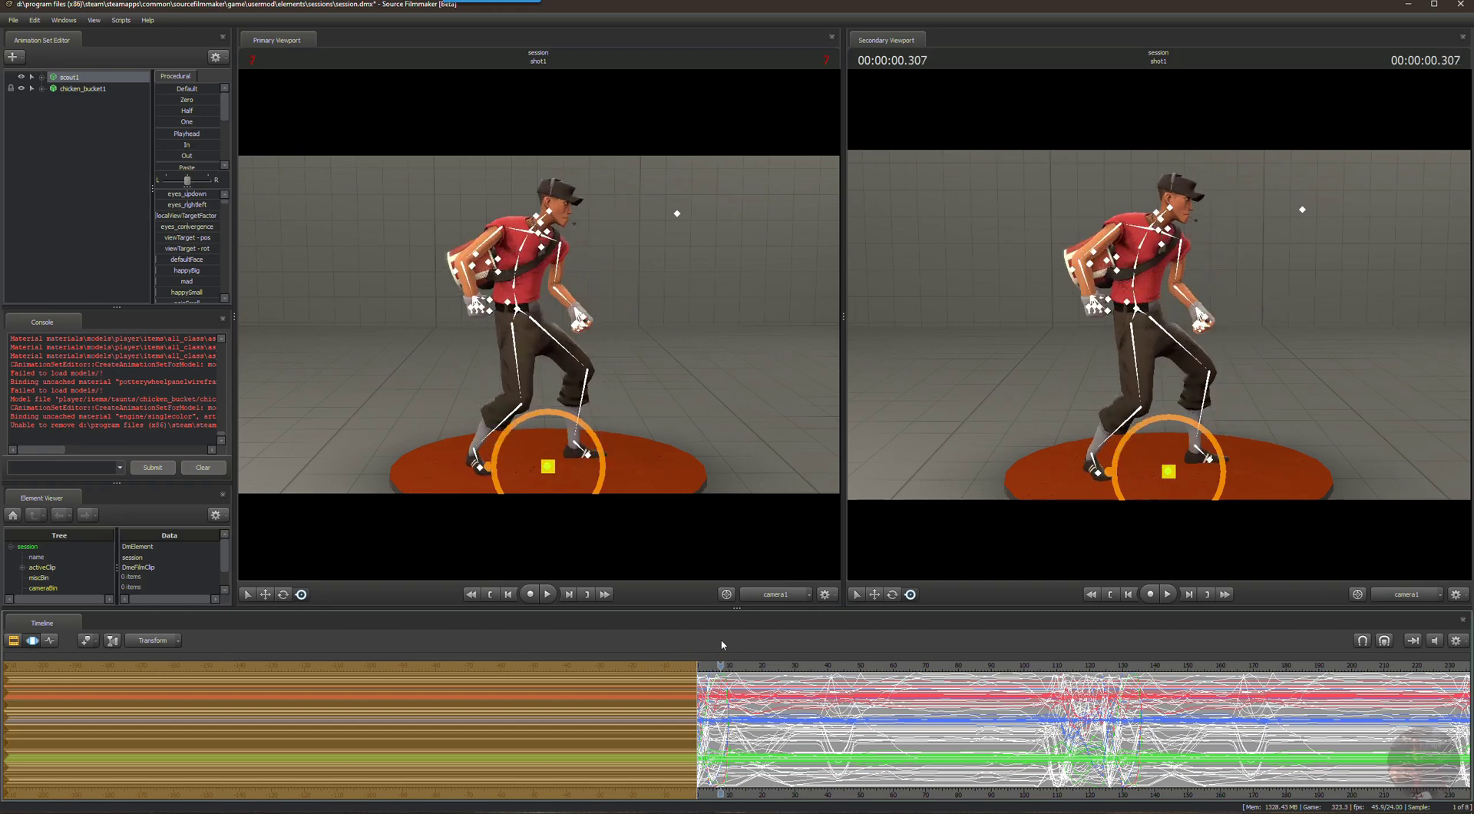
pyautogui.scroll(-5, 764, 674)
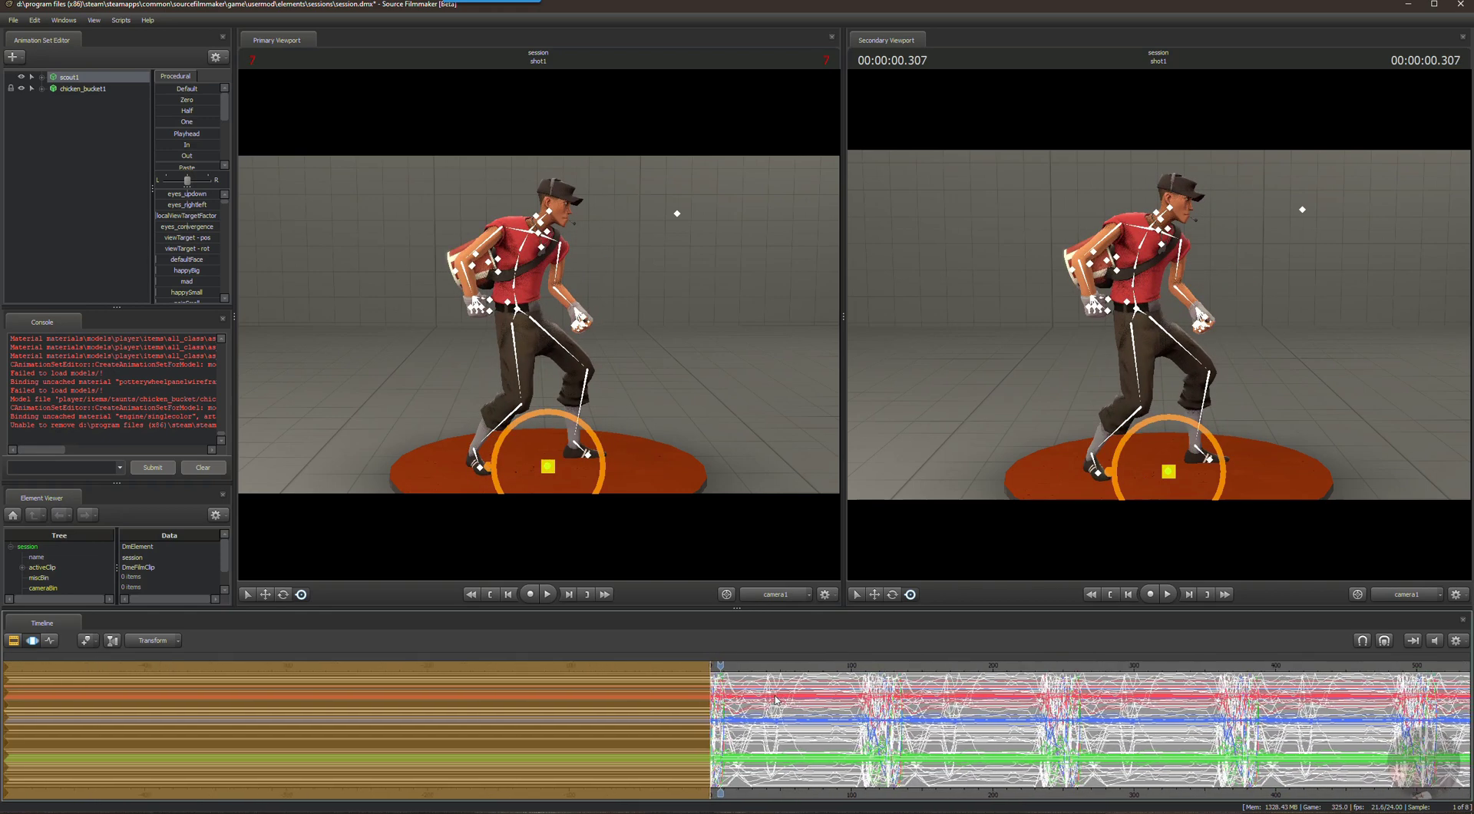
pyautogui.moveTo(576, 764); pyautogui.dragTo(460, 763, button='middle')
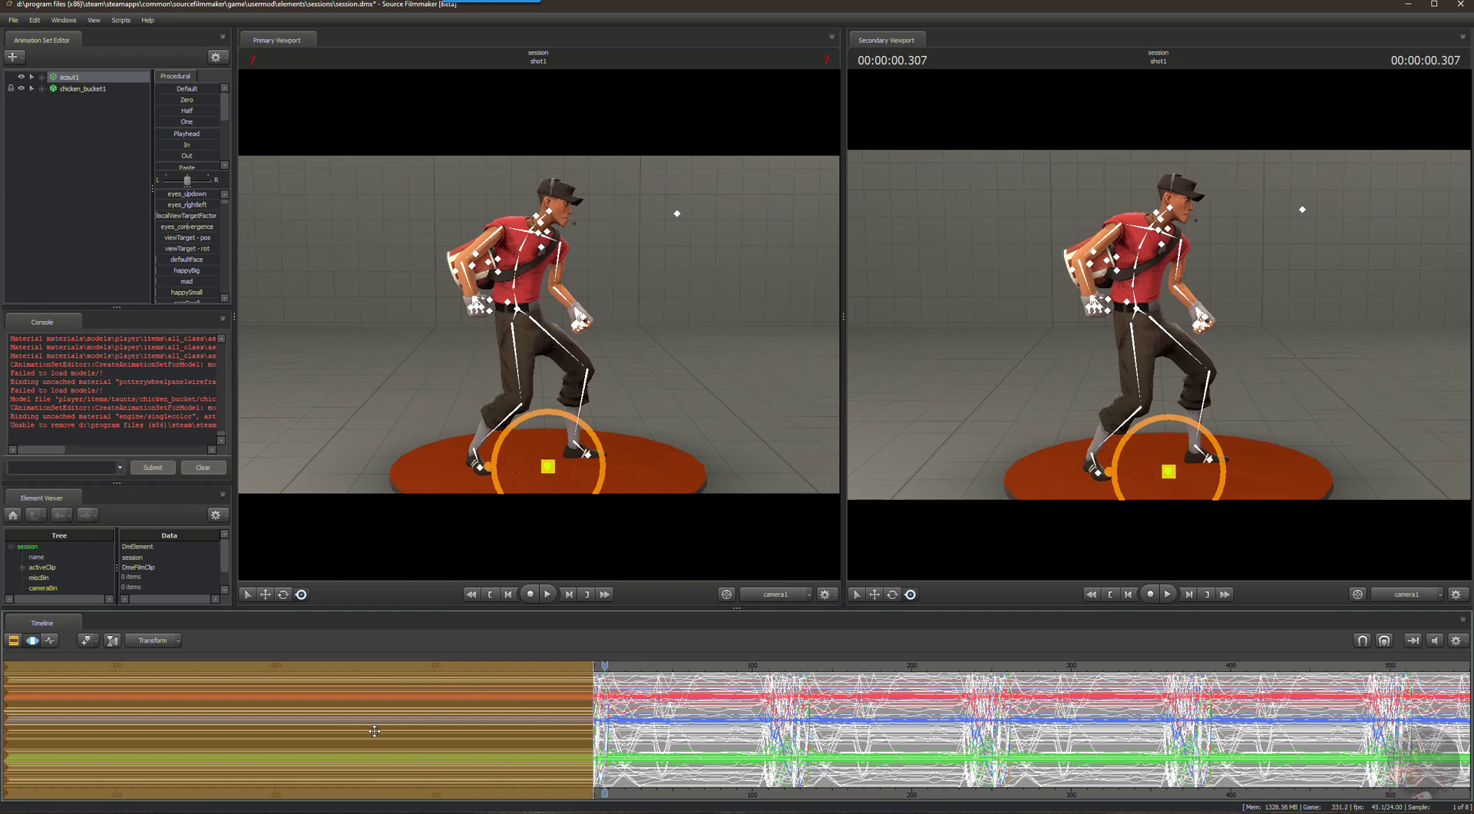
pyautogui.press('Escape')
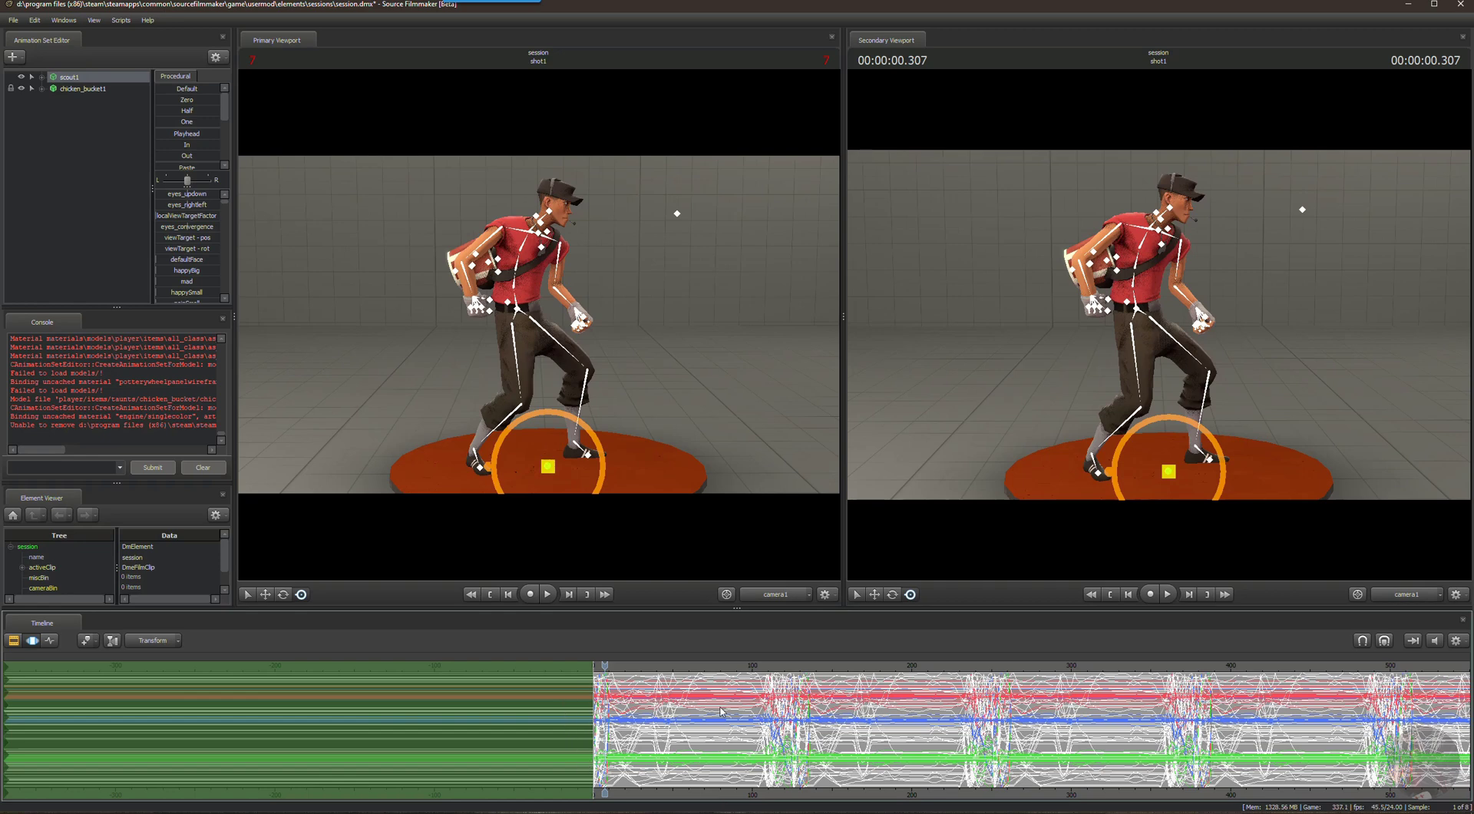
pyautogui.press('Escape')
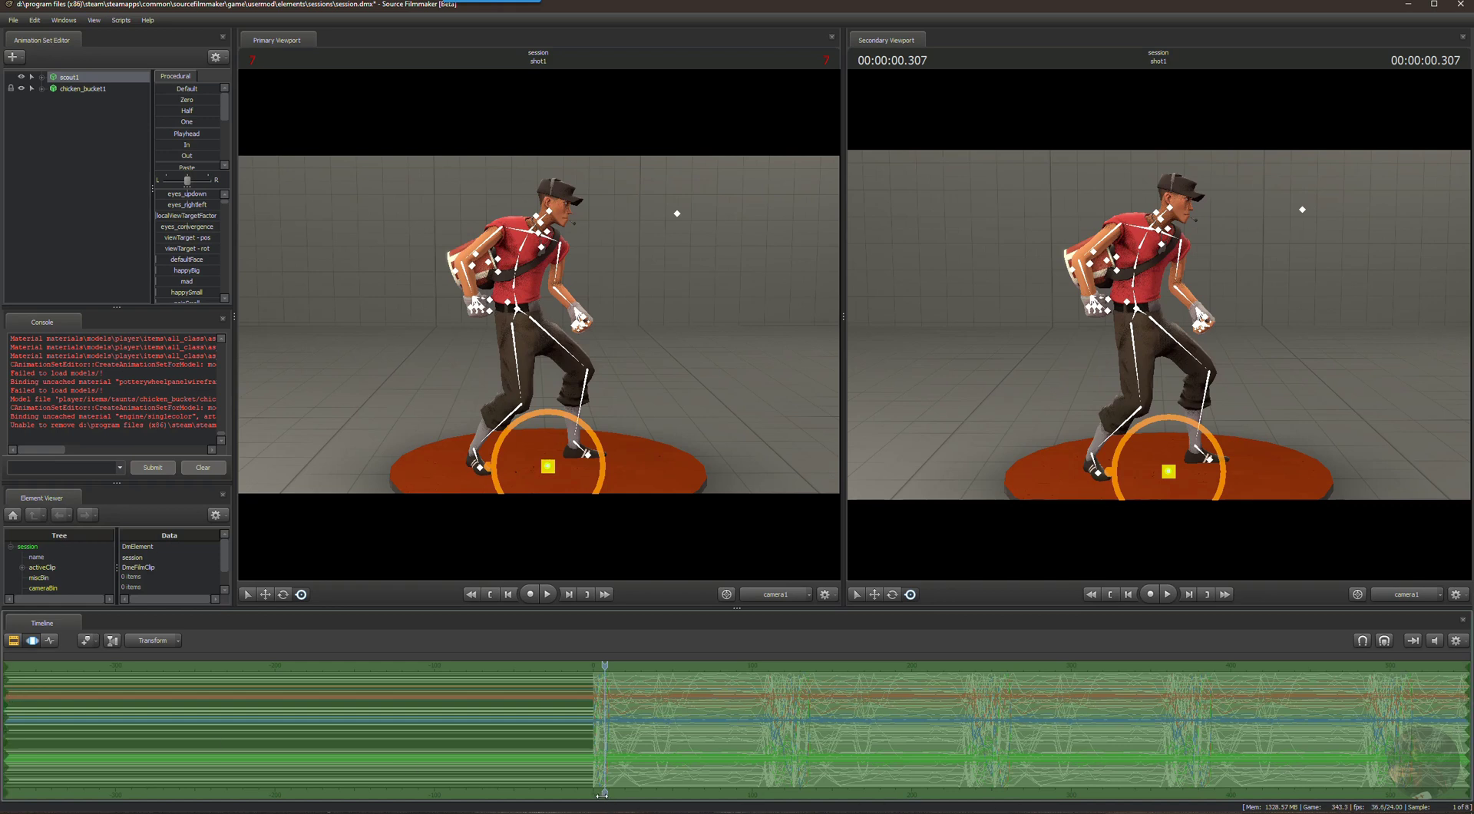
# Scrub to frame 126 at 5.250 seconds and orbit around the Scout to check how he holds the bucket.
pyautogui.moveTo(606, 666); pyautogui.dragTo(794, 665)
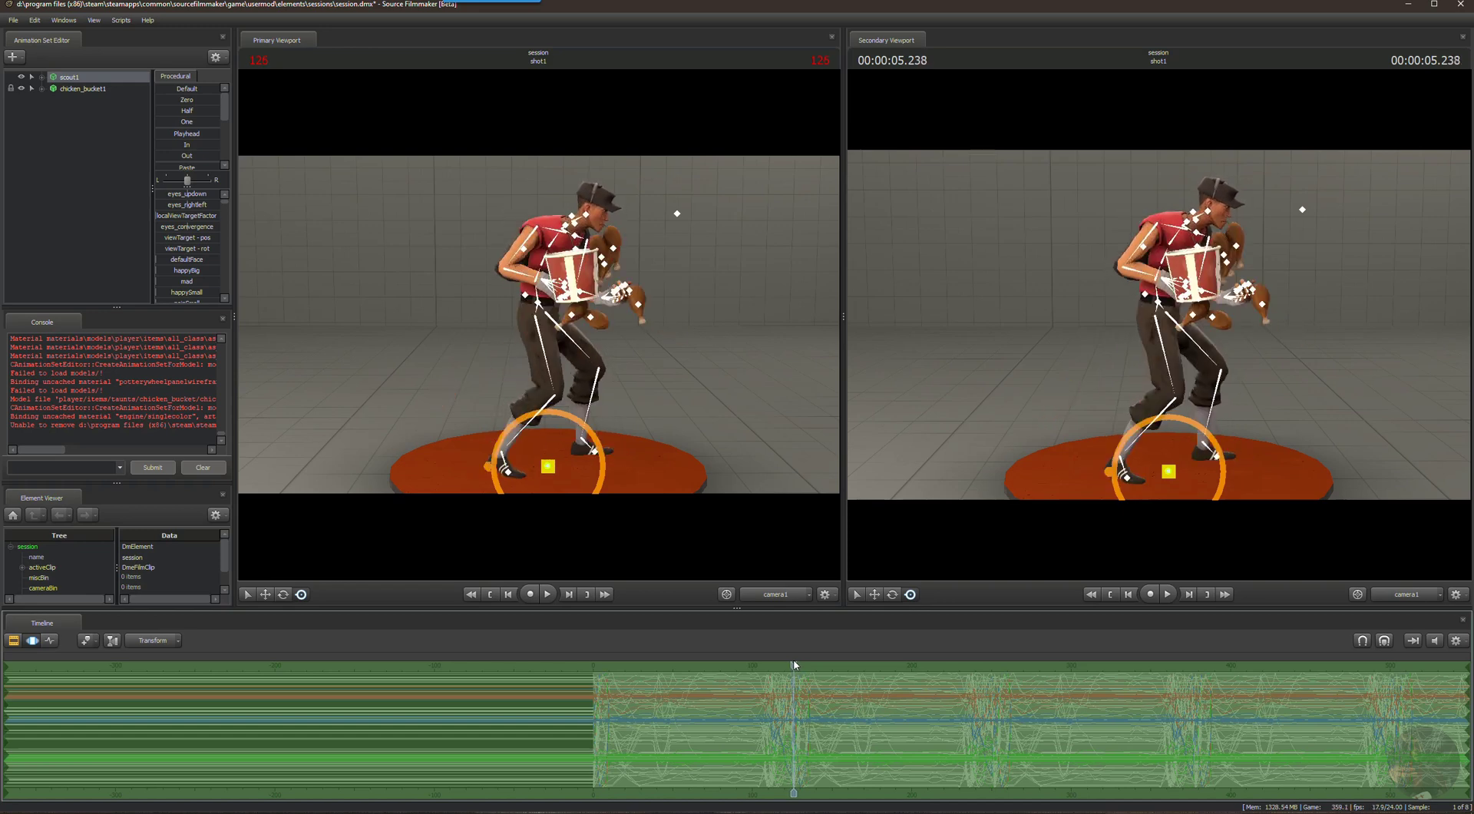
pyautogui.keyDown('alt'); pyautogui.moveTo(706, 394); pyautogui.dragTo(538, 445); pyautogui.keyUp('alt')
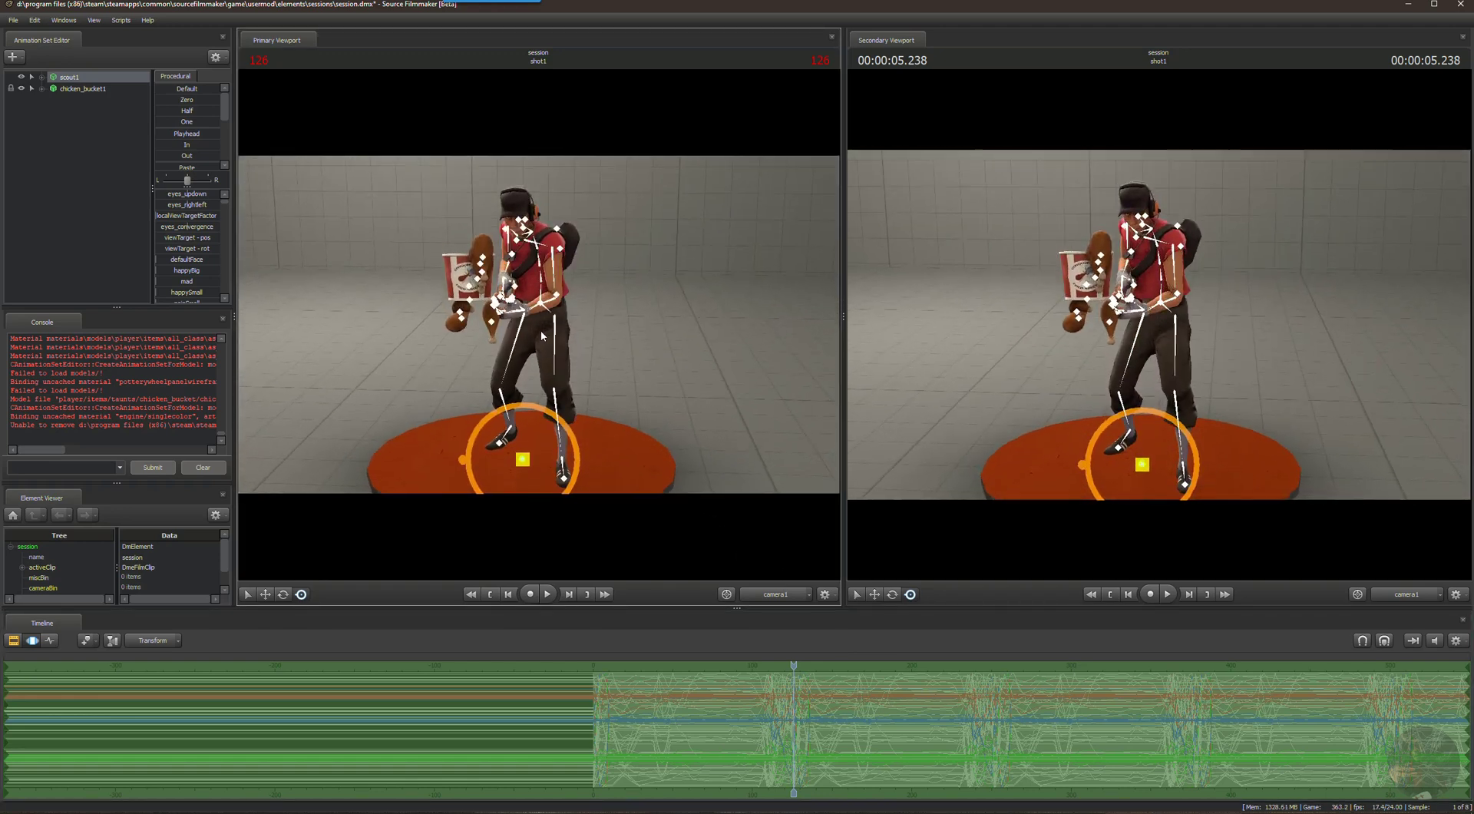
pyautogui.scroll(4, 834, 711)
pyautogui.scroll(5, 829, 712)
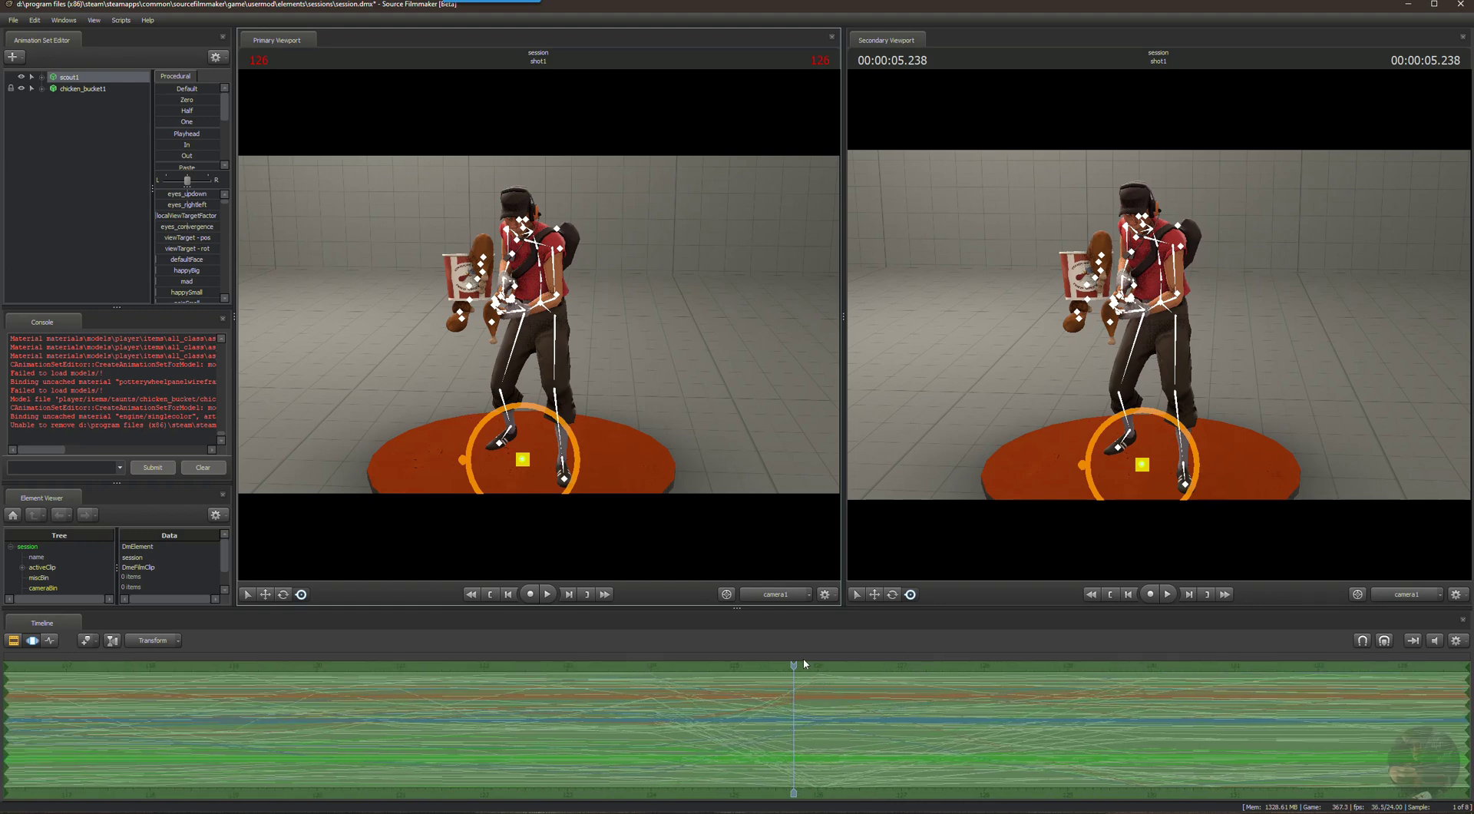
pyautogui.moveTo(797, 663); pyautogui.dragTo(819, 665)
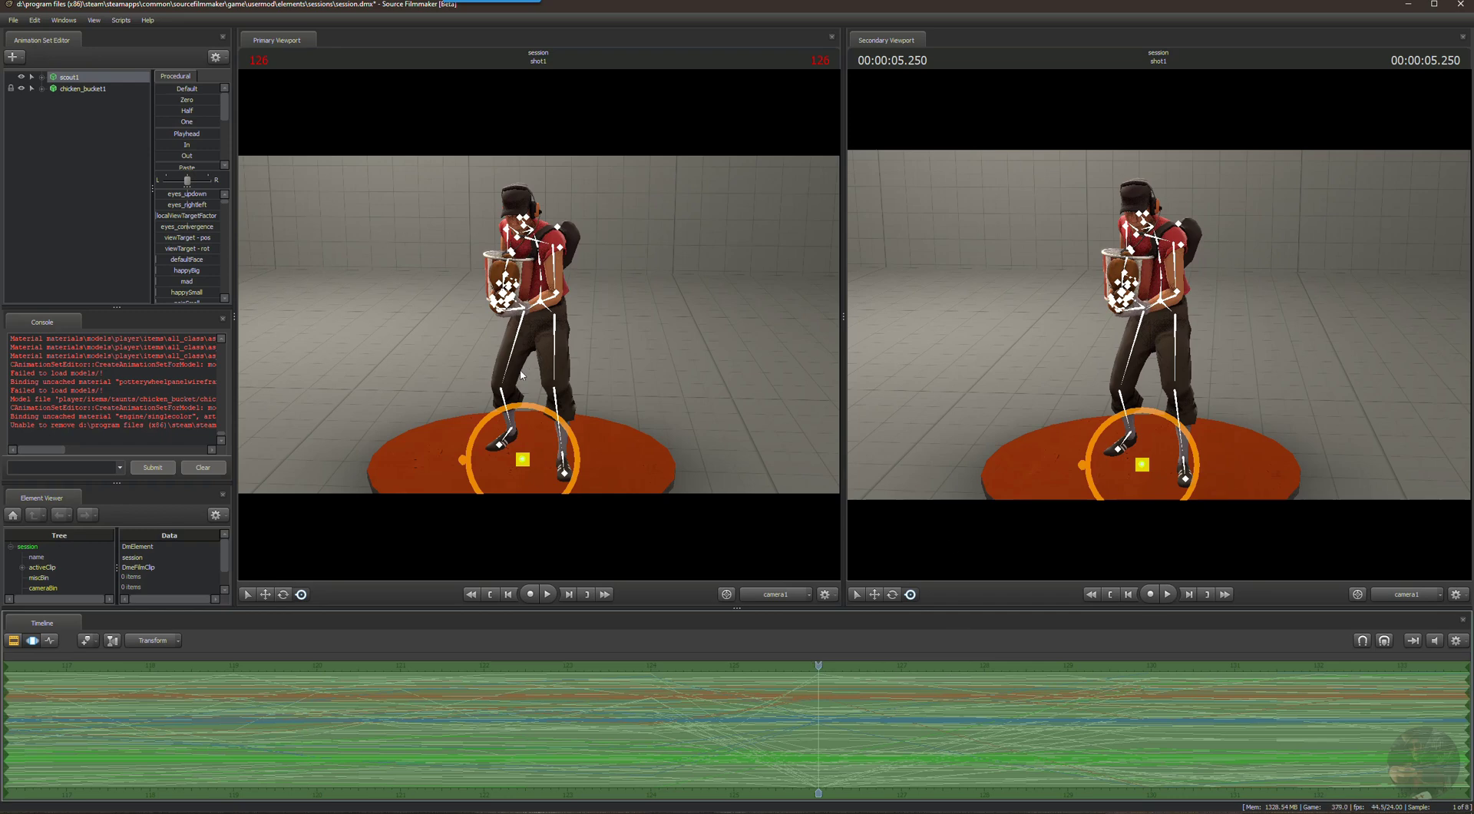
pyautogui.keyDown('alt'); pyautogui.moveTo(513, 390); pyautogui.dragTo(538, 330); pyautogui.keyUp('alt')
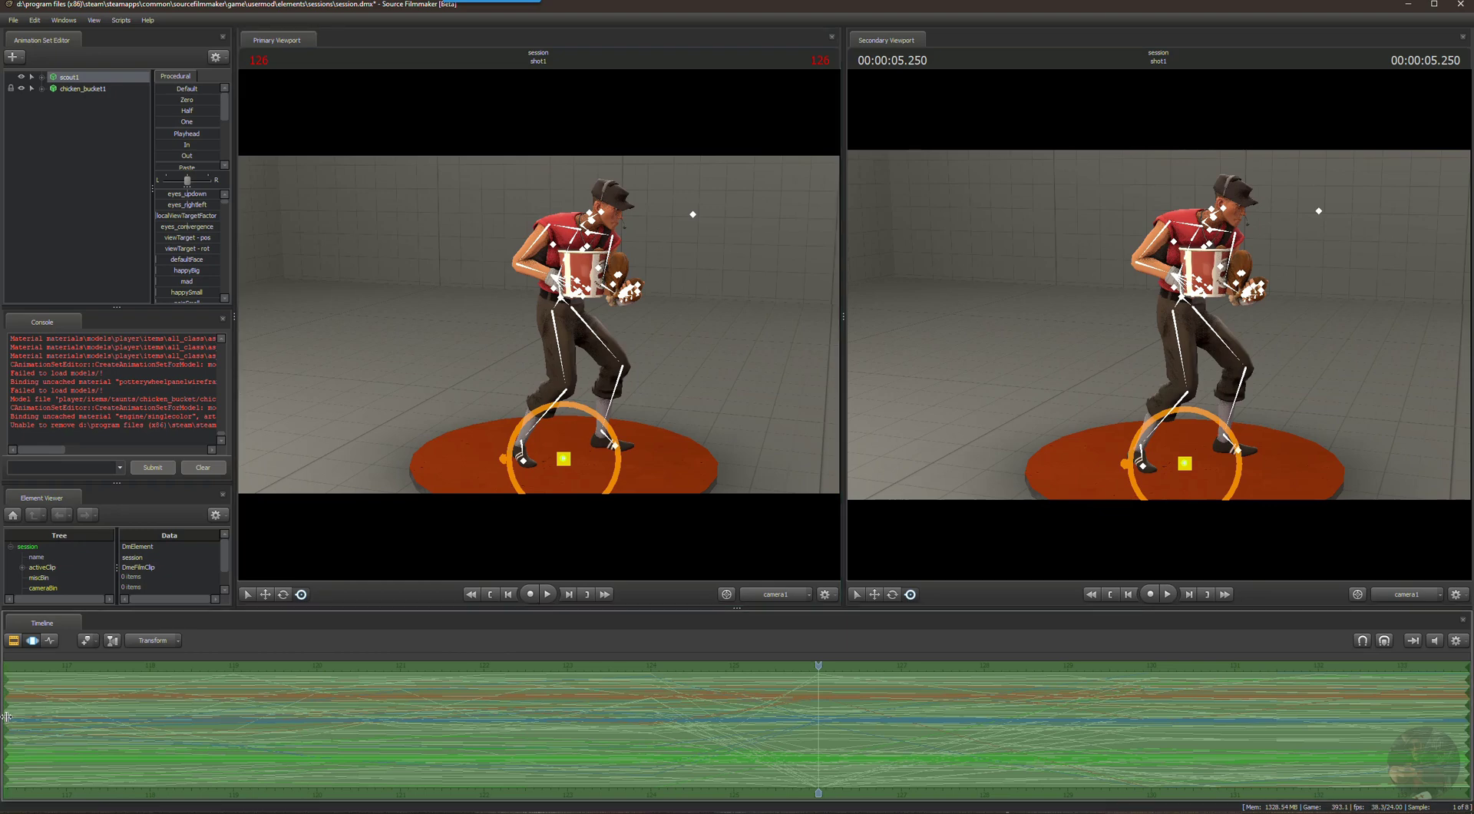
# Shorten the time selection so that it starts at frame 126, and apply the Playhead preset to scout1's controls after it.
pyautogui.moveTo(6, 717); pyautogui.dragTo(813, 691)
pyautogui.scroll(5, 803, 688)
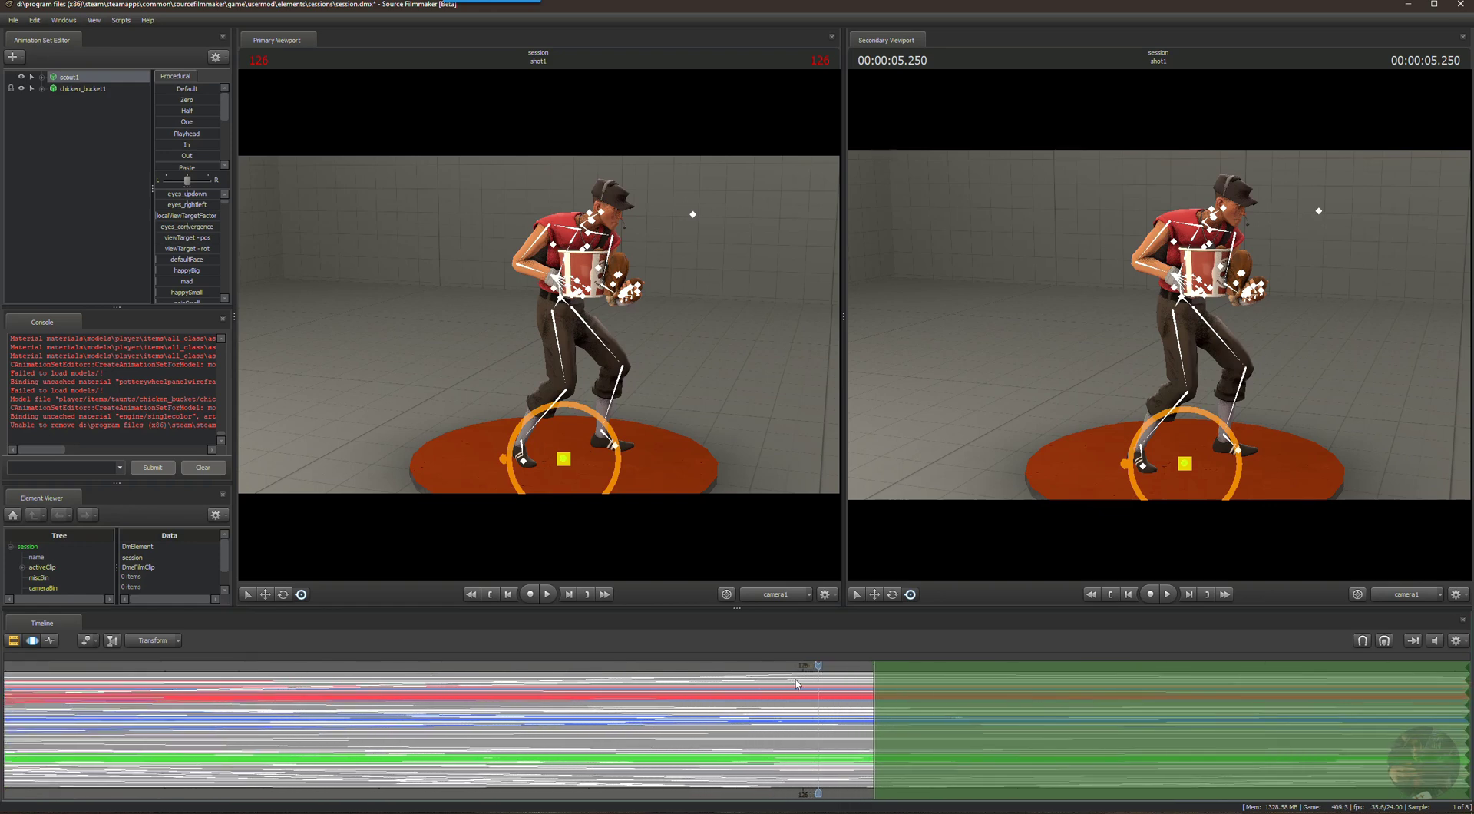
pyautogui.scroll(1, 796, 684)
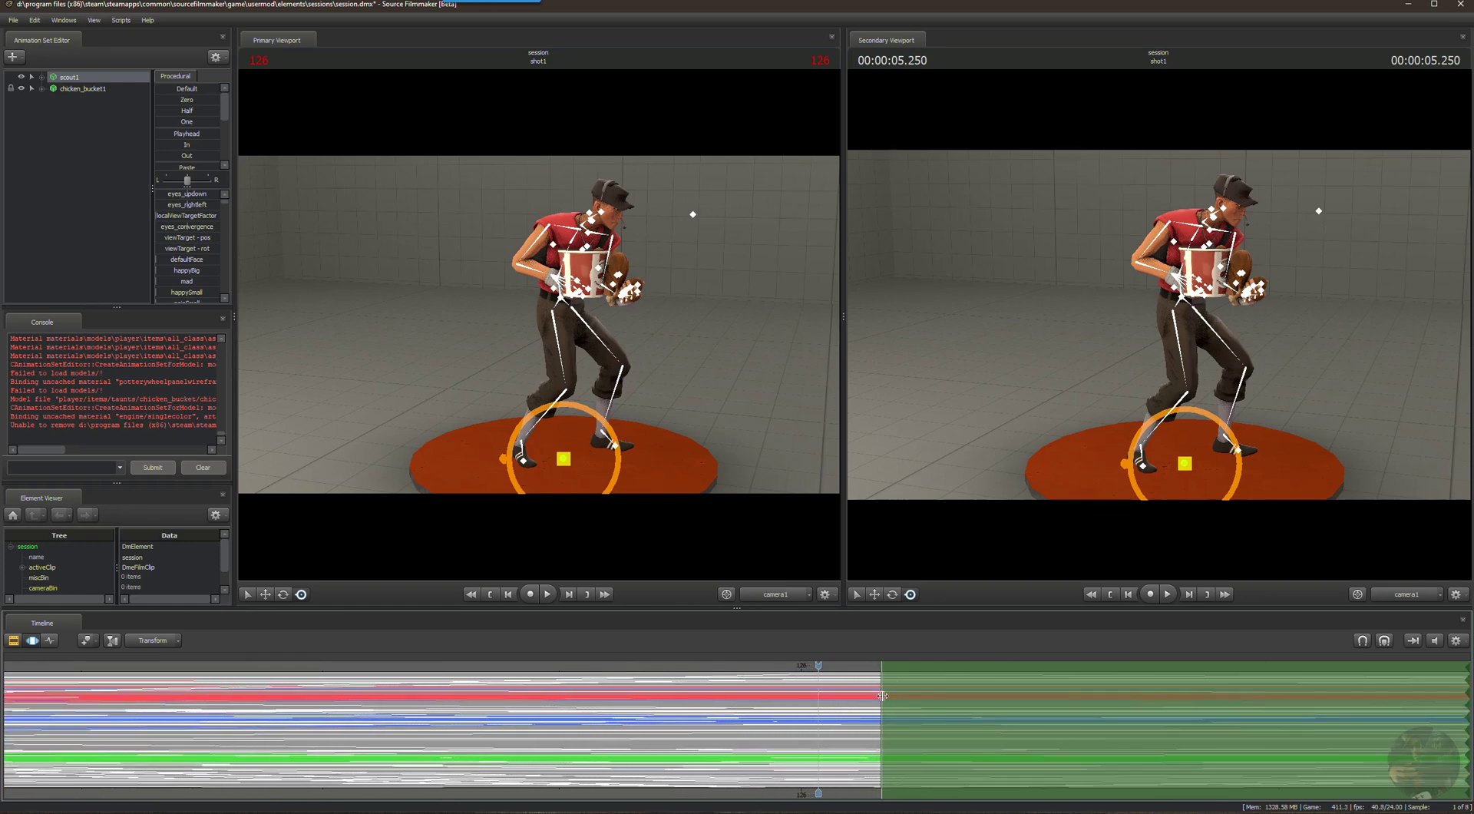
pyautogui.moveTo(882, 696); pyautogui.dragTo(802, 666)
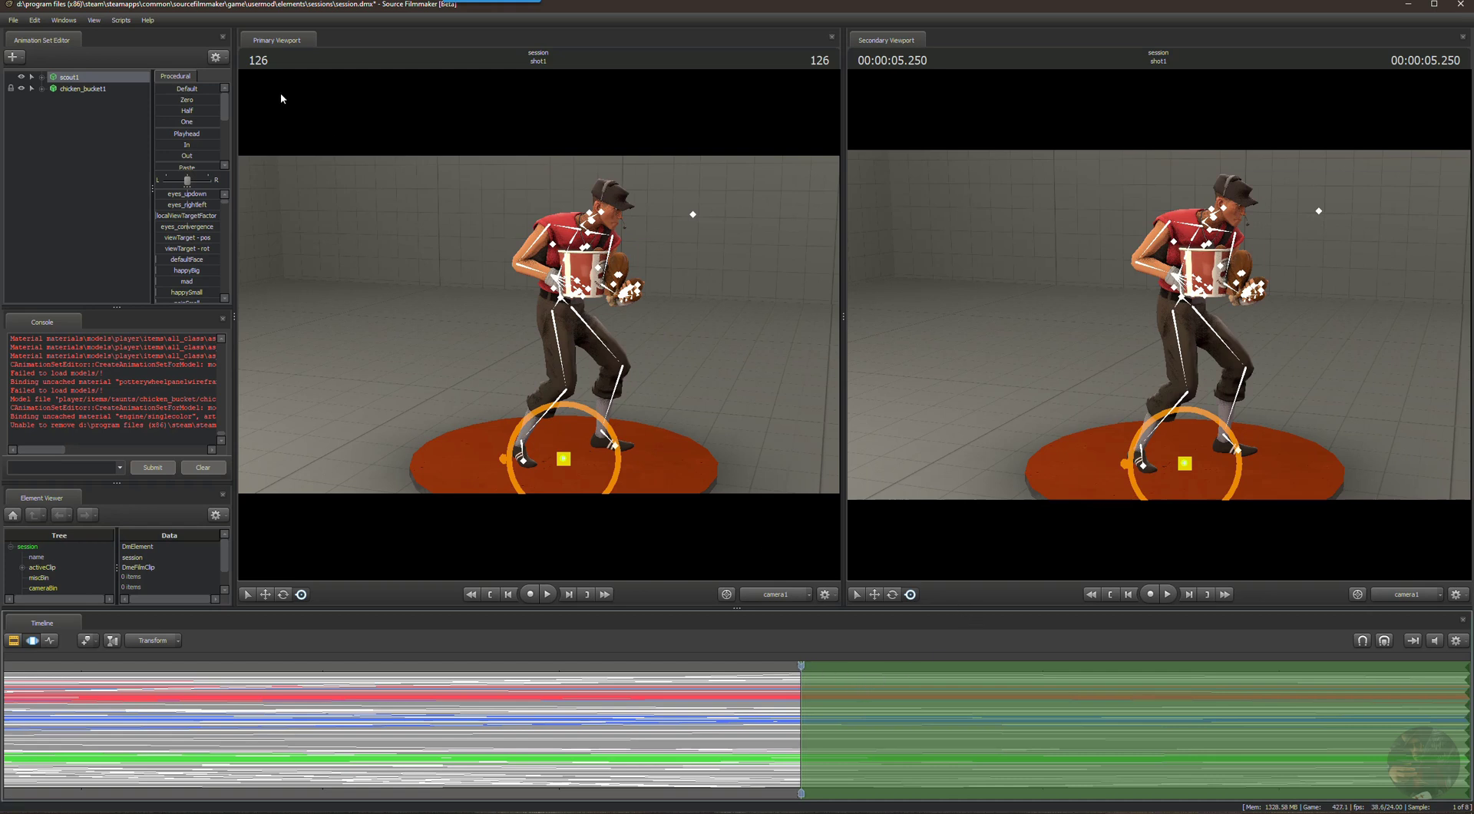
pyautogui.click(155, 141)
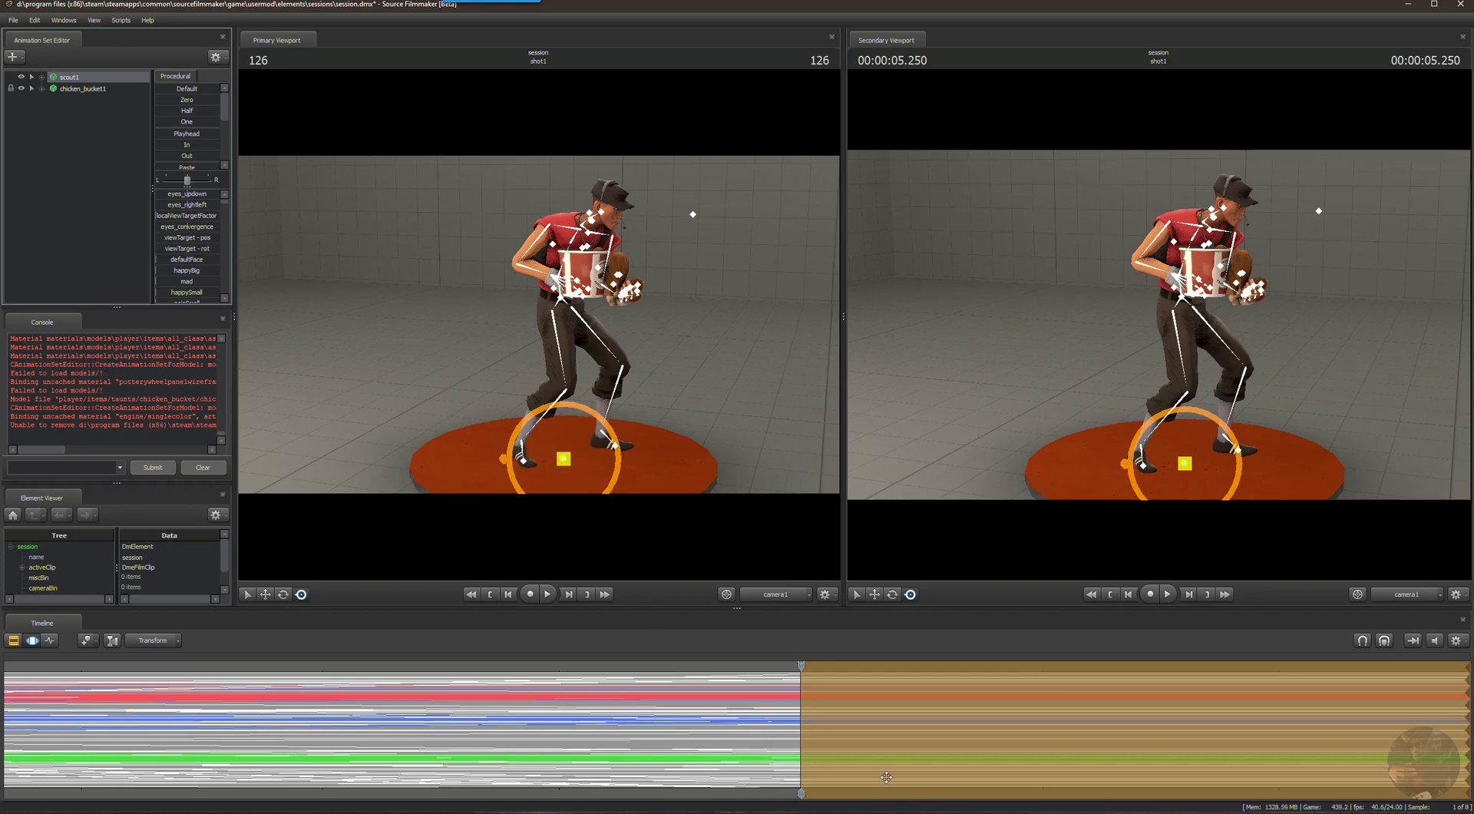
# Commit the held pose after frame 126 and extend the time selection to the whole timeline.
pyautogui.scroll(3, 883, 760)
pyautogui.scroll(-6, 883, 760)
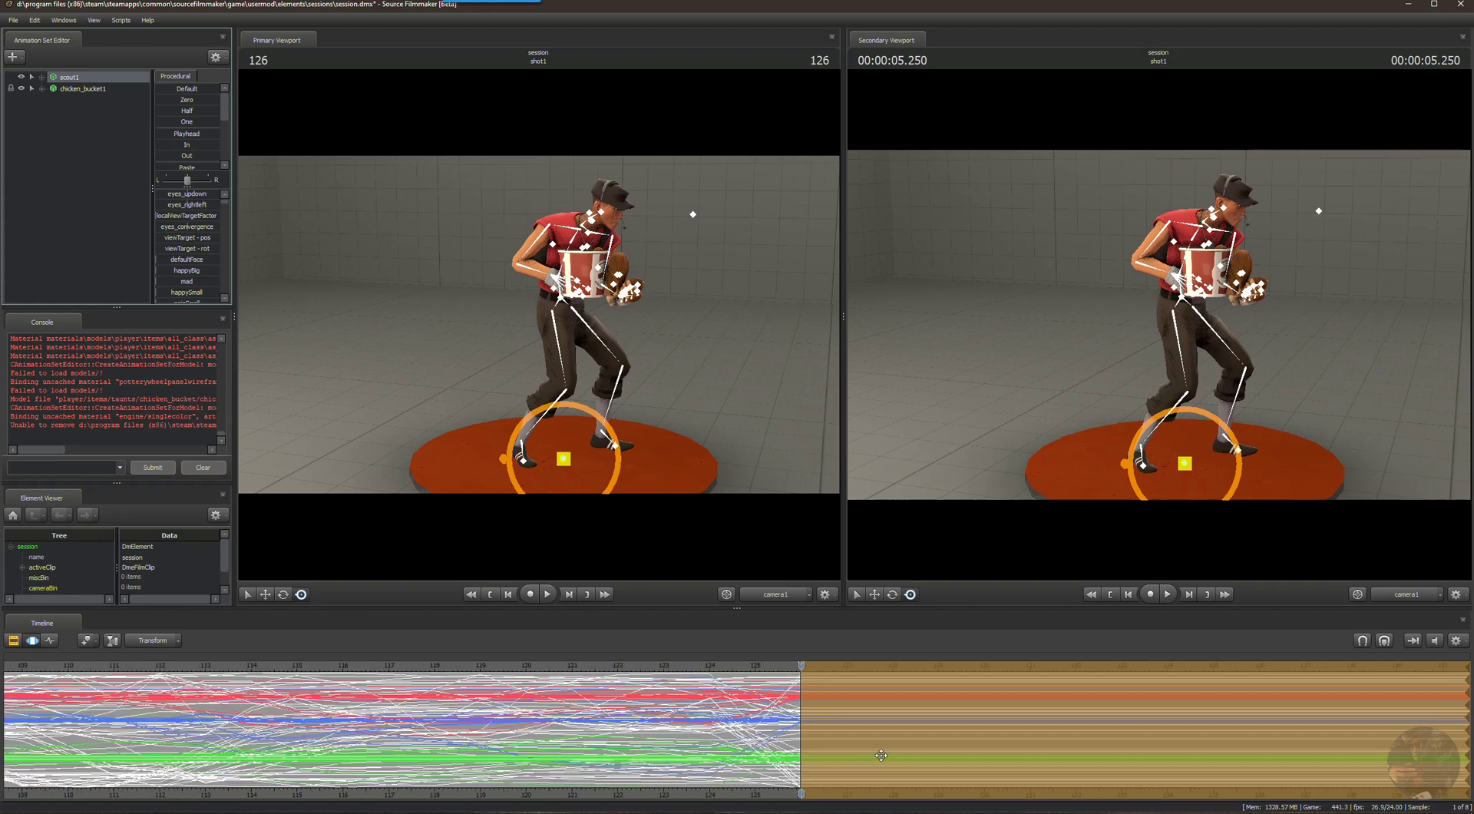
pyautogui.scroll(-4, 880, 750)
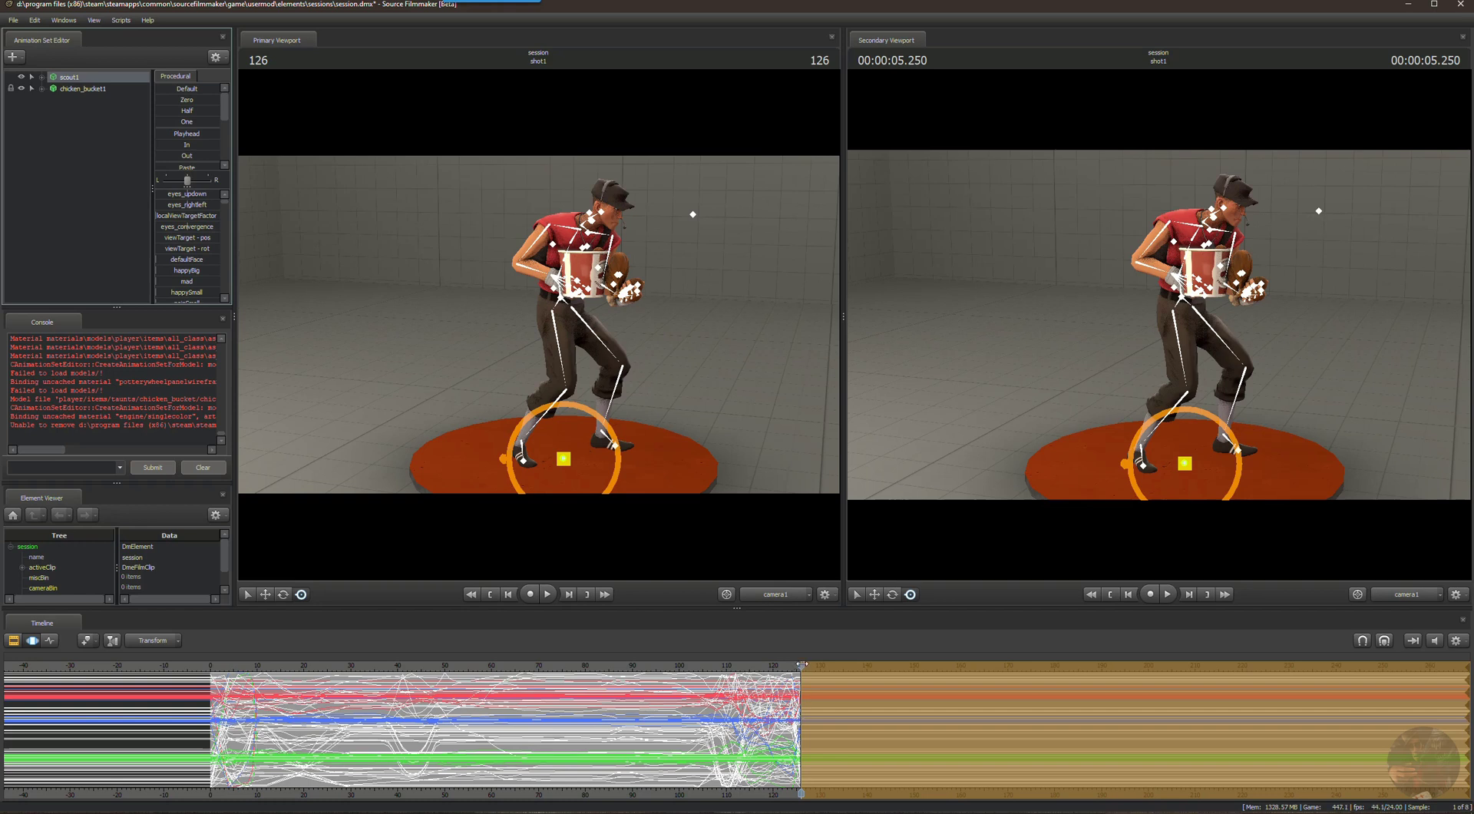
pyautogui.moveTo(801, 663)
pyautogui.mouseDown()
pyautogui.moveTo(1157, 660)
pyautogui.moveTo(928, 676)
pyautogui.moveTo(1274, 661)
pyautogui.moveTo(900, 678)
pyautogui.moveTo(210, 667)
pyautogui.moveTo(803, 680)
pyautogui.moveTo(680, 669)
pyautogui.moveTo(802, 665)
pyautogui.mouseUp()
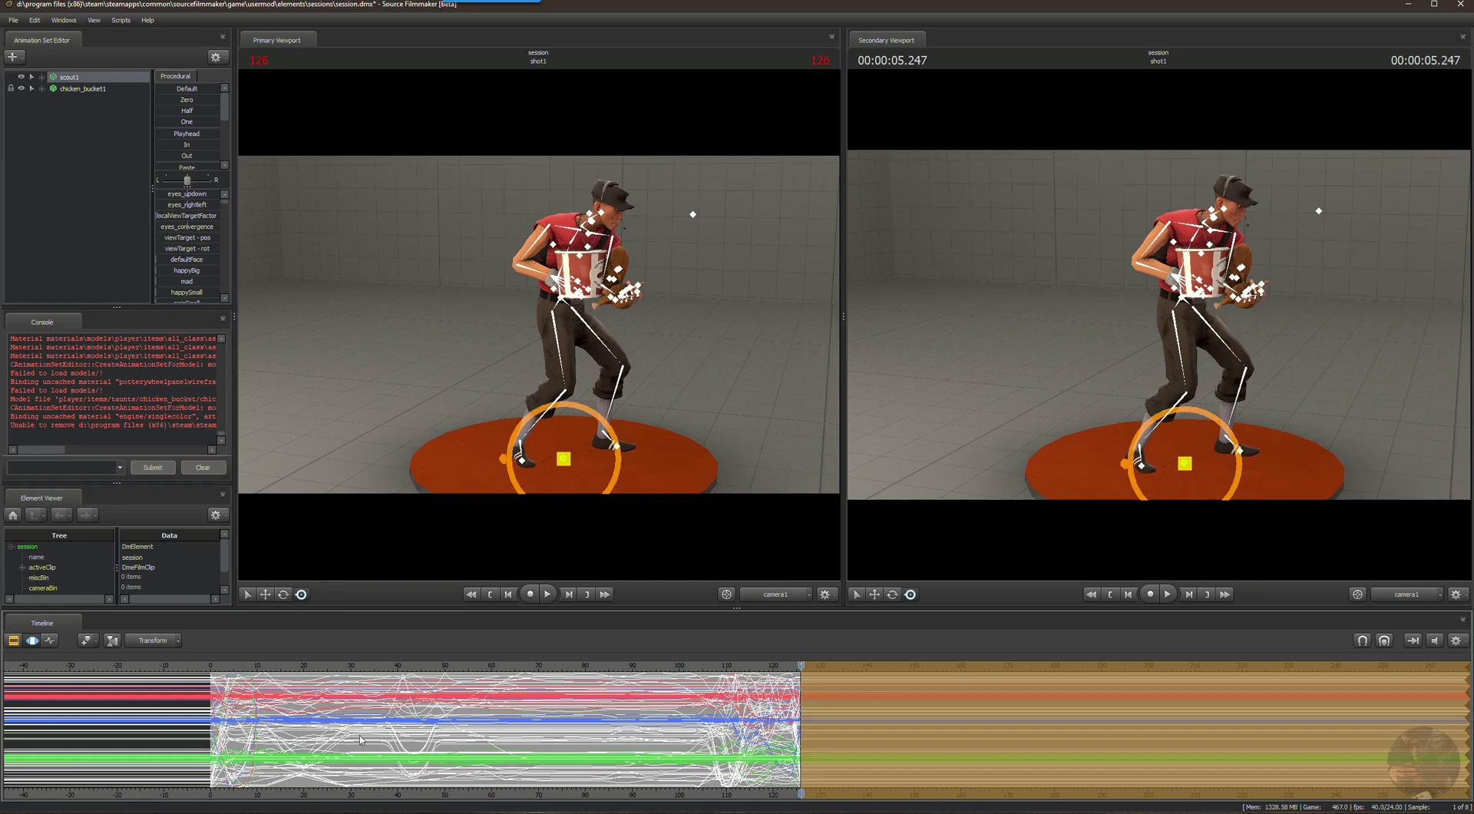
pyautogui.press('Return')
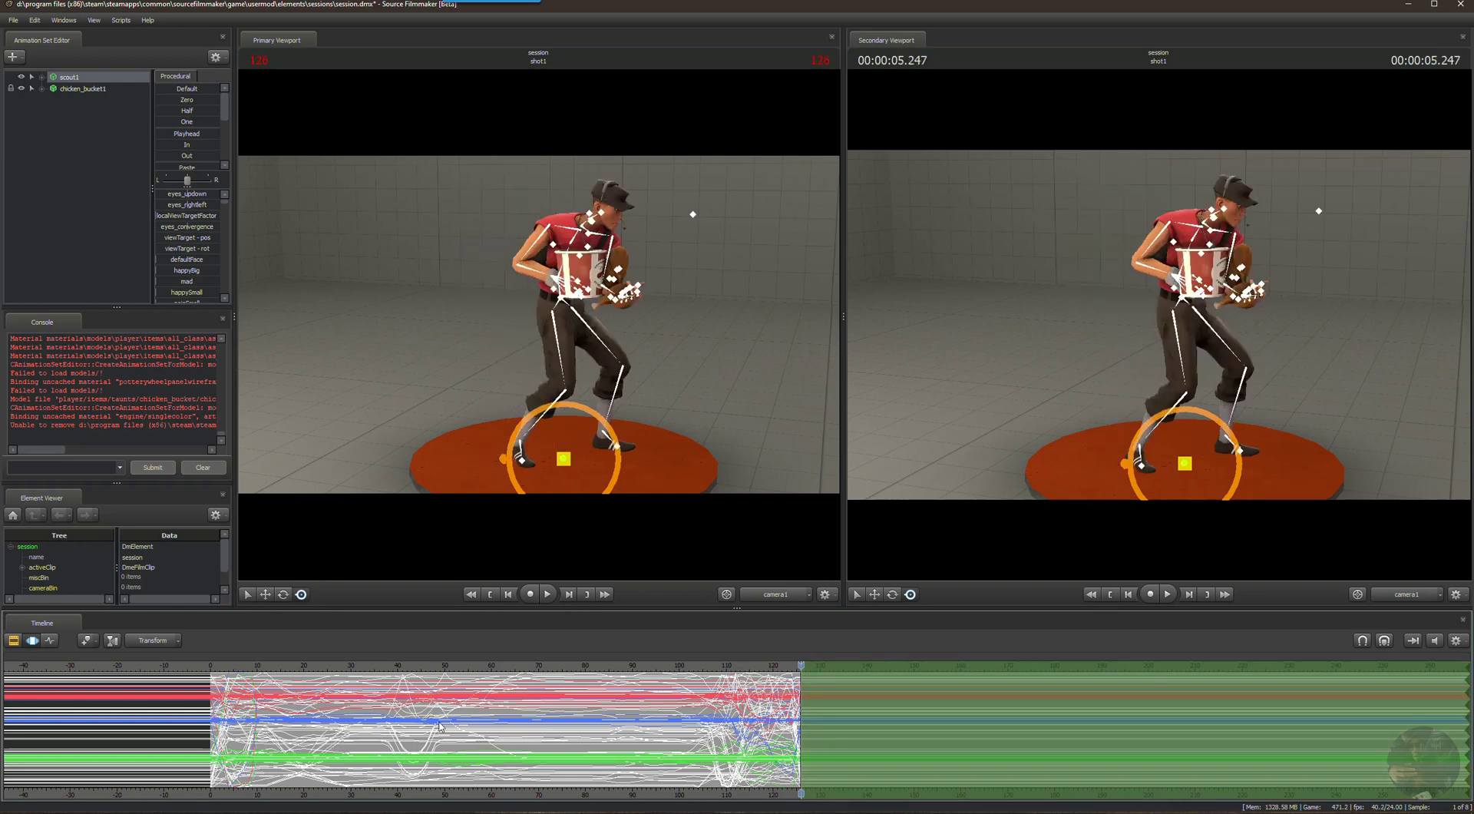
pyautogui.hotkey('ctrl', 'a')
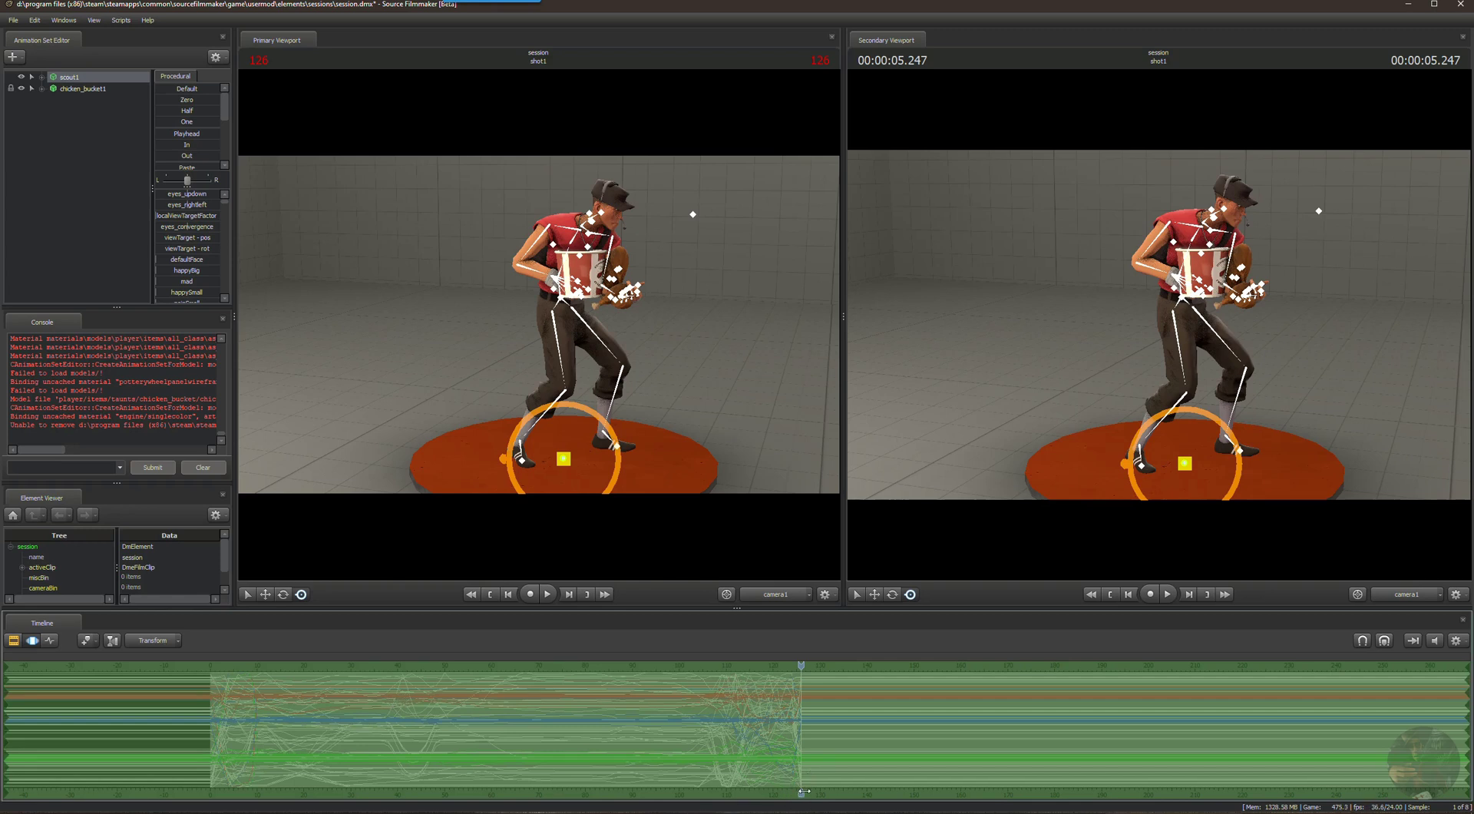
# View the Scout from behind and scrub from frame 5 to frame 10 to examine the bucket's position.
pyautogui.moveTo(798, 793); pyautogui.dragTo(1093, 682, button='middle')
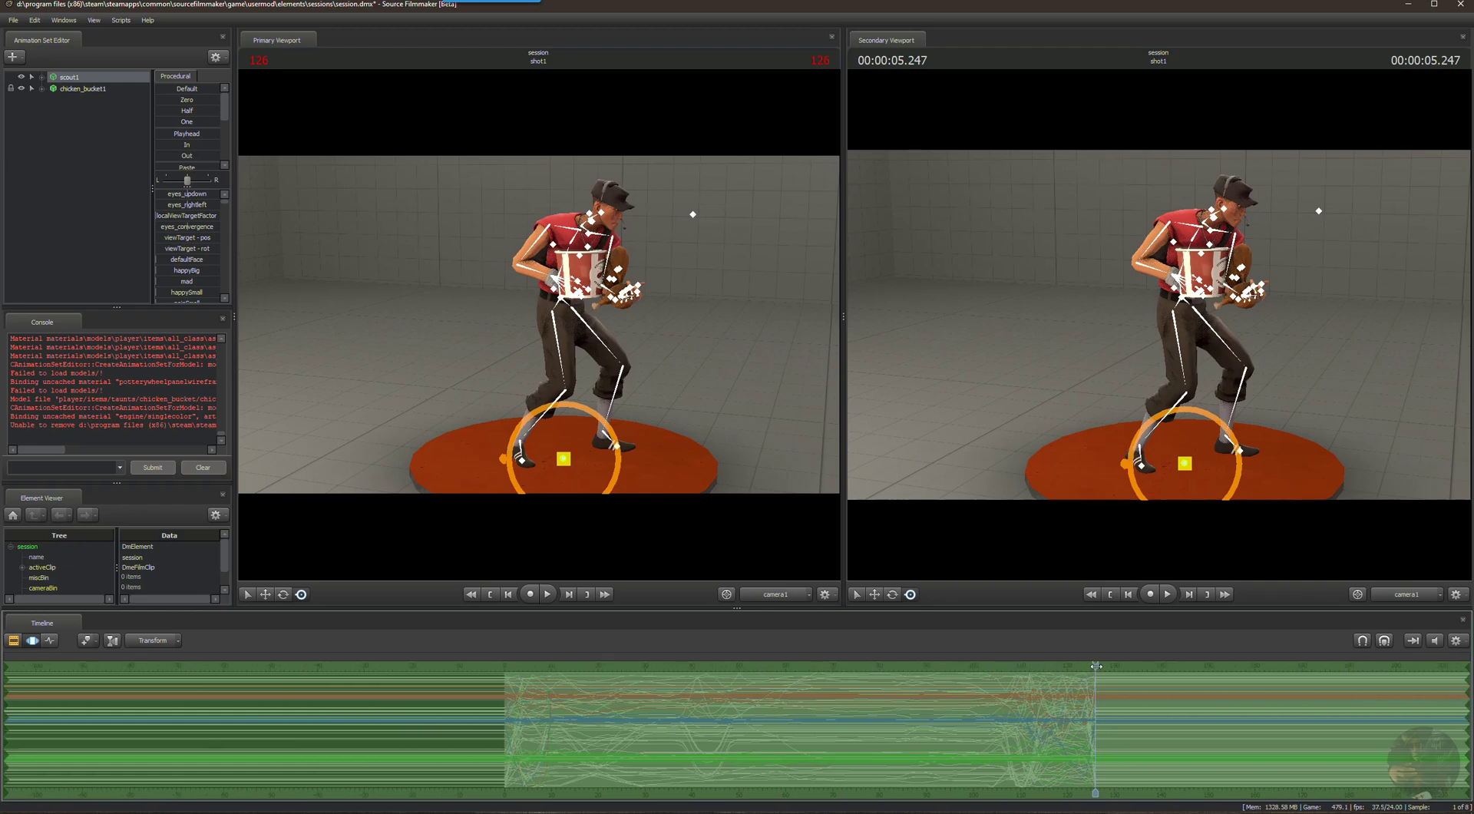
pyautogui.moveTo(1096, 666); pyautogui.dragTo(530, 639)
pyautogui.moveTo(985, 431); pyautogui.dragTo(1220, 343)
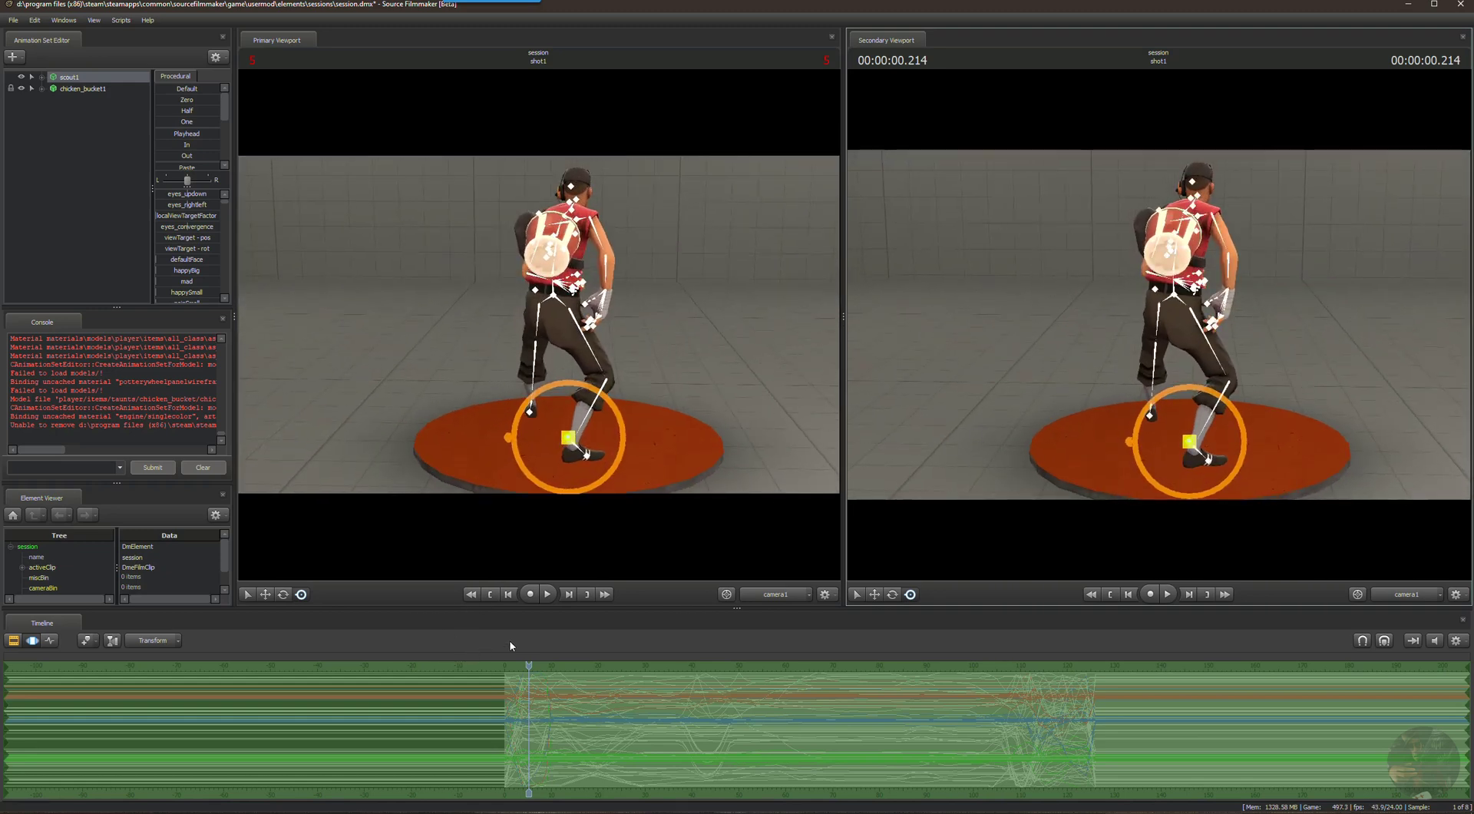
pyautogui.moveTo(529, 667)
pyautogui.mouseDown()
pyautogui.moveTo(509, 665)
pyautogui.moveTo(553, 665)
pyautogui.mouseUp()
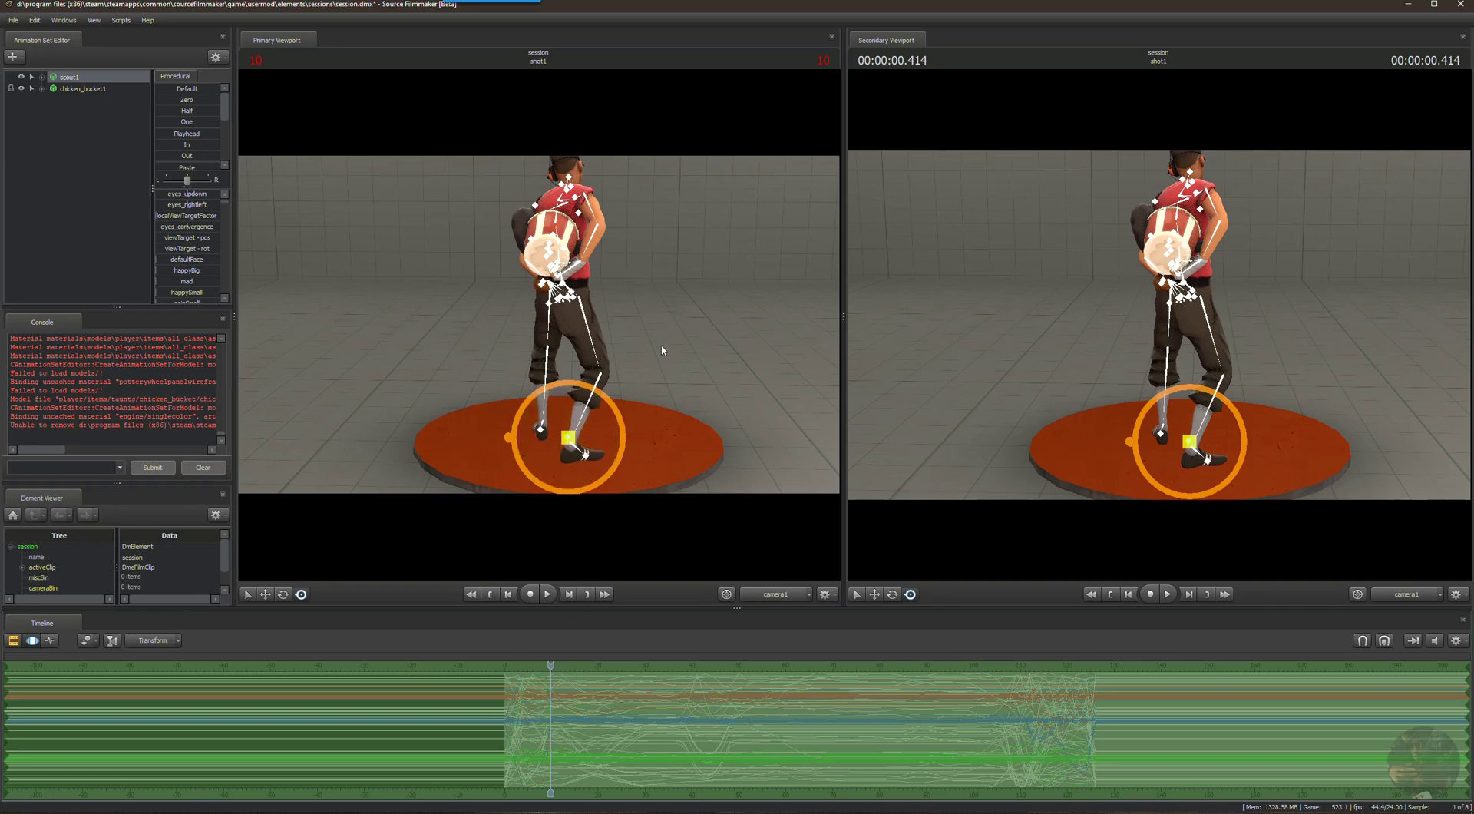
# View the Scout from the side and scrub between frame 0 and frame 17 to examine how he brings the bucket around.
pyautogui.keyDown('alt'); pyautogui.moveTo(667, 338); pyautogui.dragTo(463, 330); pyautogui.keyUp('alt')
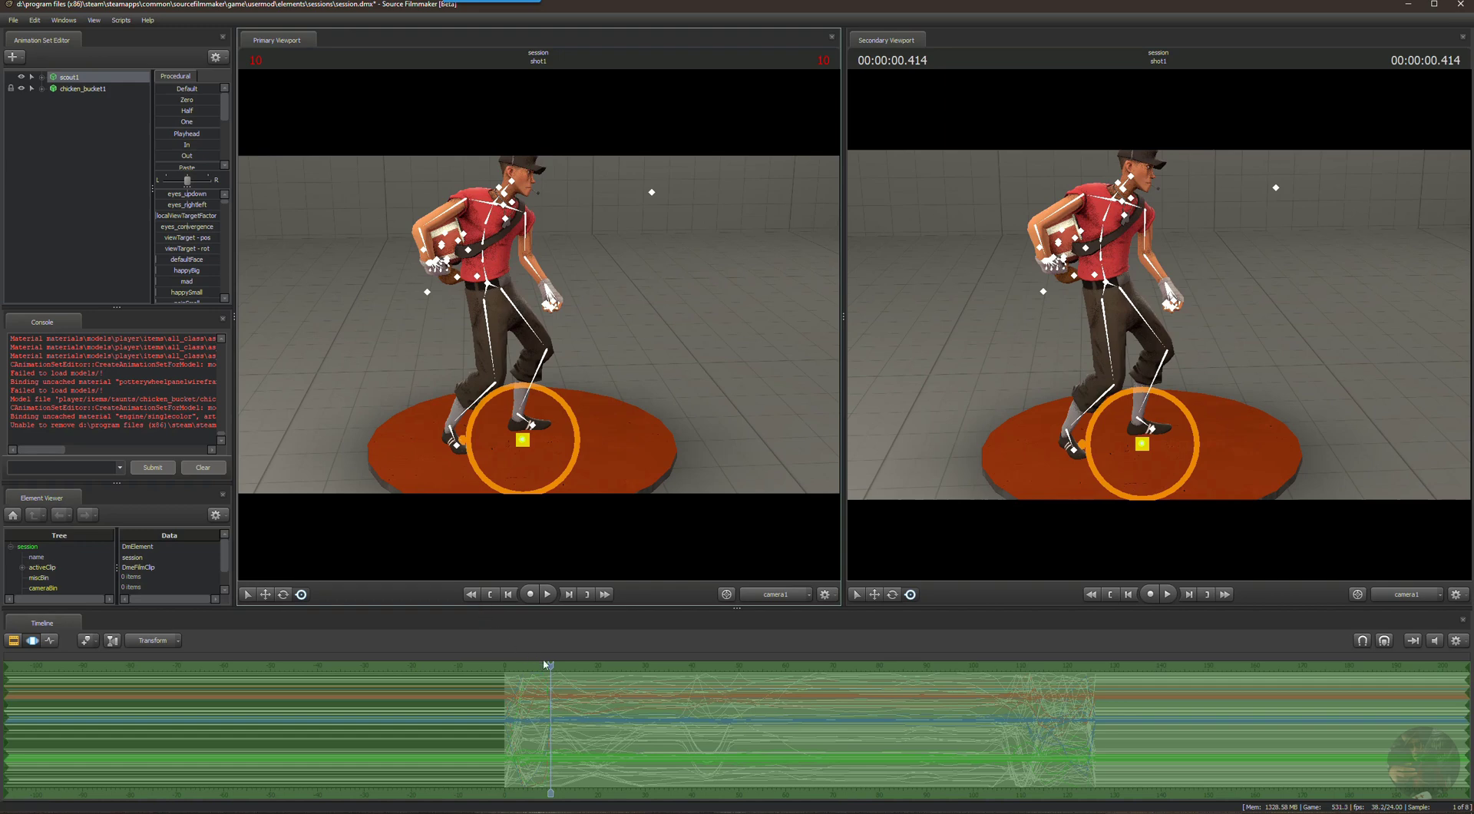
pyautogui.moveTo(550, 666); pyautogui.dragTo(624, 665)
pyautogui.moveTo(729, 683); pyautogui.dragTo(586, 665)
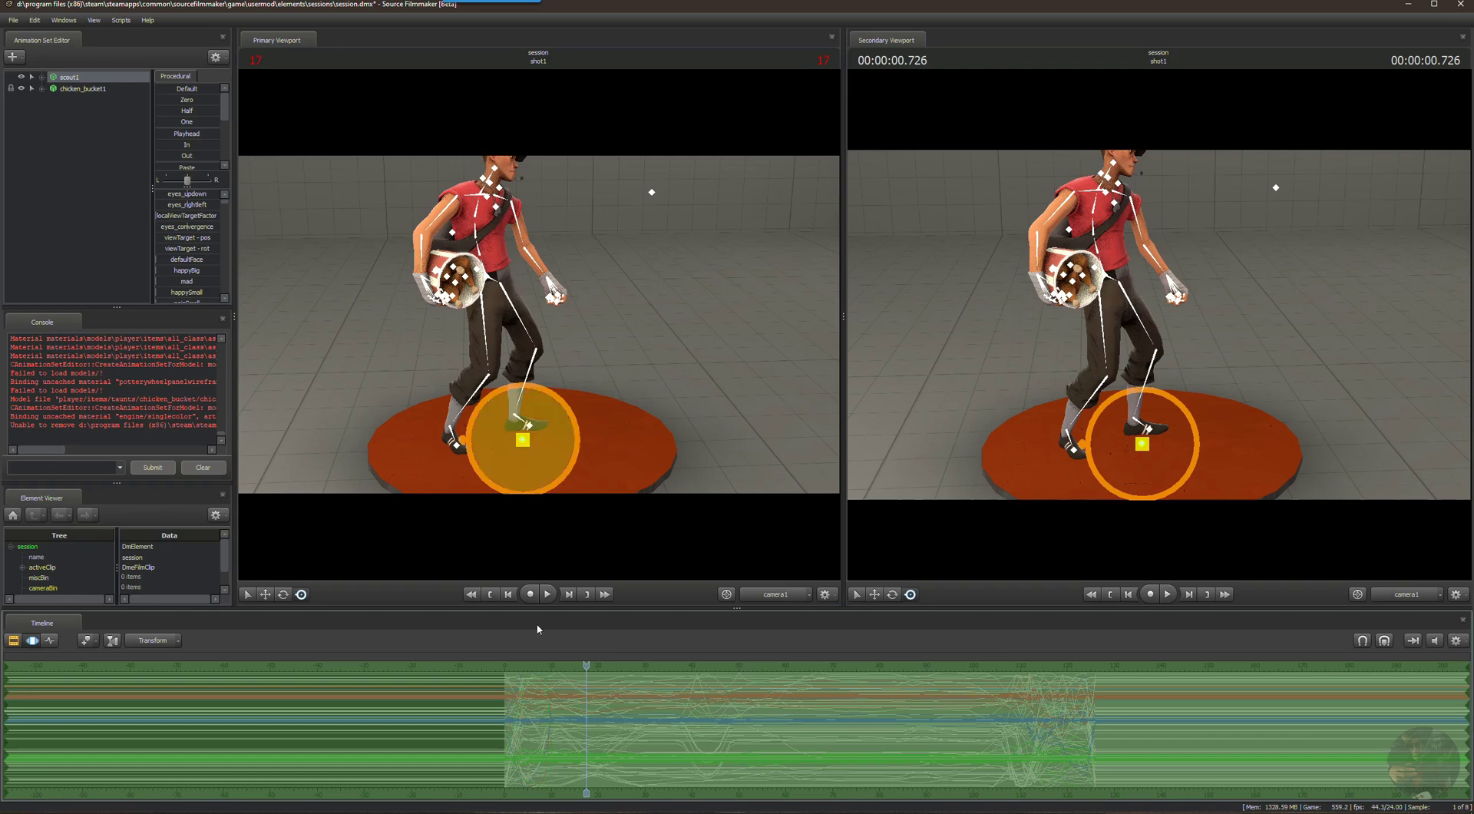
pyautogui.moveTo(586, 664); pyautogui.dragTo(506, 662)
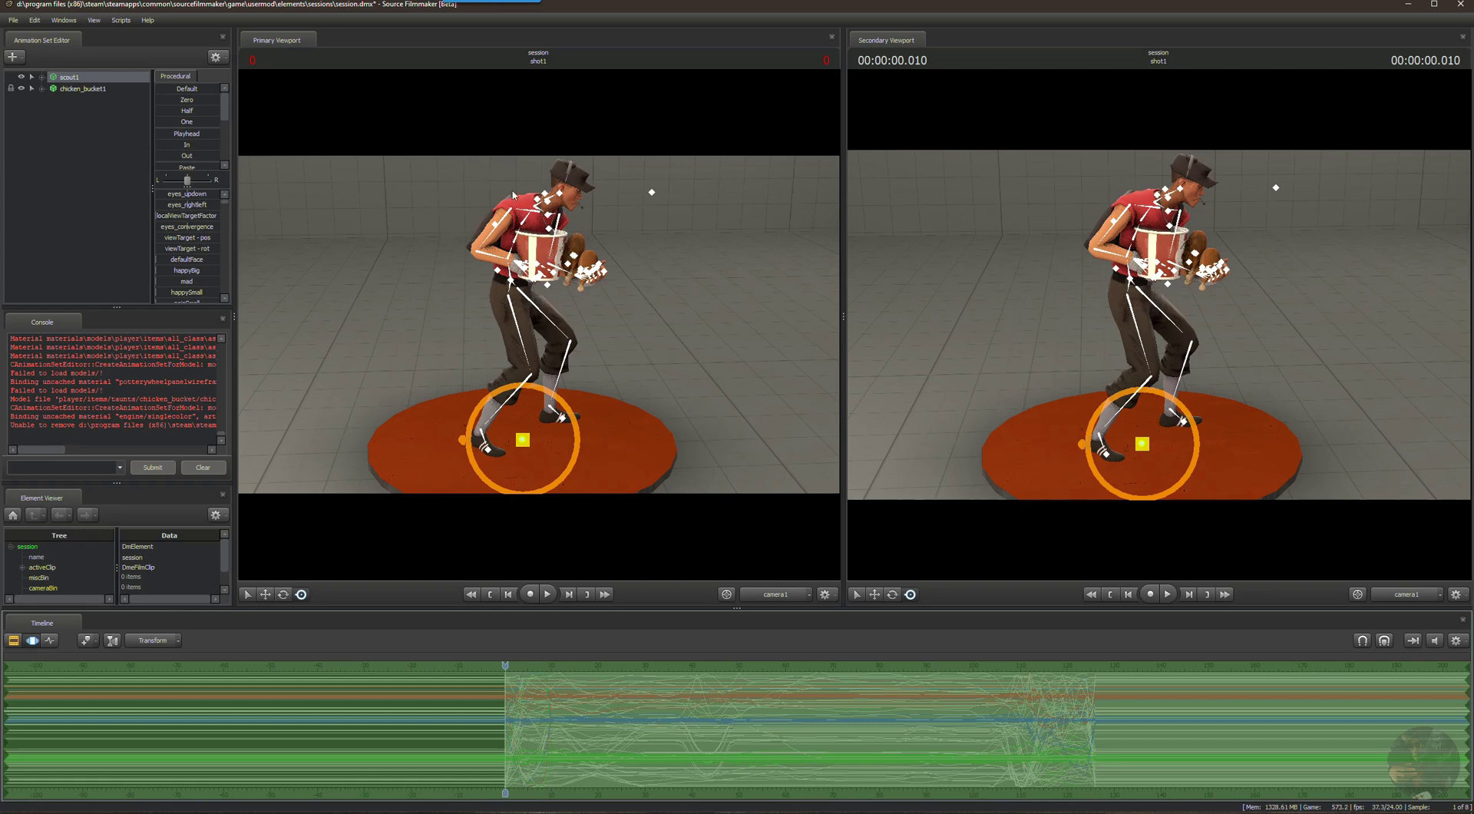
# Unlock the transforms of the chicken_bucket1 animation set.
pyautogui.click(83, 89)
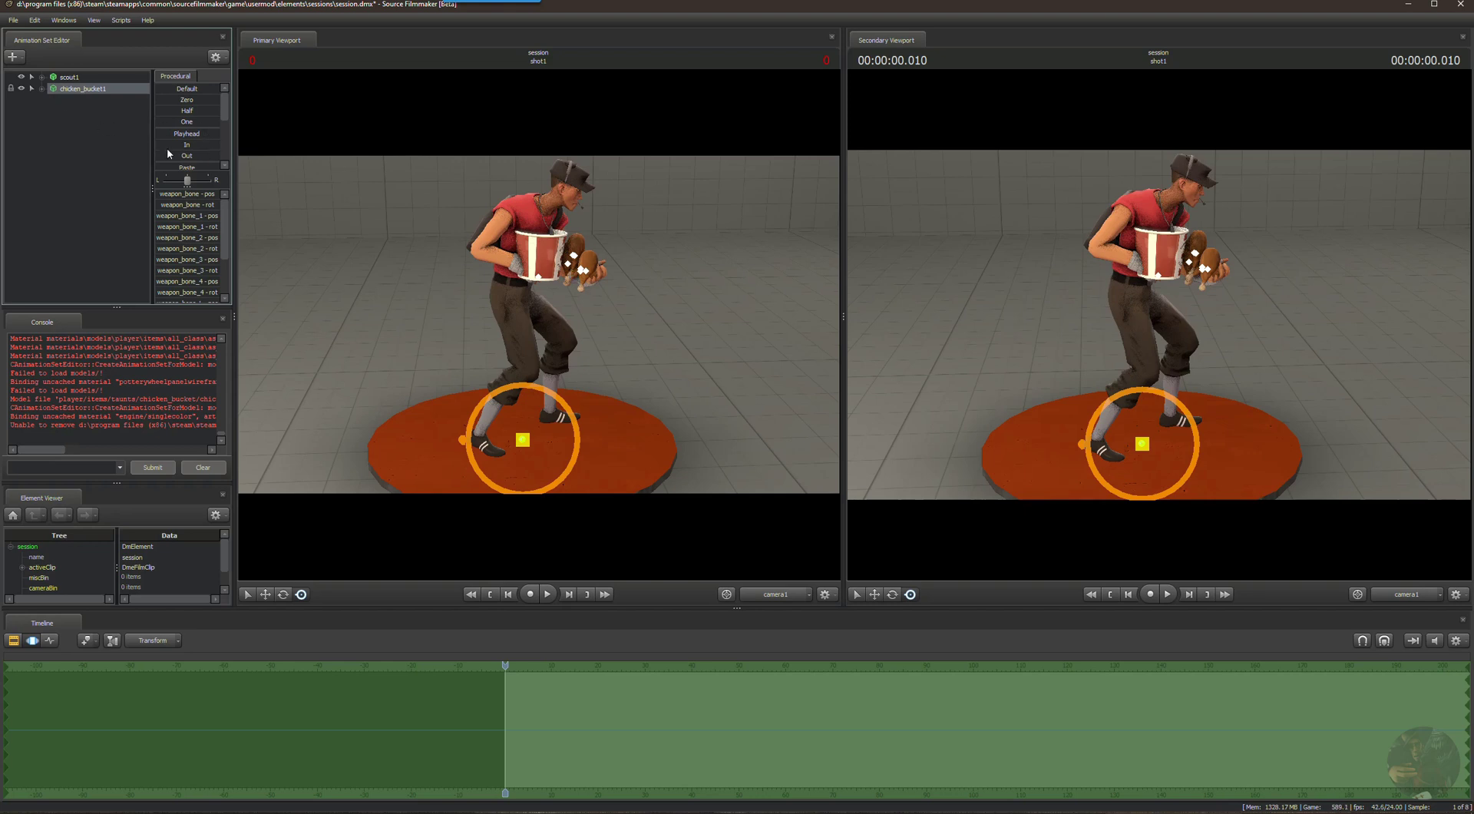
pyautogui.rightClick(74, 92)
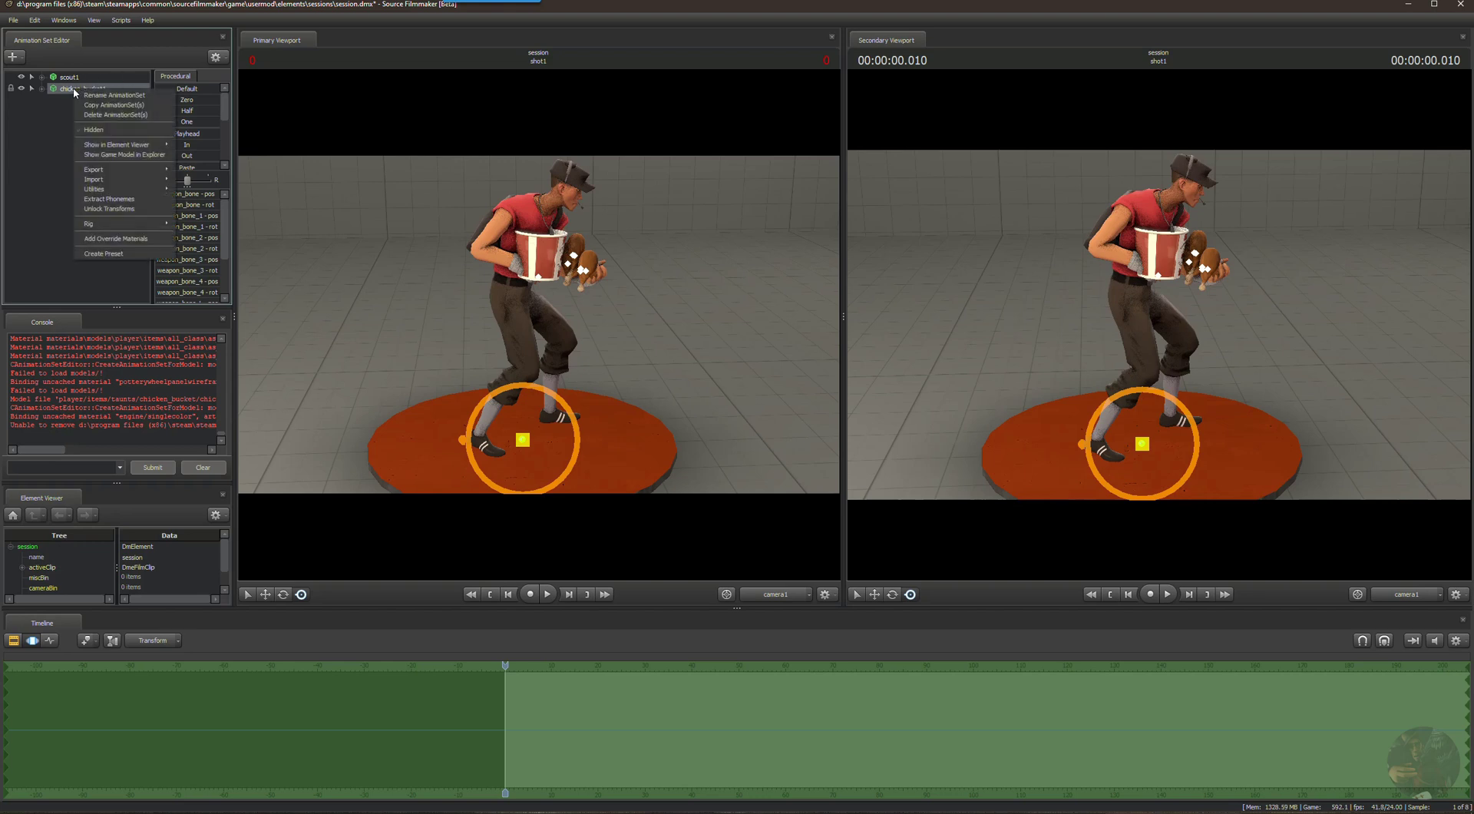
pyautogui.click(107, 209)
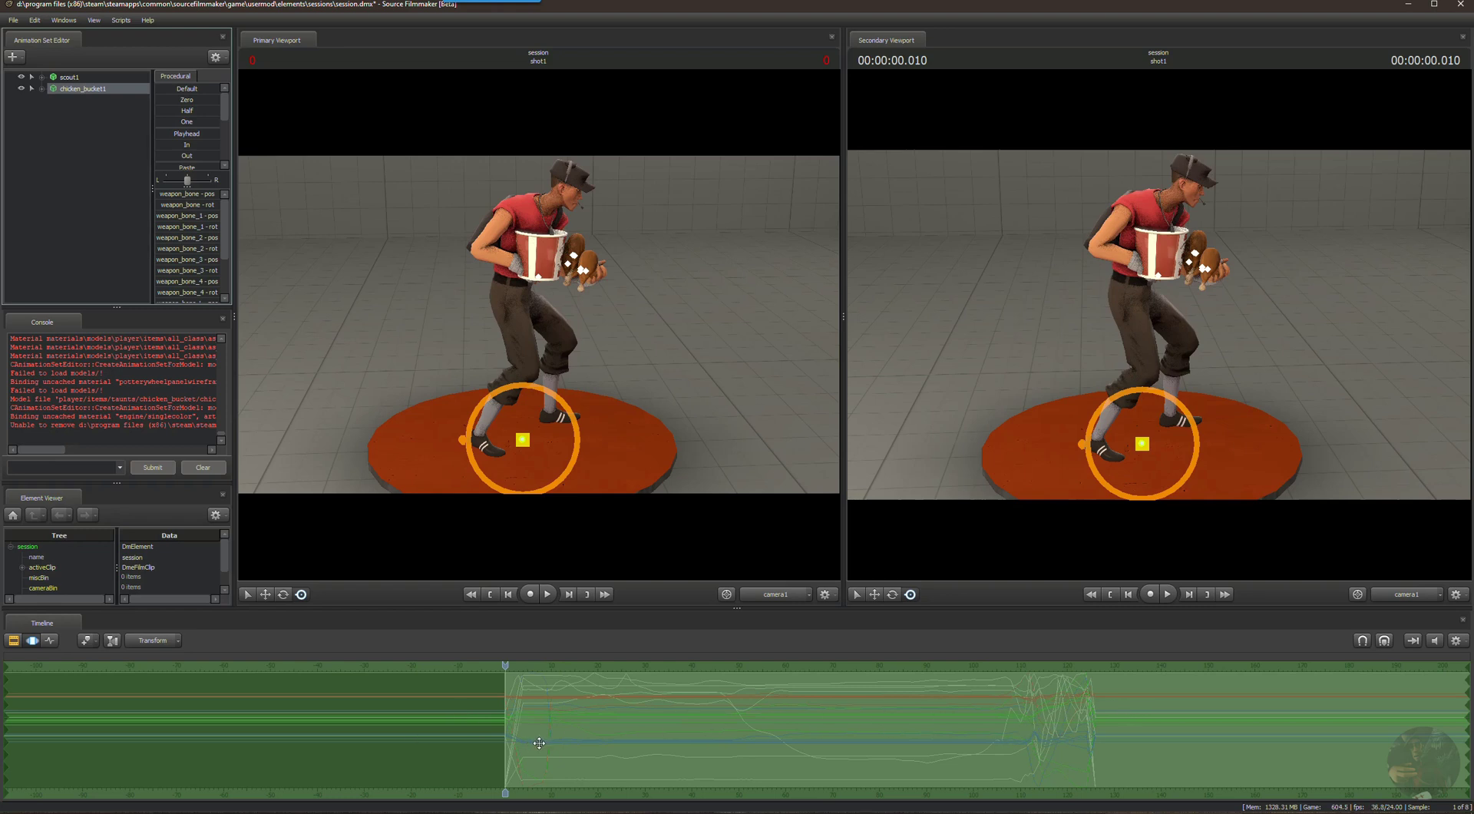
# Hide scout1 and scrub to frame 10 to examine the chicken bucket's motion on its own.
pyautogui.click(20, 78)
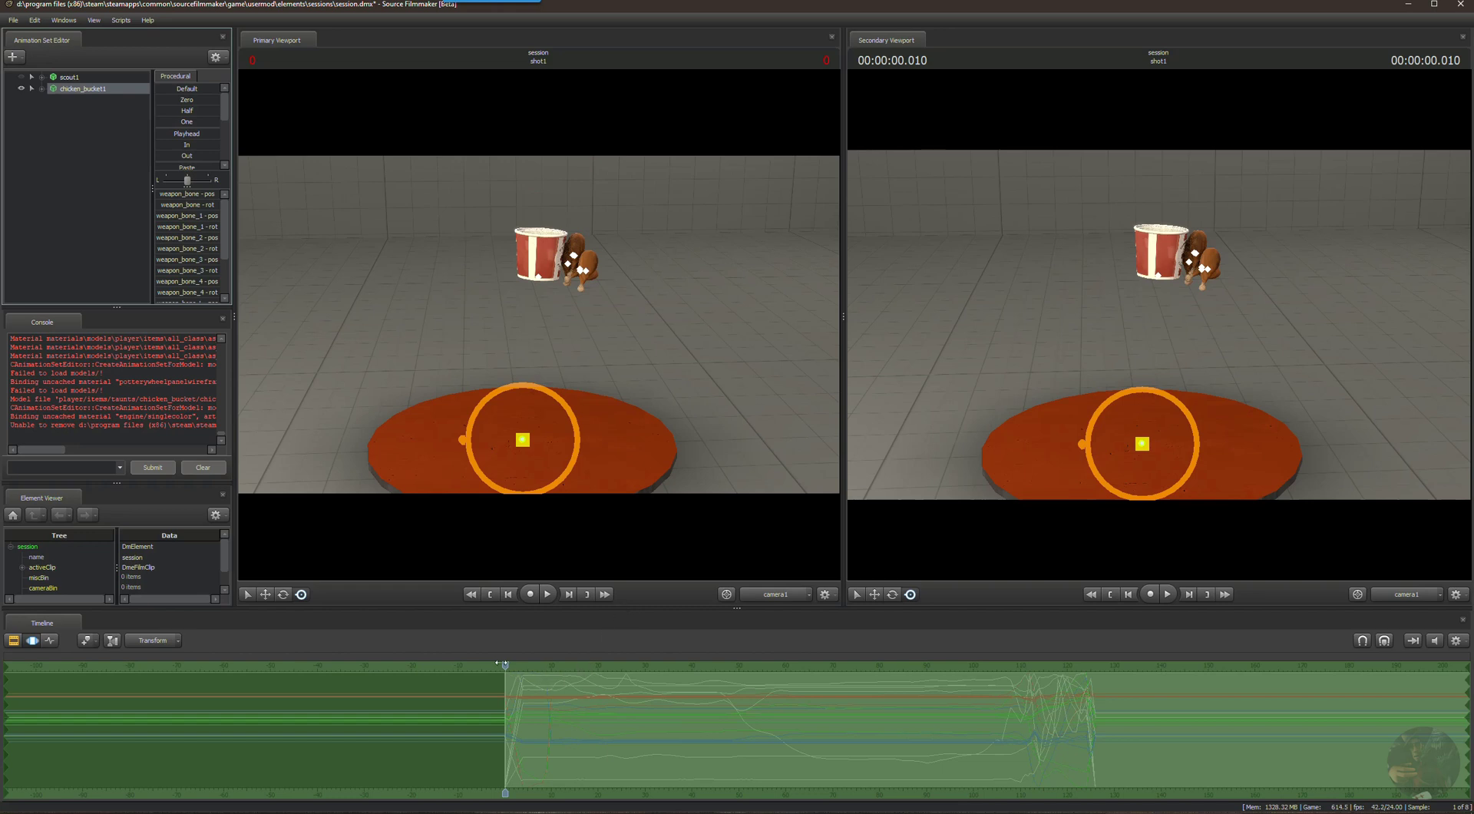
pyautogui.moveTo(504, 665); pyautogui.dragTo(560, 636)
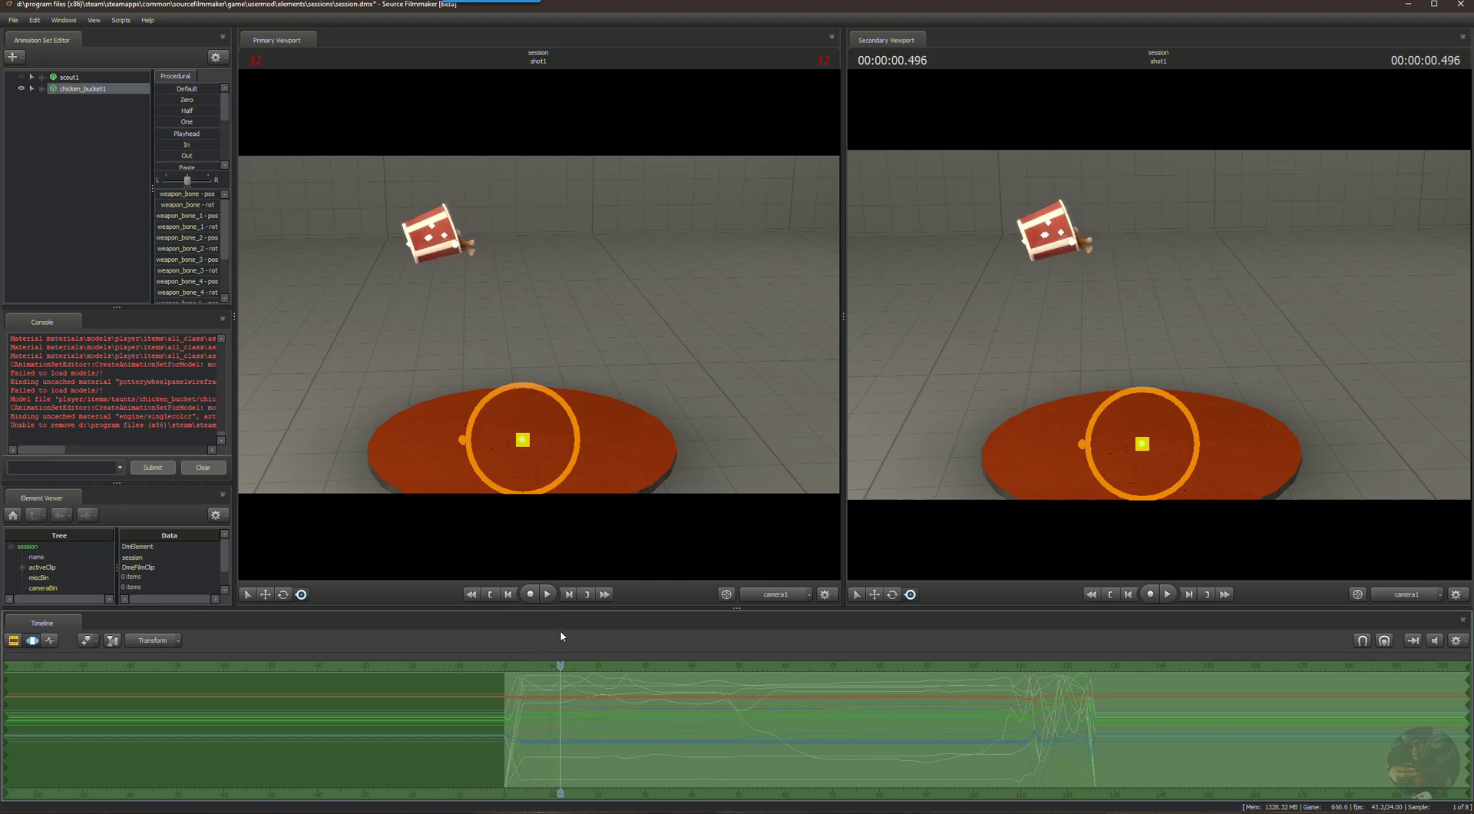
pyautogui.scroll(11, 580, 688)
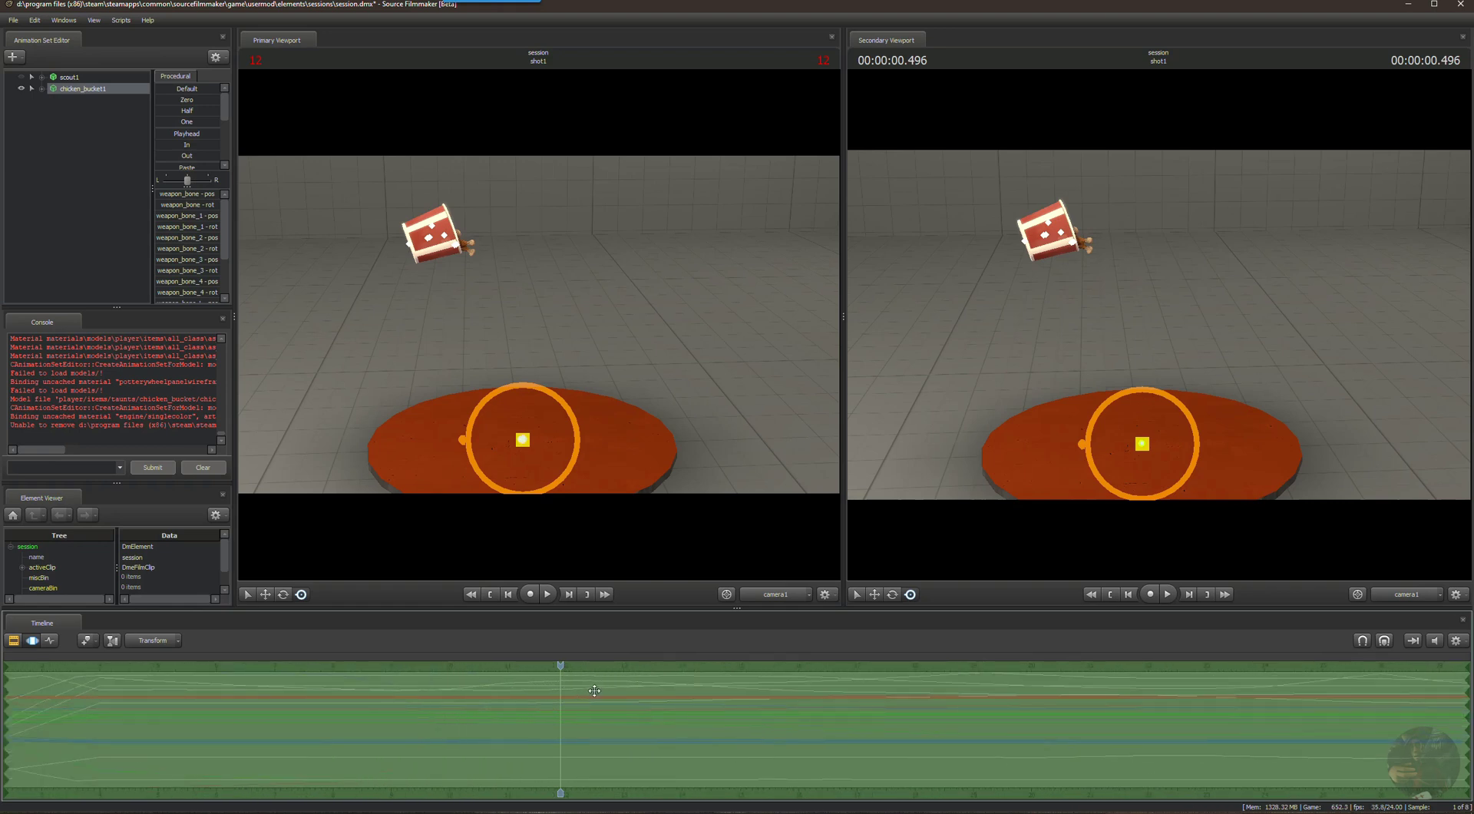
pyautogui.moveTo(562, 665); pyautogui.dragTo(450, 647)
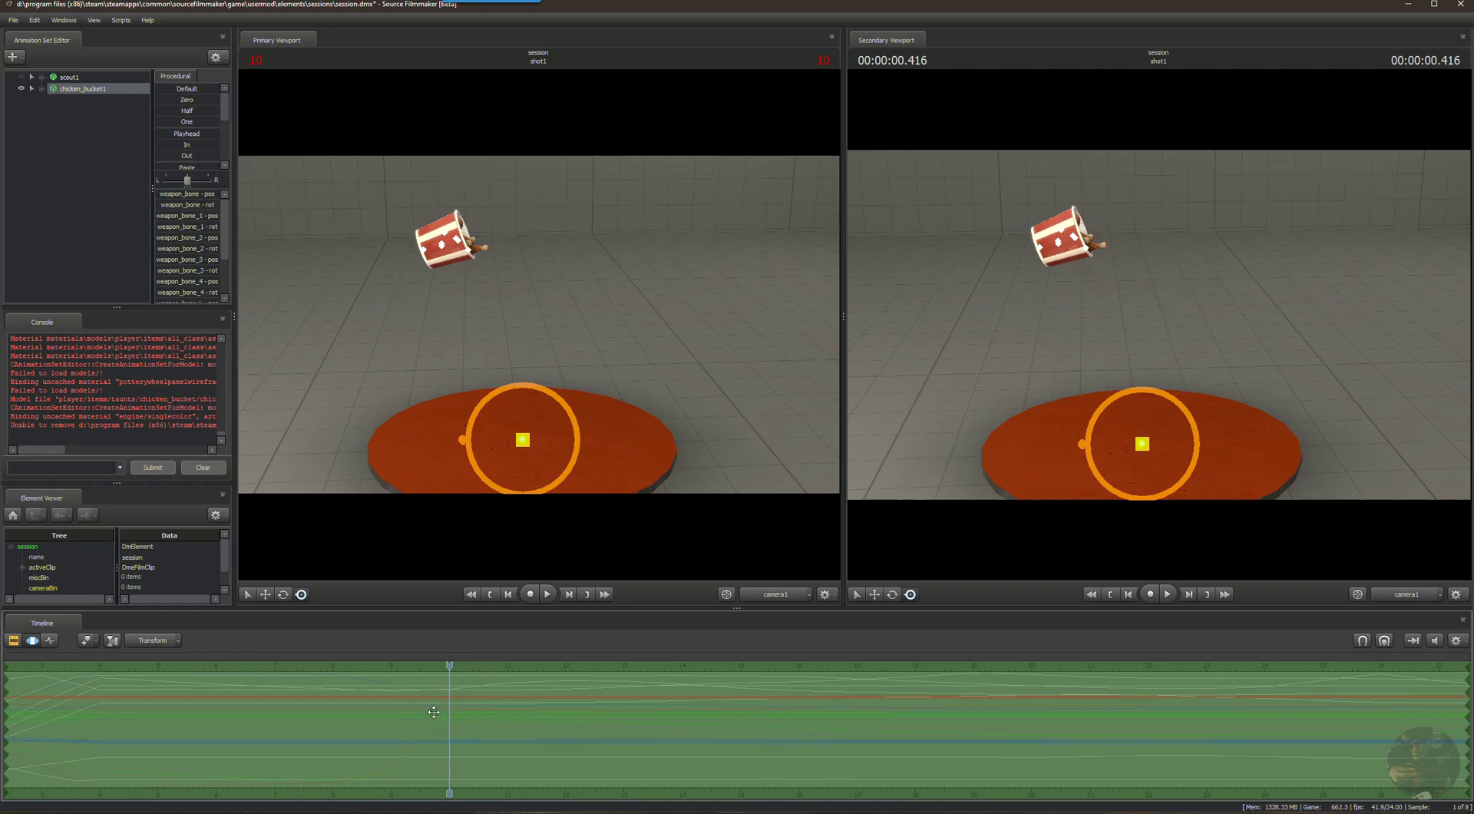
pyautogui.scroll(8, 433, 712)
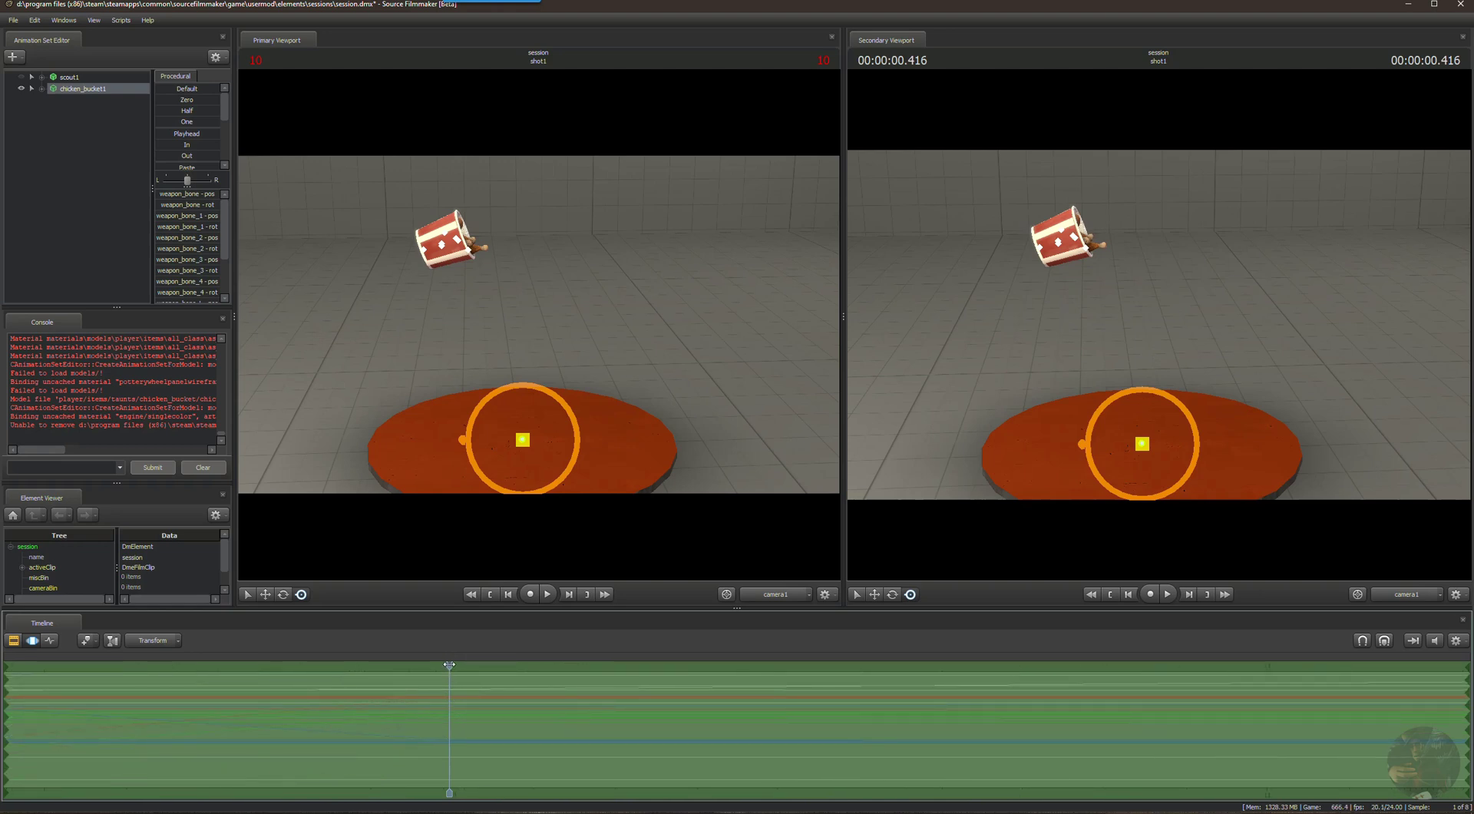
# Shorten the time selection so that it ends at frame 10, and apply the Playhead preset to chicken_bucket1's controls before it.
pyautogui.moveTo(451, 664)
pyautogui.mouseDown()
pyautogui.moveTo(714, 666)
pyautogui.moveTo(431, 653)
pyautogui.moveTo(454, 647)
pyautogui.mouseUp()
pyautogui.moveTo(1468, 722); pyautogui.dragTo(457, 701)
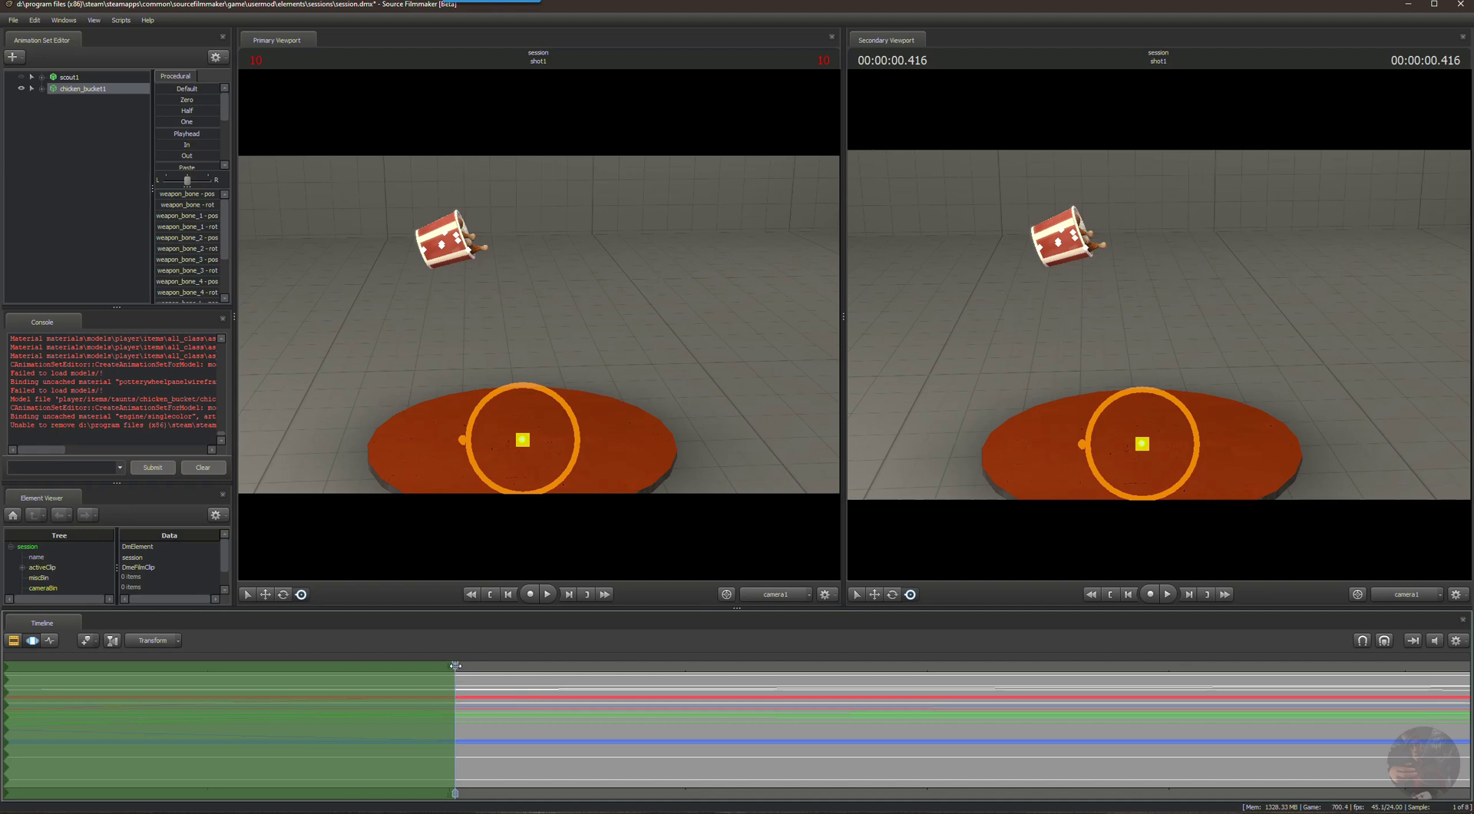
pyautogui.moveTo(454, 665)
pyautogui.mouseDown()
pyautogui.moveTo(431, 665)
pyautogui.moveTo(451, 658)
pyautogui.mouseUp()
pyautogui.moveTo(450, 722); pyautogui.dragTo(452, 722)
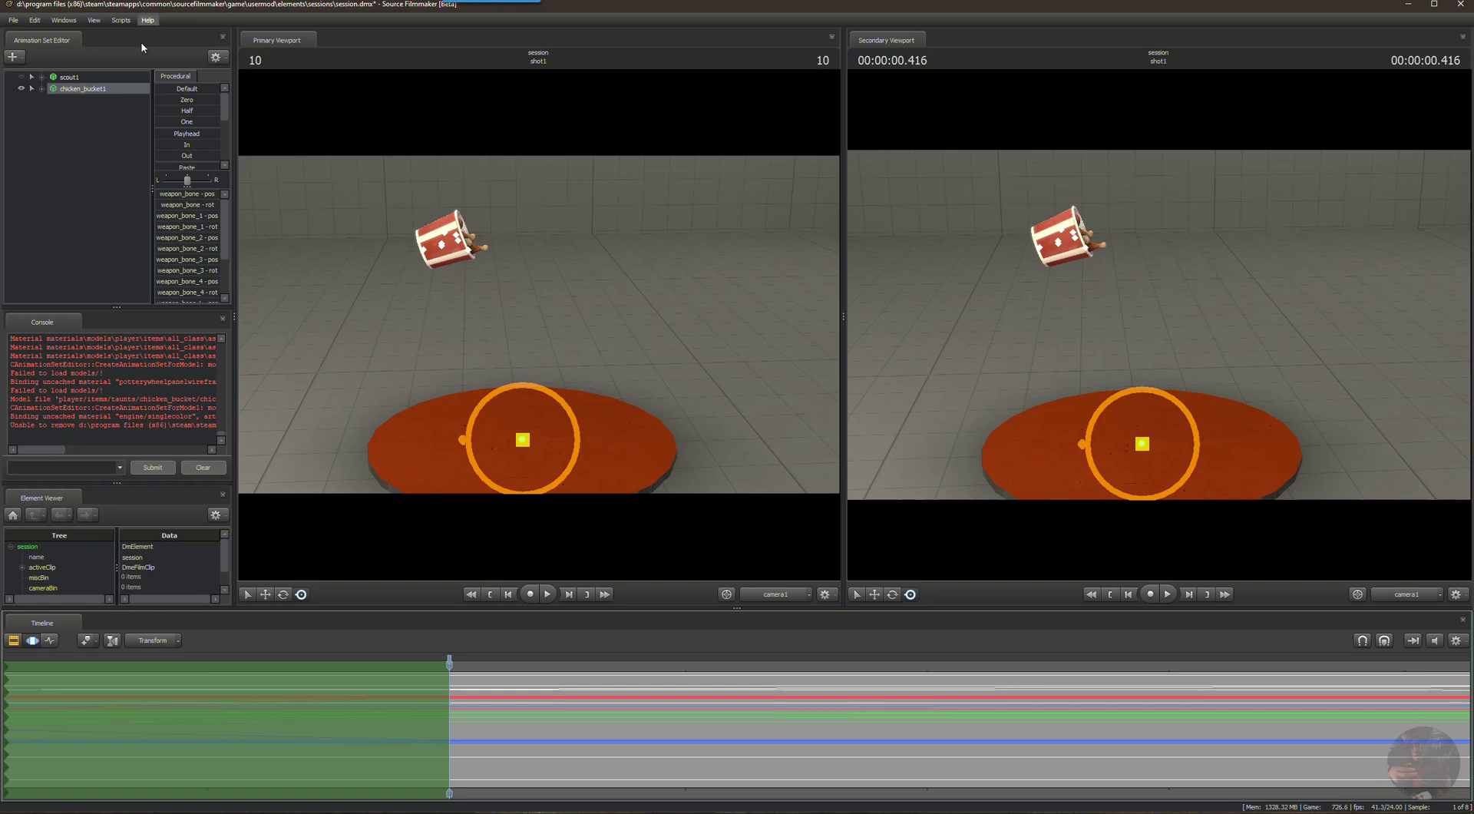
pyautogui.click(160, 135)
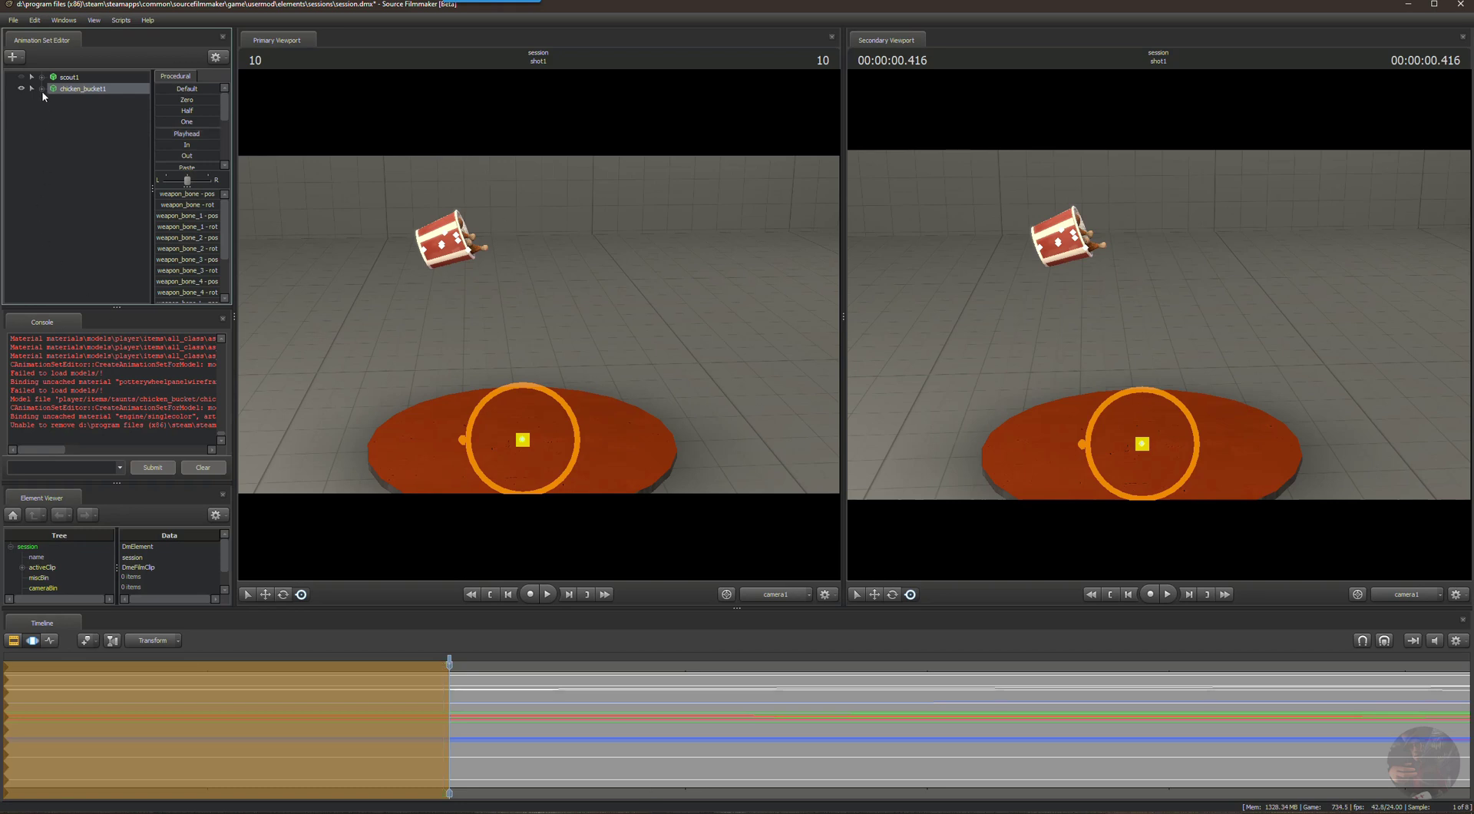
# Expand chicken_bucket1's Other group and add a scale control to the weapon_bone transform.
pyautogui.click(40, 89)
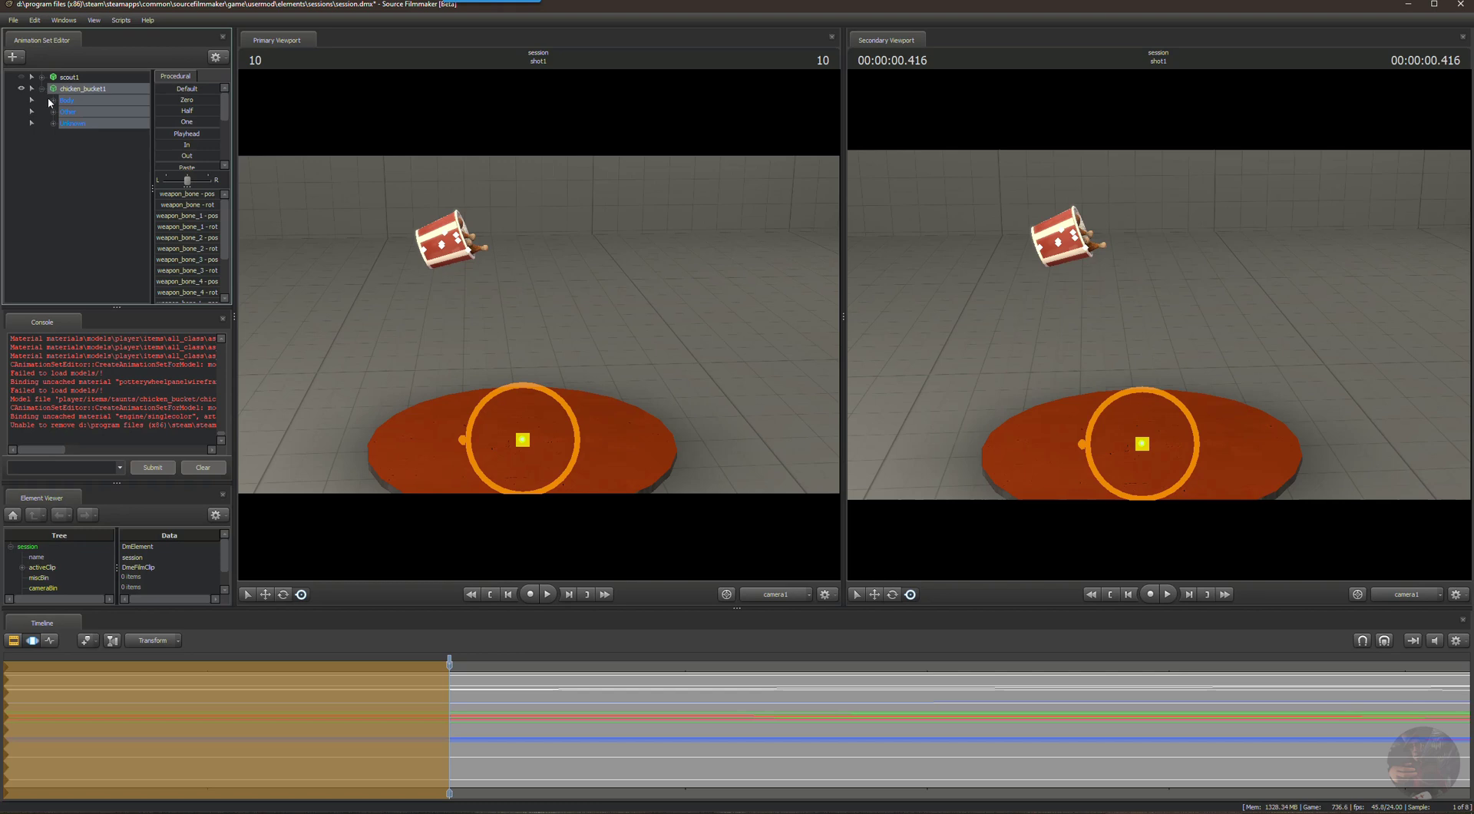
pyautogui.click(53, 113)
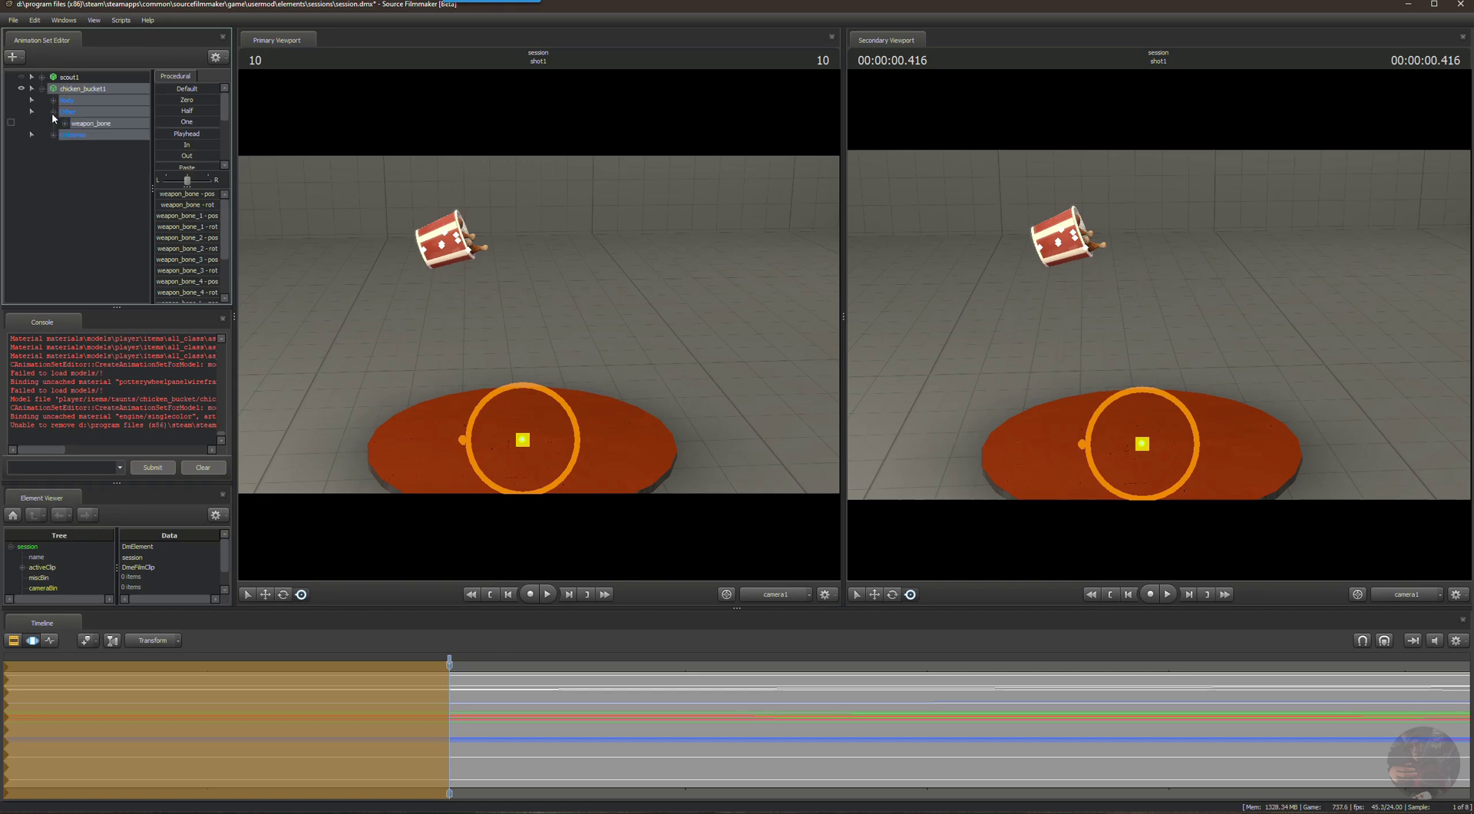
pyautogui.click(92, 123)
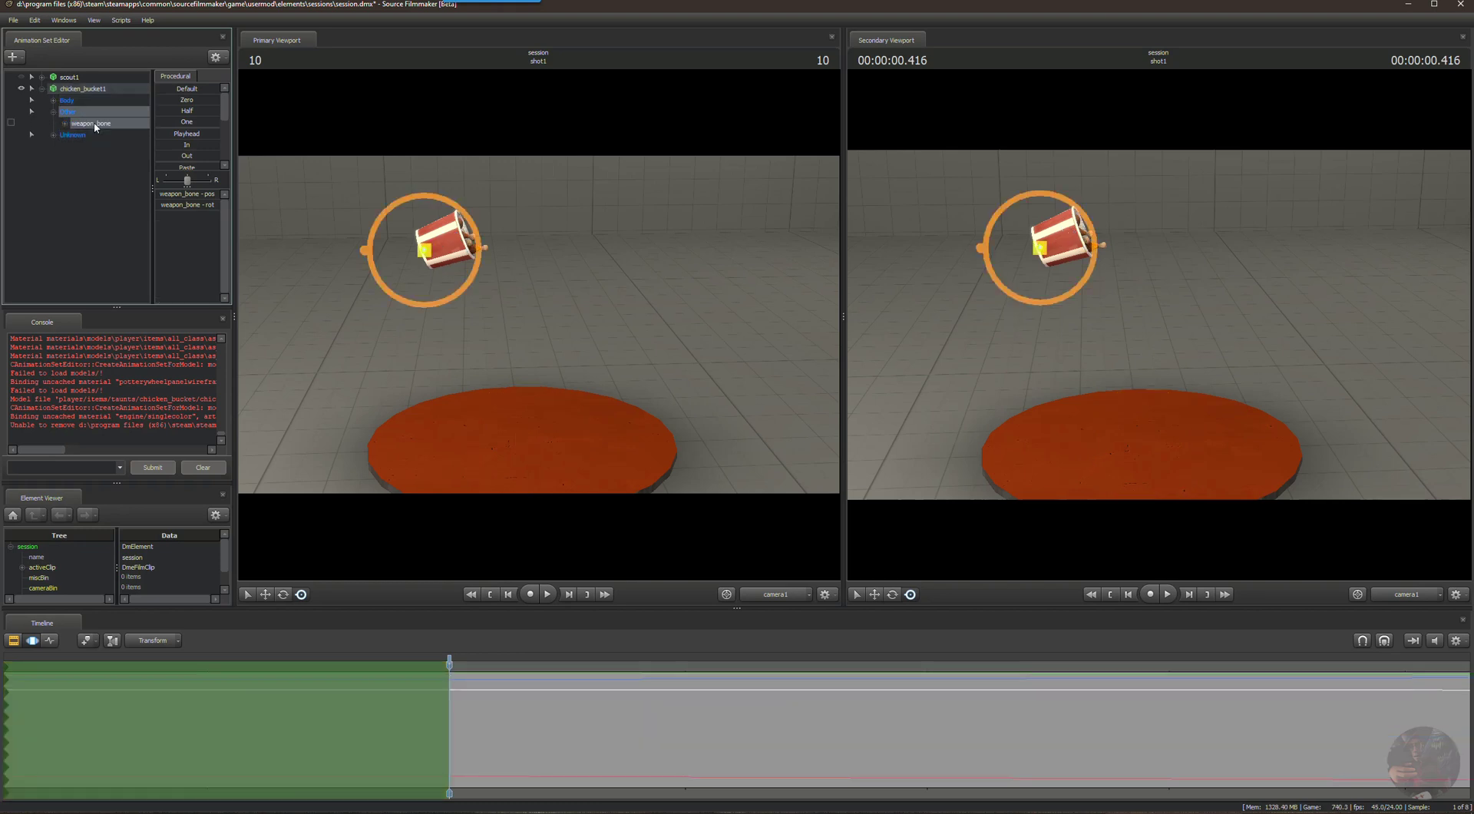
pyautogui.rightClick(95, 127)
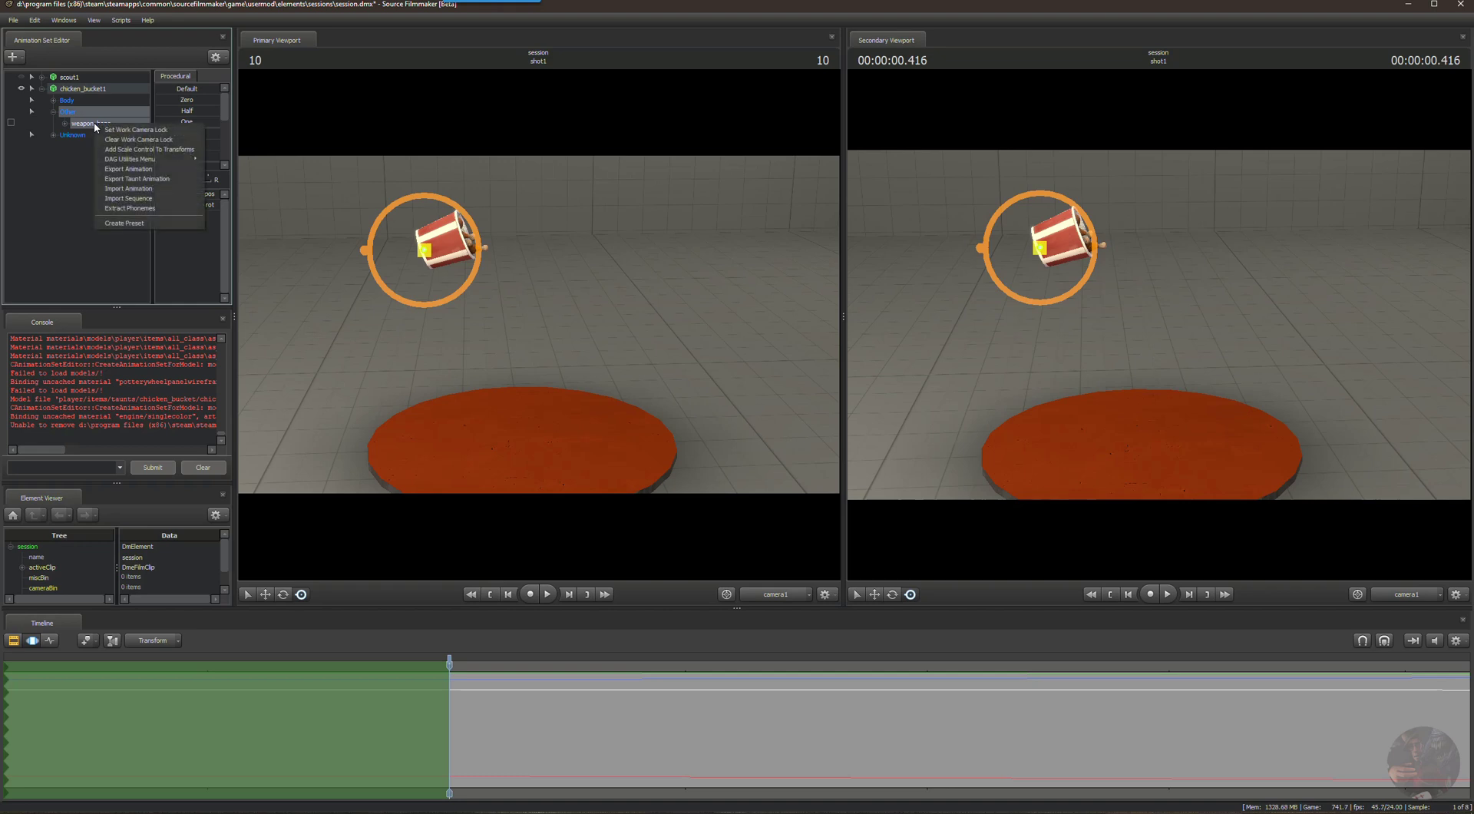
pyautogui.click(128, 150)
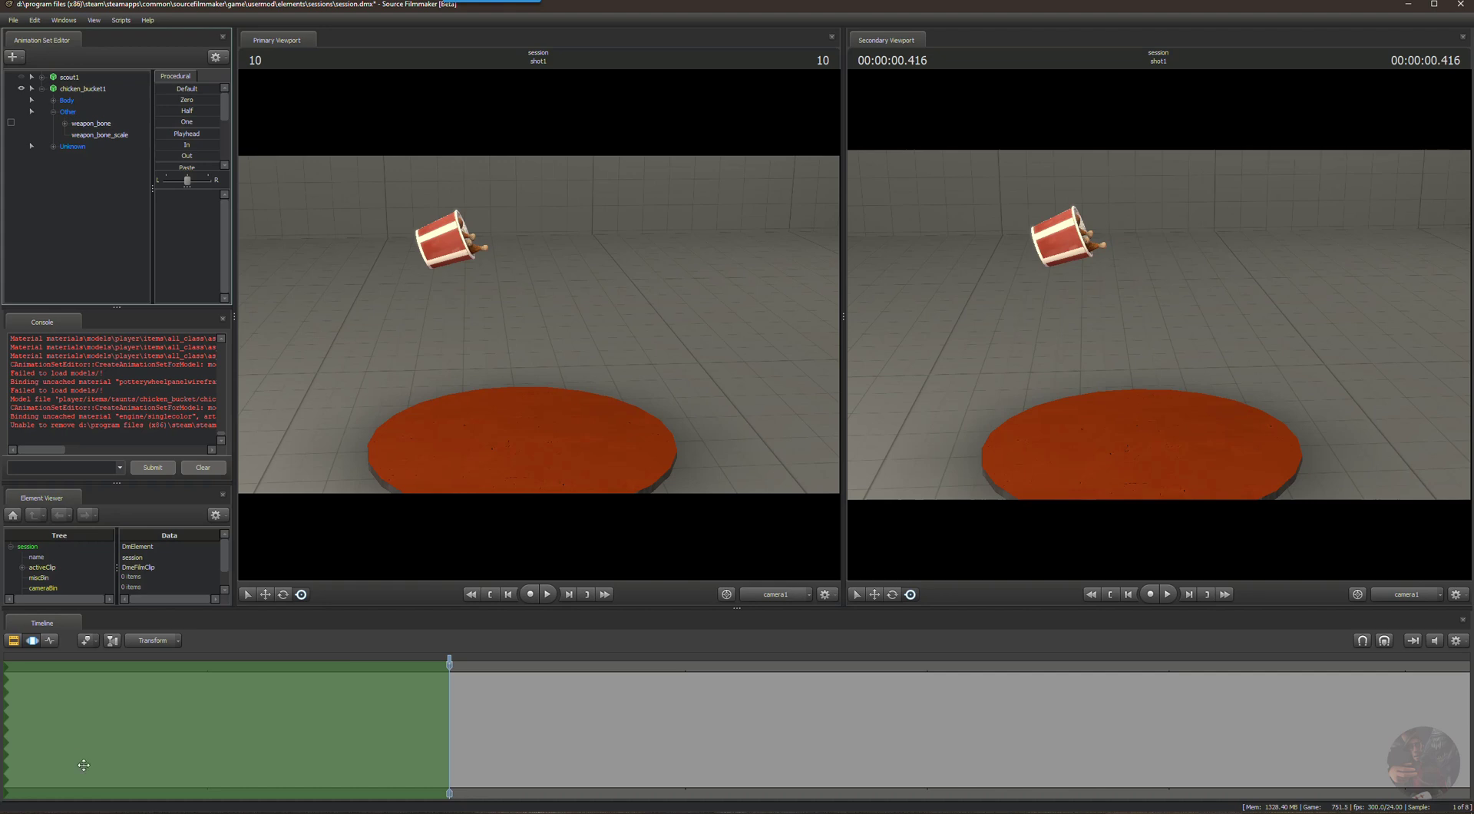
# Show scout1 again, select it, and align the playhead precisely with the end of the time selection at frame 10.
pyautogui.click(21, 77)
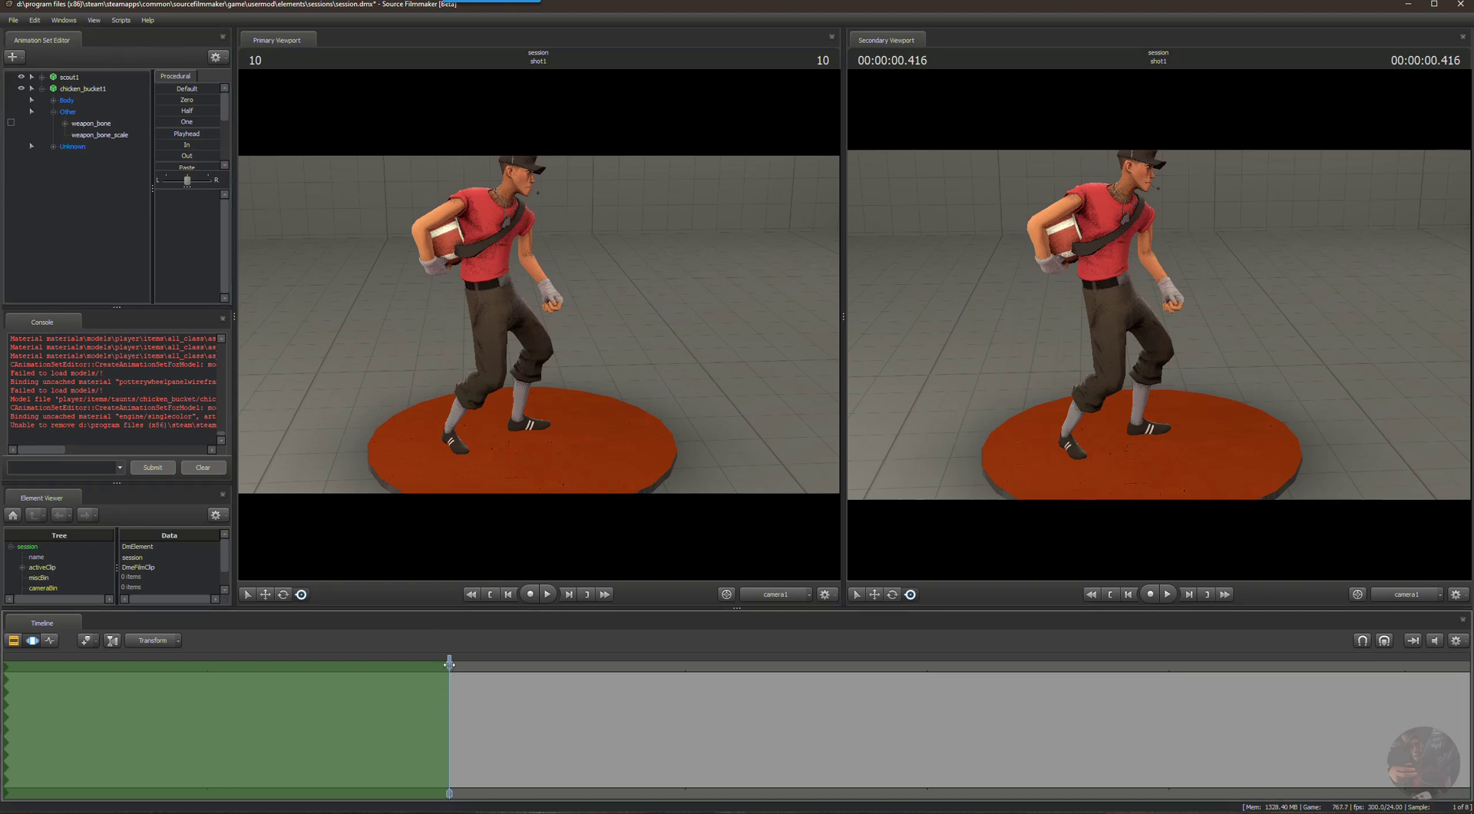
pyautogui.moveTo(450, 664); pyautogui.dragTo(479, 729)
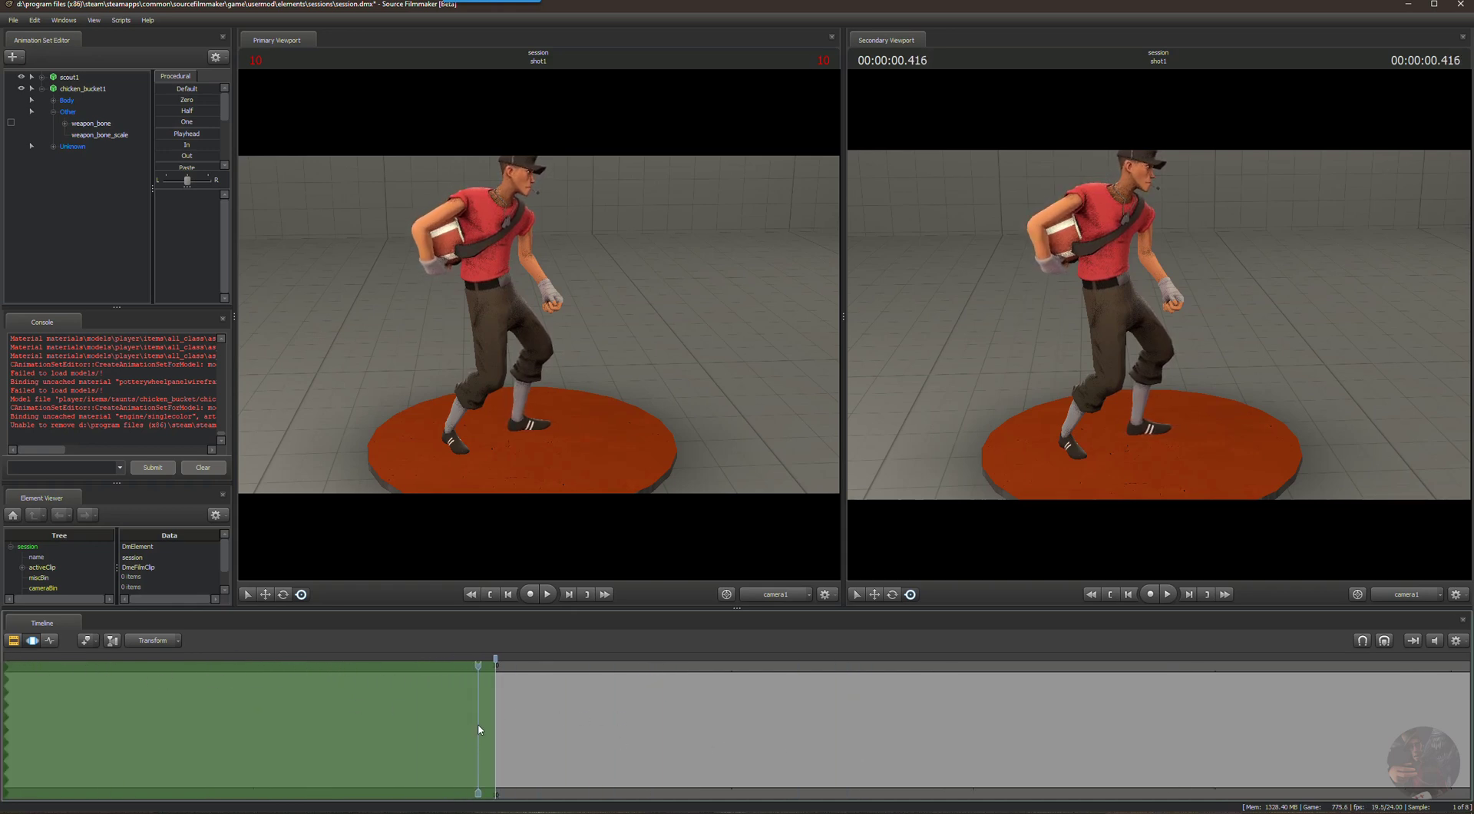
pyautogui.click(69, 78)
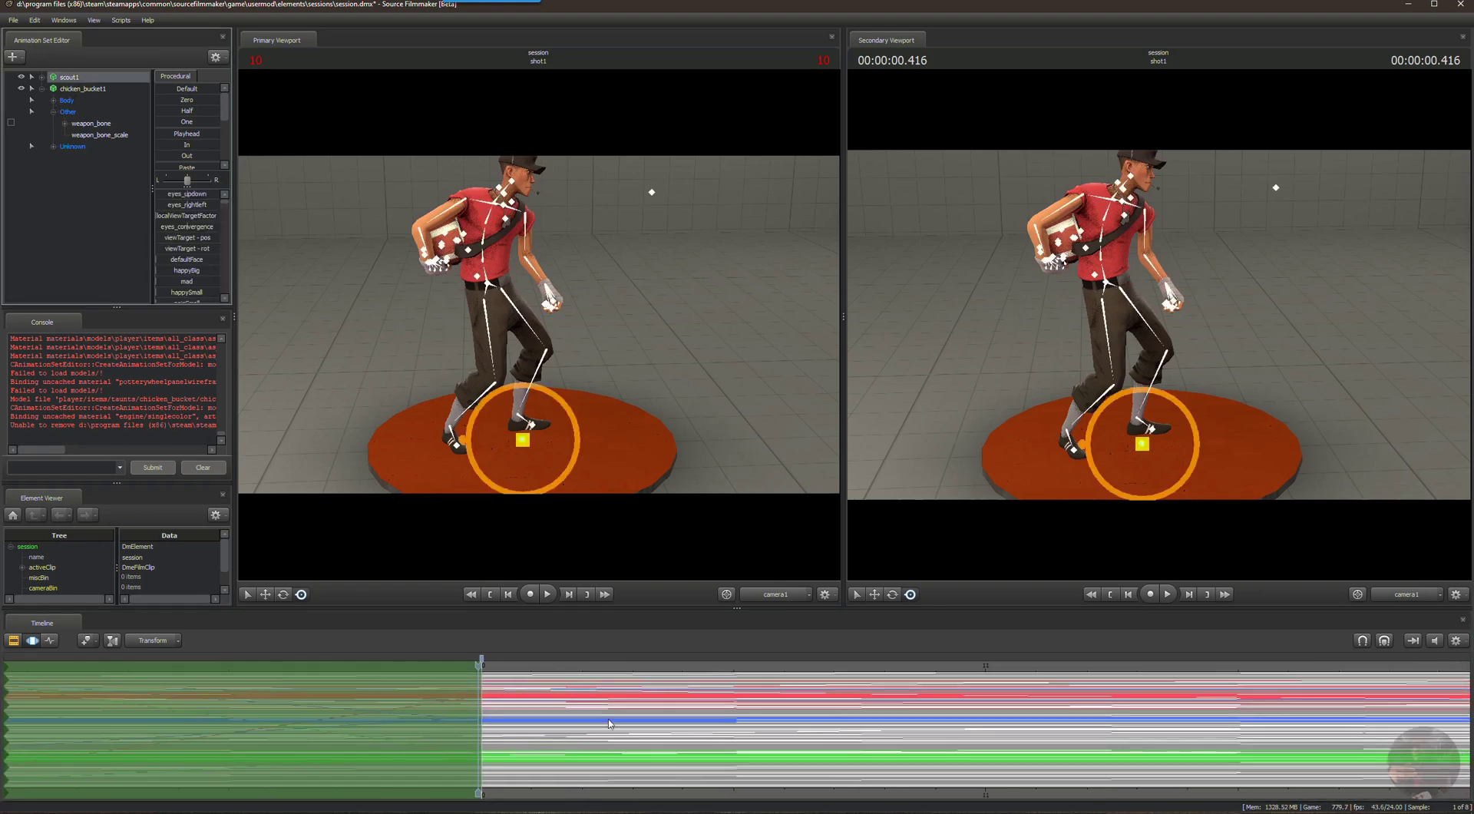
pyautogui.scroll(-4, 610, 728)
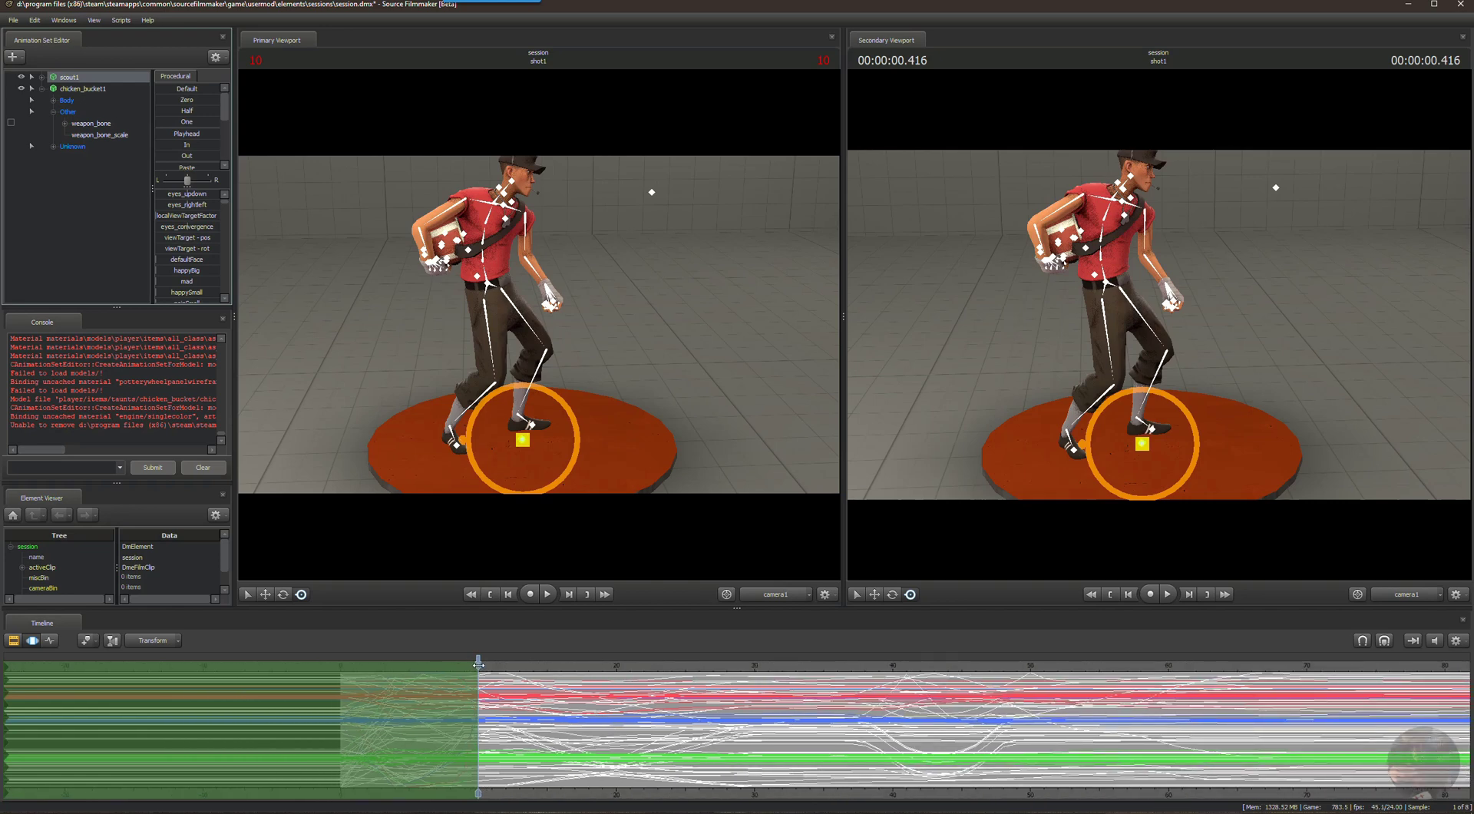
pyautogui.moveTo(476, 658)
pyautogui.mouseDown()
pyautogui.moveTo(684, 679)
pyautogui.moveTo(477, 687)
pyautogui.moveTo(342, 662)
pyautogui.moveTo(481, 639)
pyautogui.moveTo(765, 645)
pyautogui.moveTo(479, 642)
pyautogui.mouseUp()
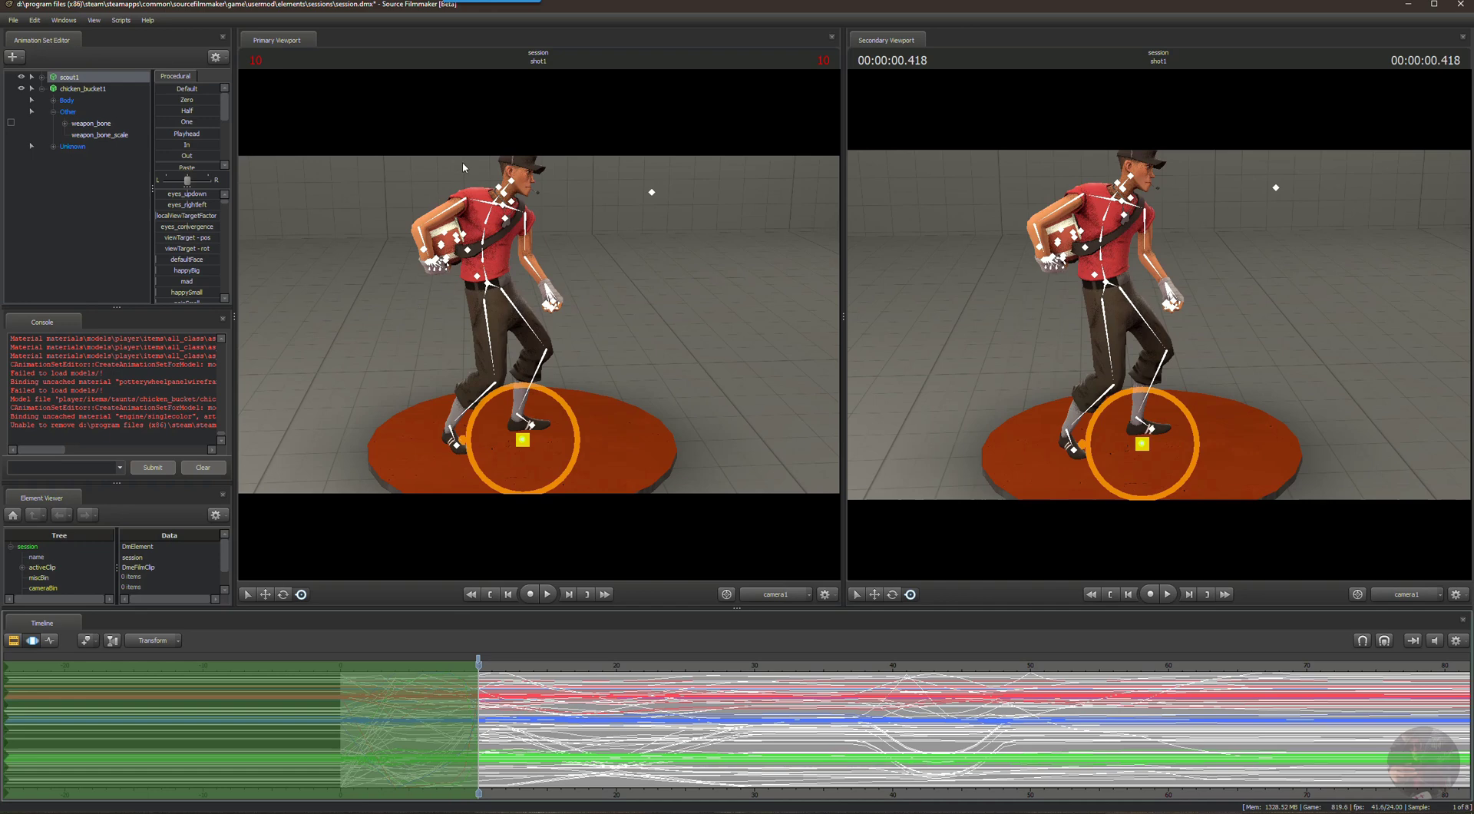
pyautogui.scroll(10, 453, 721)
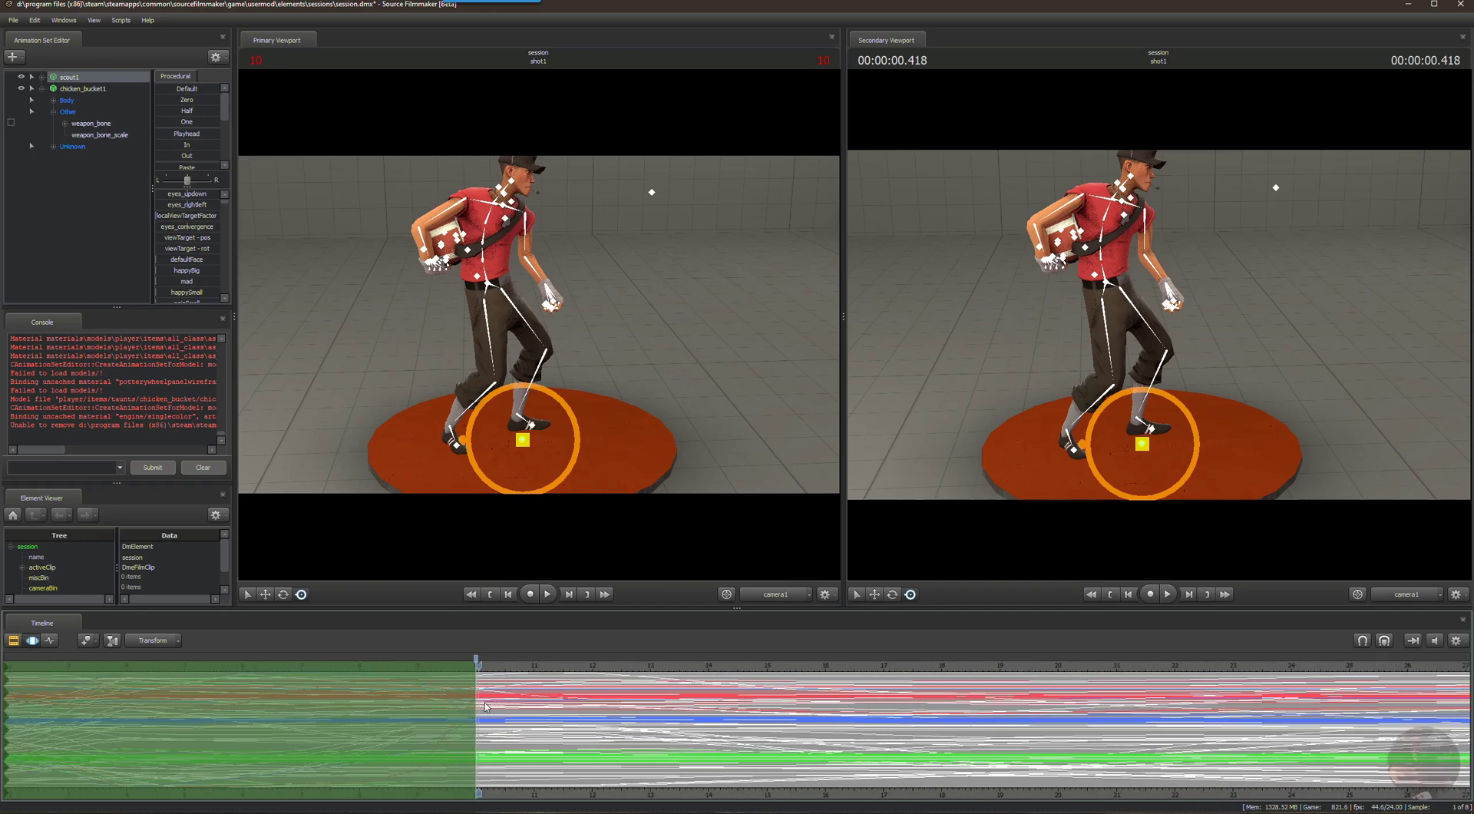
pyautogui.scroll(3, 488, 675)
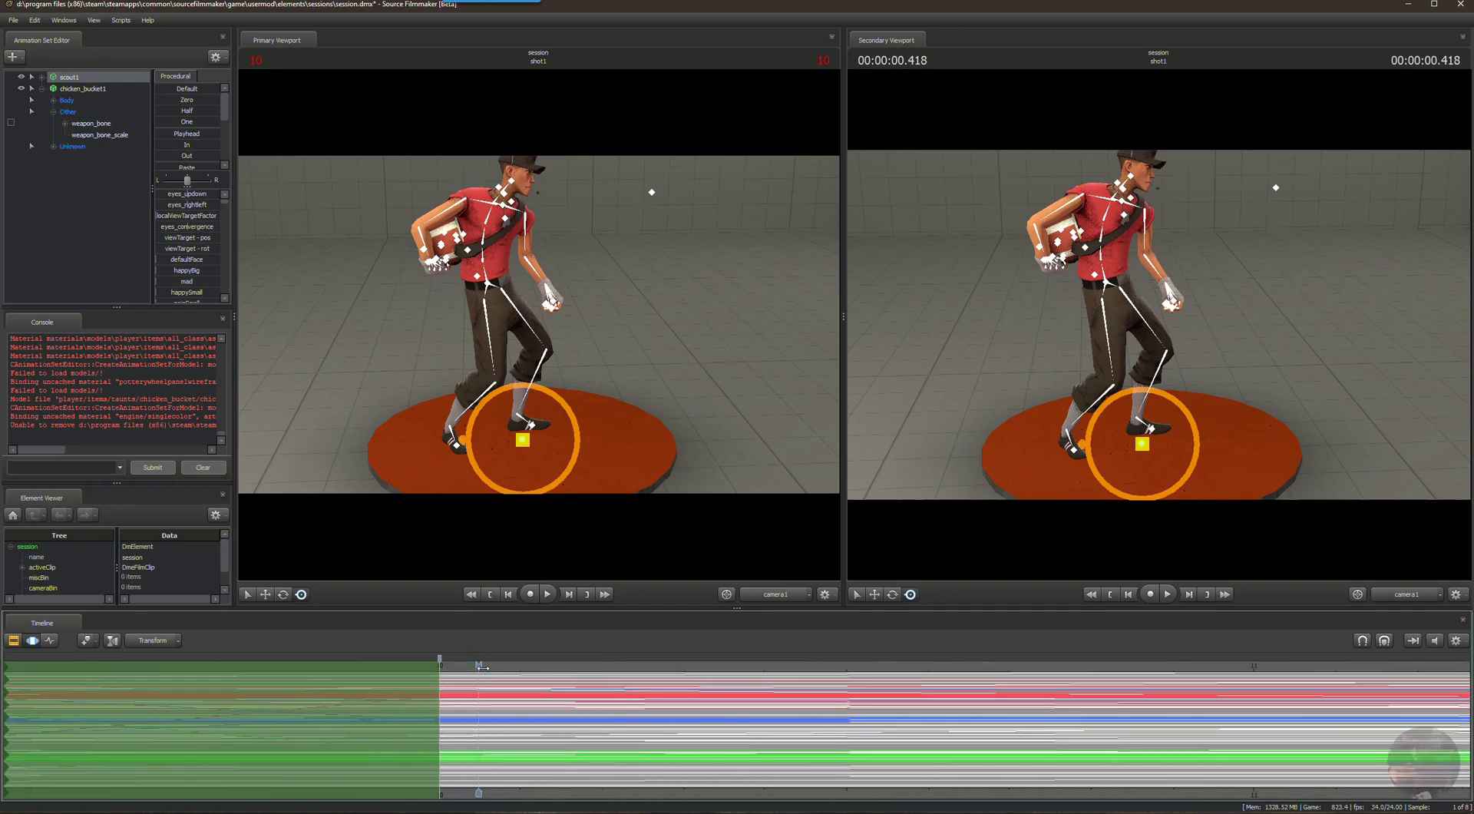
pyautogui.moveTo(478, 666); pyautogui.dragTo(440, 666)
# Lower weapon_bone_scale to its minimum over the time selection up to frame 10, and scrub around that frame to check the switch.
pyautogui.click(89, 138)
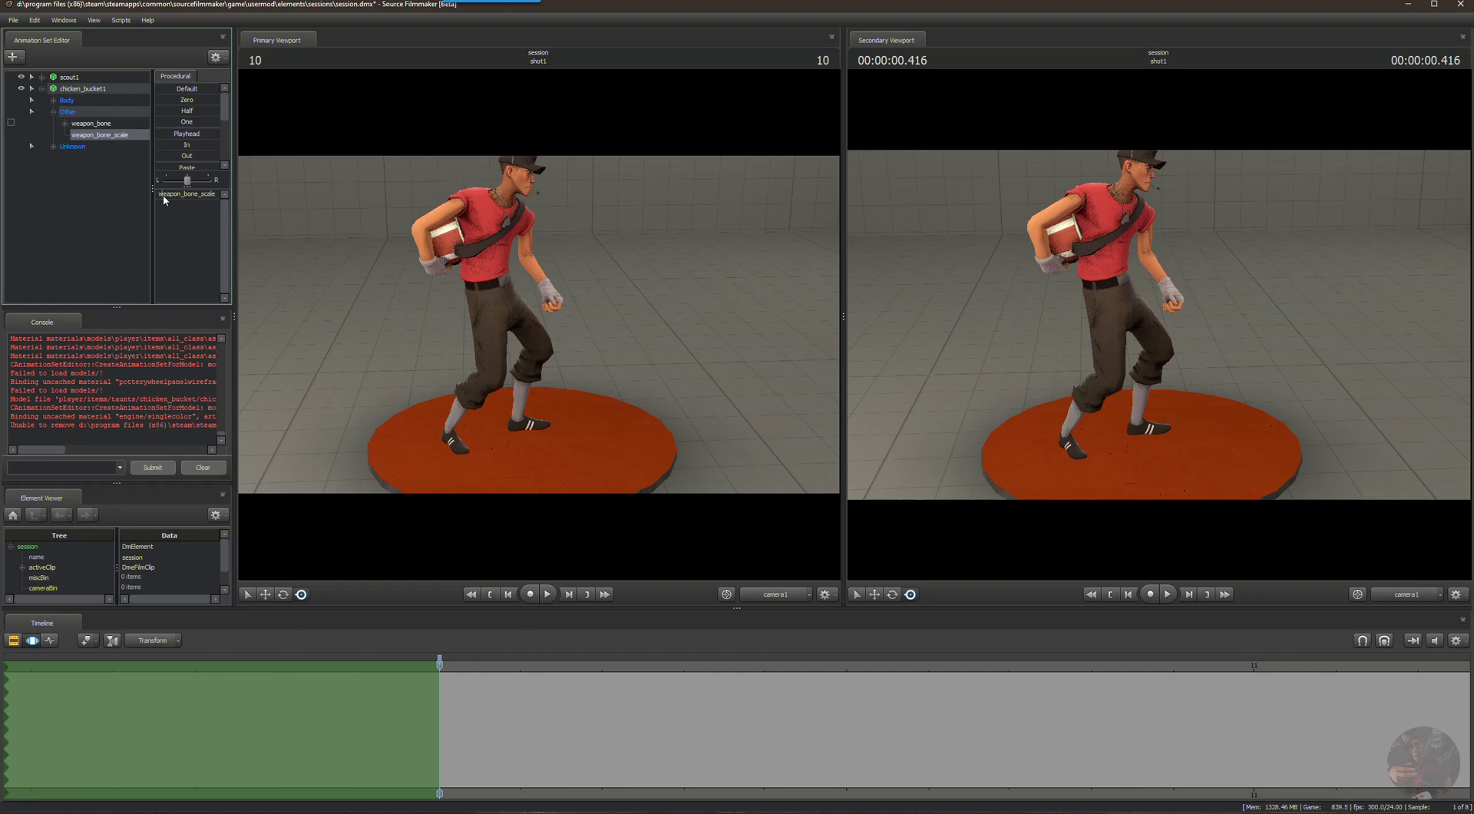
pyautogui.moveTo(163, 196); pyautogui.dragTo(3, 271)
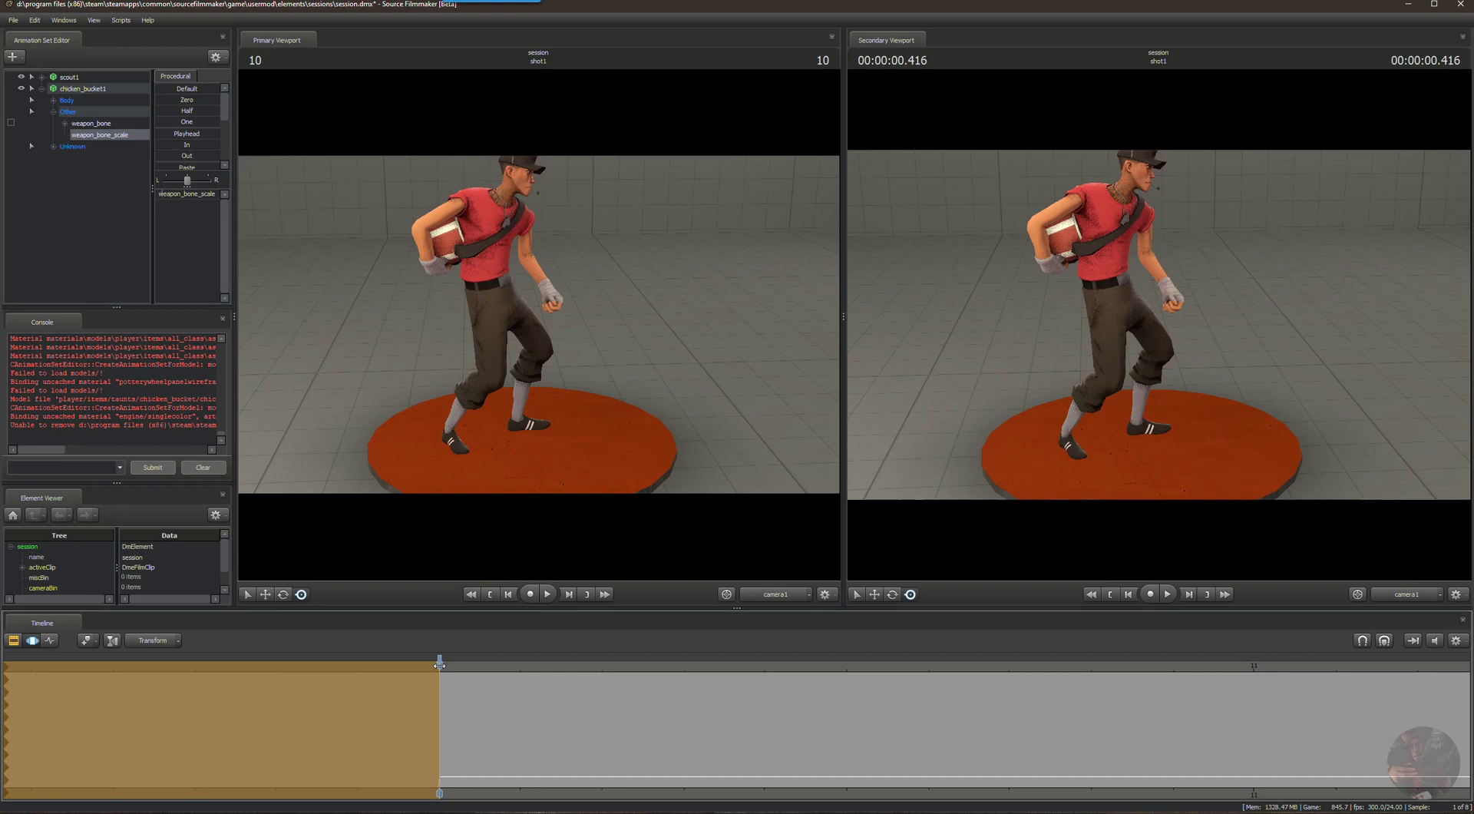
pyautogui.moveTo(439, 662); pyautogui.dragTo(784, 665)
pyautogui.moveTo(879, 671); pyautogui.dragTo(441, 744)
pyautogui.scroll(-3, 575, 717)
pyautogui.scroll(-10, 571, 715)
pyautogui.scroll(-2, 568, 710)
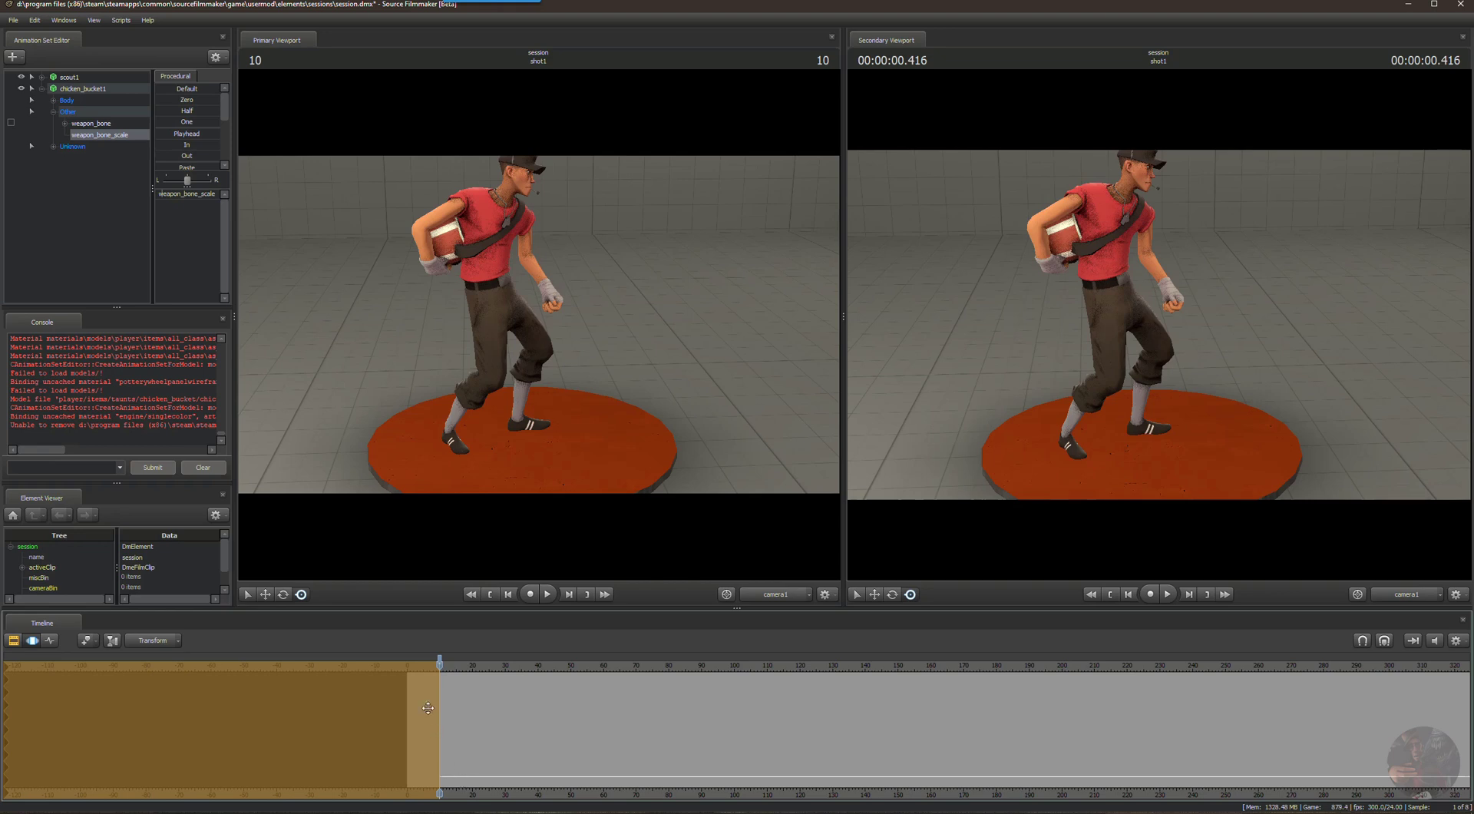
pyautogui.moveTo(440, 665); pyautogui.dragTo(441, 699)
pyautogui.scroll(2, 498, 722)
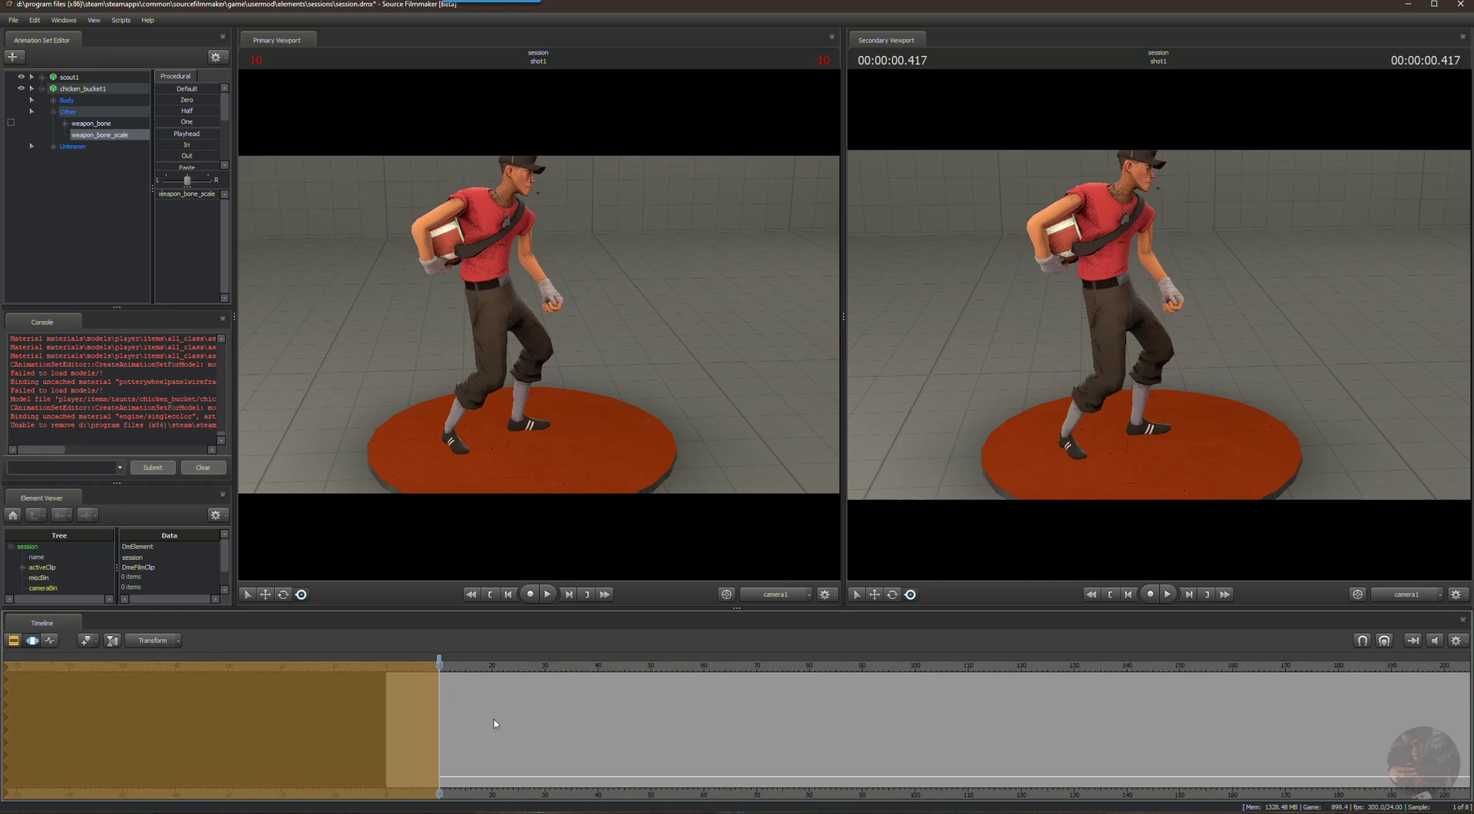
# Collapse and hide chicken_bucket1, select scout1, and scrub from frame 10 to frame 19 to examine his motion without the bucket.
pyautogui.click(90, 93)
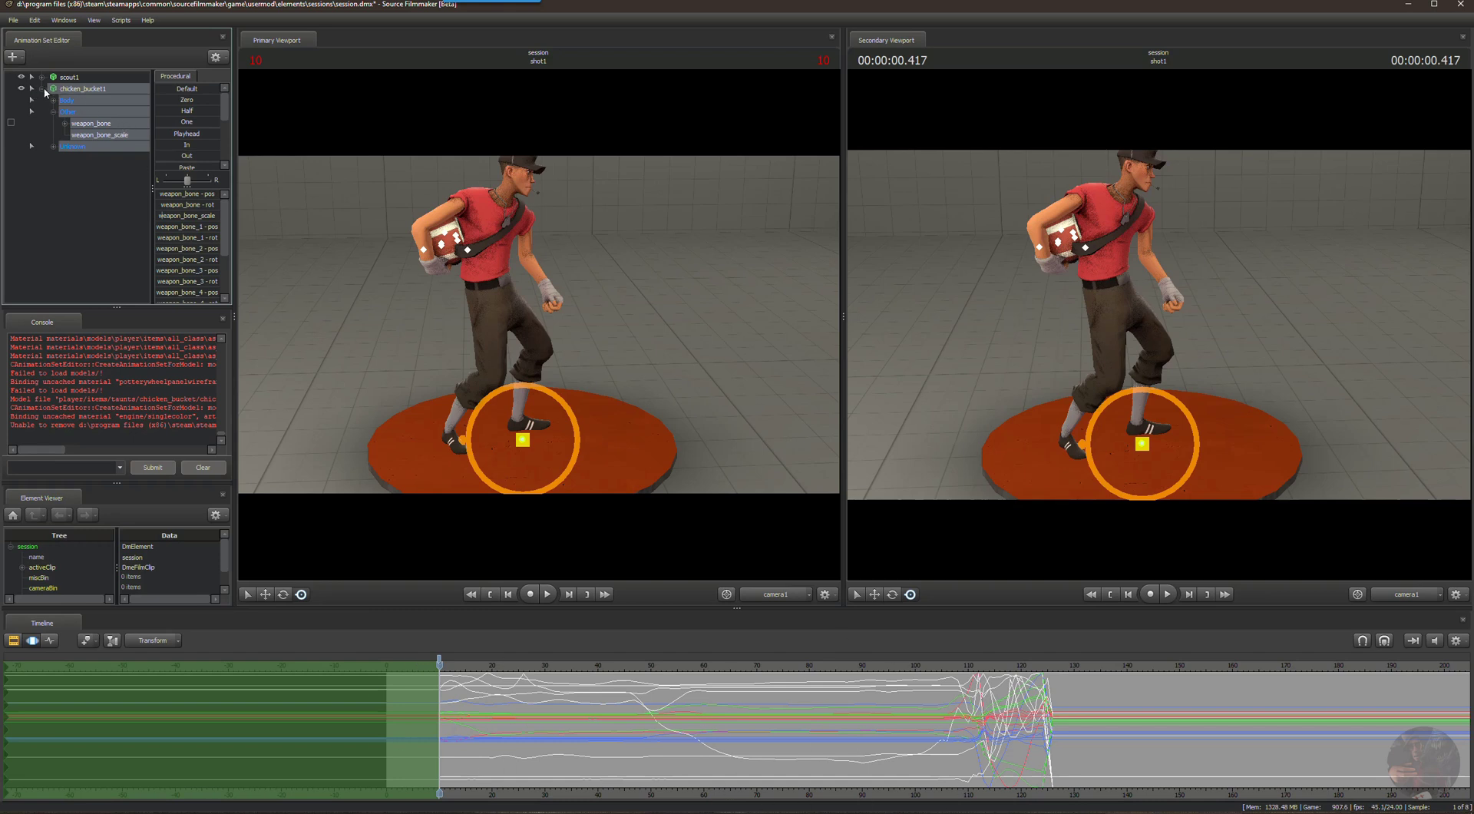
pyautogui.click(42, 89)
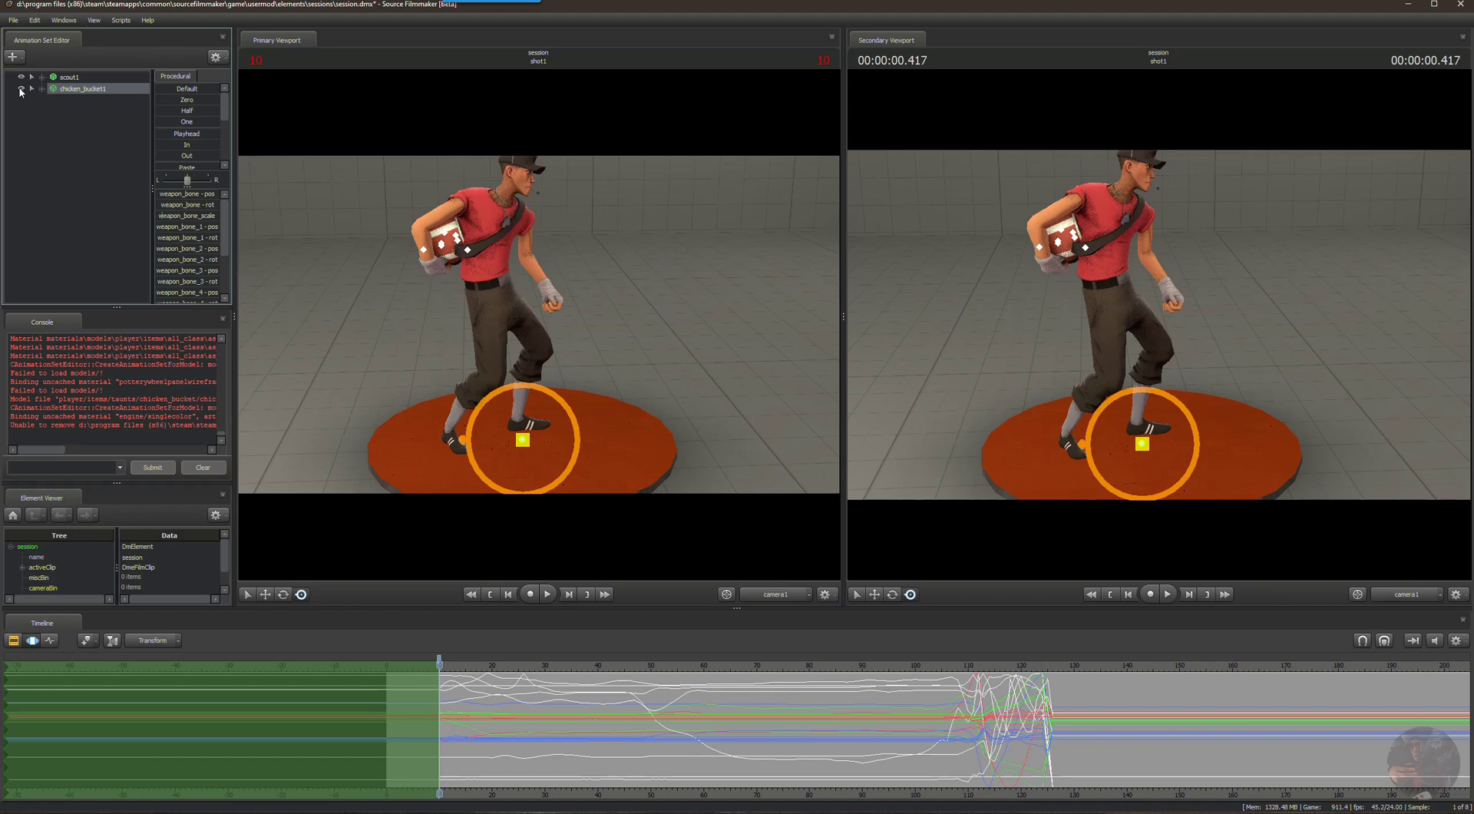
pyautogui.click(21, 89)
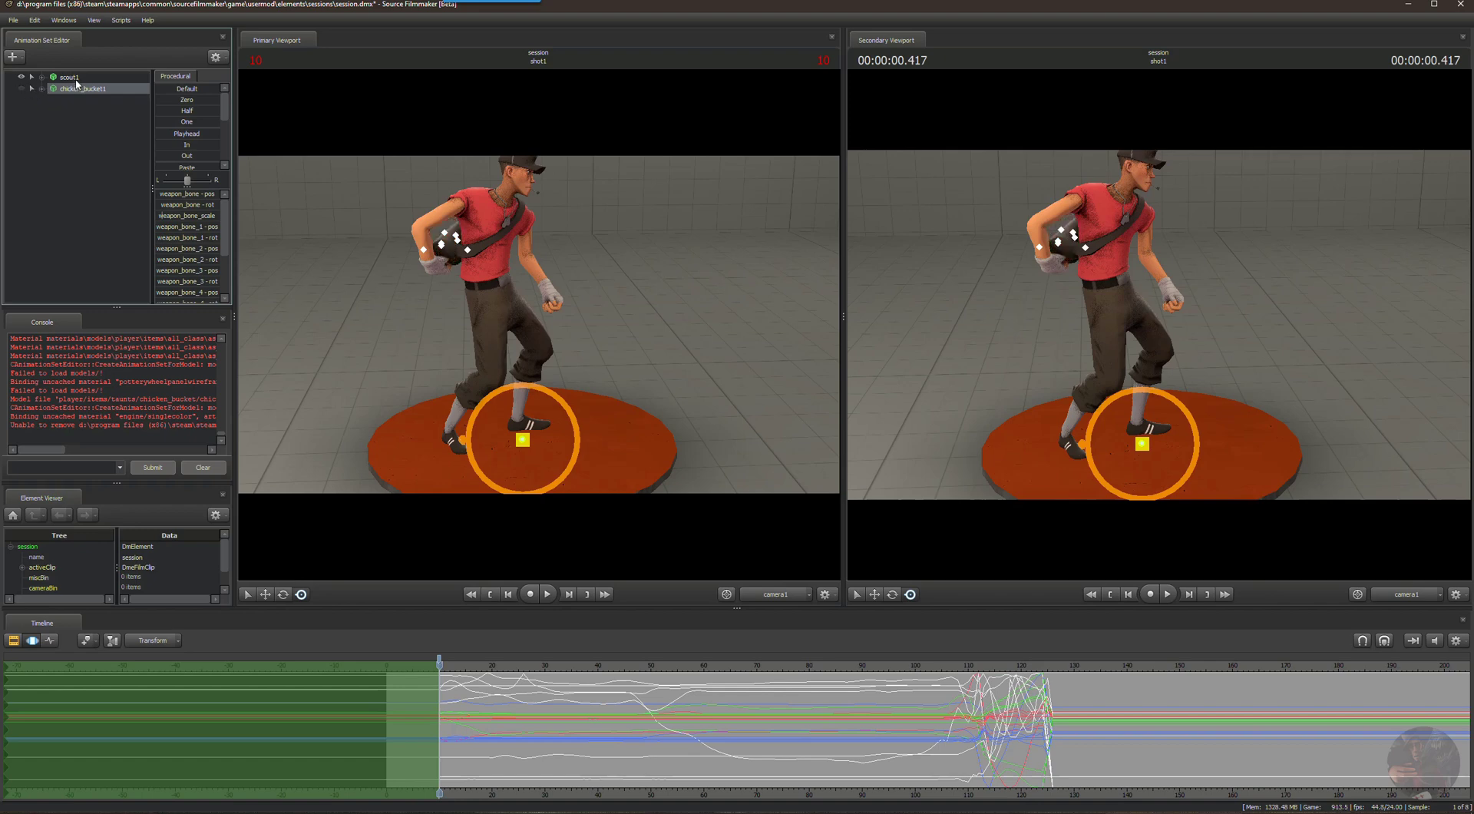
pyautogui.click(77, 79)
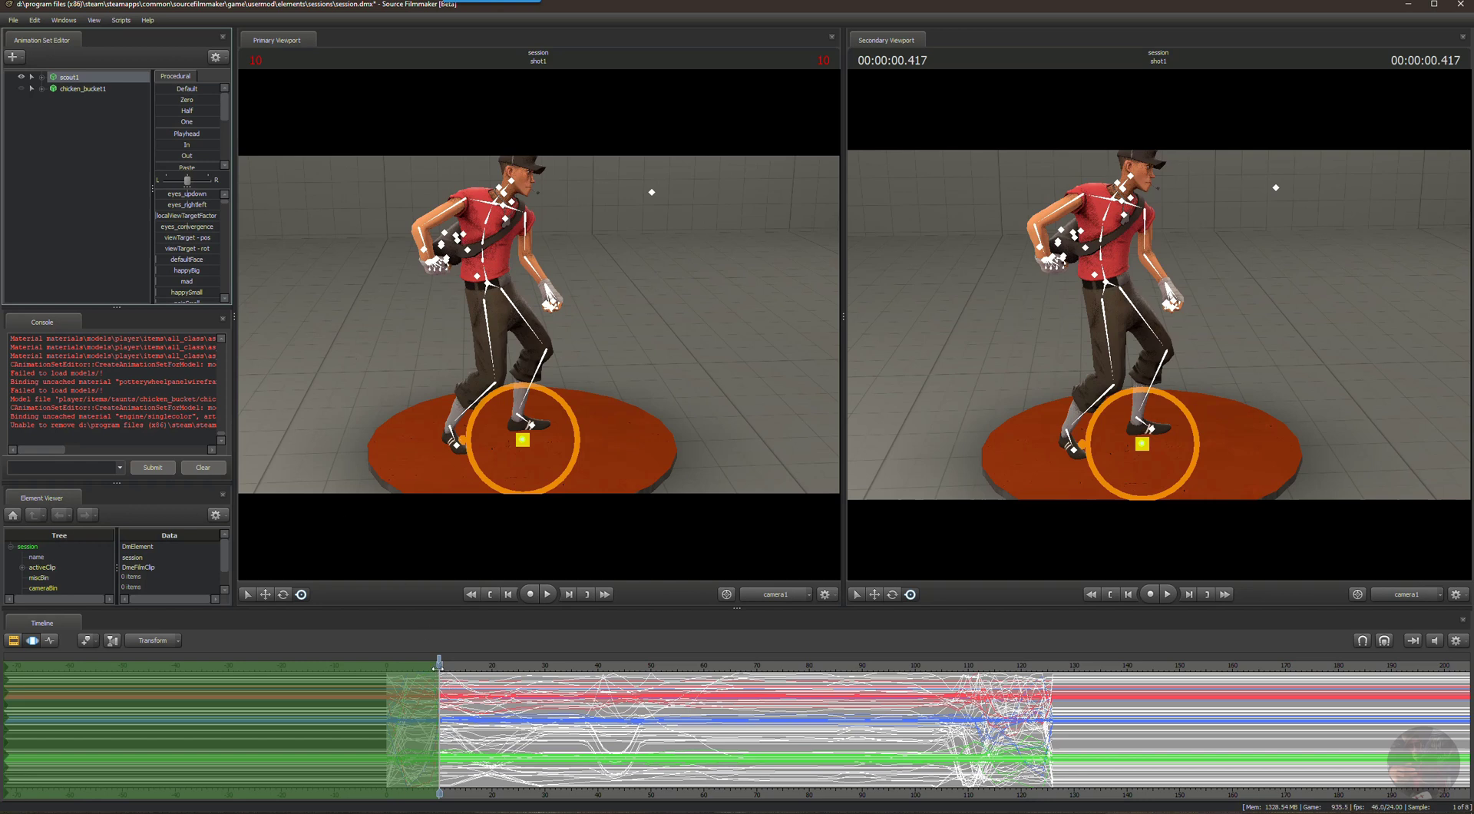
pyautogui.moveTo(439, 667); pyautogui.dragTo(497, 669)
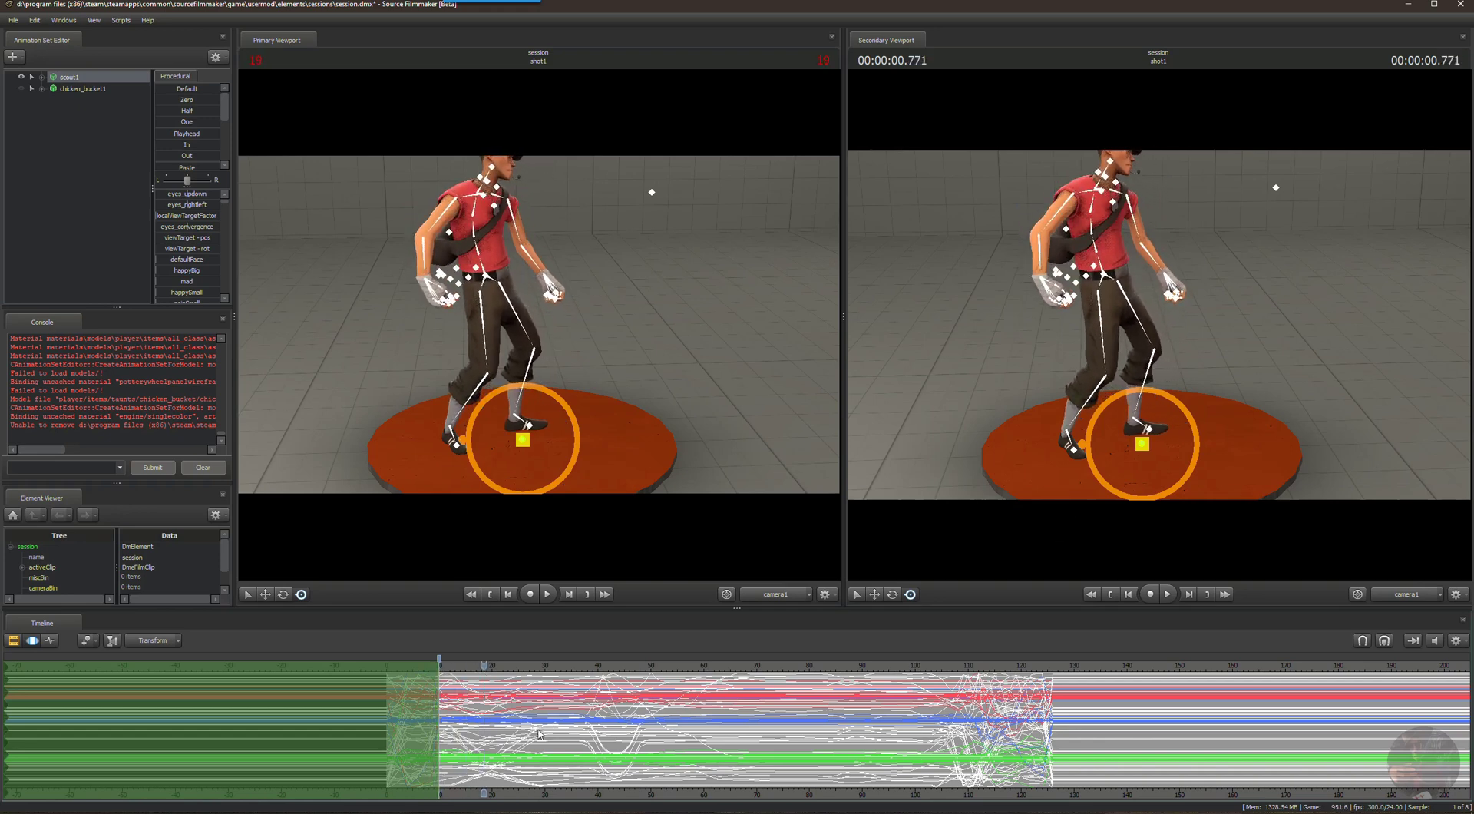
# Extend the time selection over the whole timeline and expand the Other and Unknown groups of chicken_bucket1 and scout1.
pyautogui.hotkey('ctrl', 'a')
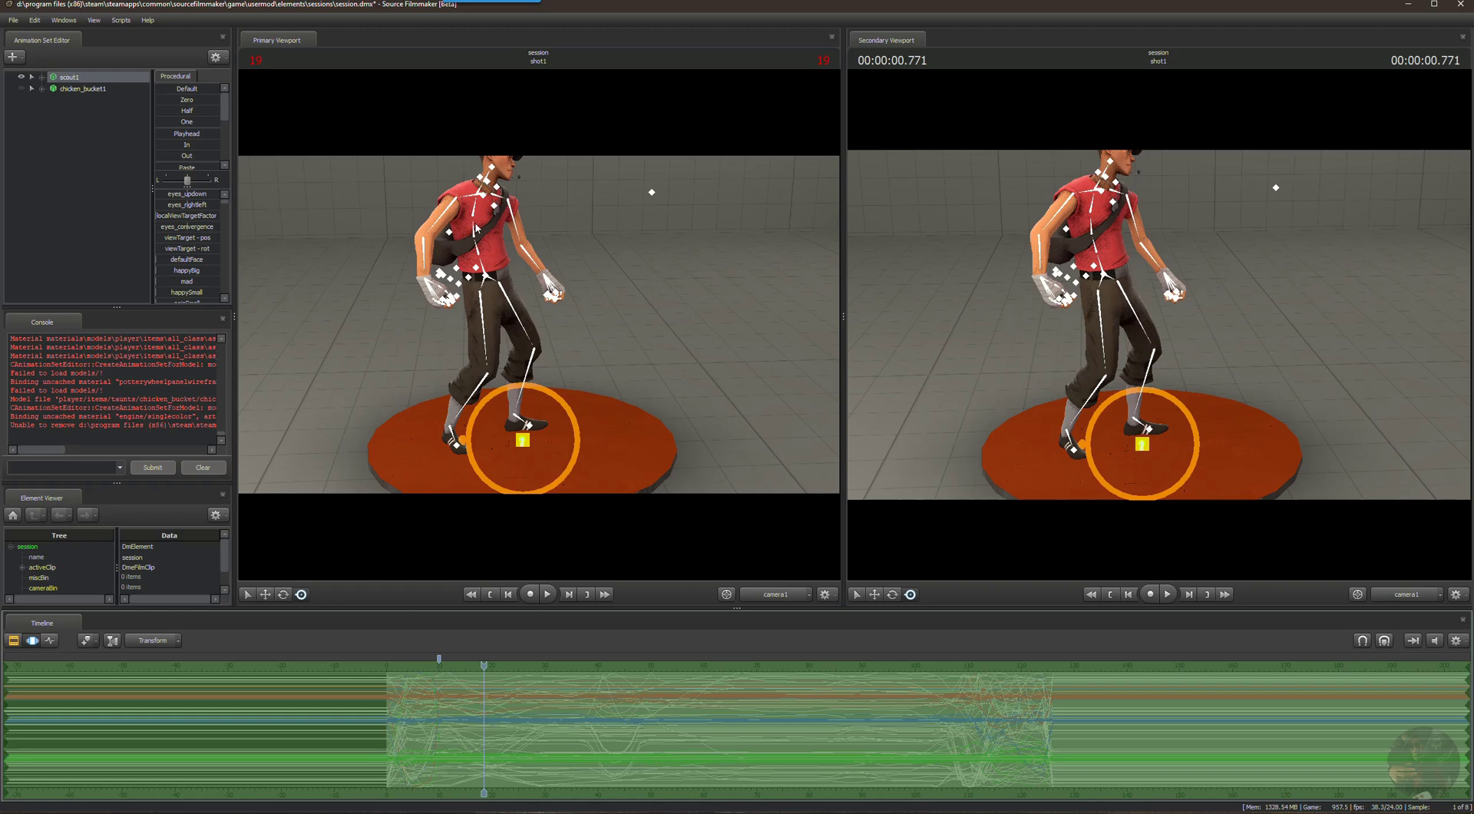
pyautogui.click(74, 90)
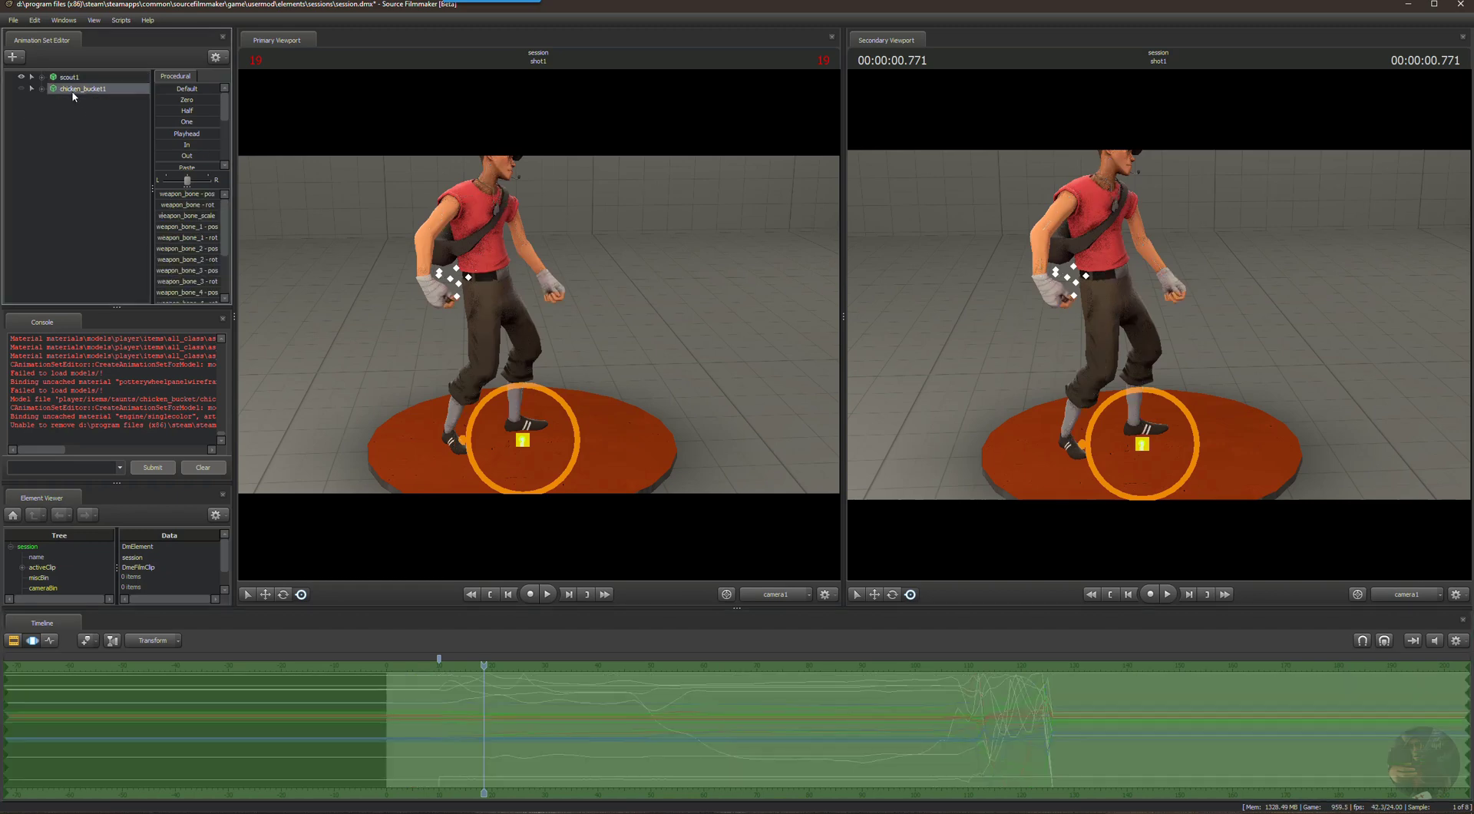
pyautogui.click(70, 78)
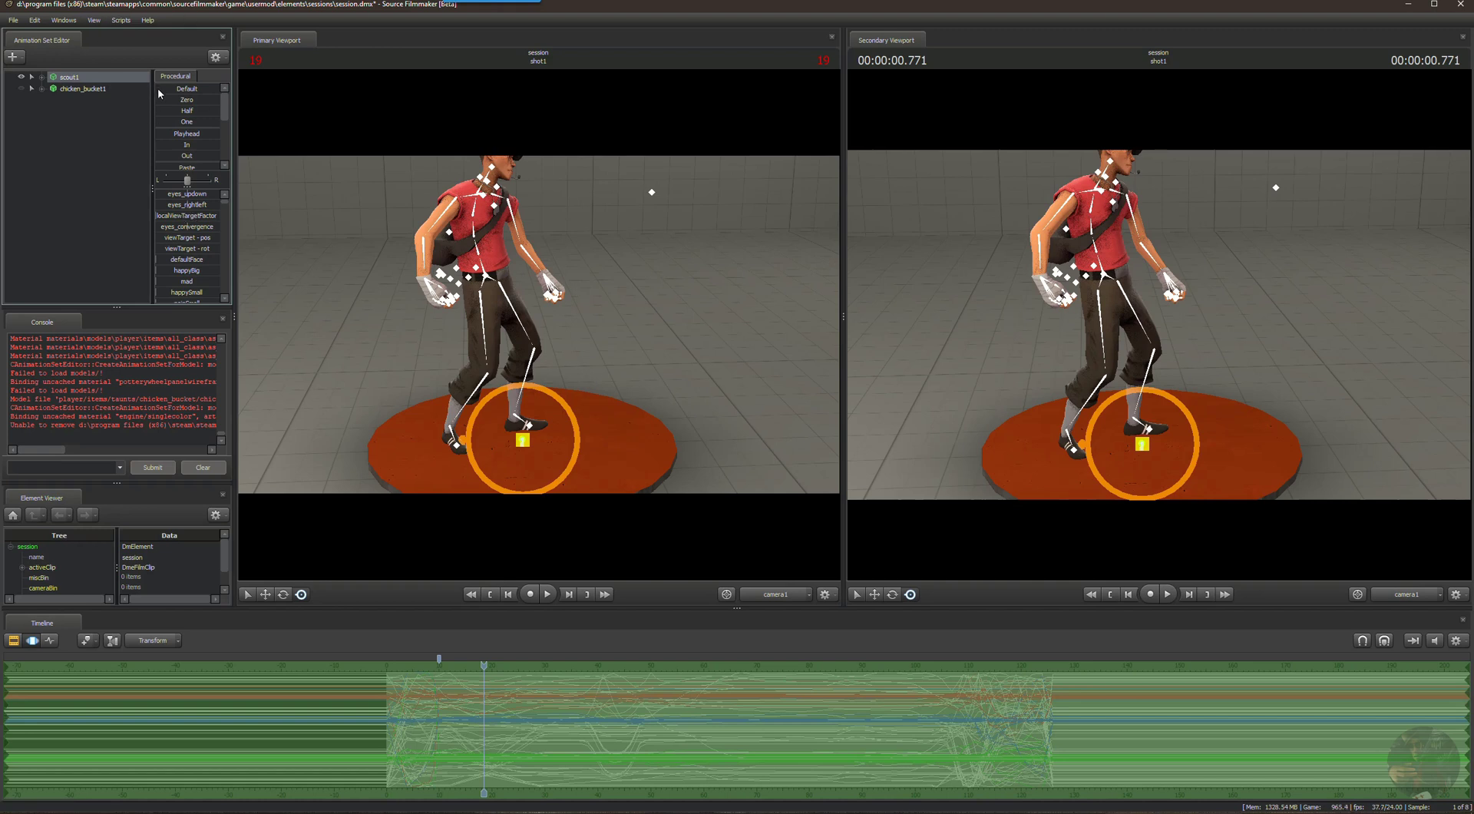
pyautogui.click(41, 89)
pyautogui.click(53, 112)
pyautogui.click(54, 147)
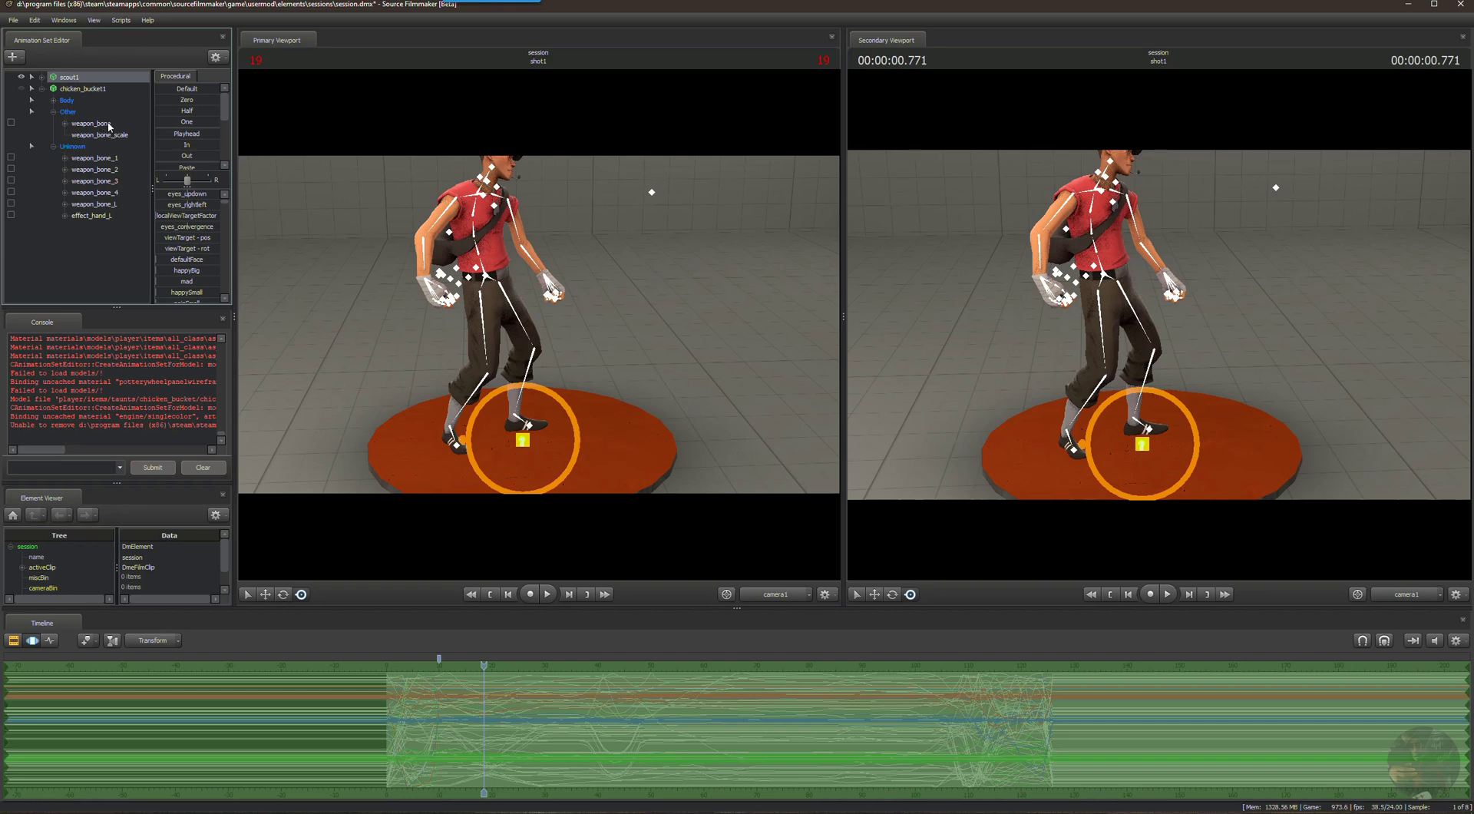
pyautogui.click(42, 78)
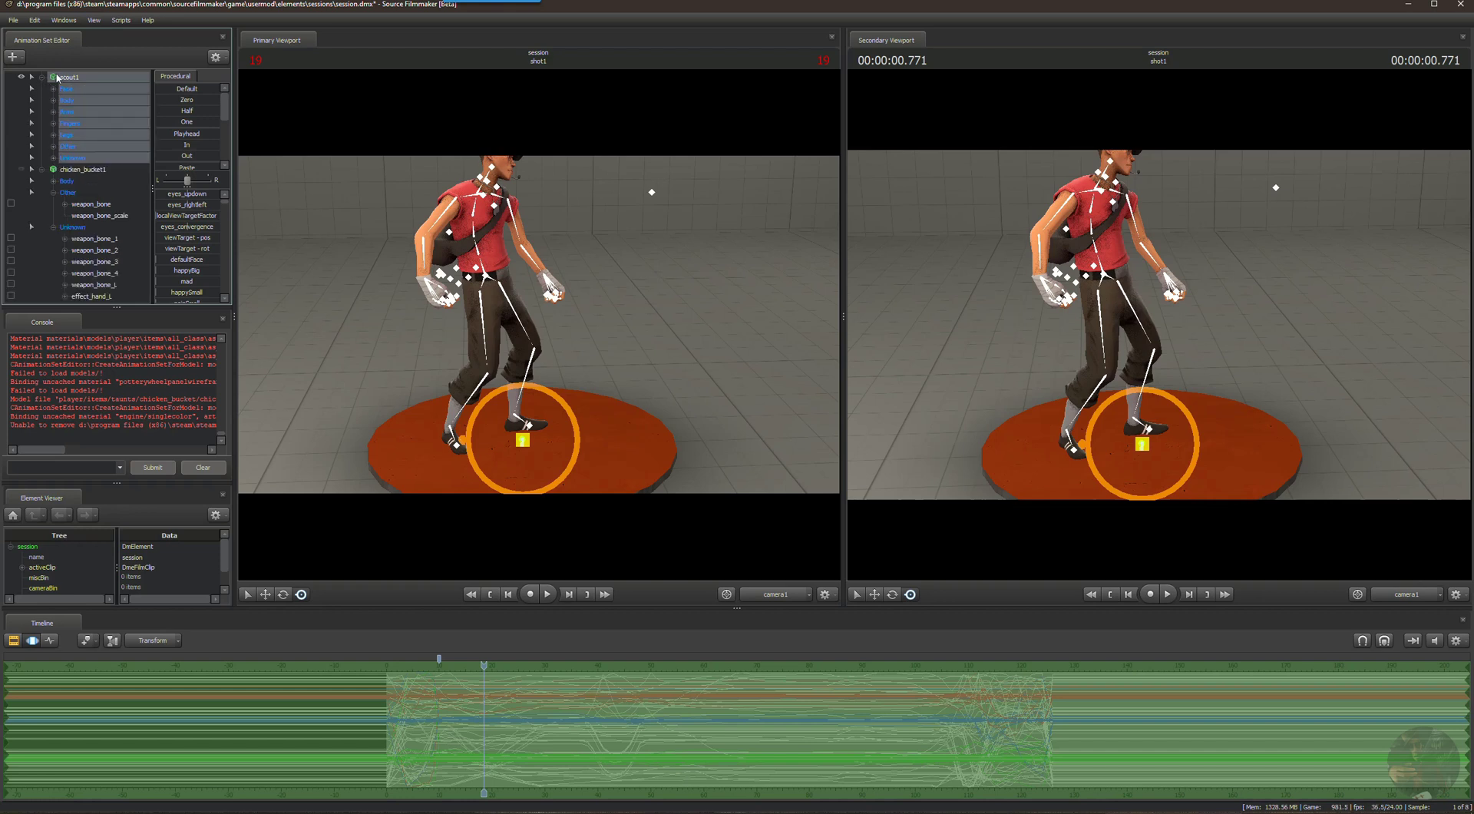
pyautogui.click(53, 146)
pyautogui.click(53, 170)
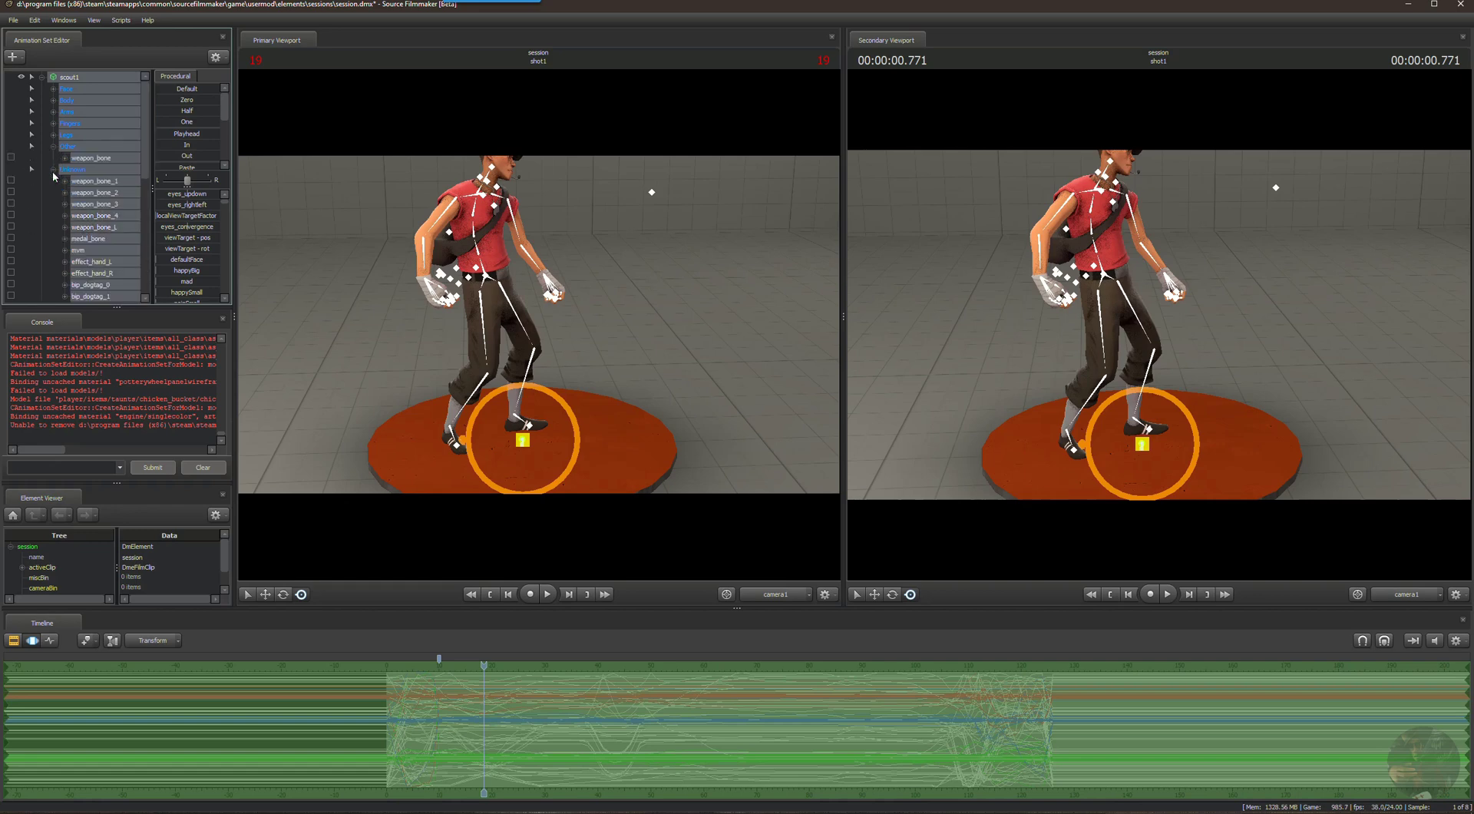
# Reset scout1's weapon_bone, weapon_bone_1 to weapon_bone_4, weapon_bone_L and effect_hand_L fully to Default over the selected time.
pyautogui.click(98, 158)
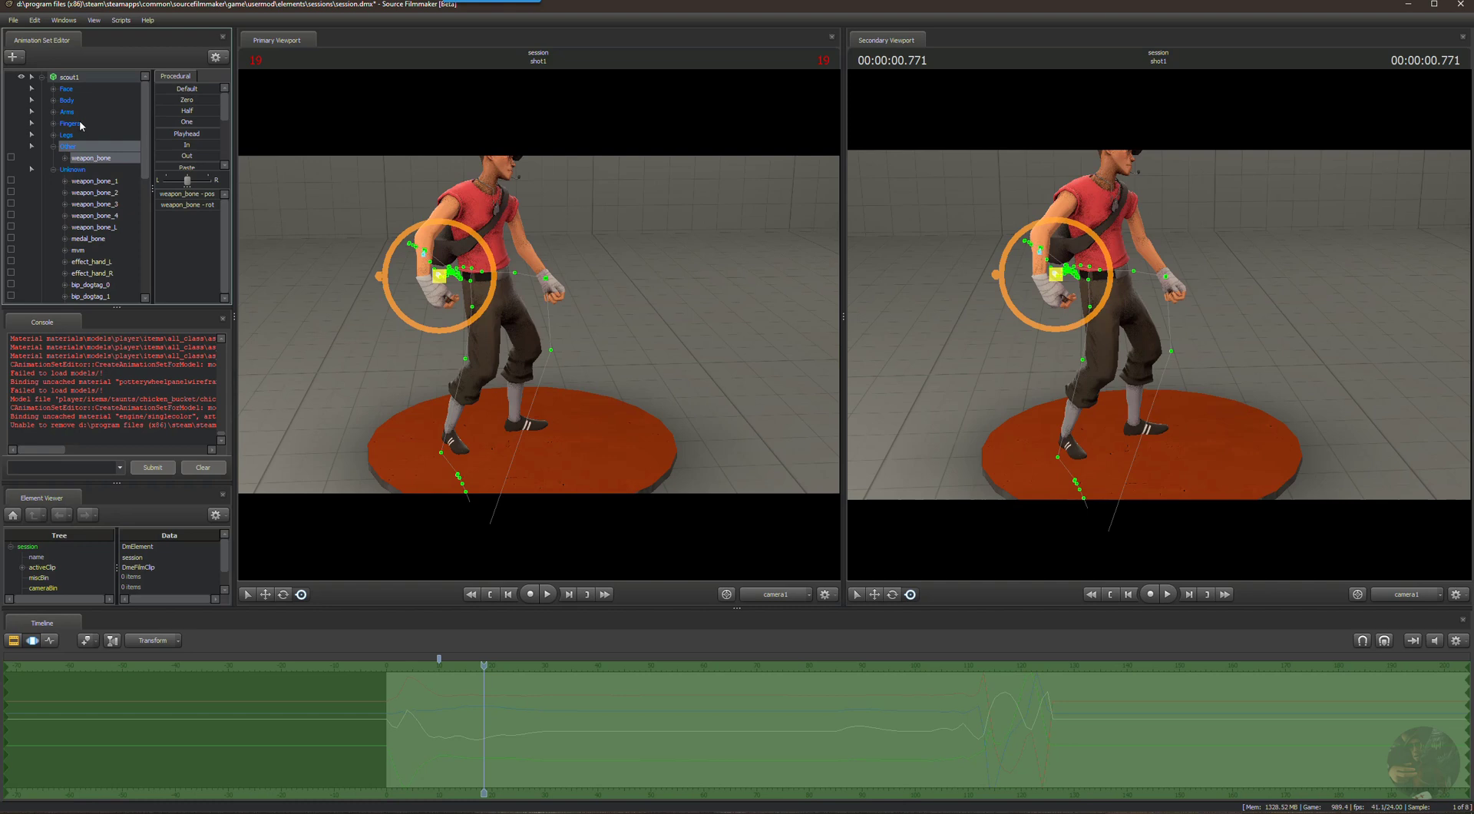
pyautogui.keyDown('ctrl'); pyautogui.click(101, 184); pyautogui.keyUp('ctrl')
pyautogui.keyDown('ctrl'); pyautogui.click(100, 193); pyautogui.keyUp('ctrl')
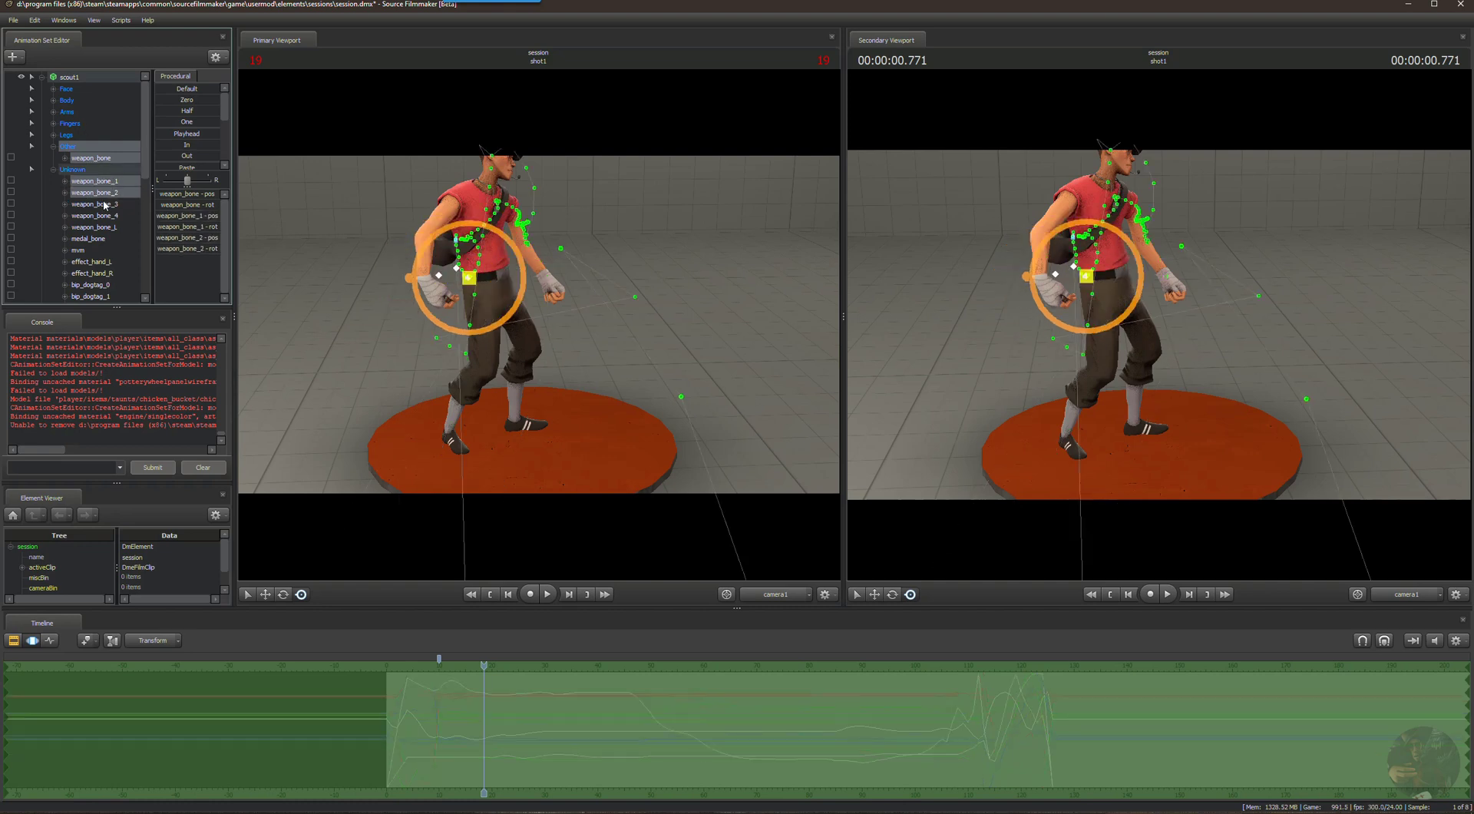
pyautogui.keyDown('ctrl'); pyautogui.click(99, 204); pyautogui.keyUp('ctrl')
pyautogui.keyDown('ctrl'); pyautogui.click(105, 217); pyautogui.keyUp('ctrl')
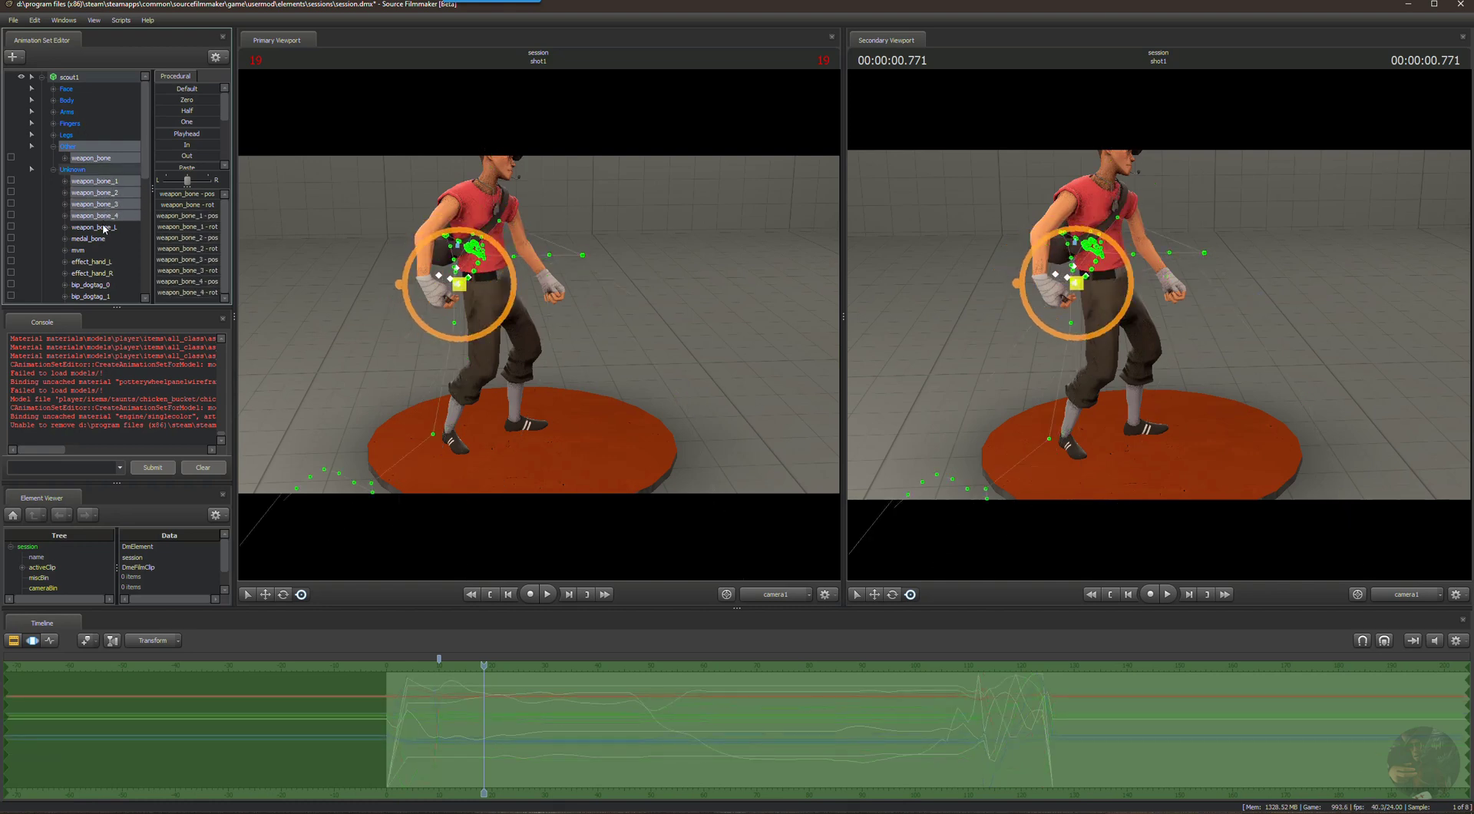
pyautogui.keyDown('ctrl'); pyautogui.click(106, 227); pyautogui.keyUp('ctrl')
pyautogui.scroll(-2, 105, 219)
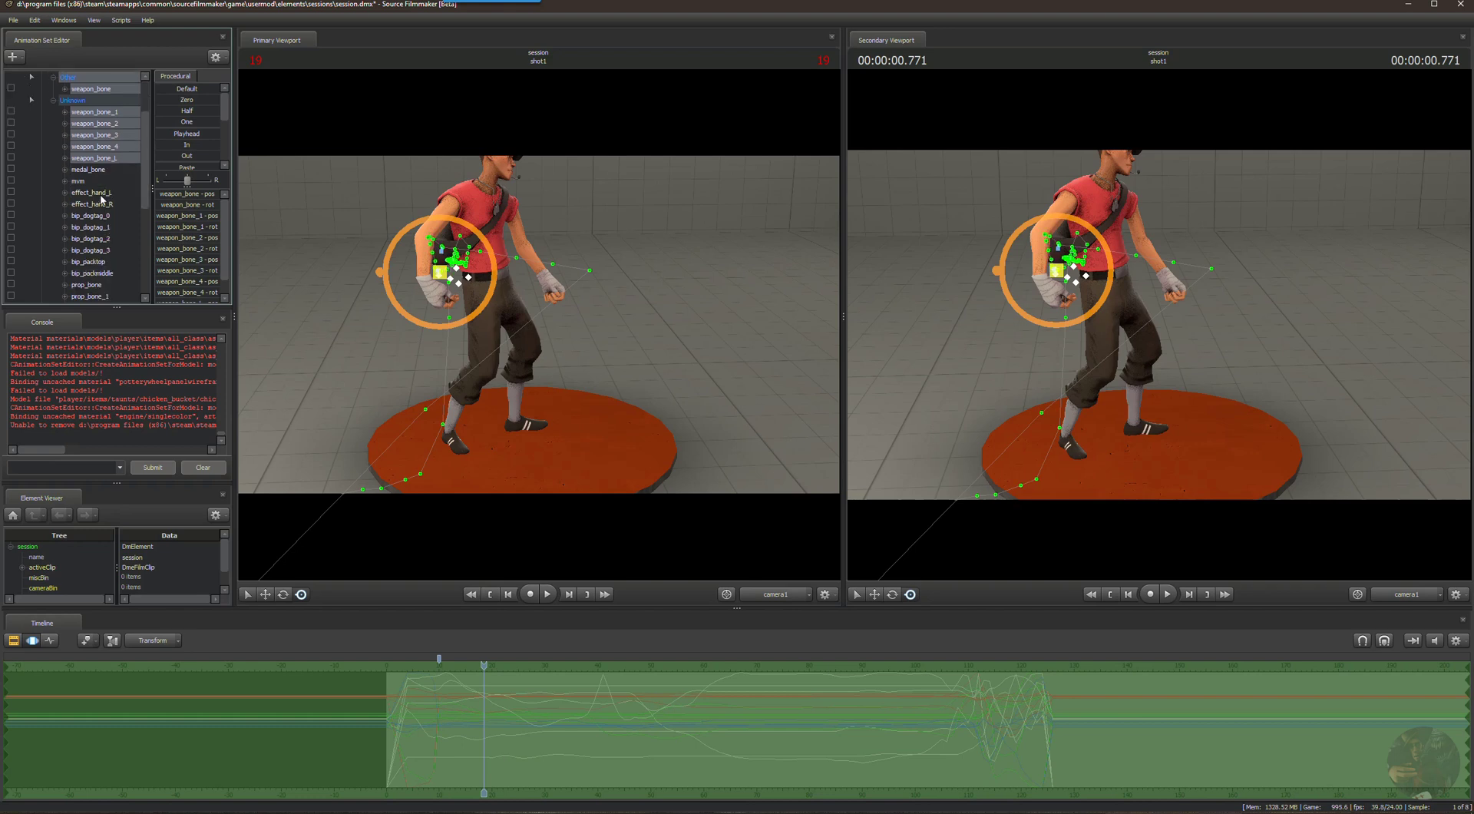
pyautogui.keyDown('ctrl'); pyautogui.click(101, 194); pyautogui.keyUp('ctrl')
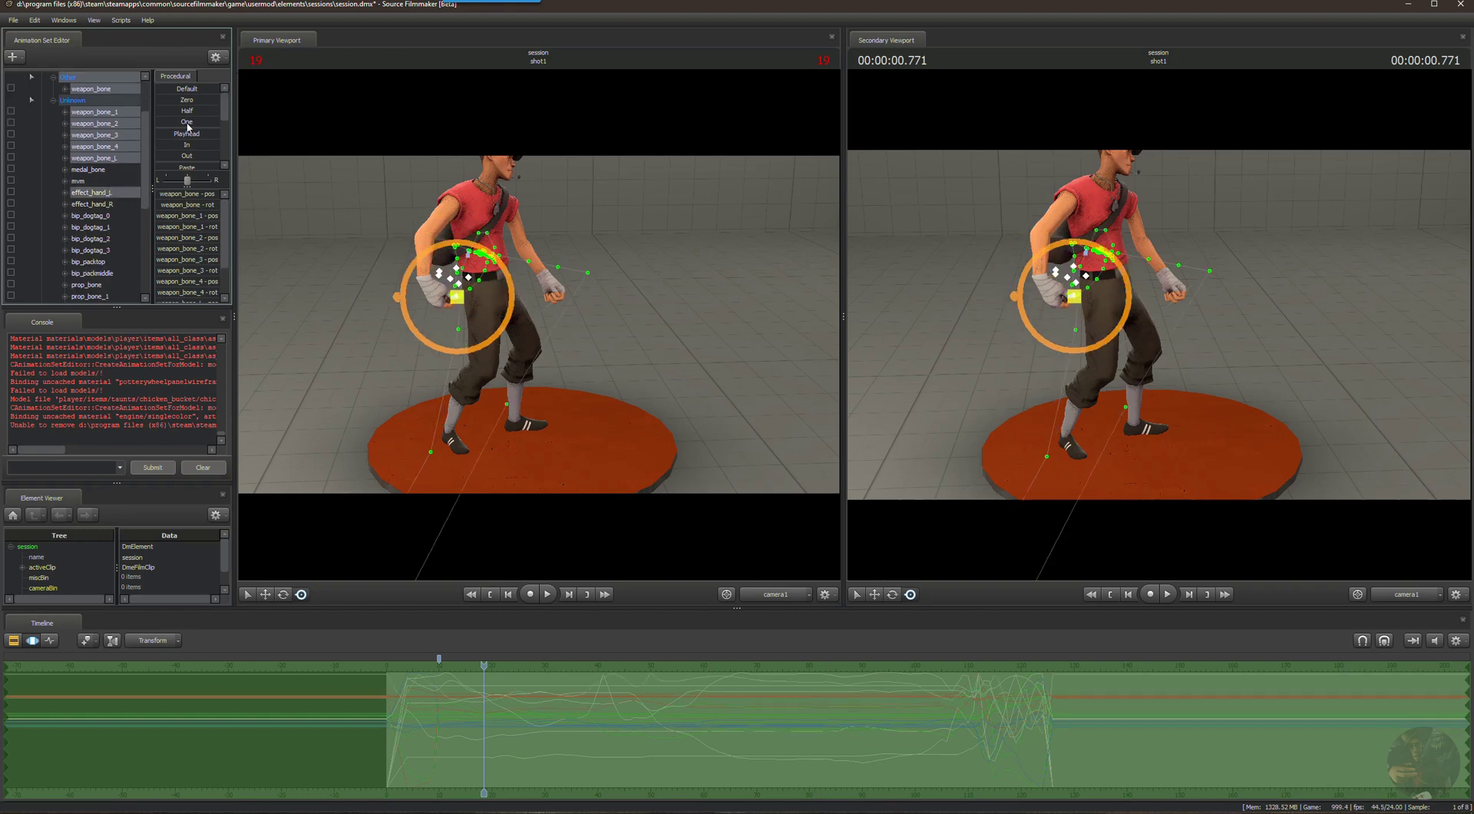
pyautogui.scroll(2, 96, 122)
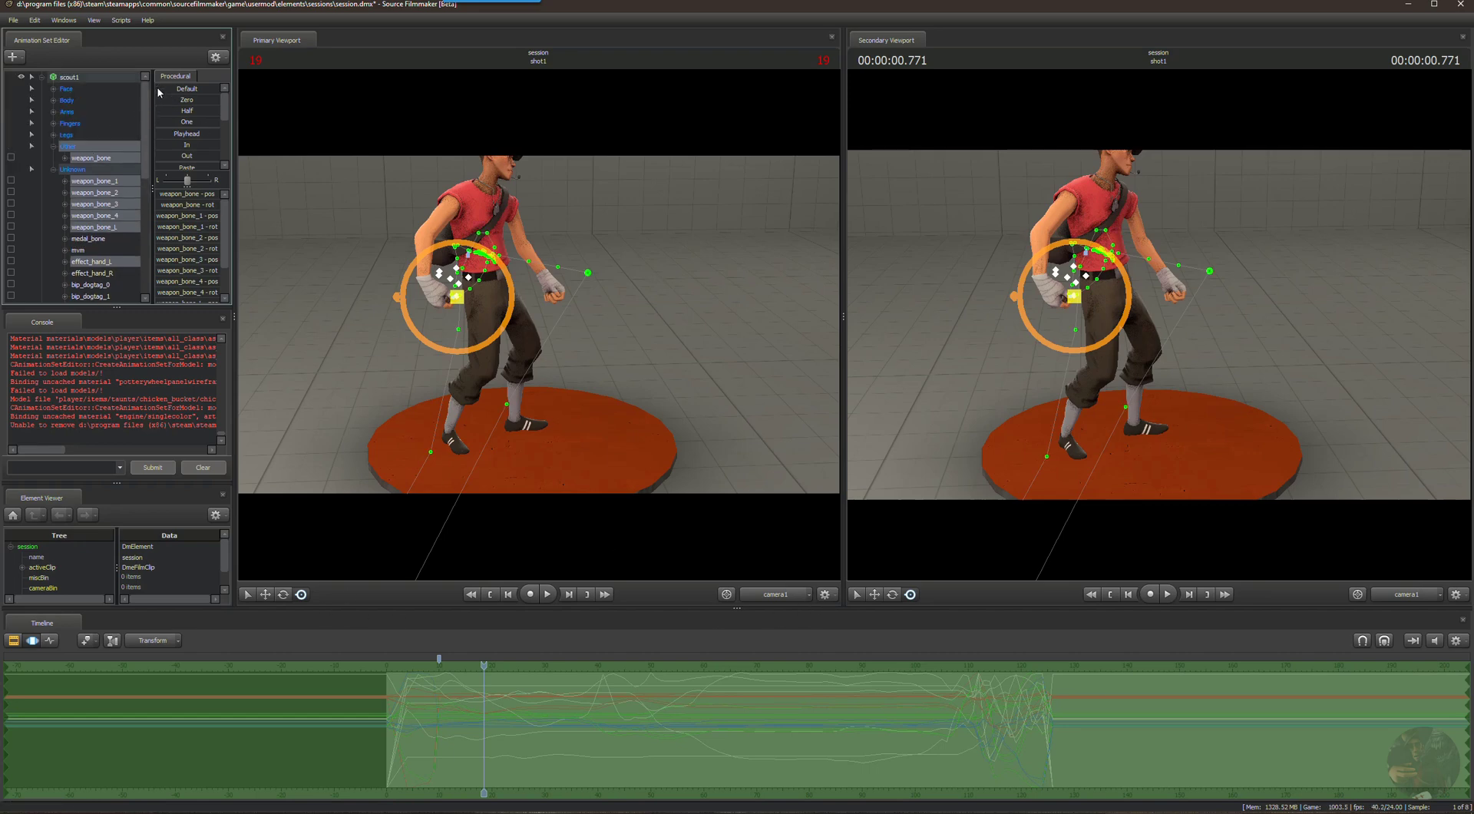
pyautogui.moveTo(159, 89); pyautogui.dragTo(204, 89)
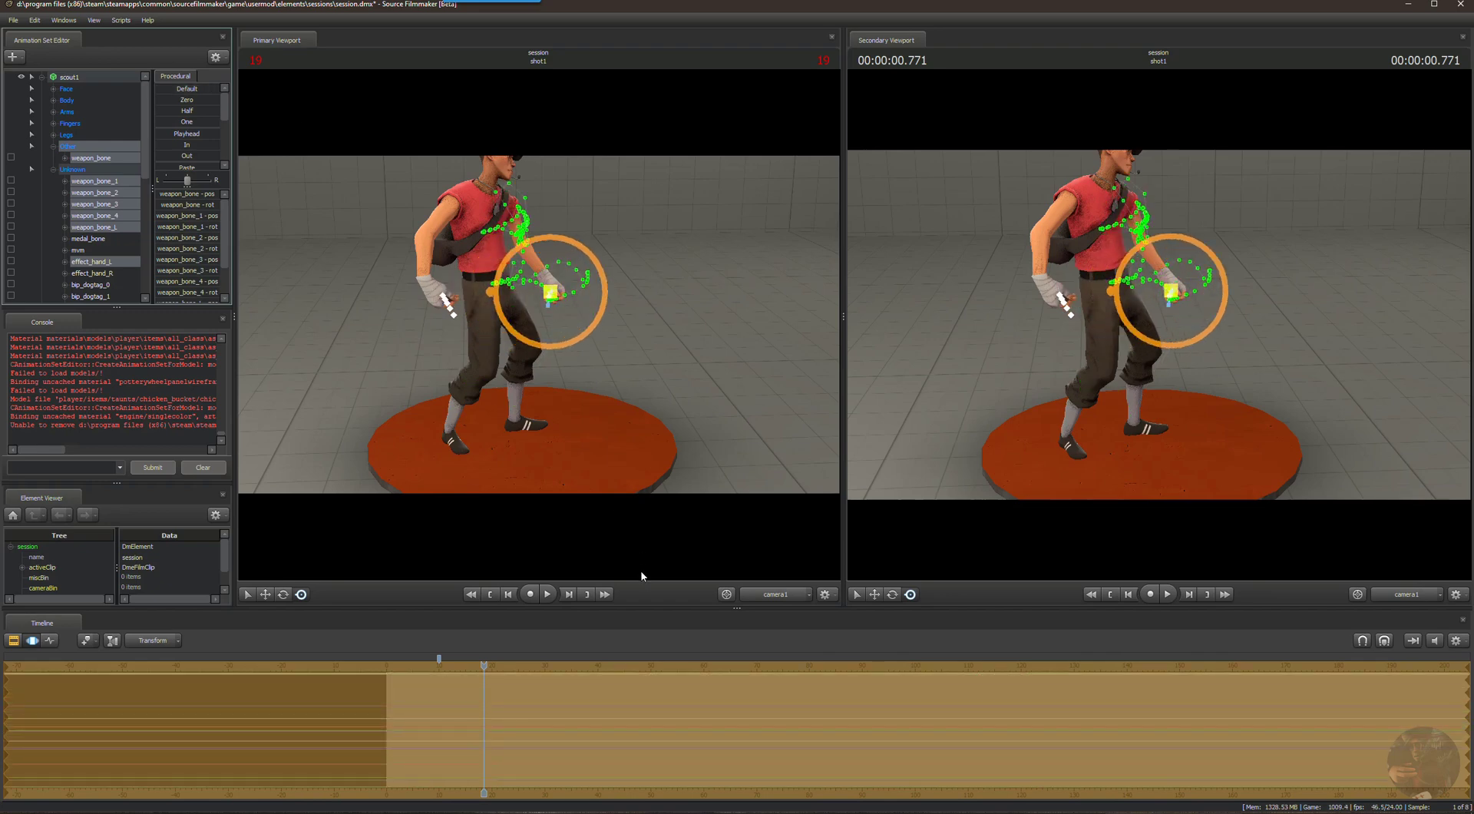
# Check the reset bones on the Scout at frame 17, collapse scout1, and return the playhead to frame 0.
pyautogui.moveTo(483, 665)
pyautogui.mouseDown()
pyautogui.moveTo(408, 665)
pyautogui.moveTo(797, 665)
pyautogui.moveTo(474, 665)
pyautogui.mouseUp()
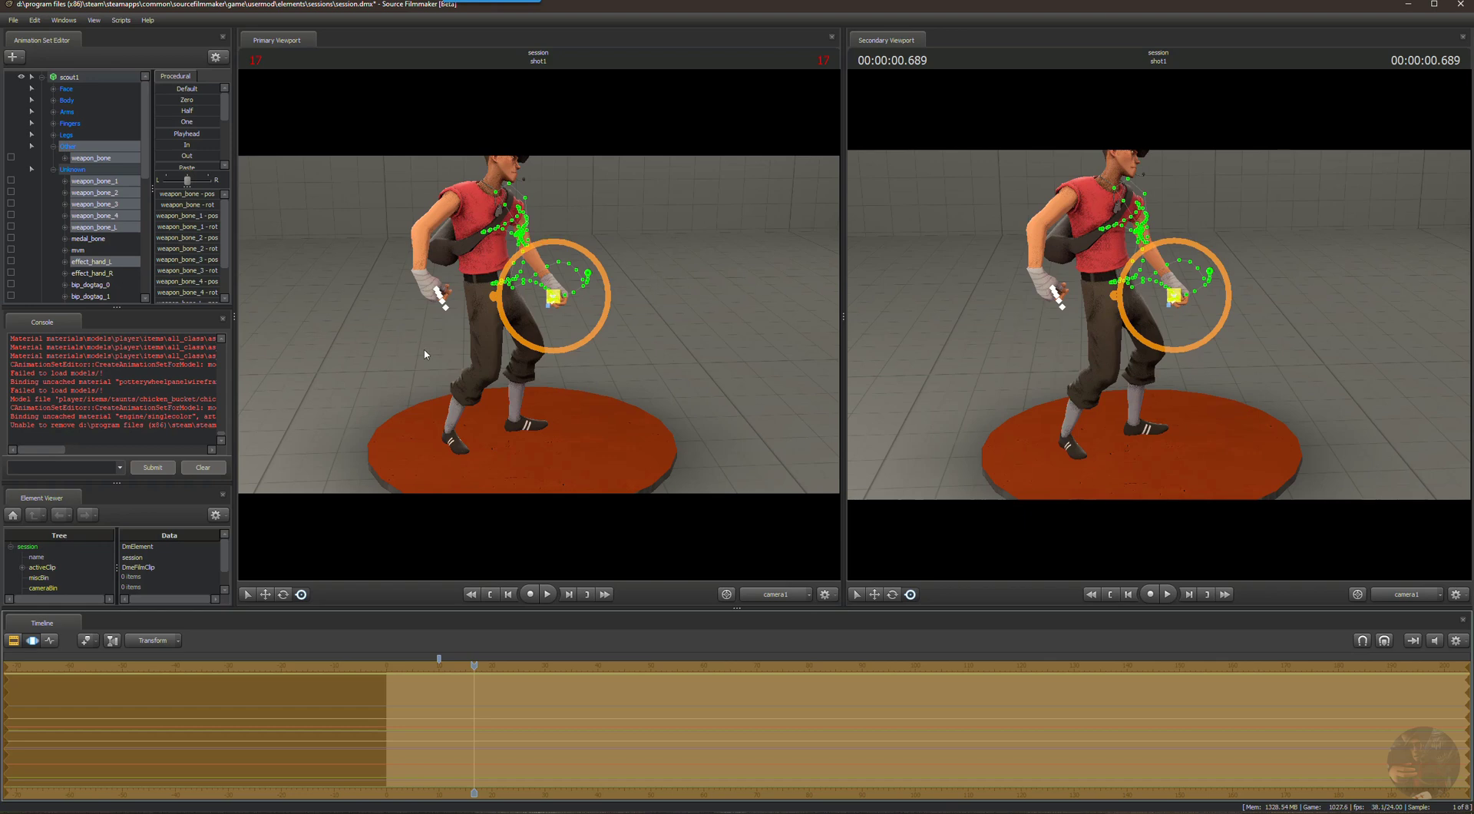
pyautogui.moveTo(688, 315)
pyautogui.mouseDown()
pyautogui.moveTo(672, 332)
pyautogui.moveTo(697, 307)
pyautogui.mouseUp()
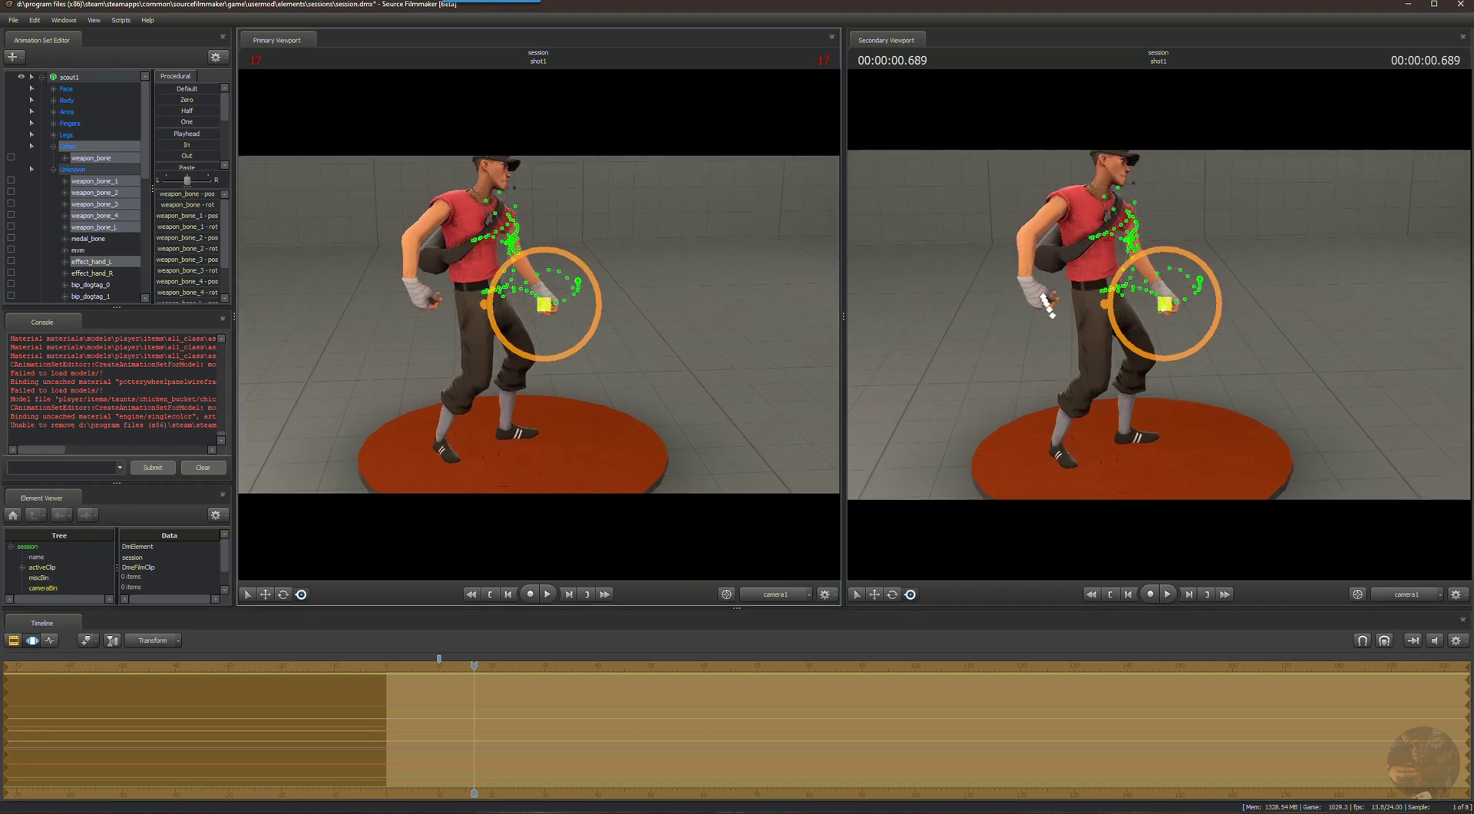
pyautogui.press('s')
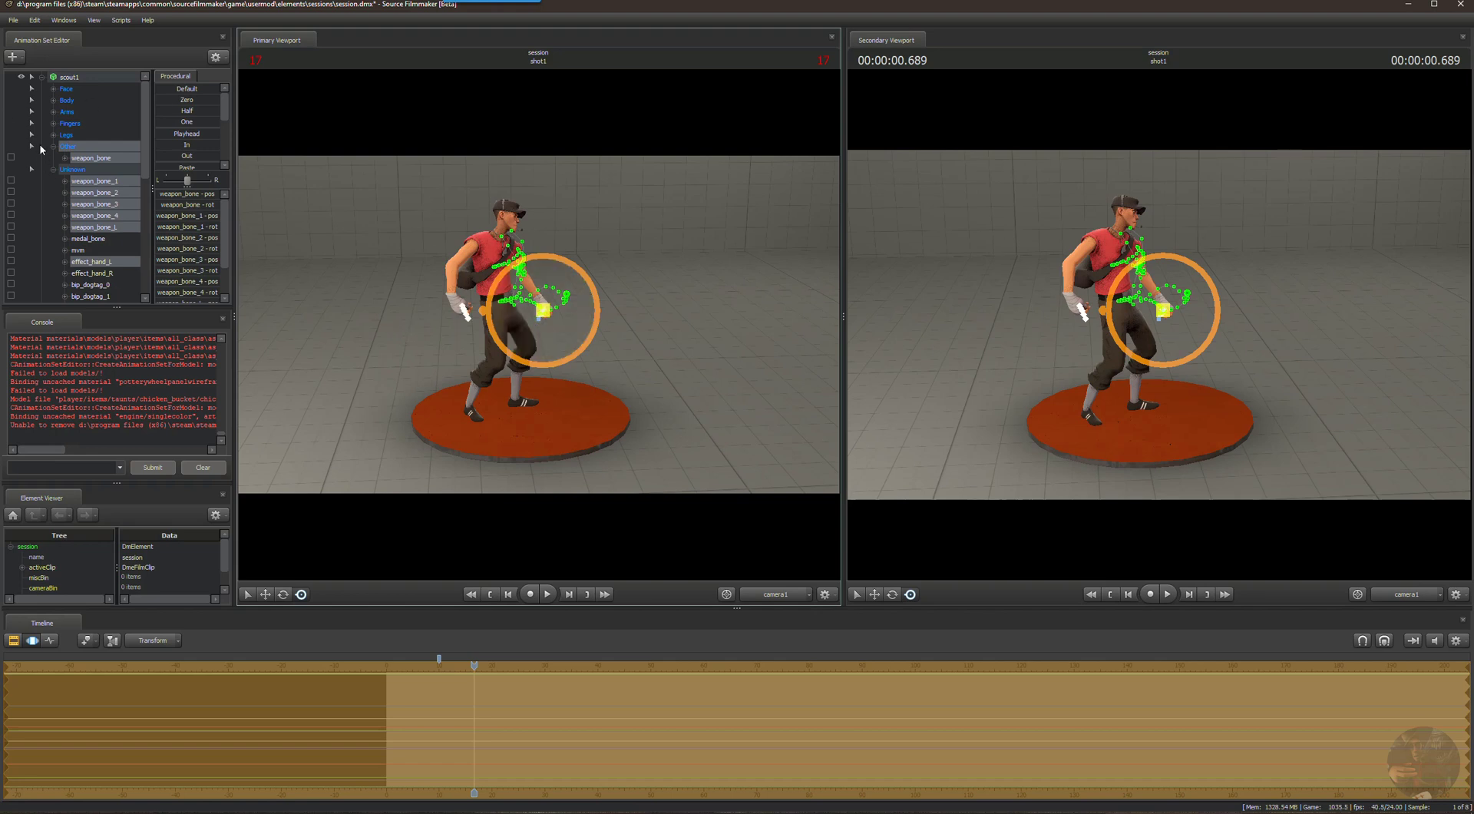
pyautogui.click(32, 76)
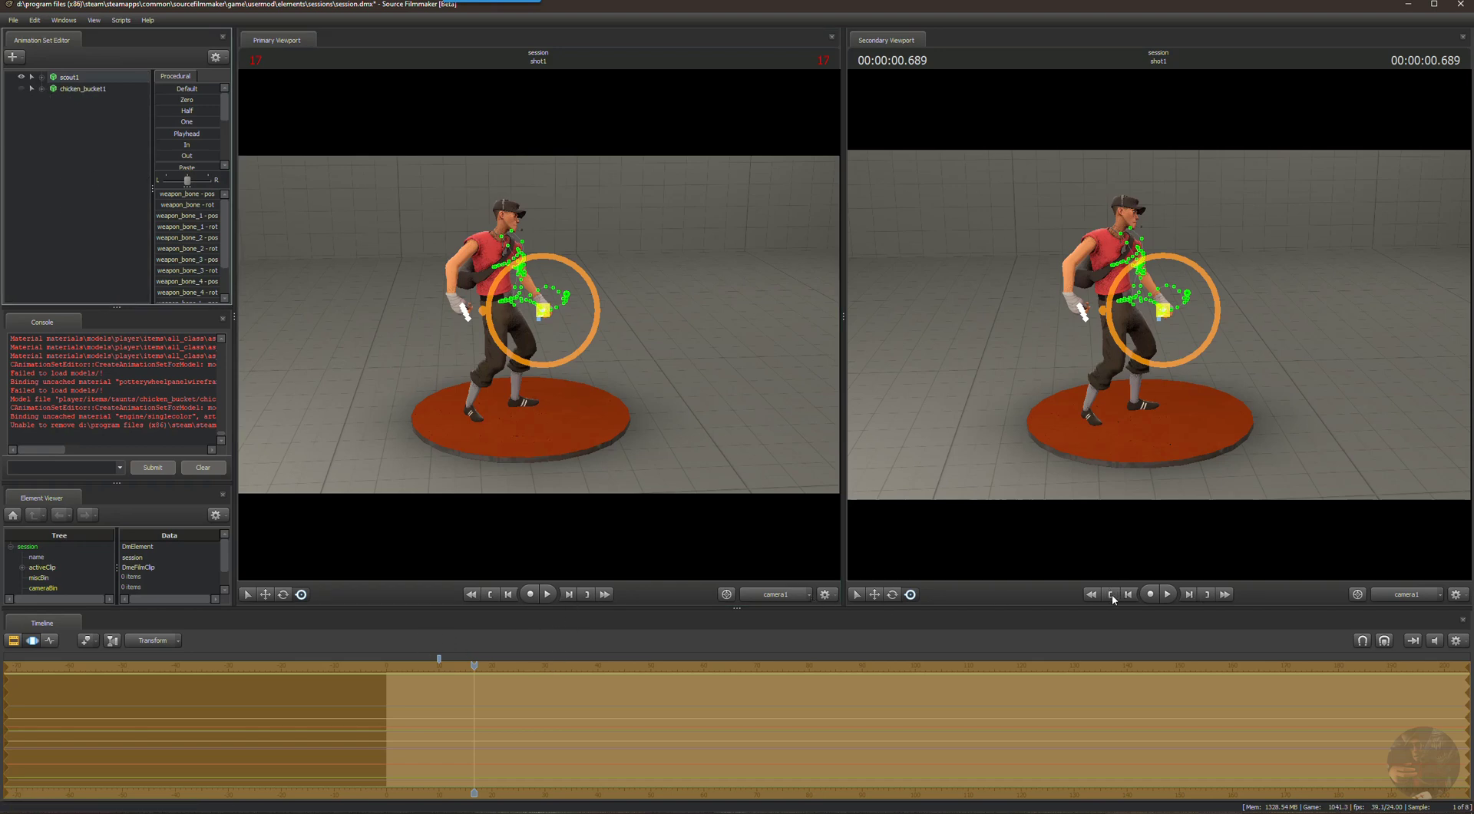
pyautogui.click(1112, 594)
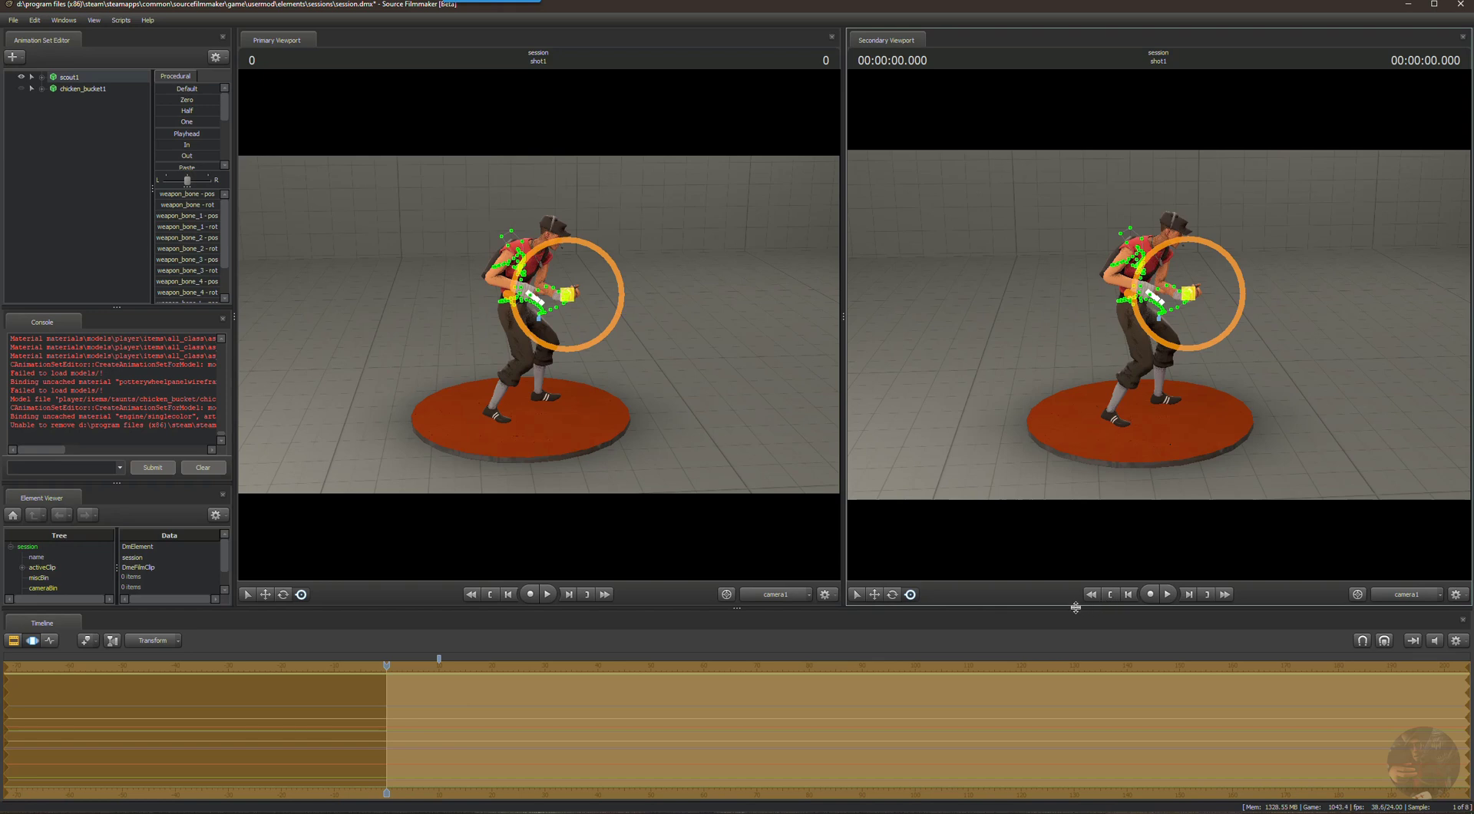
# Filter the model list for w_scatter and add w_scattergun.mdl to the scene as a new animation set.
pyautogui.rightClick(58, 109)
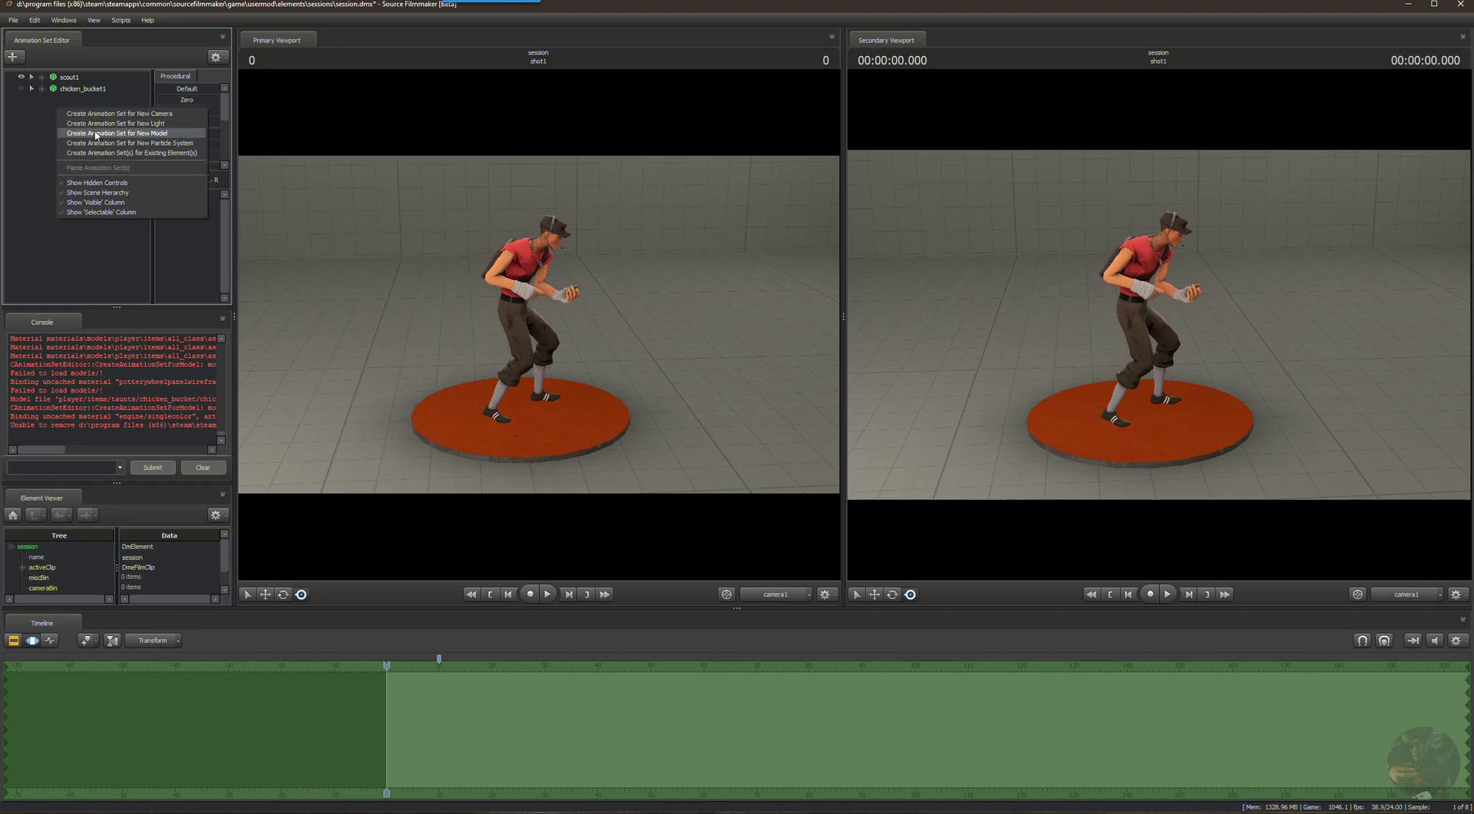
pyautogui.click(96, 134)
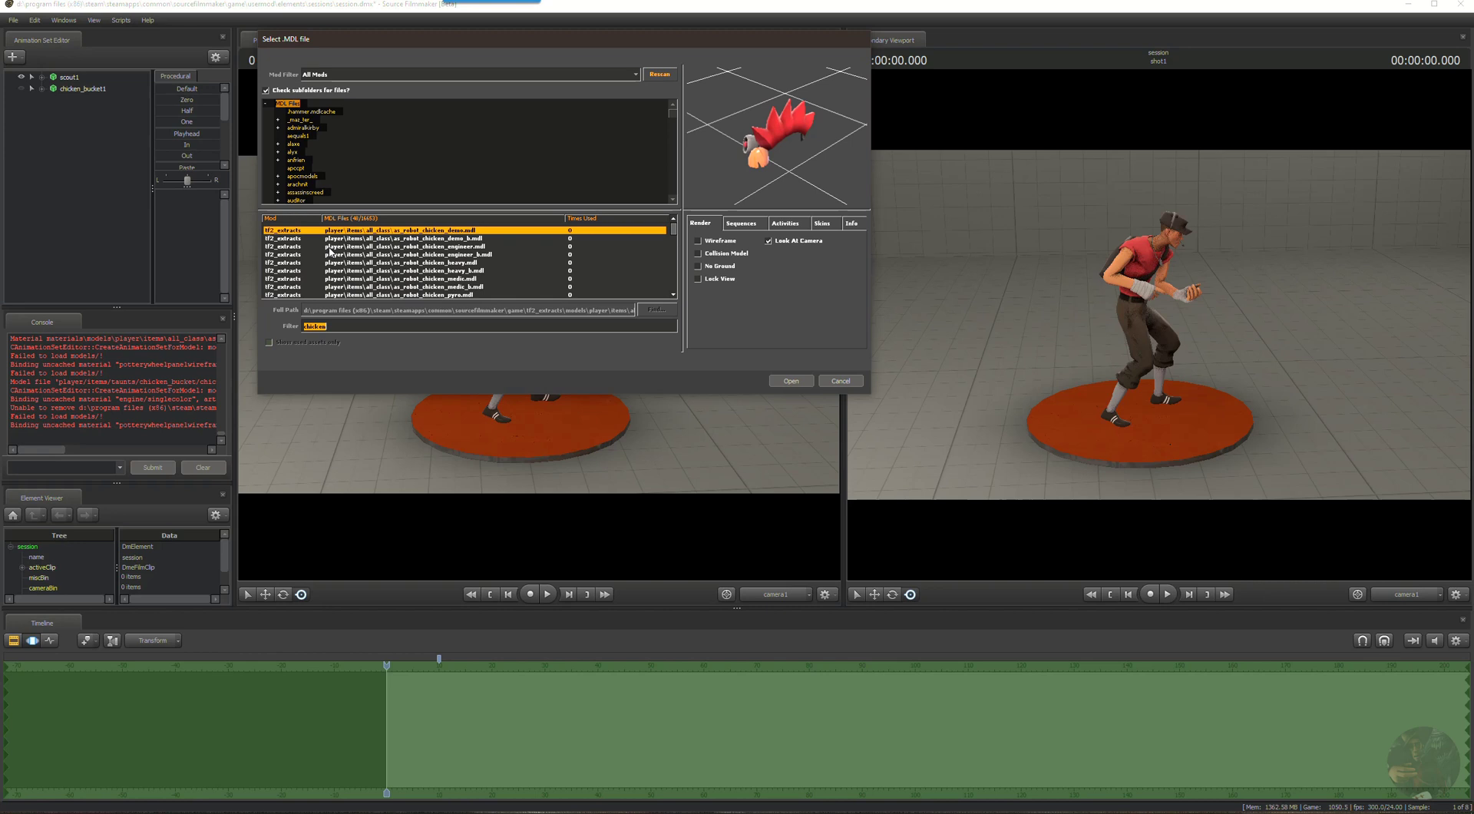
pyautogui.write('w_')
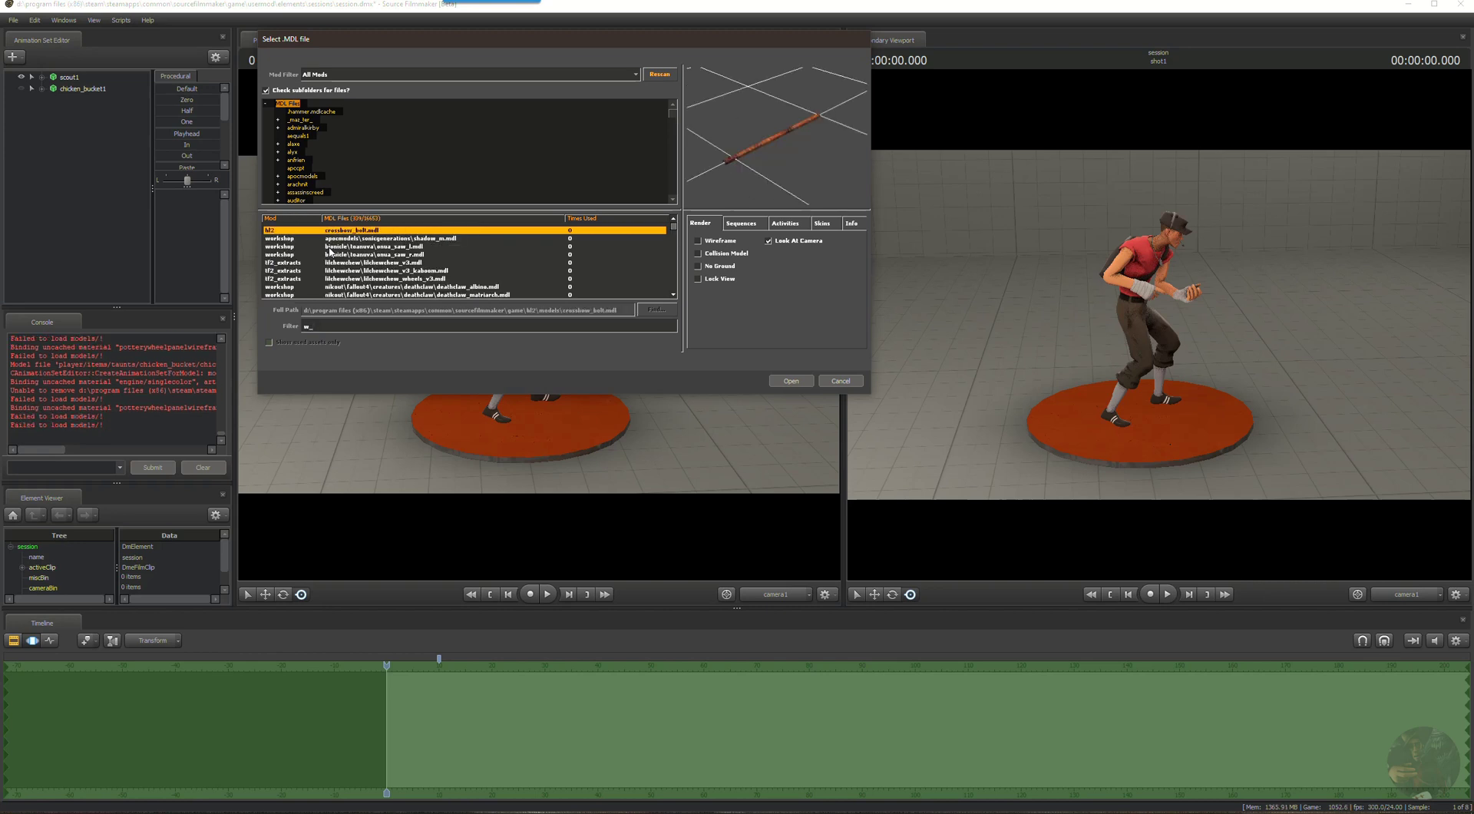
pyautogui.write('scatter')
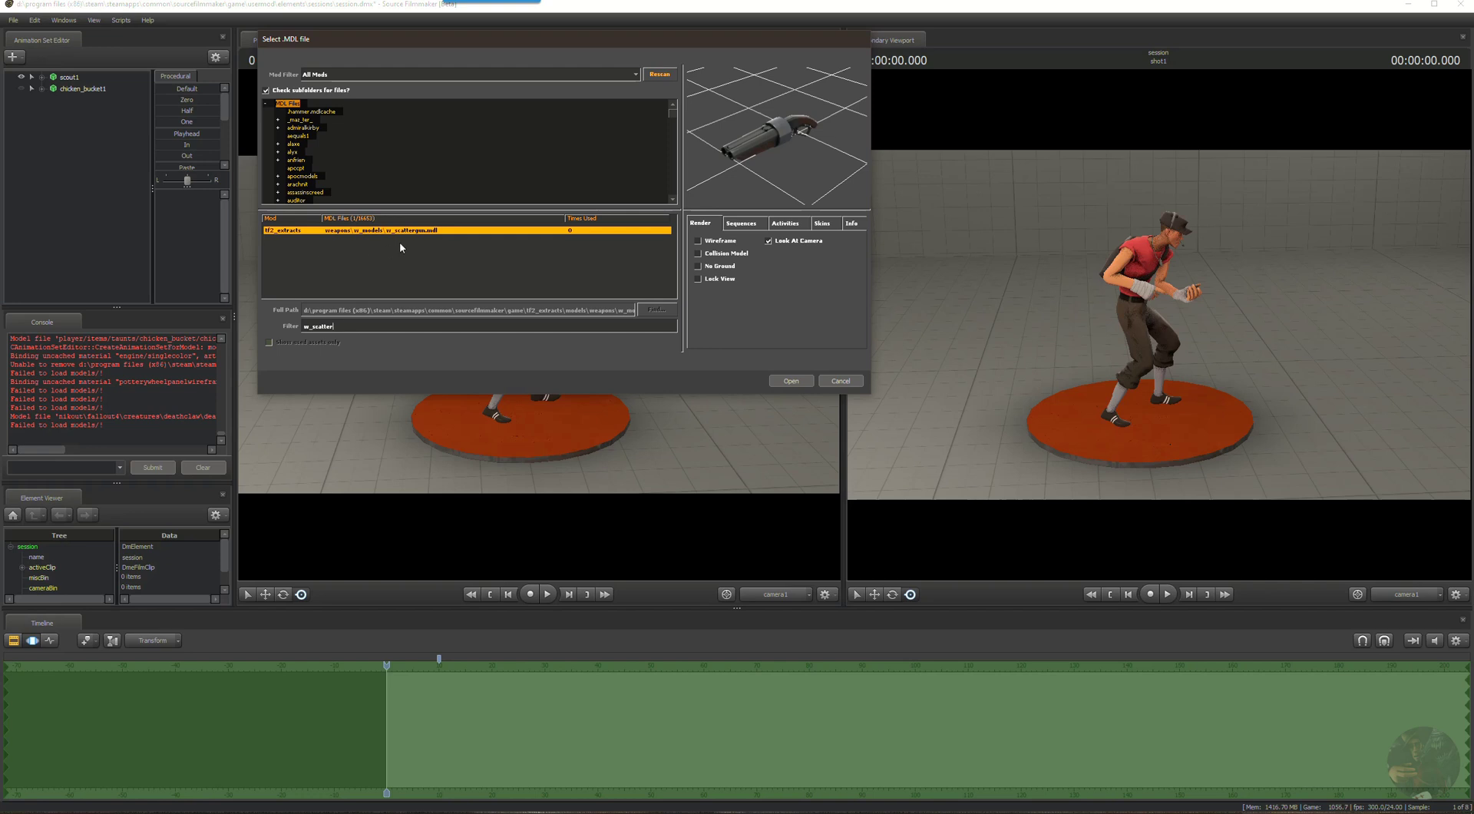
pyautogui.click(790, 381)
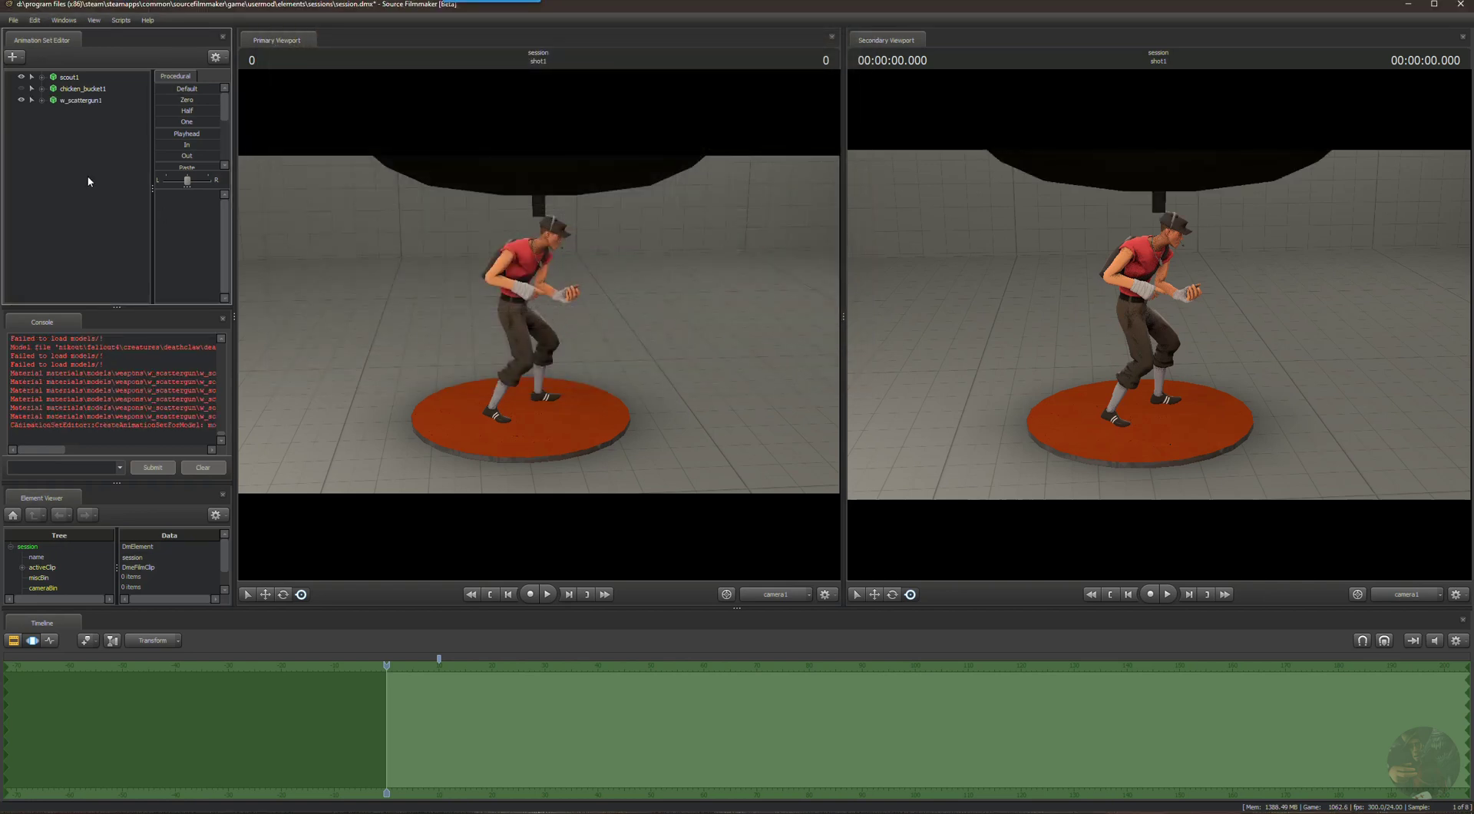
# Lock w_scattergun1 to scout1 and expand the scattergun's Other and Unknown groups.
pyautogui.click(71, 78)
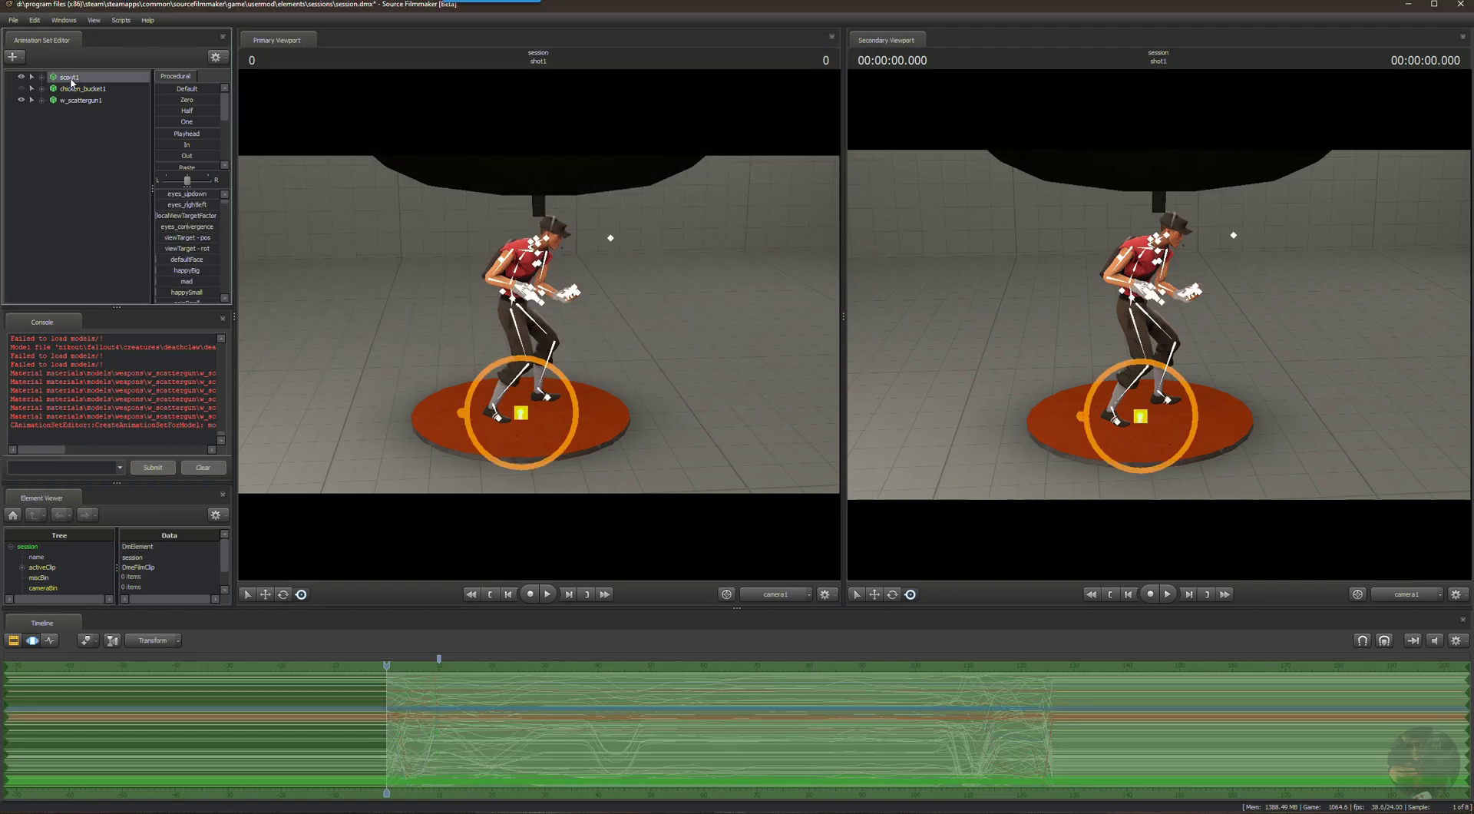
pyautogui.moveTo(71, 82); pyautogui.dragTo(74, 105)
pyautogui.click(43, 100)
pyautogui.click(71, 102)
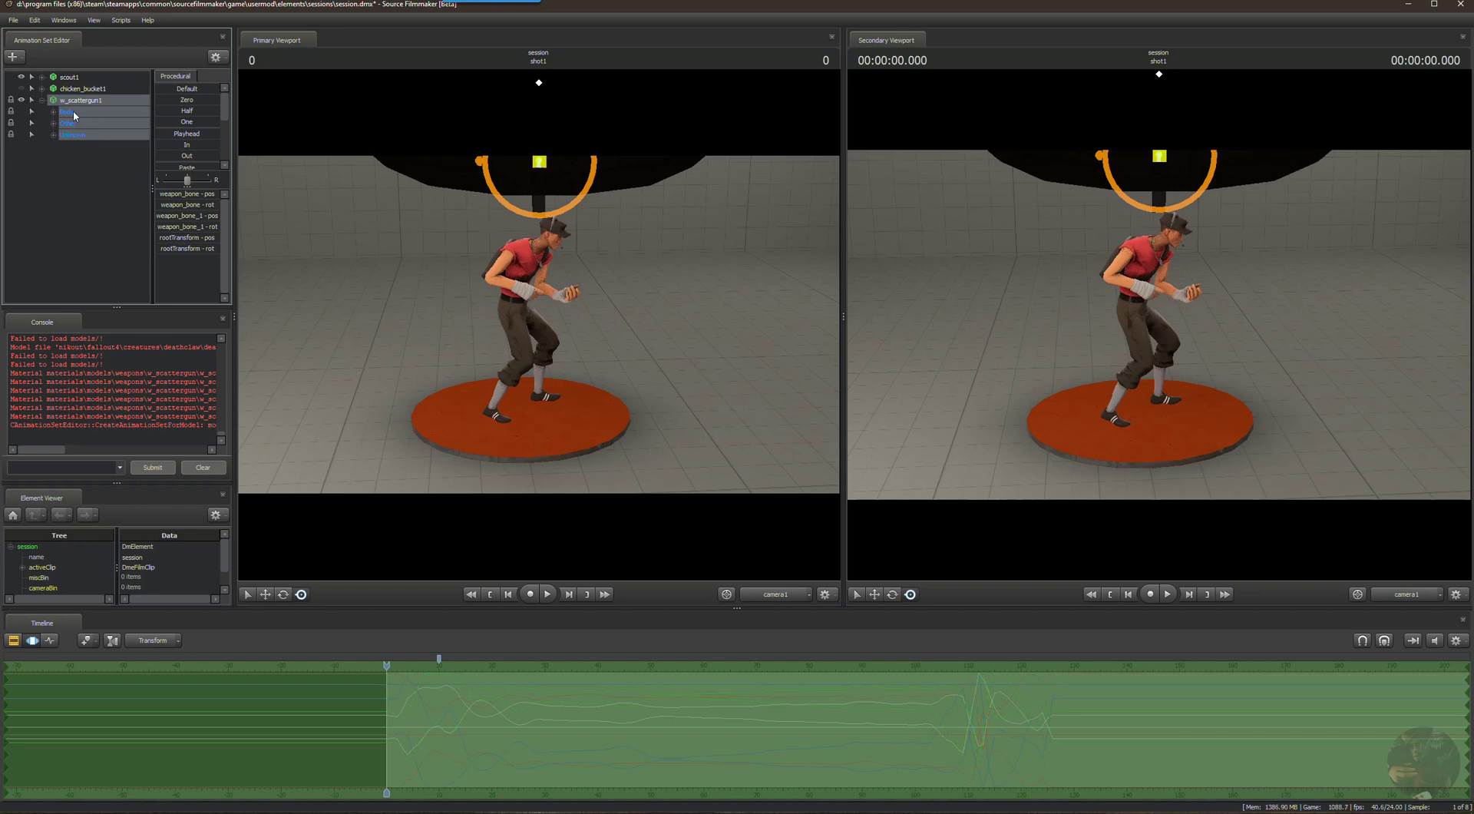
pyautogui.click(53, 123)
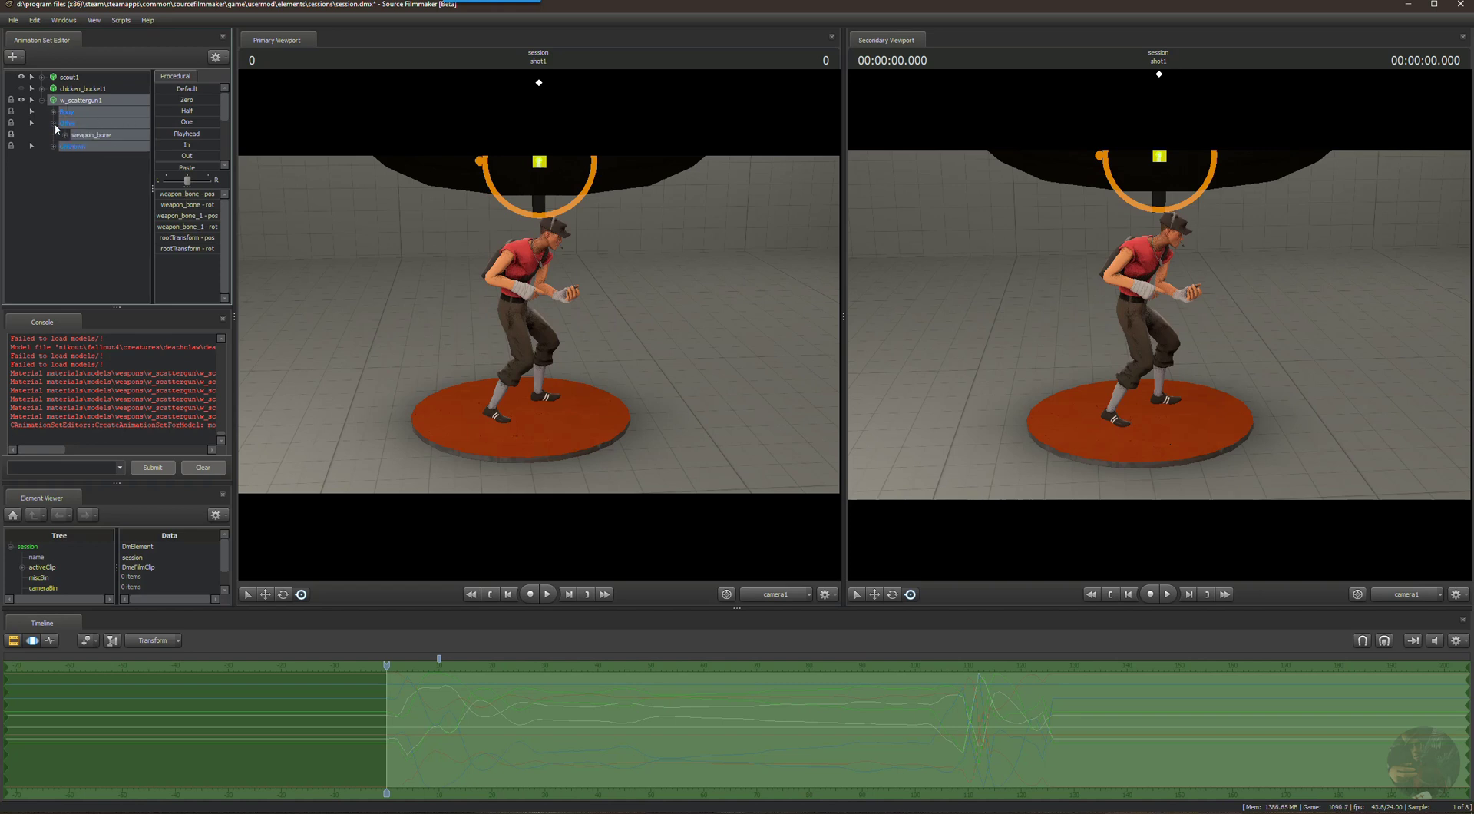
pyautogui.click(53, 146)
# Try to zero all of w_scattergun1's locked controls, inspect the gun's fit in the Scout's hand, and undo the change.
pyautogui.click(161, 103)
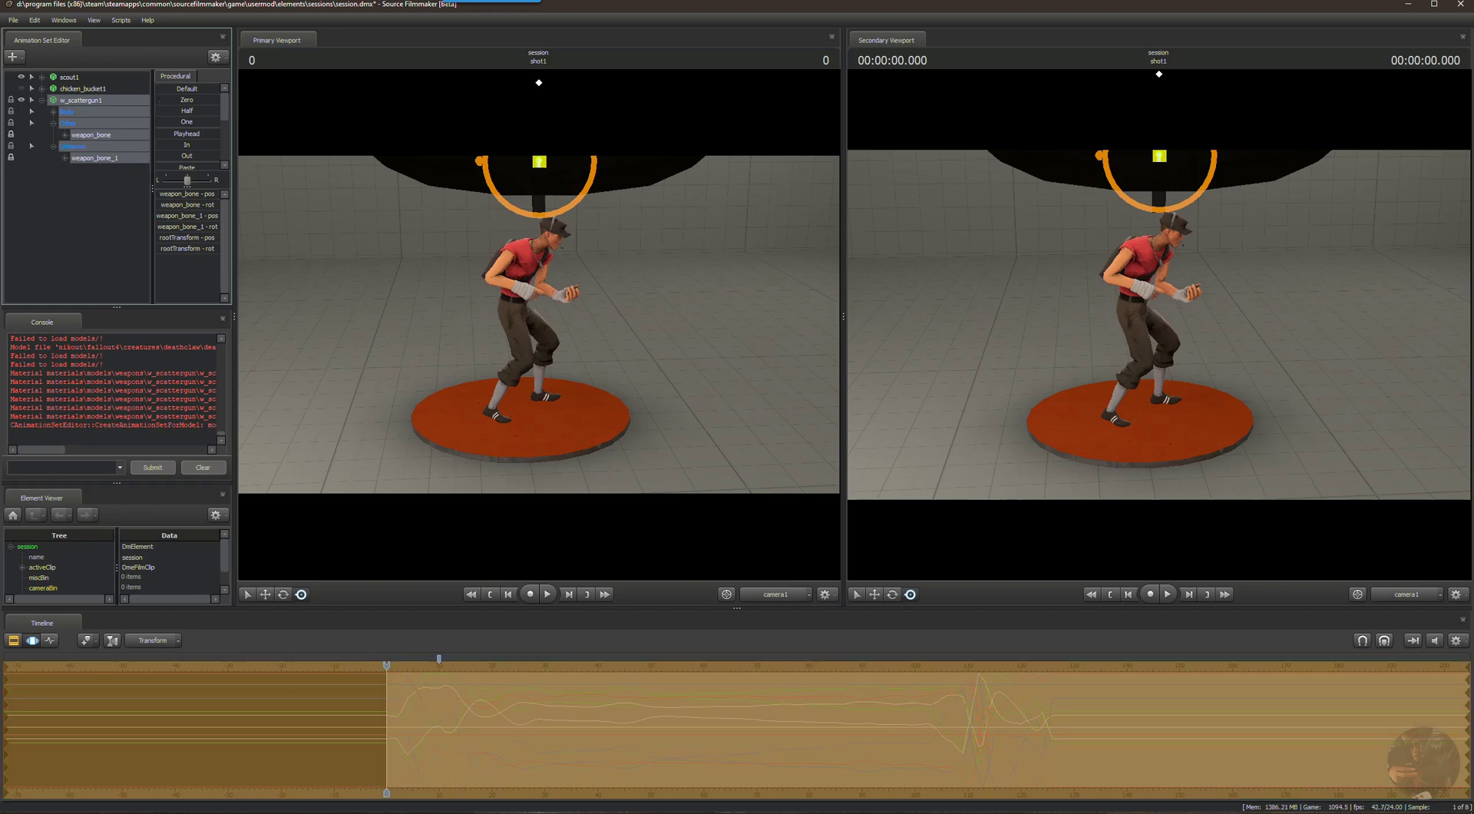
pyautogui.moveTo(170, 100); pyautogui.dragTo(255, 95)
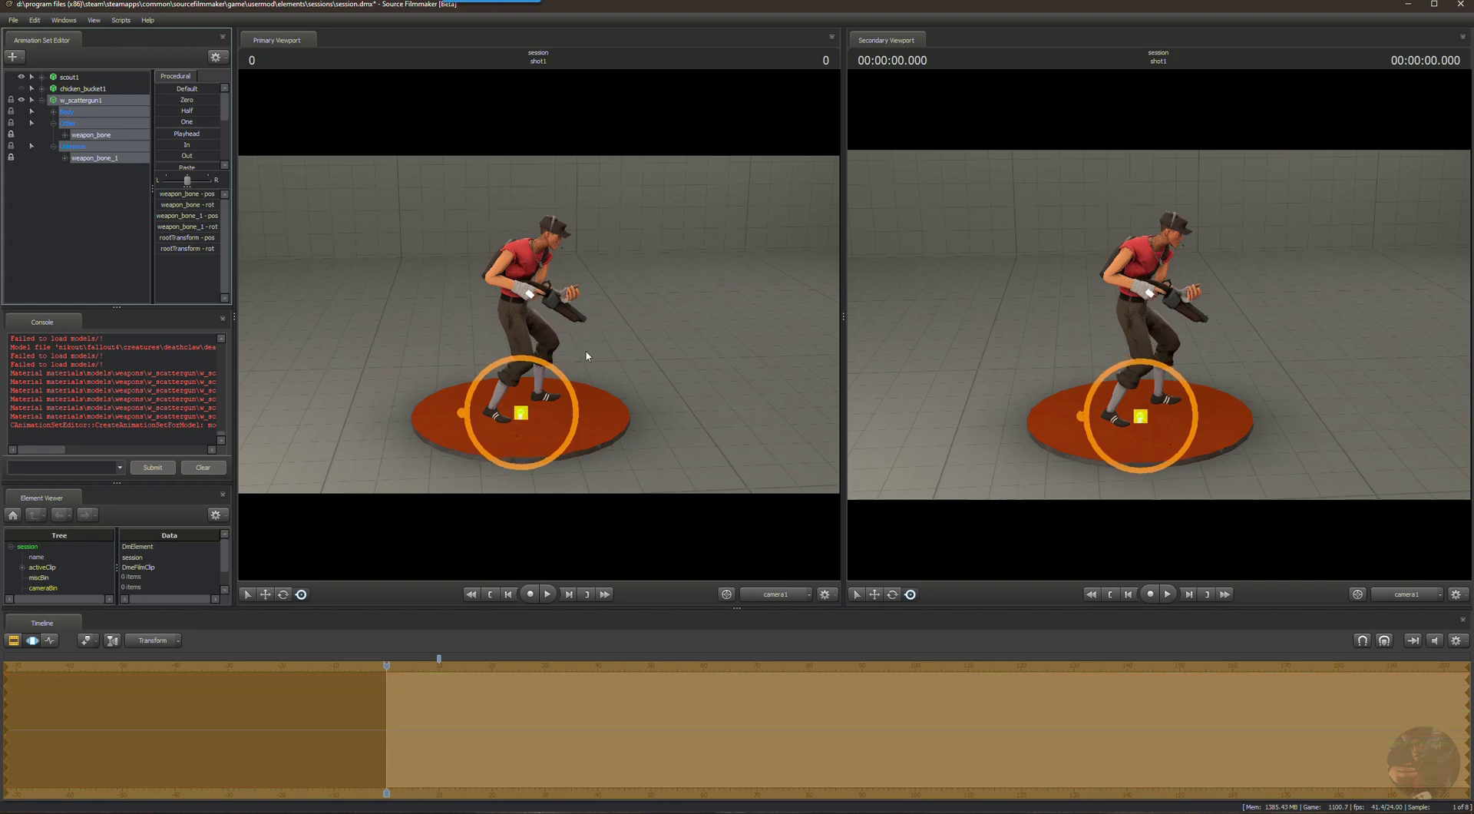
pyautogui.moveTo(586, 356); pyautogui.dragTo(584, 264)
pyautogui.press('w')
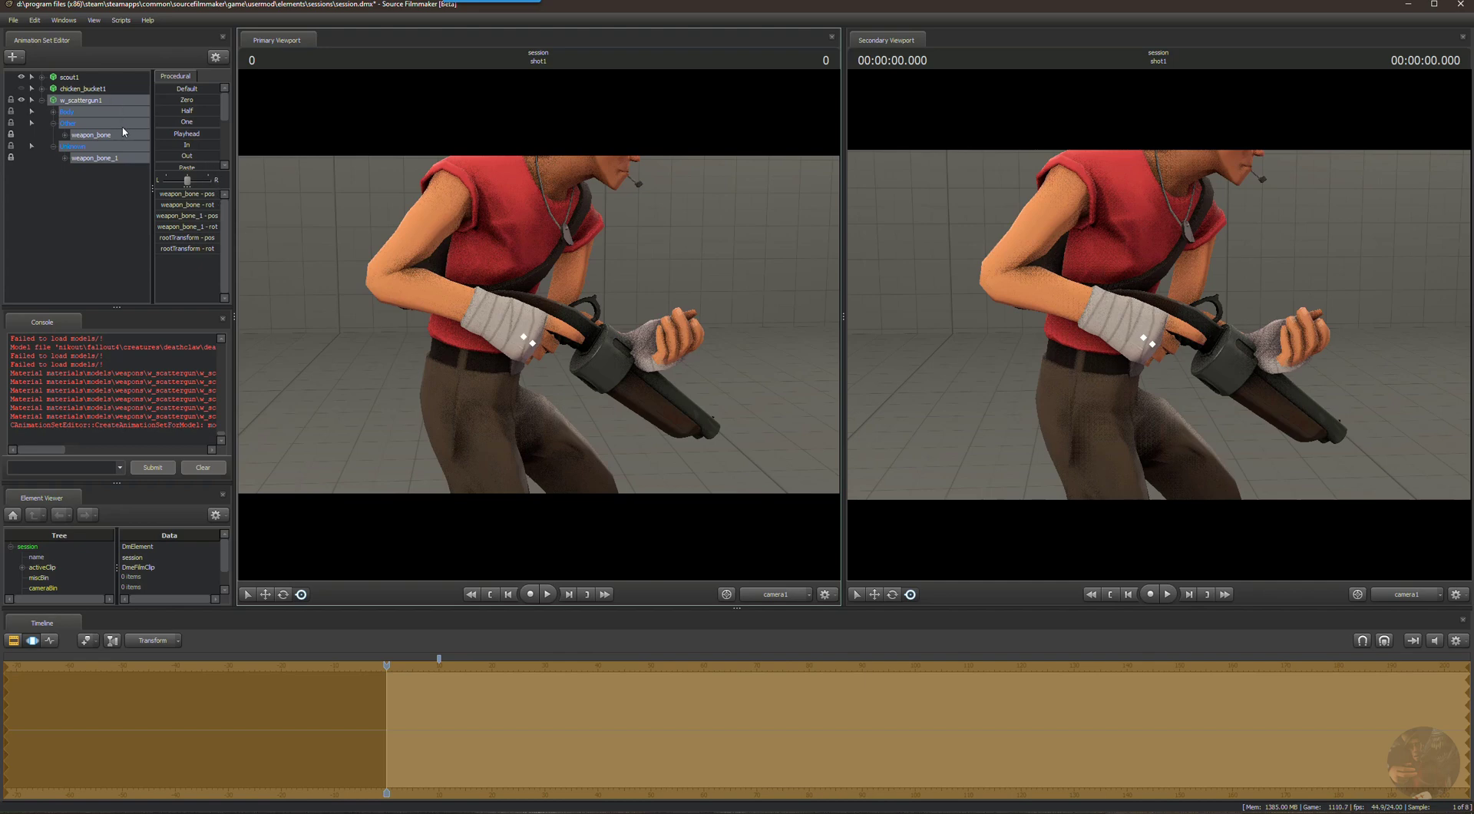
pyautogui.hotkey('ctrl', 'z')
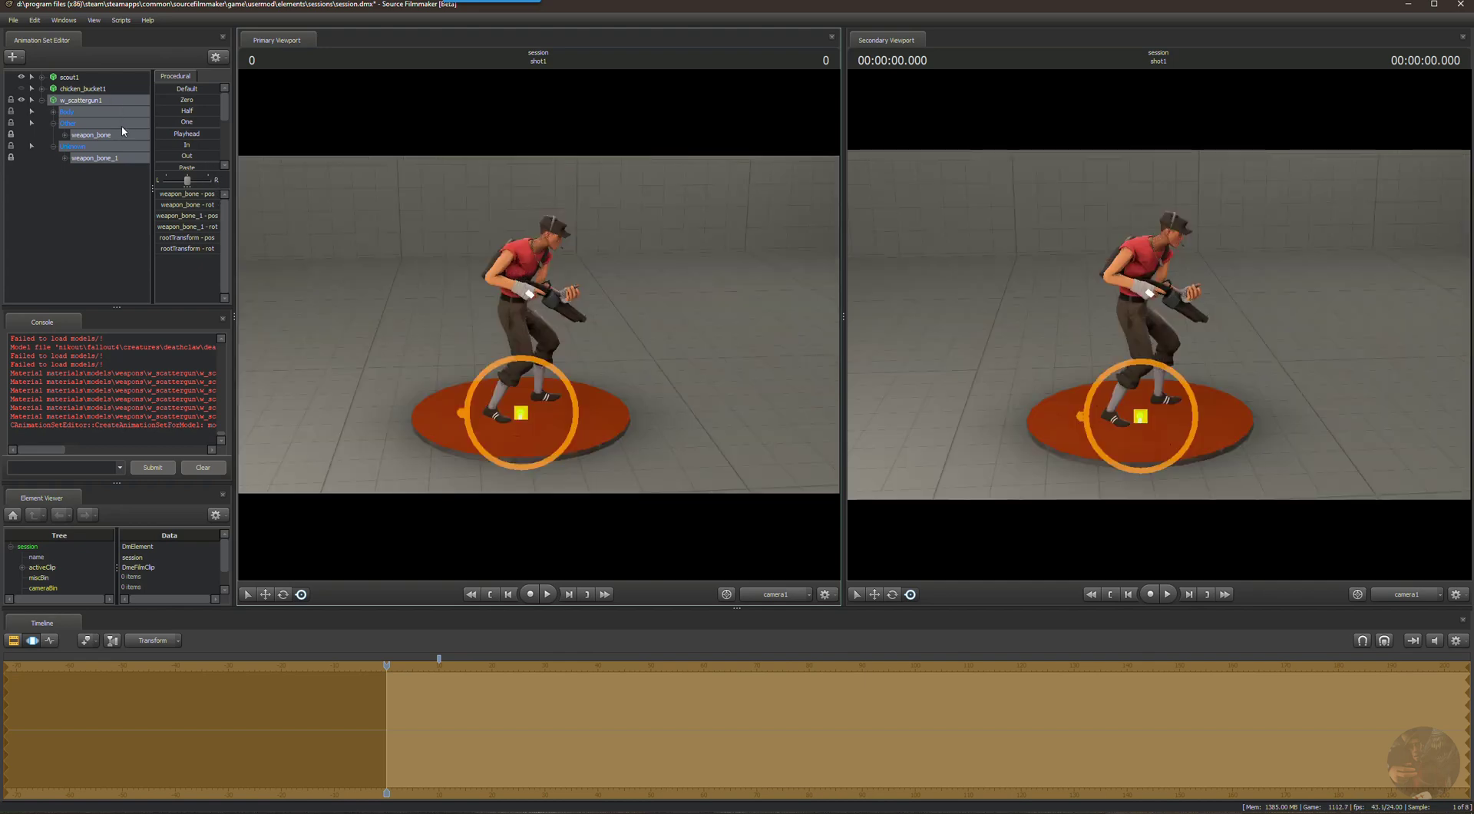
pyautogui.hotkey('ctrl', 'z')
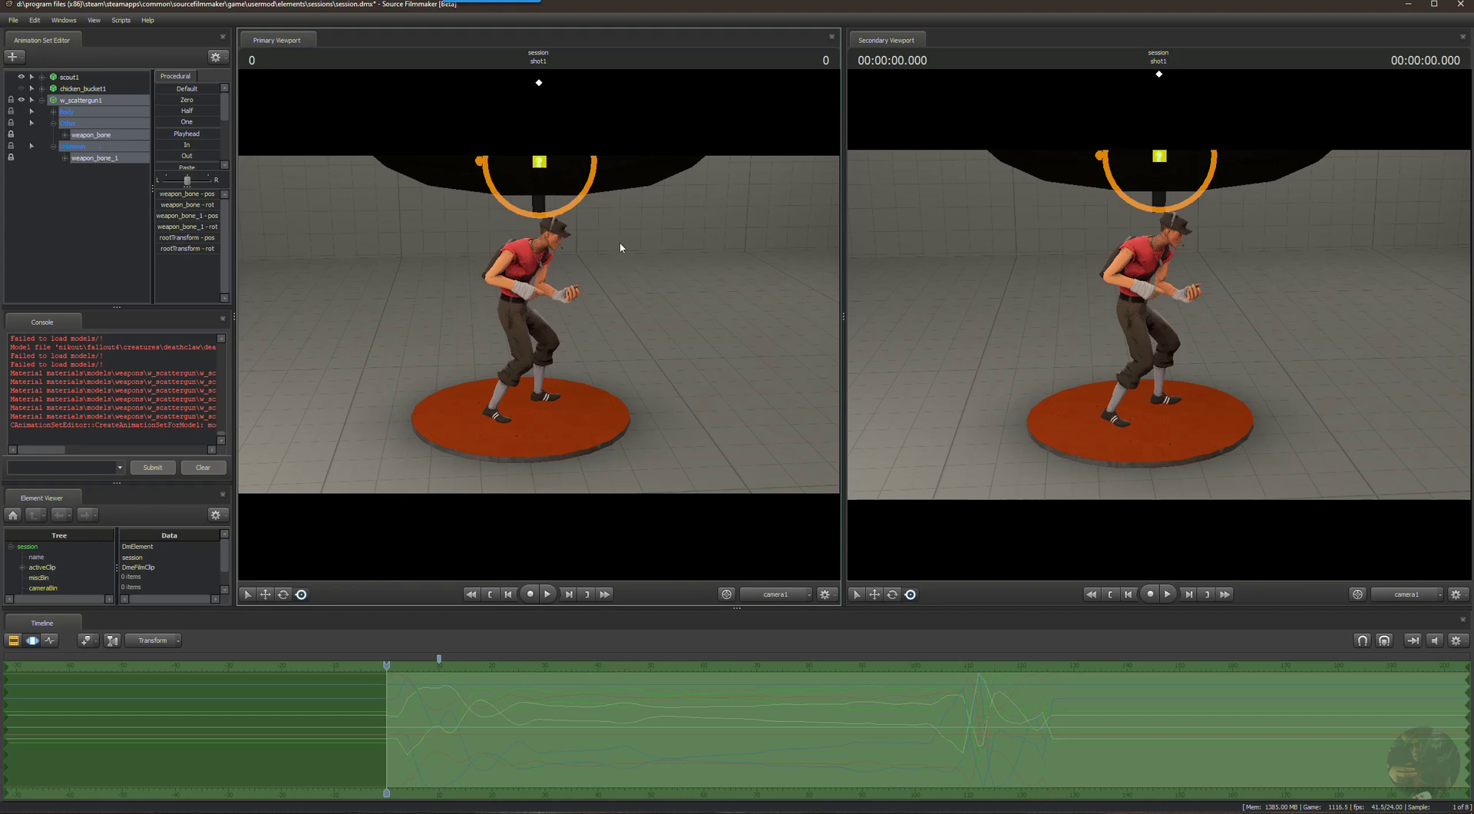
# Unlock weapon_bone_1, exclude it from the selection, and fully zero the scattergun's remaining locked controls to place the gun in the Scout's hand.
pyautogui.moveTo(671, 234); pyautogui.dragTo(262, 246)
pyautogui.press('s')
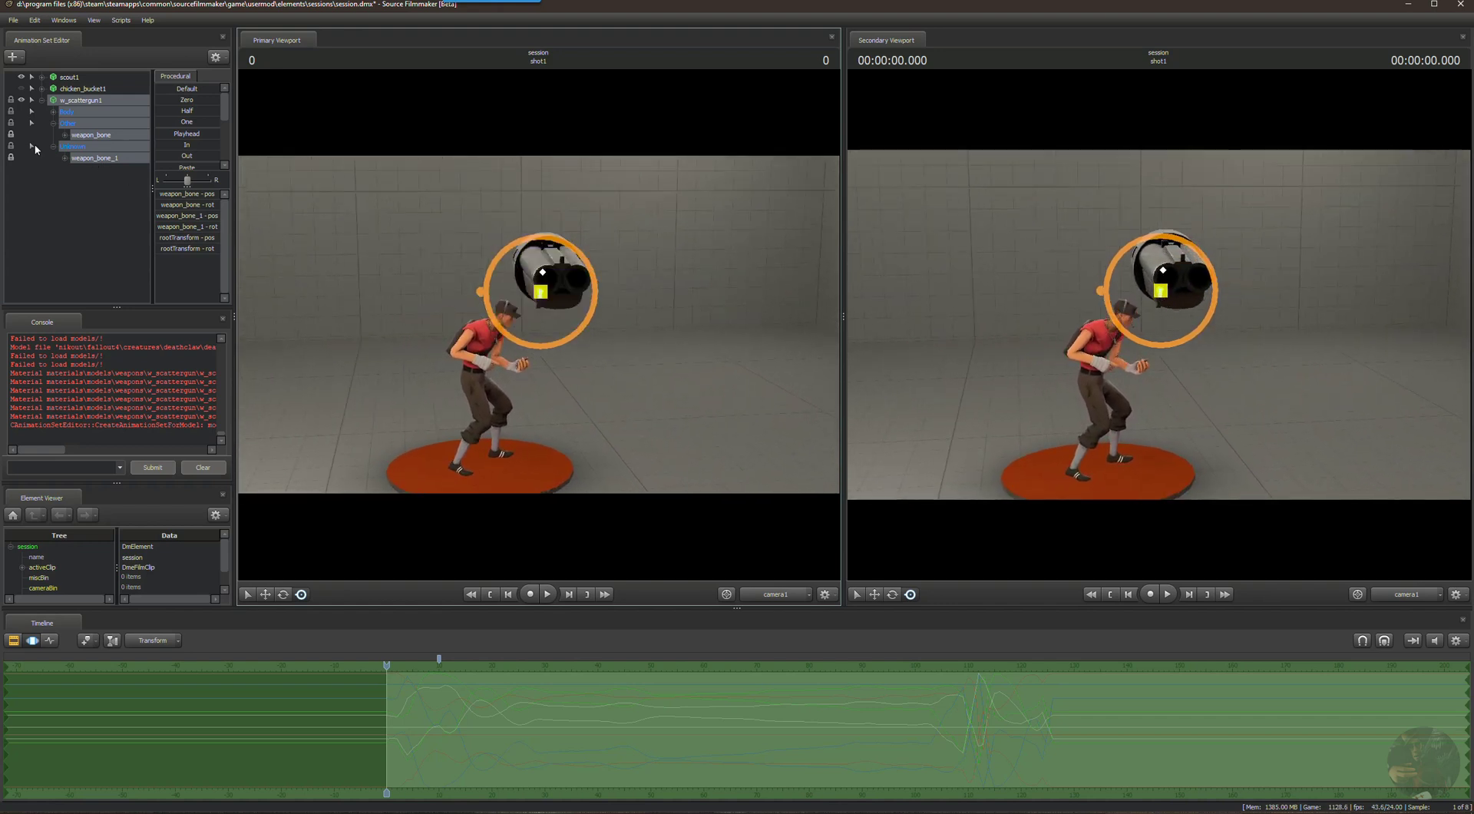
pyautogui.click(12, 157)
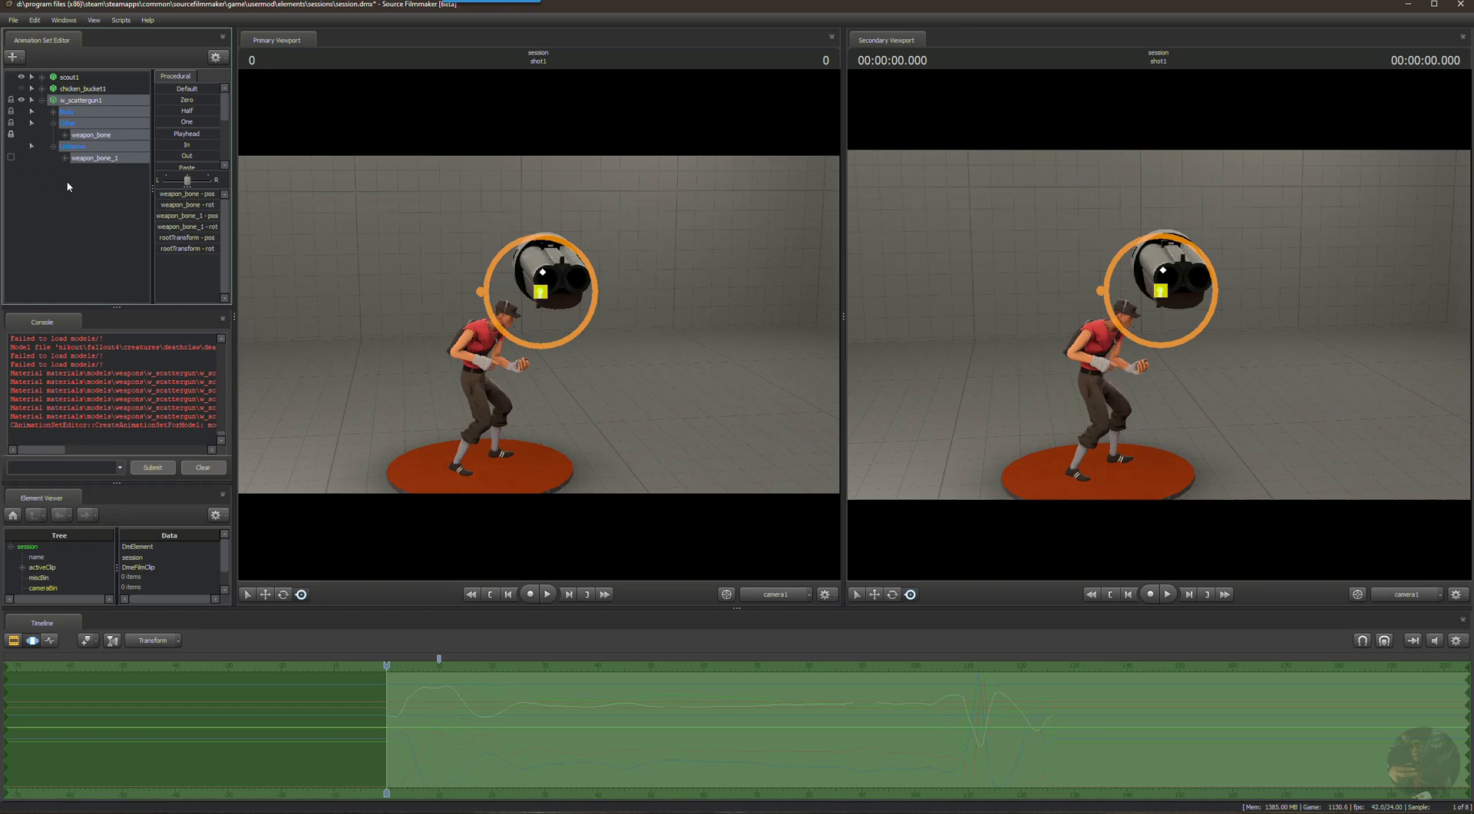
pyautogui.keyDown('ctrl'); pyautogui.click(89, 159); pyautogui.keyUp('ctrl')
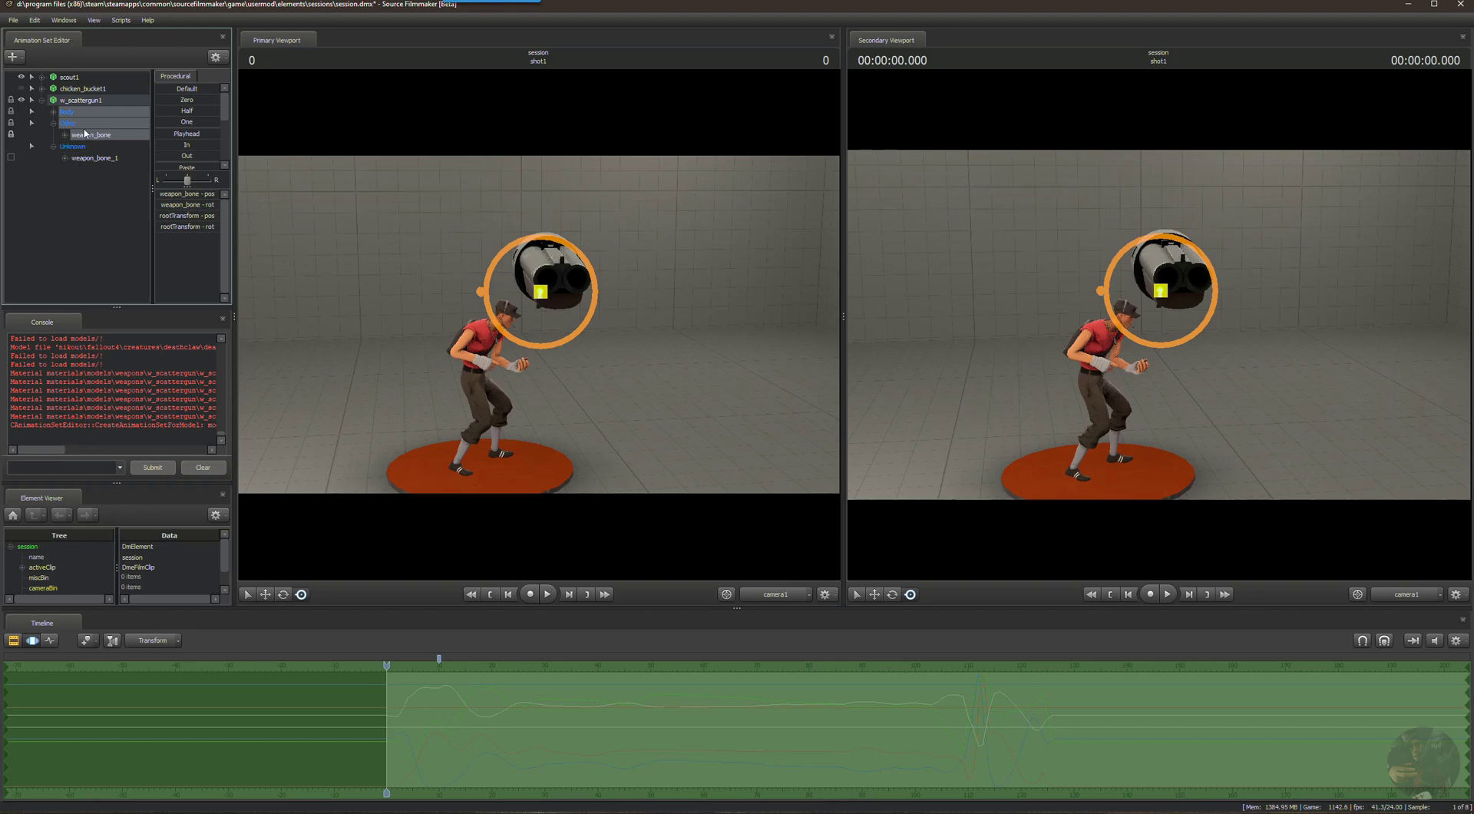
pyautogui.click(159, 98)
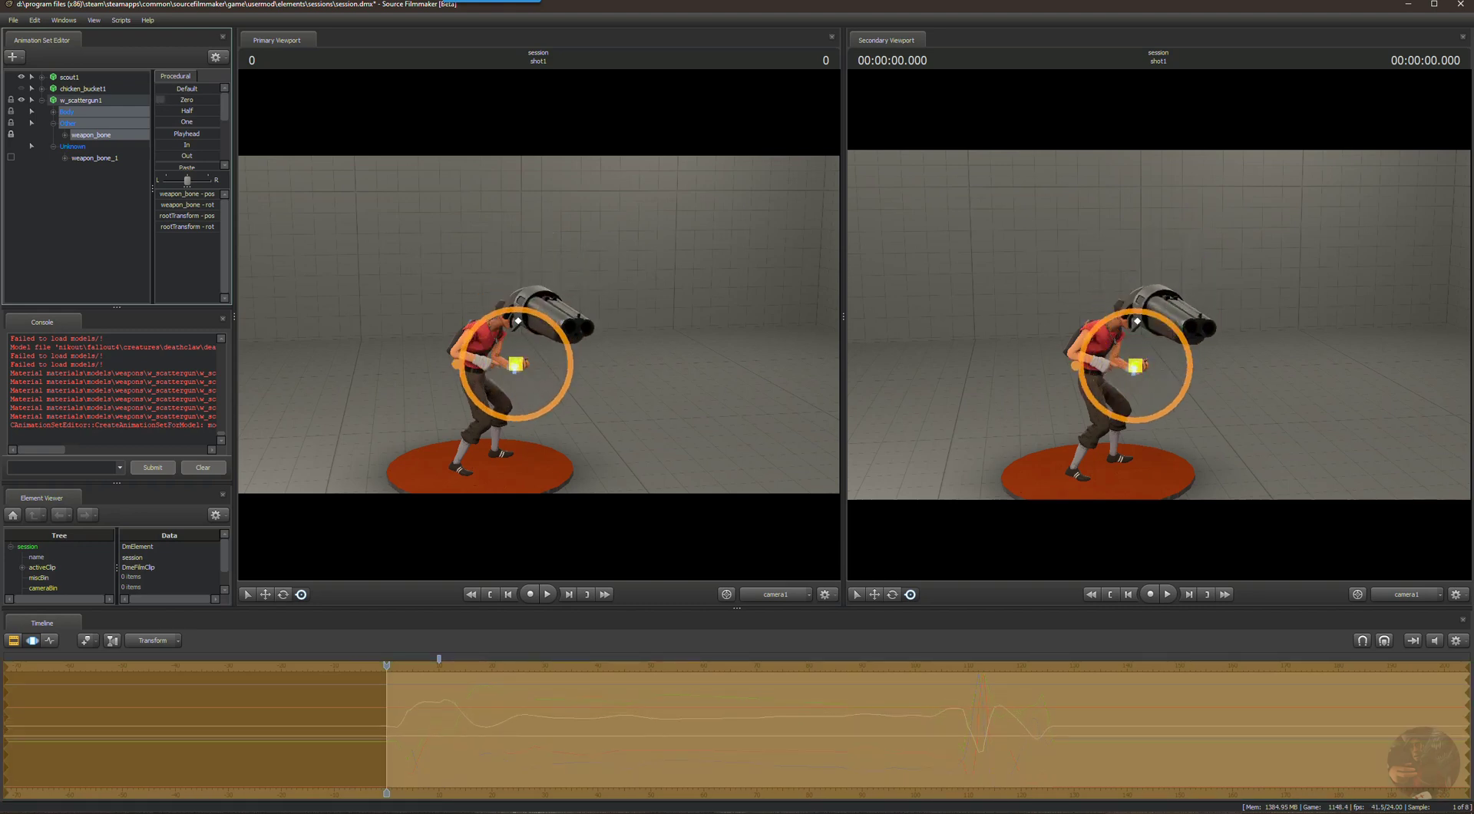
pyautogui.moveTo(160, 100); pyautogui.dragTo(257, 106)
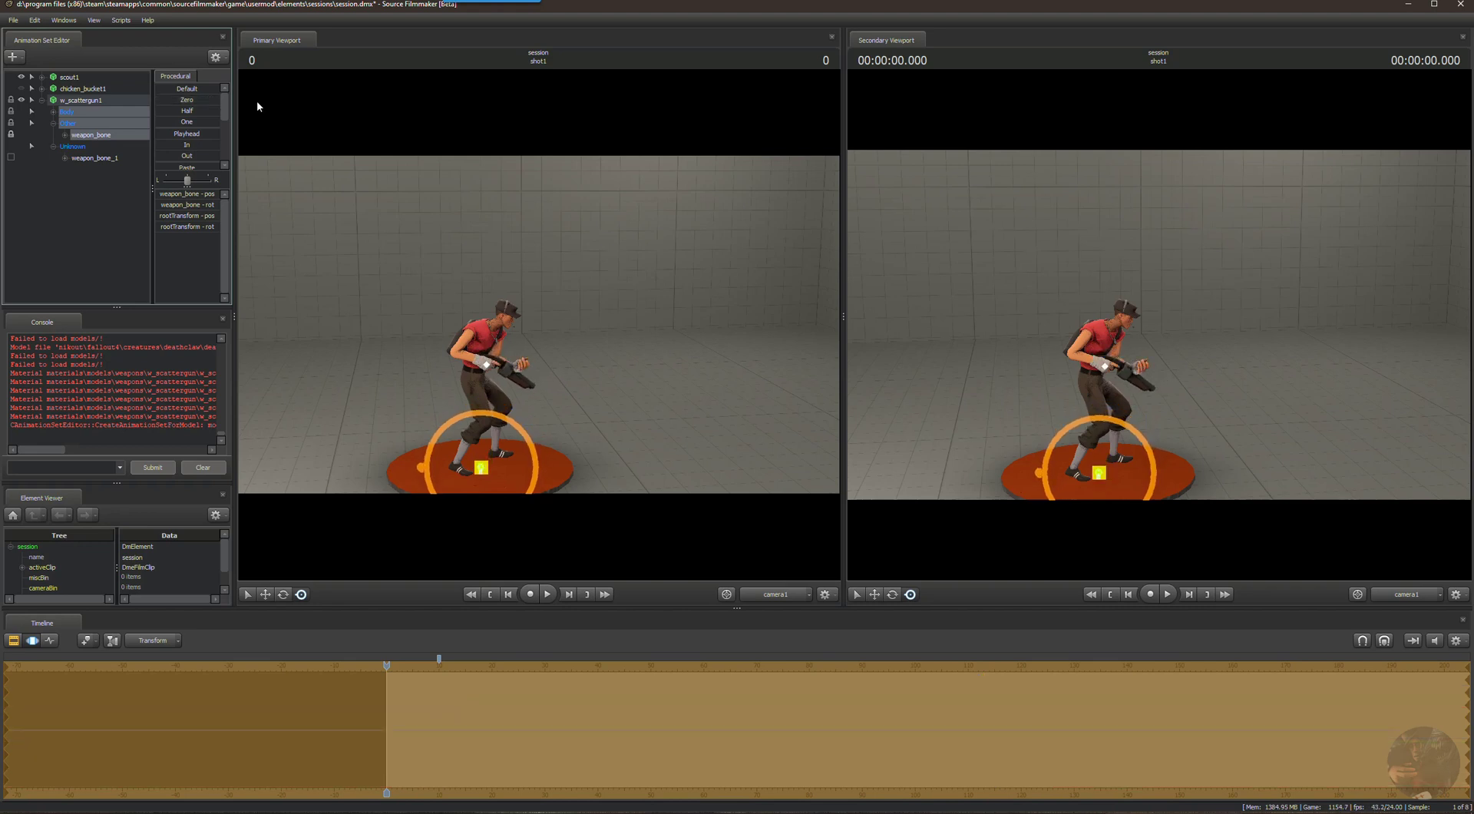
# Inspect the scattergun's fit in the Scout's hands up close and scrub the first frame to check that it follows him.
pyautogui.moveTo(624, 307); pyautogui.dragTo(563, 301)
pyautogui.press('w')
pyautogui.press('w')
pyautogui.press('w')
pyautogui.press('s')
pyautogui.press('s')
pyautogui.press('d')
pyautogui.press('x')
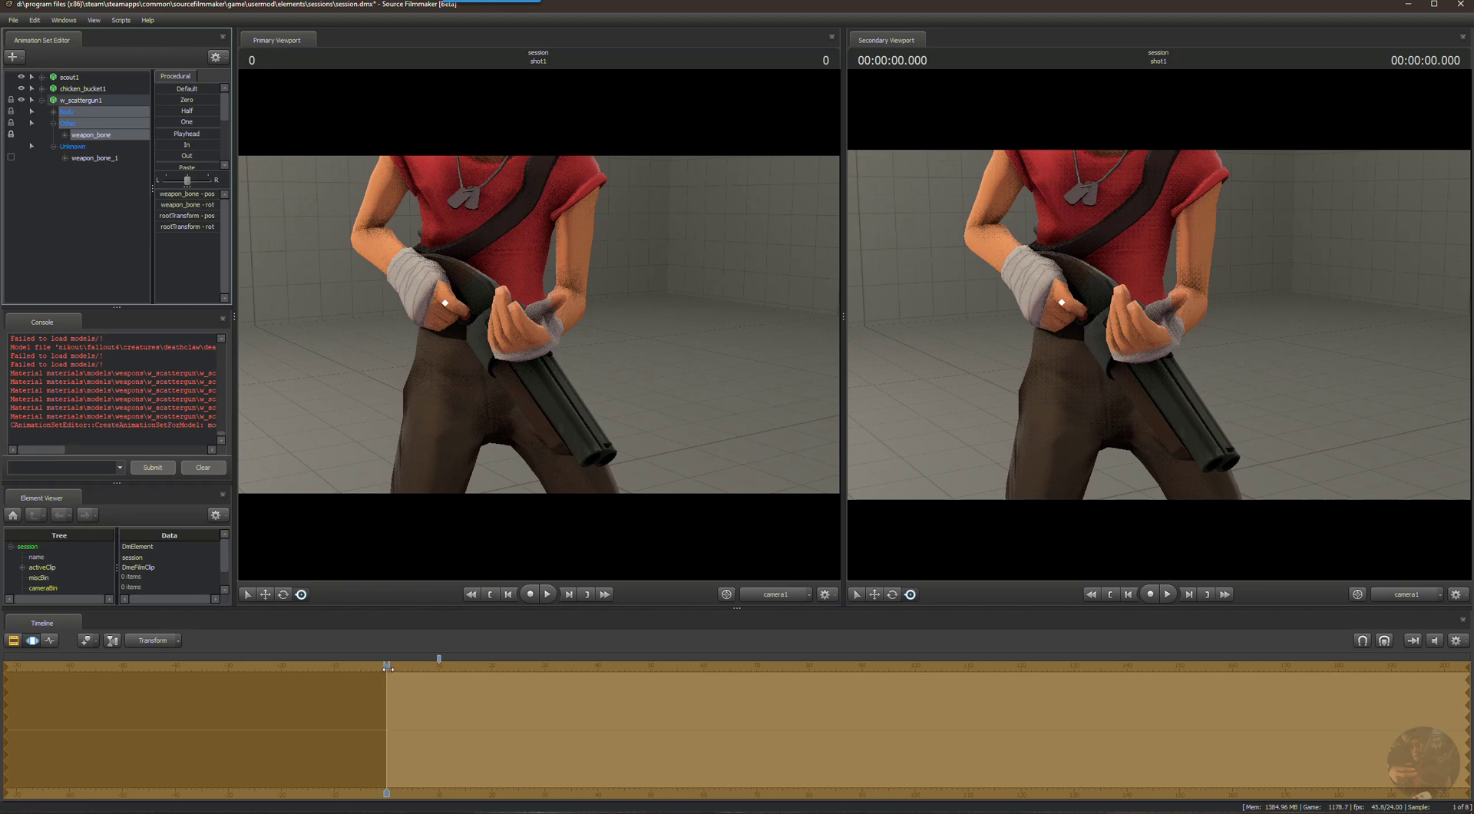
pyautogui.moveTo(386, 666)
pyautogui.mouseDown()
pyautogui.moveTo(746, 669)
pyautogui.moveTo(1080, 714)
pyautogui.moveTo(745, 670)
pyautogui.moveTo(385, 662)
pyautogui.moveTo(1152, 712)
pyautogui.moveTo(1170, 687)
pyautogui.moveTo(387, 658)
pyautogui.mouseUp()
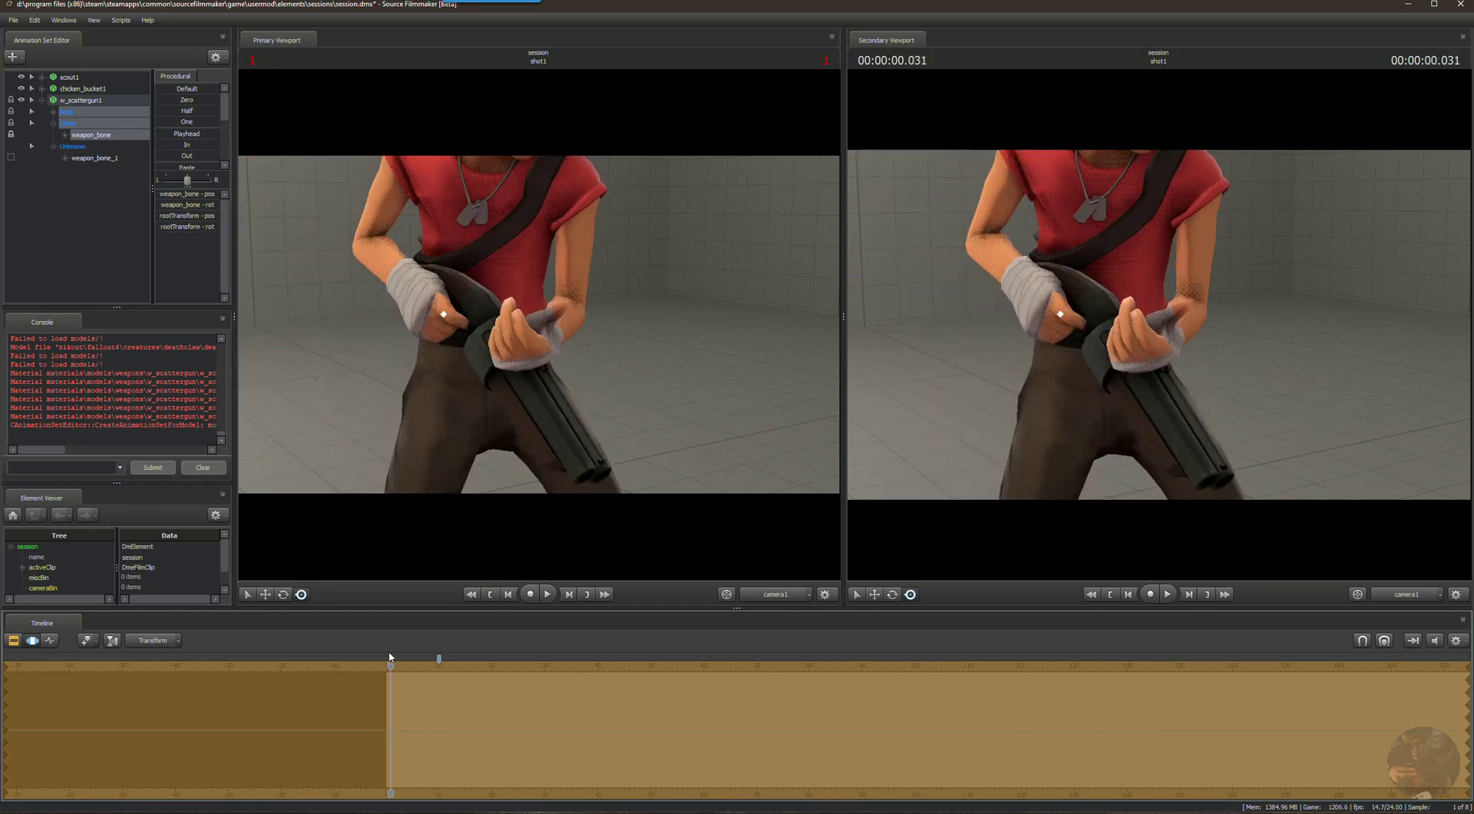
pyautogui.moveTo(638, 306); pyautogui.dragTo(541, 366)
pyautogui.press('s')
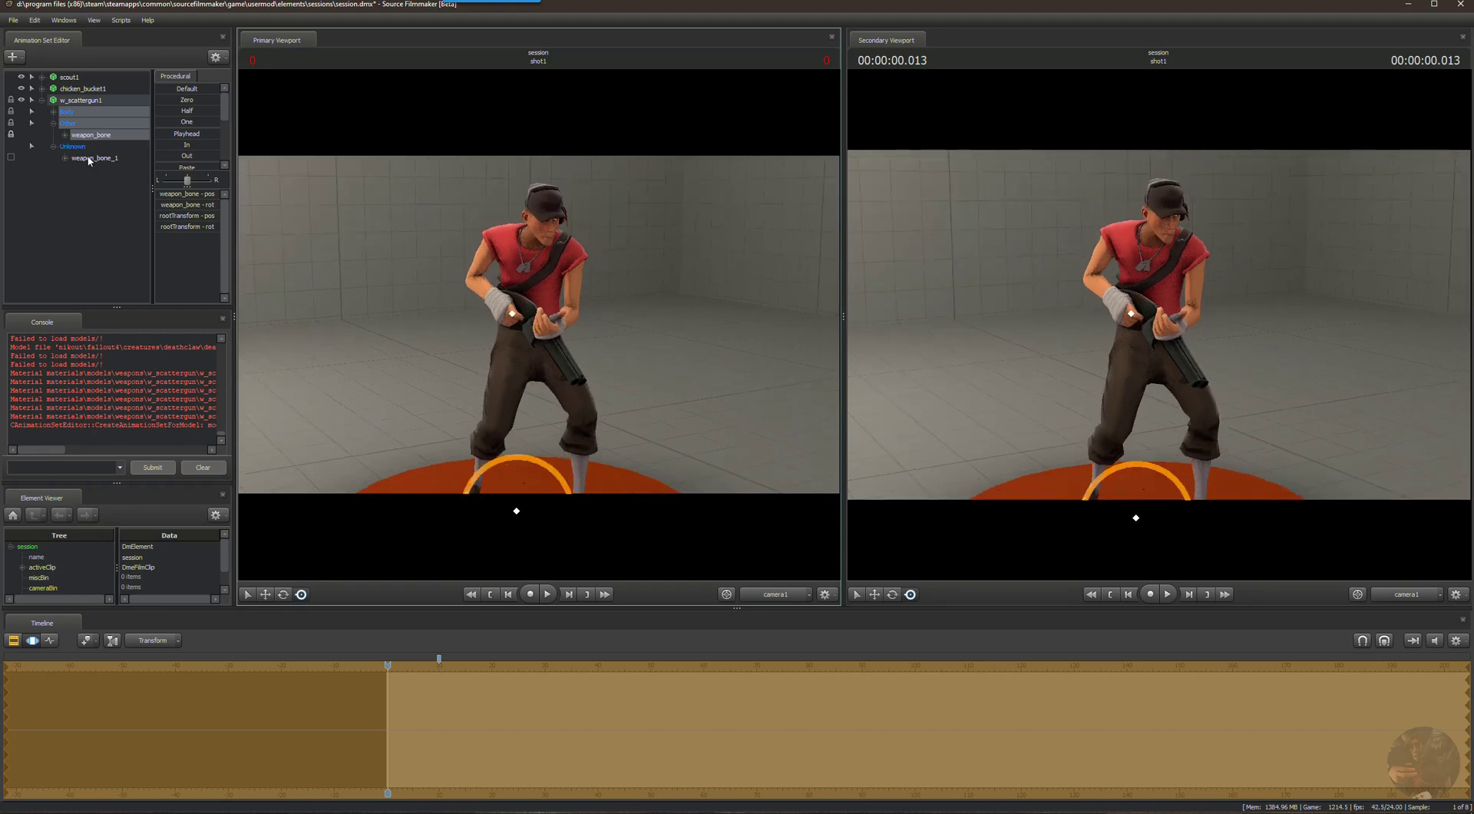
# Collapse the scattergun's Other group, unlock all of w_scattergun1's transforms, and bring the playhead back to frame 0.
pyautogui.click(53, 123)
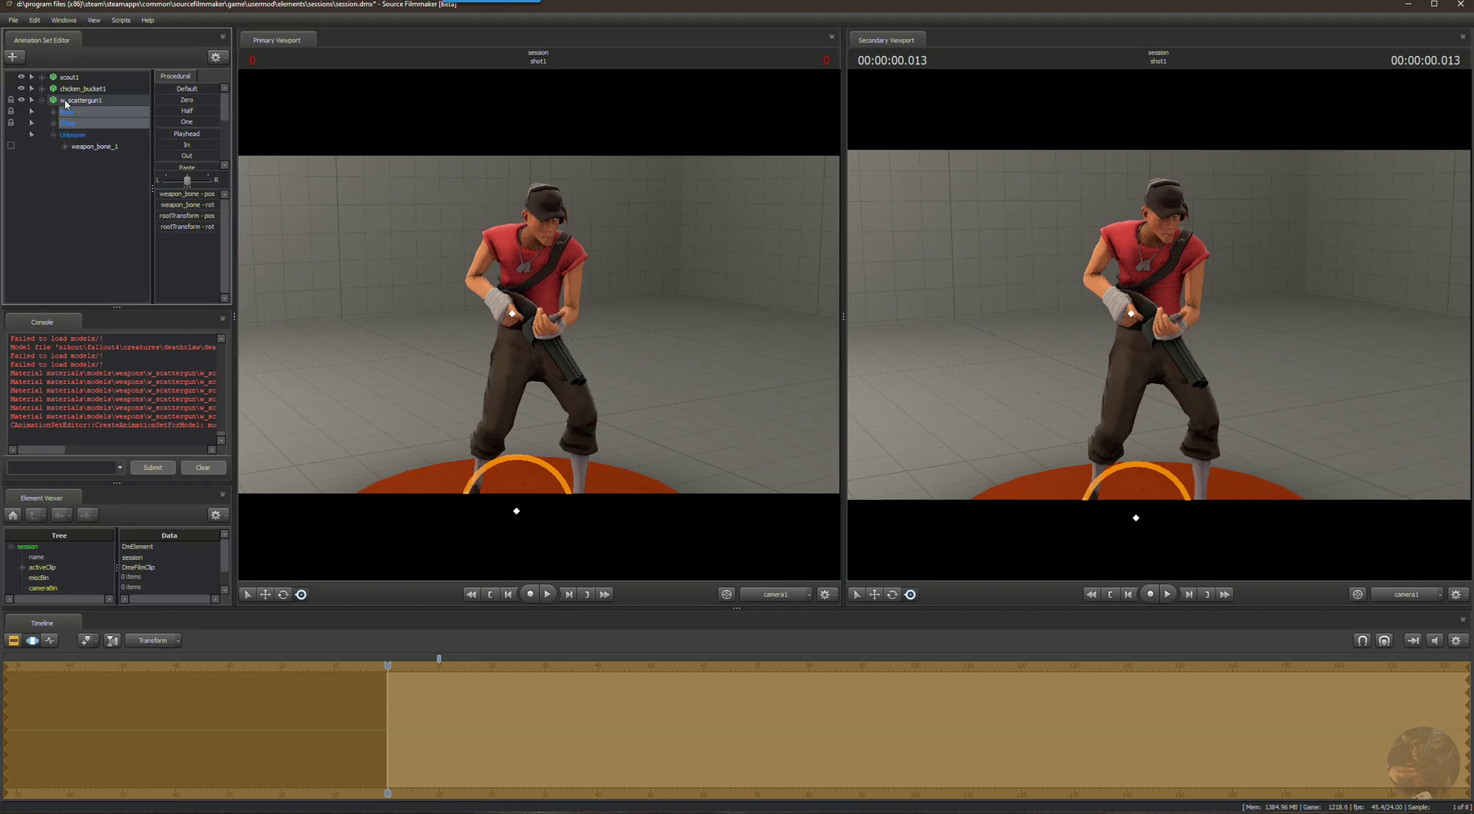
pyautogui.rightClick(65, 104)
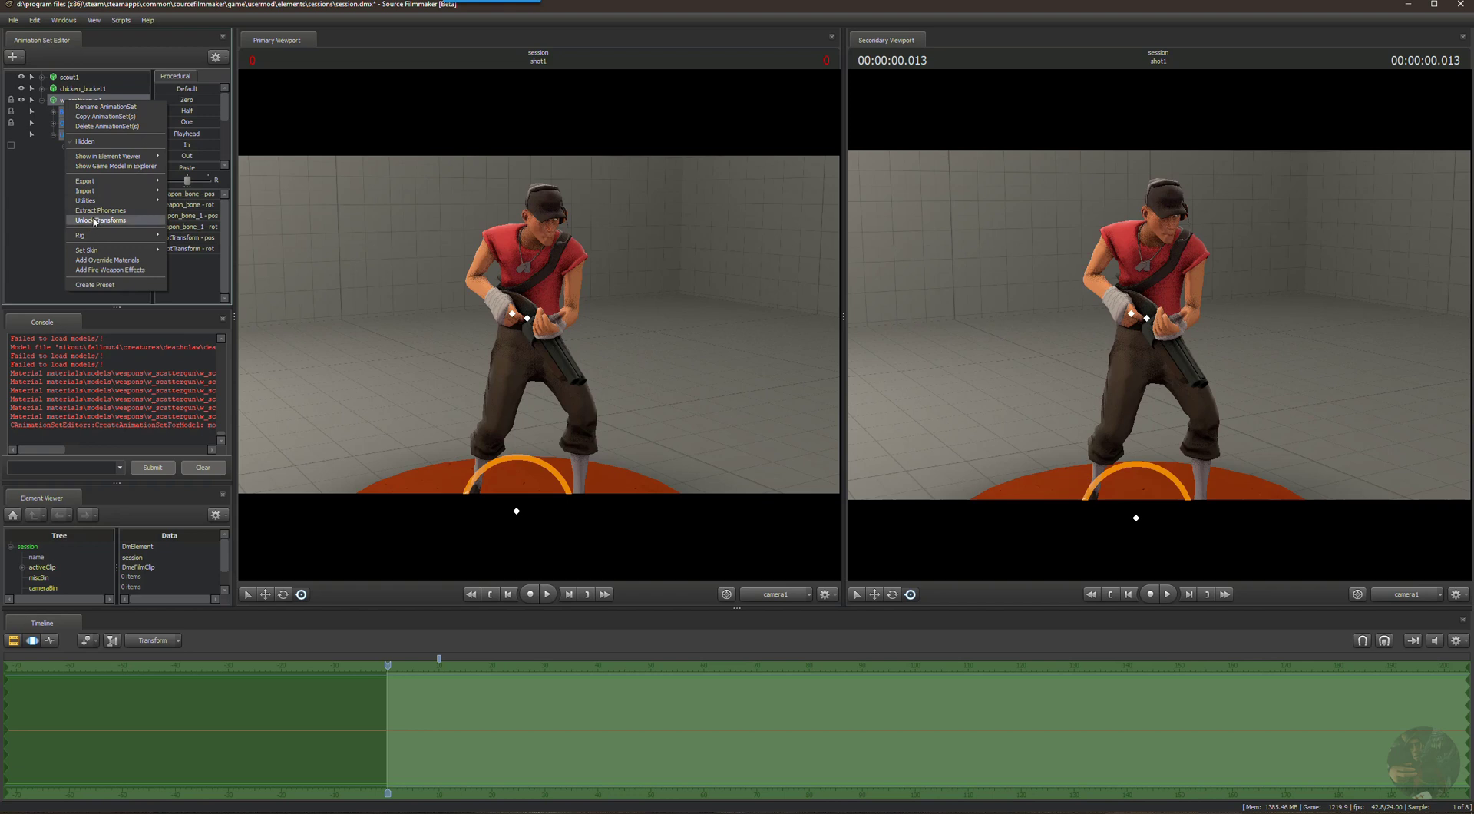
pyautogui.click(94, 221)
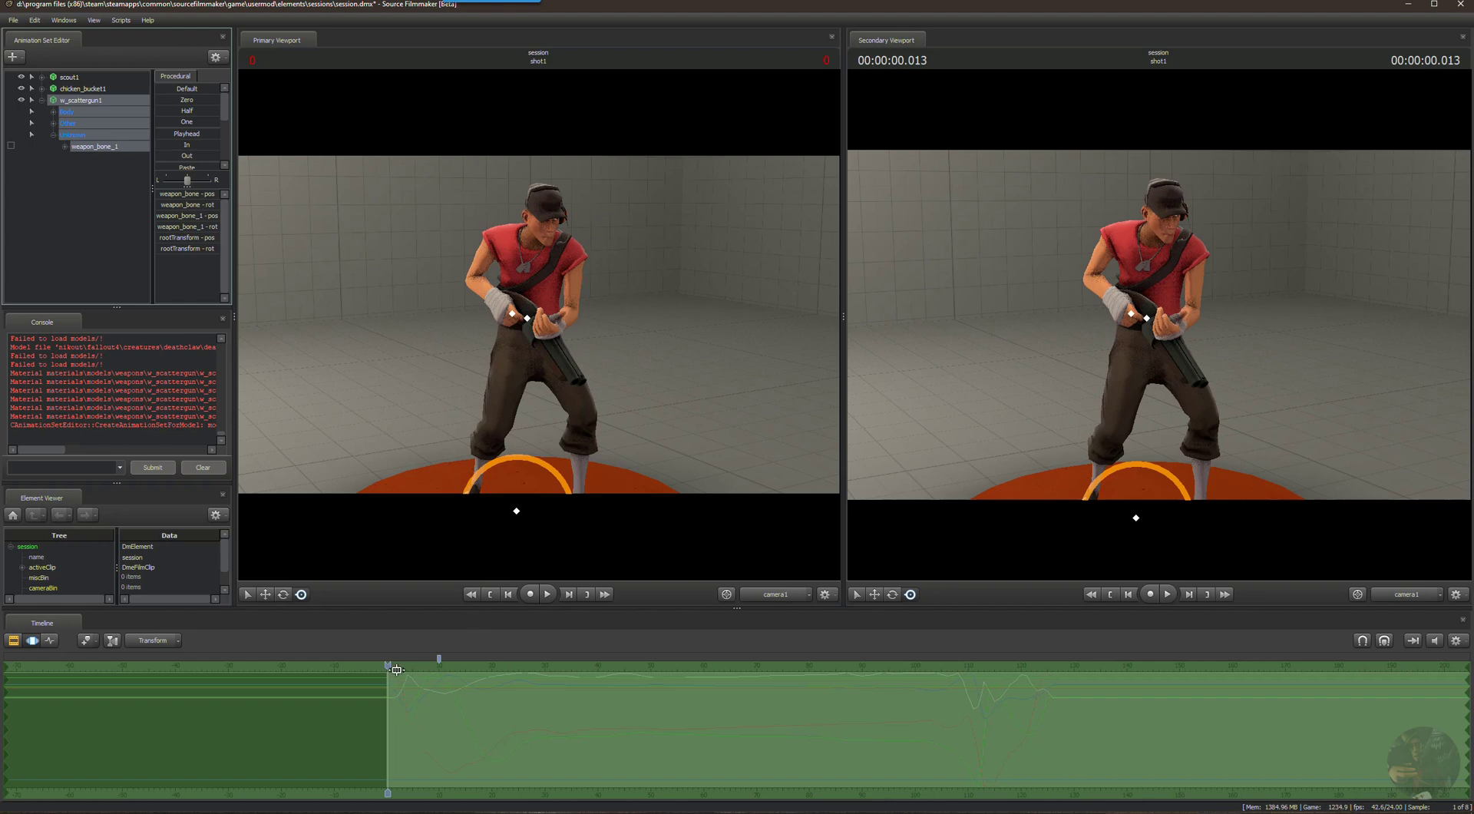
pyautogui.moveTo(389, 666)
pyautogui.mouseDown()
pyautogui.moveTo(1073, 678)
pyautogui.moveTo(389, 660)
pyautogui.mouseUp()
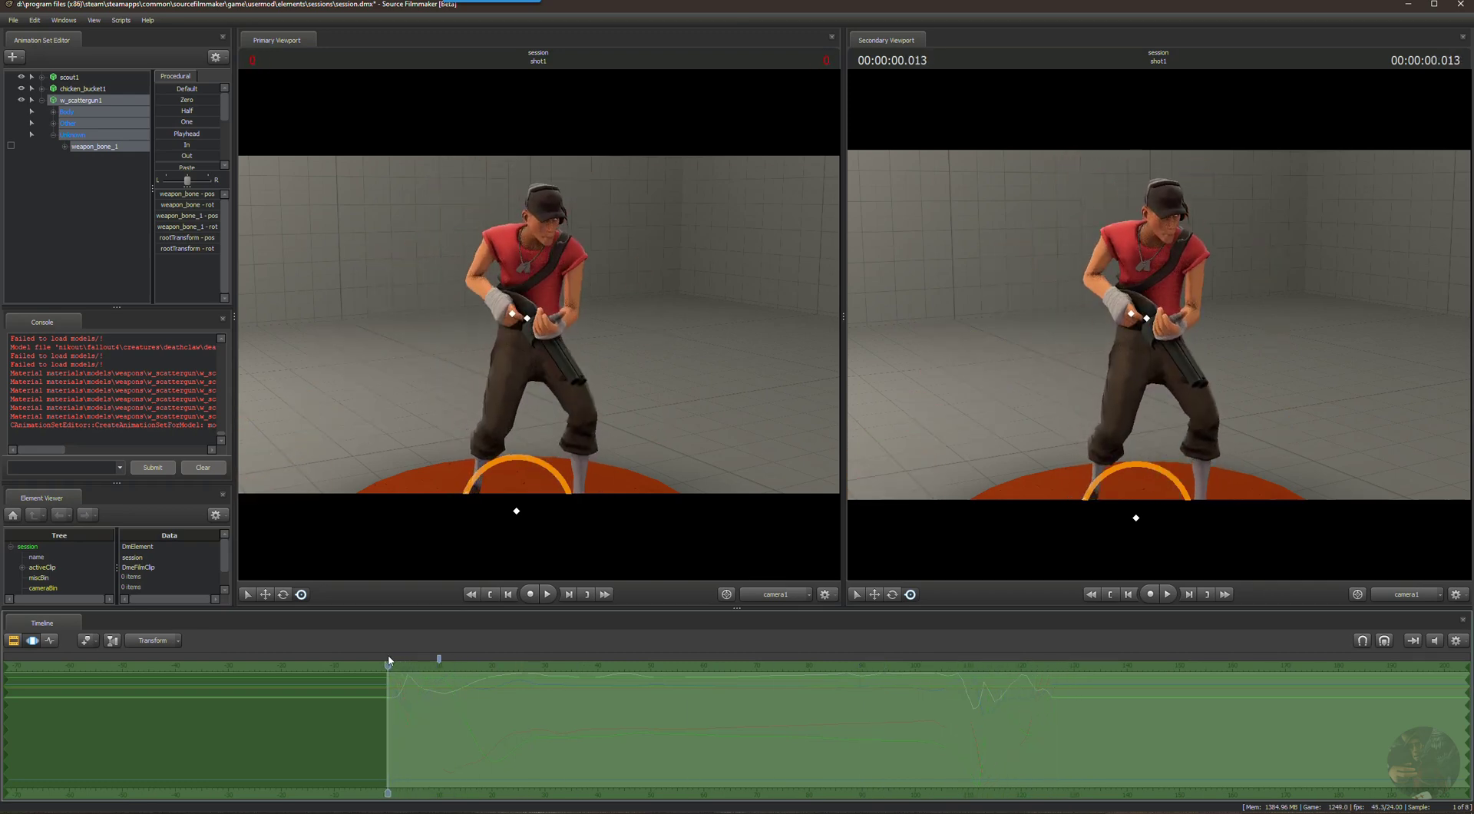
pyautogui.moveTo(390, 660); pyautogui.dragTo(386, 660)
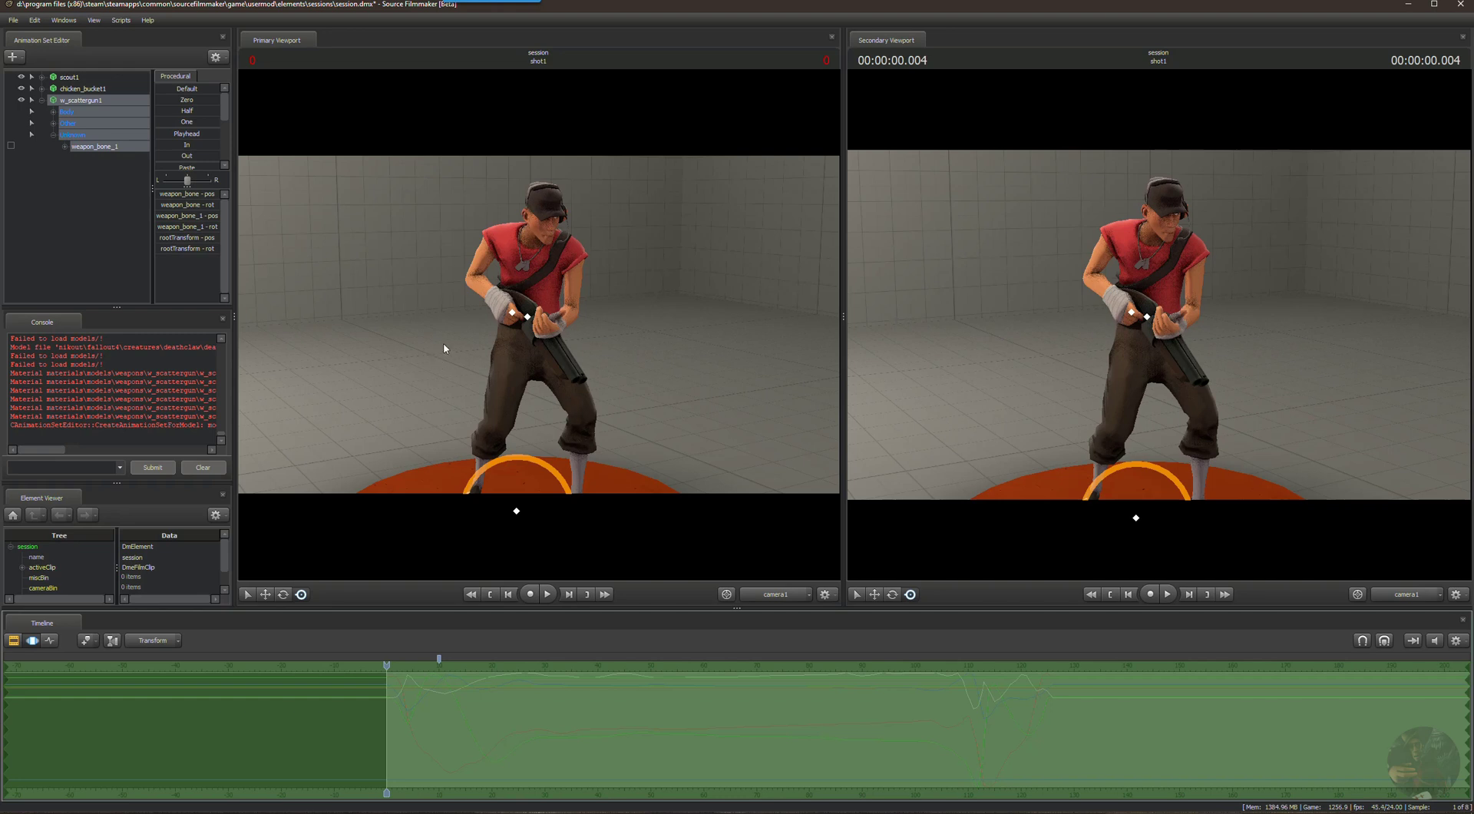
# Expand the scattergun's Other group and move weapon_bone along its horizontal axis to shift the gun forward in the Scout's hand.
pyautogui.moveTo(658, 377); pyautogui.dragTo(658, 376)
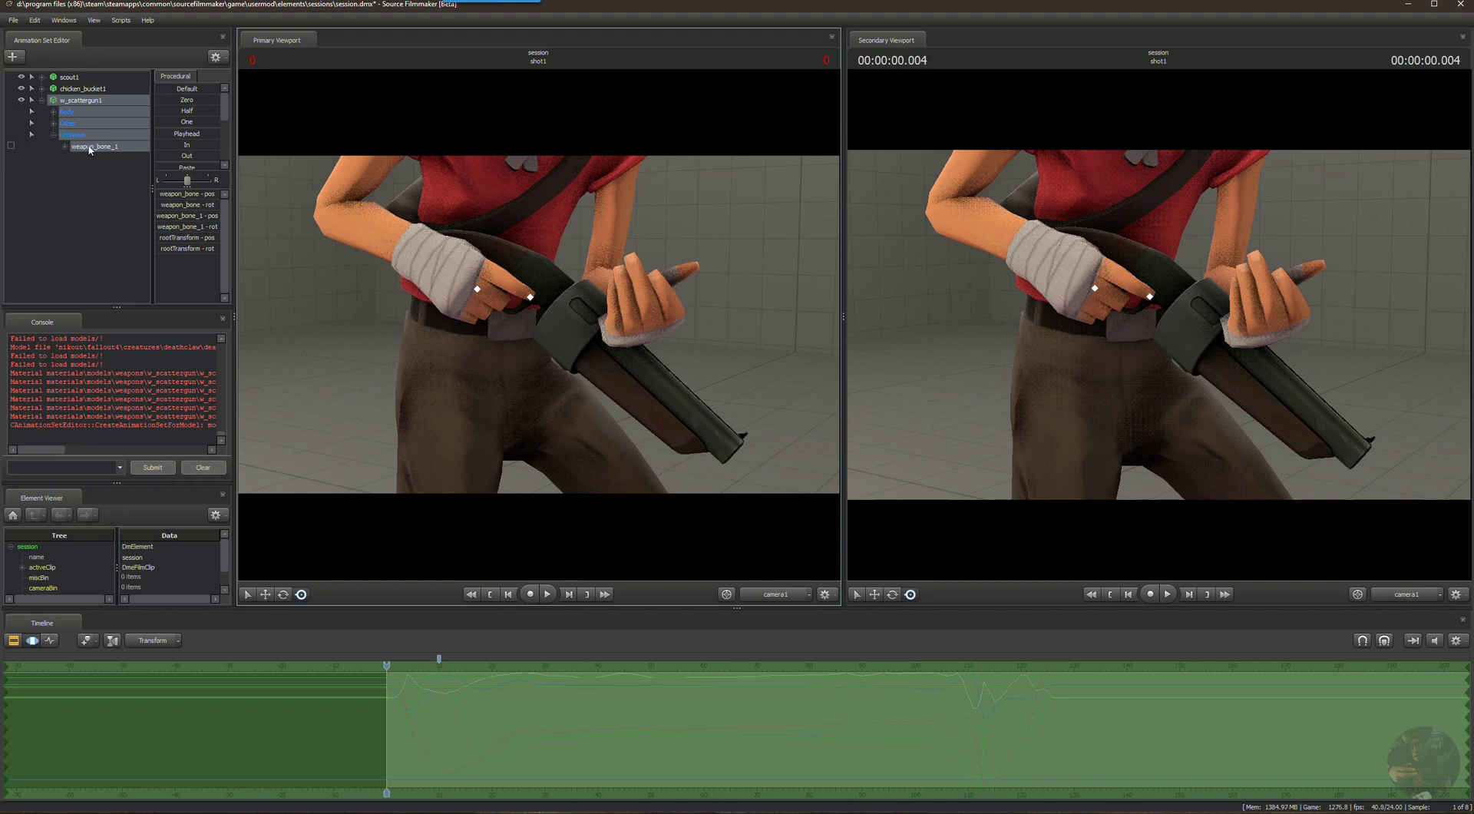
pyautogui.click(53, 123)
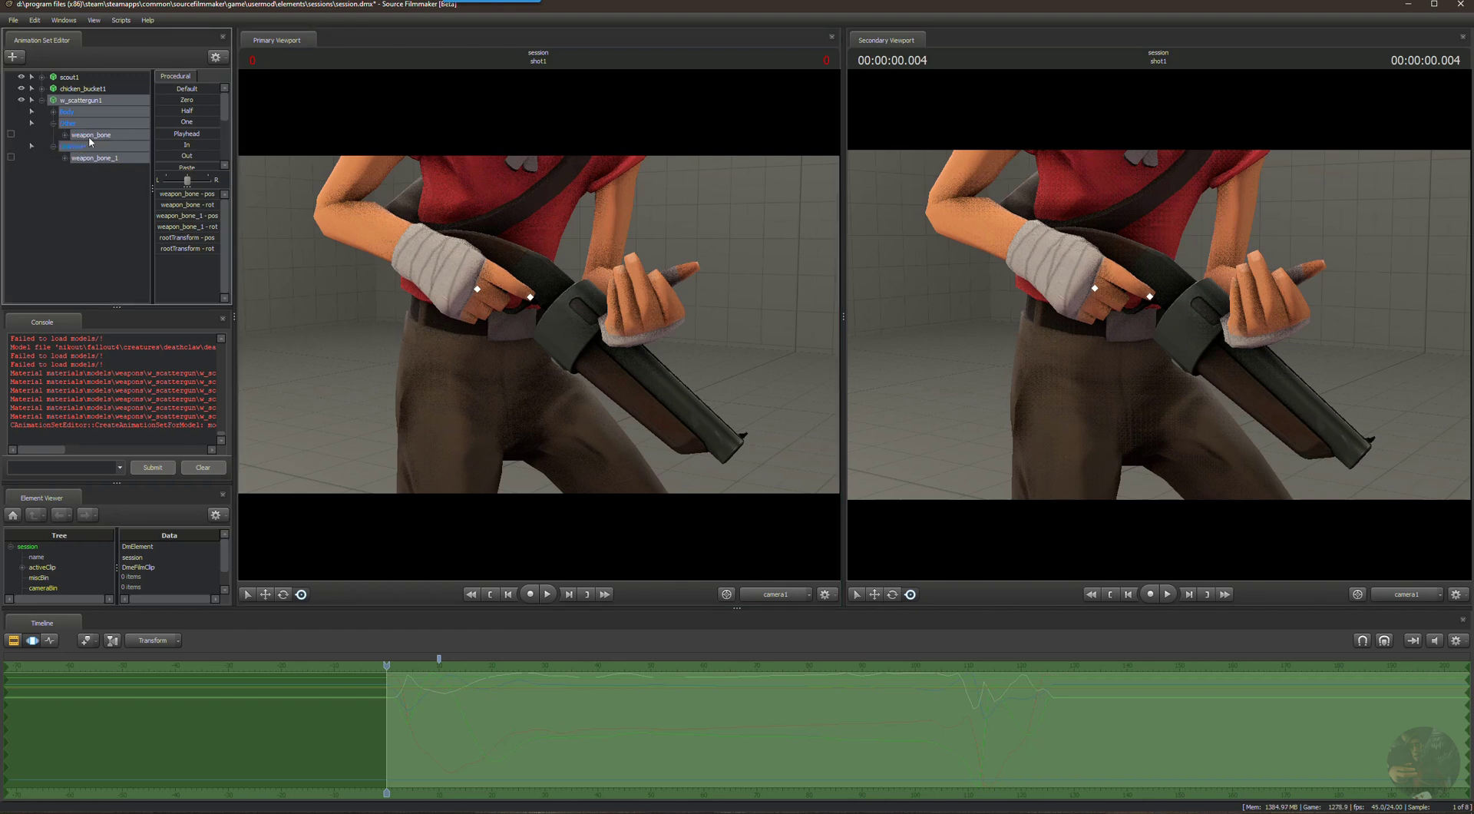
pyautogui.click(89, 136)
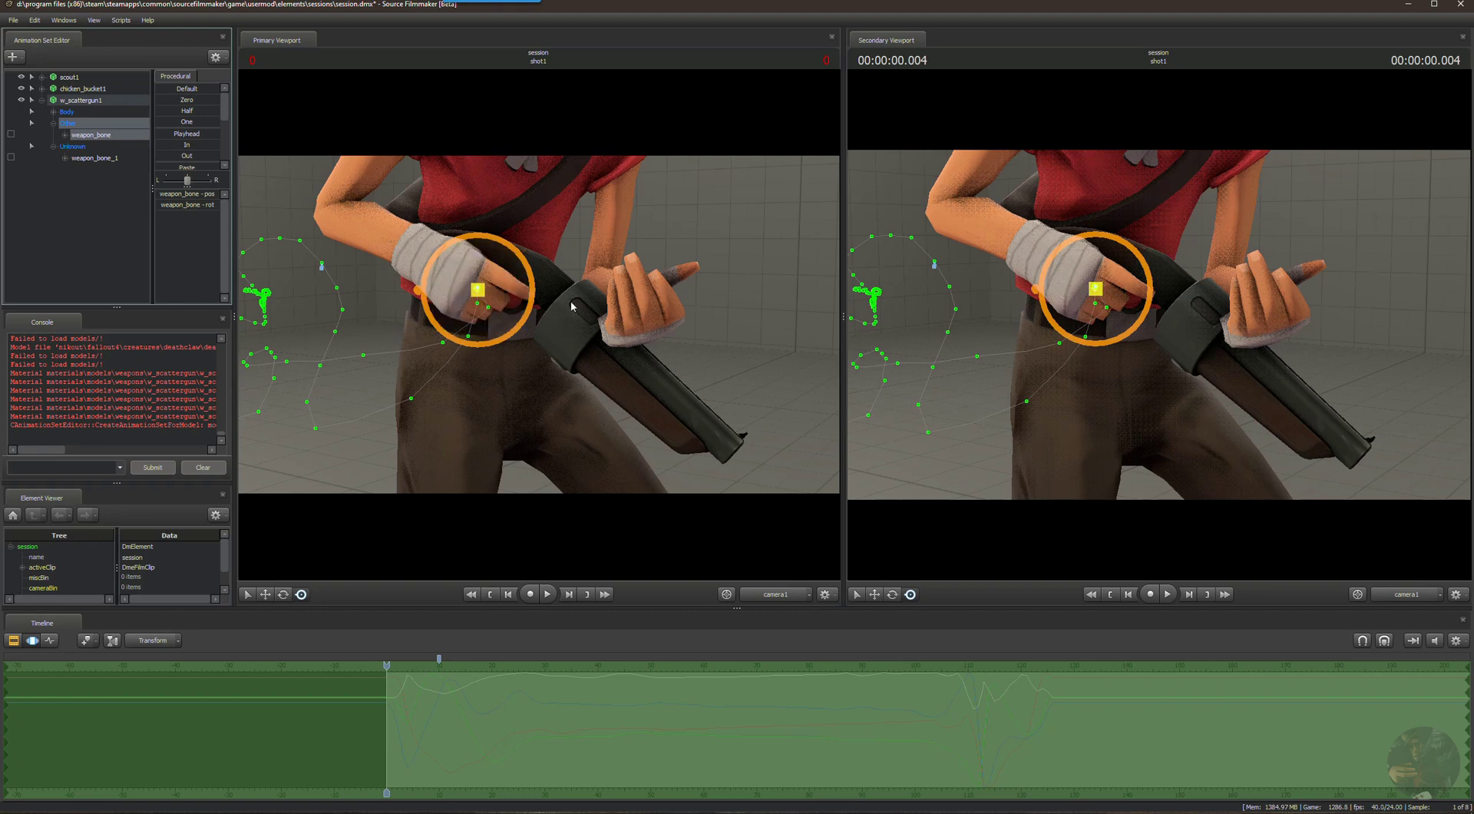
pyautogui.click(265, 594)
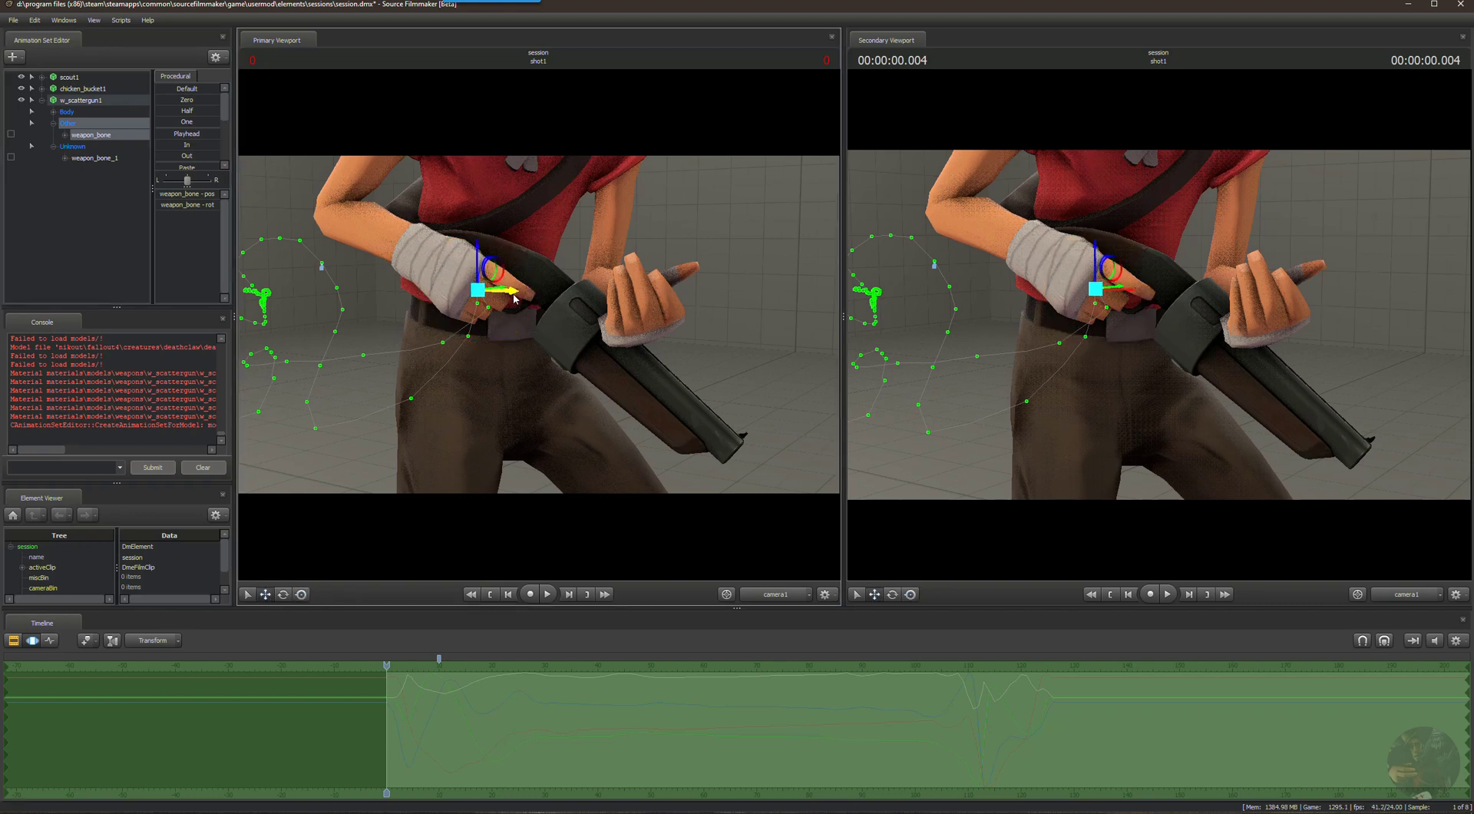
pyautogui.moveTo(515, 298); pyautogui.dragTo(533, 320)
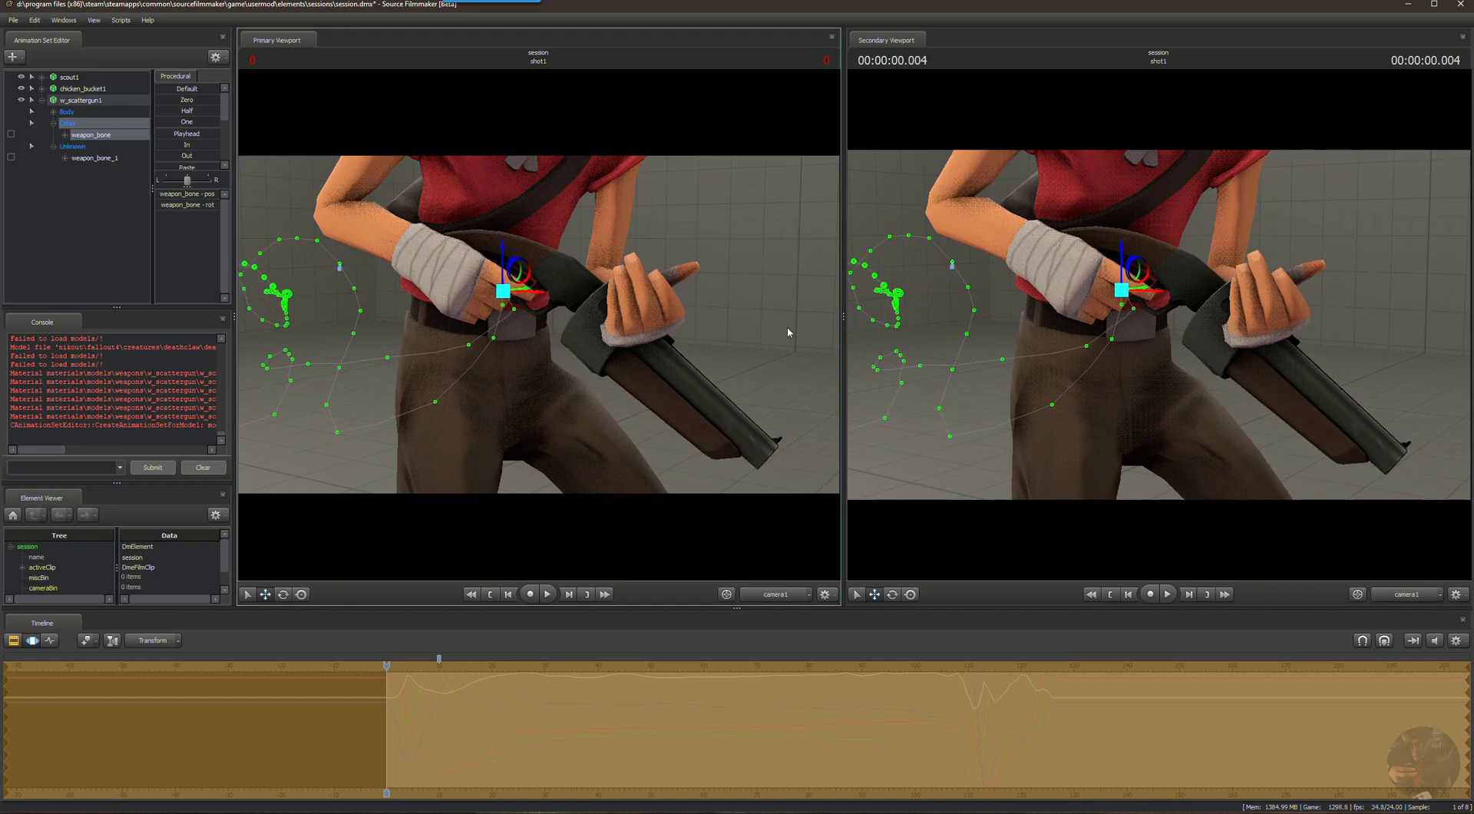
# Show the Work Camera in the secondary viewport and rotate the scattergun's weapon_bone until the barrels point forward through the front hand.
pyautogui.keyDown('alt'); pyautogui.moveTo(1271, 299); pyautogui.dragTo(1326, 511); pyautogui.keyUp('alt')
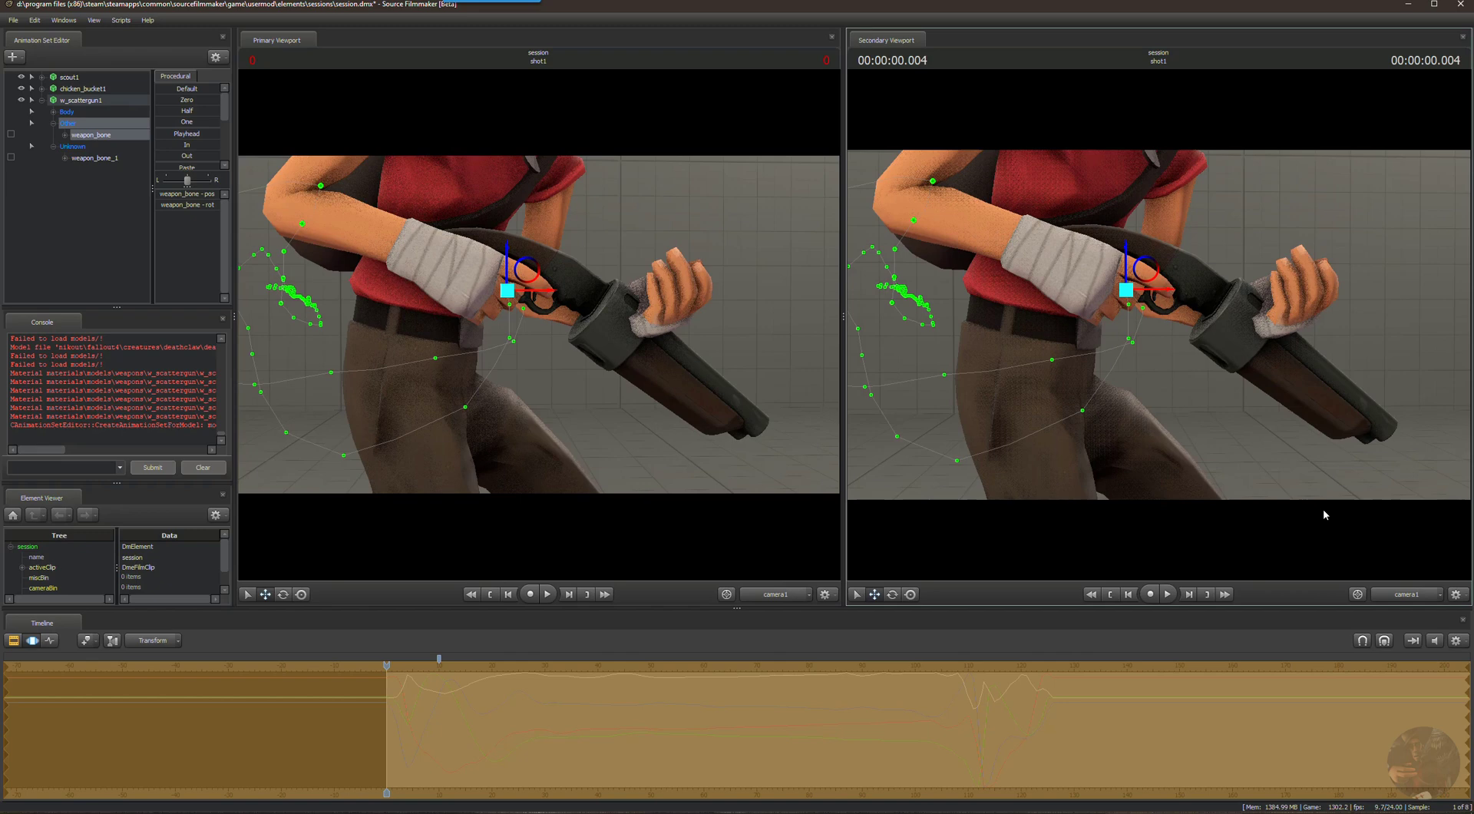
pyautogui.keyDown('ctrl'); pyautogui.click(1411, 596); pyautogui.keyUp('ctrl')
pyautogui.keyDown('alt'); pyautogui.moveTo(1298, 342); pyautogui.dragTo(1271, 363); pyautogui.keyUp('alt')
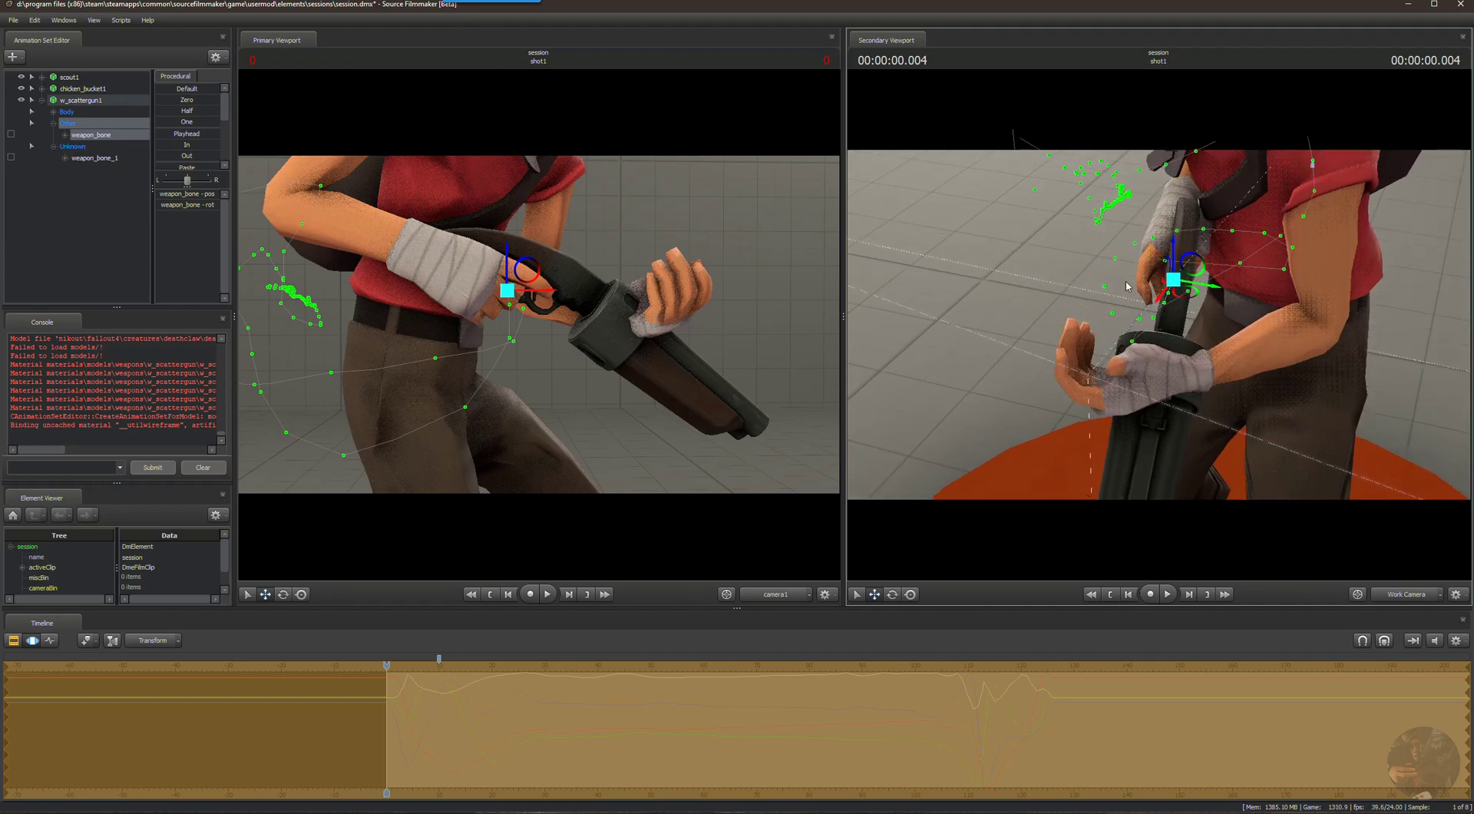
pyautogui.click(283, 593)
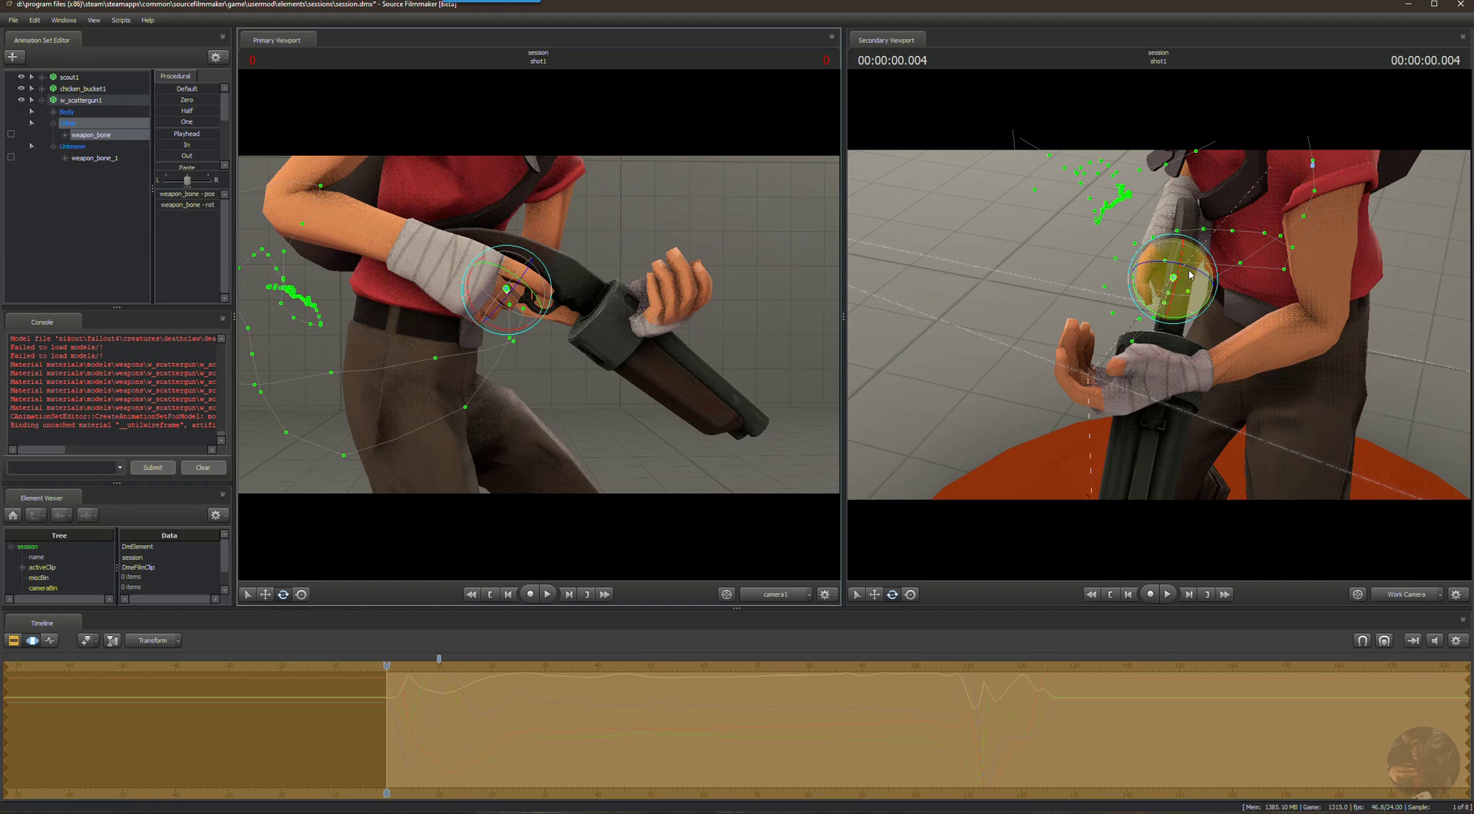
pyautogui.moveTo(1194, 270); pyautogui.dragTo(1171, 272)
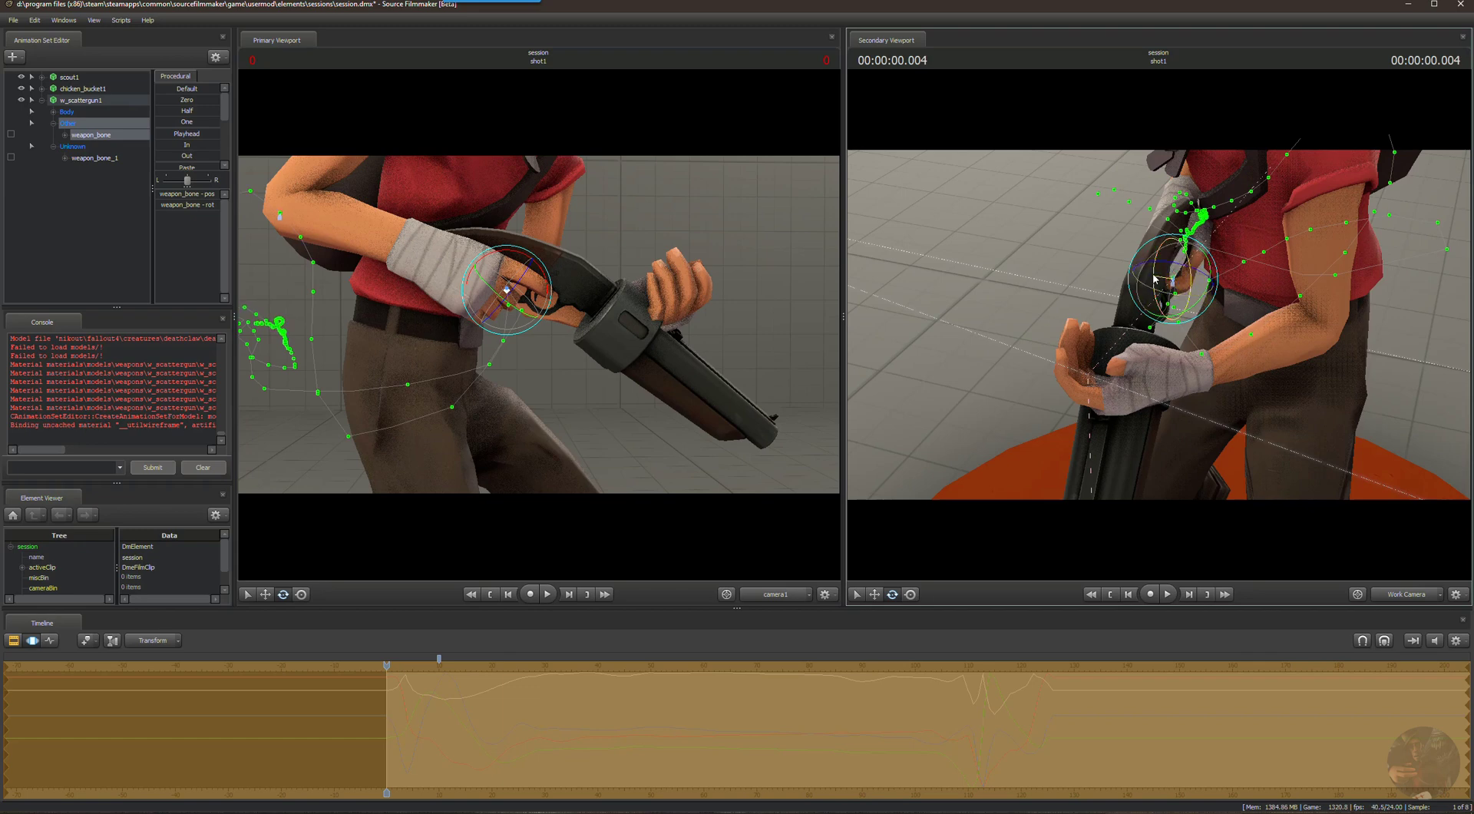
pyautogui.moveTo(1155, 279); pyautogui.dragTo(1157, 258)
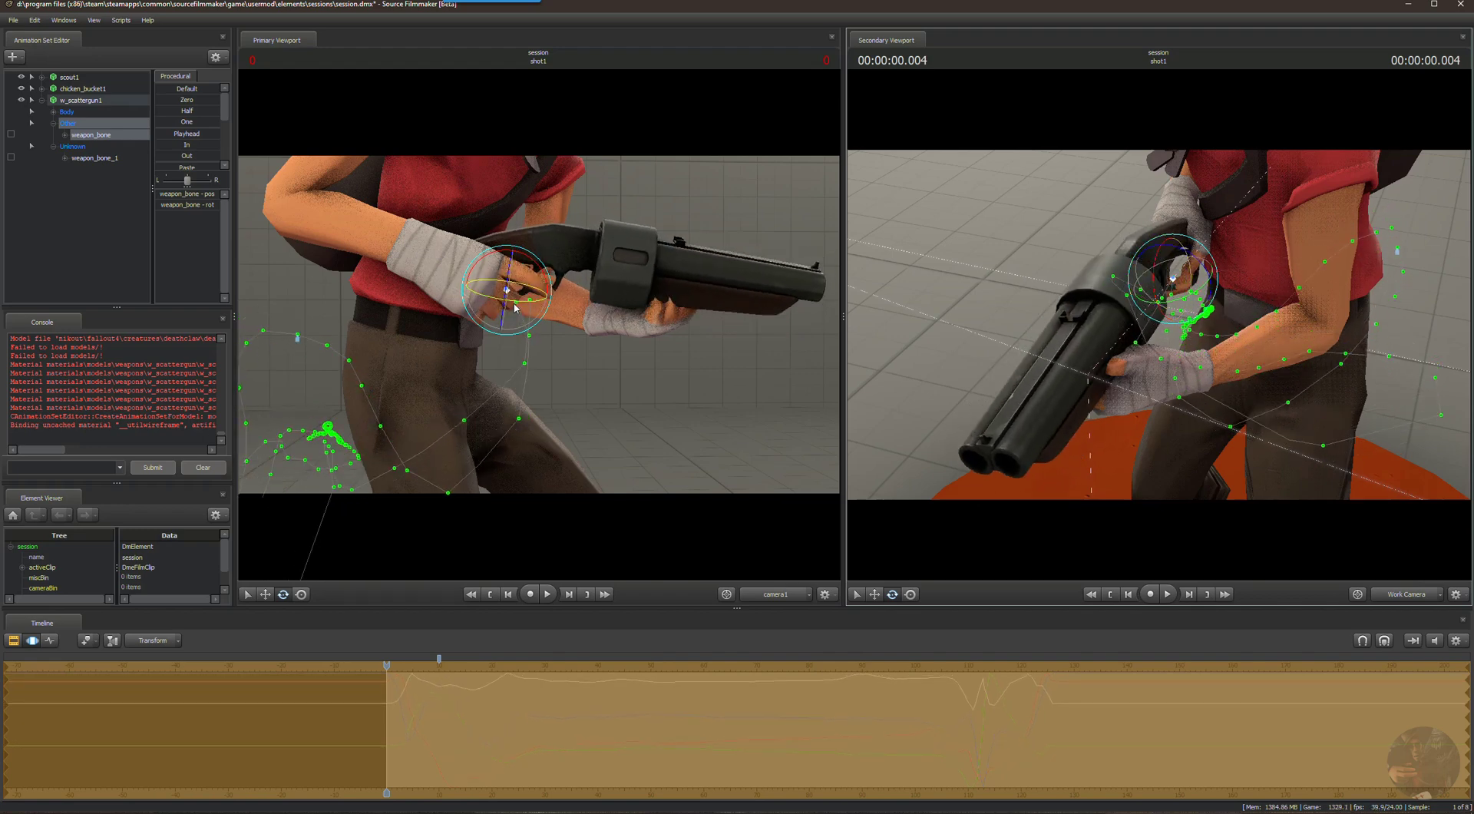
pyautogui.moveTo(514, 305); pyautogui.dragTo(521, 306)
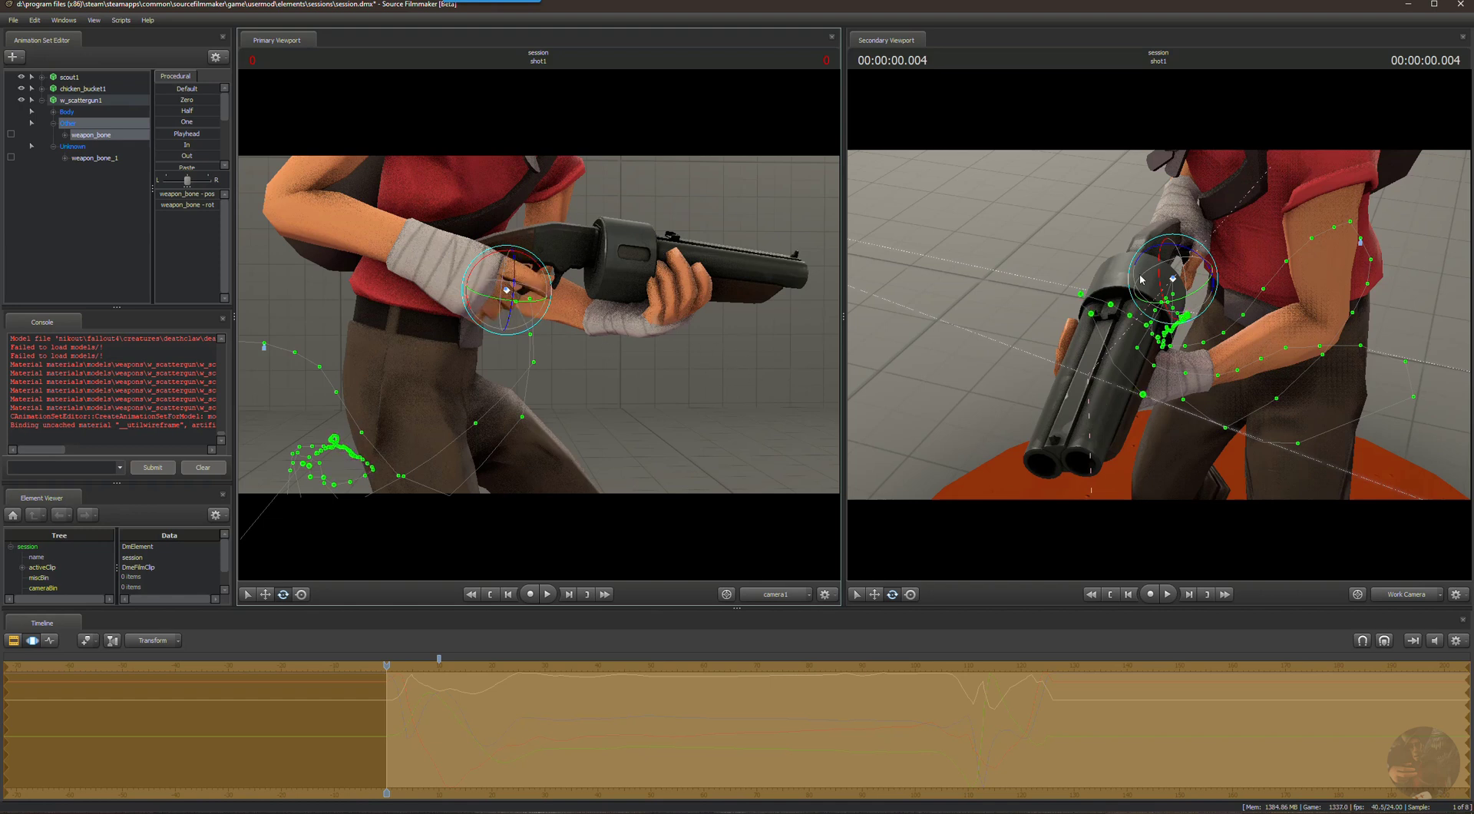
pyautogui.moveTo(1182, 249); pyautogui.dragTo(1137, 372)
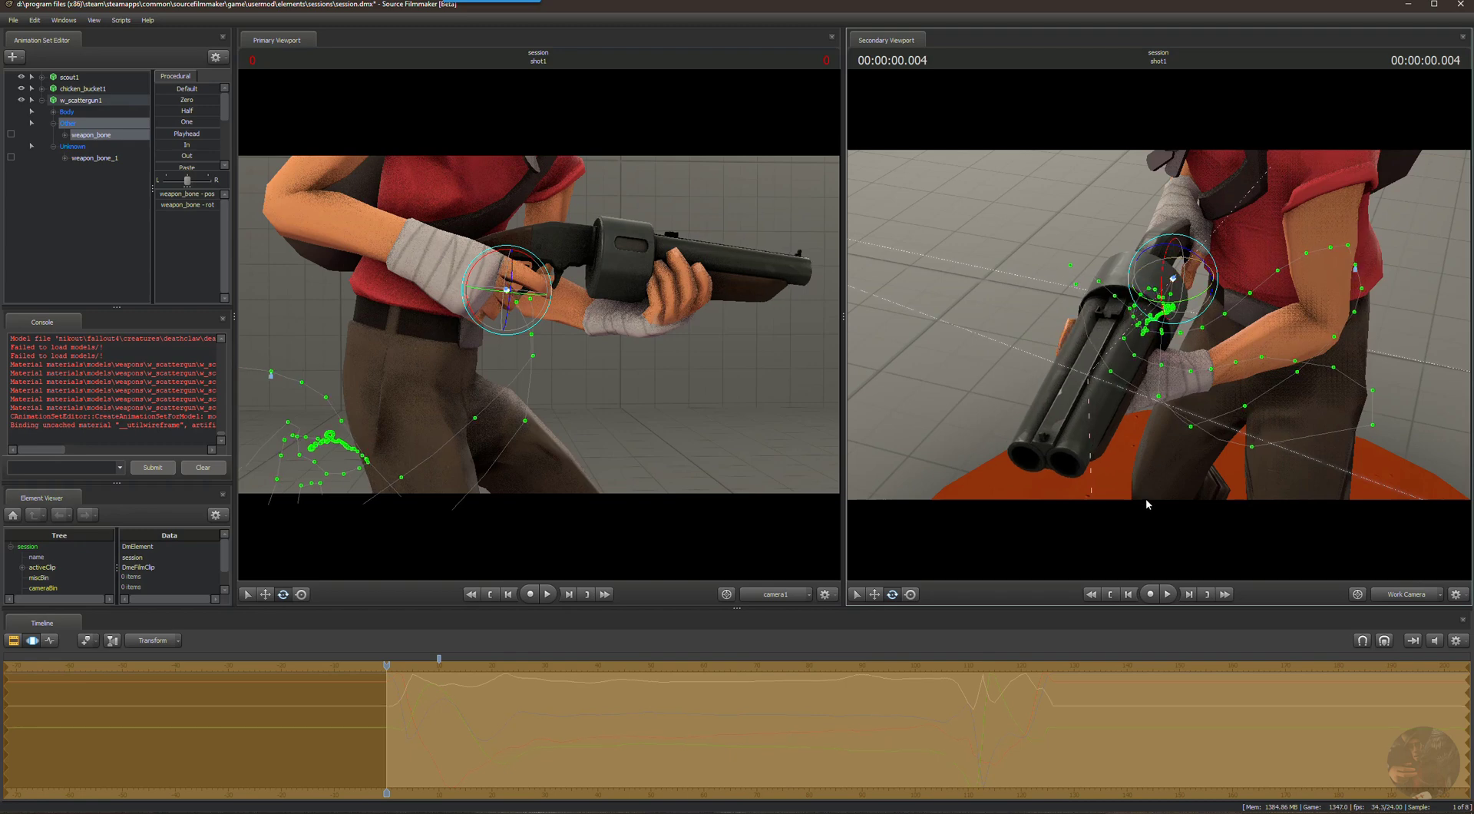
# Move weapon_bone slightly forward and down to seat the scattergun's grip in the Scout's rear hand.
pyautogui.keyDown('alt'); pyautogui.moveTo(1146, 499); pyautogui.dragTo(1156, 328); pyautogui.keyUp('alt')
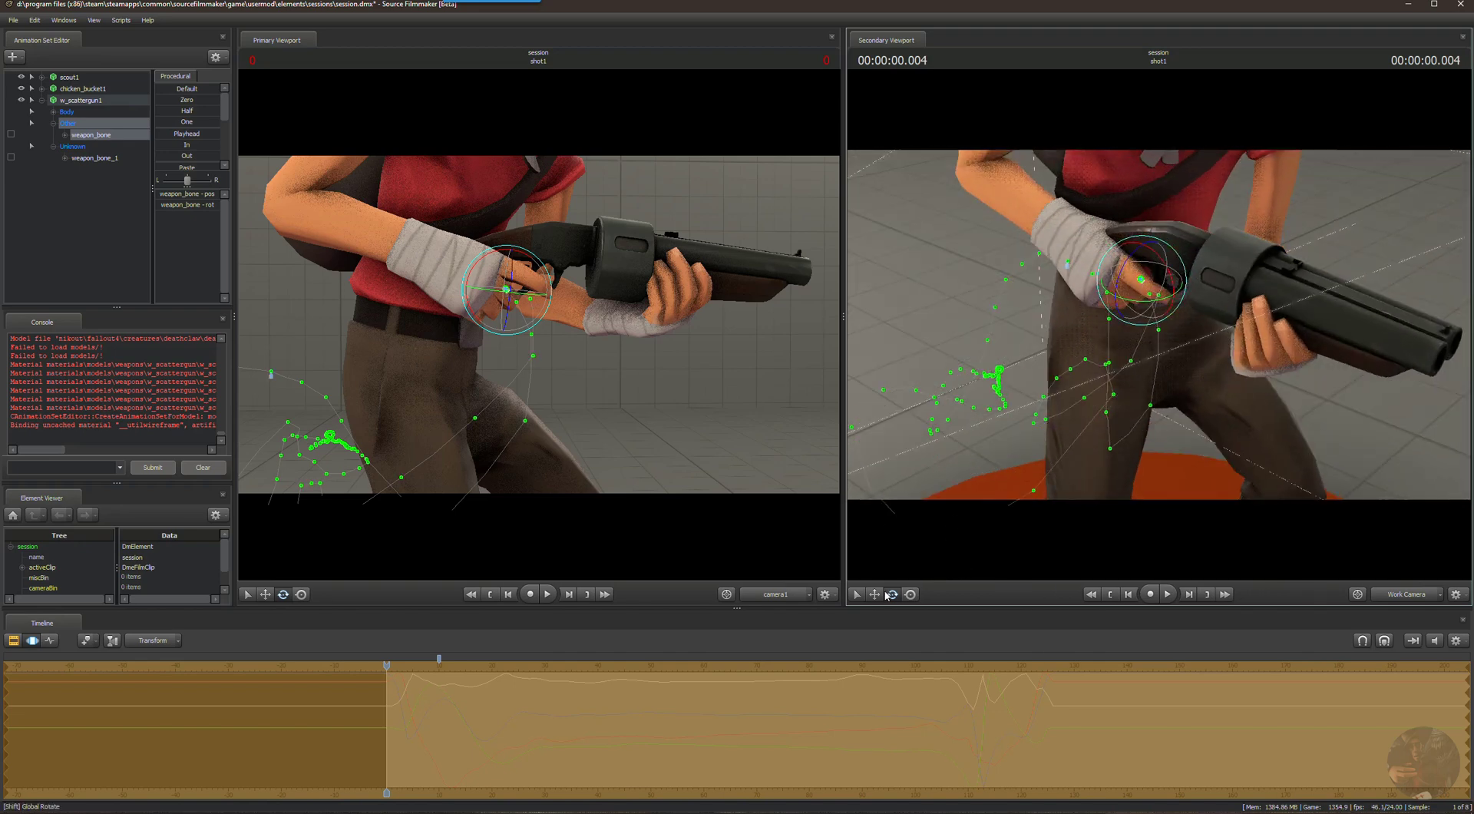
pyautogui.press('w')
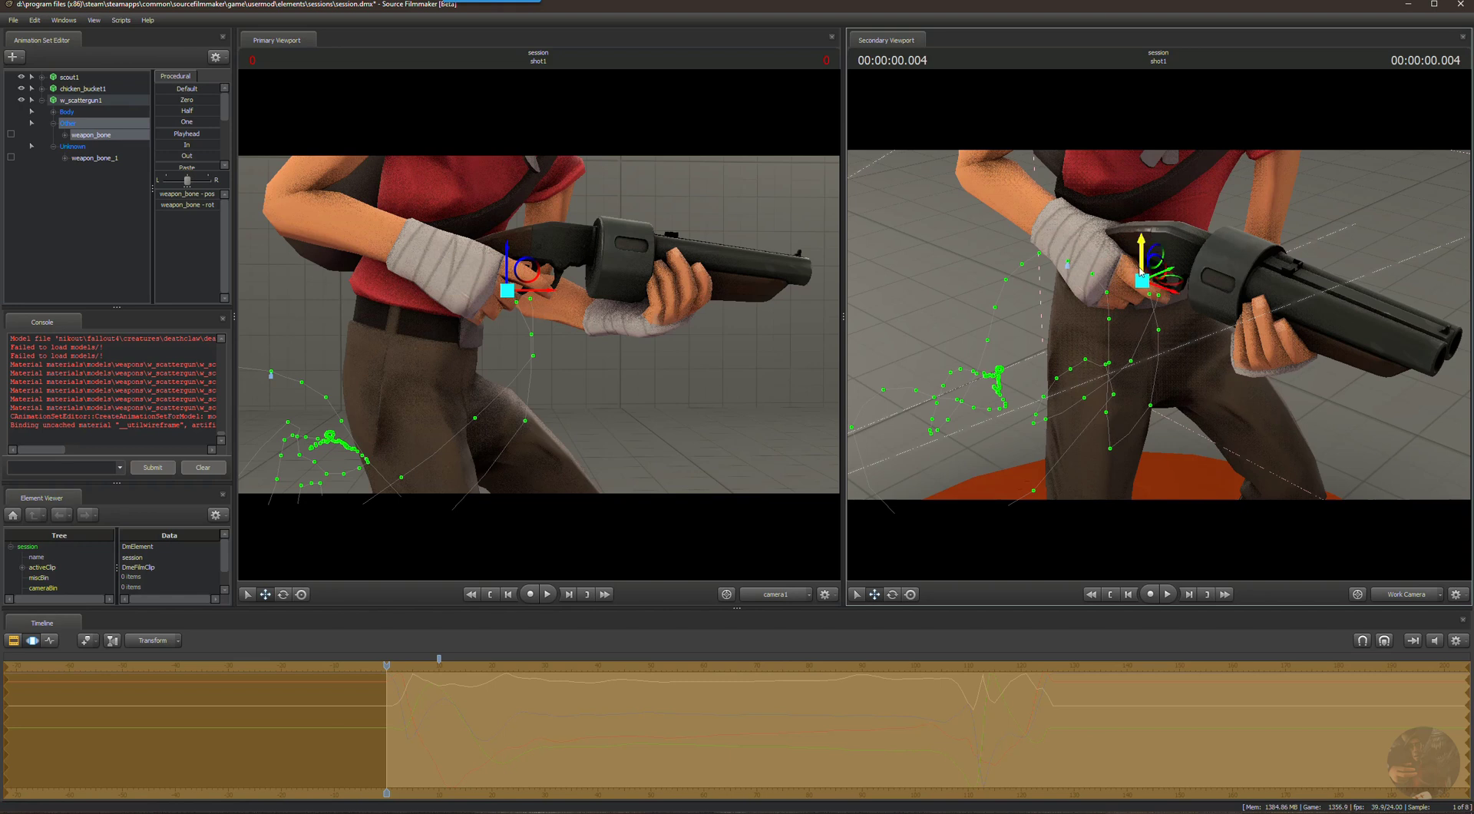
pyautogui.moveTo(1169, 289)
pyautogui.mouseDown()
pyautogui.moveTo(1181, 313)
pyautogui.moveTo(1168, 298)
pyautogui.mouseUp()
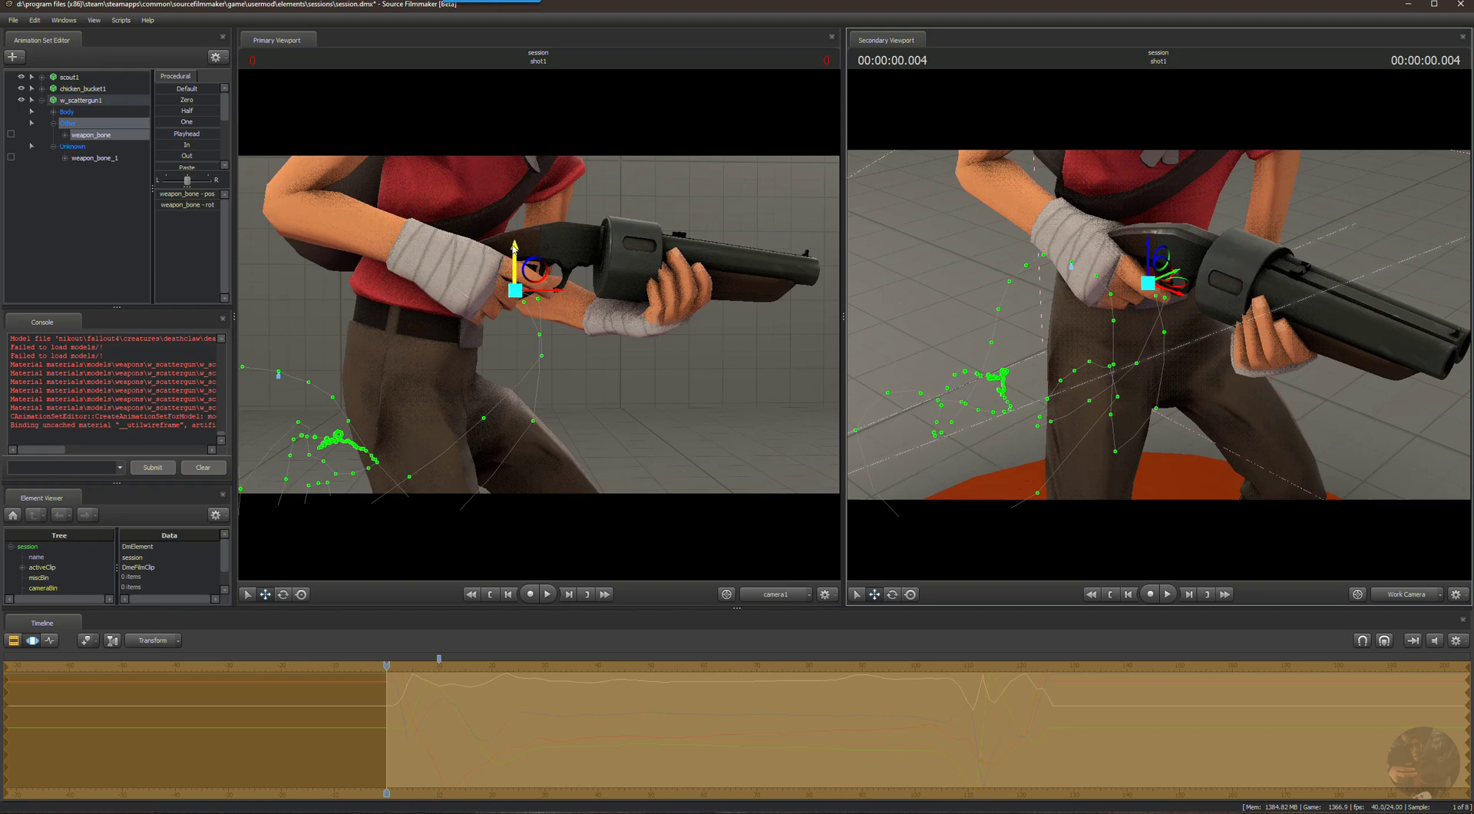
pyautogui.moveTo(515, 247); pyautogui.dragTo(517, 257)
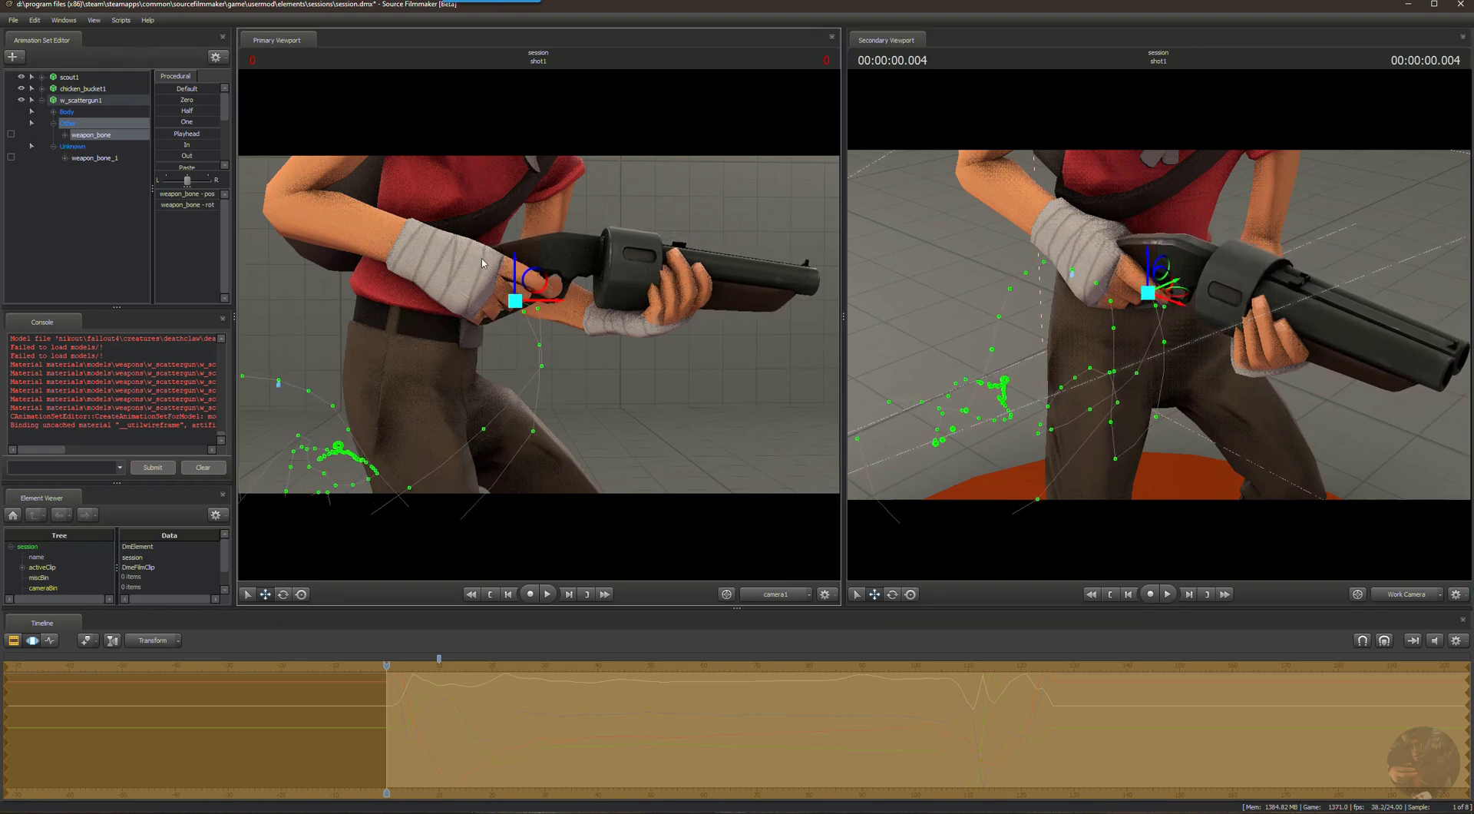
# Rotate weapon_bone slightly to level the scattergun's barrels and line them up with the supporting hand.
pyautogui.click(284, 594)
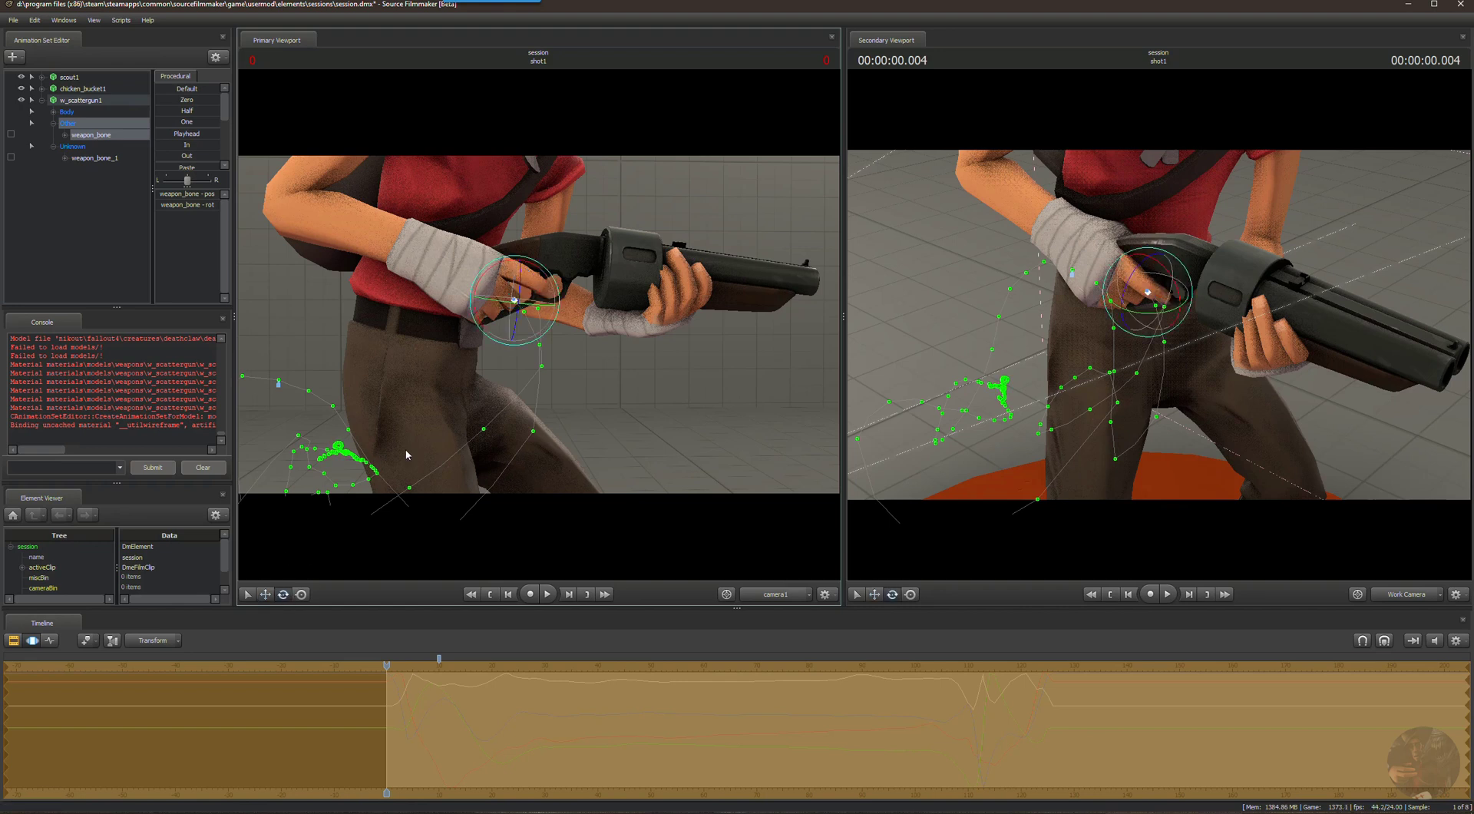
pyautogui.moveTo(473, 297); pyautogui.dragTo(475, 301)
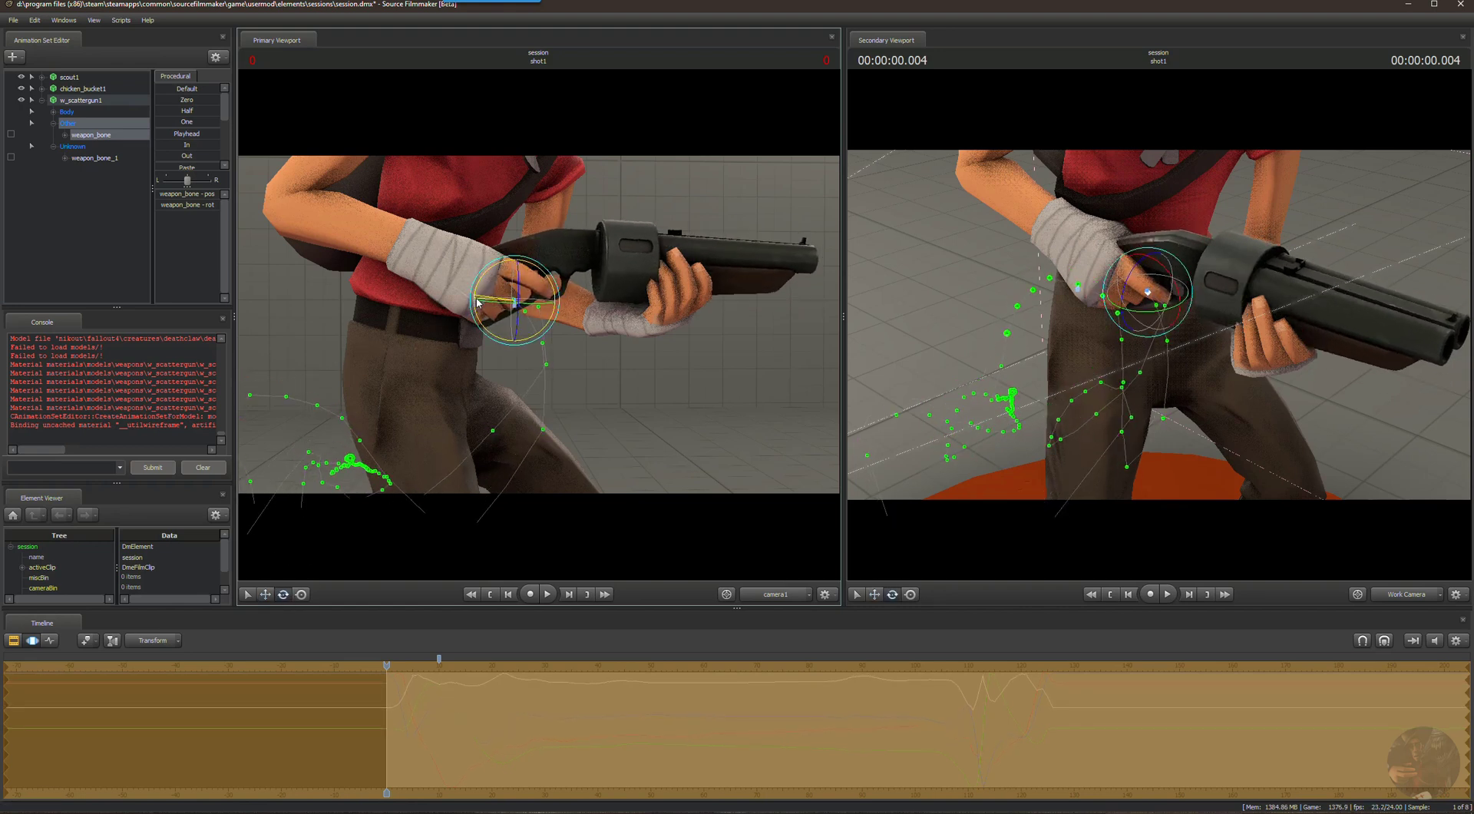
pyautogui.moveTo(998, 345); pyautogui.dragTo(879, 322)
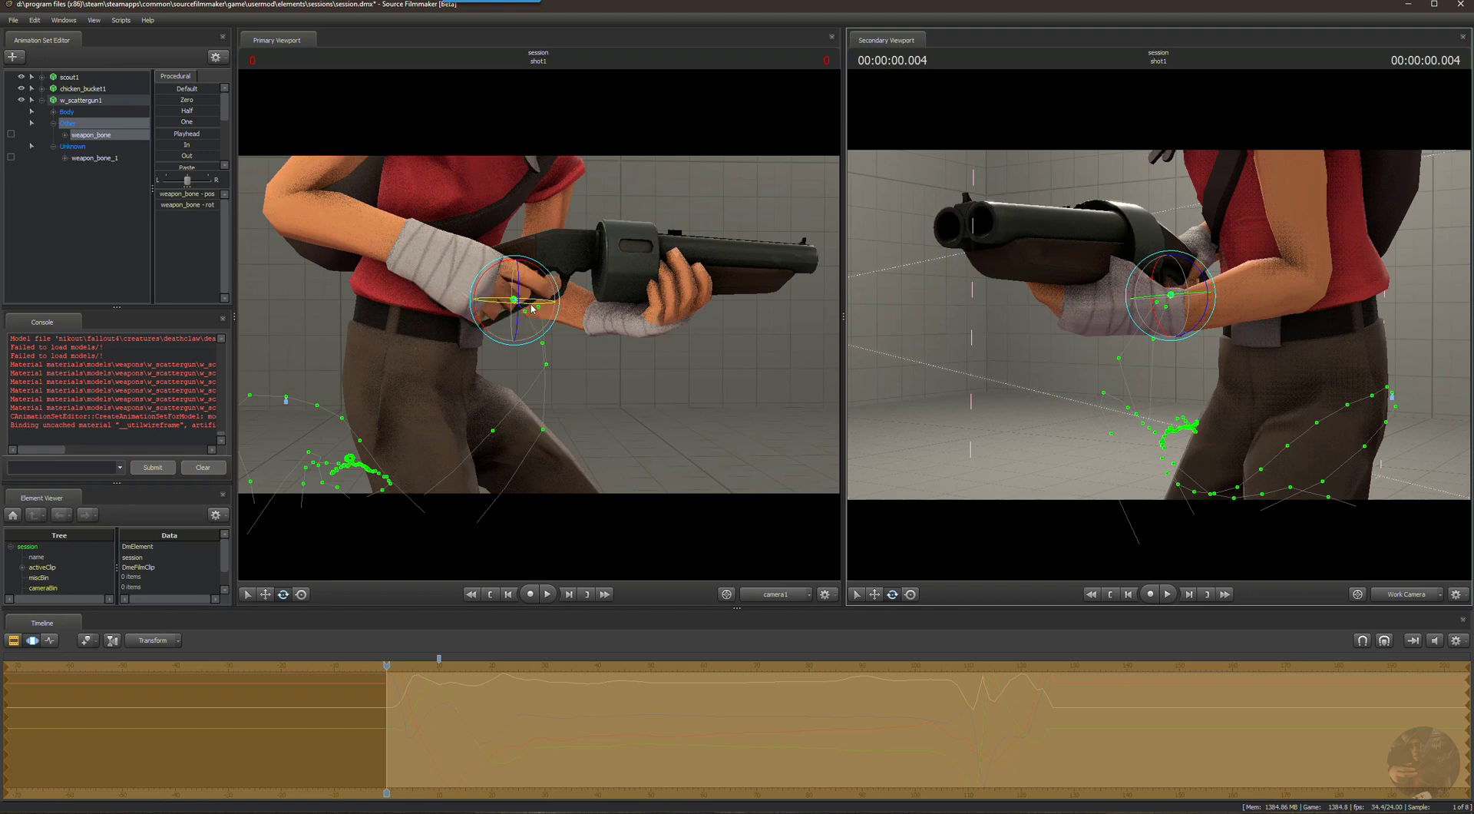
pyautogui.moveTo(531, 305); pyautogui.dragTo(530, 308)
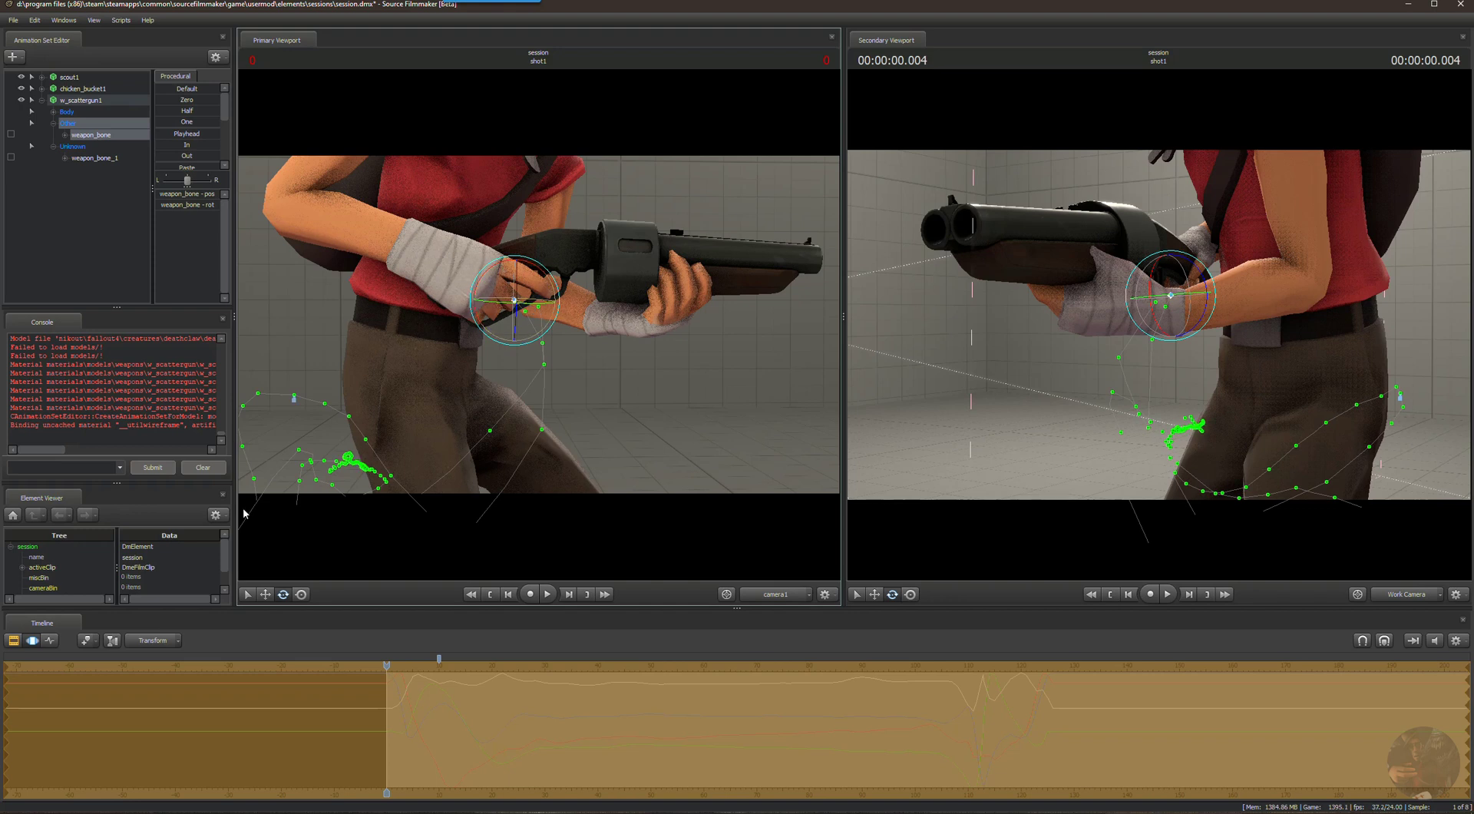
# Shift weapon_bone slightly down, backward and sideways to fit the scattergun between both hands.
pyautogui.click(266, 594)
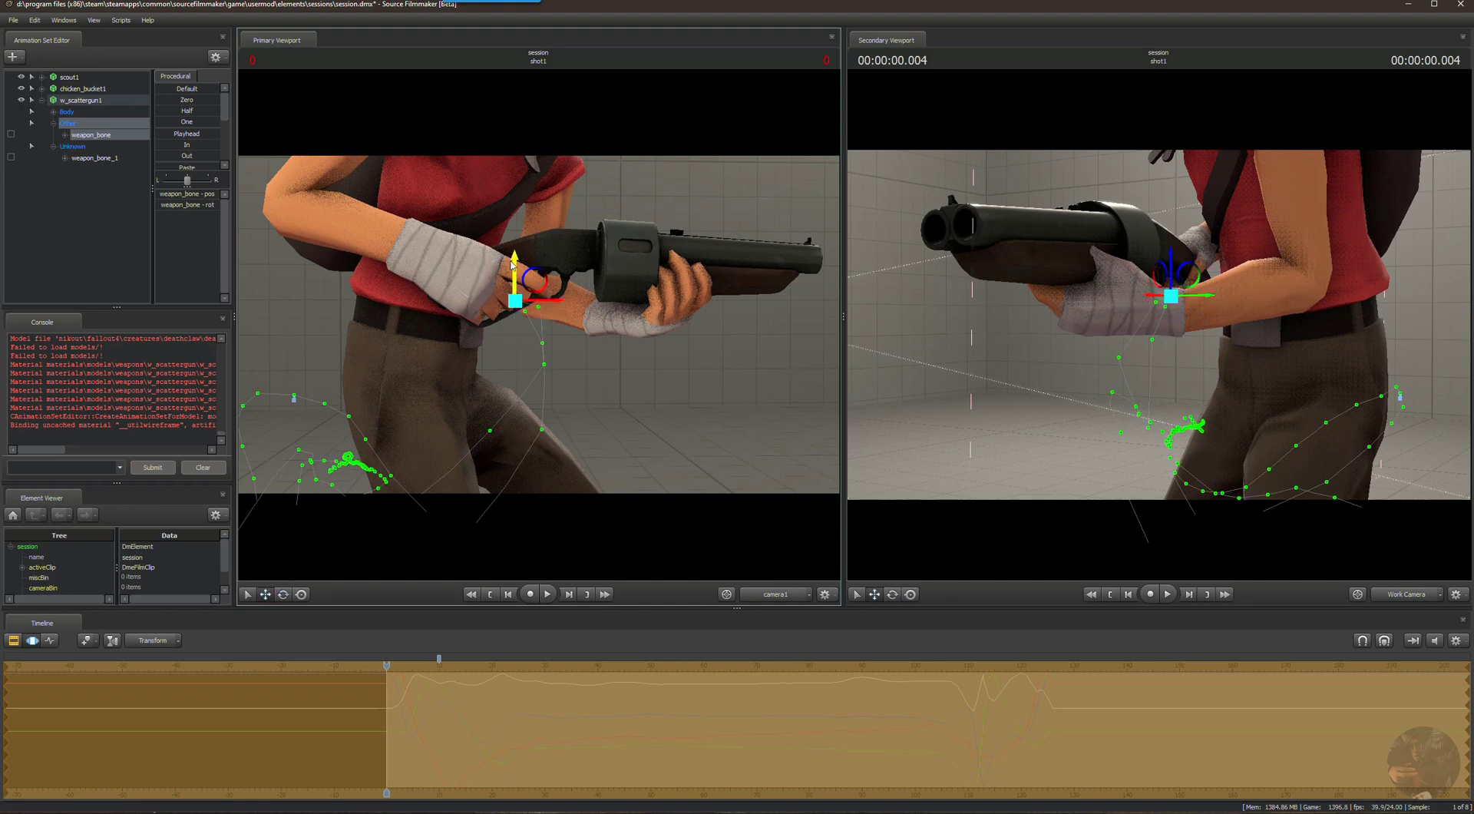
pyautogui.moveTo(514, 265); pyautogui.dragTo(557, 309)
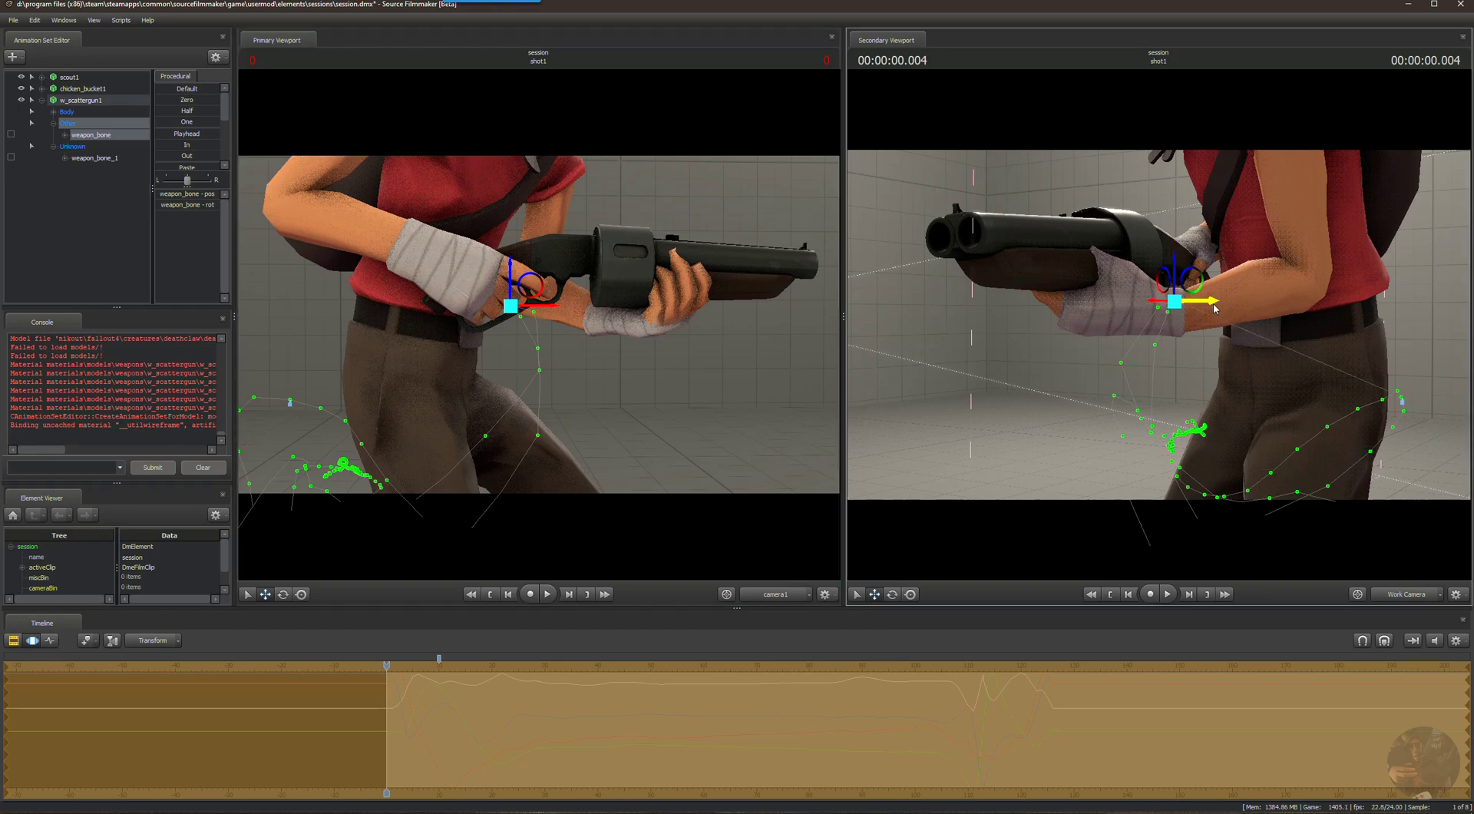
pyautogui.moveTo(1215, 308); pyautogui.dragTo(1216, 315)
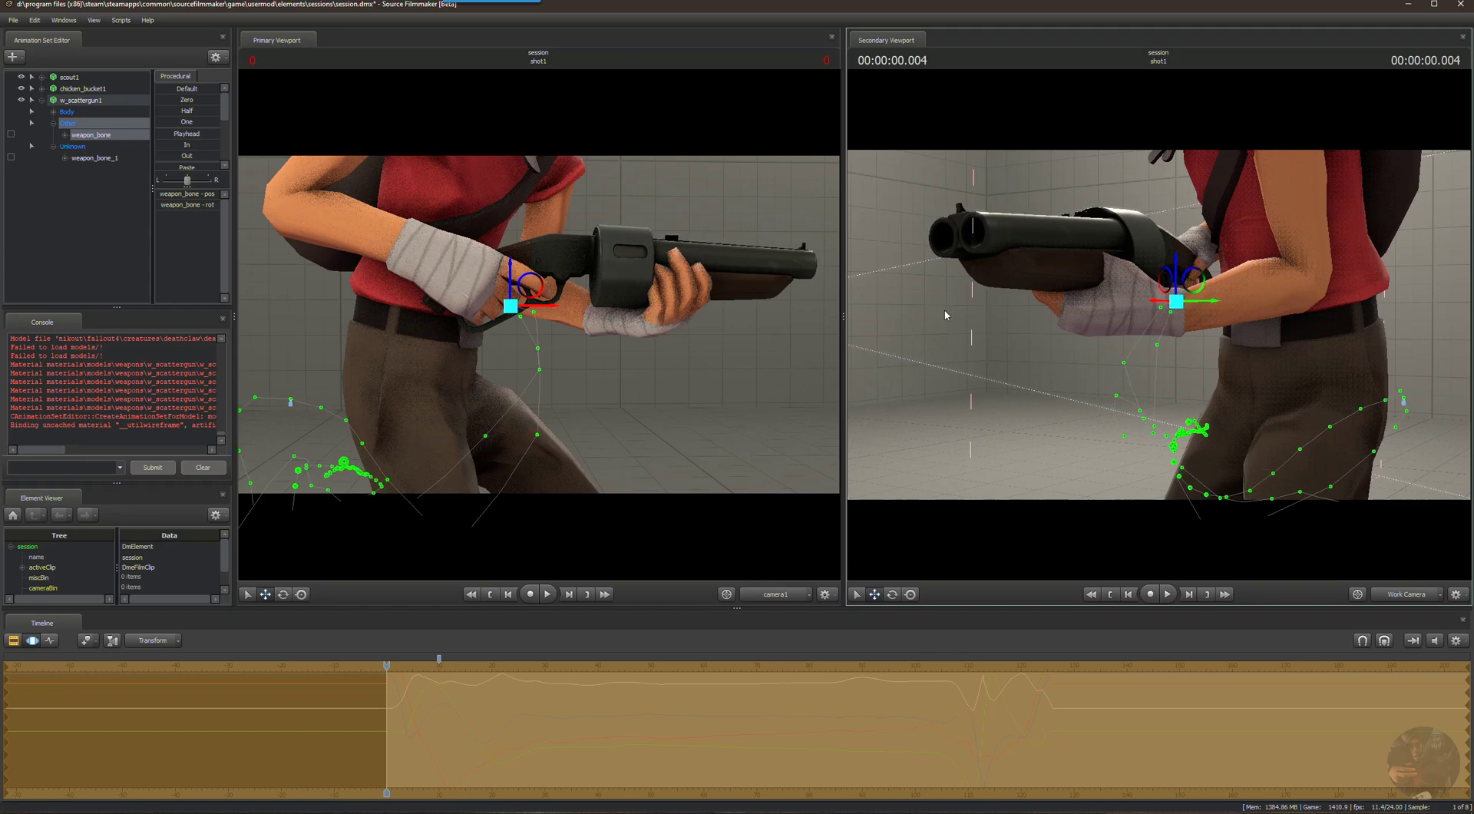
# Fine-tune weapon_bone's rotation against a front view of the barrels, and nudge its position along the barrel direction.
pyautogui.keyDown('alt'); pyautogui.moveTo(981, 279); pyautogui.dragTo(1238, 312); pyautogui.keyUp('alt')
pyautogui.keyDown('alt'); pyautogui.moveTo(1138, 347); pyautogui.dragTo(1150, 364); pyautogui.keyUp('alt')
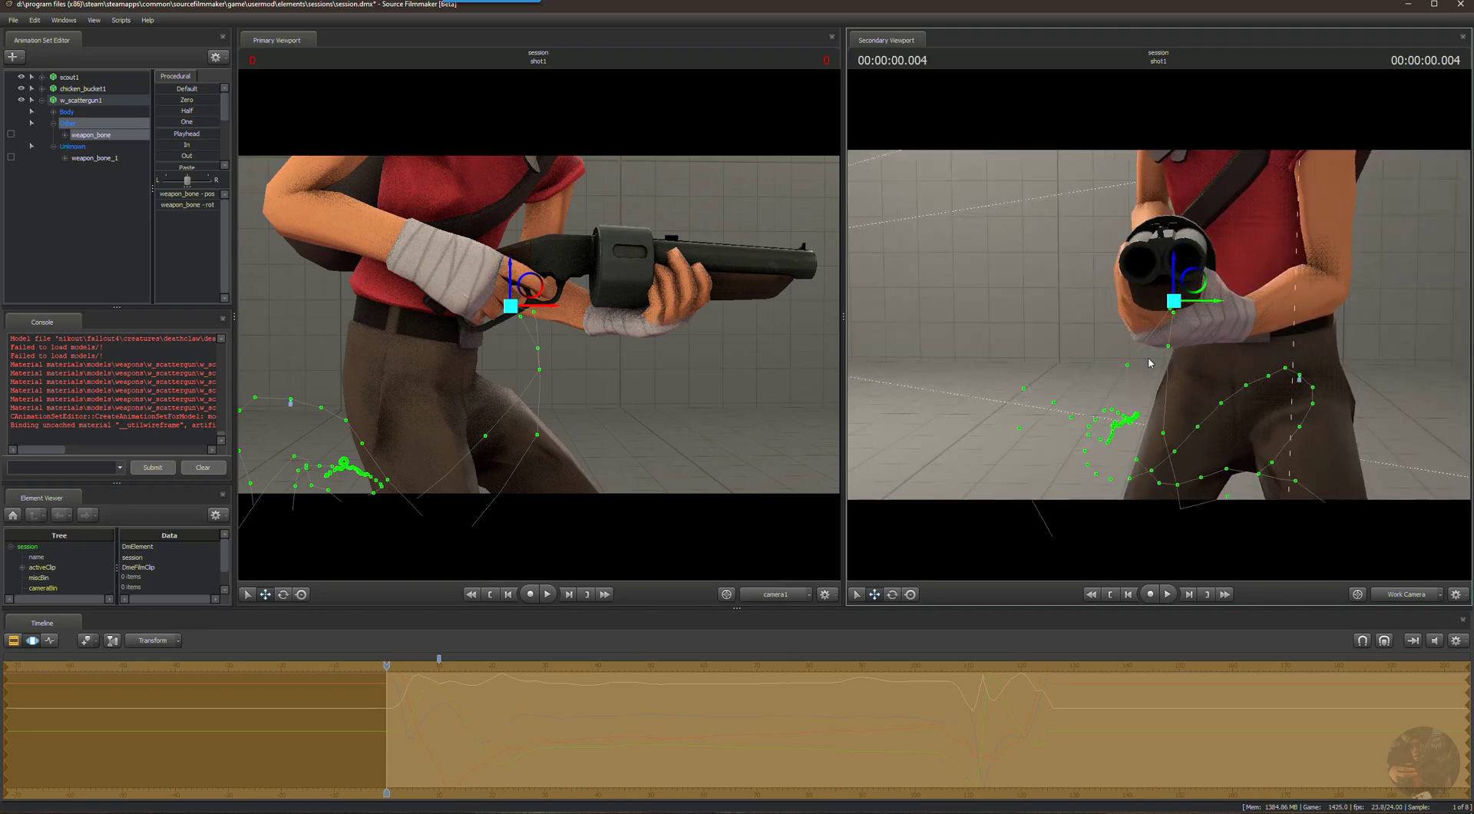
pyautogui.click(892, 593)
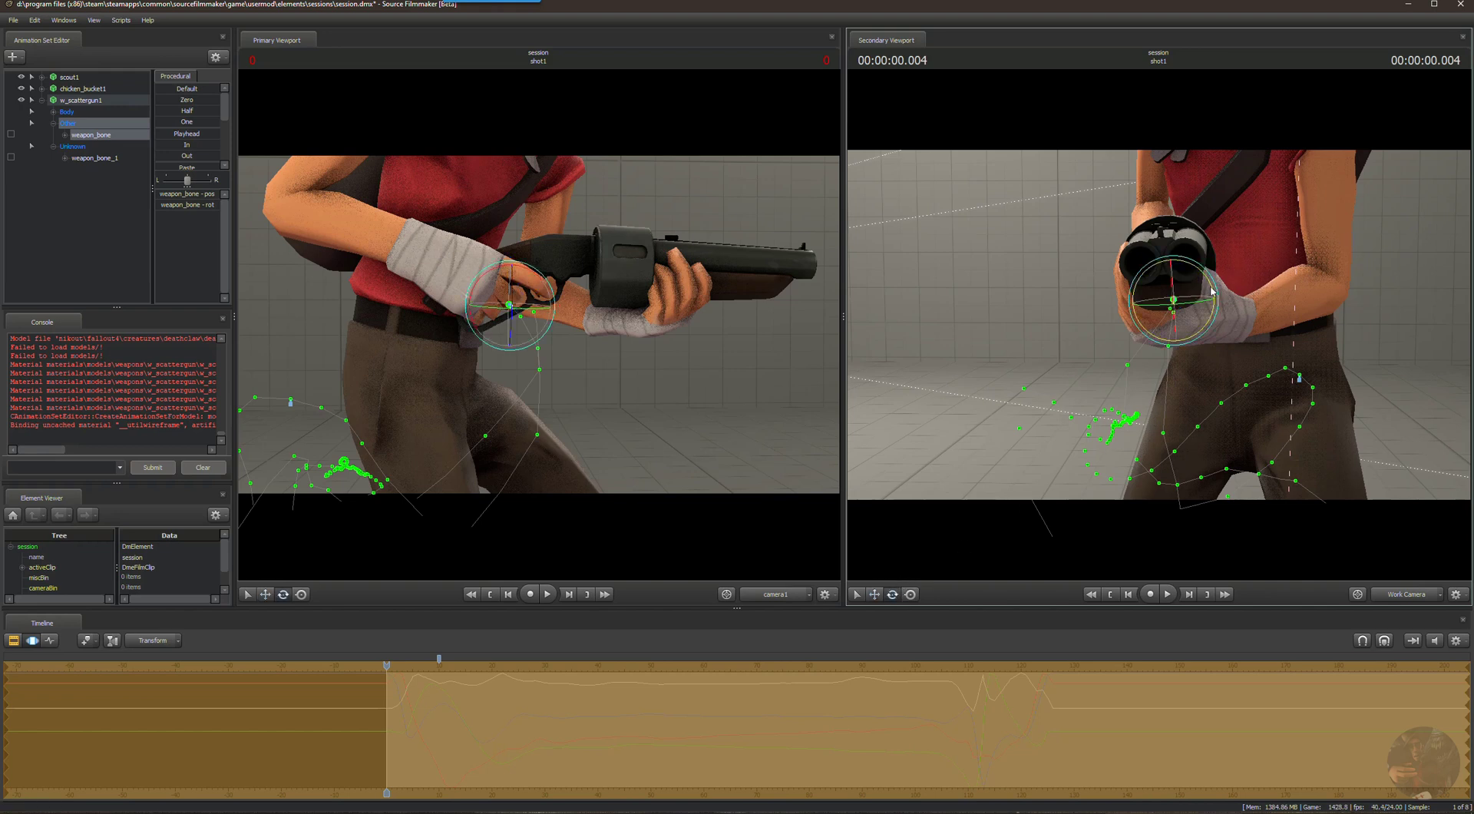
pyautogui.moveTo(1212, 290); pyautogui.dragTo(1187, 318)
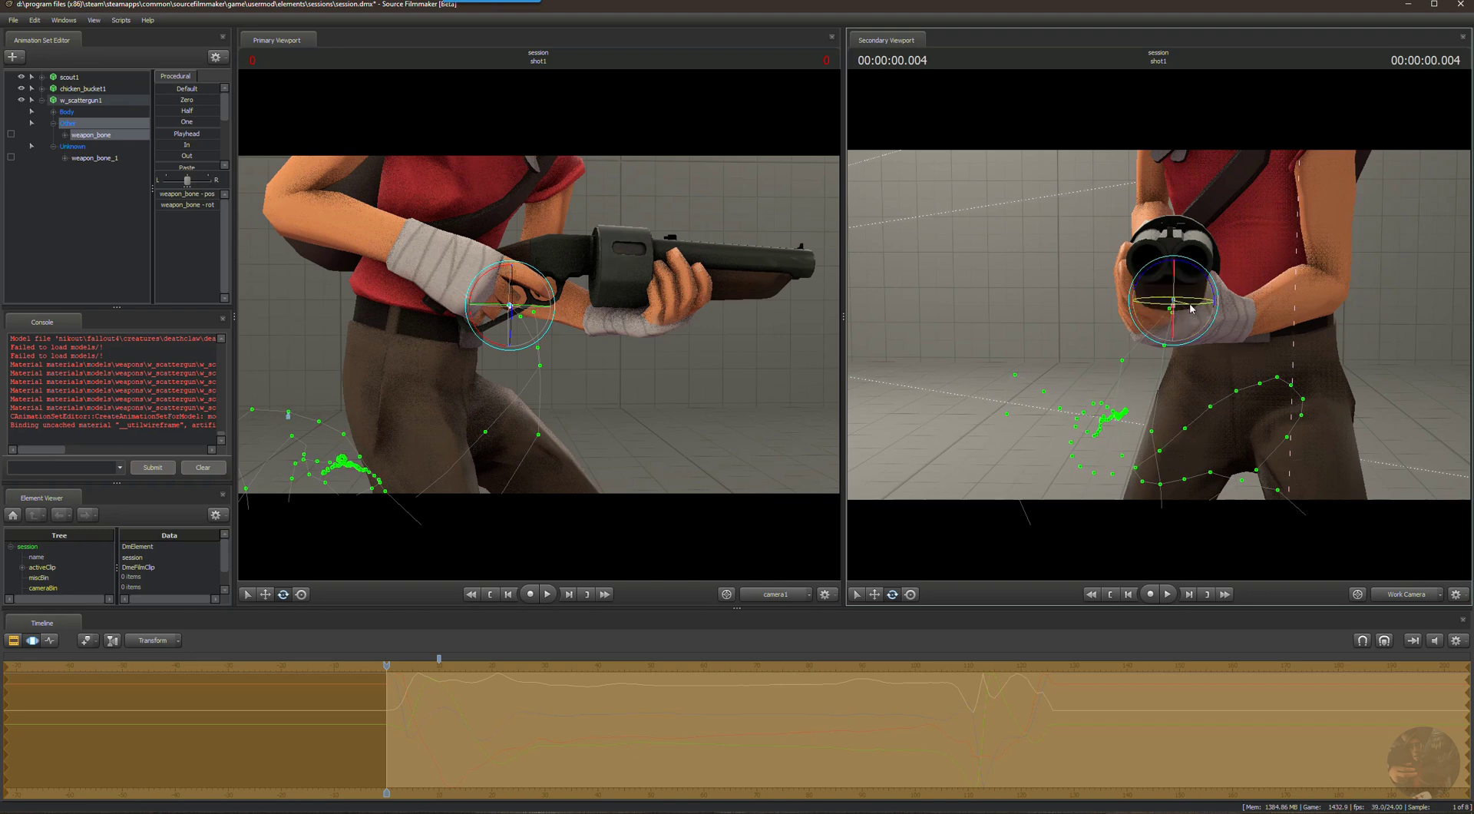
pyautogui.moveTo(1190, 304); pyautogui.dragTo(1190, 307)
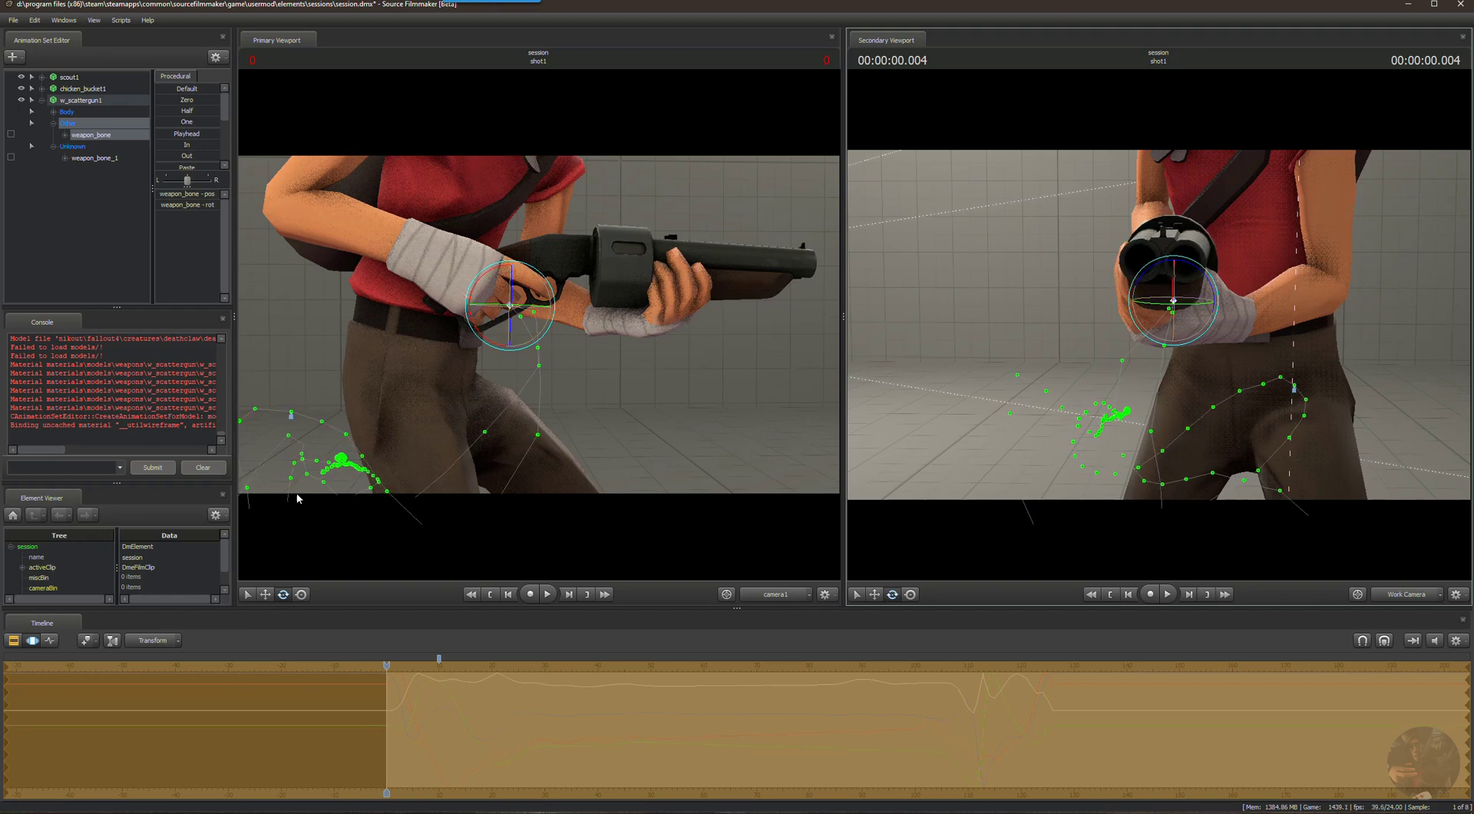
pyautogui.click(265, 594)
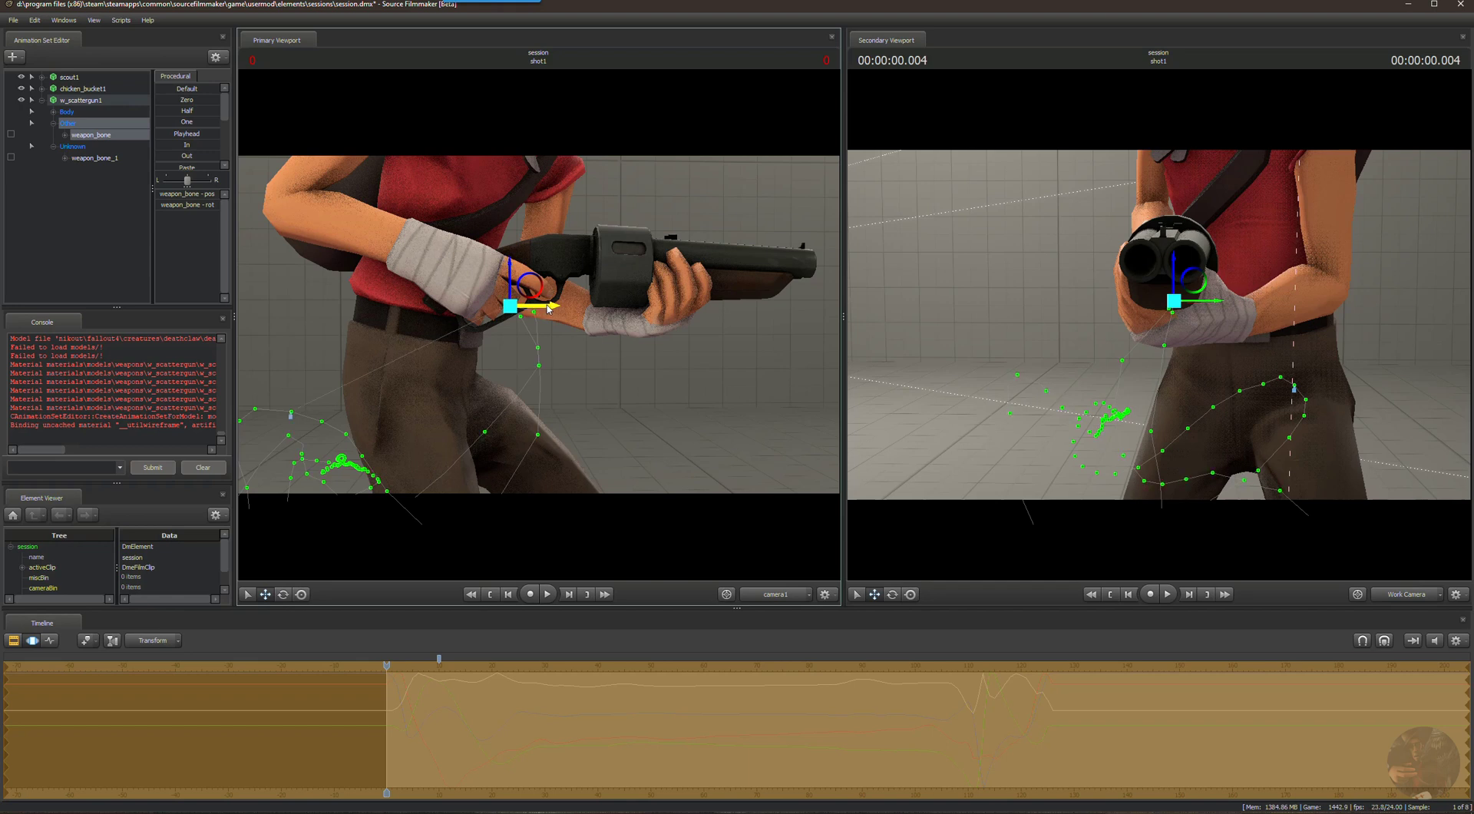
pyautogui.moveTo(549, 309); pyautogui.dragTo(549, 309)
# Examine the scattergun's fit in the Scout's hands from several angles and at the start of the shot.
pyautogui.keyDown('alt'); pyautogui.moveTo(656, 396); pyautogui.dragTo(691, 450); pyautogui.keyUp('alt')
pyautogui.keyDown('alt'); pyautogui.moveTo(539, 338); pyautogui.dragTo(541, 309); pyautogui.keyUp('alt')
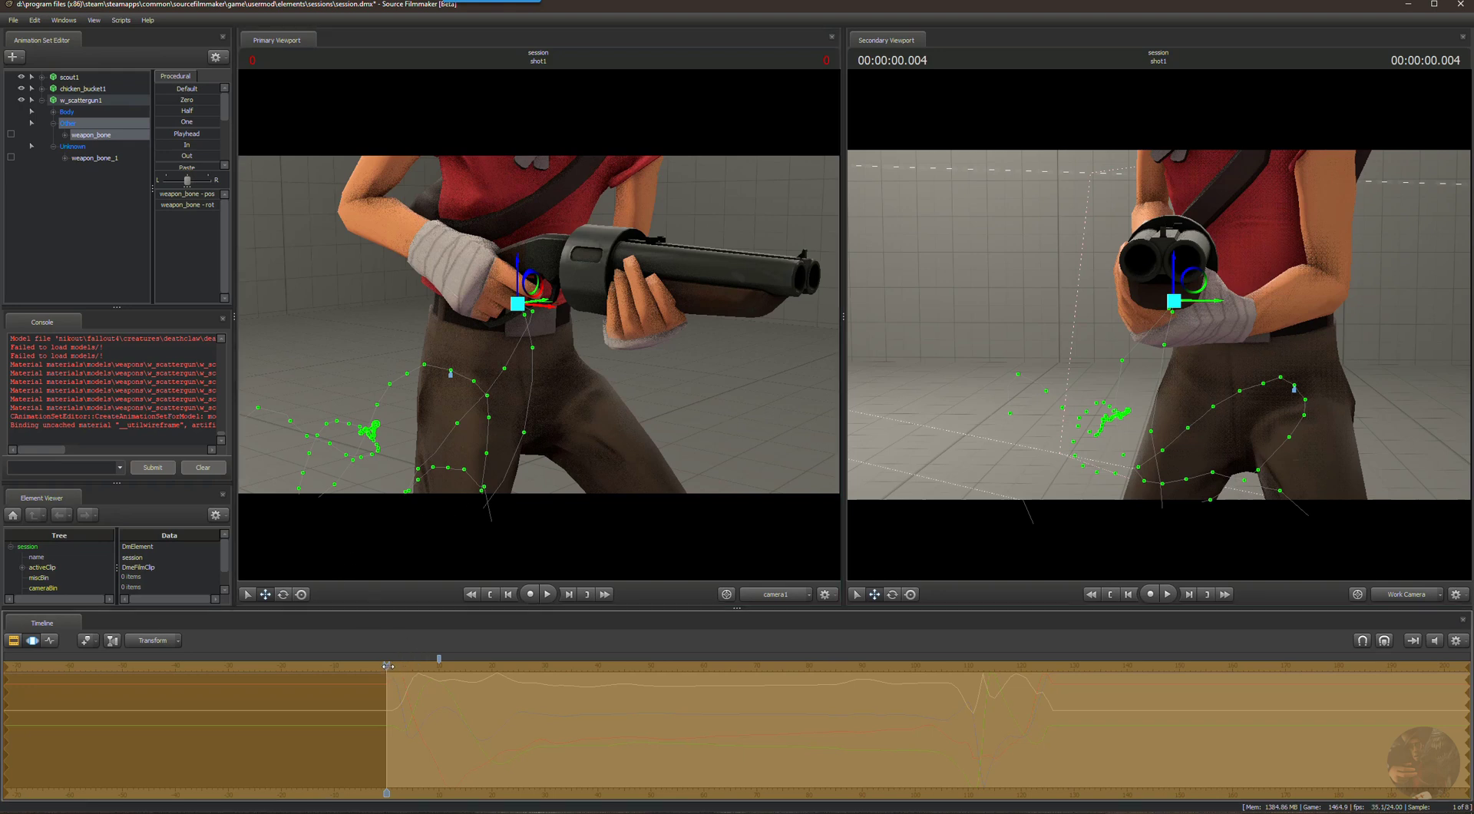
pyautogui.moveTo(389, 666)
pyautogui.mouseDown()
pyautogui.moveTo(440, 679)
pyautogui.moveTo(373, 663)
pyautogui.moveTo(401, 659)
pyautogui.moveTo(388, 652)
pyautogui.mouseUp()
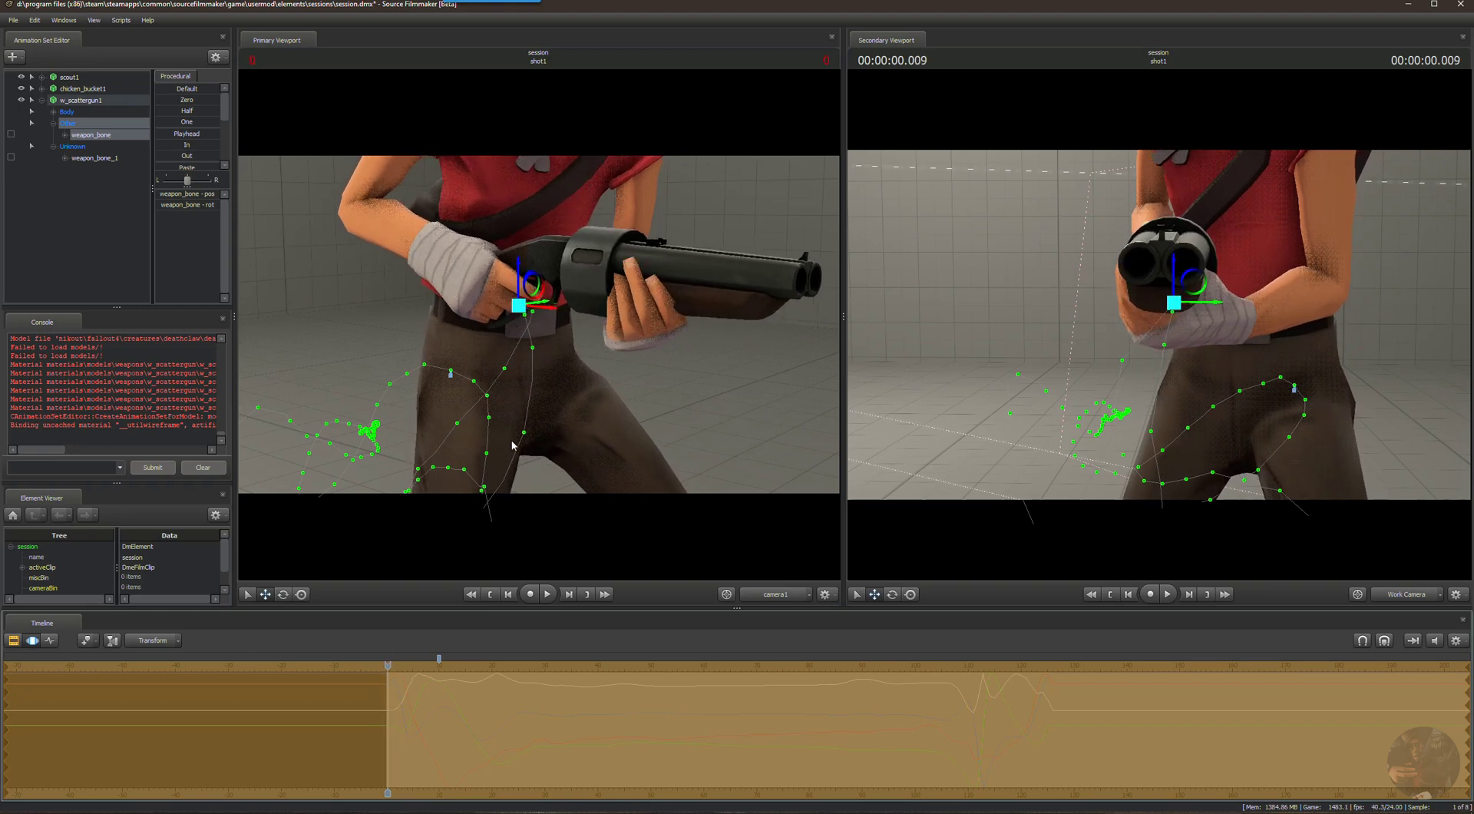
pyautogui.keyDown('alt'); pyautogui.moveTo(493, 441); pyautogui.dragTo(280, 440); pyautogui.keyUp('alt')
pyautogui.keyDown('alt'); pyautogui.moveTo(714, 353); pyautogui.dragTo(584, 352); pyautogui.keyUp('alt')
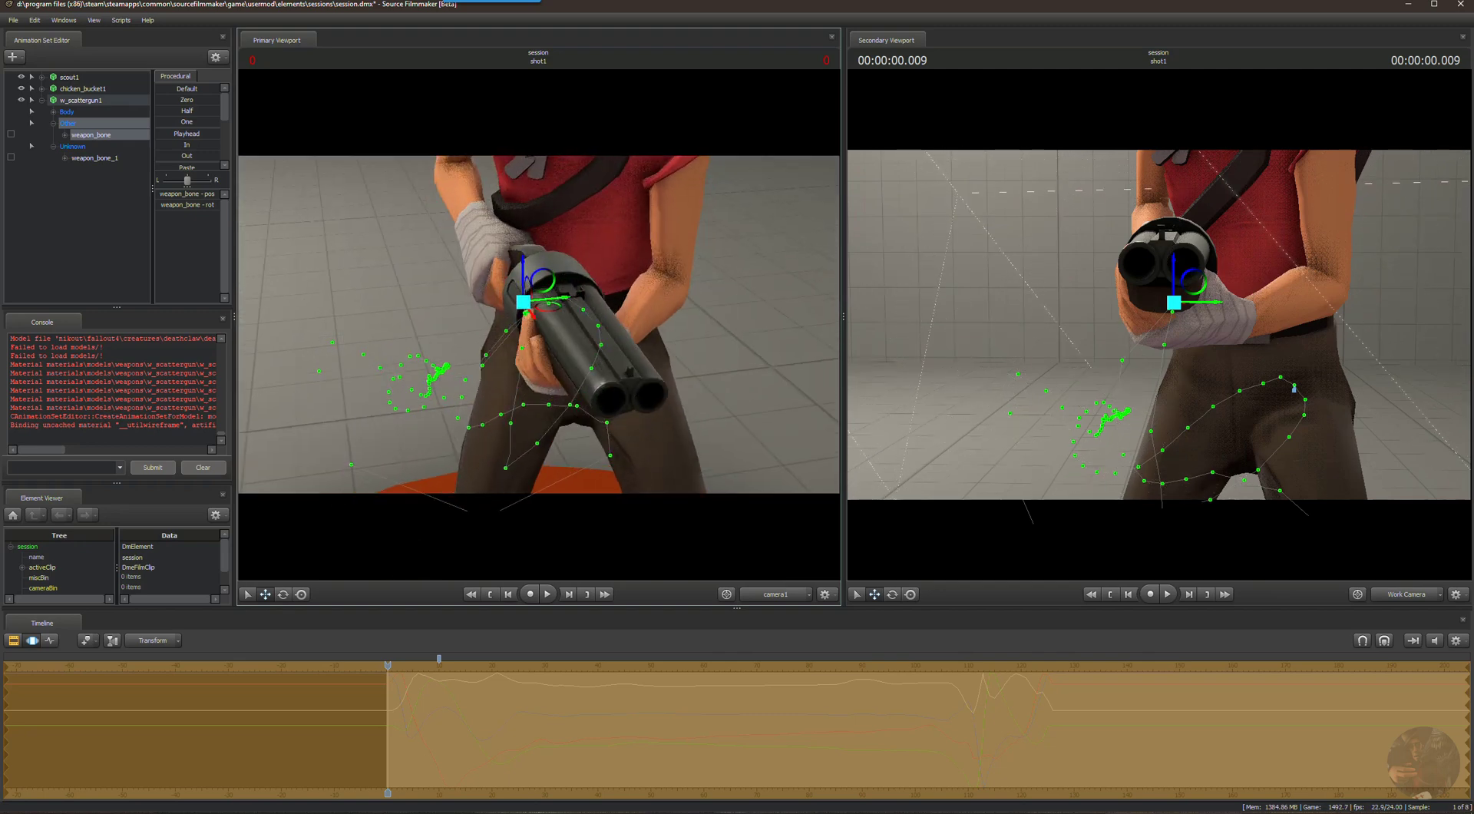
pyautogui.keyDown('alt'); pyautogui.moveTo(584, 352); pyautogui.dragTo(538, 337, button='right'); pyautogui.keyUp('alt')
pyautogui.keyDown('alt'); pyautogui.moveTo(537, 336); pyautogui.dragTo(542, 326); pyautogui.keyUp('alt')
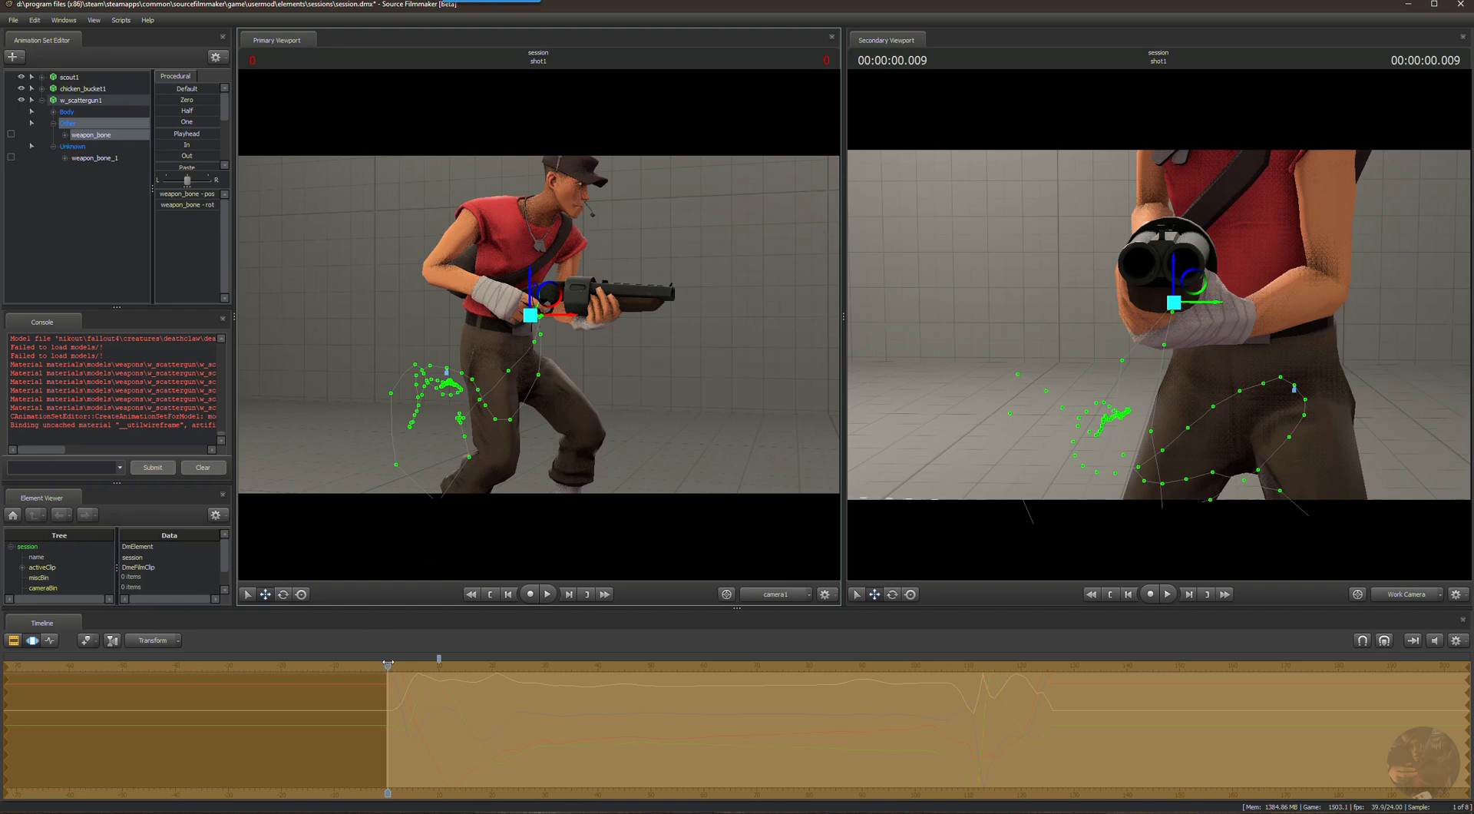
pyautogui.moveTo(388, 663); pyautogui.dragTo(387, 611)
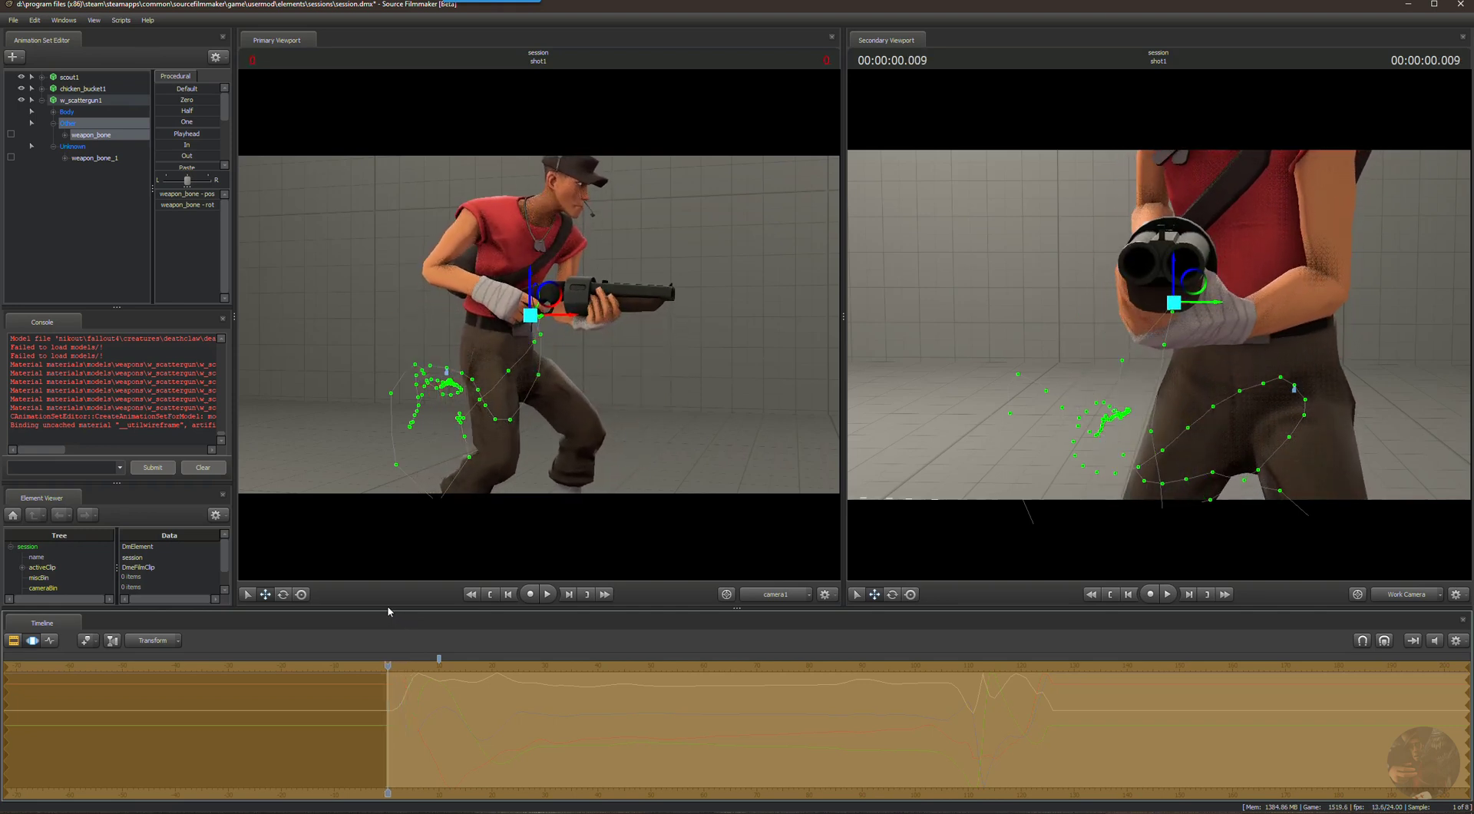
# Try locking the w_scattergun1 controls and applying the Zero preset to them.
pyautogui.click(84, 88)
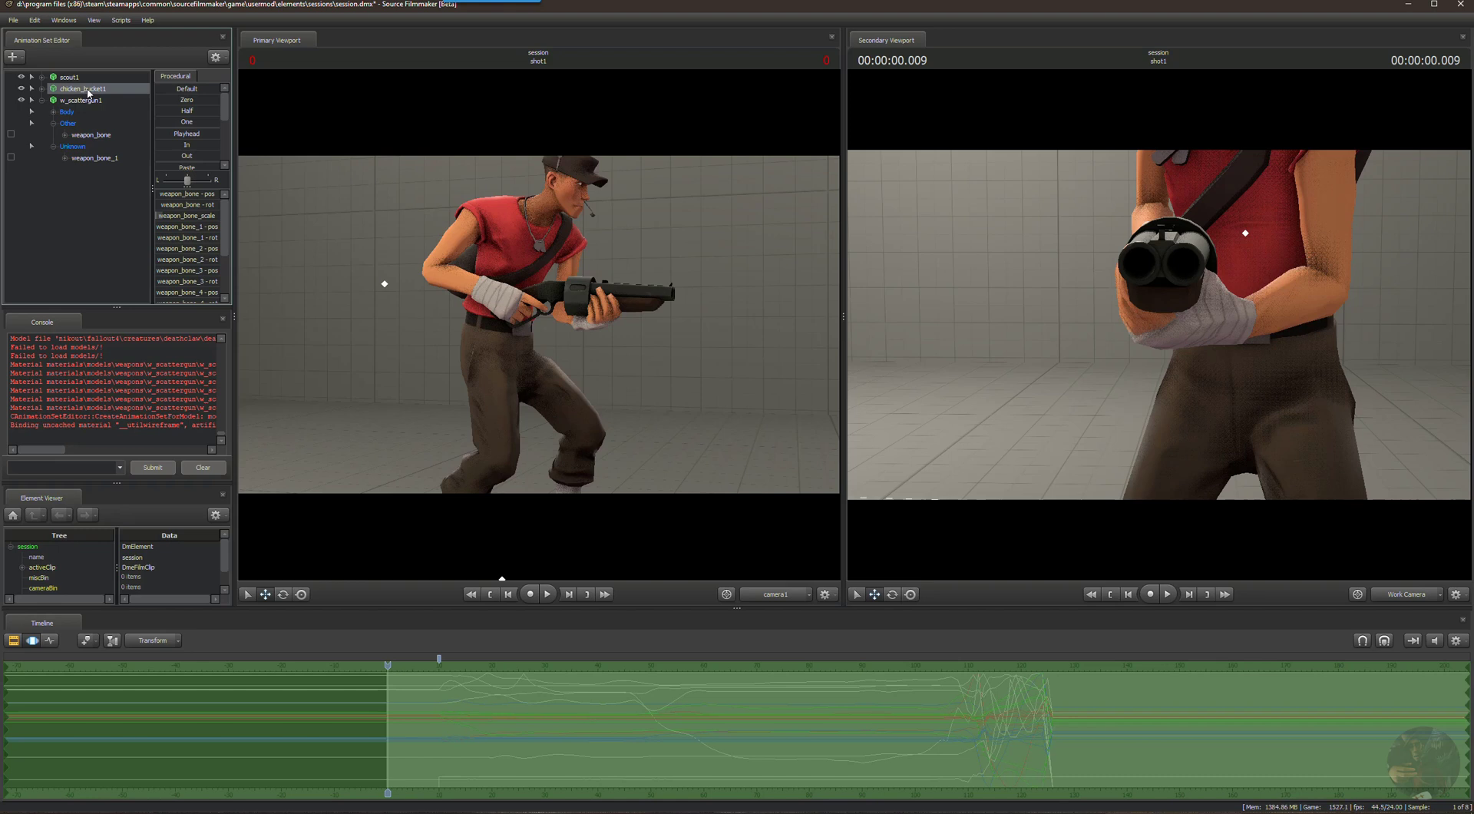
pyautogui.moveTo(92, 99); pyautogui.dragTo(90, 100)
pyautogui.click(90, 101)
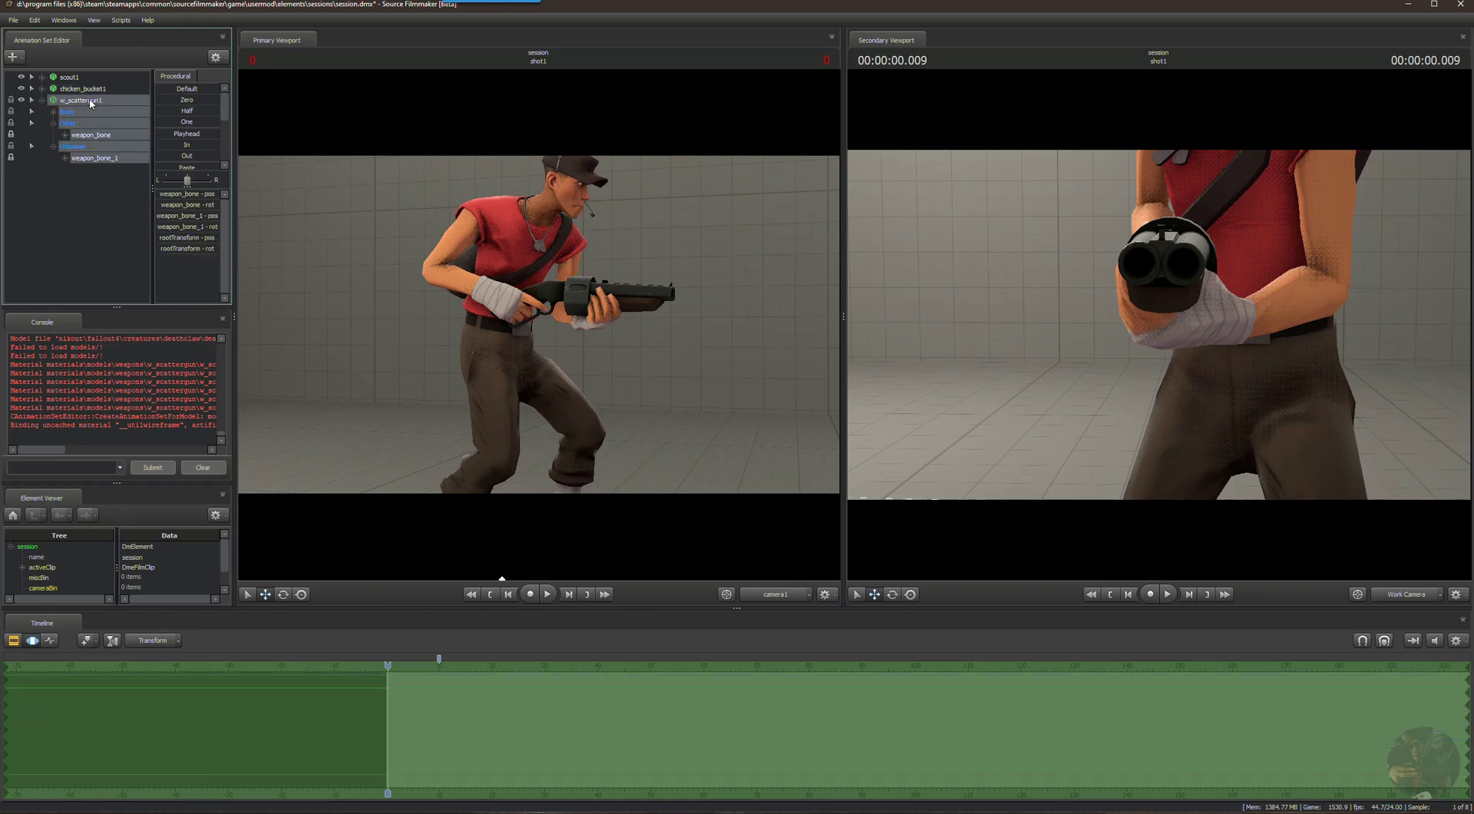
pyautogui.click(161, 100)
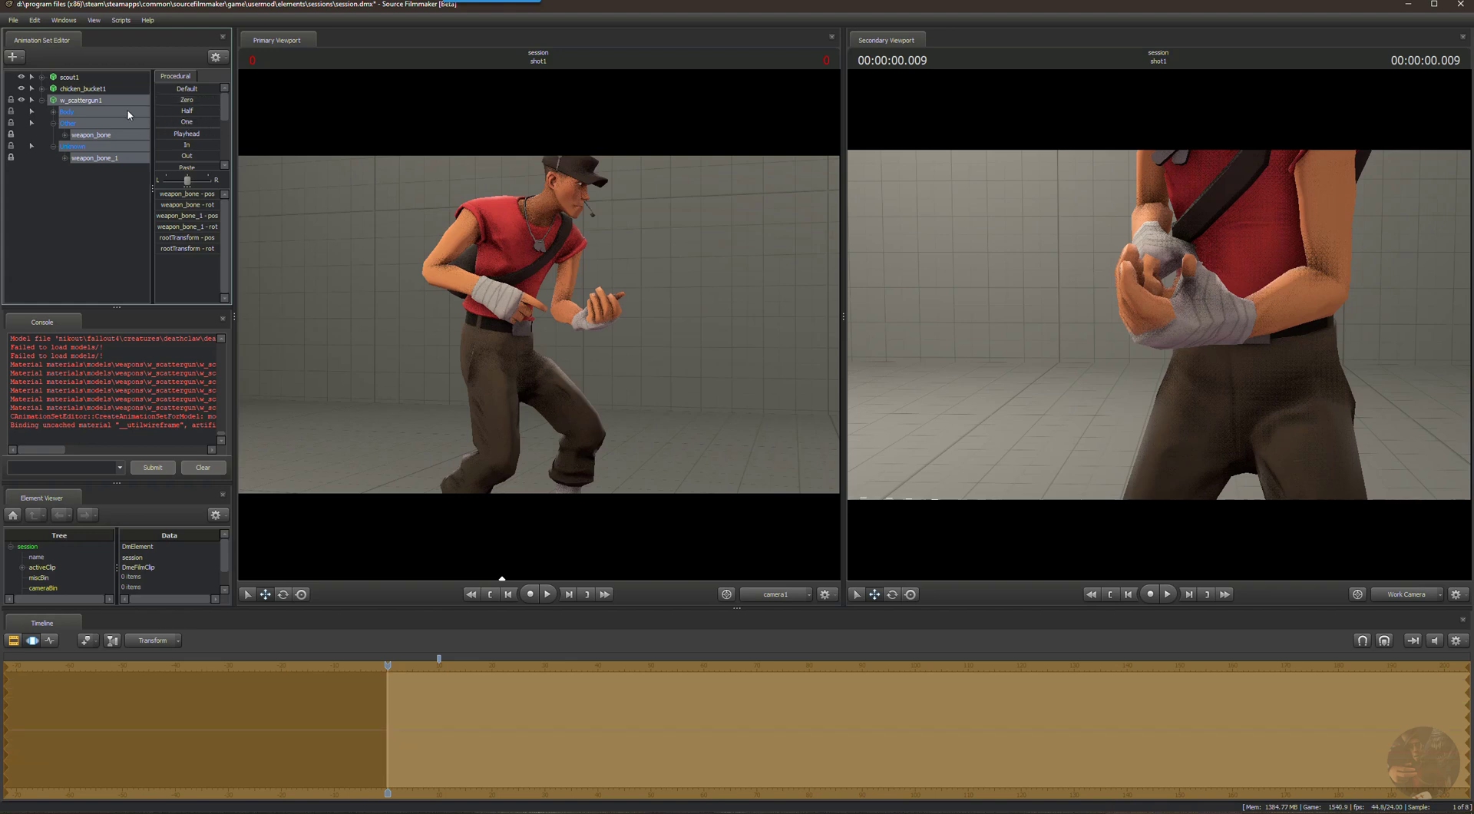
pyautogui.moveTo(313, 221)
pyautogui.mouseDown()
pyautogui.moveTo(468, 277)
pyautogui.moveTo(384, 280)
pyautogui.moveTo(315, 257)
pyautogui.moveTo(307, 284)
pyautogui.moveTo(314, 211)
pyautogui.mouseUp()
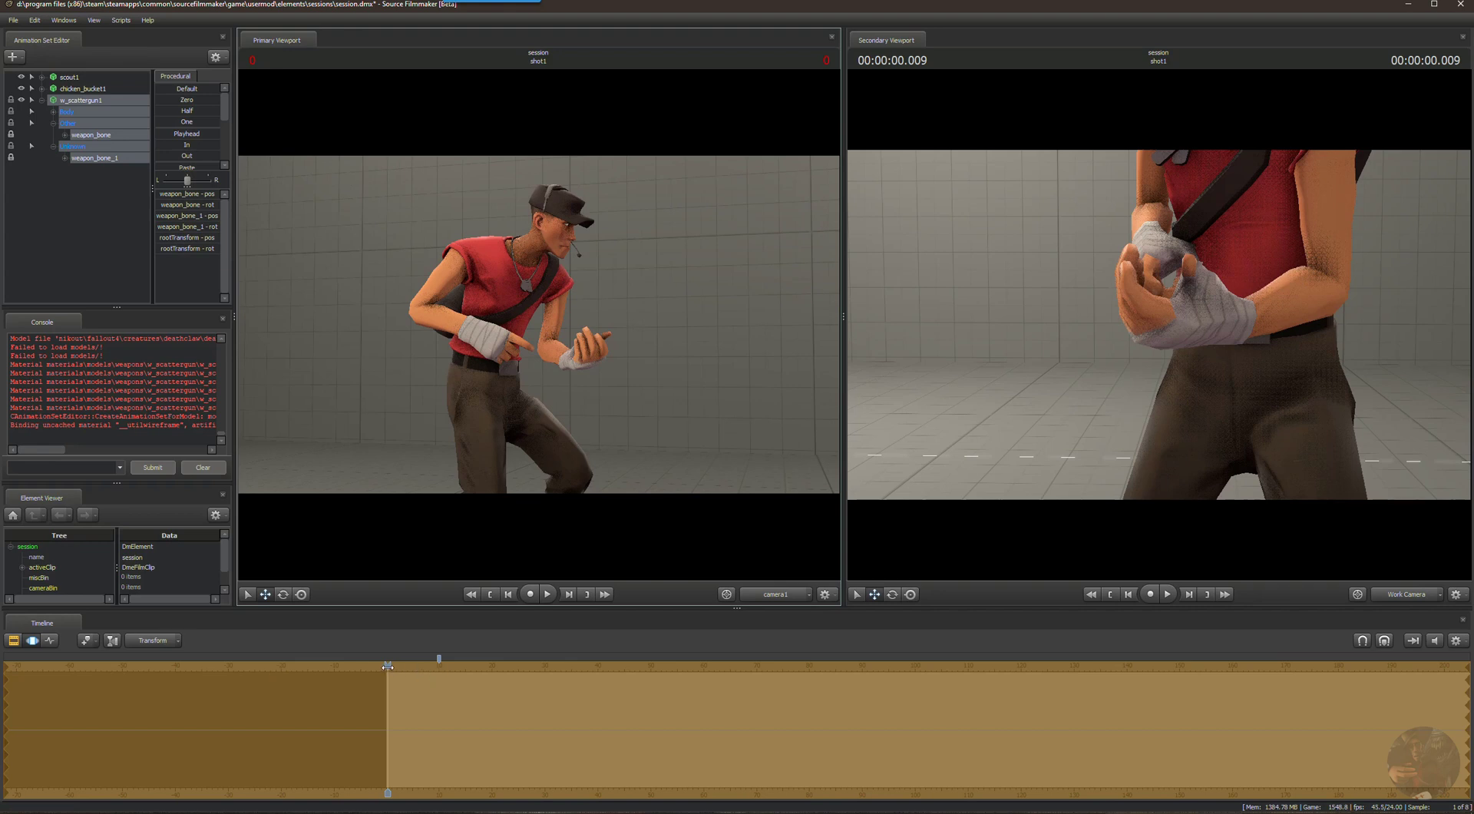
pyautogui.moveTo(387, 667)
pyautogui.mouseDown()
pyautogui.moveTo(468, 668)
pyautogui.moveTo(388, 655)
pyautogui.mouseUp()
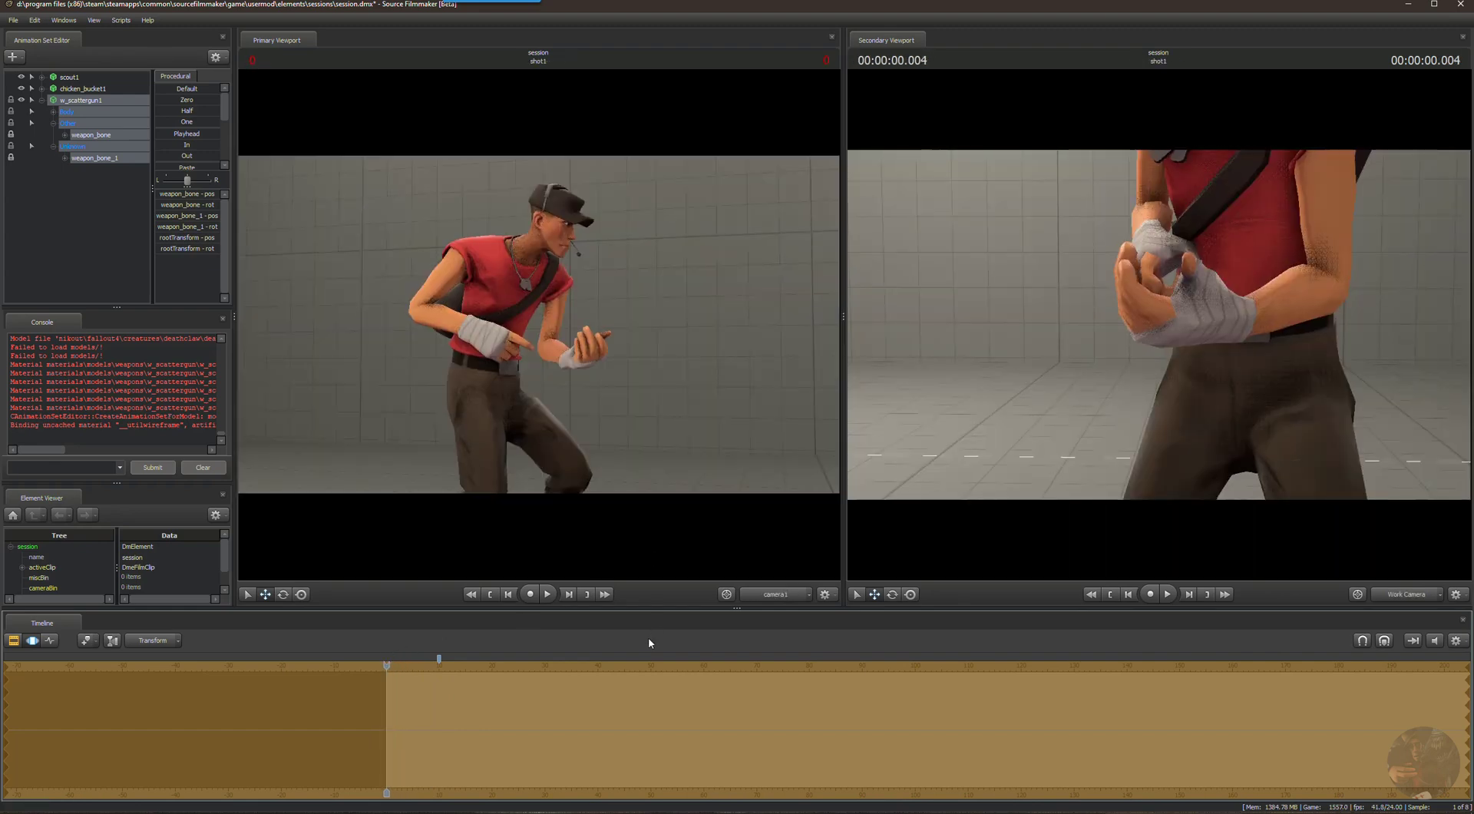
# Undo the Zero preset and the locks on the w_scattergun1 controls.
pyautogui.hotkey('ctrl', 'z')
pyautogui.hotkey('ctrl', 'z')
pyautogui.hotkey('ctrl', 'z')
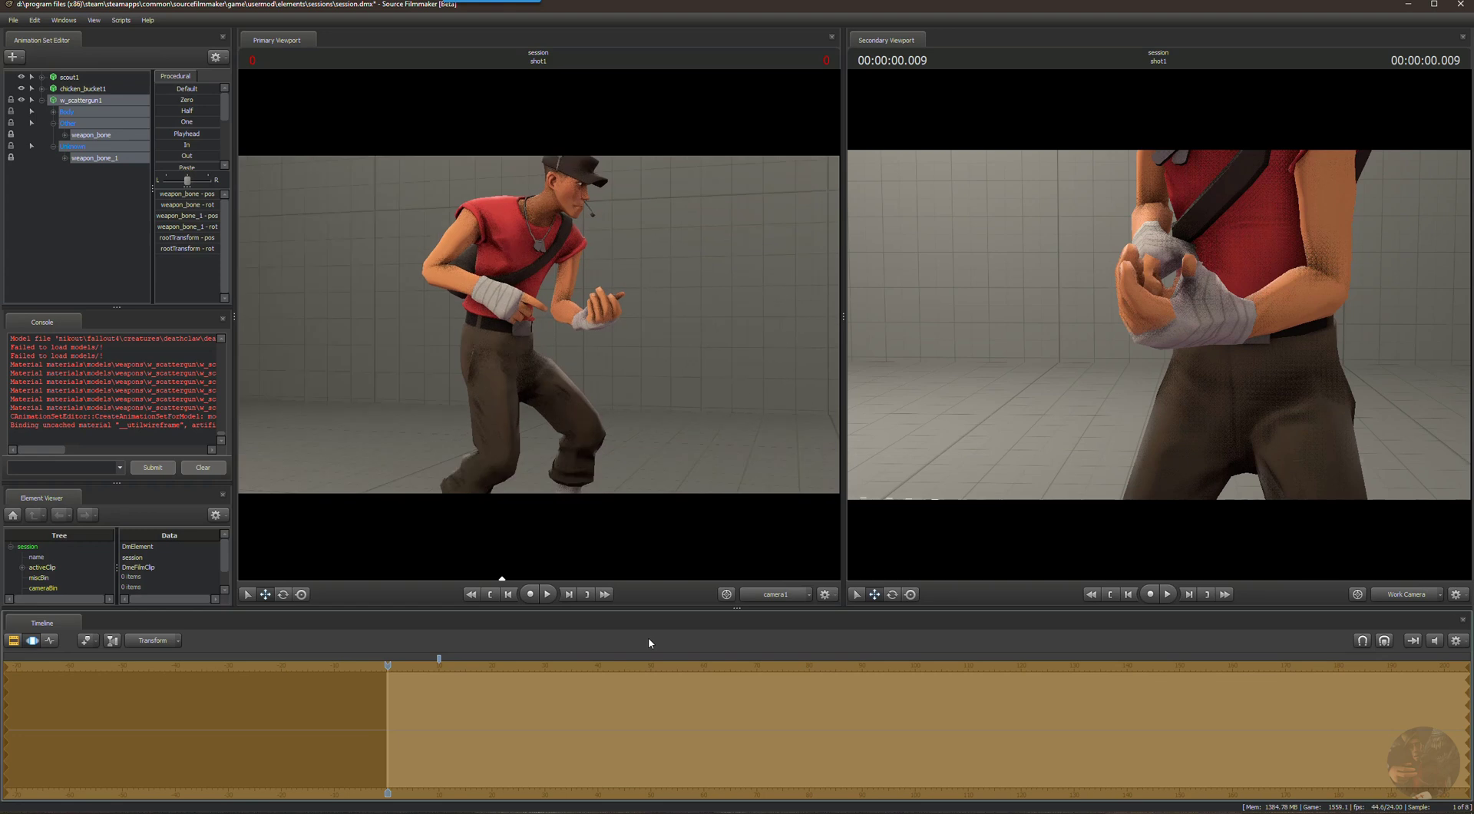
pyautogui.hotkey('ctrl', 'z')
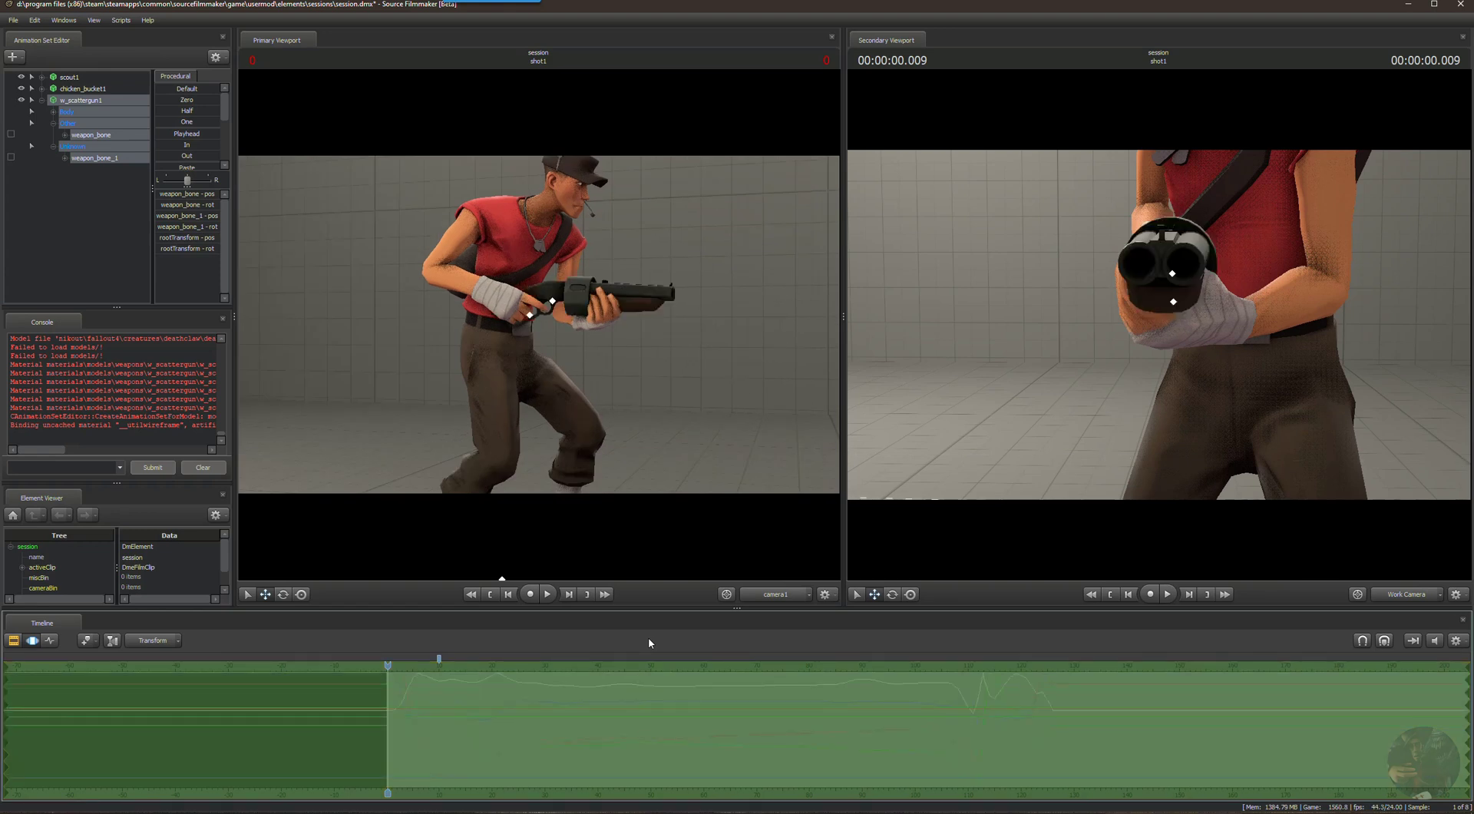
# Undo the earlier weapon_bone position and rotation adjustments back to the pose where the scattergun hangs downward.
pyautogui.hotkey('ctrl', 'z')
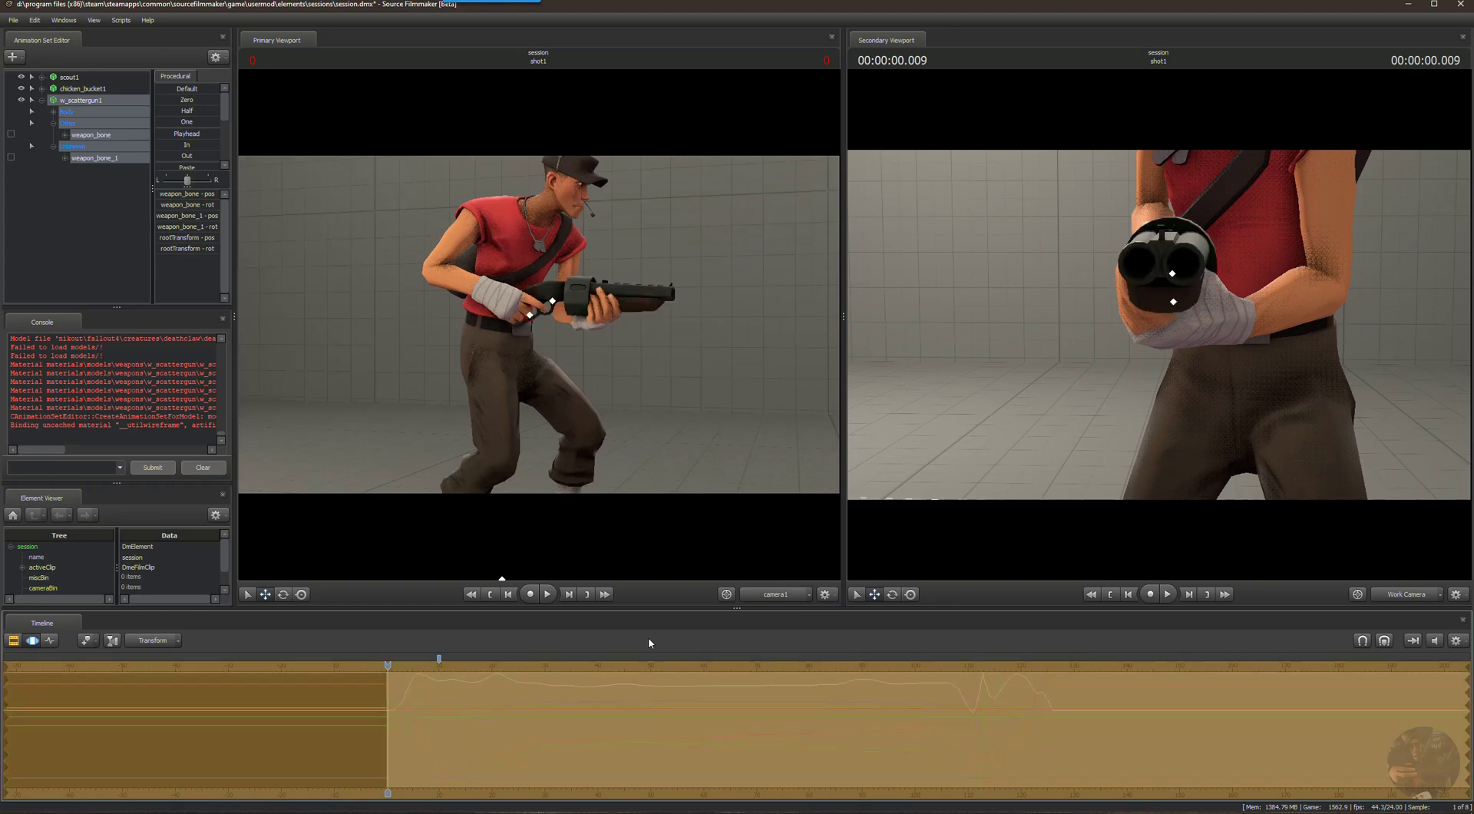
pyautogui.hotkey('ctrl', 'z')
pyautogui.hotkey('ctrl', 'z')
pyautogui.hotkey('ctrl', 'z')
pyautogui.hotkey('ctrl', 'z')
pyautogui.hotkey('ctrl', 'z')
pyautogui.hotkey('ctrl', 'z')
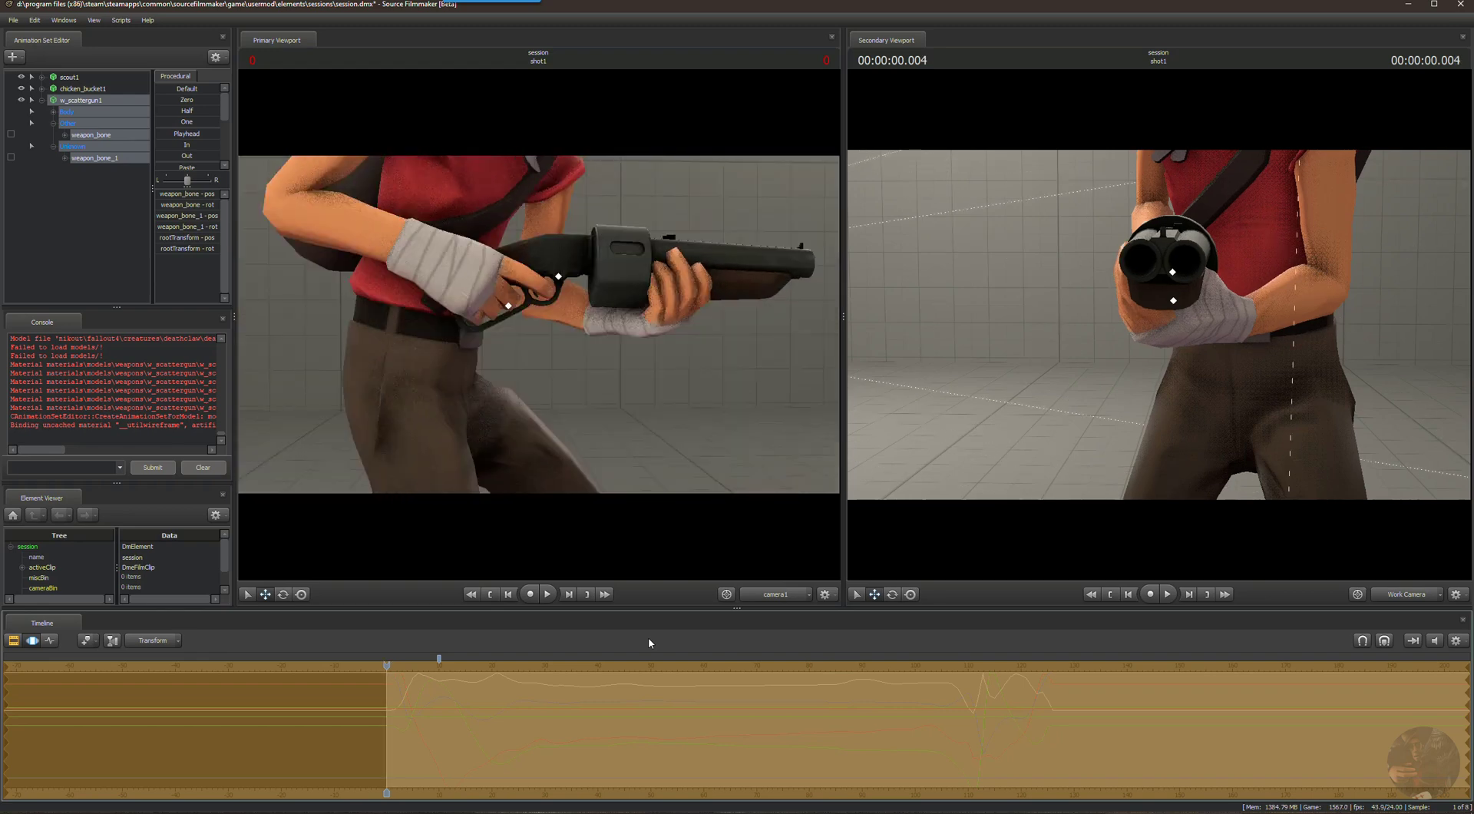
pyautogui.hotkey('ctrl', 'z')
pyautogui.hotkey('ctrl', 'z')
pyautogui.hotkey('ctrl', 'z')
pyautogui.hotkey('ctrl', 'z')
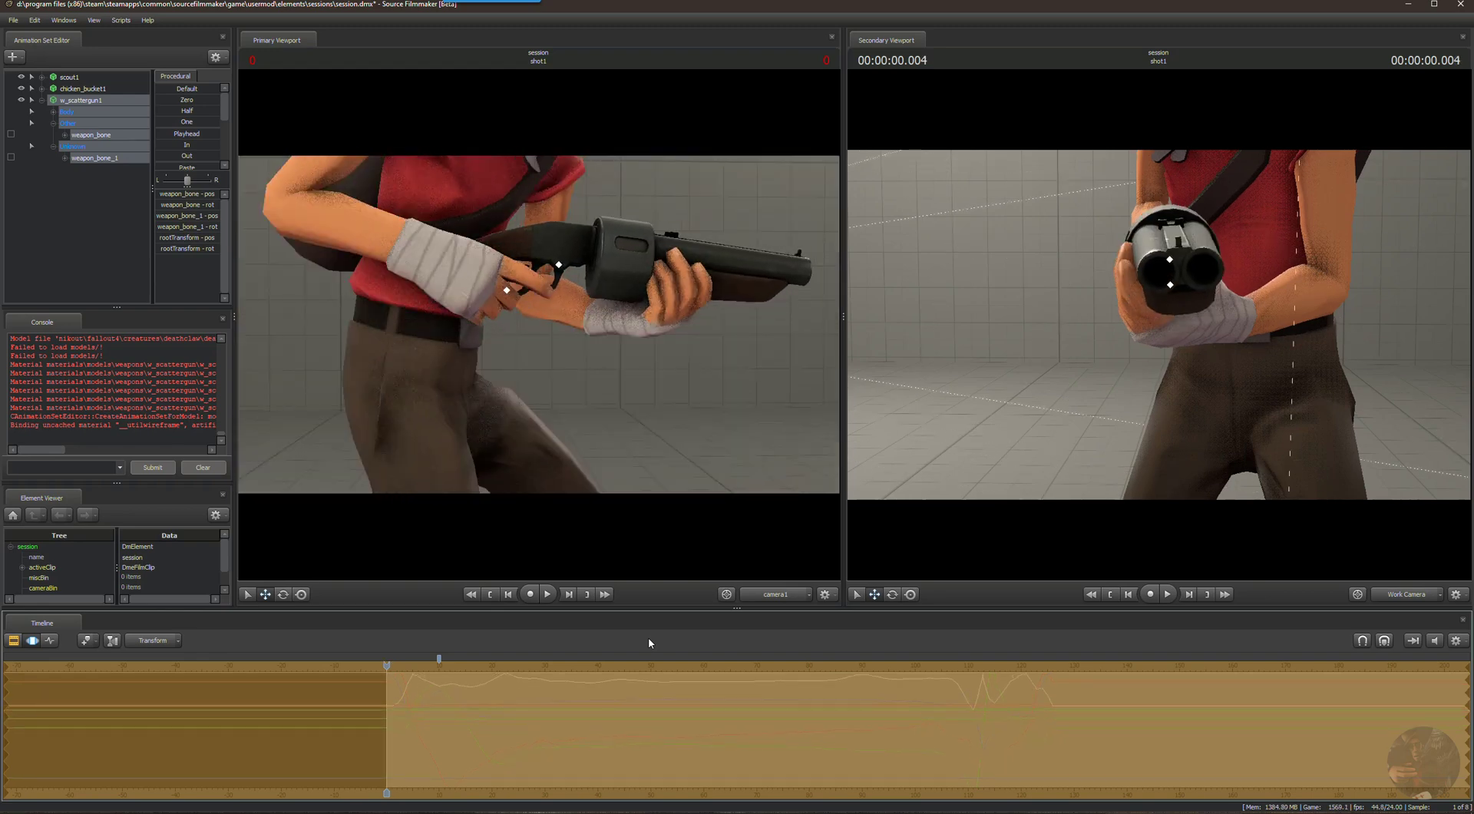
pyautogui.hotkey('ctrl', 'z')
pyautogui.hotkey('ctrl', 'z')
pyautogui.hotkey('ctrl', 'z')
pyautogui.hotkey('ctrl', 'z')
pyautogui.hotkey('ctrl', 'z')
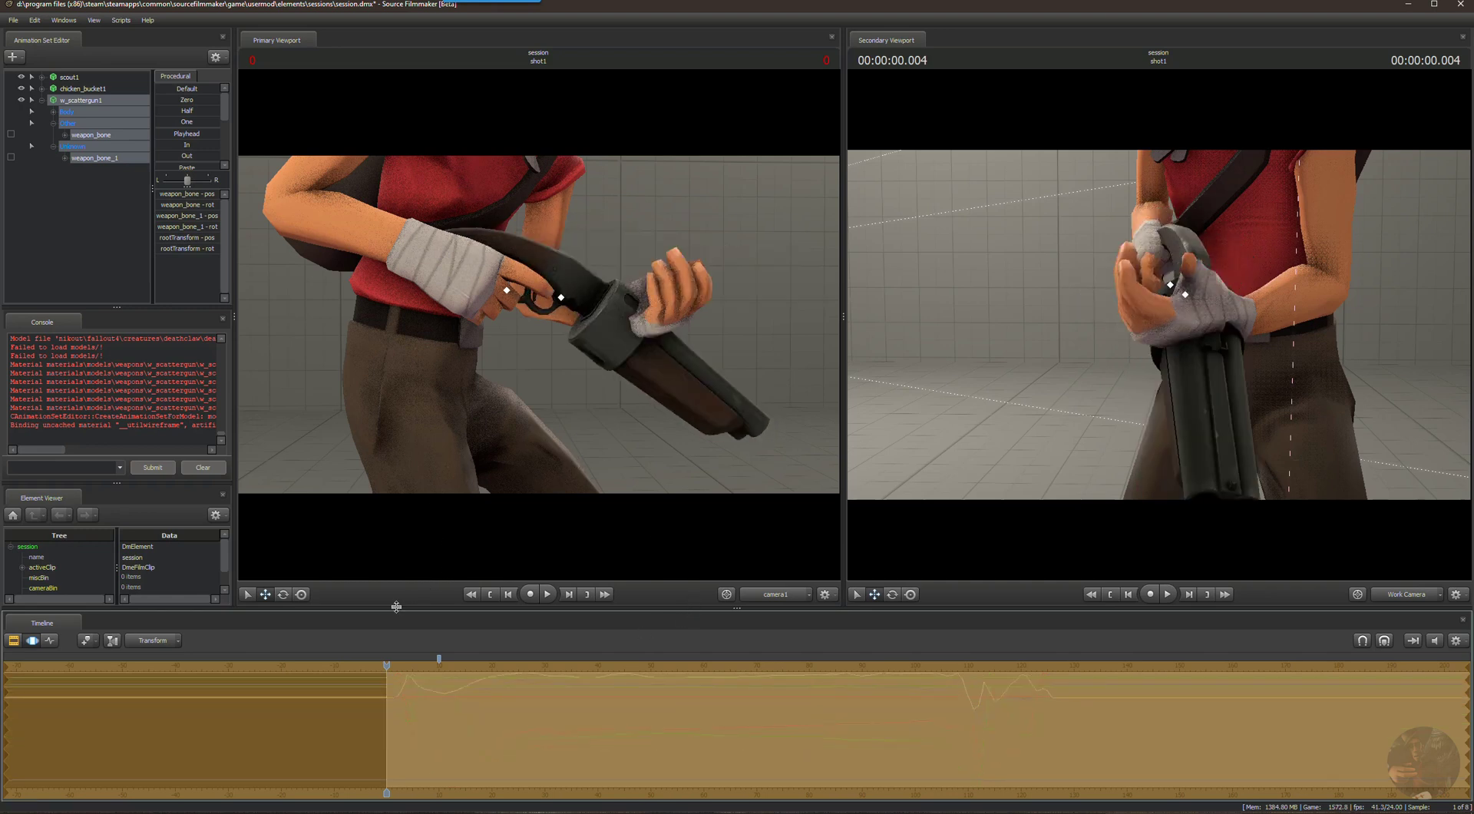
# Step through undo and redo to the state with the w_scattergun1 controls locked, and set the playhead at the start of the shot.
pyautogui.moveTo(389, 665)
pyautogui.mouseDown()
pyautogui.moveTo(455, 665)
pyautogui.moveTo(375, 665)
pyautogui.moveTo(388, 662)
pyautogui.mouseUp()
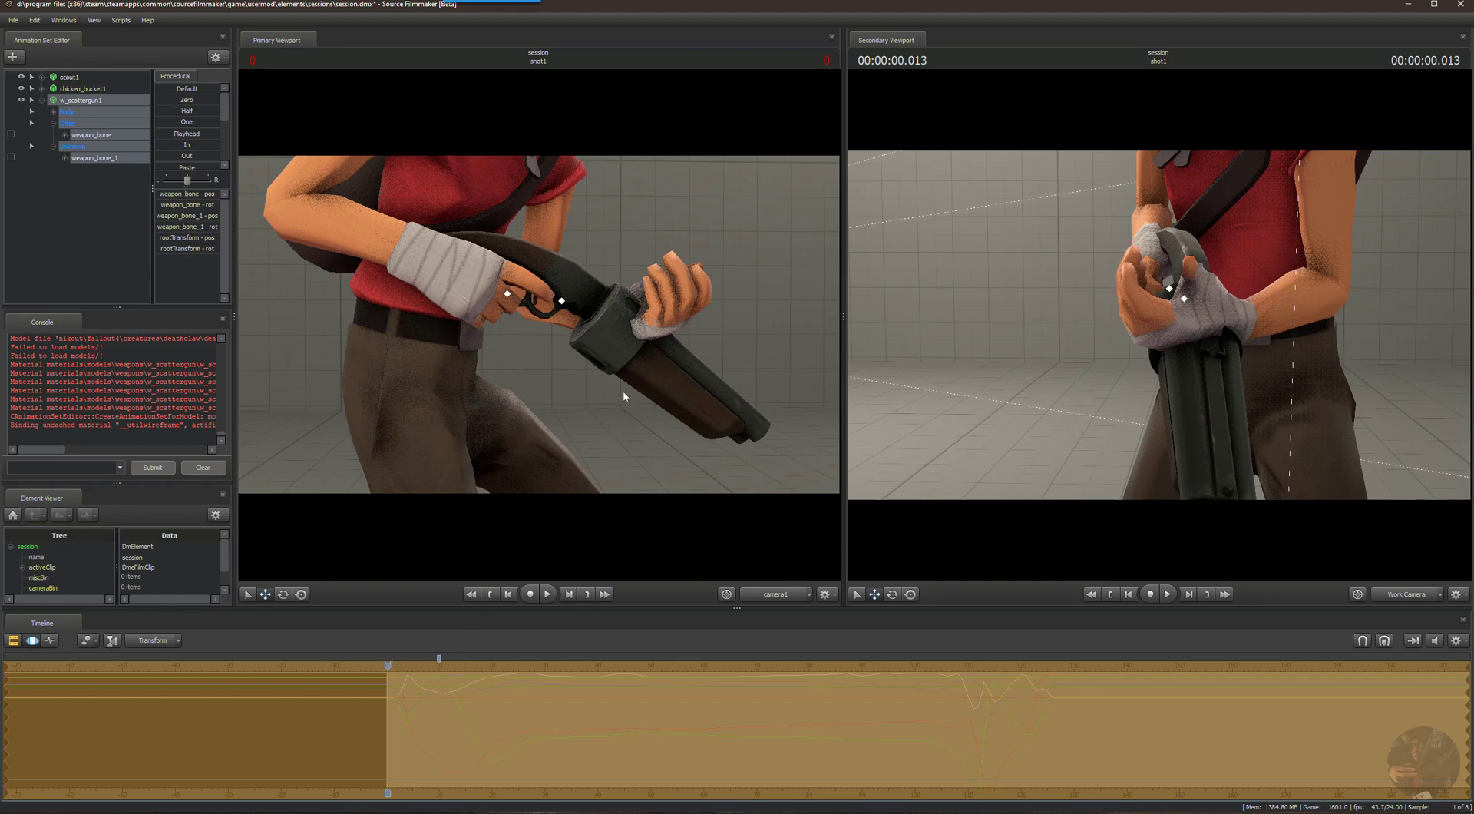
pyautogui.press('ctrl')
pyautogui.hotkey('ctrl', 'z')
pyautogui.hotkey('ctrl', 'z')
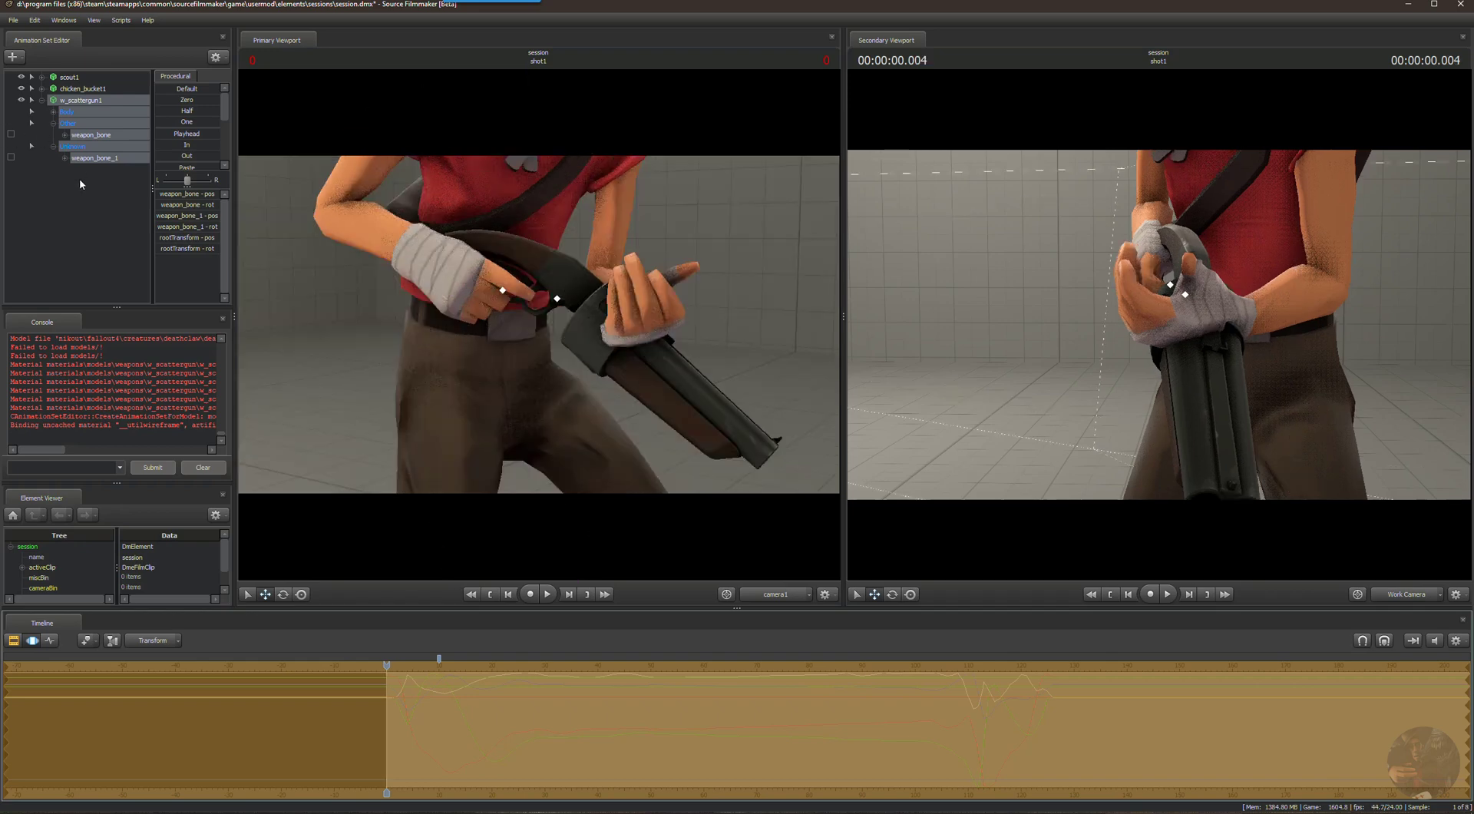
pyautogui.hotkey('ctrl', 'z')
pyautogui.hotkey('ctrl', 'z')
pyautogui.hotkey('ctrl', 'y')
pyautogui.hotkey('ctrl', 'y')
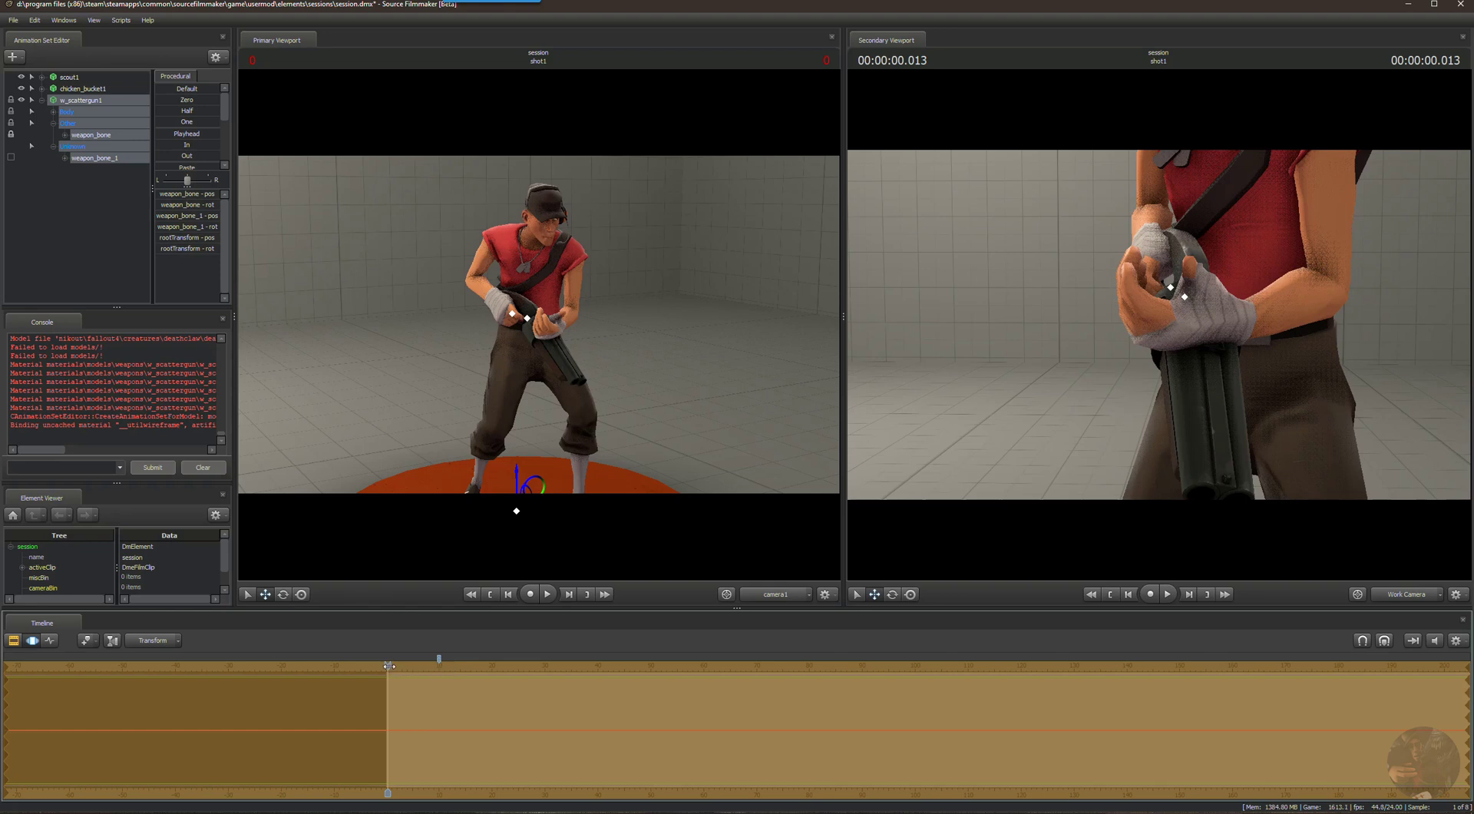
pyautogui.moveTo(389, 665)
pyautogui.mouseDown()
pyautogui.moveTo(602, 695)
pyautogui.moveTo(433, 679)
pyautogui.moveTo(387, 649)
pyautogui.mouseUp()
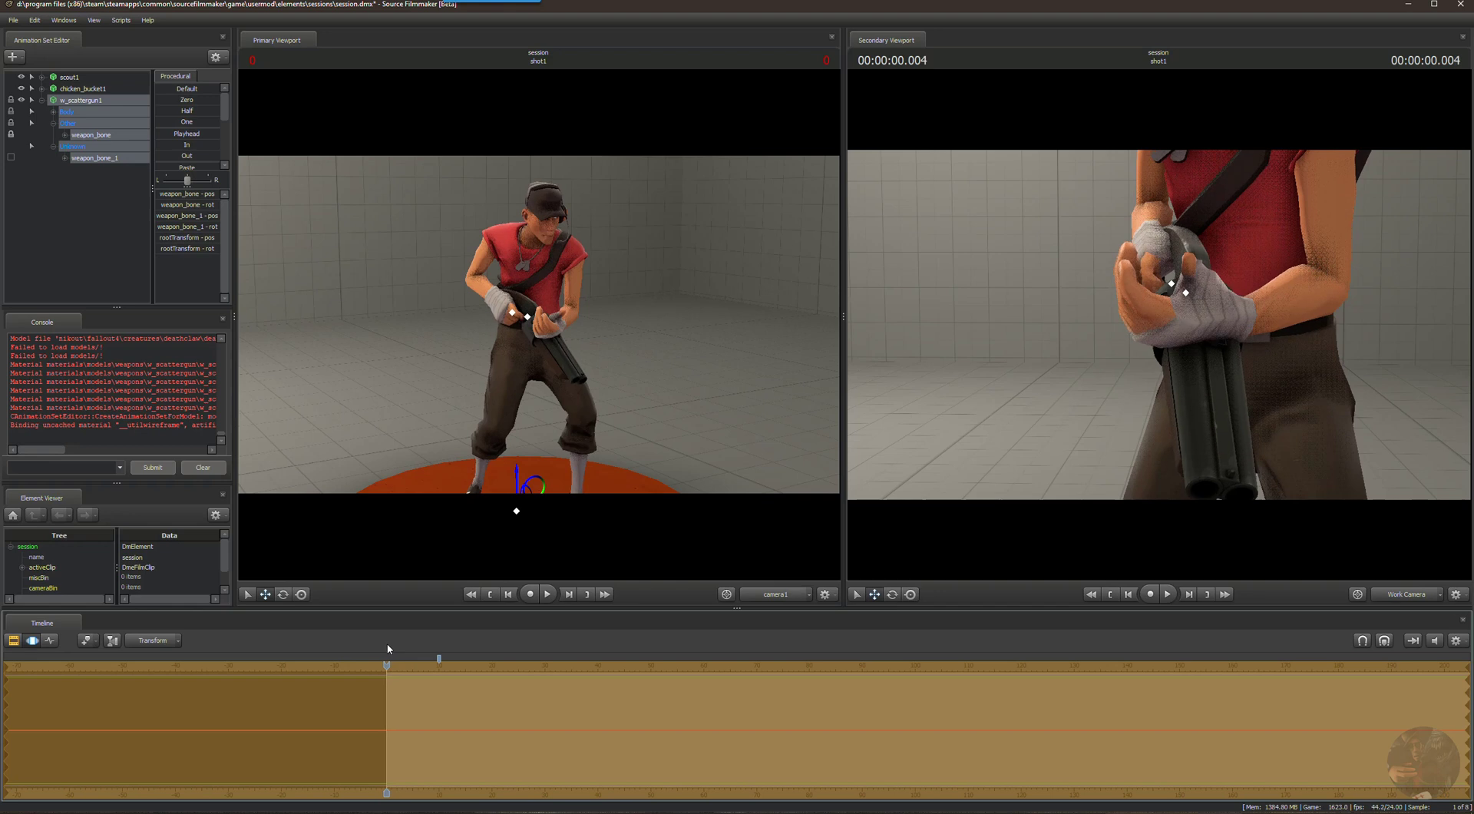
# Move w_scattergun1's weapon_bone along its axes to bring the gun's grip toward the Scout's right hand.
pyautogui.moveTo(640, 450); pyautogui.dragTo(597, 452)
pyautogui.press('s')
pyautogui.press('w')
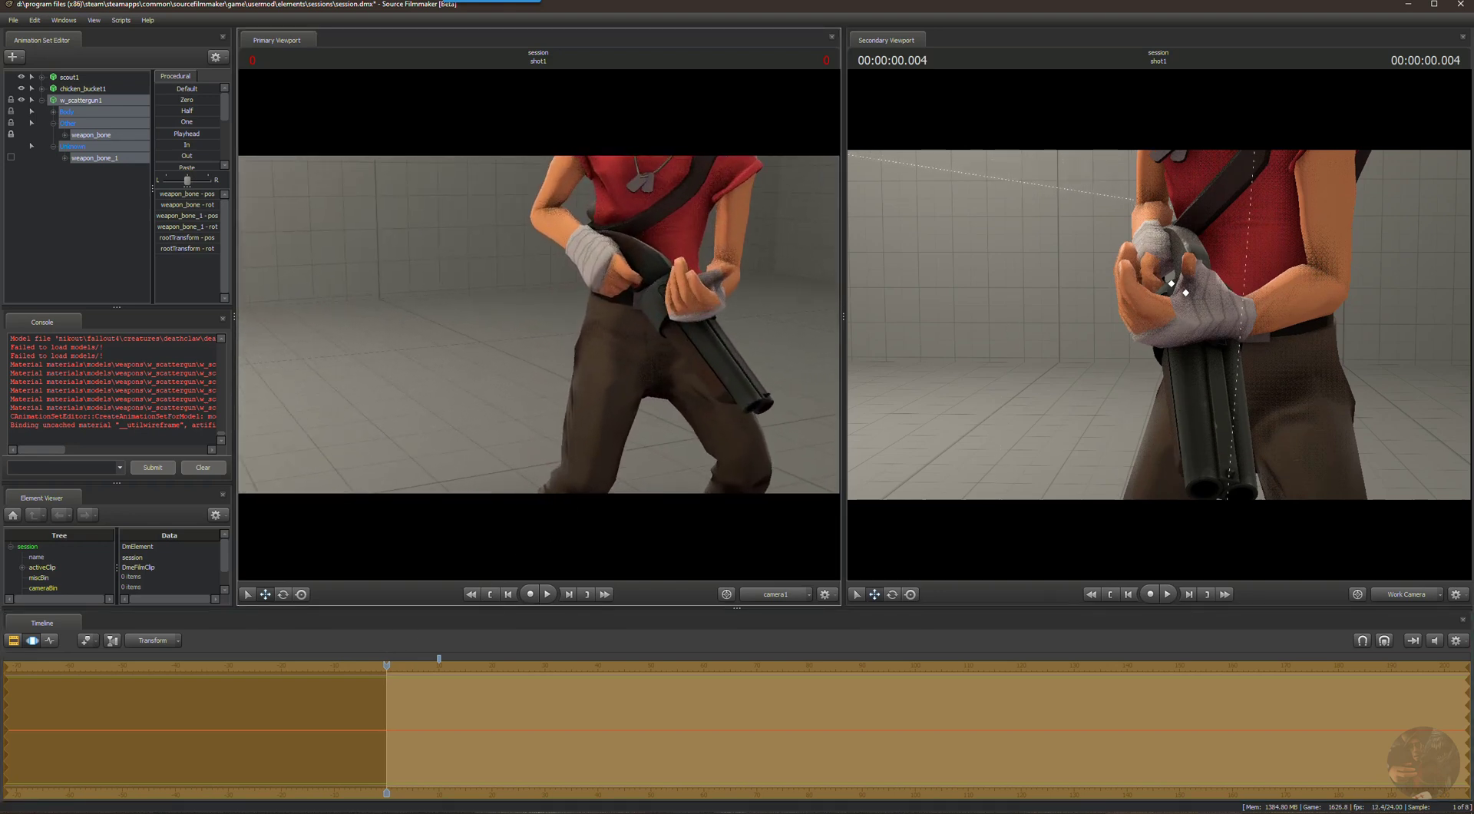
pyautogui.press('s')
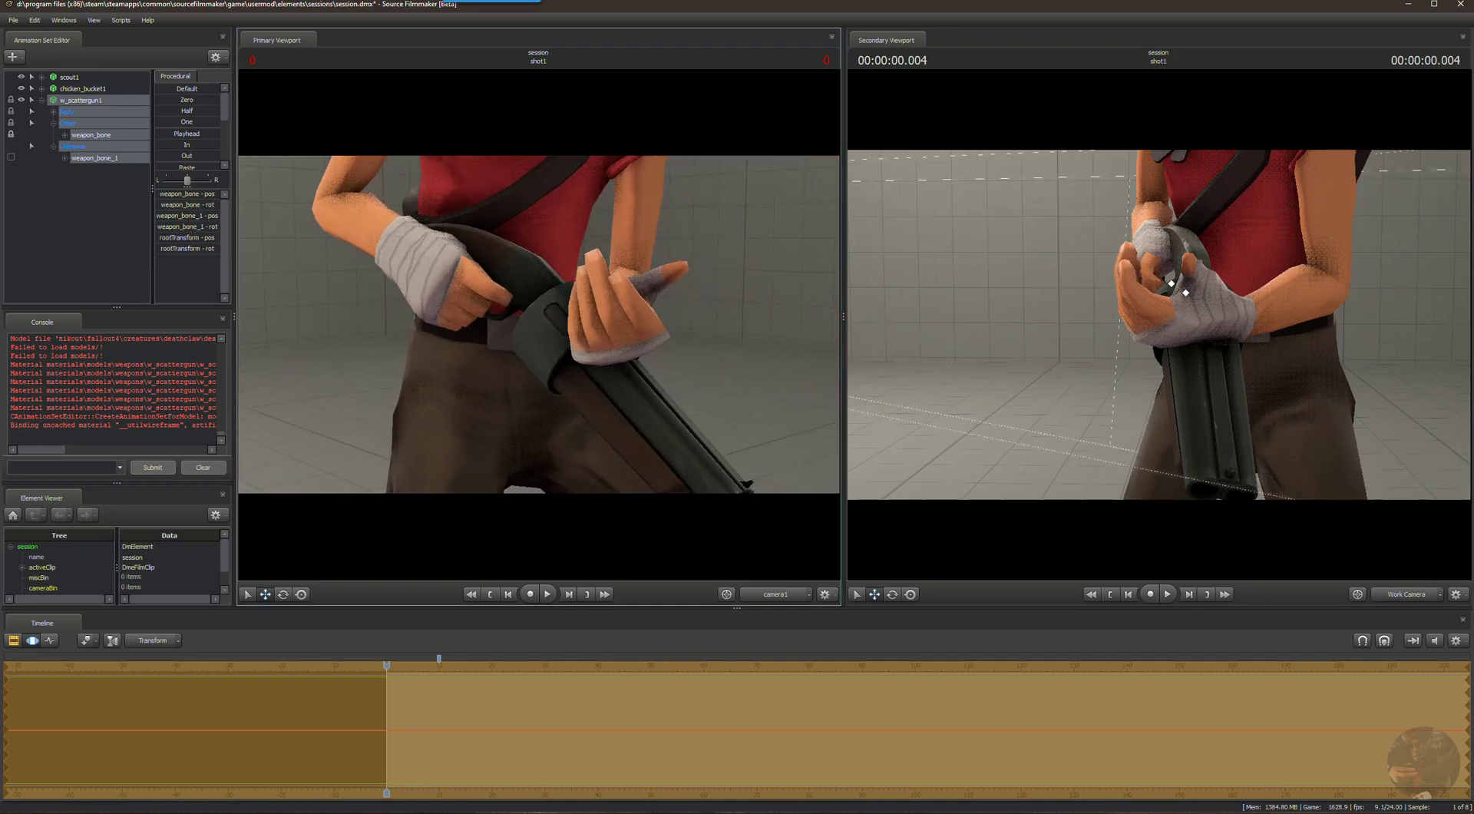
pyautogui.press('a')
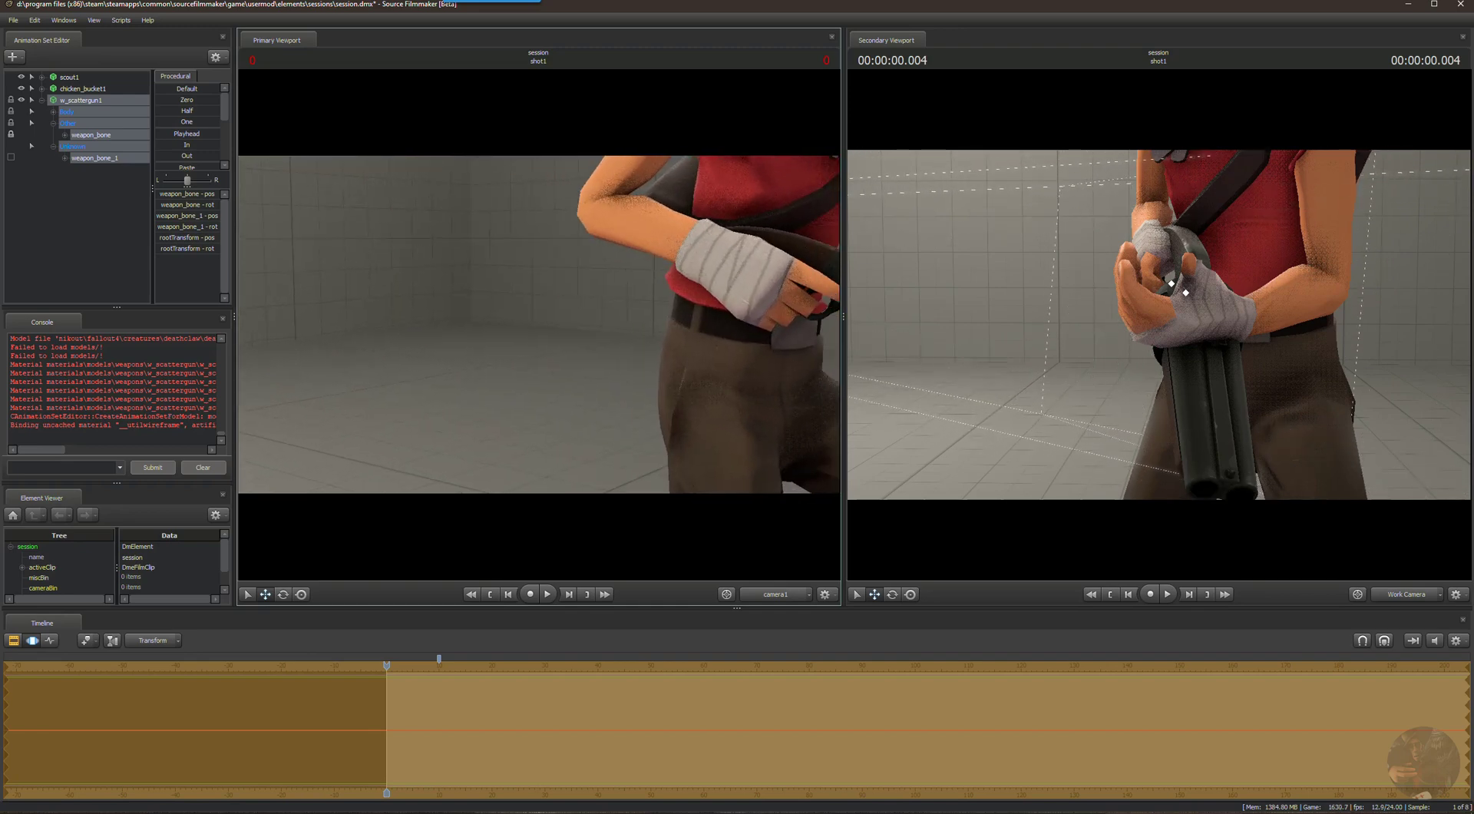
pyautogui.moveTo(597, 452); pyautogui.dragTo(672, 454)
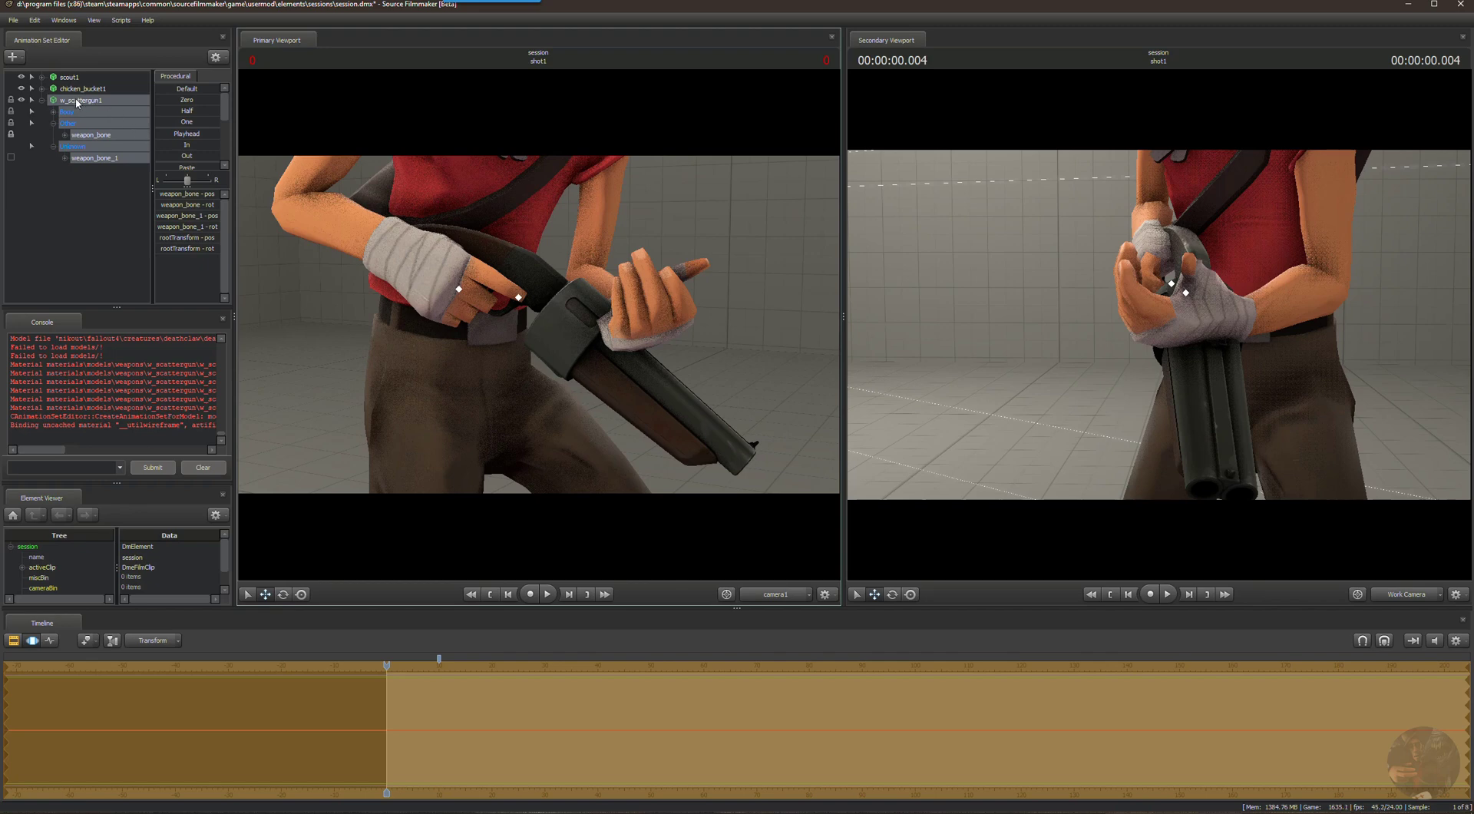
pyautogui.click(66, 79)
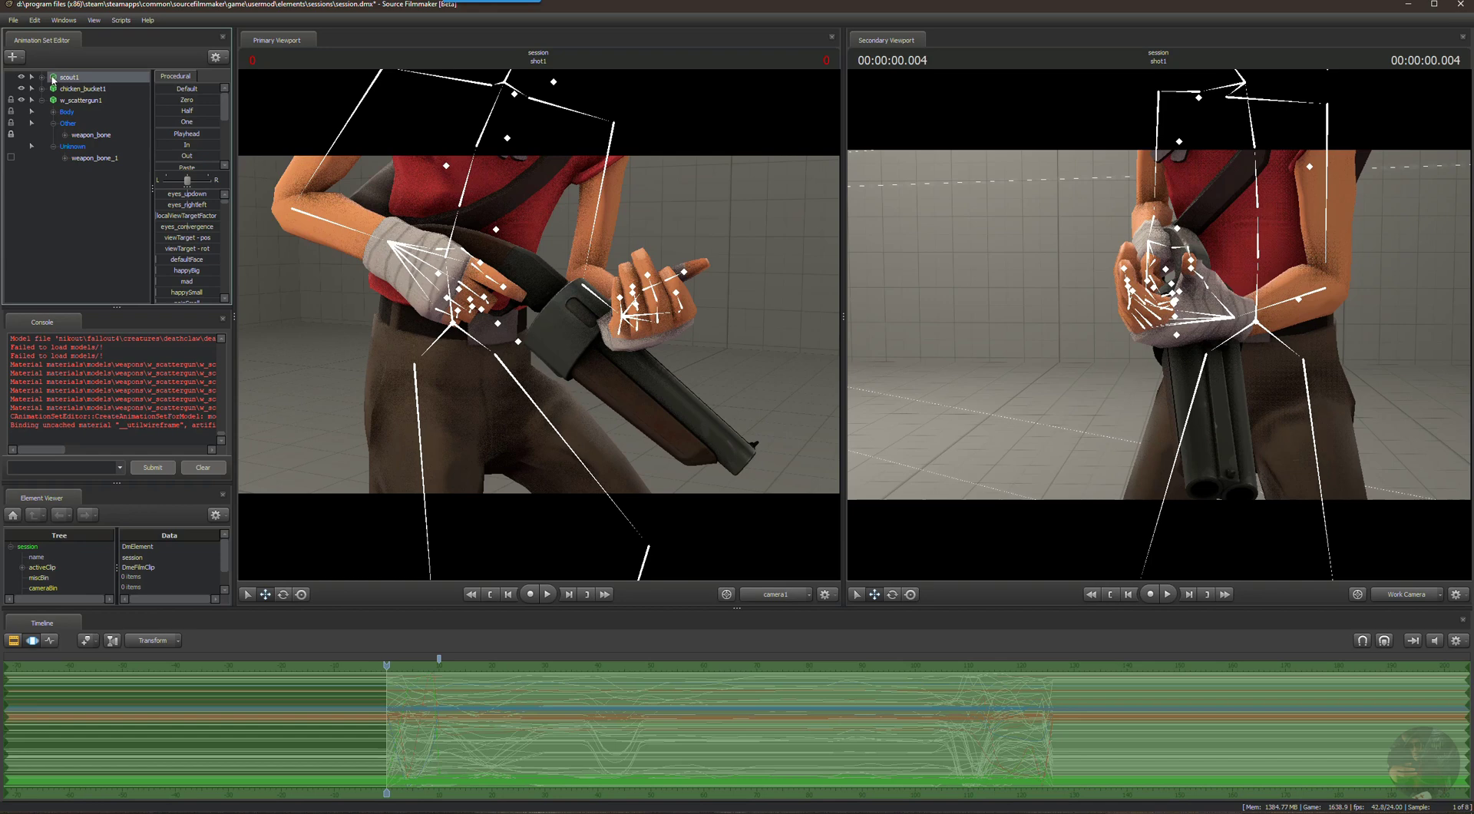
pyautogui.click(41, 77)
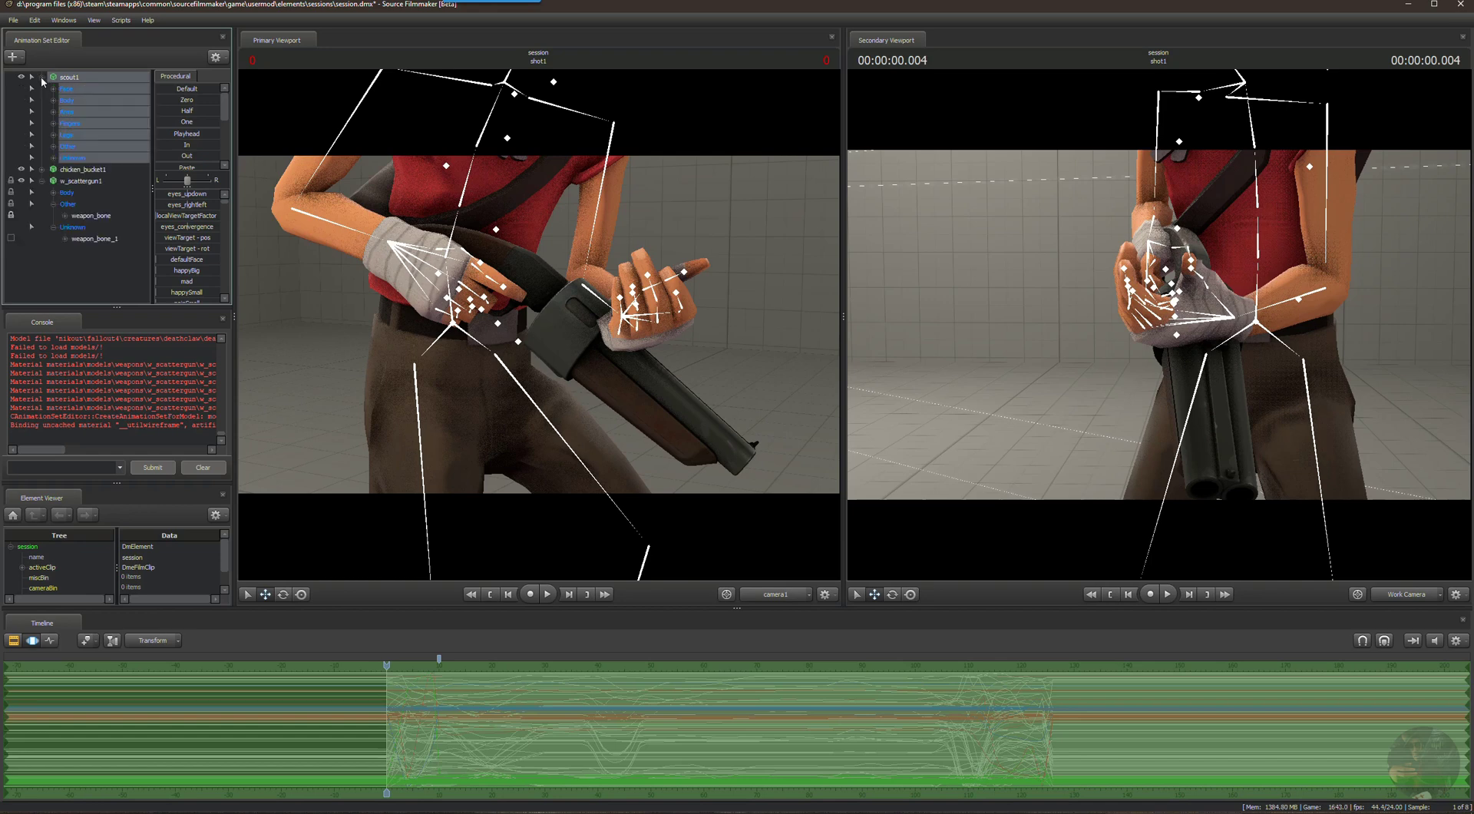
pyautogui.click(89, 216)
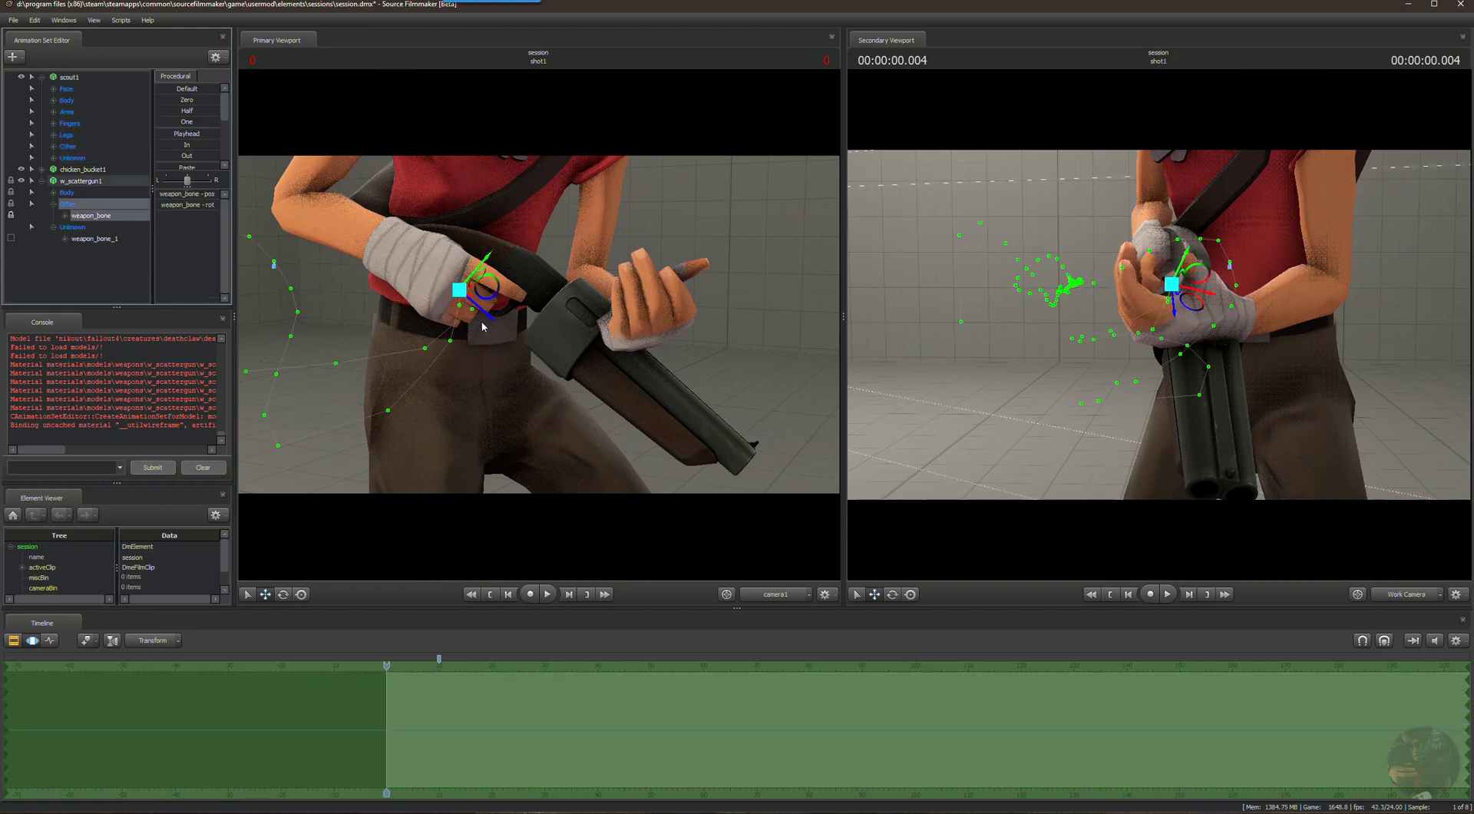
pyautogui.moveTo(483, 326); pyautogui.dragTo(491, 318)
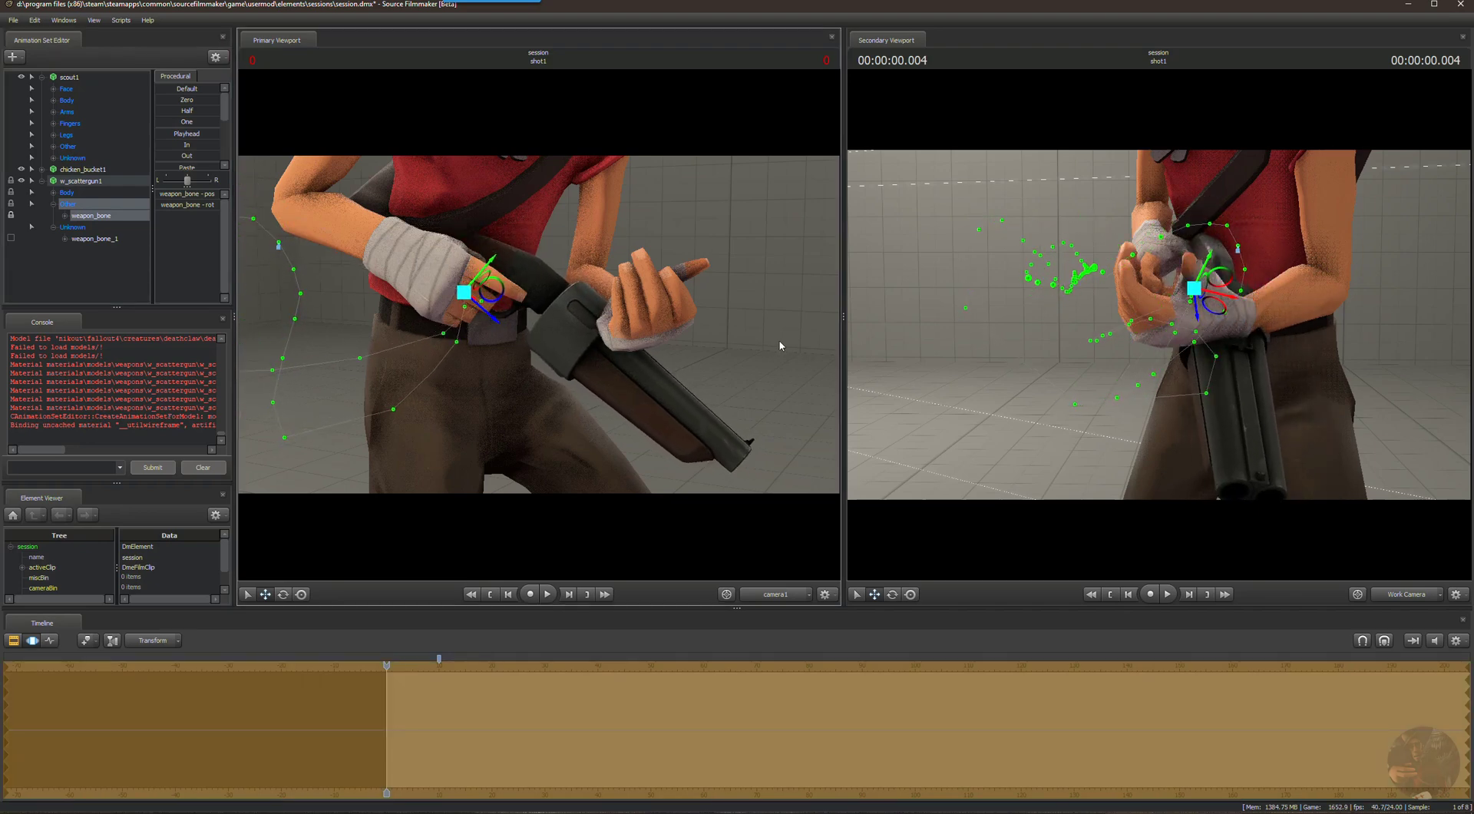
pyautogui.press('ctrl')
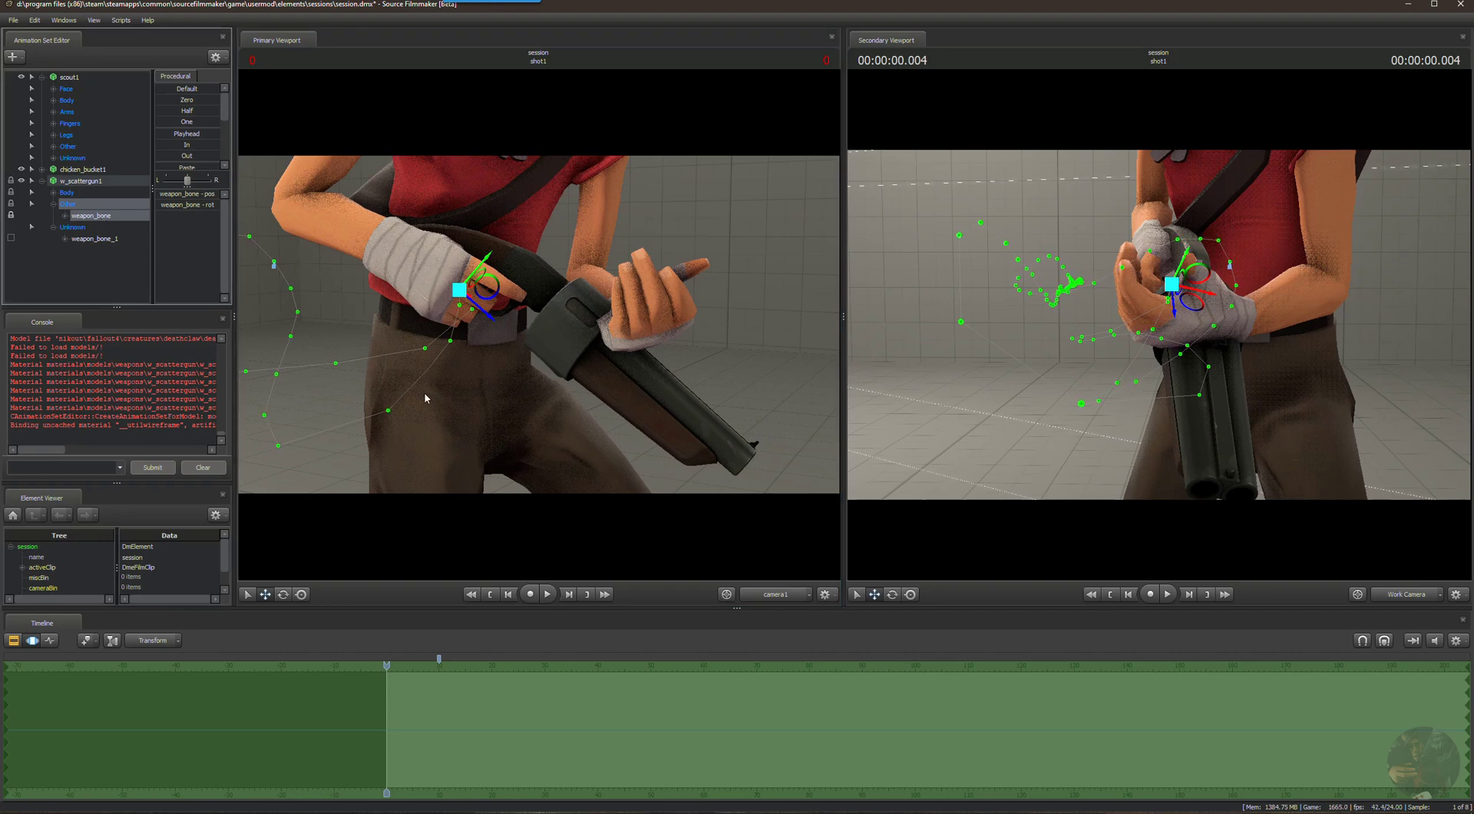
pyautogui.click(266, 595)
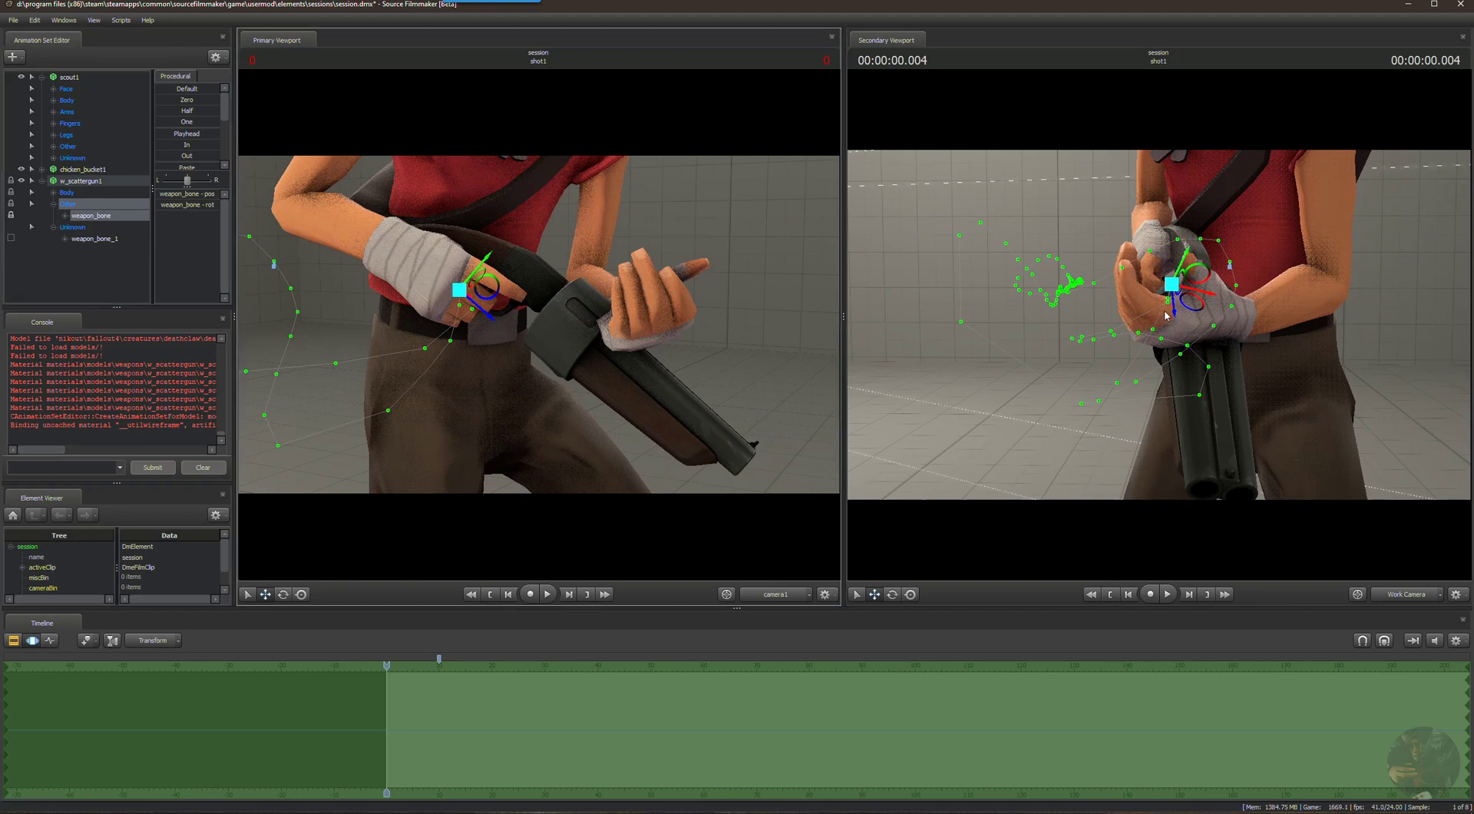
pyautogui.moveTo(1172, 316); pyautogui.dragTo(1174, 328)
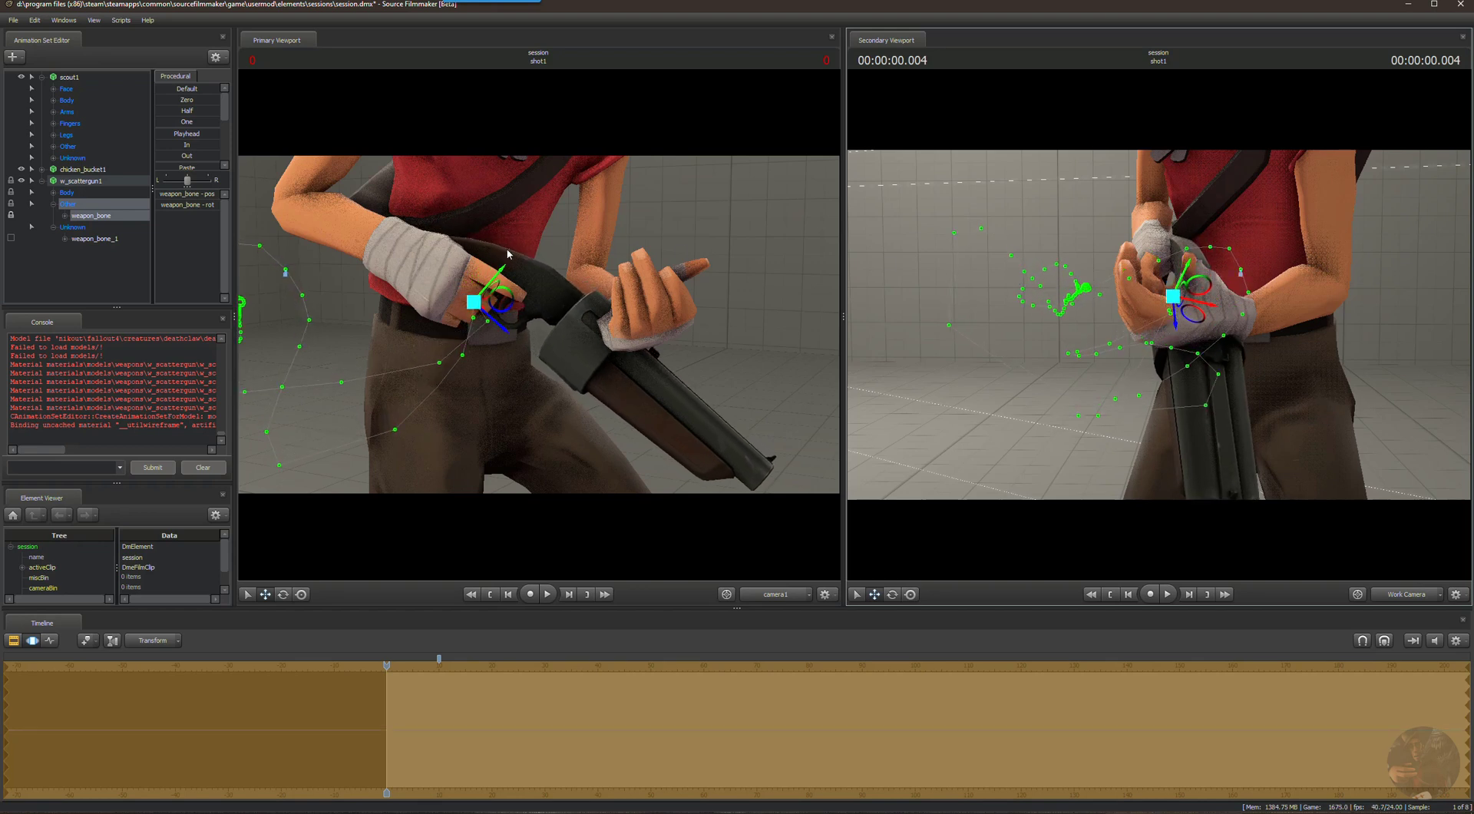
pyautogui.moveTo(508, 254); pyautogui.dragTo(513, 259)
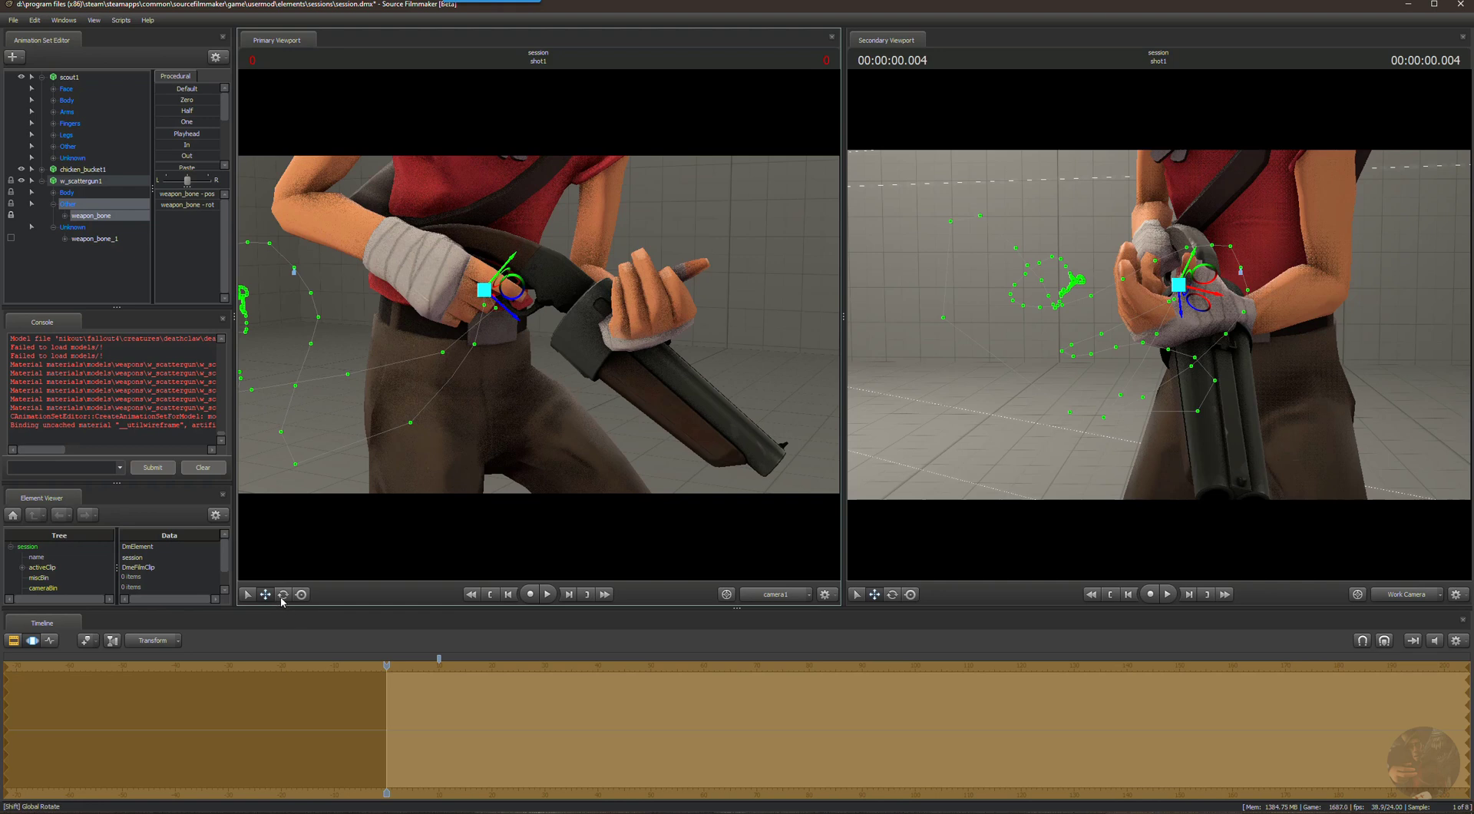
# Rotate weapon_bone to raise the hanging barrels forward toward the Scout's left hand, and correct the gun's tilt.
pyautogui.click(282, 595)
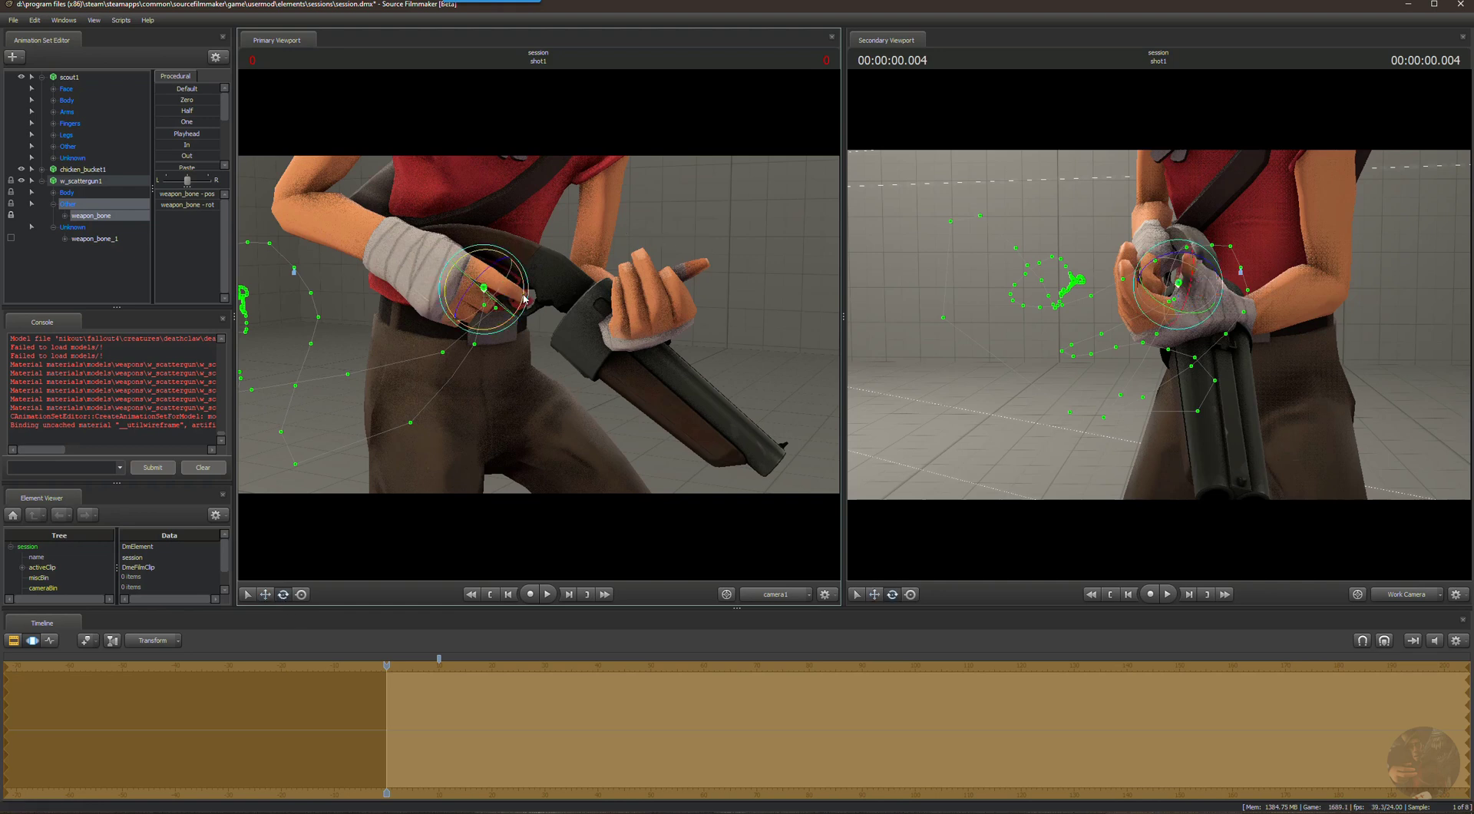
pyautogui.moveTo(524, 299)
pyautogui.mouseDown()
pyautogui.moveTo(528, 276)
pyautogui.moveTo(500, 290)
pyautogui.mouseUp()
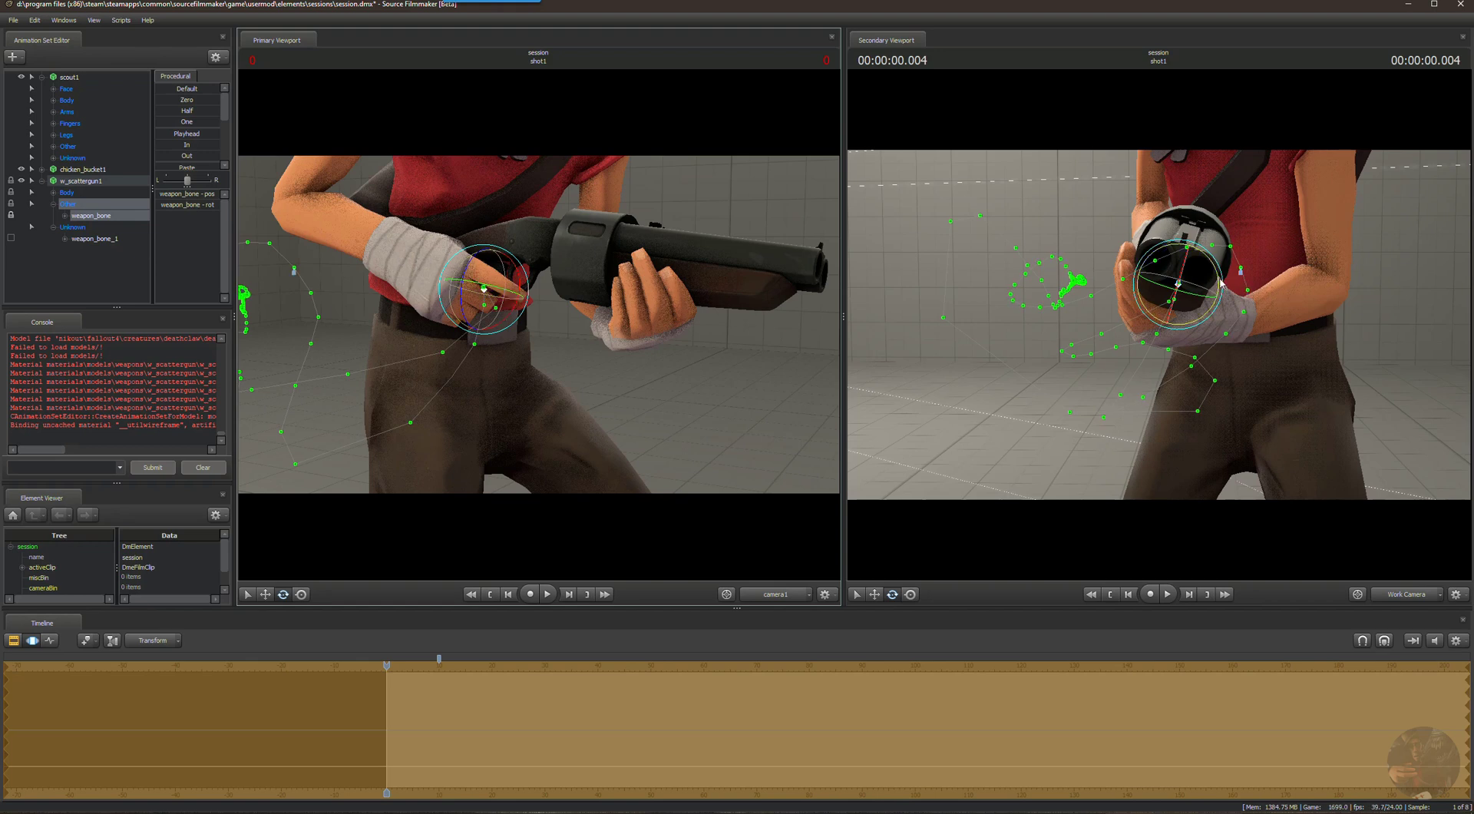
pyautogui.moveTo(1219, 283); pyautogui.dragTo(1219, 270)
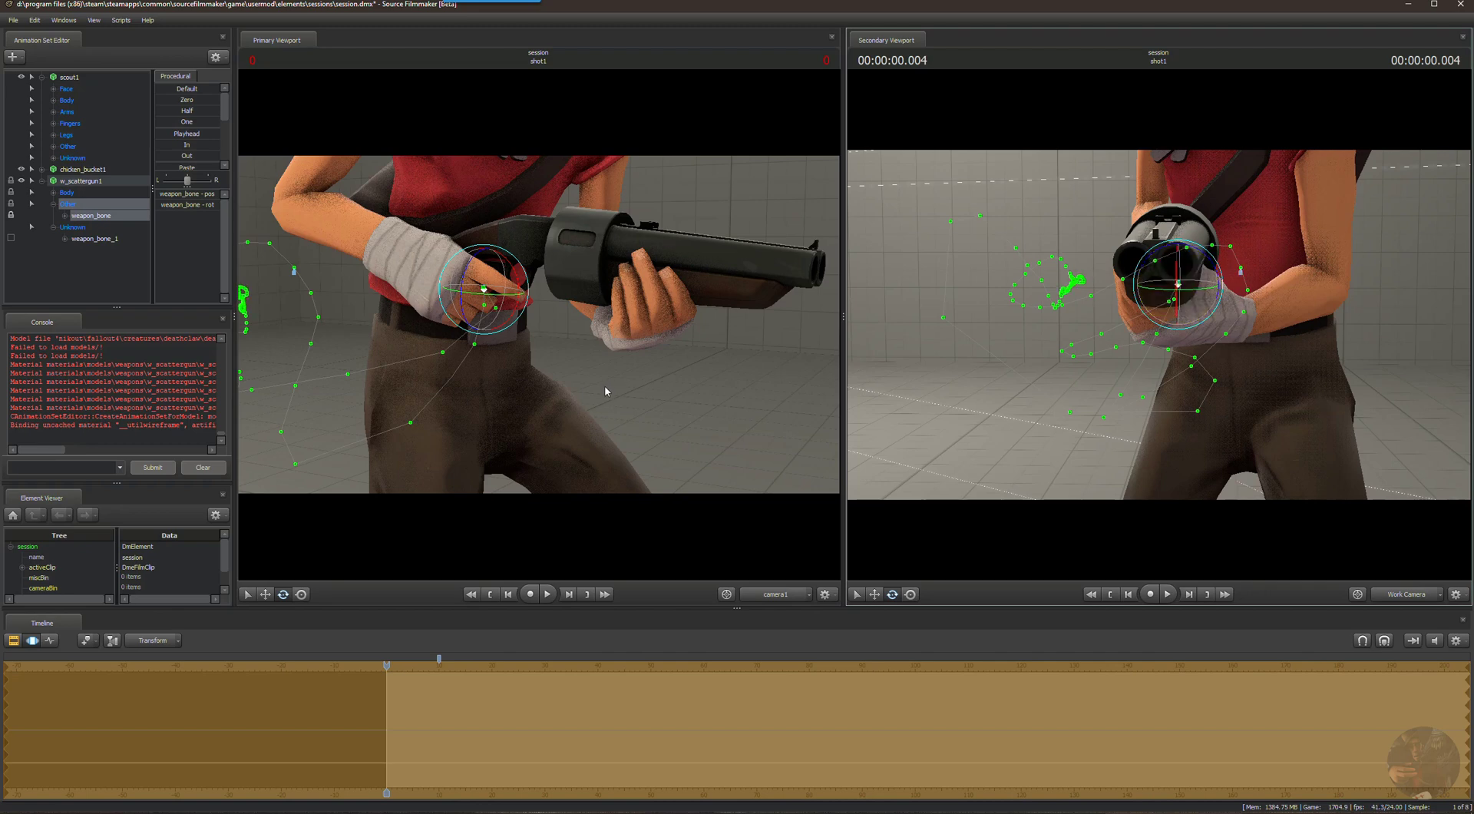
# Move weapon_bone to lower the raised scattergun into the Scout's hands, checking it from the side and front.
pyautogui.keyDown('alt'); pyautogui.moveTo(605, 391); pyautogui.dragTo(344, 318); pyautogui.keyUp('alt')
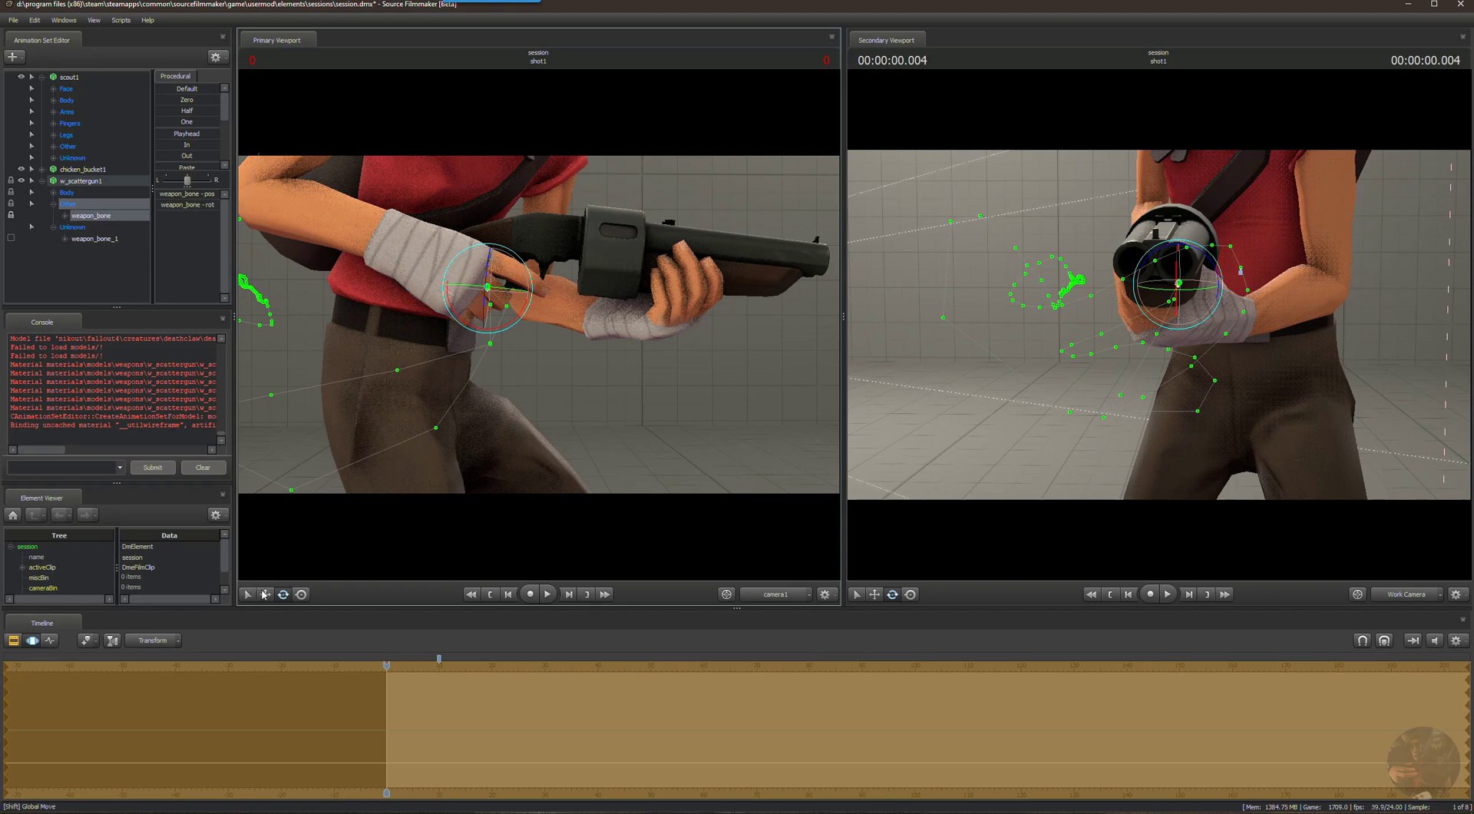
pyautogui.click(265, 594)
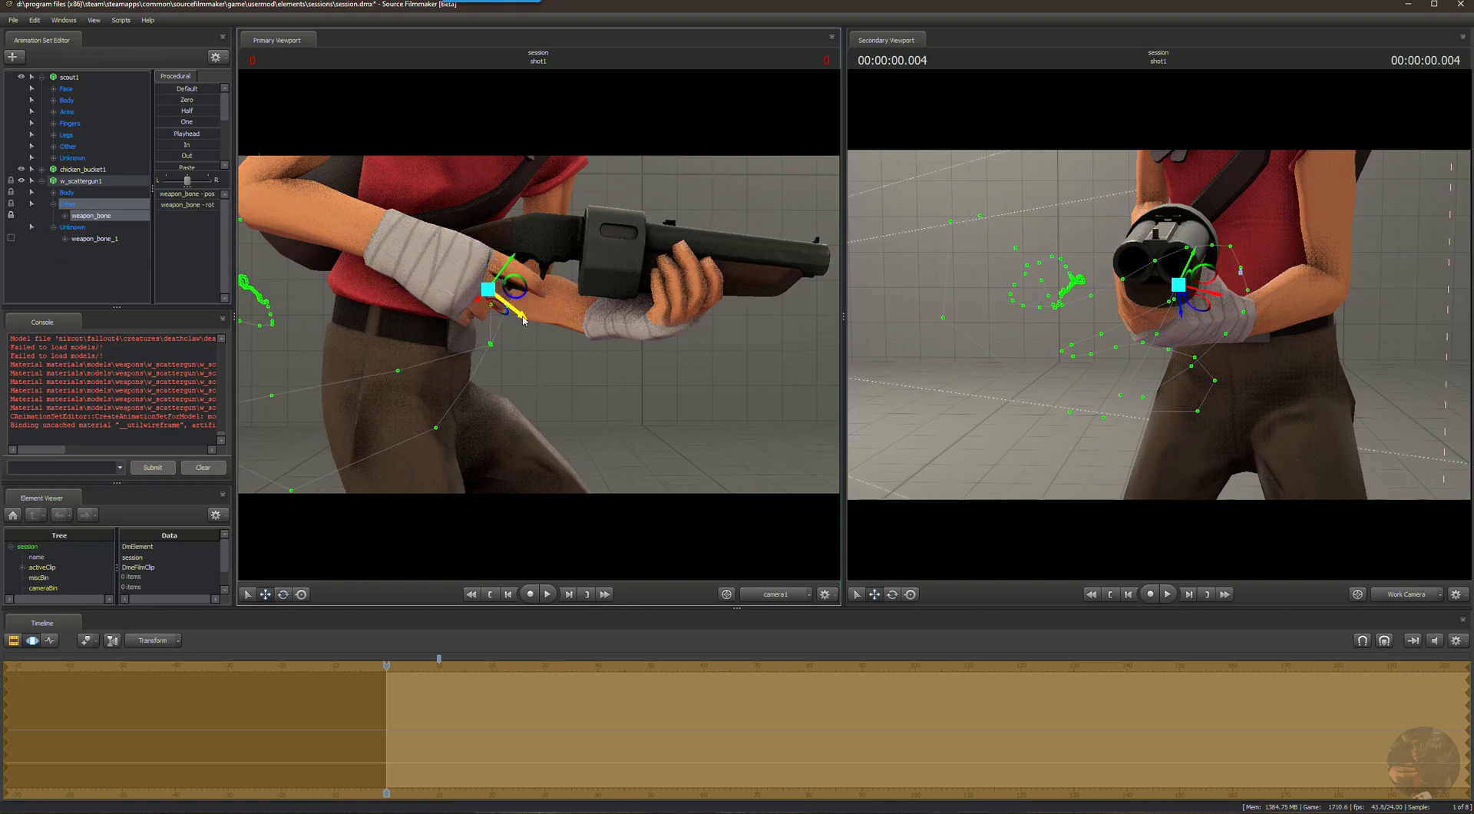
pyautogui.moveTo(523, 320); pyautogui.dragTo(468, 373)
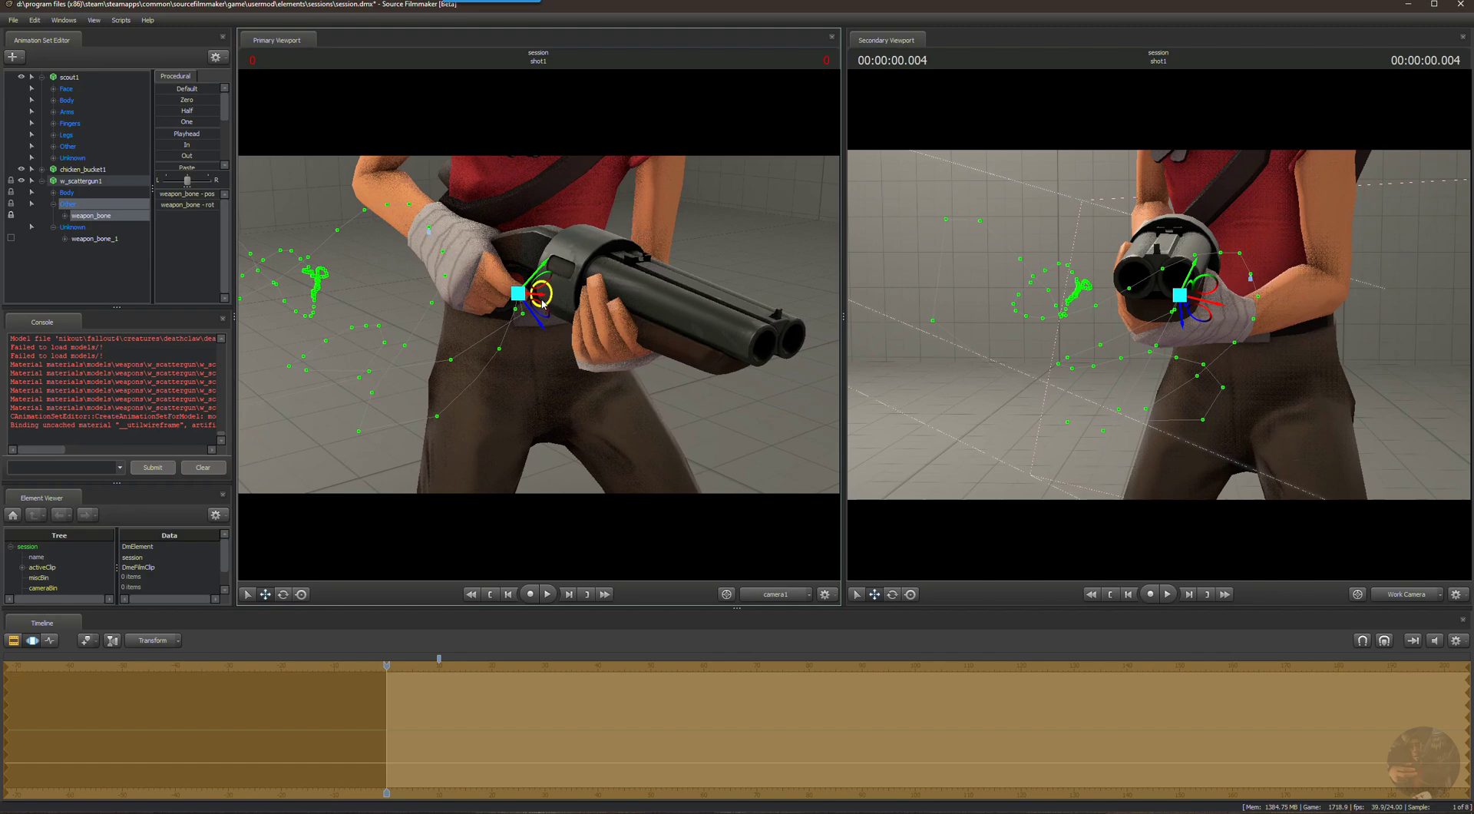
pyautogui.moveTo(542, 298); pyautogui.dragTo(528, 331)
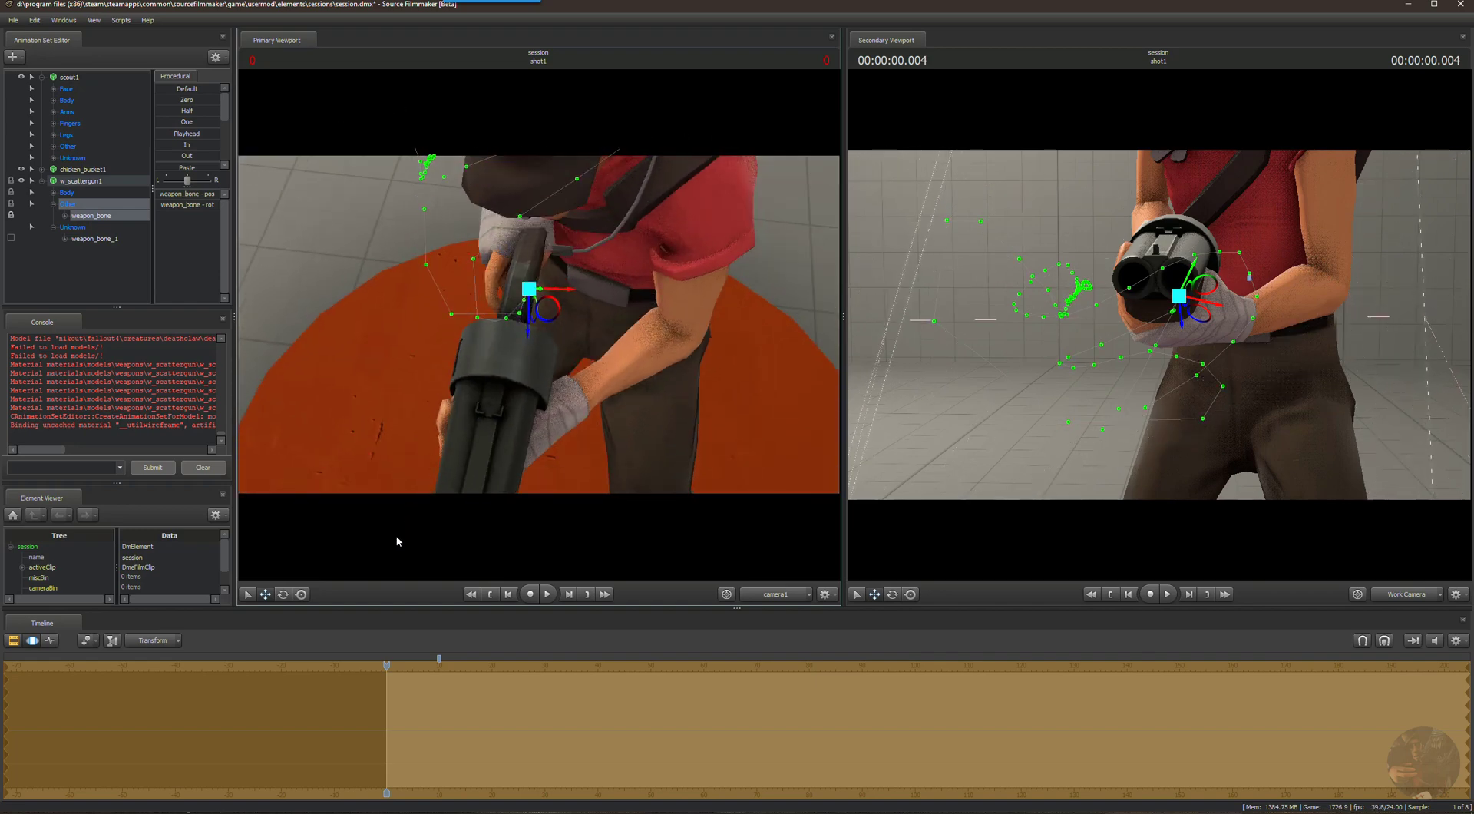
# Turn weapon_bone slightly against an overhead view to aim the barrels, and shift it sideways into the Scout's grip.
pyautogui.click(283, 595)
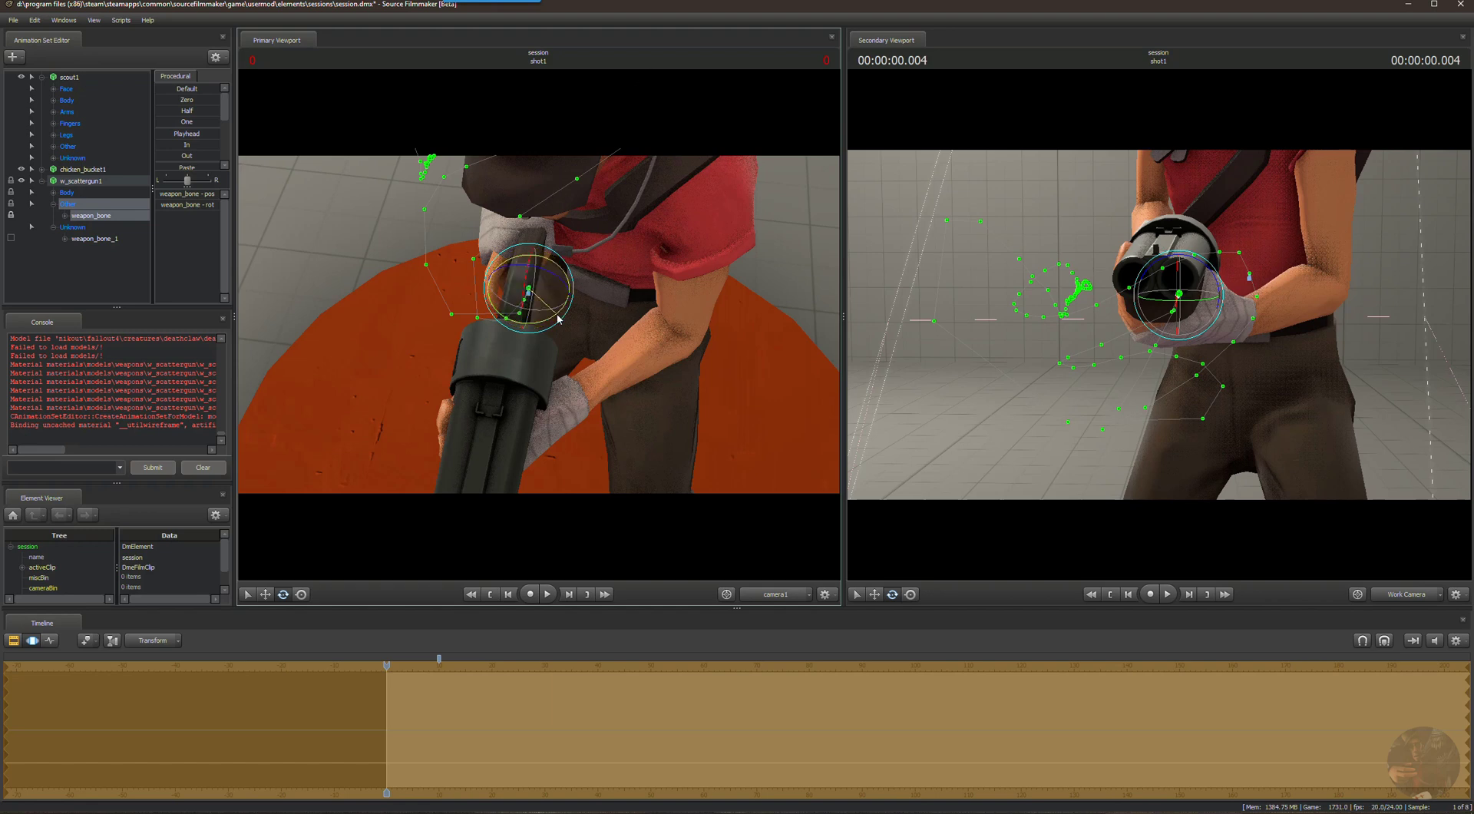
pyautogui.moveTo(558, 319); pyautogui.dragTo(559, 319)
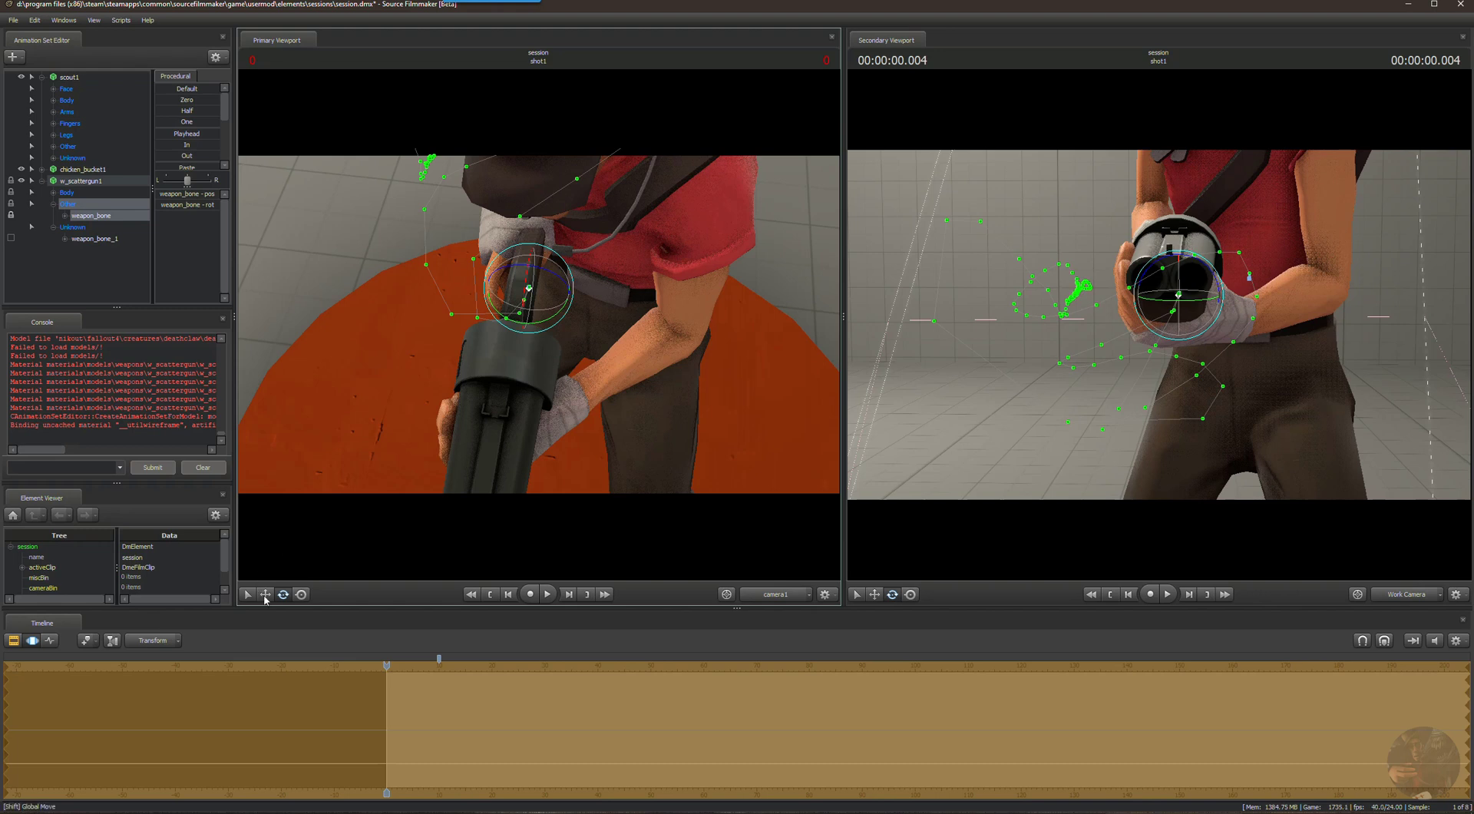
pyautogui.click(265, 595)
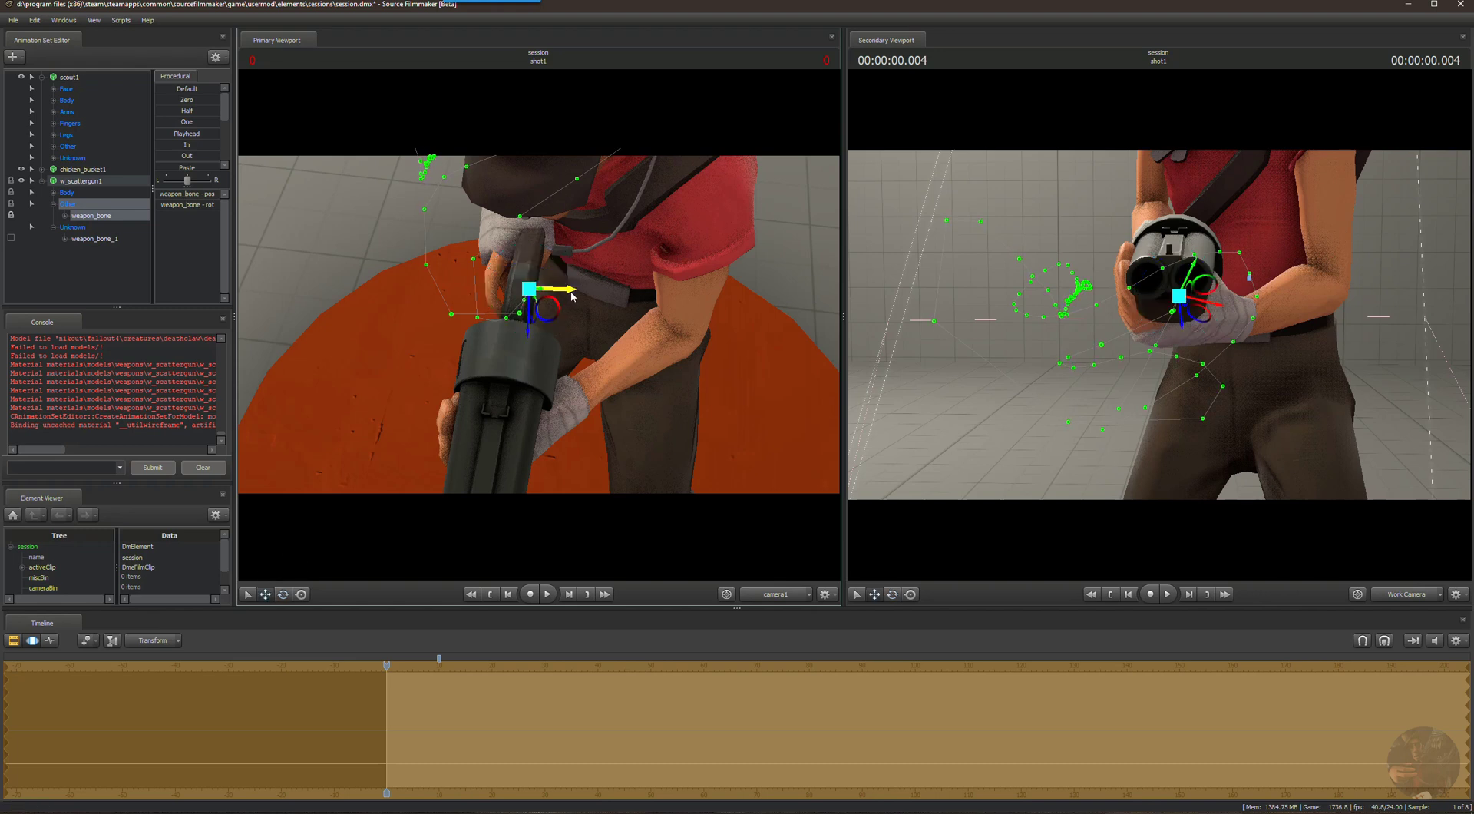
pyautogui.moveTo(572, 295); pyautogui.dragTo(562, 296)
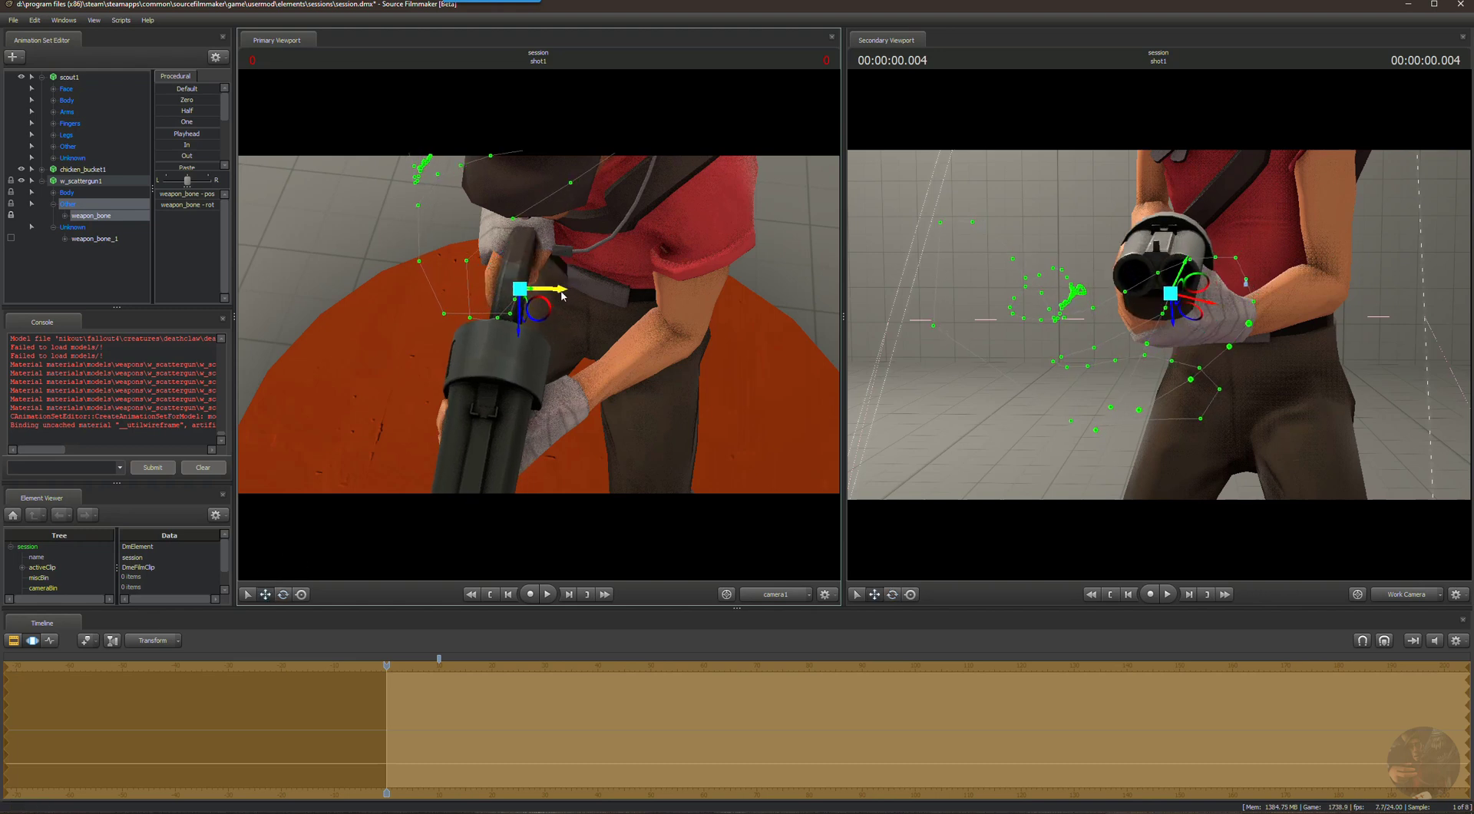
# Rotate weapon_bone slightly against a side view to roll the scattergun so its two barrels sit level.
pyautogui.keyDown('alt'); pyautogui.moveTo(386, 333); pyautogui.dragTo(484, 291); pyautogui.keyUp('alt')
pyautogui.keyDown('alt'); pyautogui.moveTo(592, 377); pyautogui.dragTo(567, 359); pyautogui.keyUp('alt')
pyautogui.moveTo(548, 342)
pyautogui.keyDown('alt'); pyautogui.mouseDown(button='right')
pyautogui.moveTo(549, 321)
pyautogui.moveTo(549, 363)
pyautogui.mouseUp(button='right'); pyautogui.keyUp('alt')
pyautogui.keyDown('alt'); pyautogui.moveTo(548, 362); pyautogui.dragTo(550, 321); pyautogui.keyUp('alt')
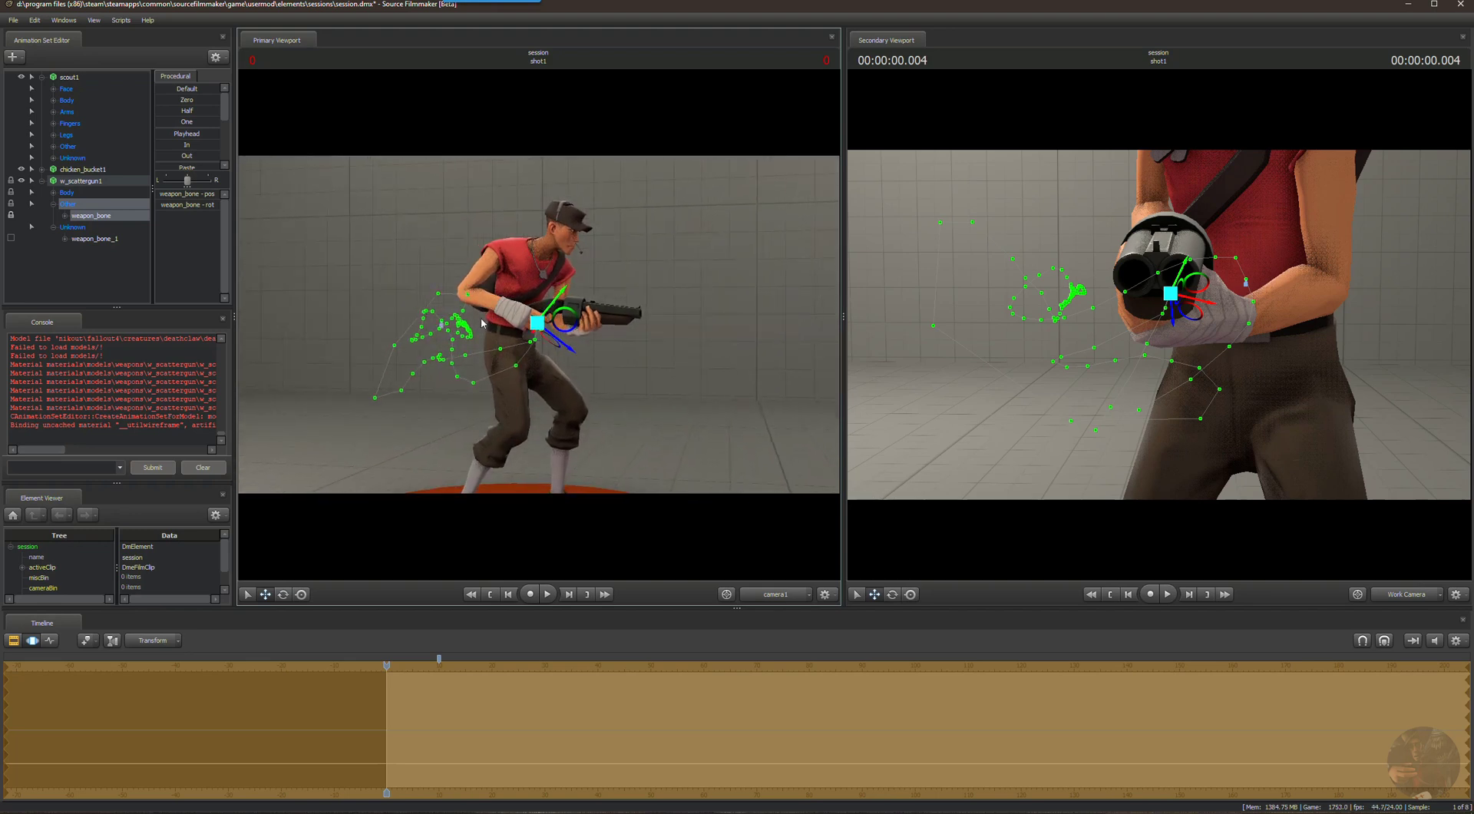
pyautogui.click(283, 593)
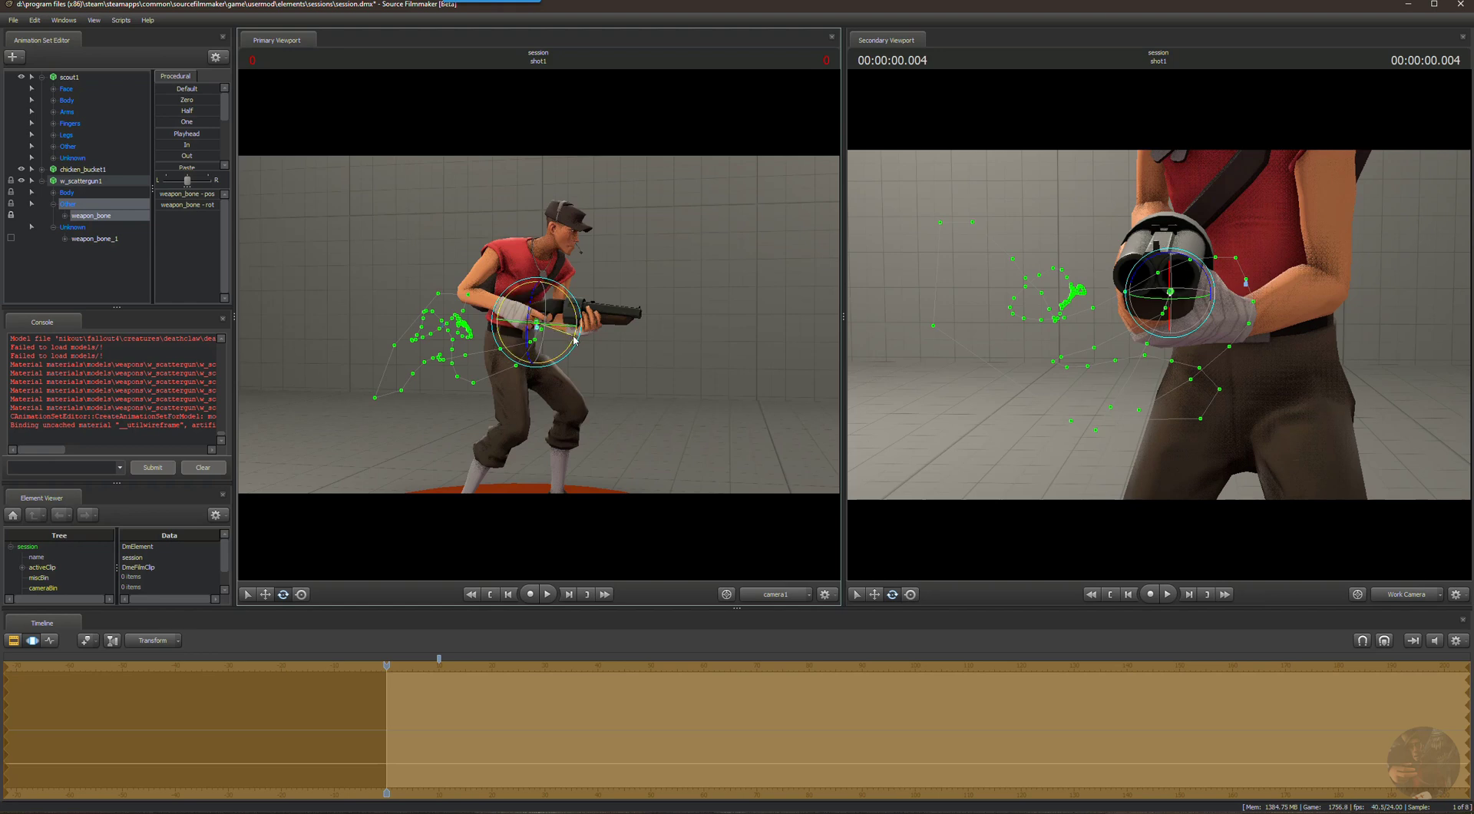
pyautogui.moveTo(575, 339); pyautogui.dragTo(577, 337)
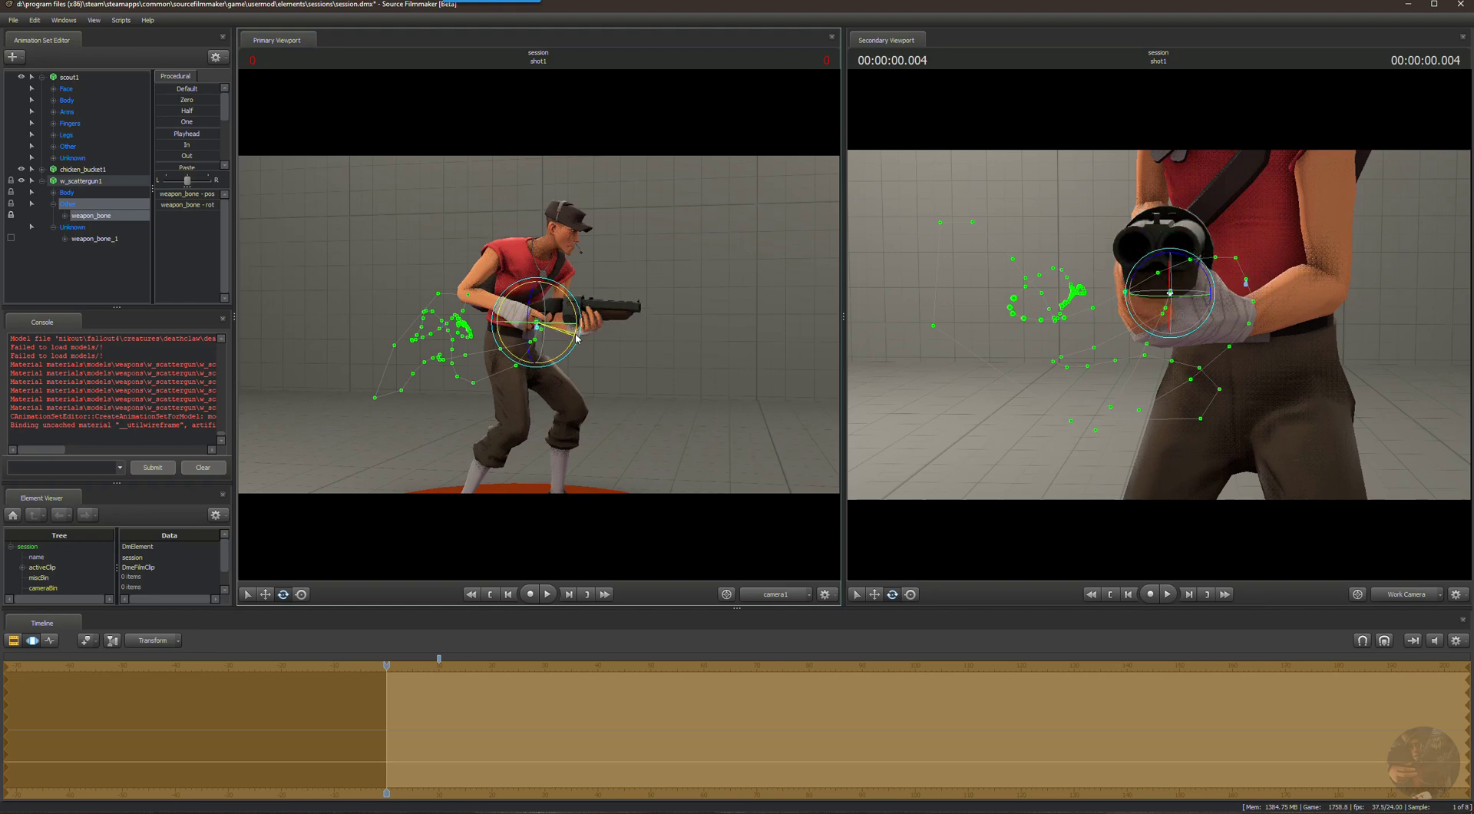
# Nudge weapon_bone along its axes to seat the leveled scattergun back into the Scout's hands.
pyautogui.click(265, 594)
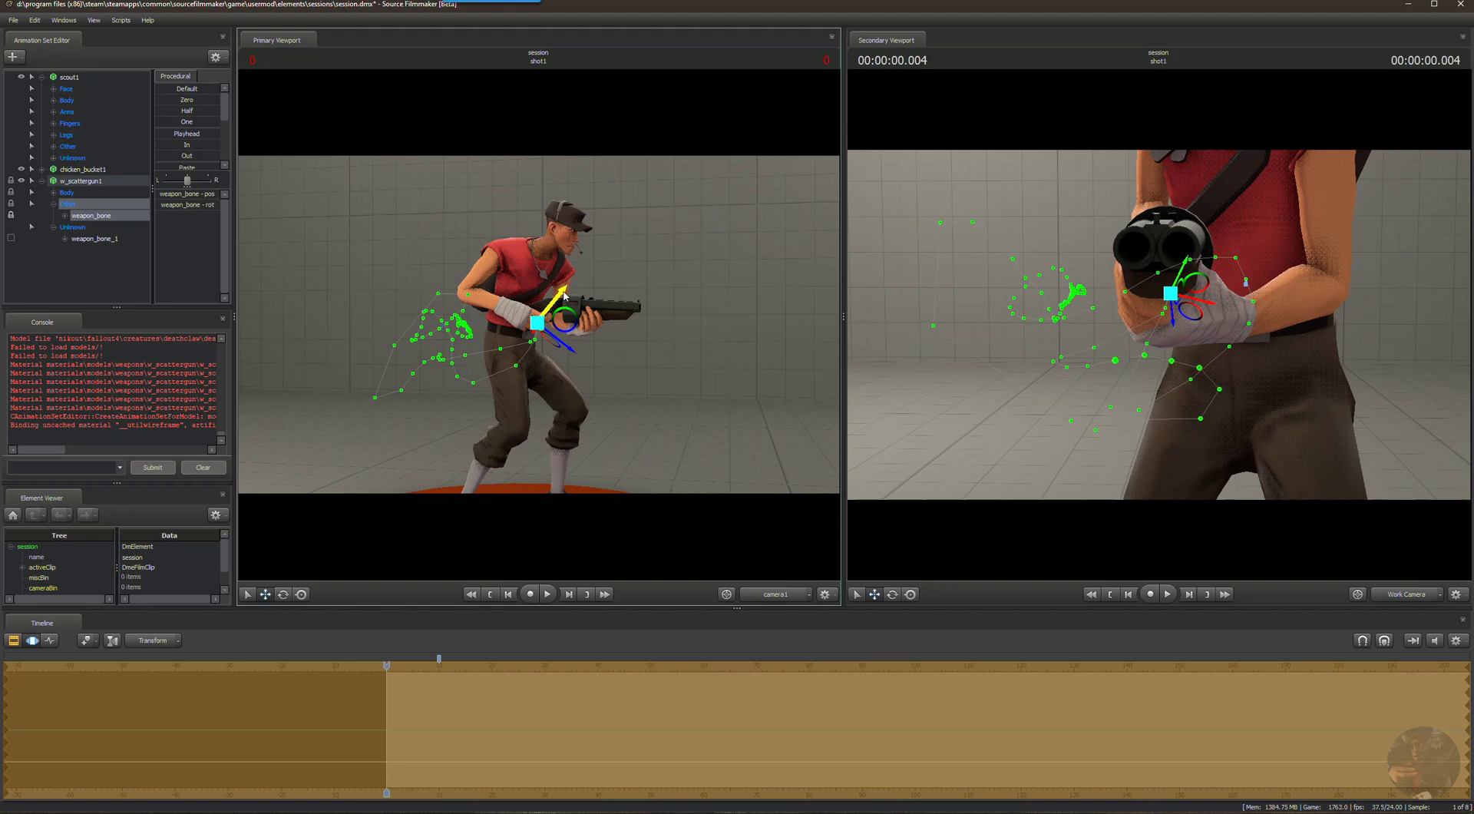
pyautogui.moveTo(563, 293); pyautogui.dragTo(561, 297)
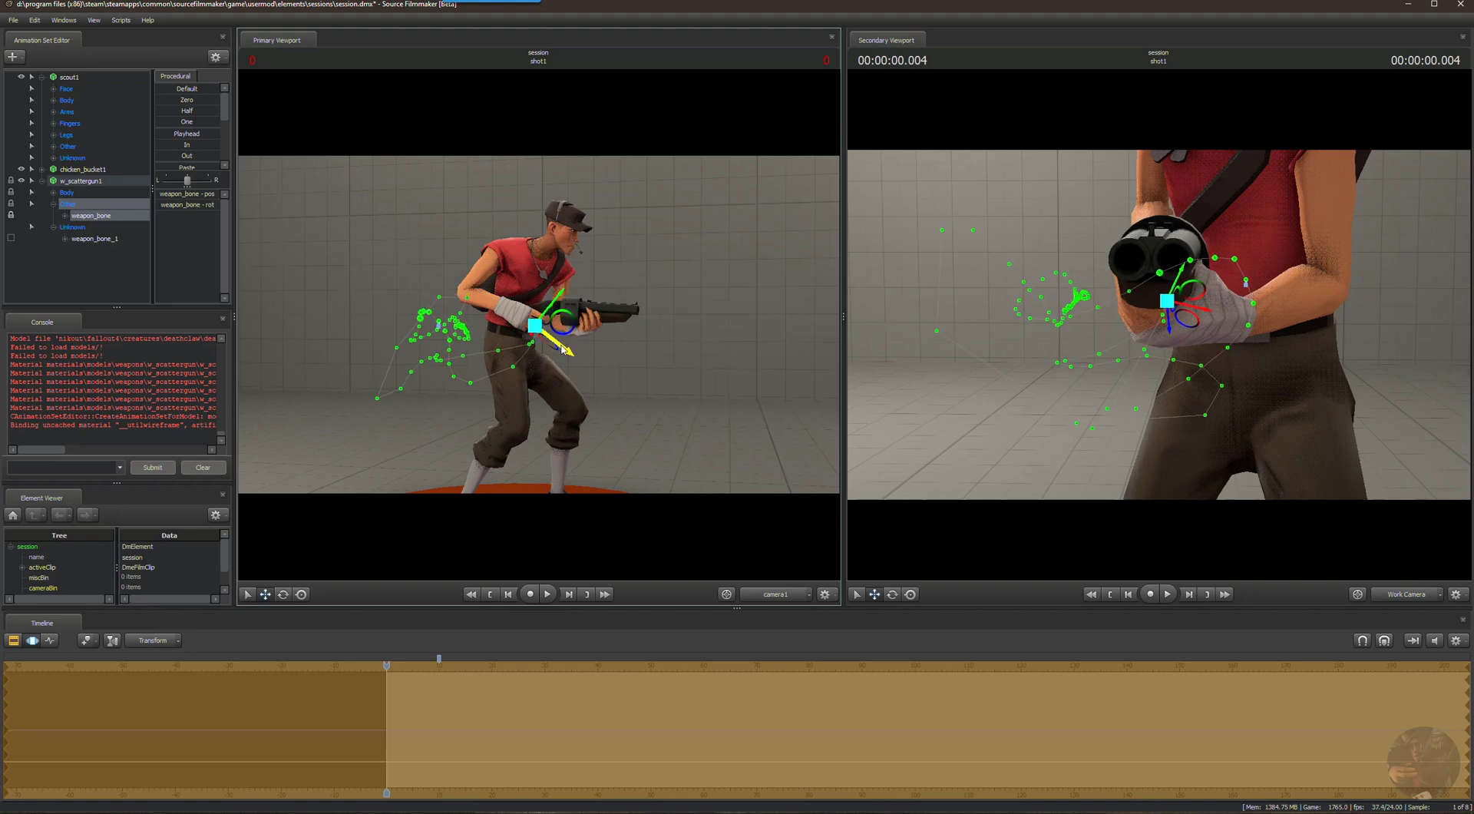
pyautogui.moveTo(563, 350); pyautogui.dragTo(566, 350)
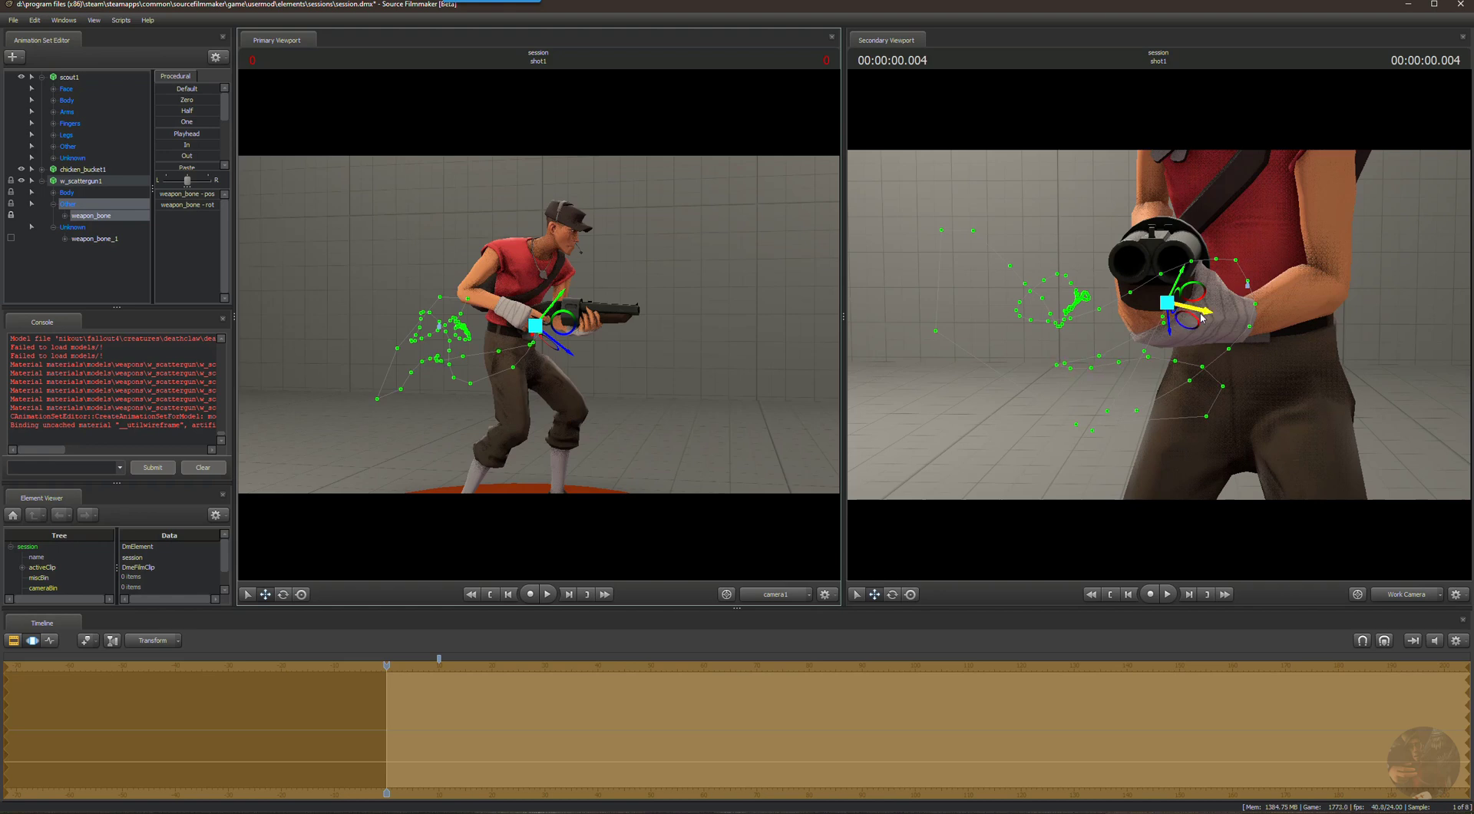
pyautogui.moveTo(1202, 317); pyautogui.dragTo(1200, 315)
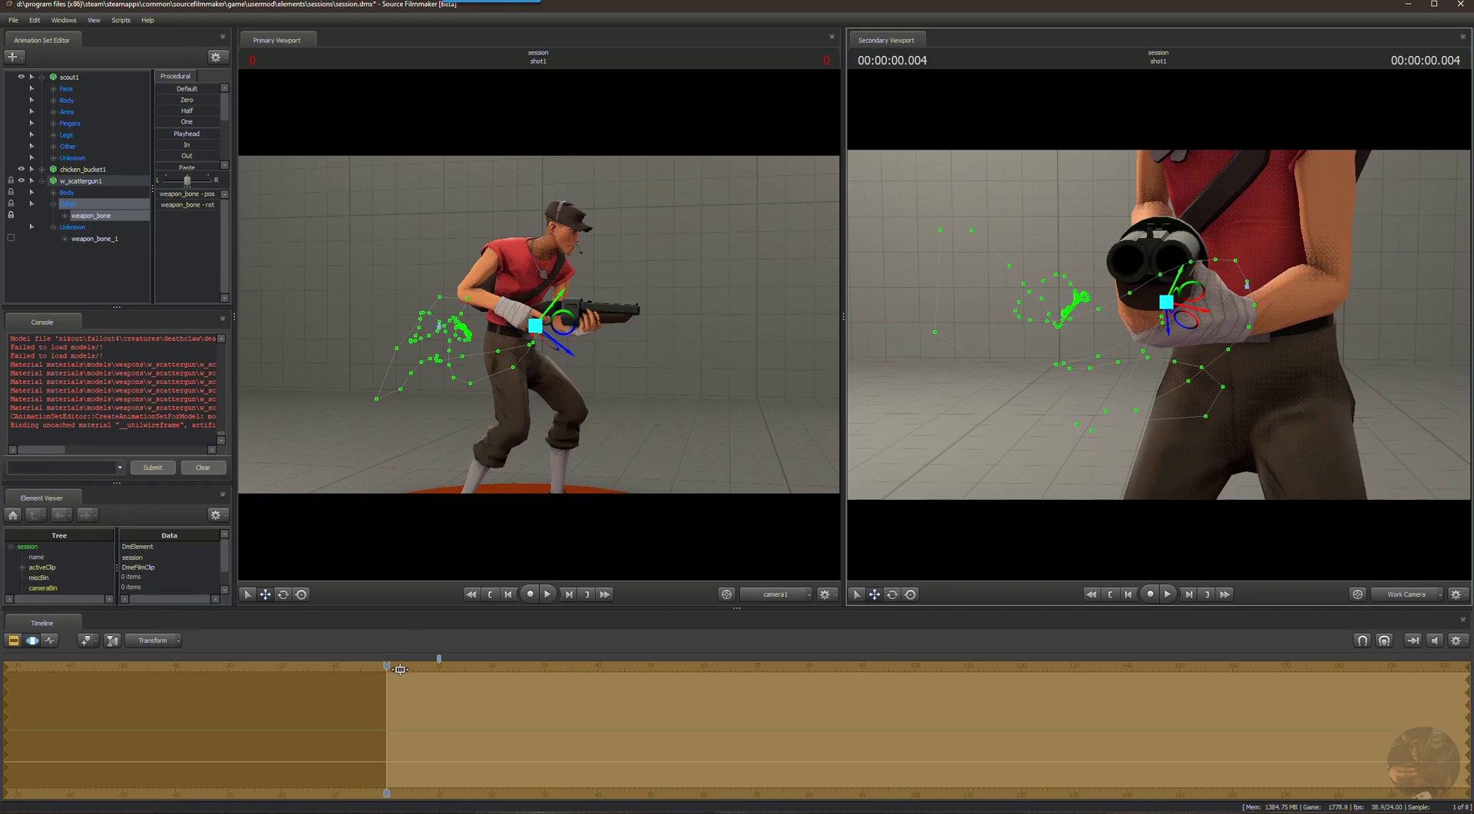
# Scrub to frame 127 and hide chicken_bucket1 to check the scattergun's fit in the Scout's hands.
pyautogui.moveTo(389, 666); pyautogui.dragTo(1058, 658)
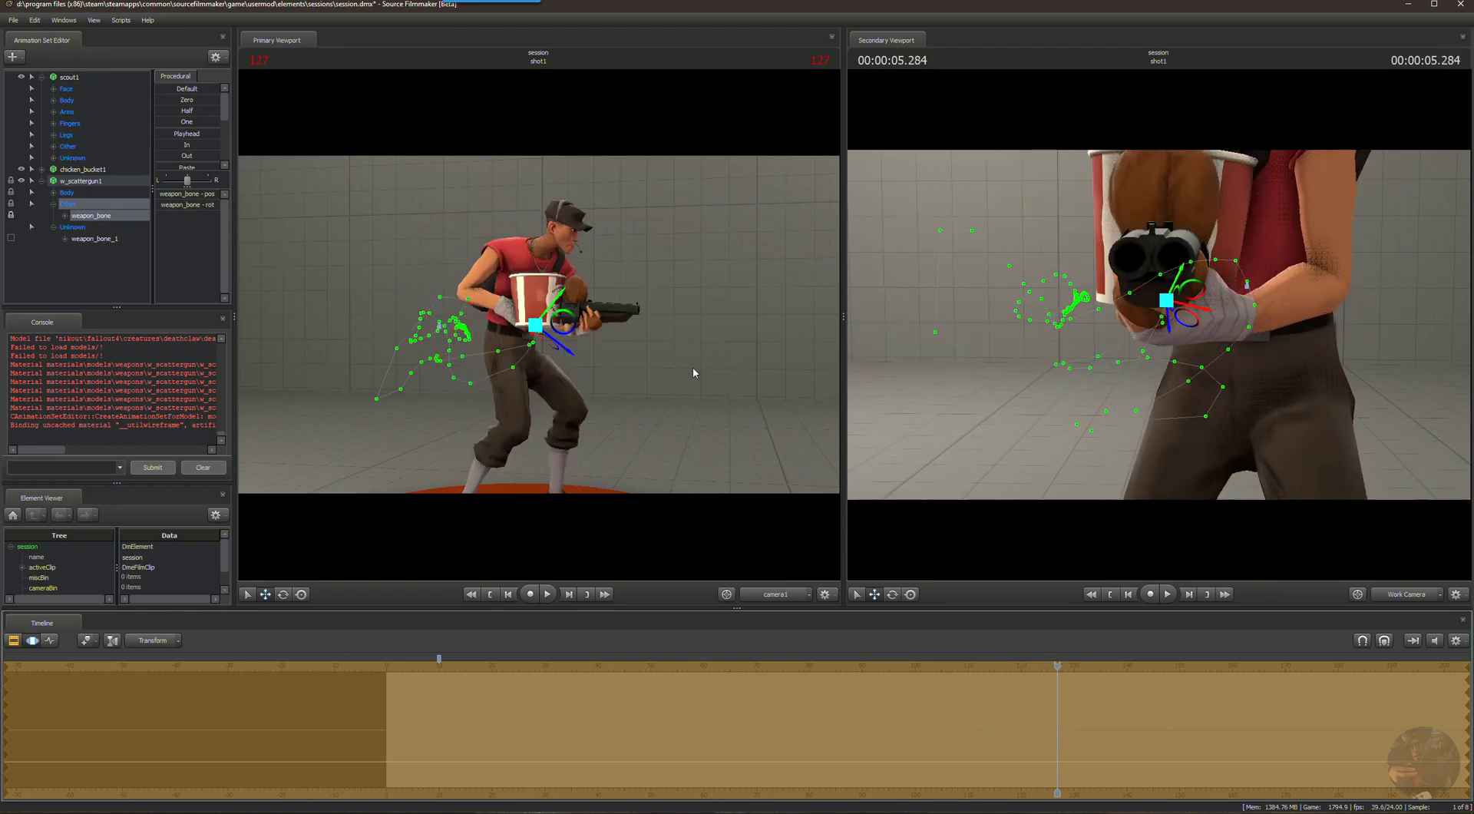
pyautogui.keyDown('alt'); pyautogui.moveTo(693, 372); pyautogui.dragTo(733, 390); pyautogui.keyUp('alt')
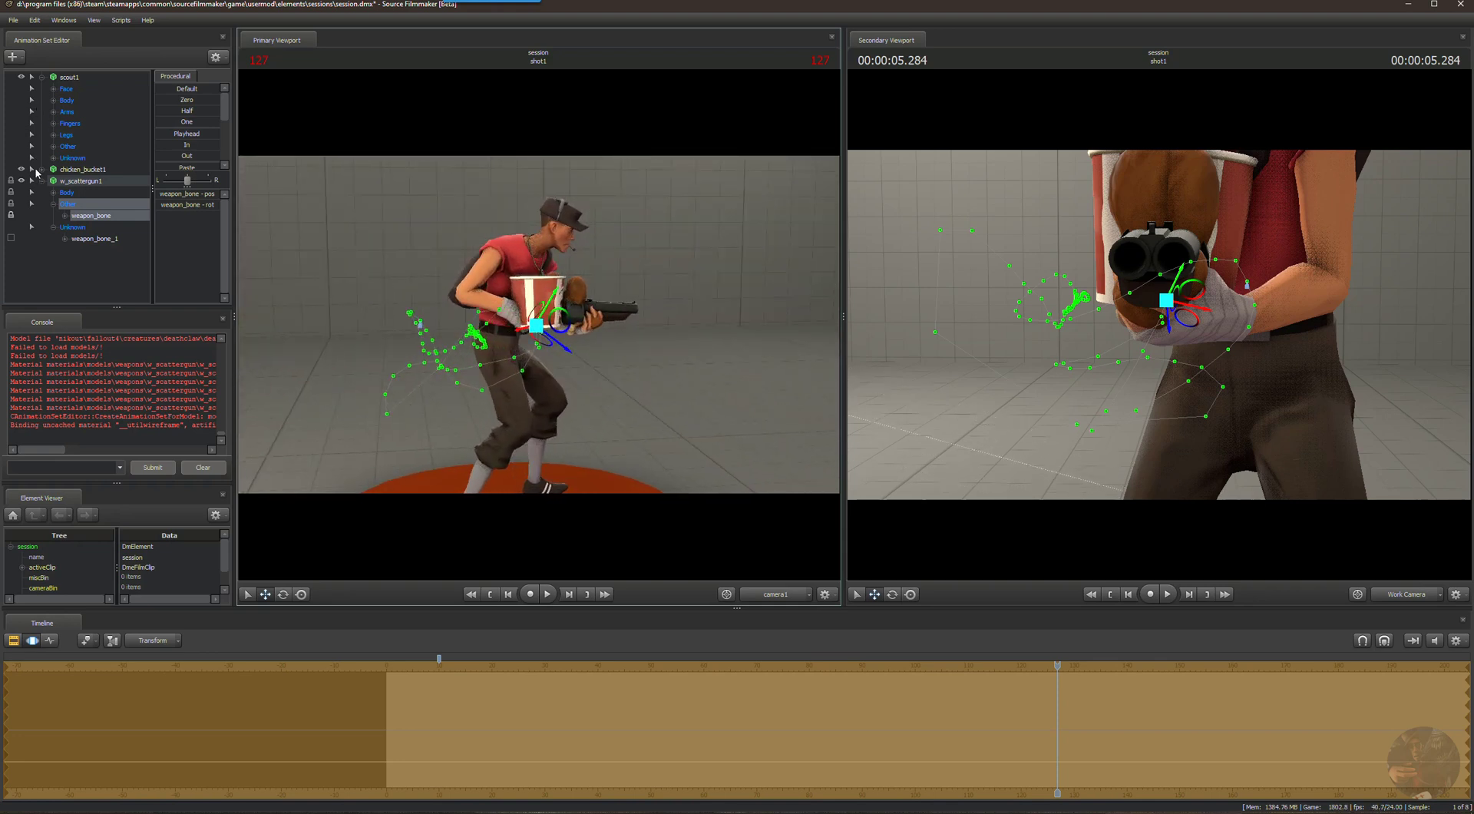
pyautogui.click(22, 170)
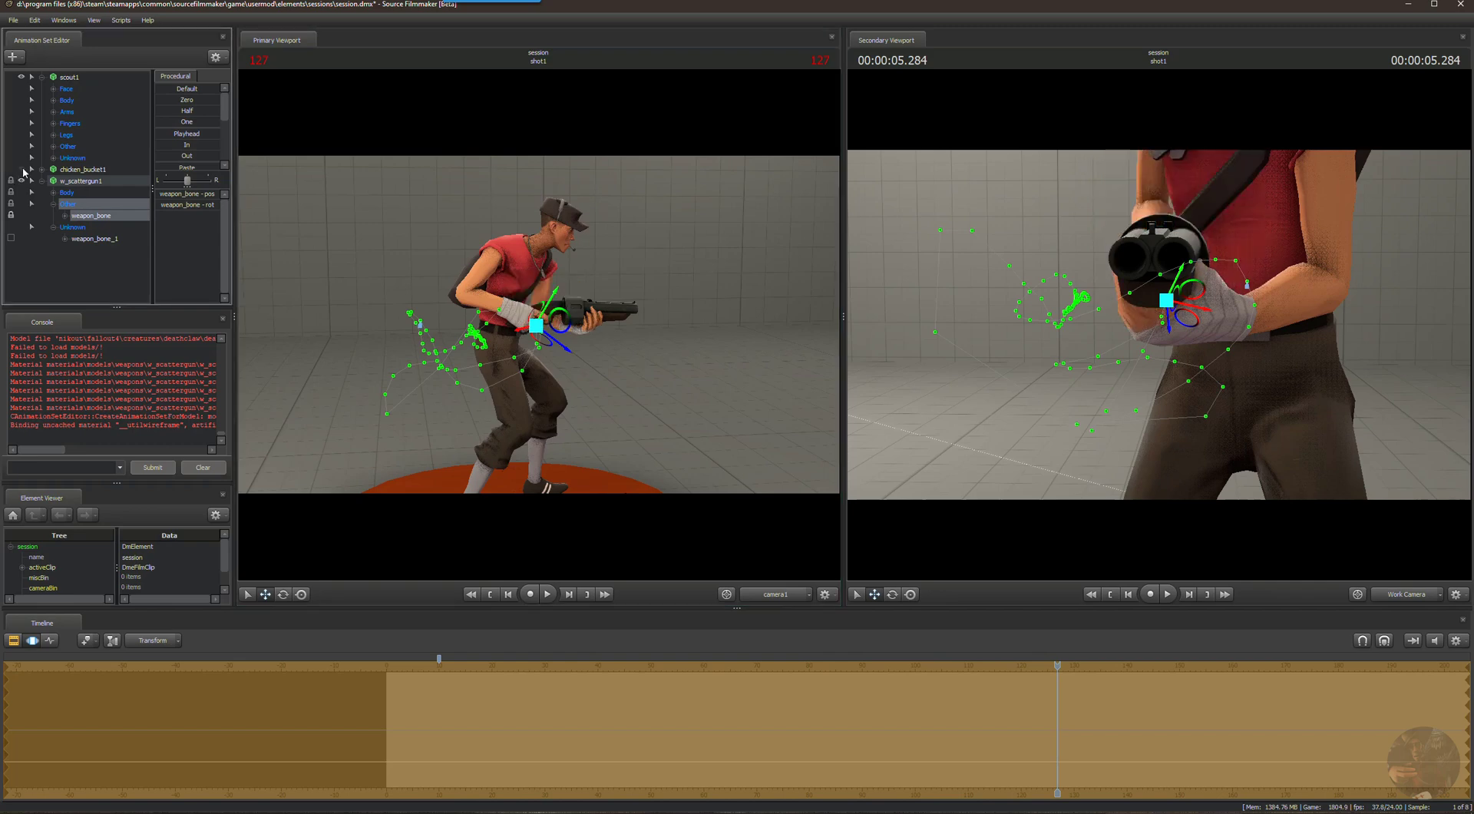
pyautogui.moveTo(755, 369)
pyautogui.keyDown('alt'); pyautogui.mouseDown()
pyautogui.moveTo(751, 430)
pyautogui.moveTo(749, 368)
pyautogui.mouseUp(); pyautogui.keyUp('alt')
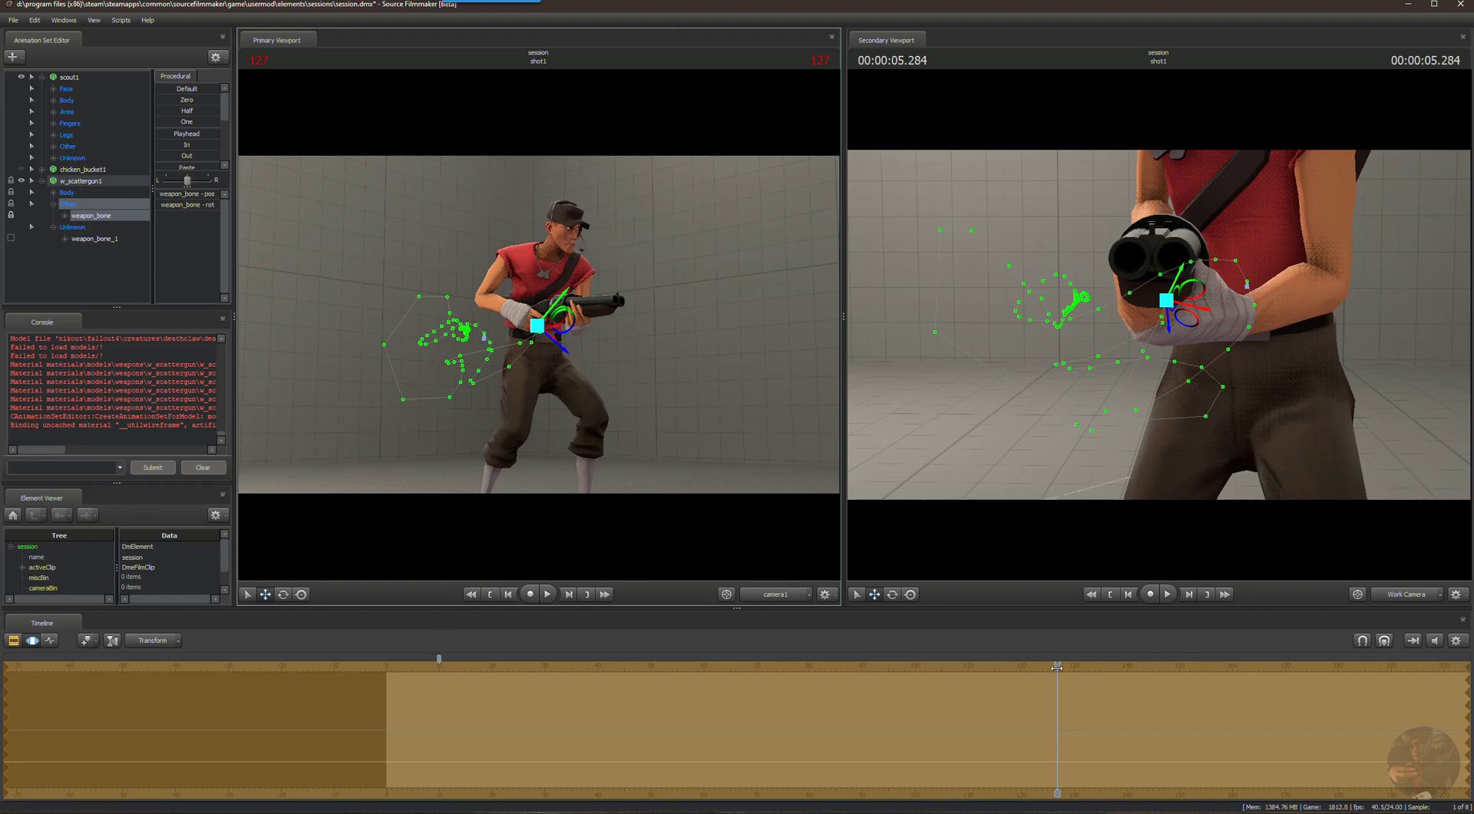
# Finish the pending weapon_bone modification in the Motion Editor and move the playhead to frame 130.
pyautogui.scroll(3, 921, 724)
pyautogui.scroll(-2, 918, 722)
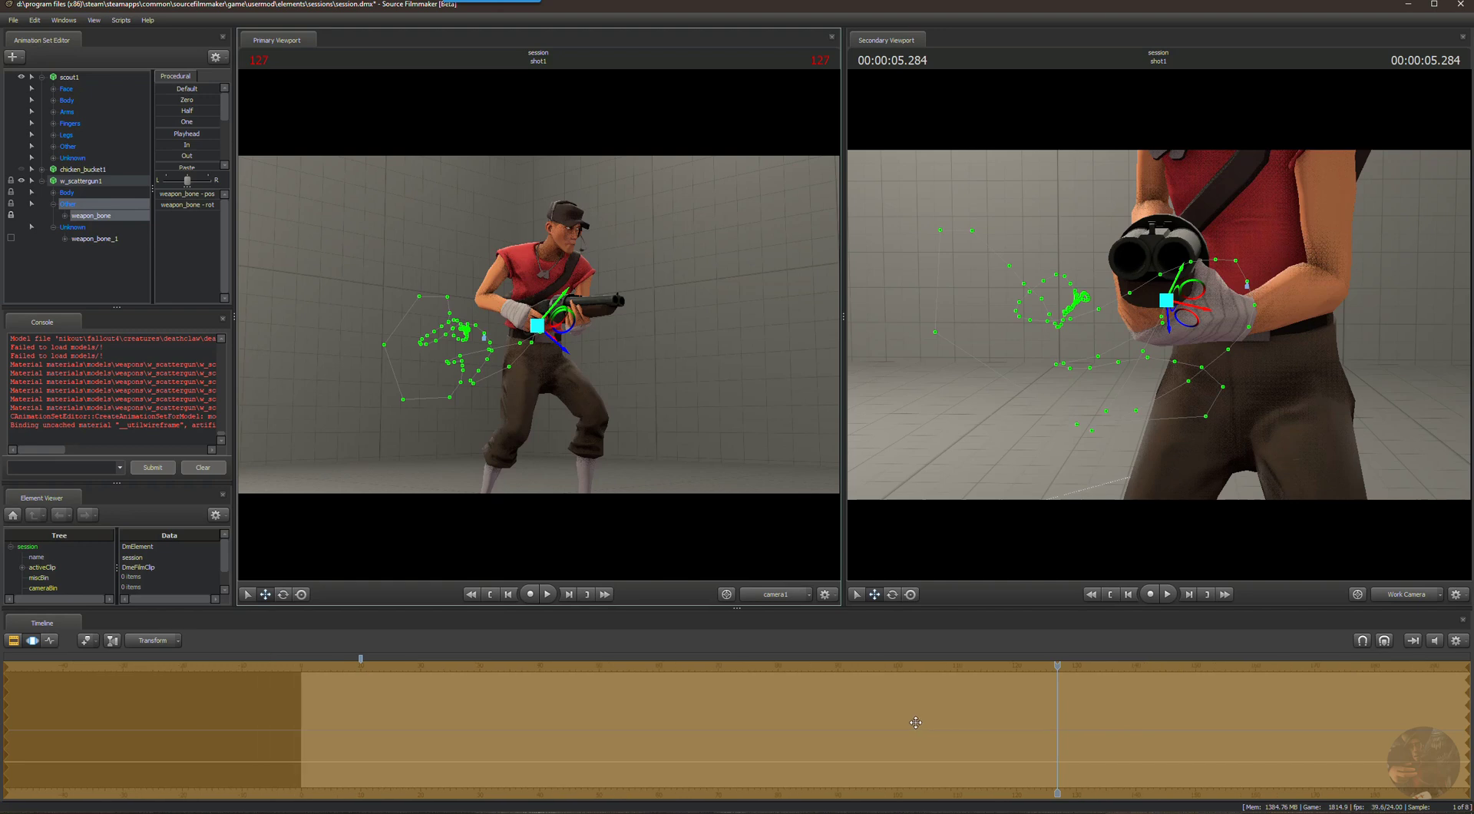
pyautogui.press('Escape')
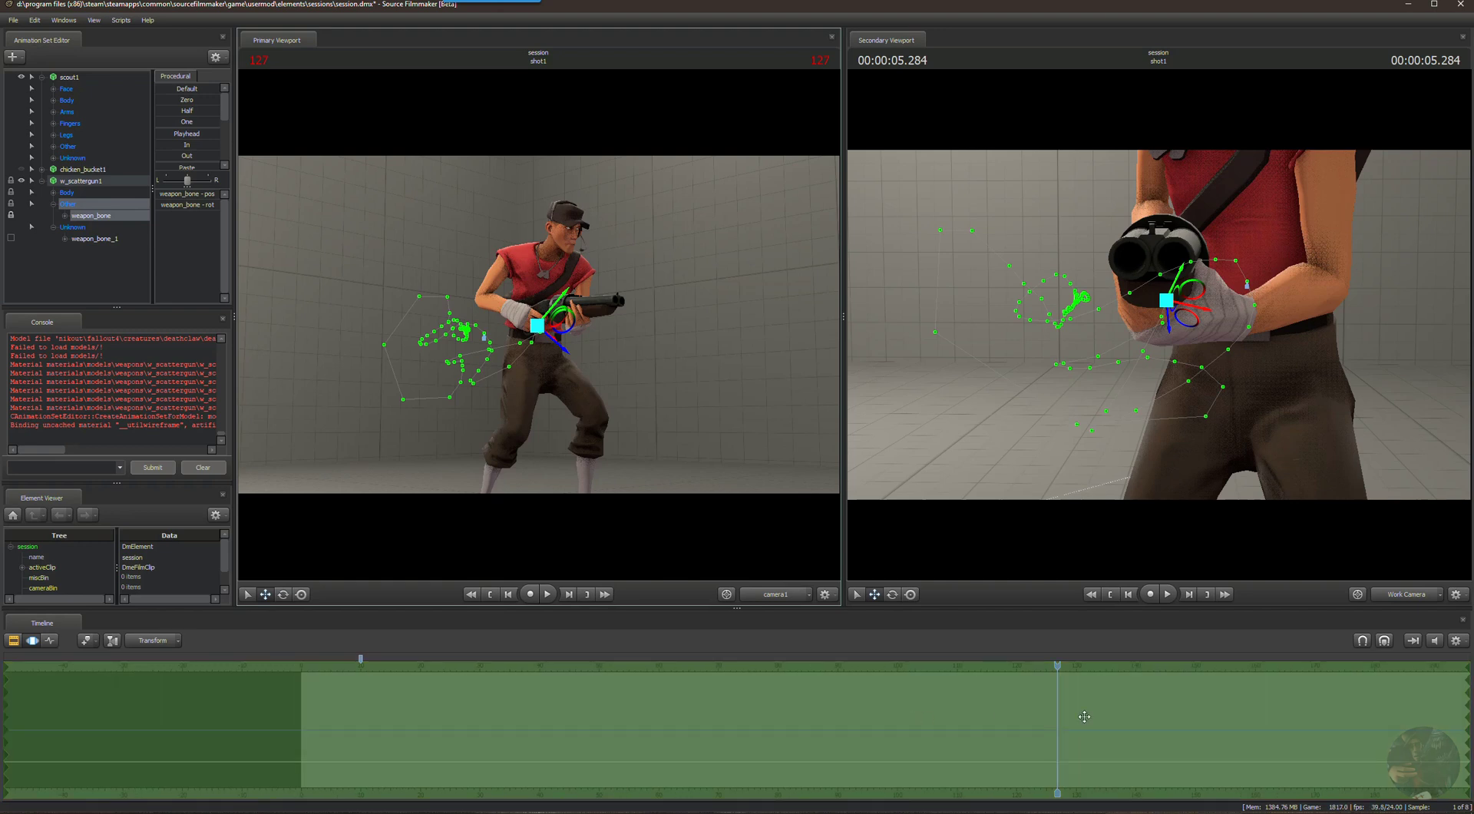
pyautogui.moveTo(1057, 666); pyautogui.dragTo(1075, 705)
pyautogui.rightClick(489, 660)
pyautogui.click(476, 666)
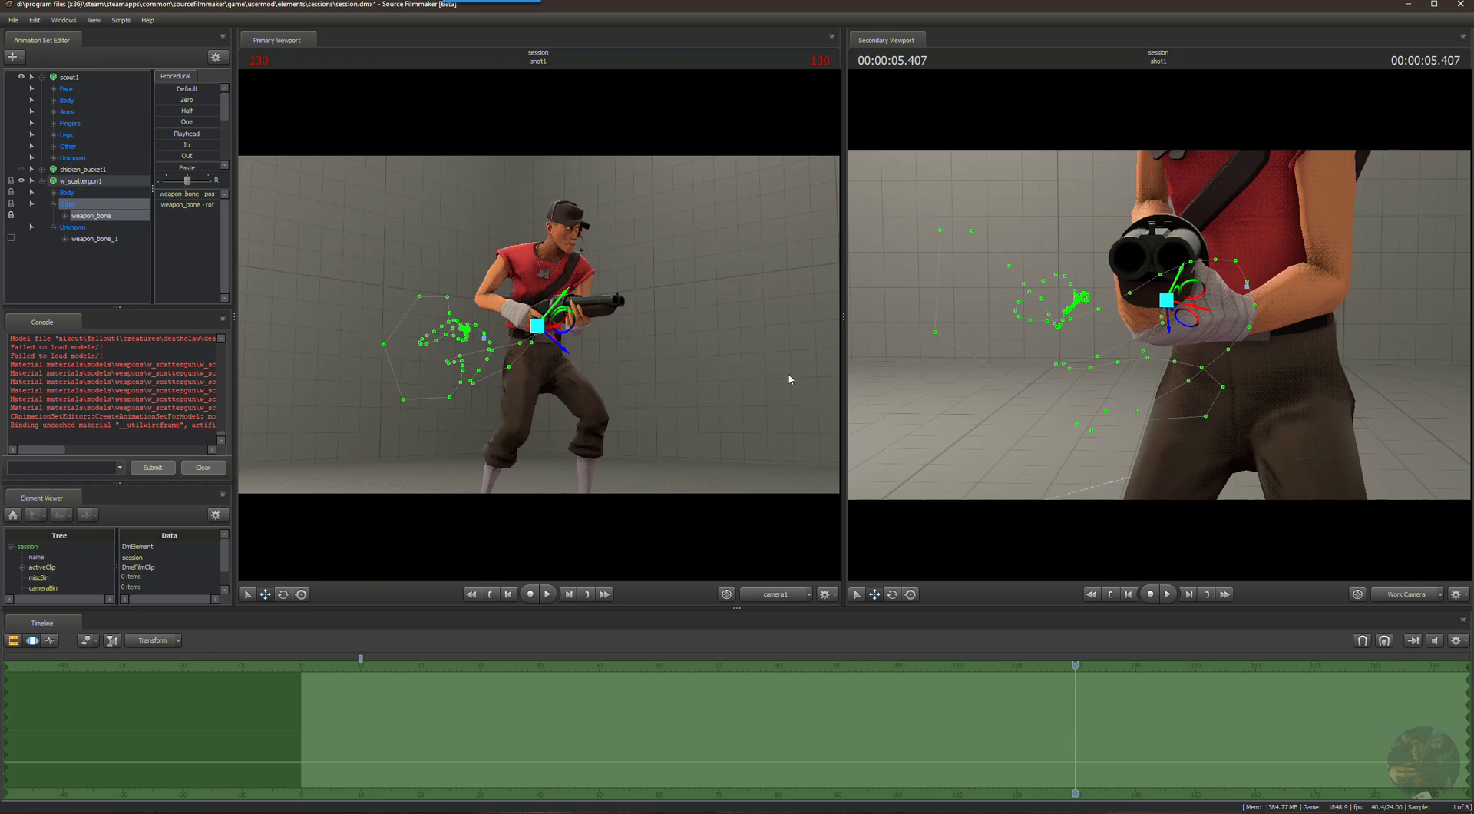
# Unlock the transforms of the whole w_scattergun1 animation set.
pyautogui.keyDown('alt'); pyautogui.moveTo(542, 379); pyautogui.dragTo(576, 409); pyautogui.keyUp('alt')
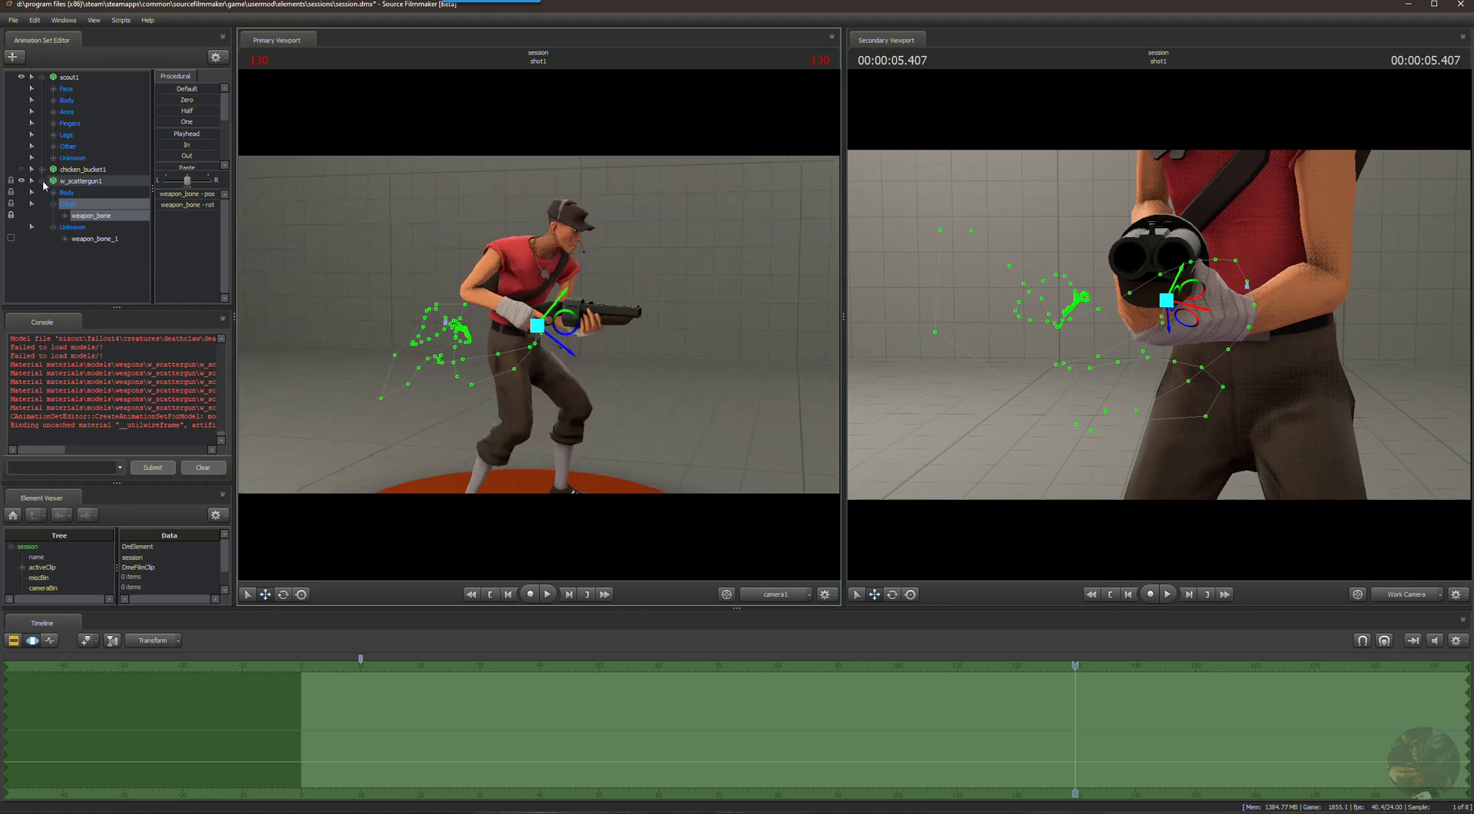
pyautogui.click(43, 182)
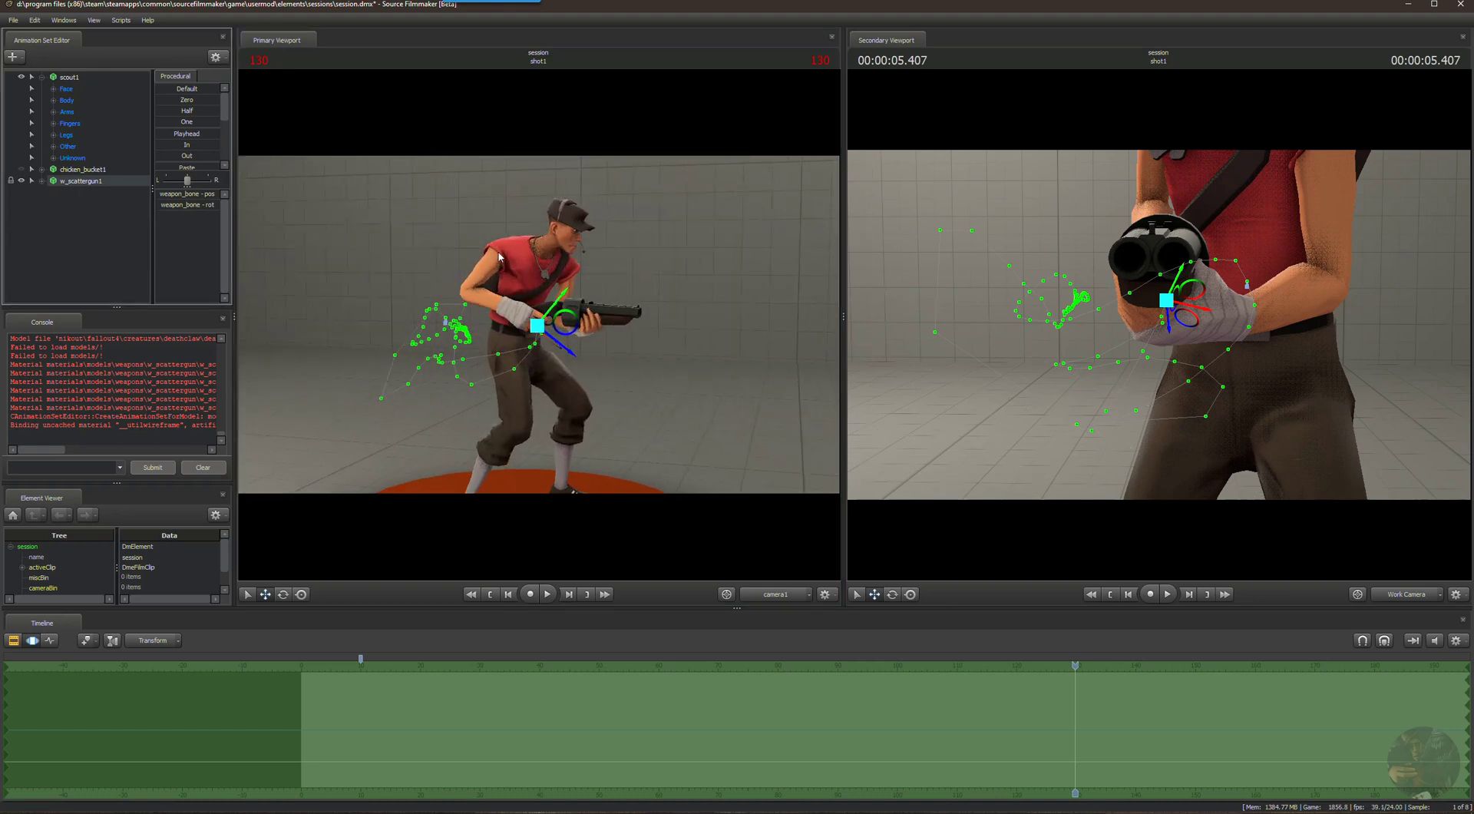
pyautogui.click(73, 184)
pyautogui.rightClick(73, 183)
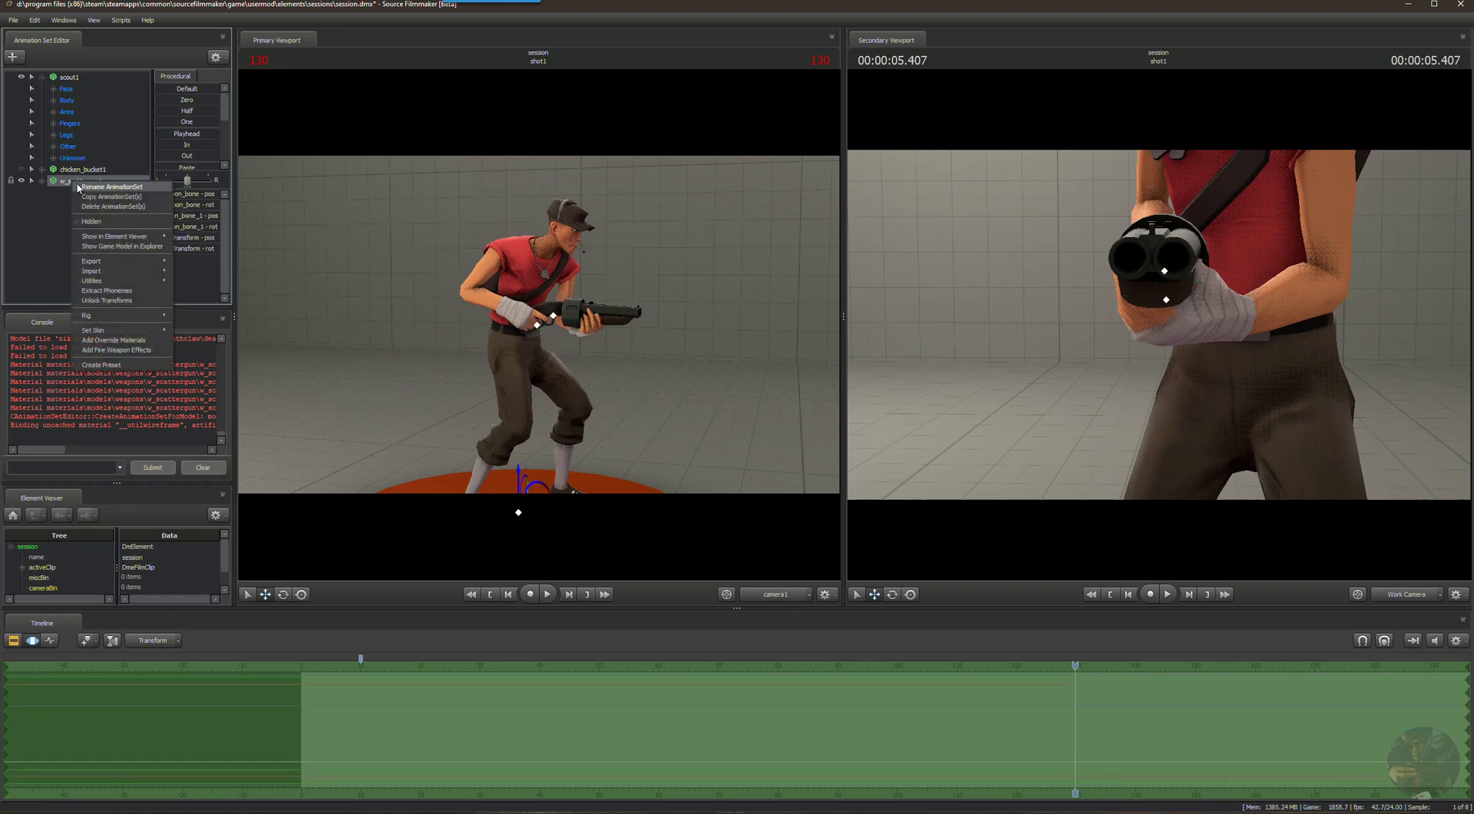
pyautogui.click(118, 301)
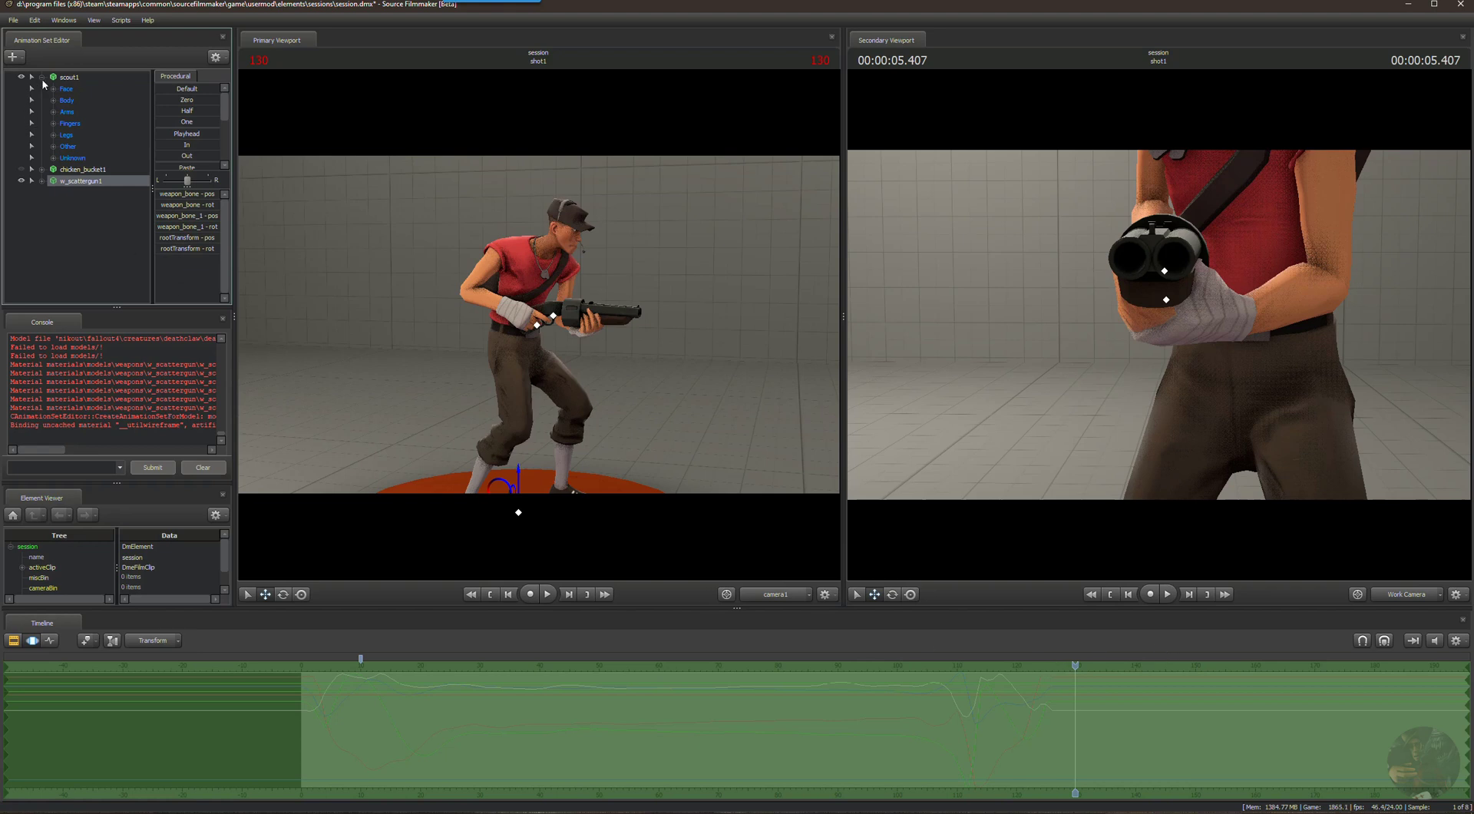
# Hide scout1 temporarily to check the unlocked scattergun's own motion back to frame 10, and show scout1 again.
pyautogui.click(21, 77)
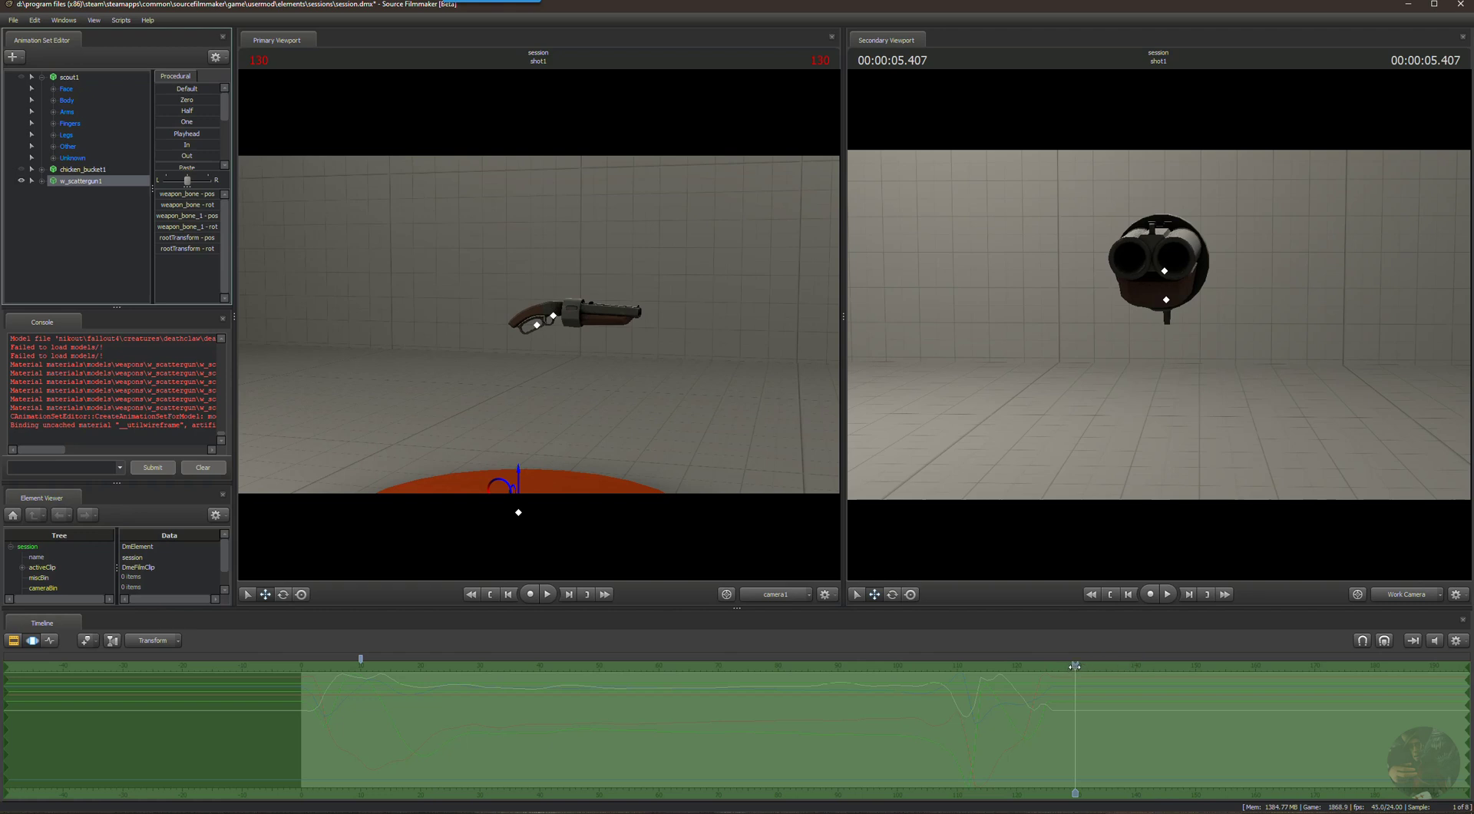
pyautogui.moveTo(1075, 666); pyautogui.dragTo(361, 639)
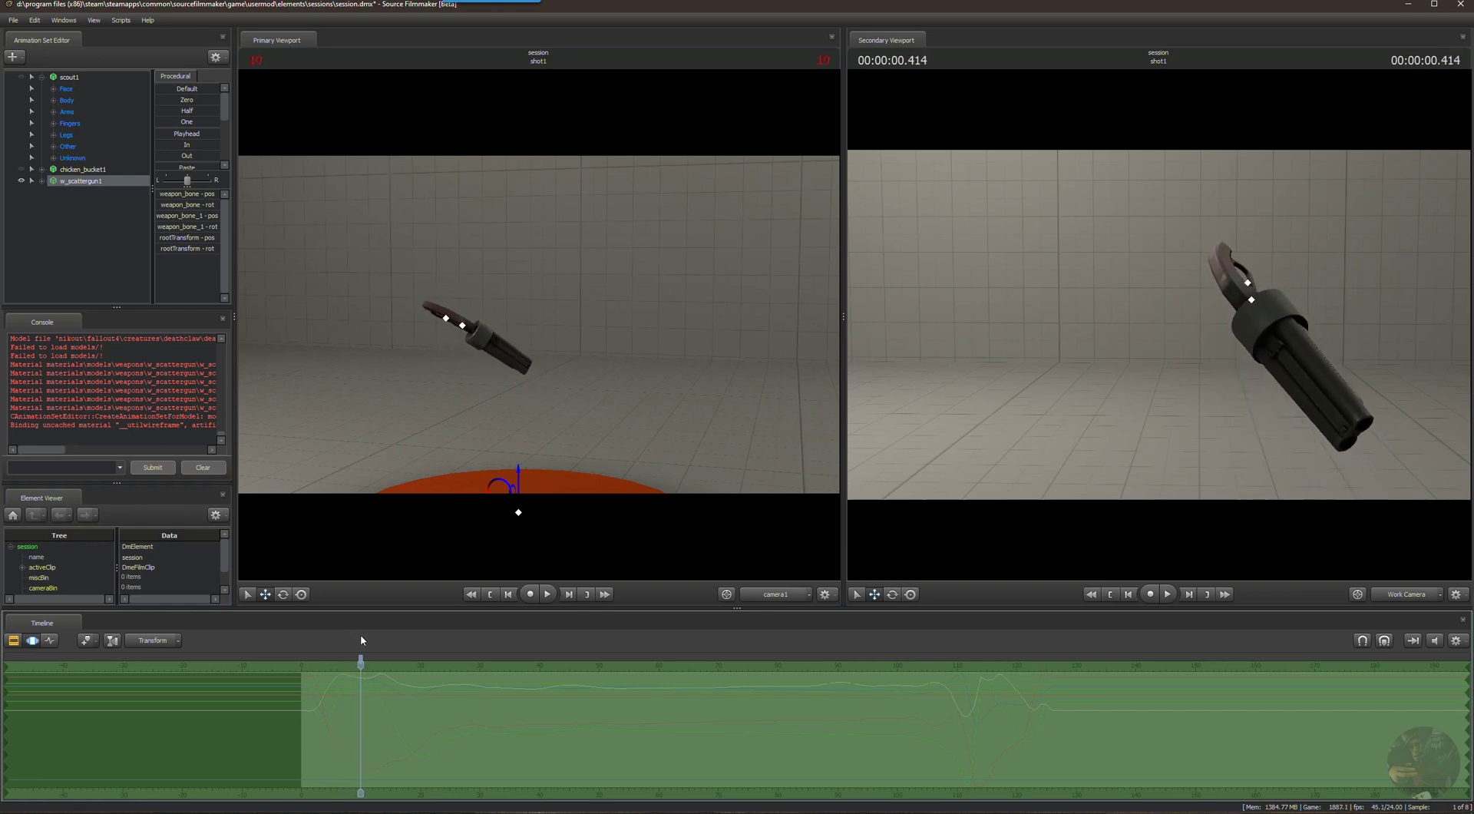
pyautogui.scroll(5, 388, 664)
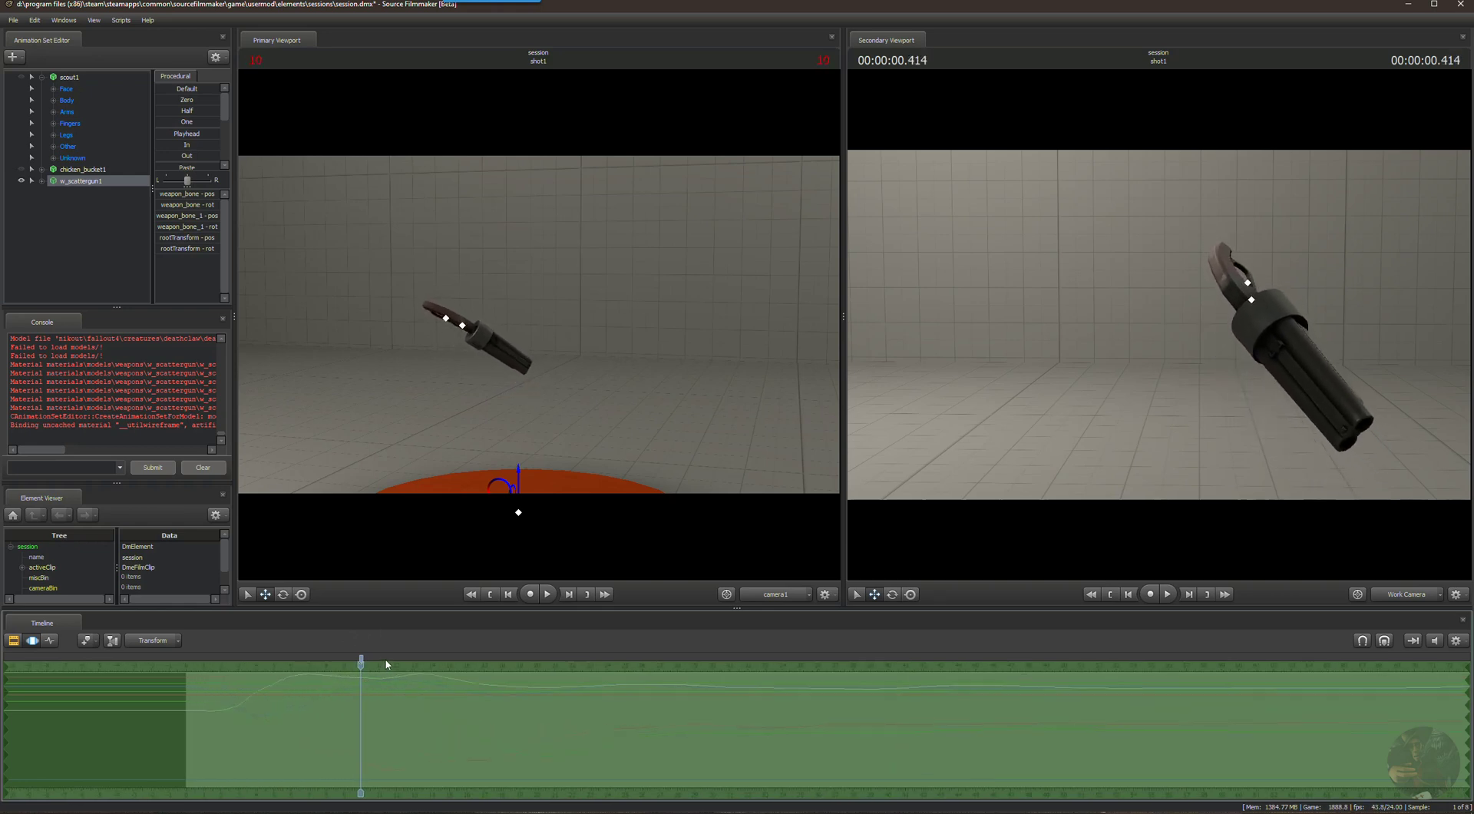
pyautogui.scroll(5, 388, 664)
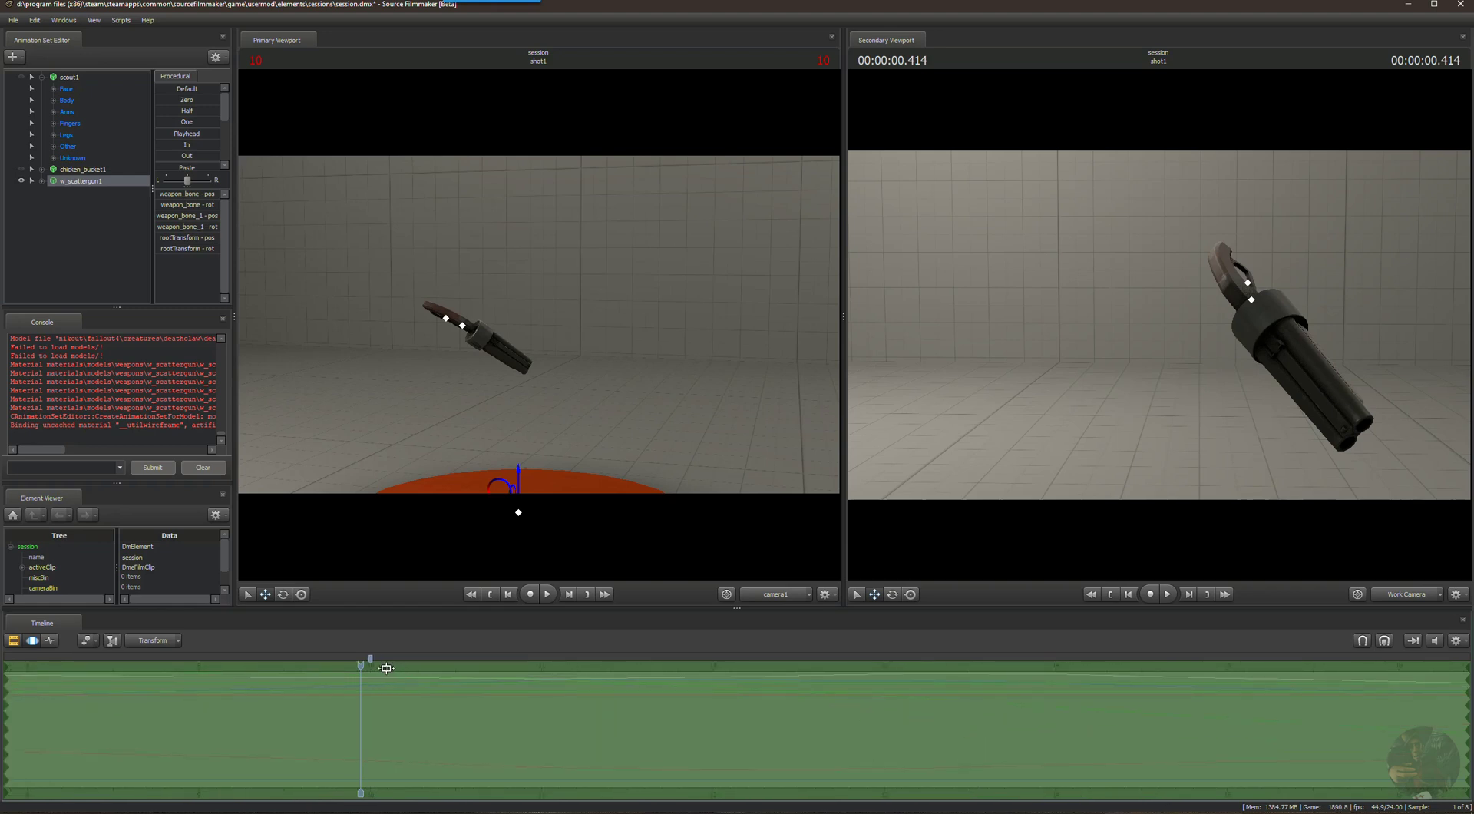
pyautogui.moveTo(364, 665); pyautogui.dragTo(371, 666)
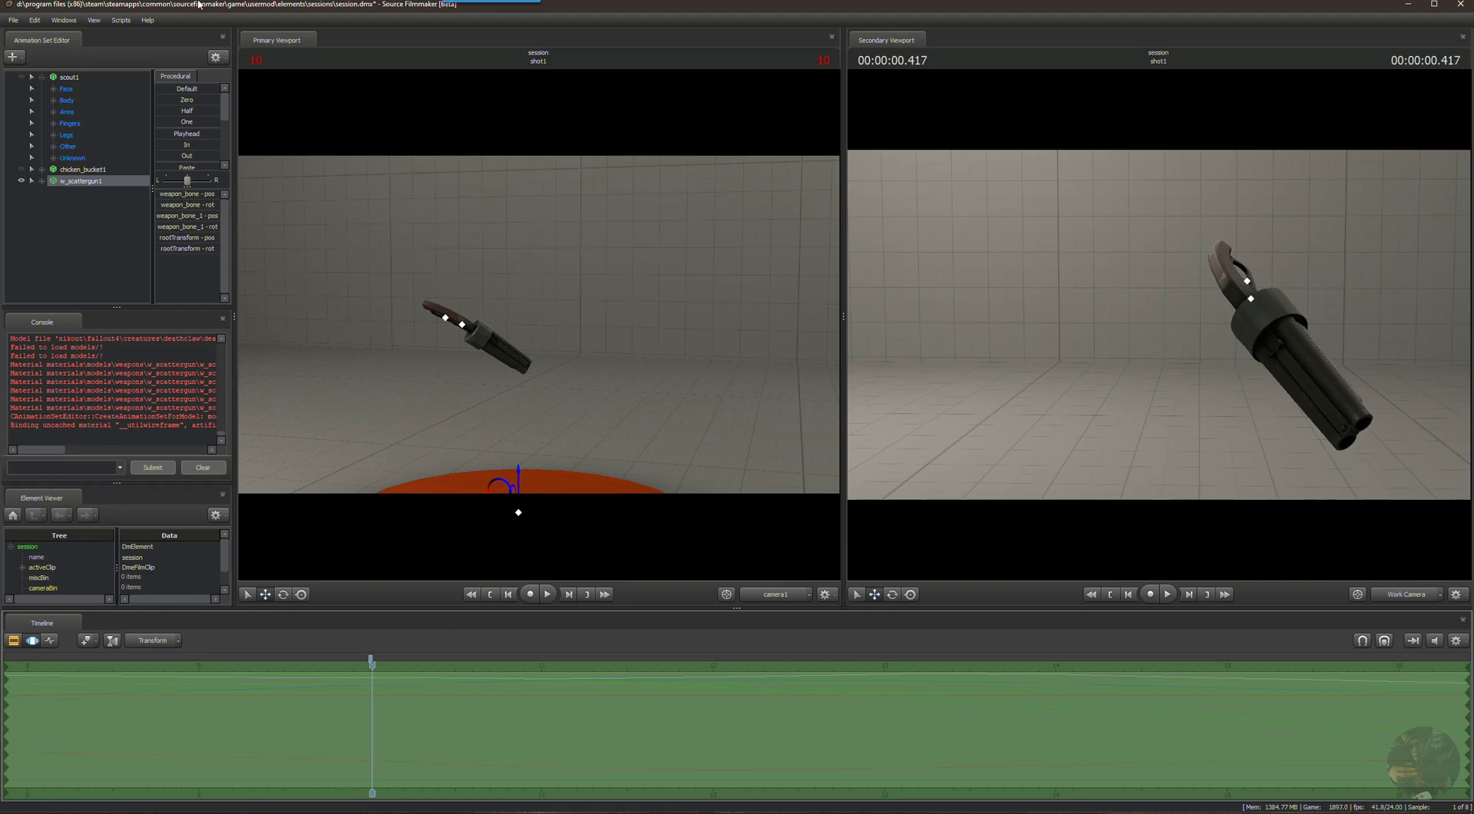
pyautogui.click(42, 79)
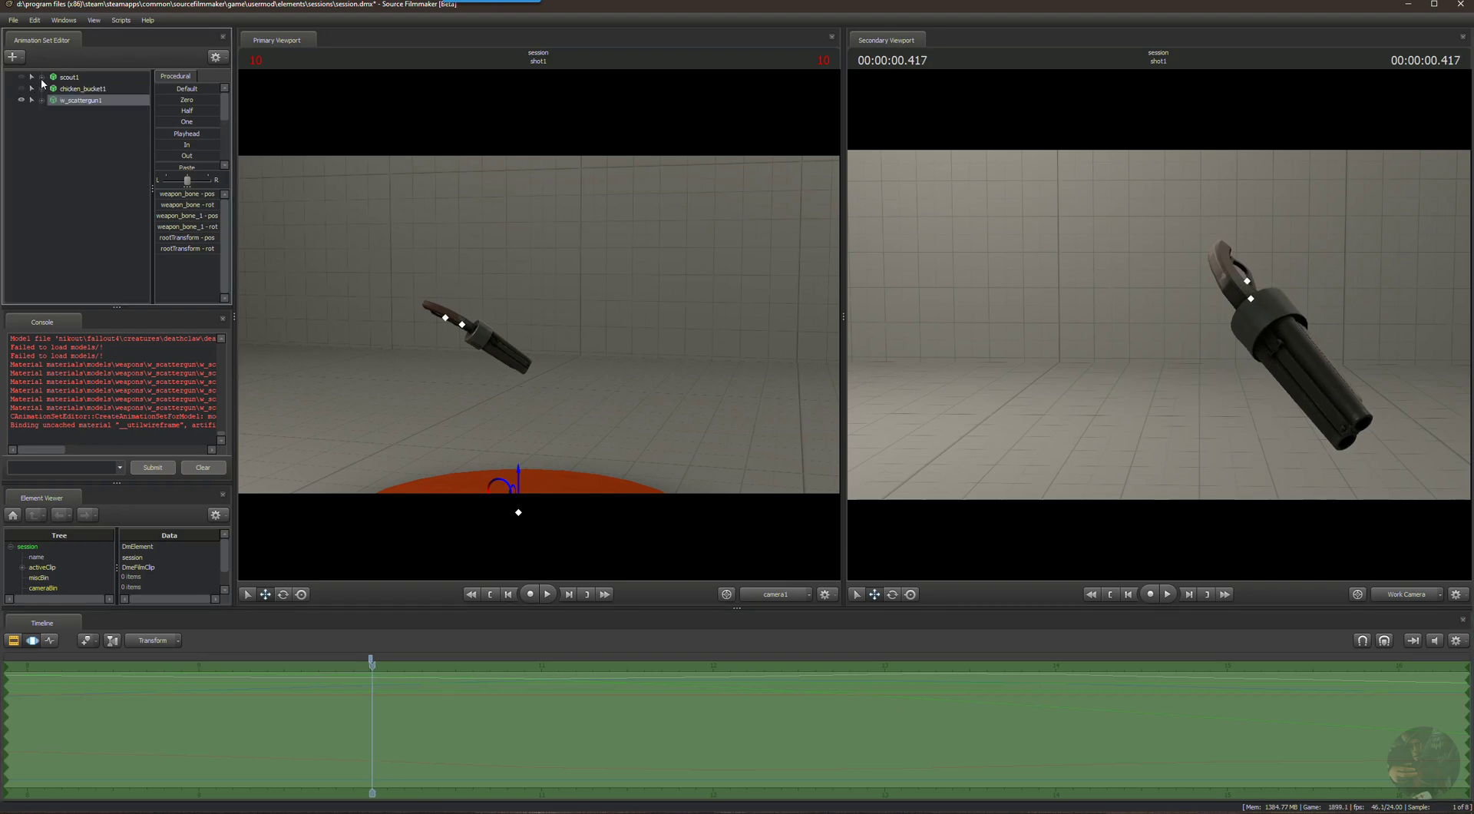
pyautogui.click(42, 79)
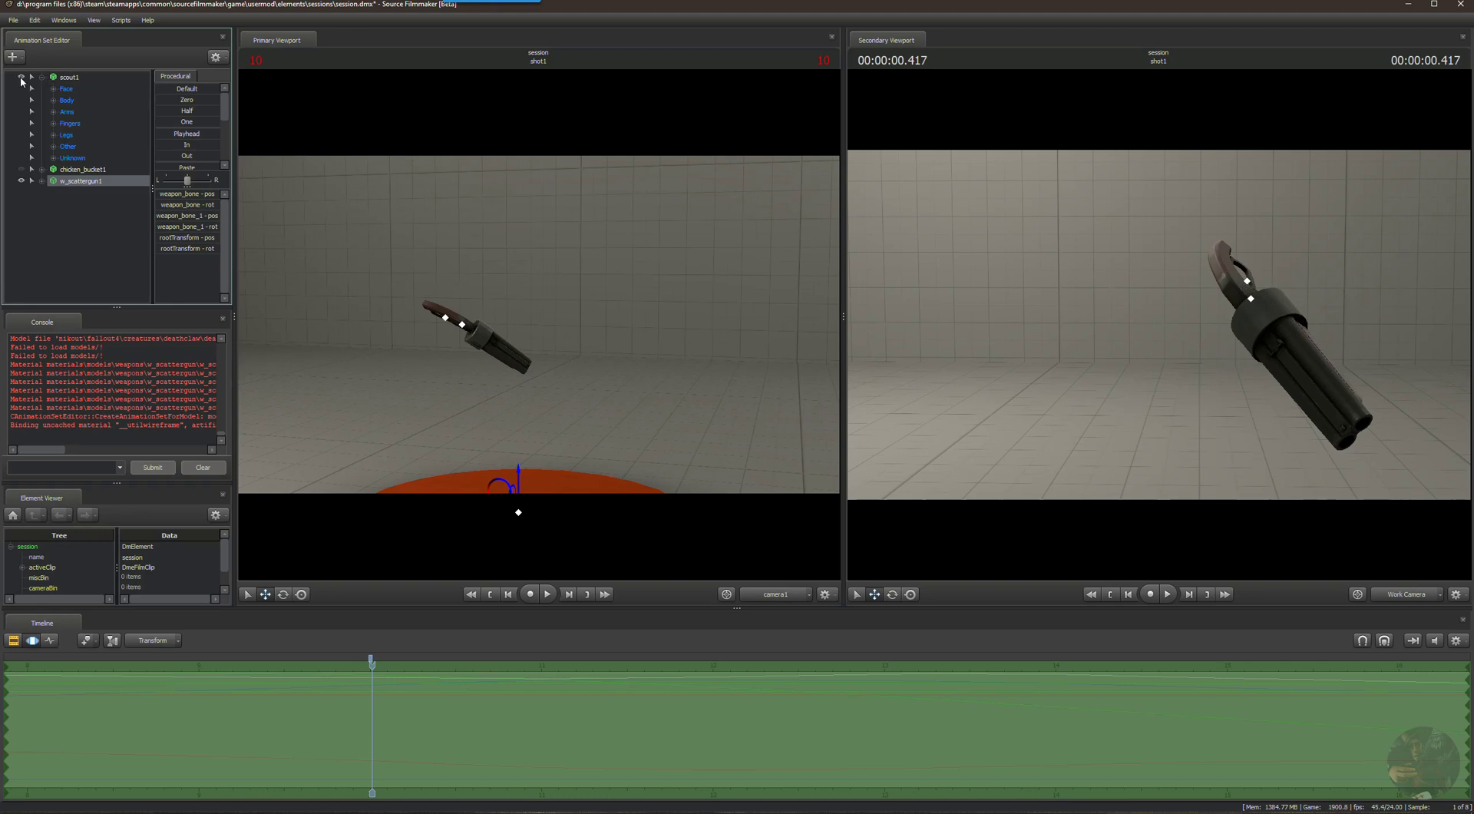
pyautogui.click(21, 78)
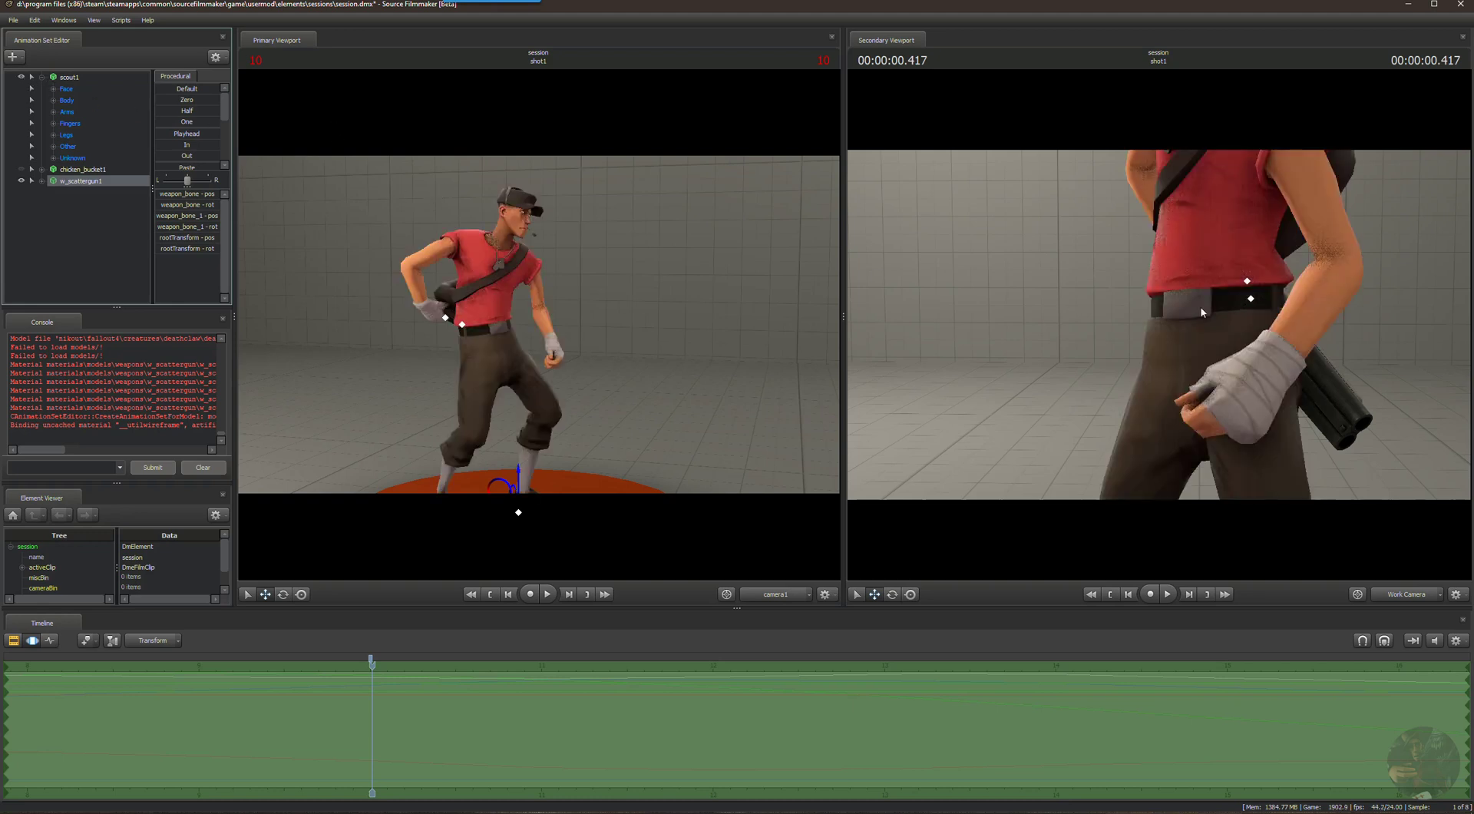
# View the Scout from behind in the work camera and scrub around frame 10 to examine the scattergun behind his back.
pyautogui.moveTo(1273, 288); pyautogui.dragTo(1161, 326)
pyautogui.press('d')
pyautogui.press('x')
pyautogui.moveTo(1303, 391); pyautogui.dragTo(1158, 327)
pyautogui.press('w')
pyautogui.press('s')
pyautogui.press('s')
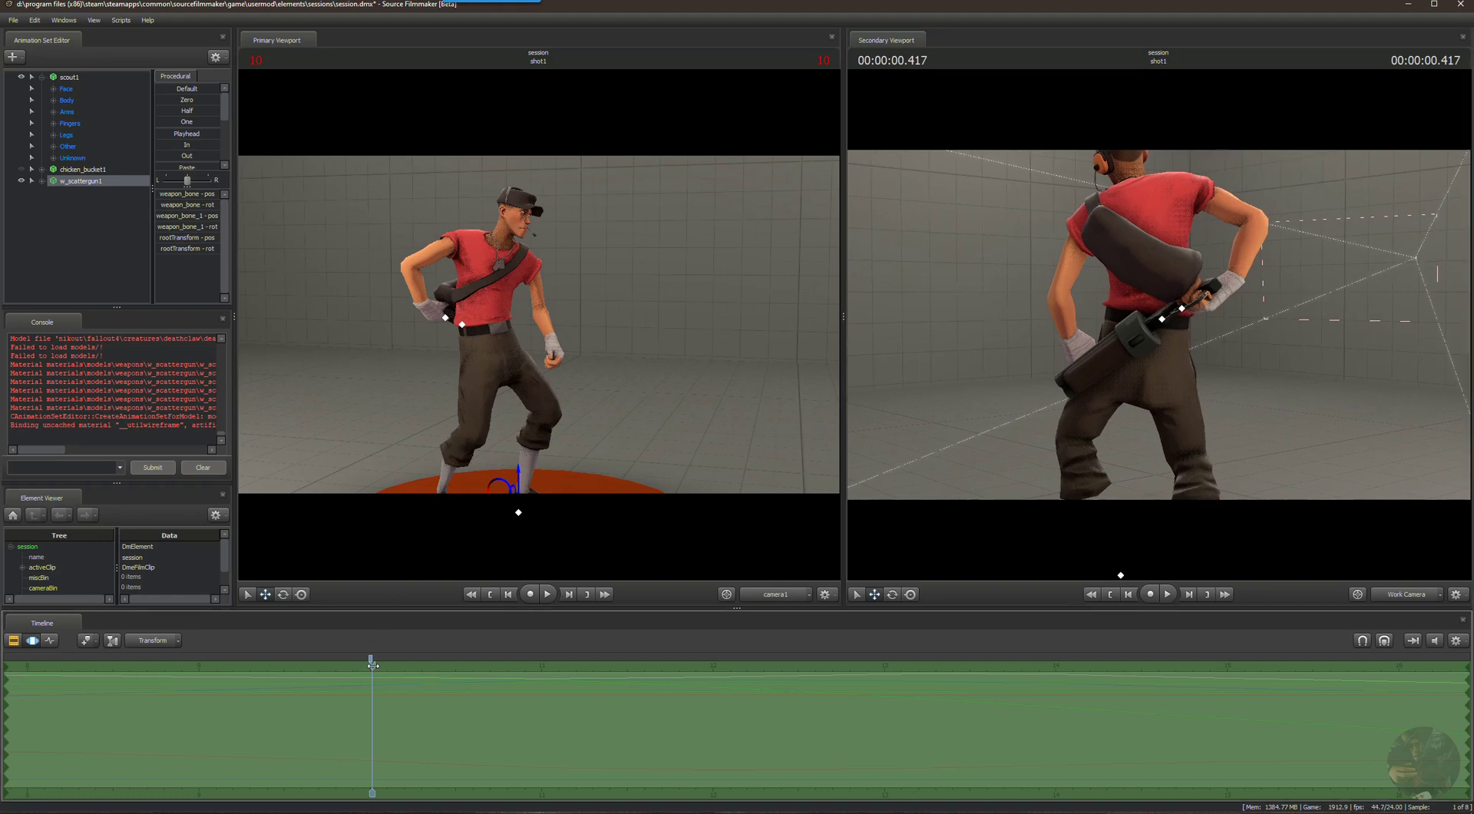
pyautogui.moveTo(372, 665); pyautogui.dragTo(705, 664)
pyautogui.moveTo(658, 710); pyautogui.dragTo(370, 700)
# Add a scale control to the weapon_bone transform of w_scattergun1.
pyautogui.click(39, 183)
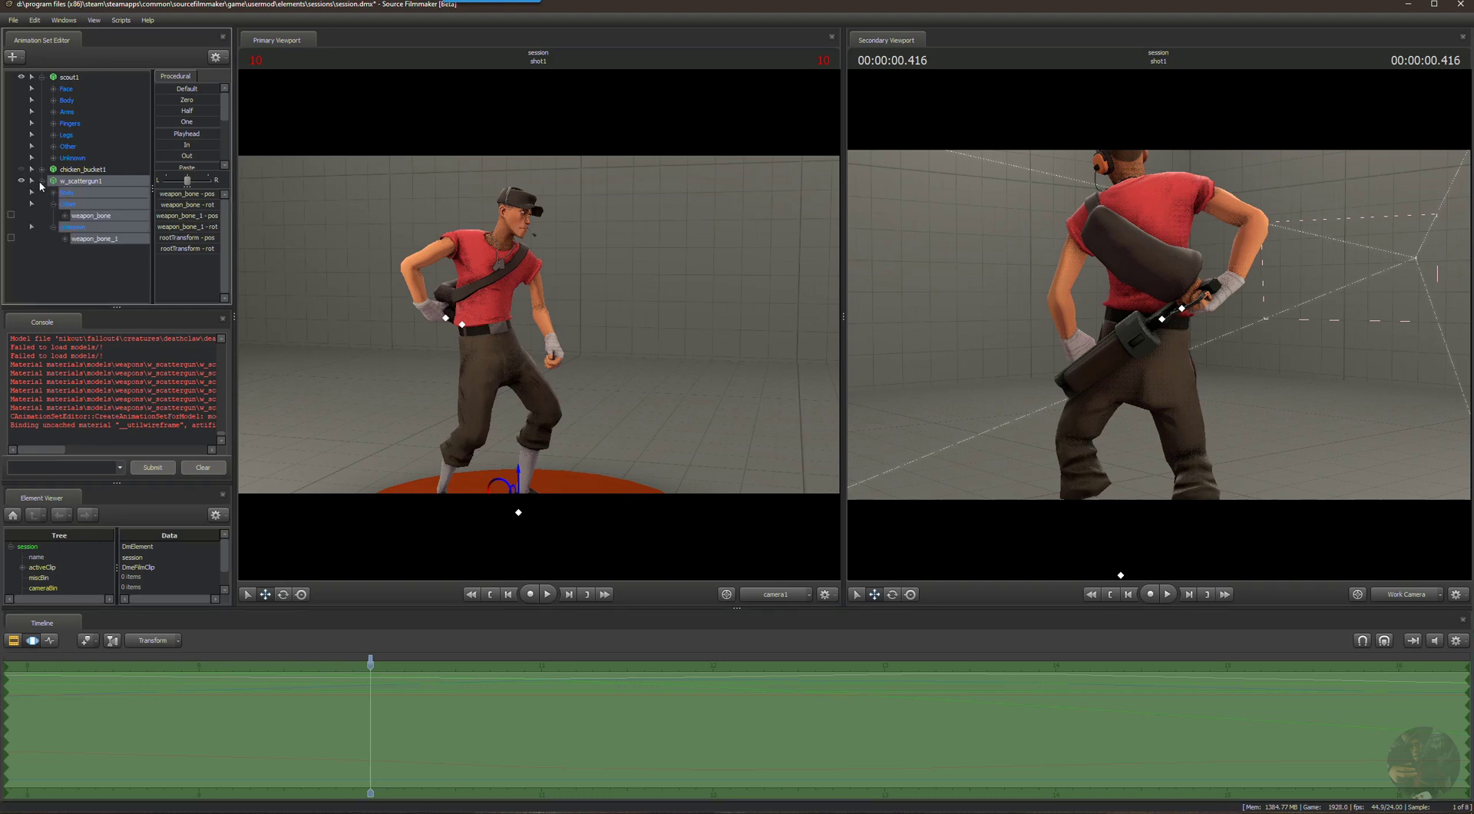
pyautogui.click(83, 218)
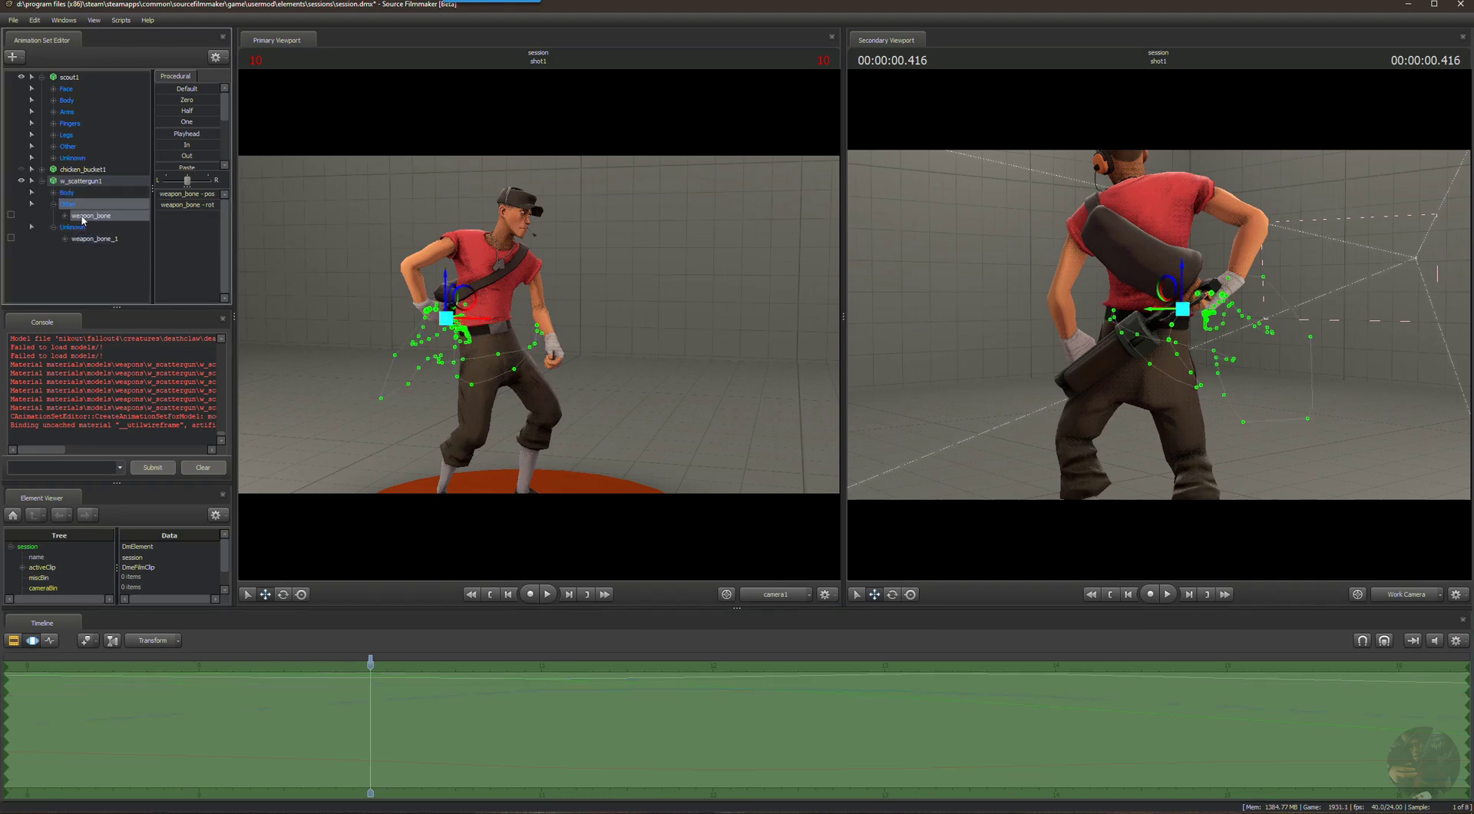
pyautogui.rightClick(85, 221)
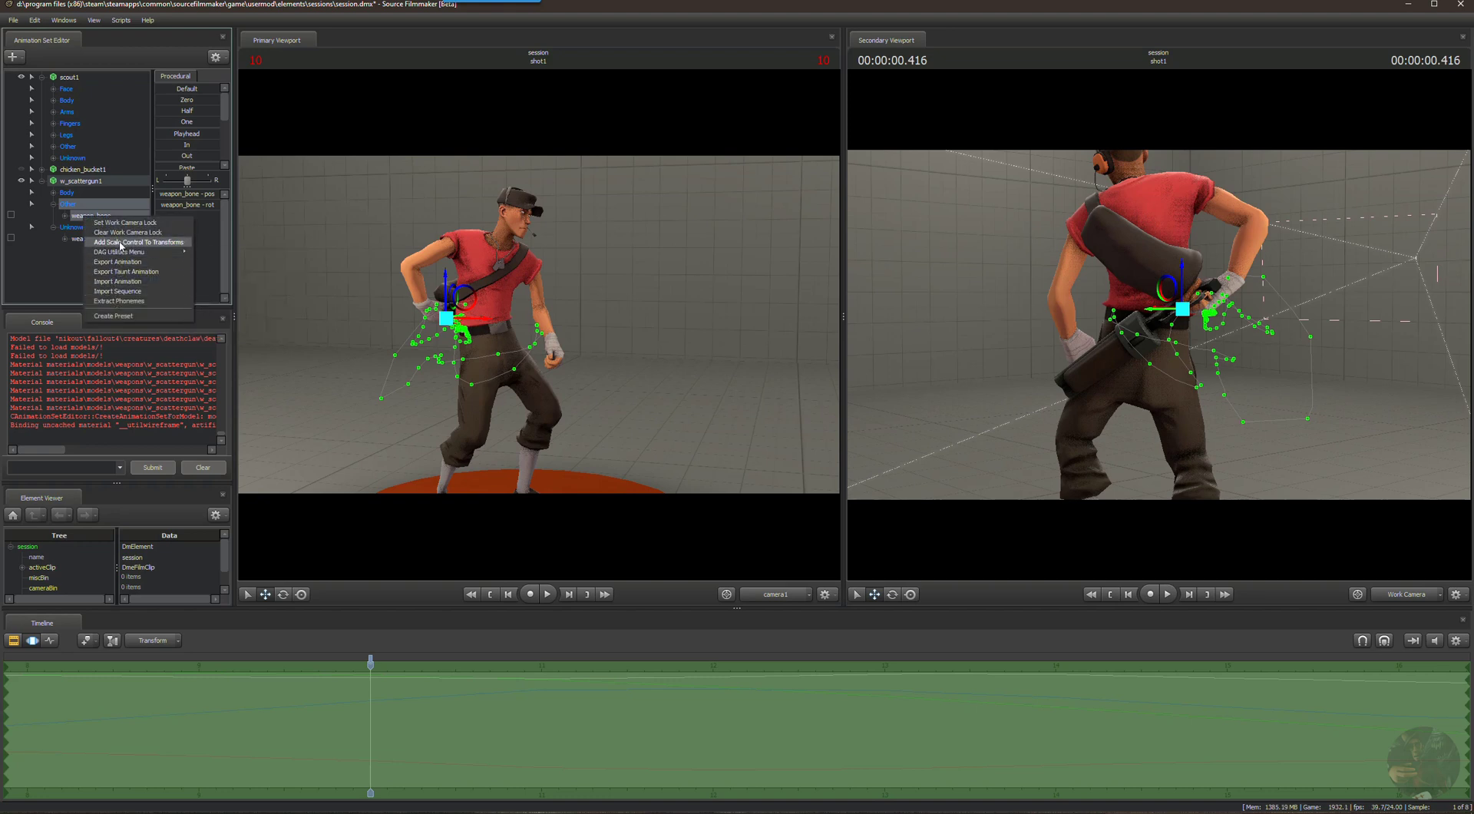
pyautogui.click(122, 243)
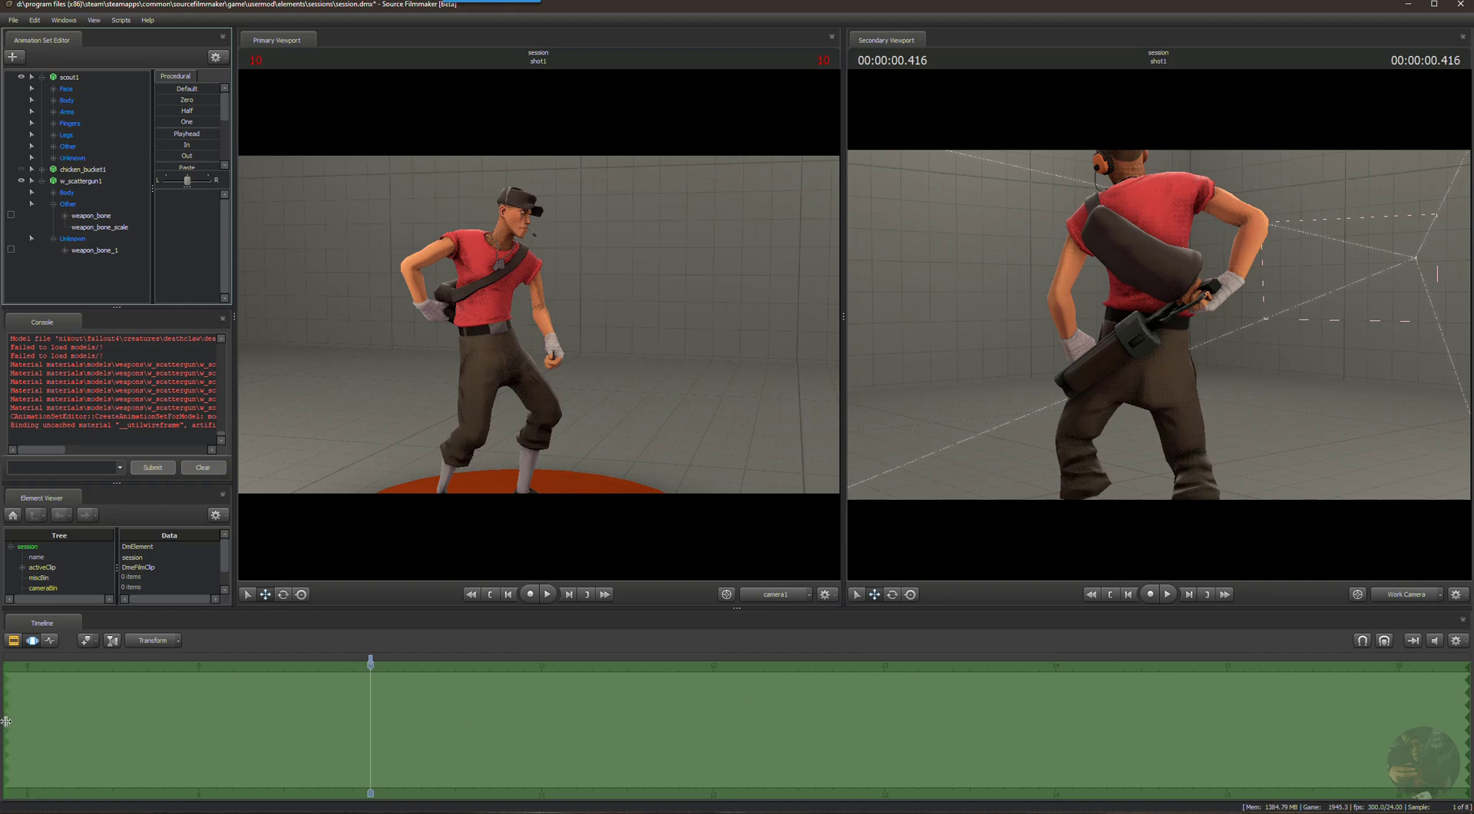
# Start the time selection sharply at frame 10, leaving the earlier frames out, and align the playhead with its edge.
pyautogui.moveTo(9, 720); pyautogui.dragTo(370, 723)
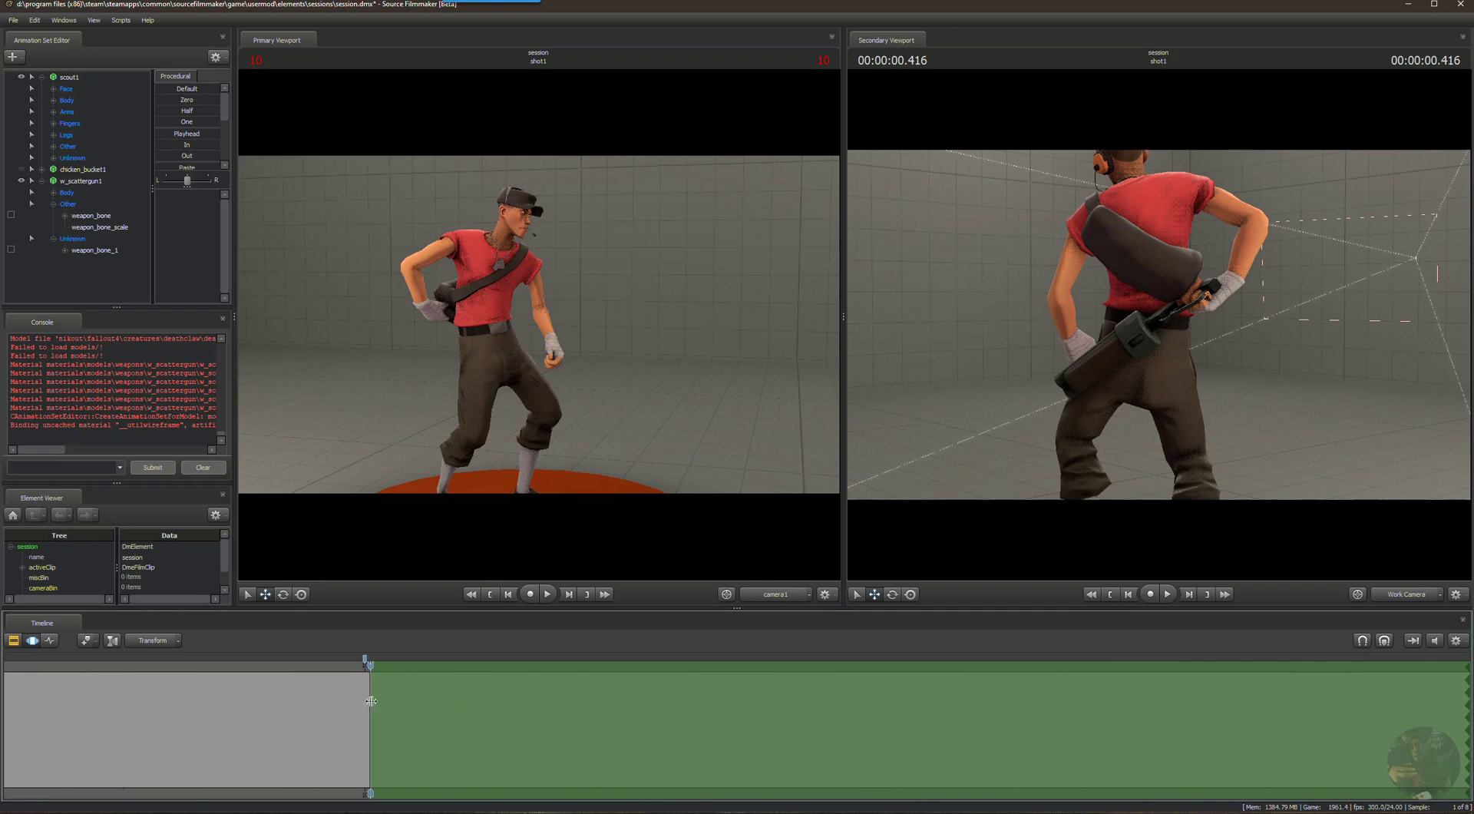
pyautogui.moveTo(371, 701); pyautogui.dragTo(368, 701)
pyautogui.moveTo(367, 665); pyautogui.dragTo(364, 665)
# Lower weapon_bone_scale to its minimum over the time selection to shrink the scattergun out of sight.
pyautogui.click(100, 228)
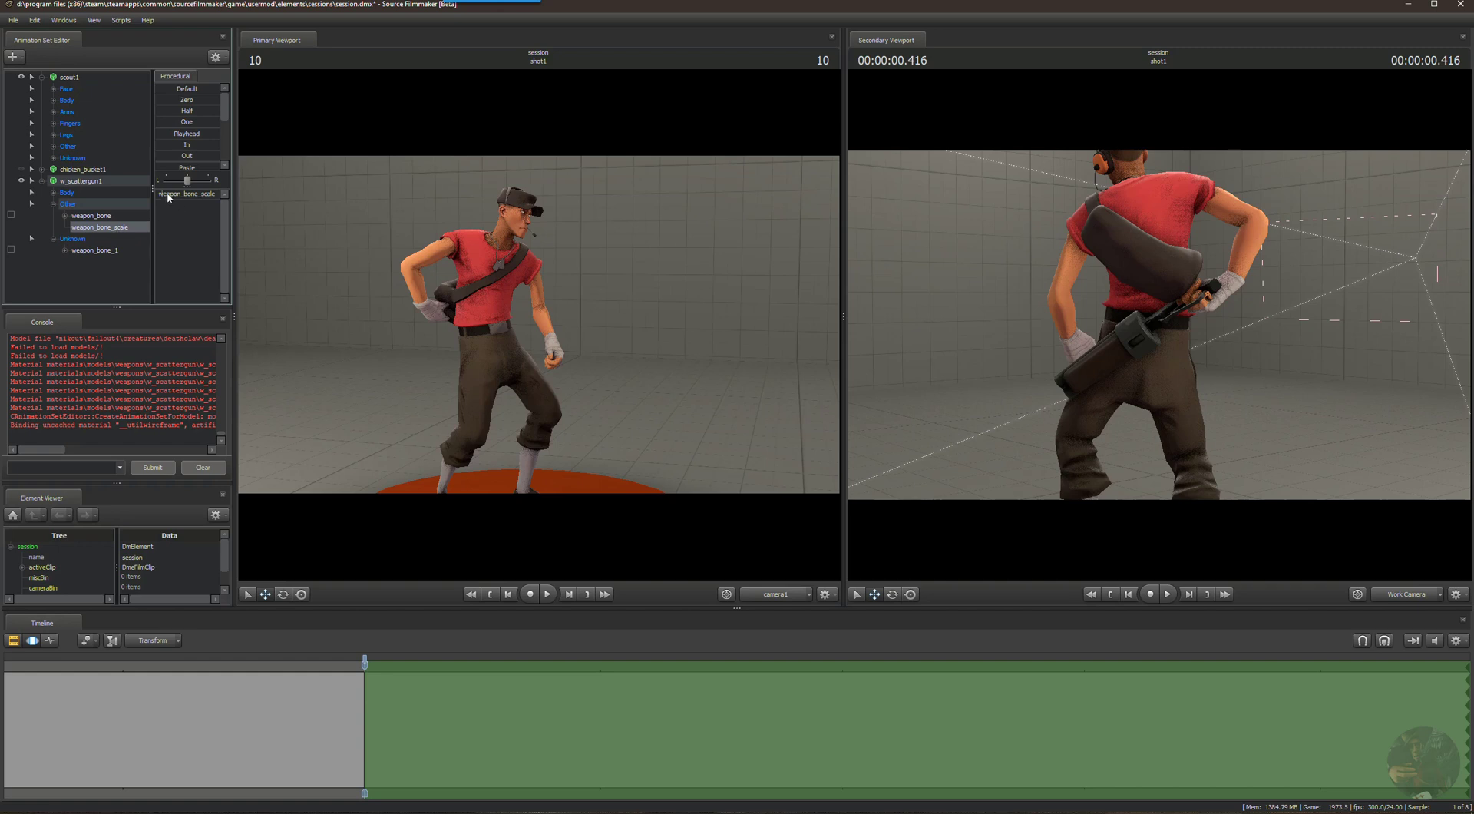
pyautogui.moveTo(162, 194); pyautogui.dragTo(155, 195)
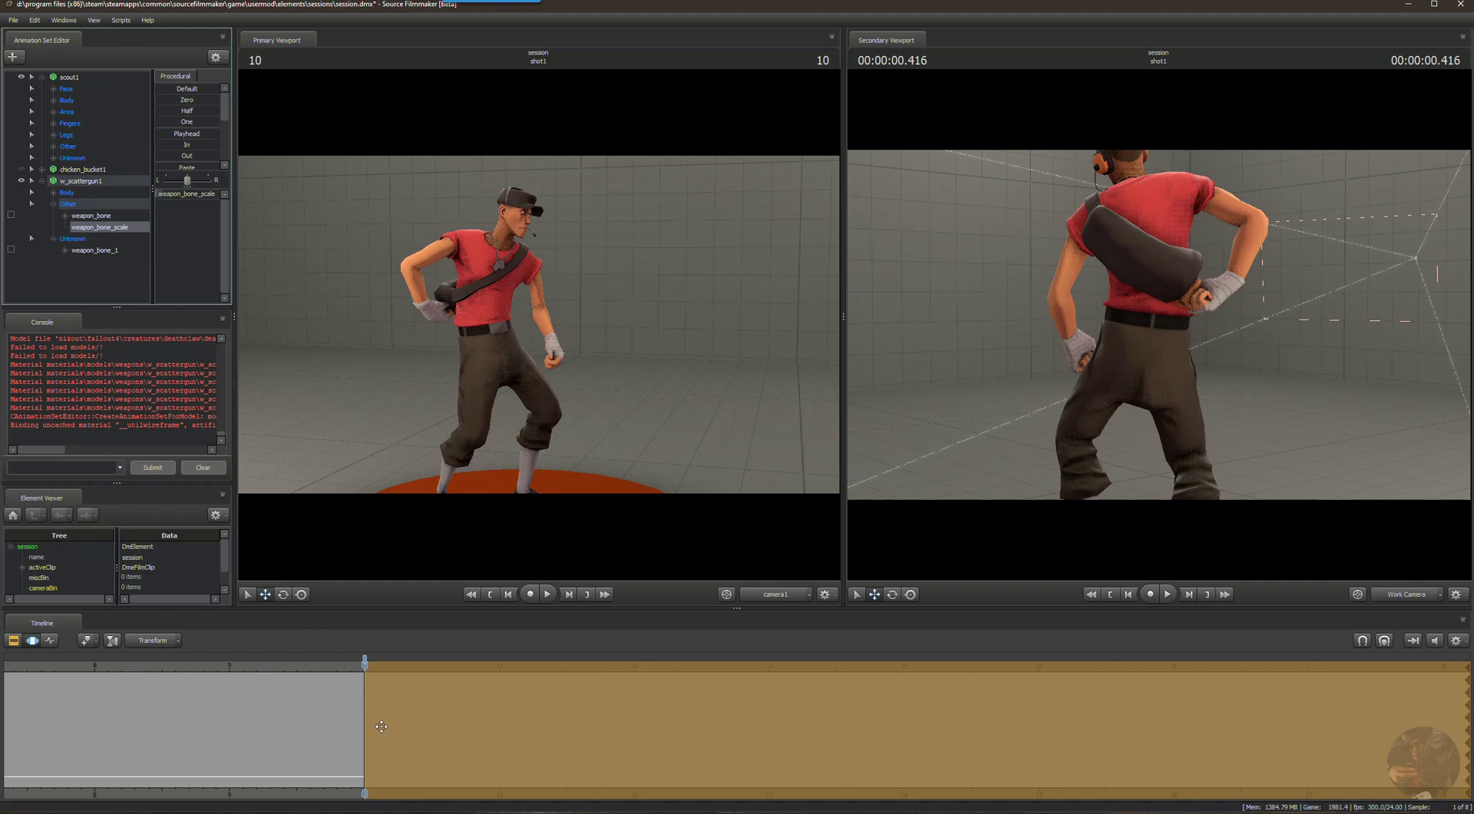
pyautogui.scroll(-5, 391, 715)
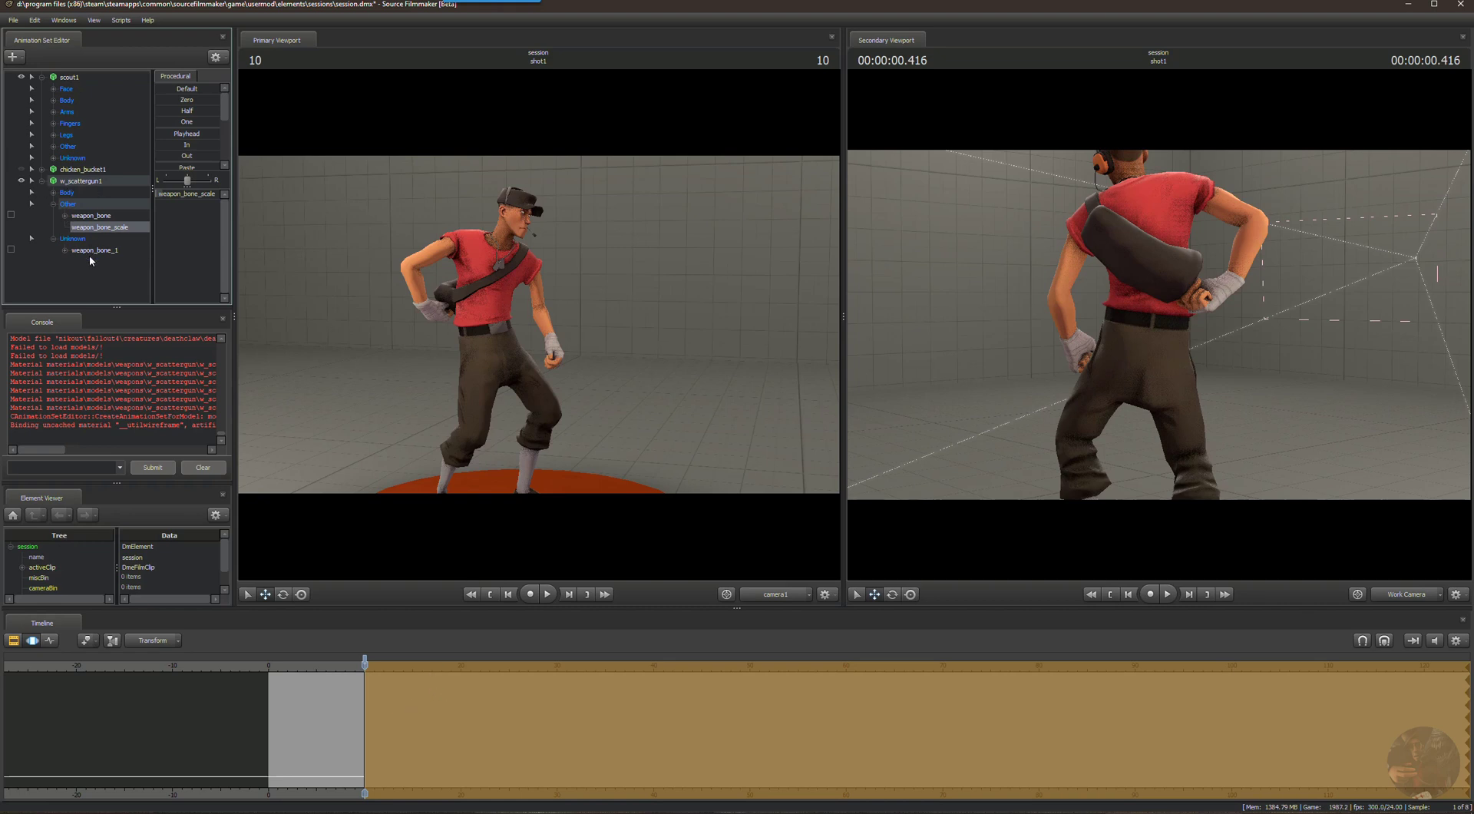
# Collapse w_scattergun1's controls, make chicken_bucket1 visible again, and scrub from frame 10 to about frame 91.
pyautogui.click(41, 181)
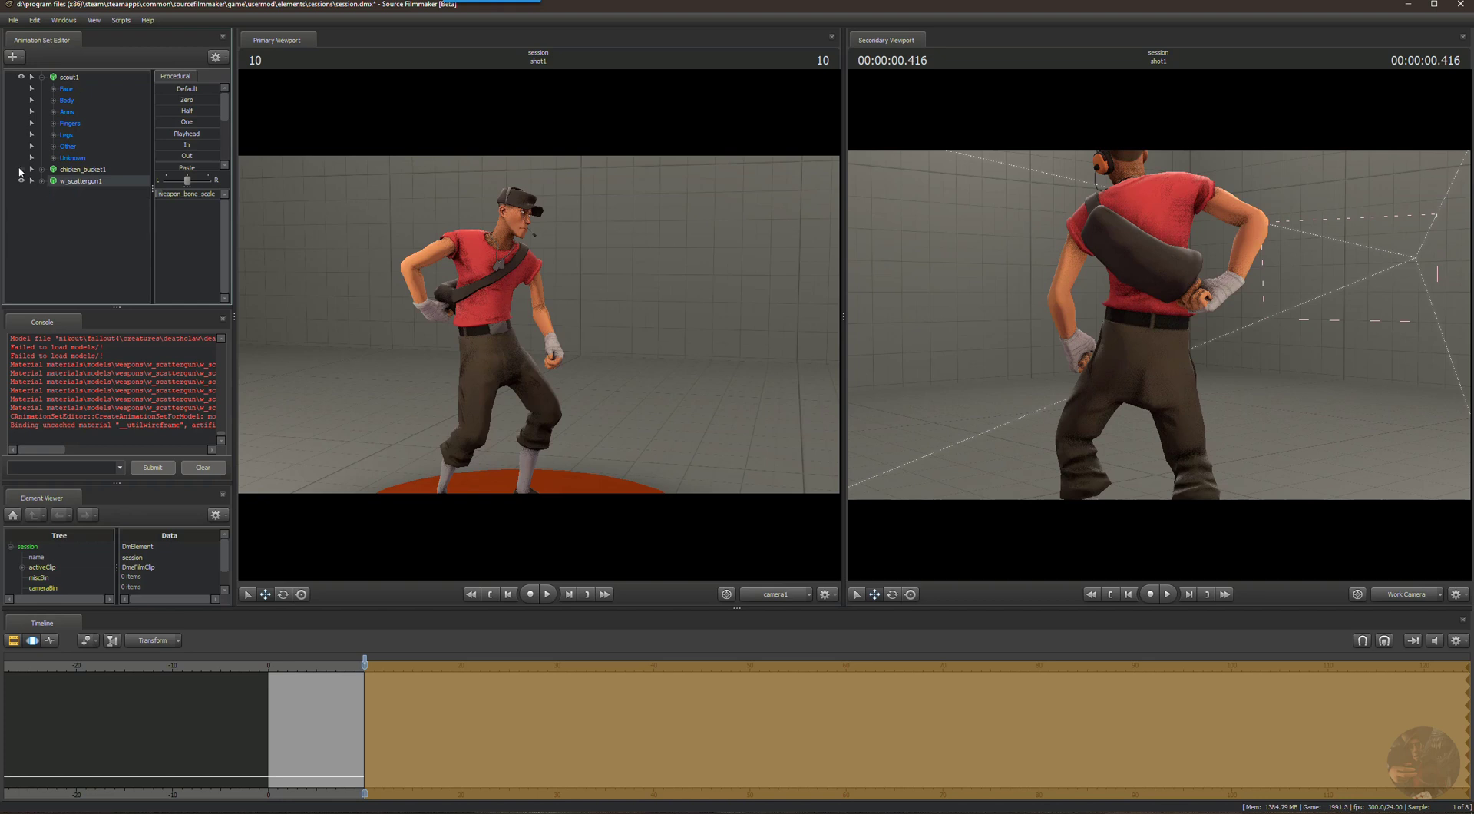
pyautogui.click(21, 170)
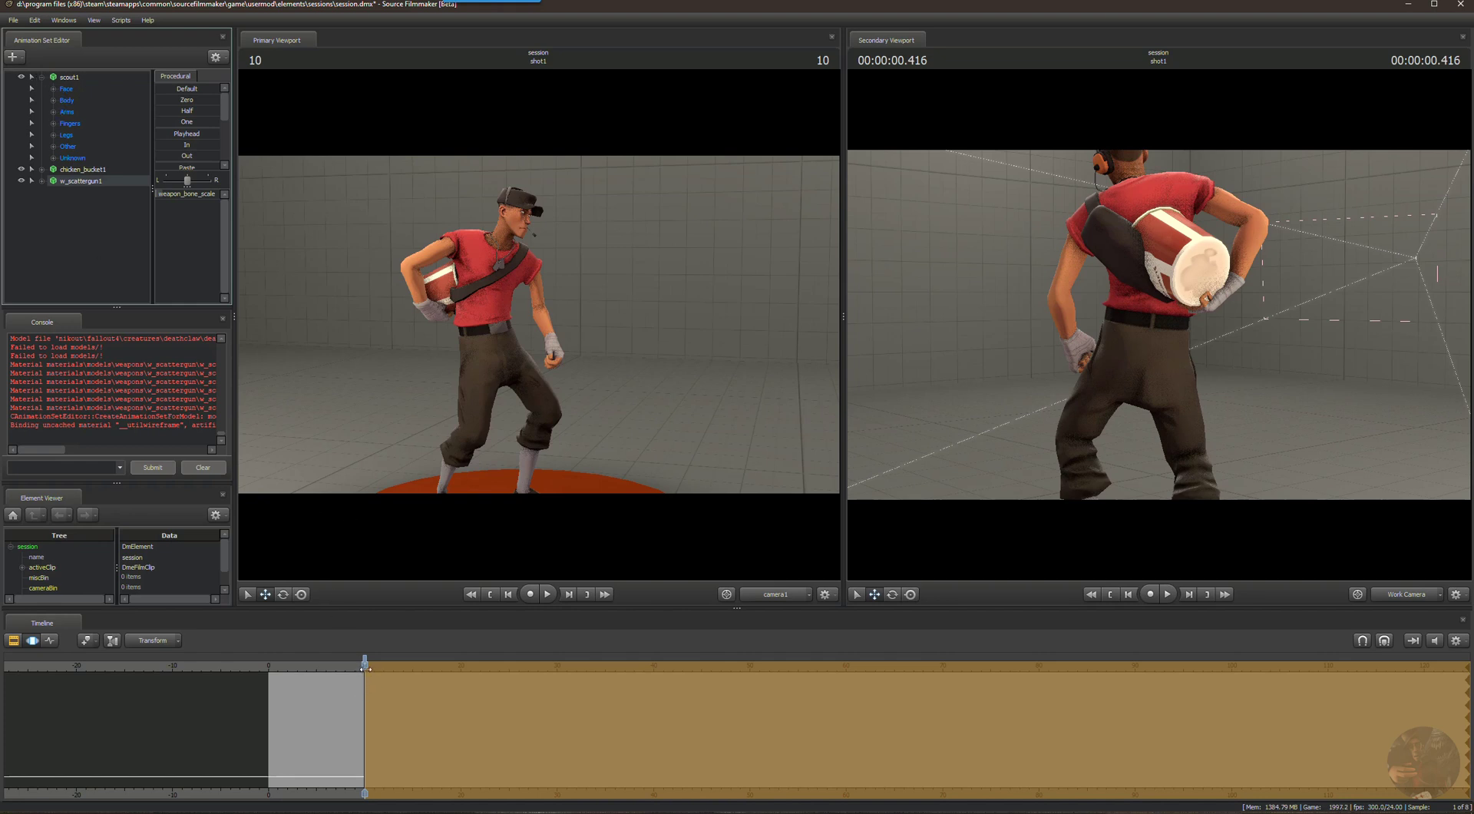
pyautogui.moveTo(365, 666); pyautogui.dragTo(713, 661)
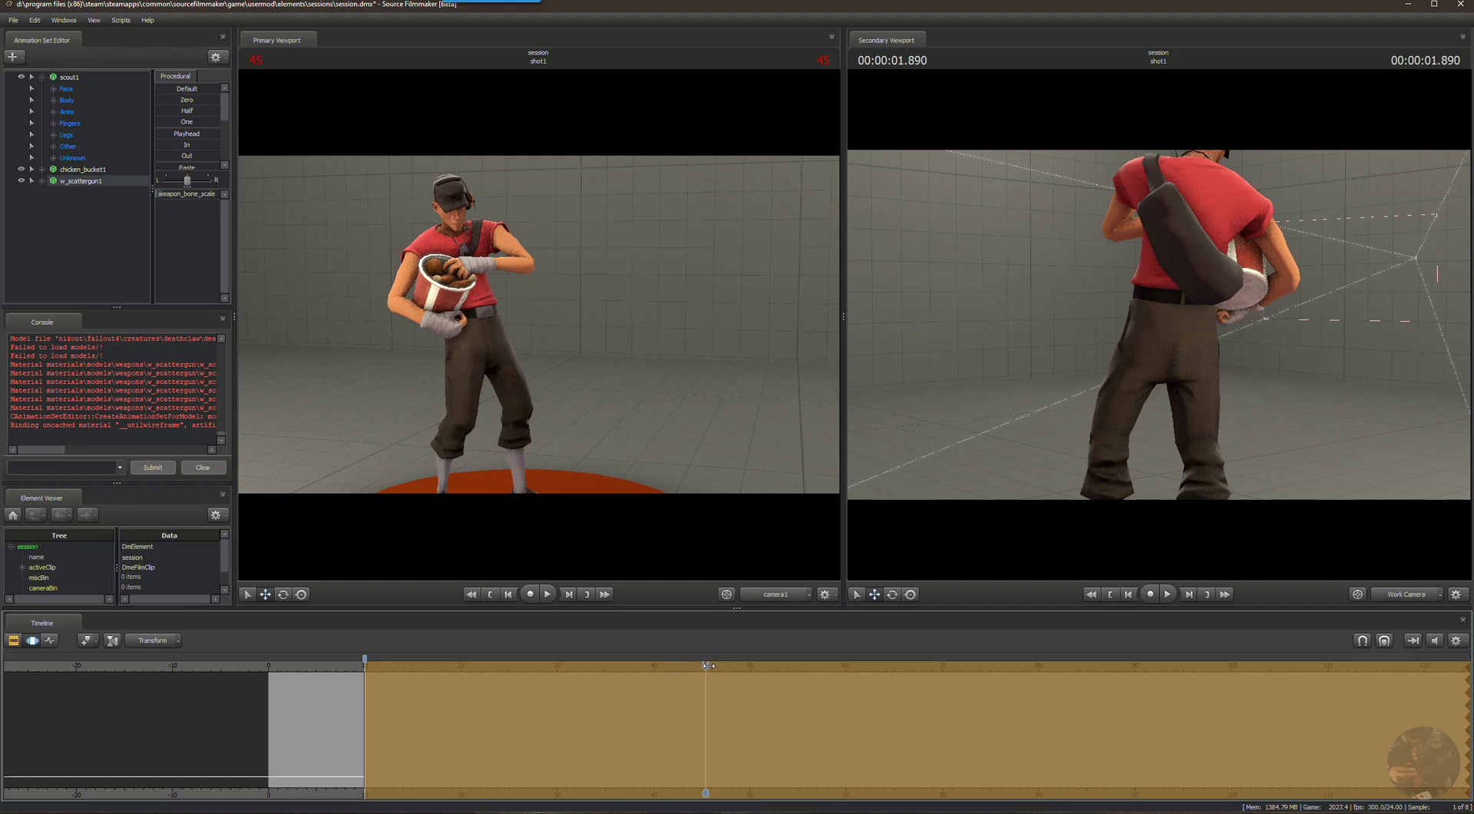
pyautogui.moveTo(708, 665); pyautogui.dragTo(1152, 662)
# Finalize the pending scale edit over the time selection and place the playhead exactly on frame 116.
pyautogui.scroll(-4, 1104, 713)
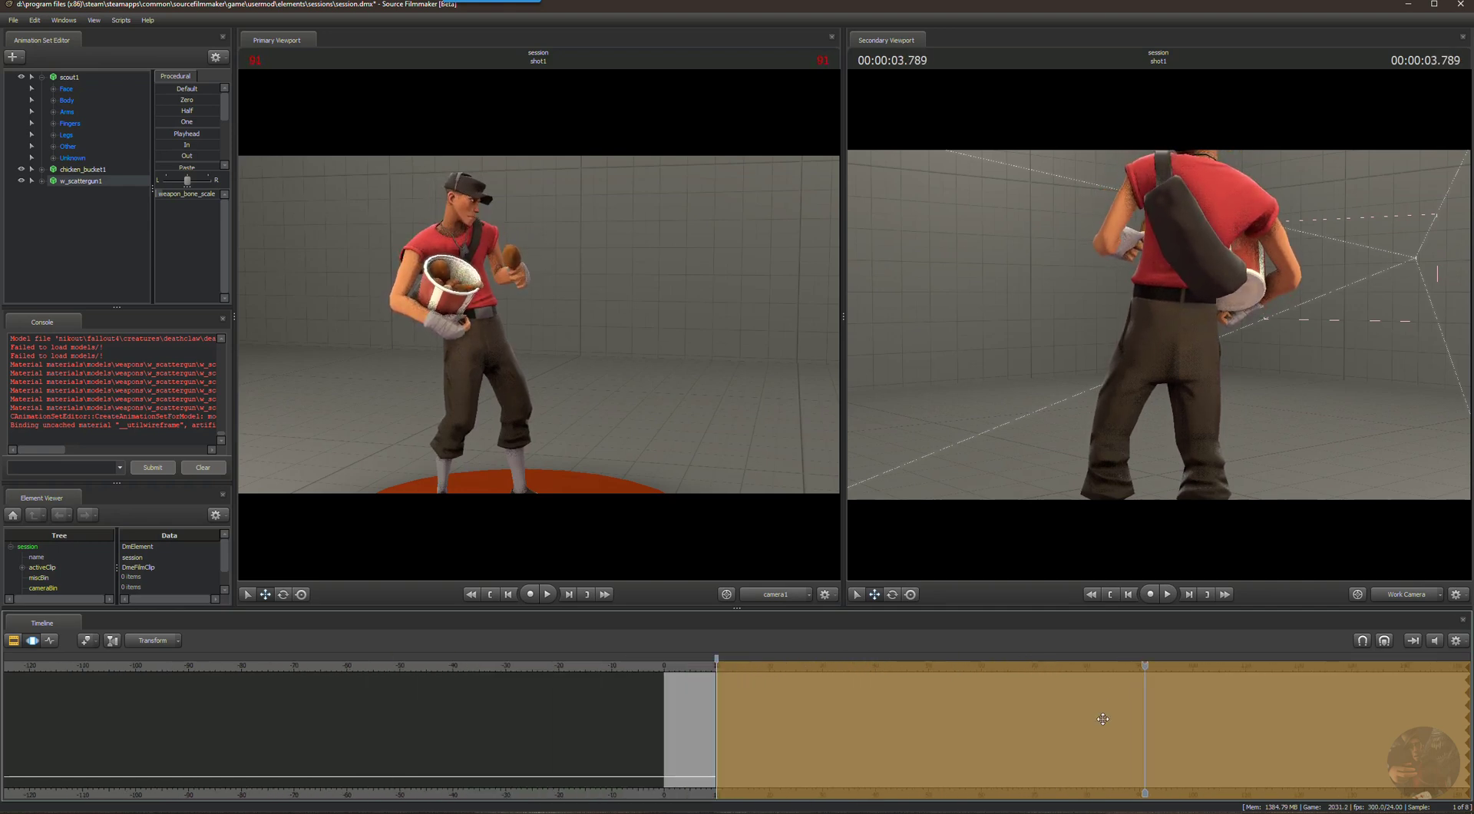
pyautogui.scroll(-2, 1103, 716)
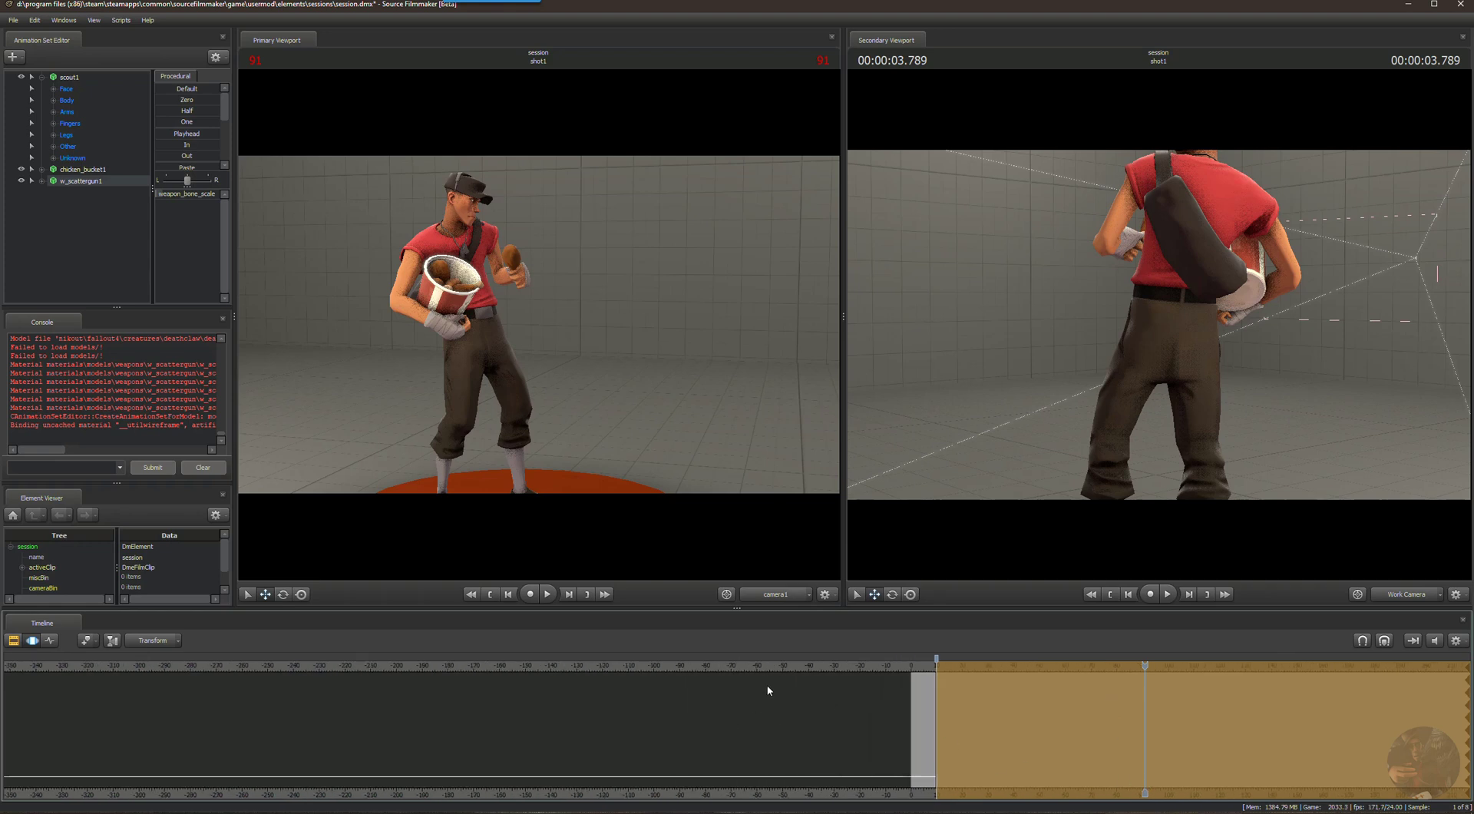
pyautogui.press('t')
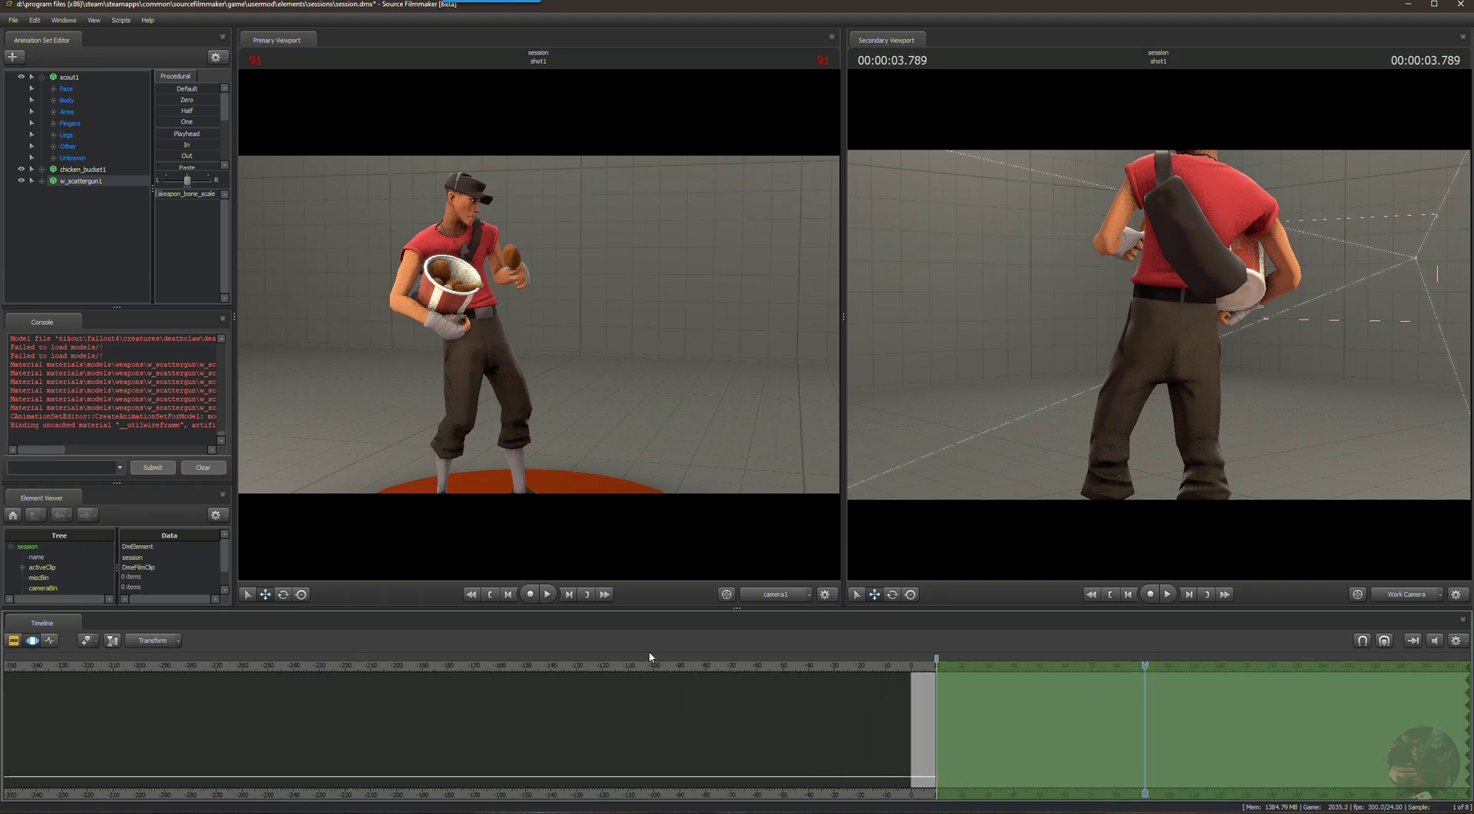
pyautogui.moveTo(1145, 792); pyautogui.dragTo(471, 715, button='middle')
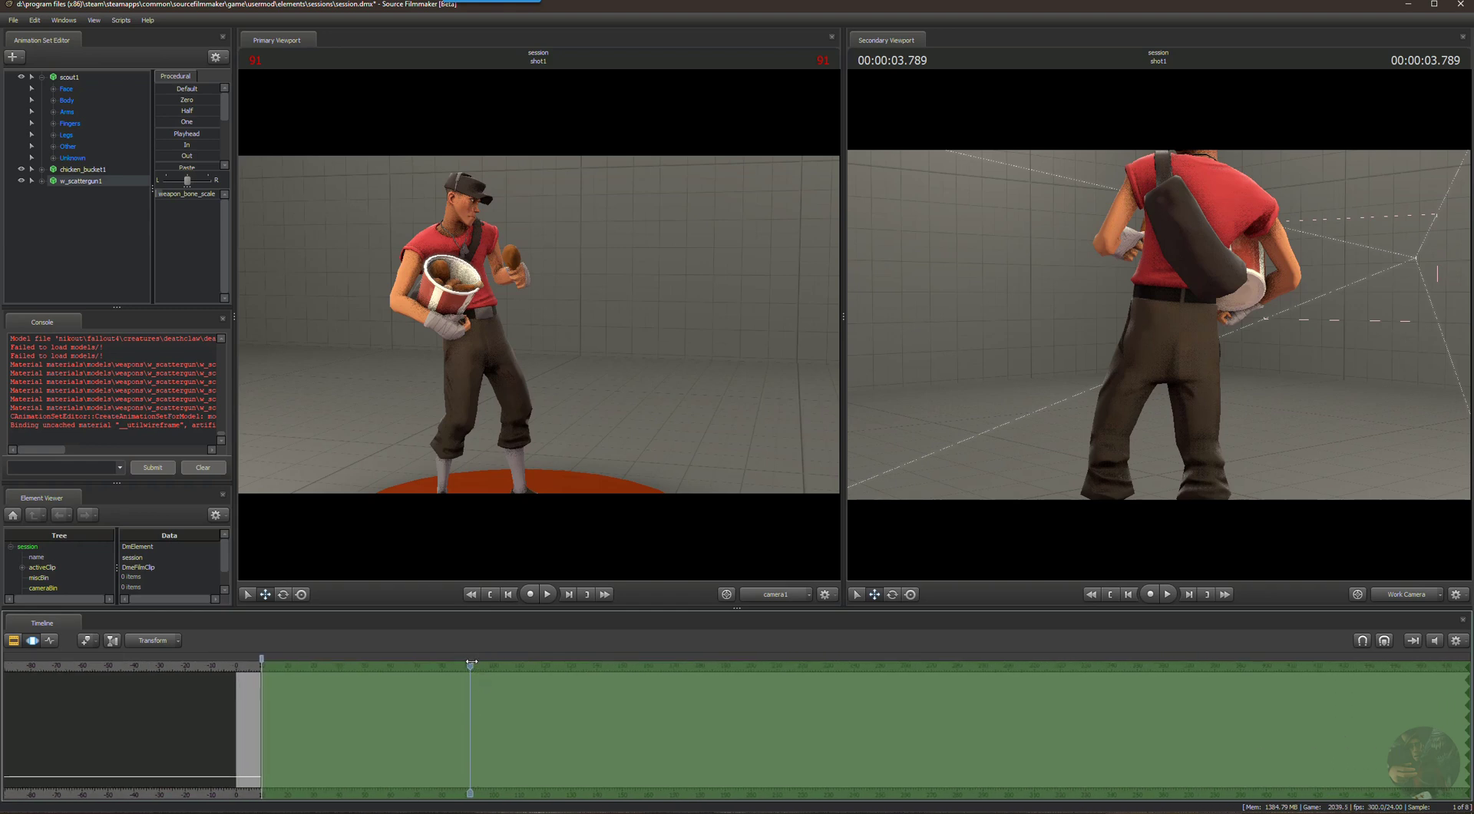
pyautogui.moveTo(471, 666); pyautogui.dragTo(534, 666)
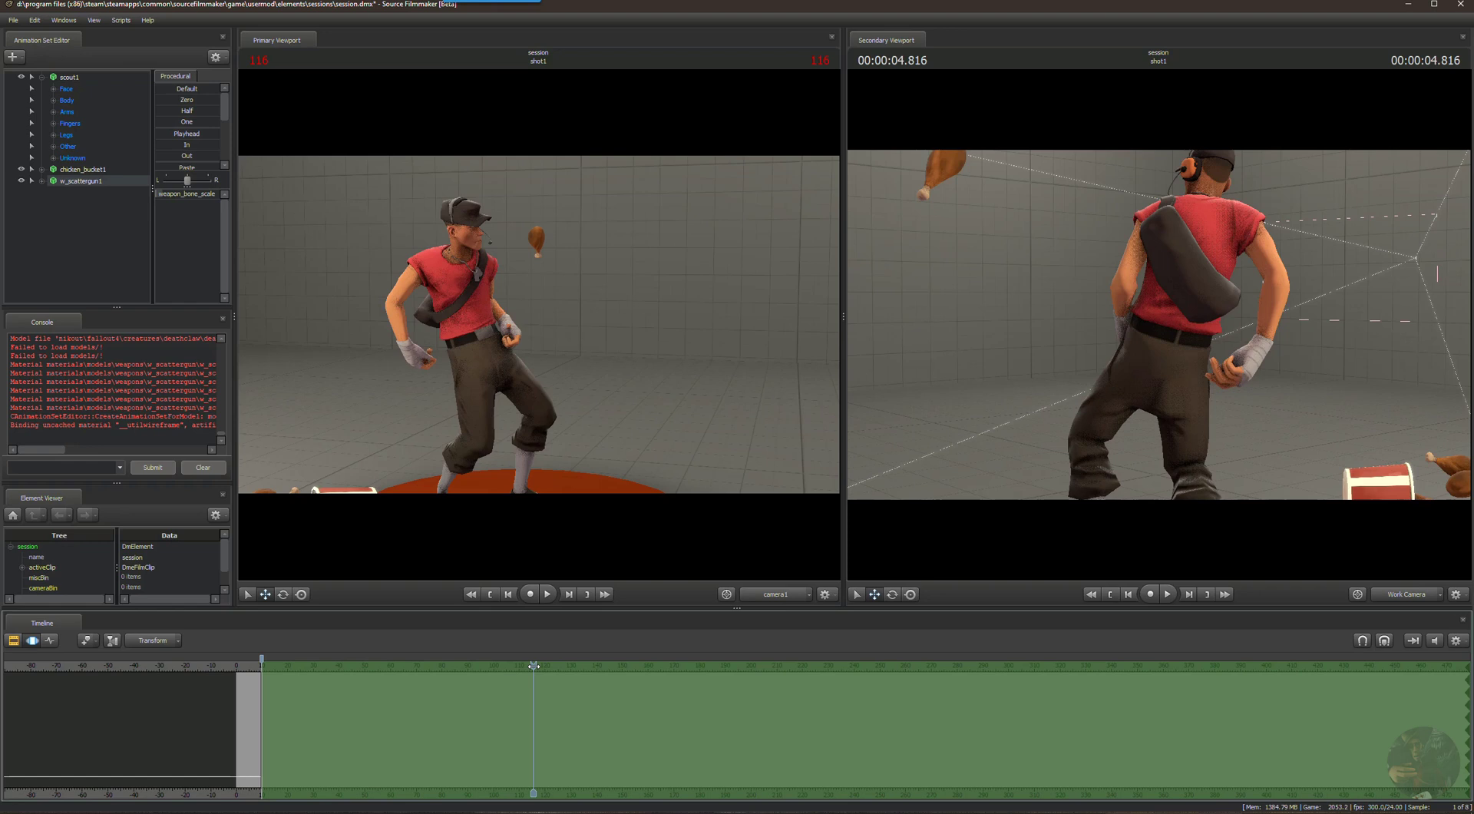
pyautogui.moveTo(534, 666); pyautogui.dragTo(535, 666)
pyautogui.scroll(2, 538, 699)
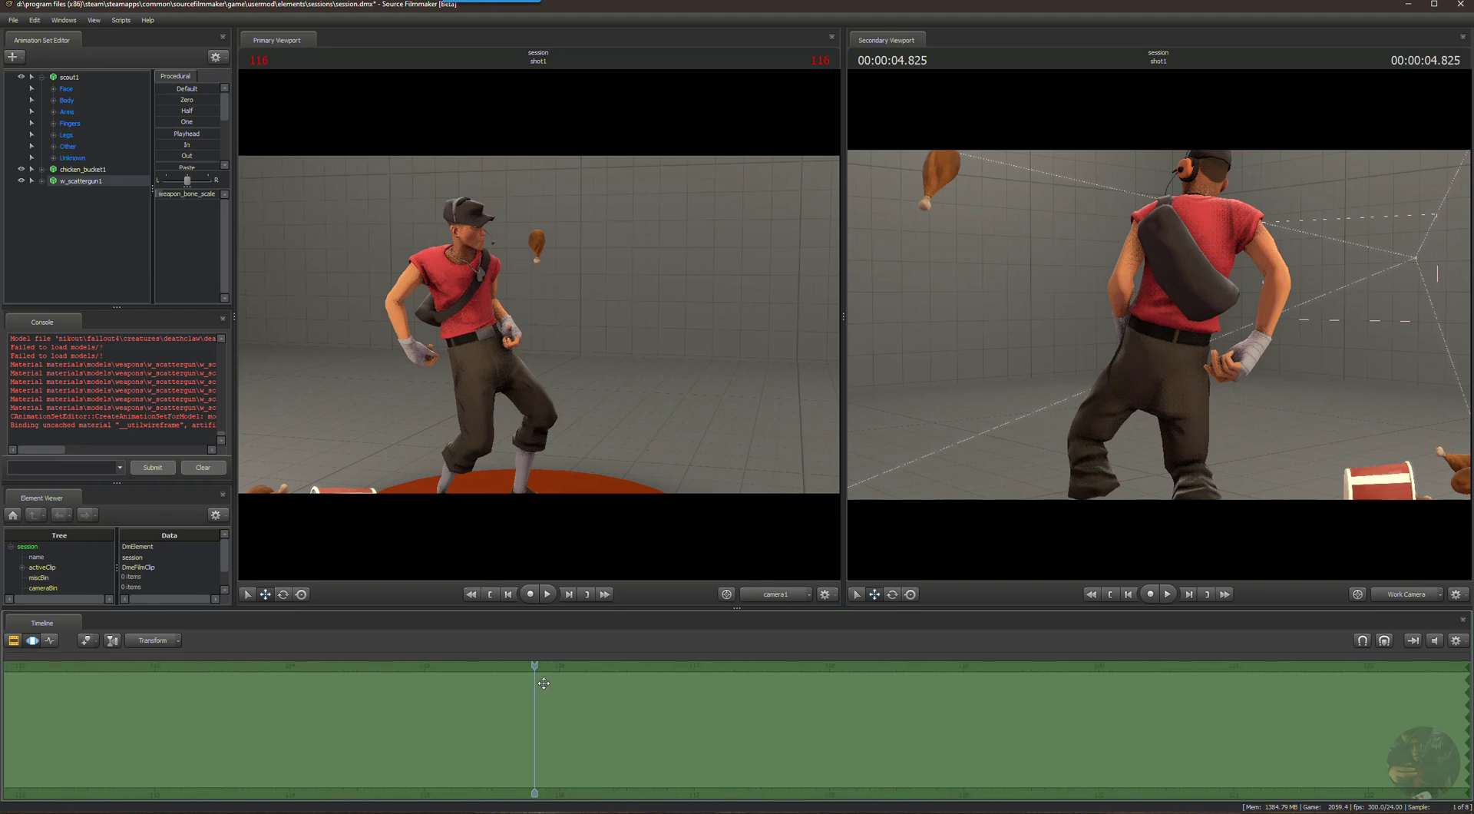
pyautogui.moveTo(536, 666)
pyautogui.mouseDown()
pyautogui.moveTo(572, 665)
pyautogui.moveTo(560, 665)
pyautogui.mouseUp()
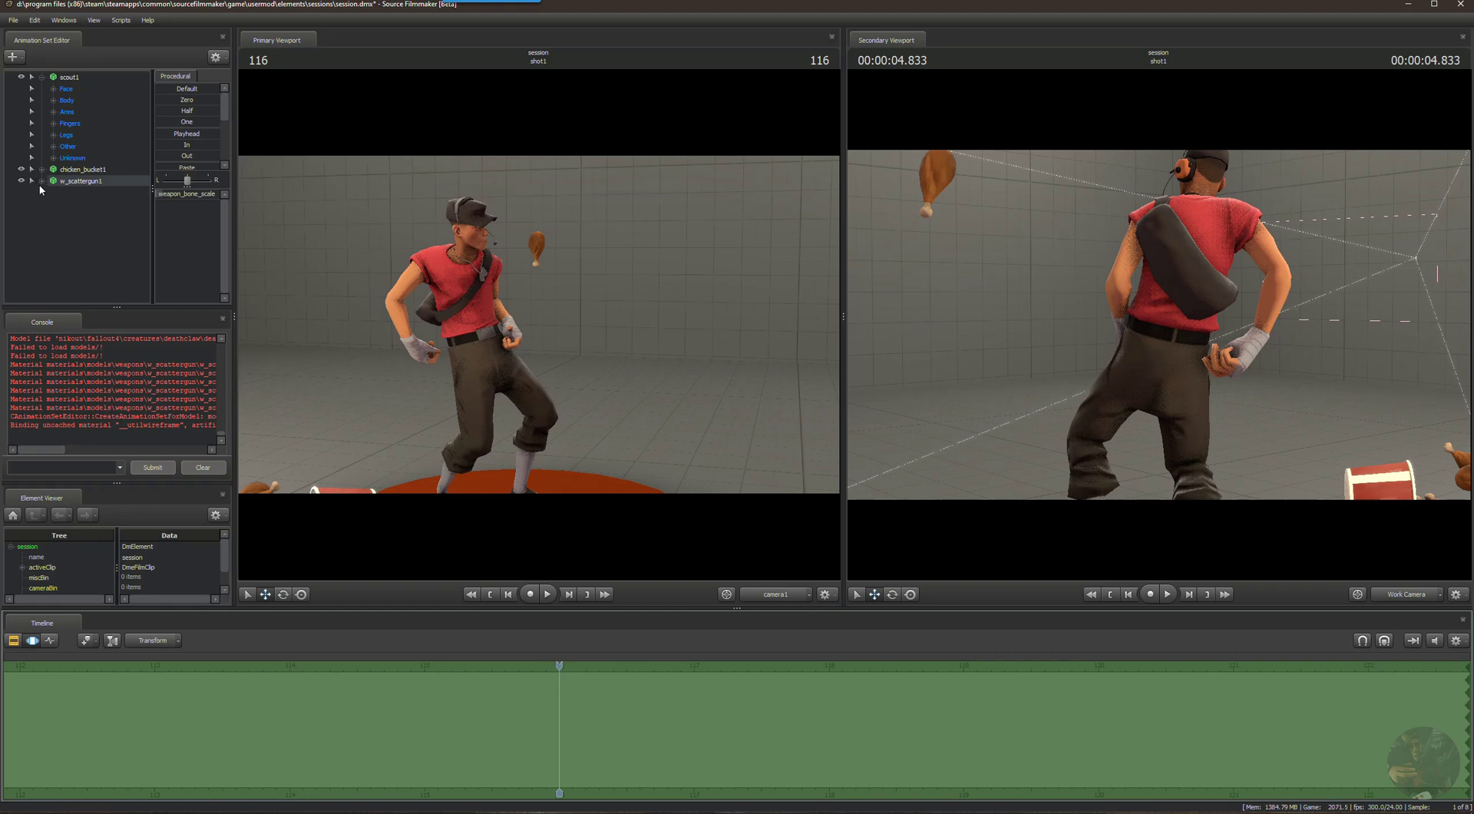
# Try resetting weapon_bone_scale of w_scattergun1 to its default over the existing time selection, and undo it.
pyautogui.click(42, 182)
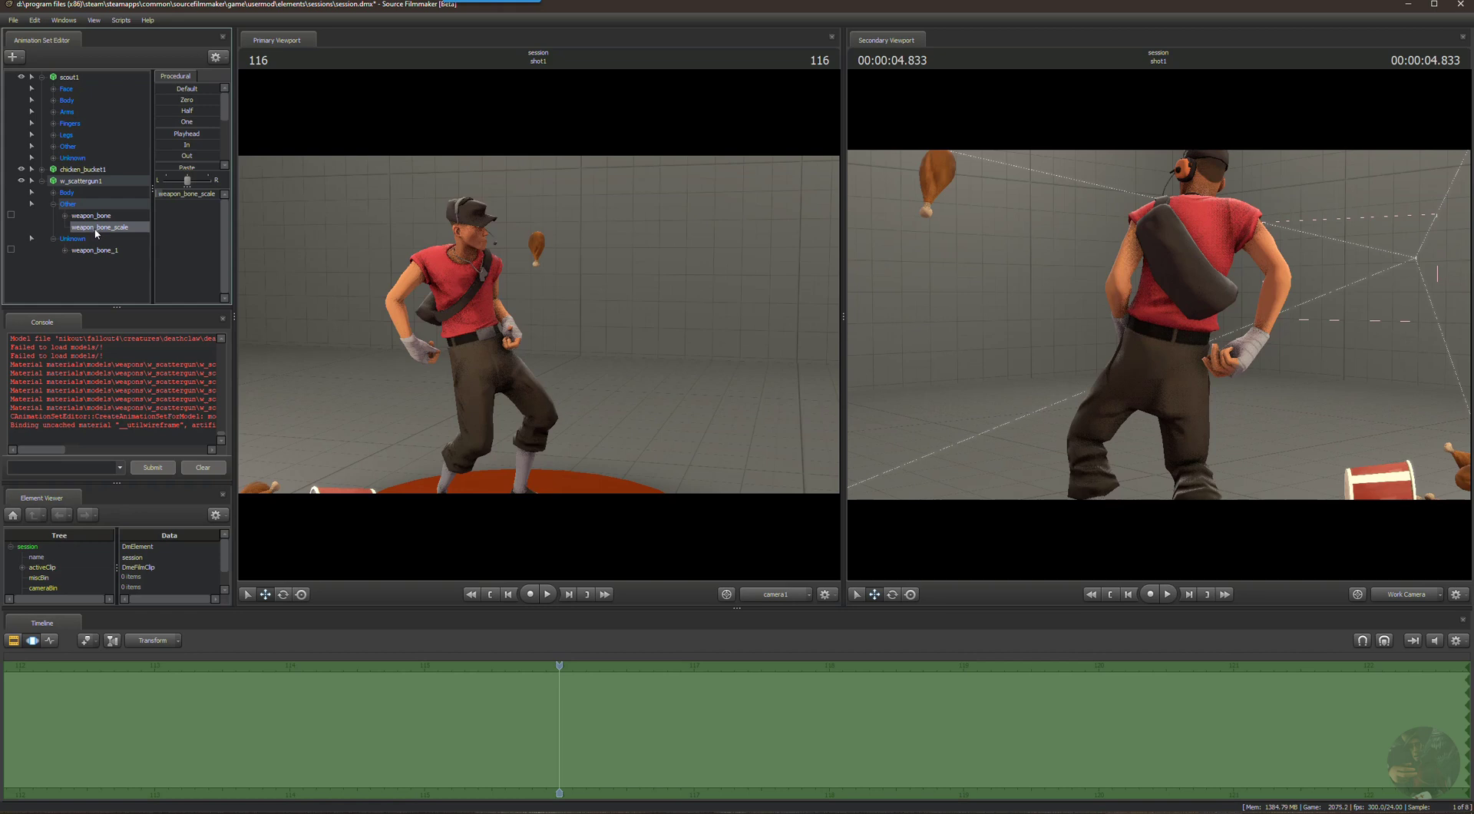
pyautogui.rightClick(173, 197)
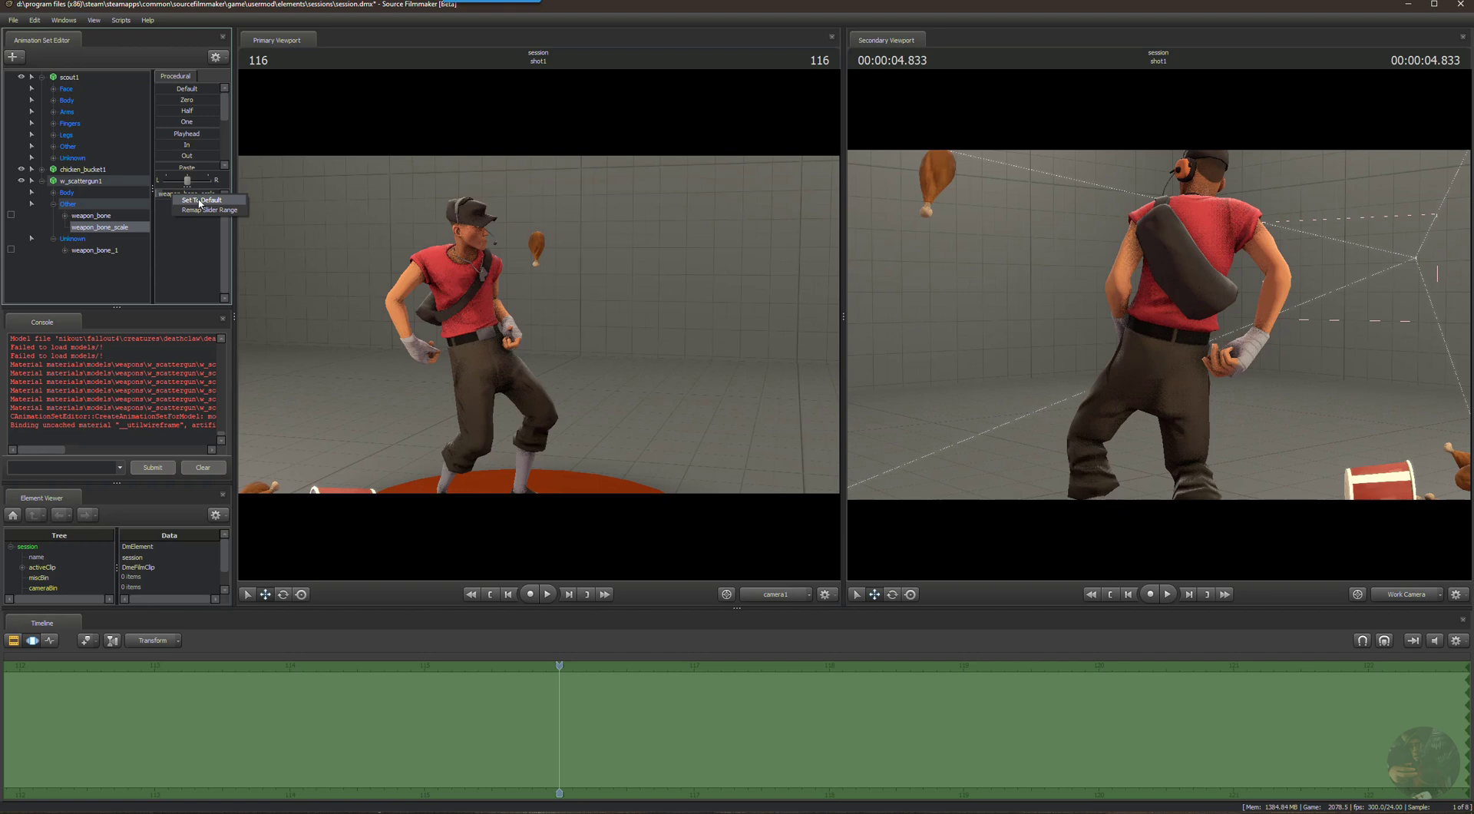
pyautogui.click(199, 201)
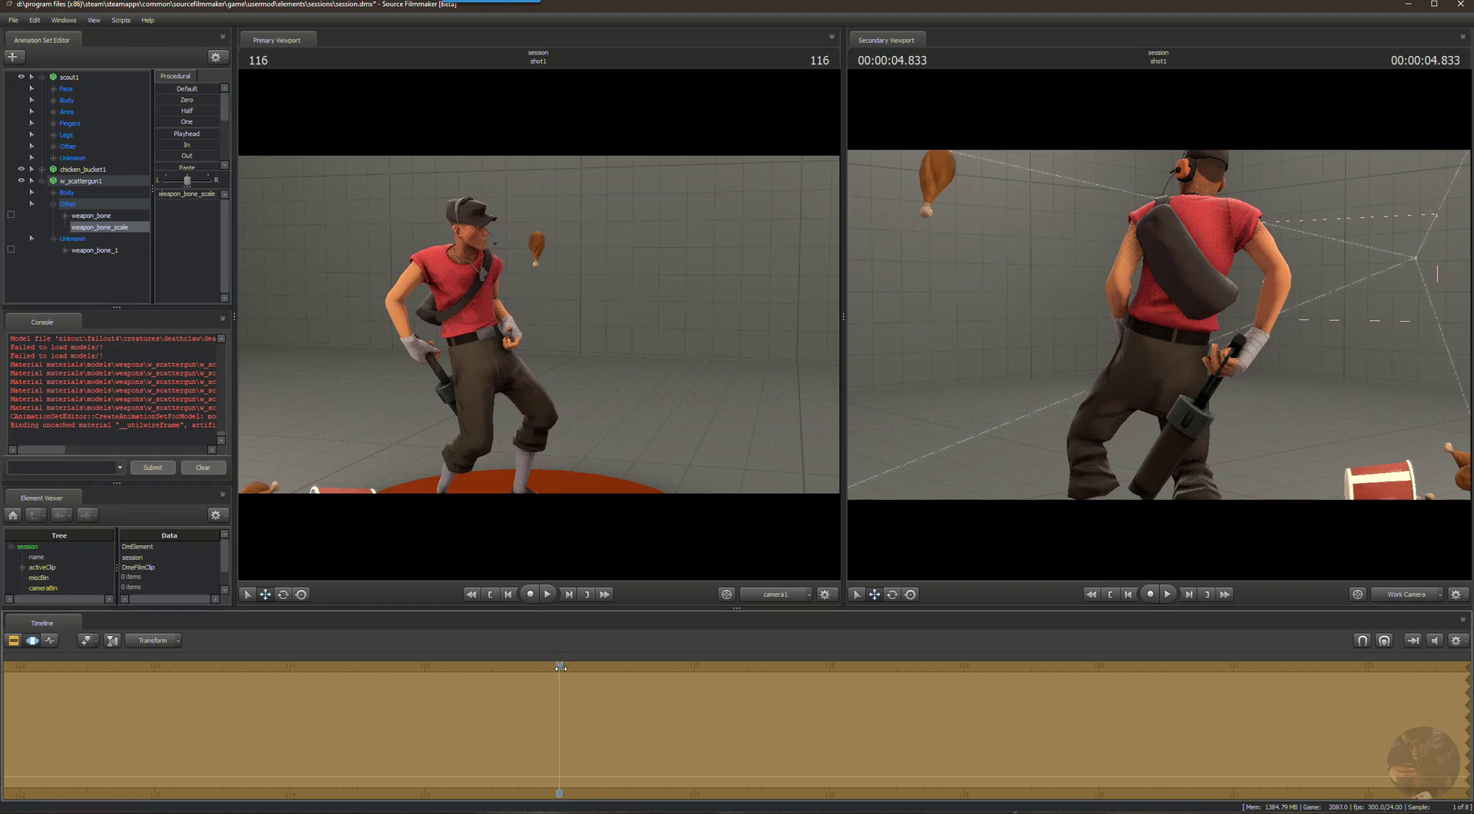
pyautogui.moveTo(561, 667)
pyautogui.mouseDown()
pyautogui.moveTo(587, 667)
pyautogui.moveTo(560, 663)
pyautogui.mouseUp()
pyautogui.press('ctrl')
pyautogui.hotkey('ctrl', 'z')
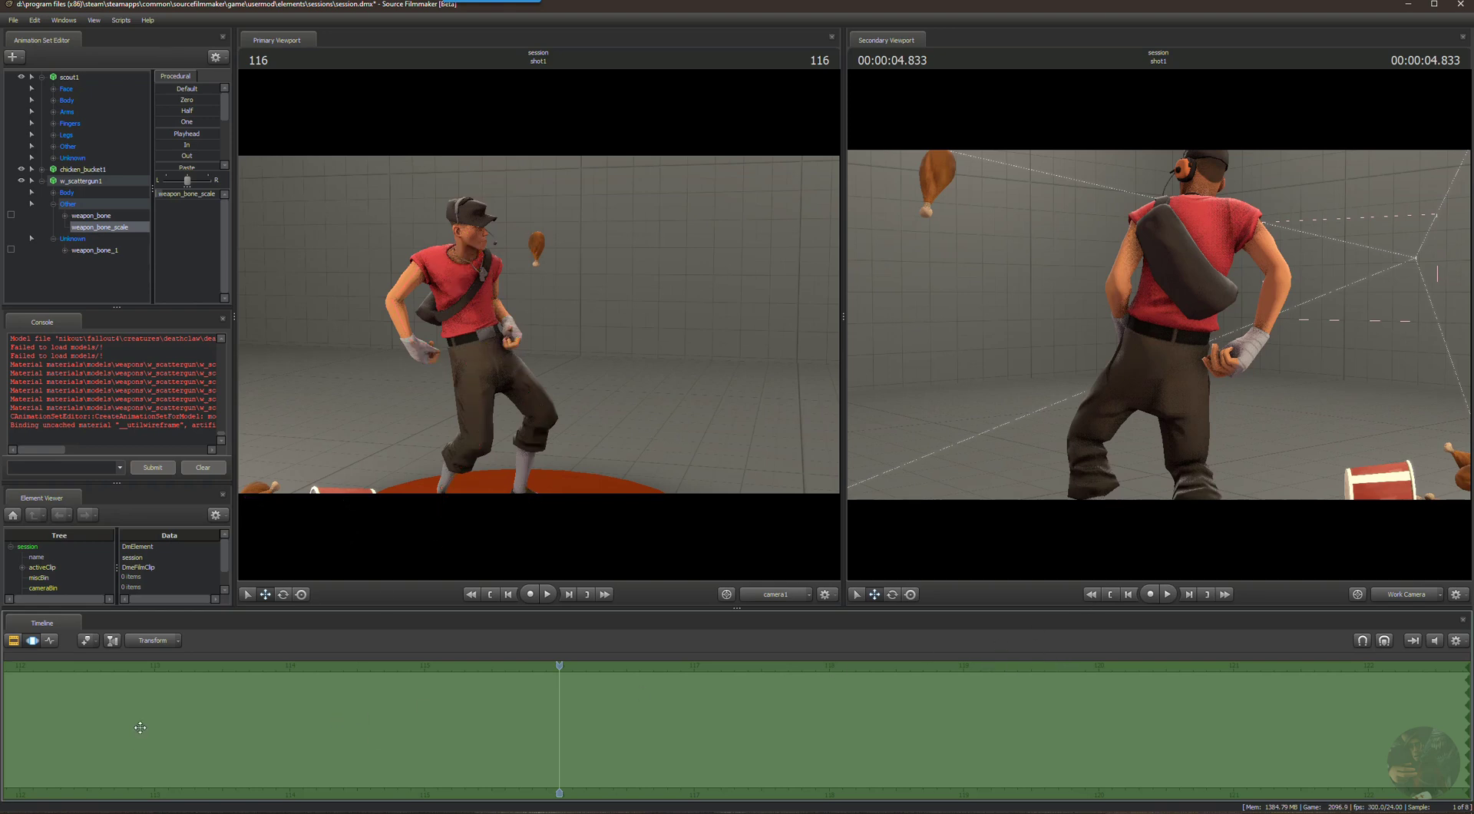
# Start the time selection sharply at frame 116 and reset weapon_bone_scale to its default over it.
pyautogui.scroll(-10, 355, 729)
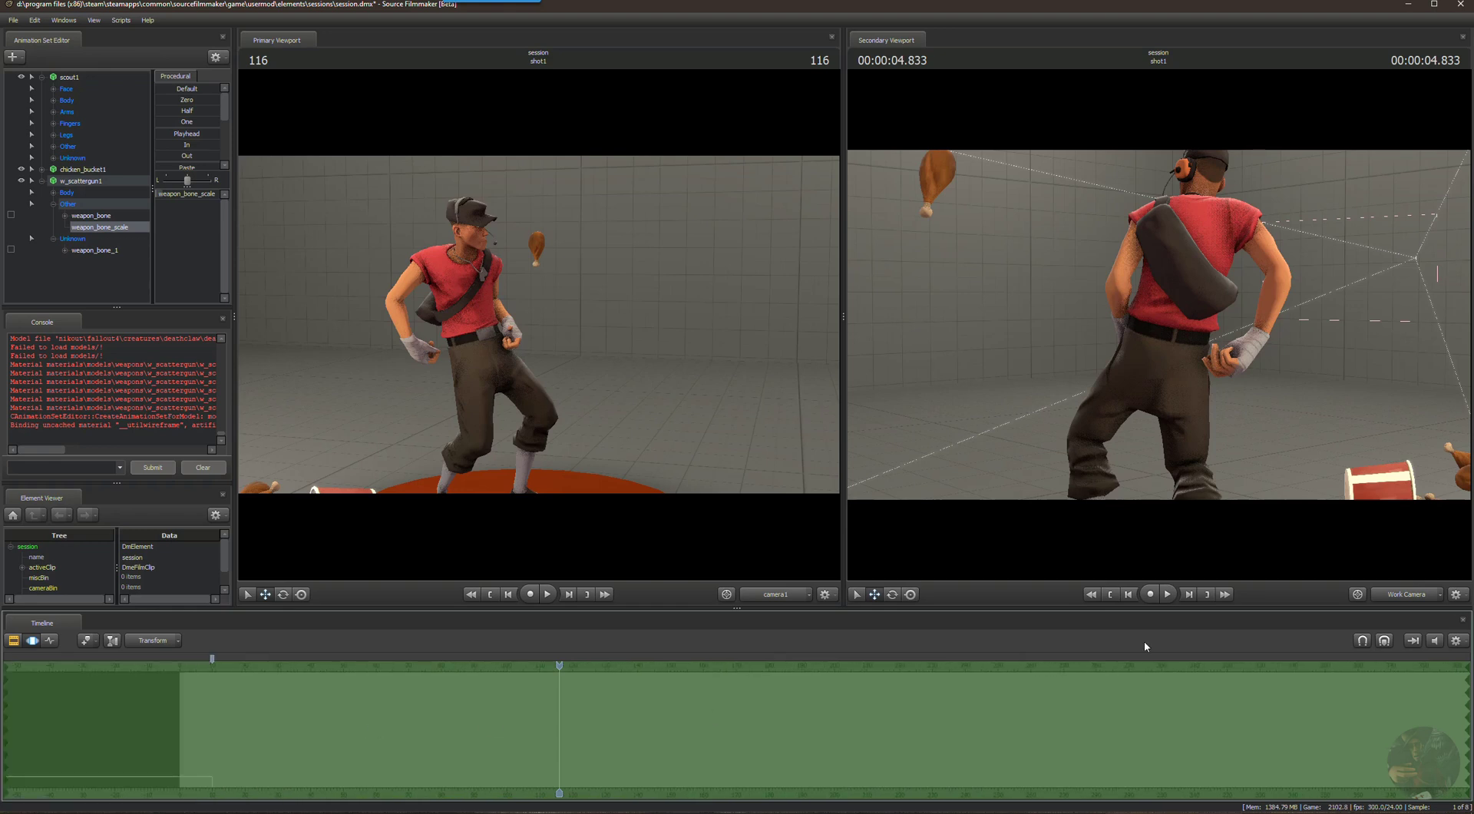
pyautogui.scroll(10, 621, 690)
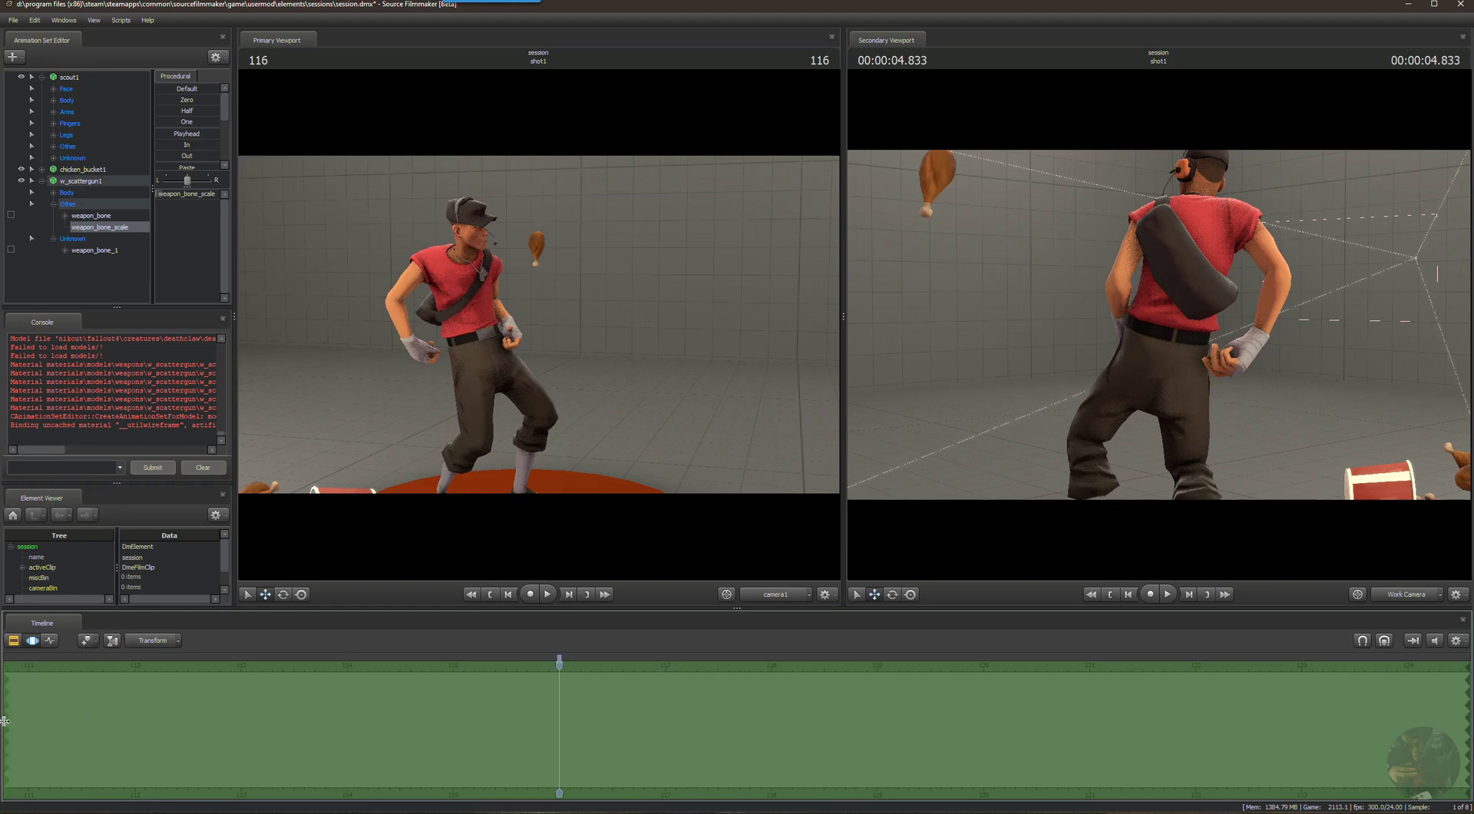
pyautogui.moveTo(10, 721); pyautogui.dragTo(561, 754)
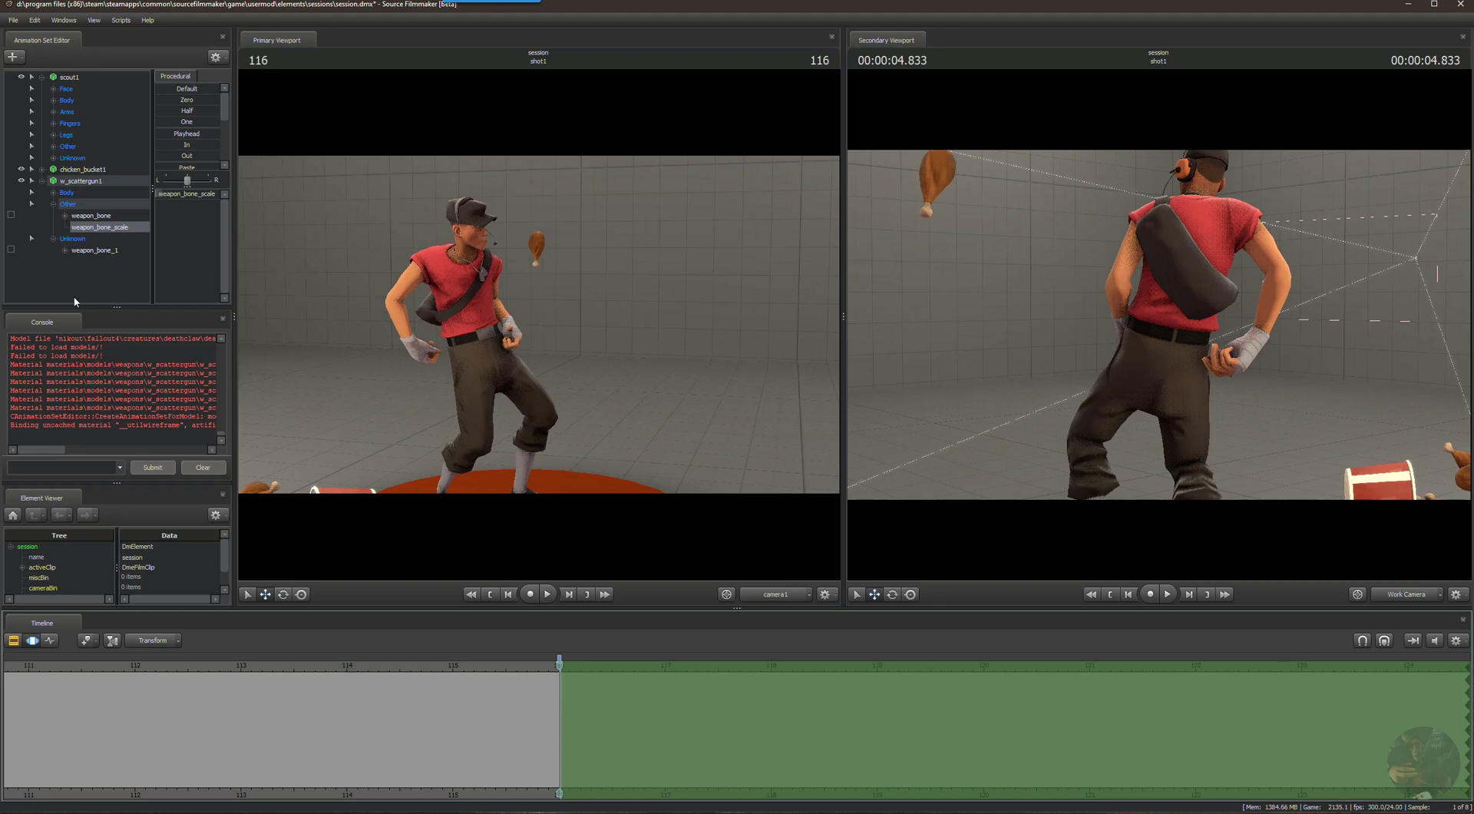
pyautogui.rightClick(179, 198)
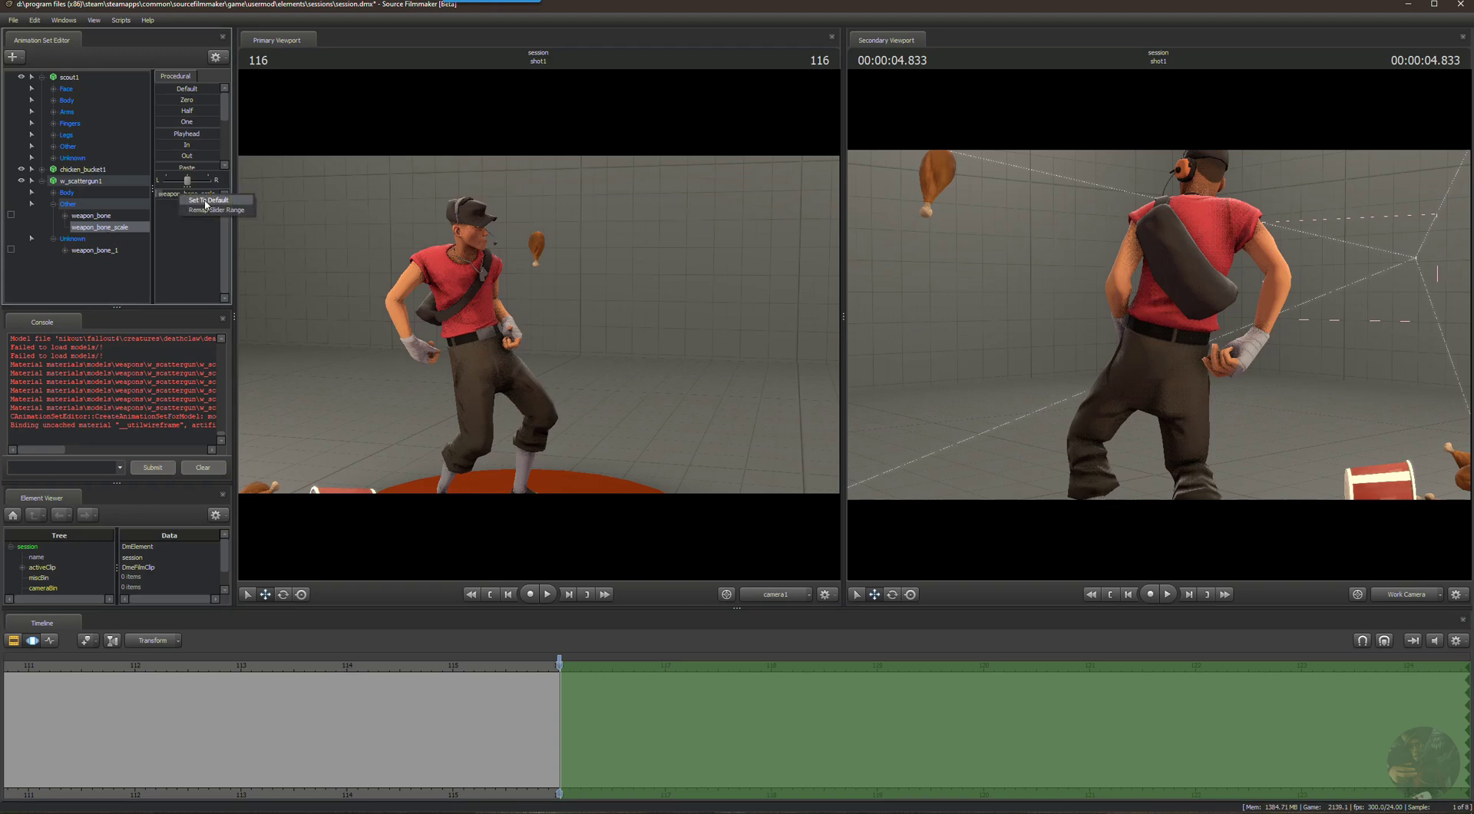
pyautogui.click(206, 201)
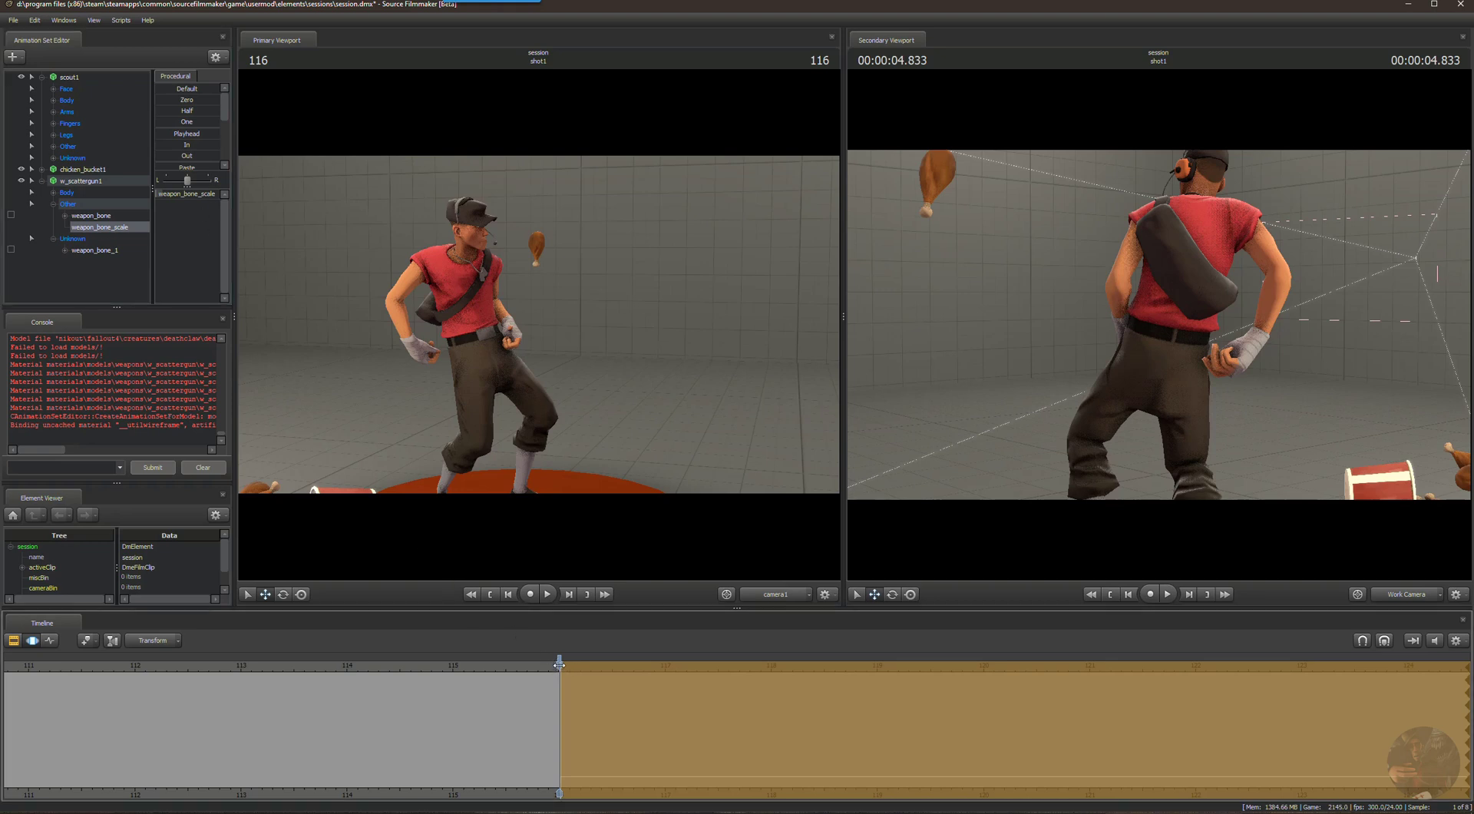
# Scrub between frames 116 and 125 to check the scattergun and bucket, and finalize the restored scale.
pyautogui.moveTo(559, 665); pyautogui.dragTo(1135, 691)
pyautogui.scroll(-5, 1135, 691)
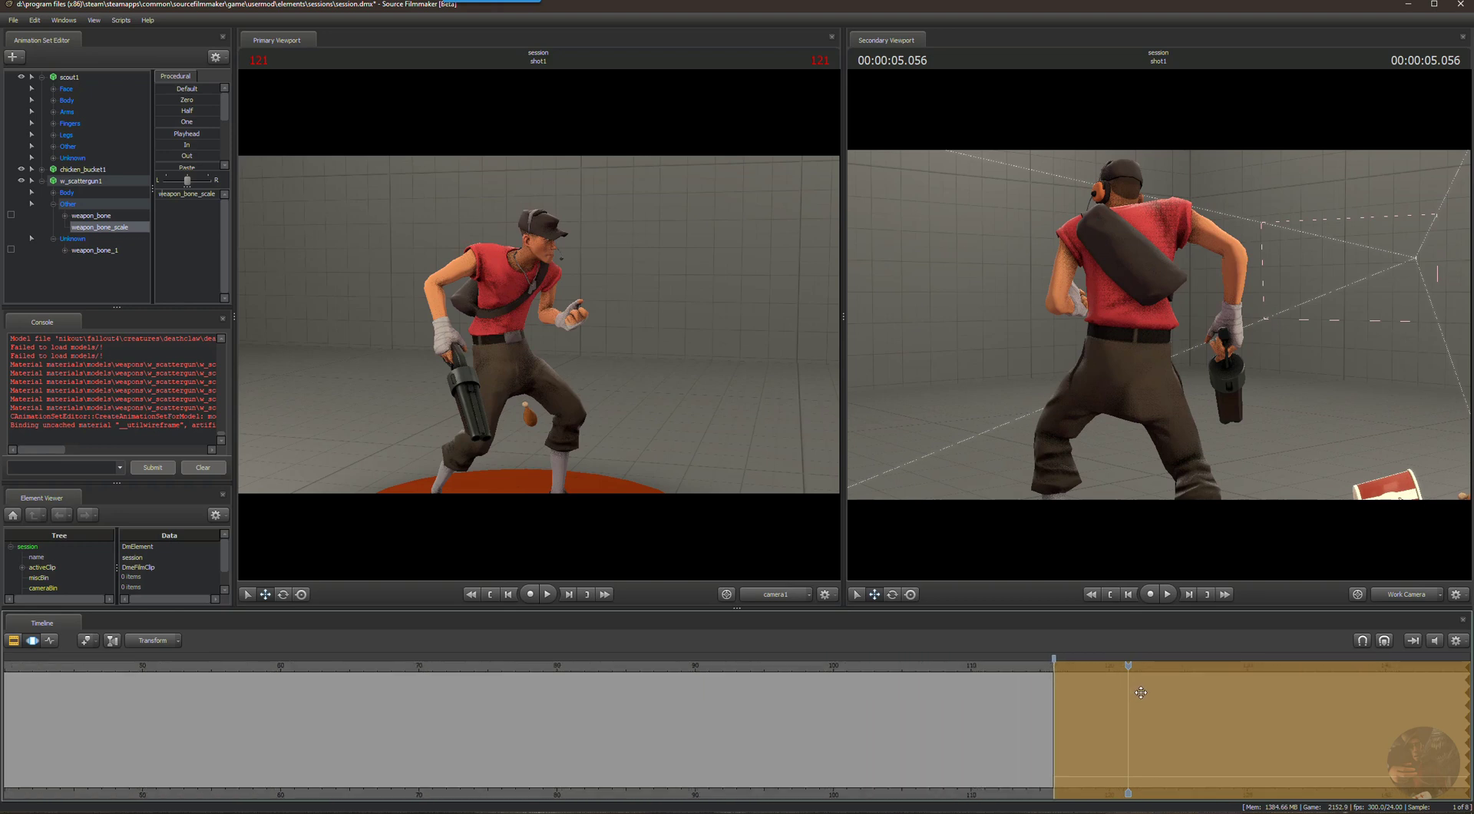
pyautogui.moveTo(1129, 793); pyautogui.dragTo(198, 787, button='middle')
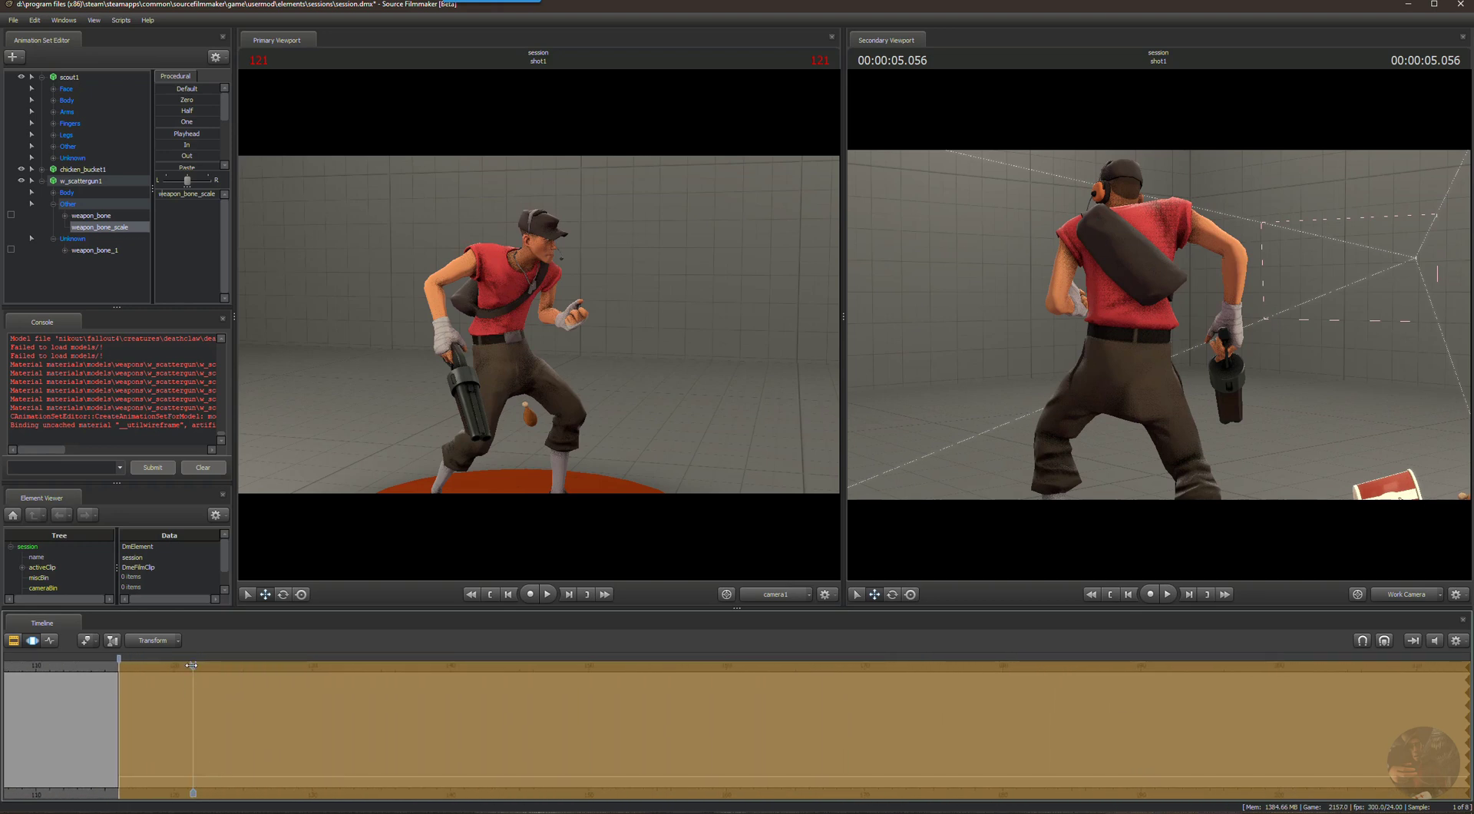
pyautogui.moveTo(193, 666); pyautogui.dragTo(253, 665)
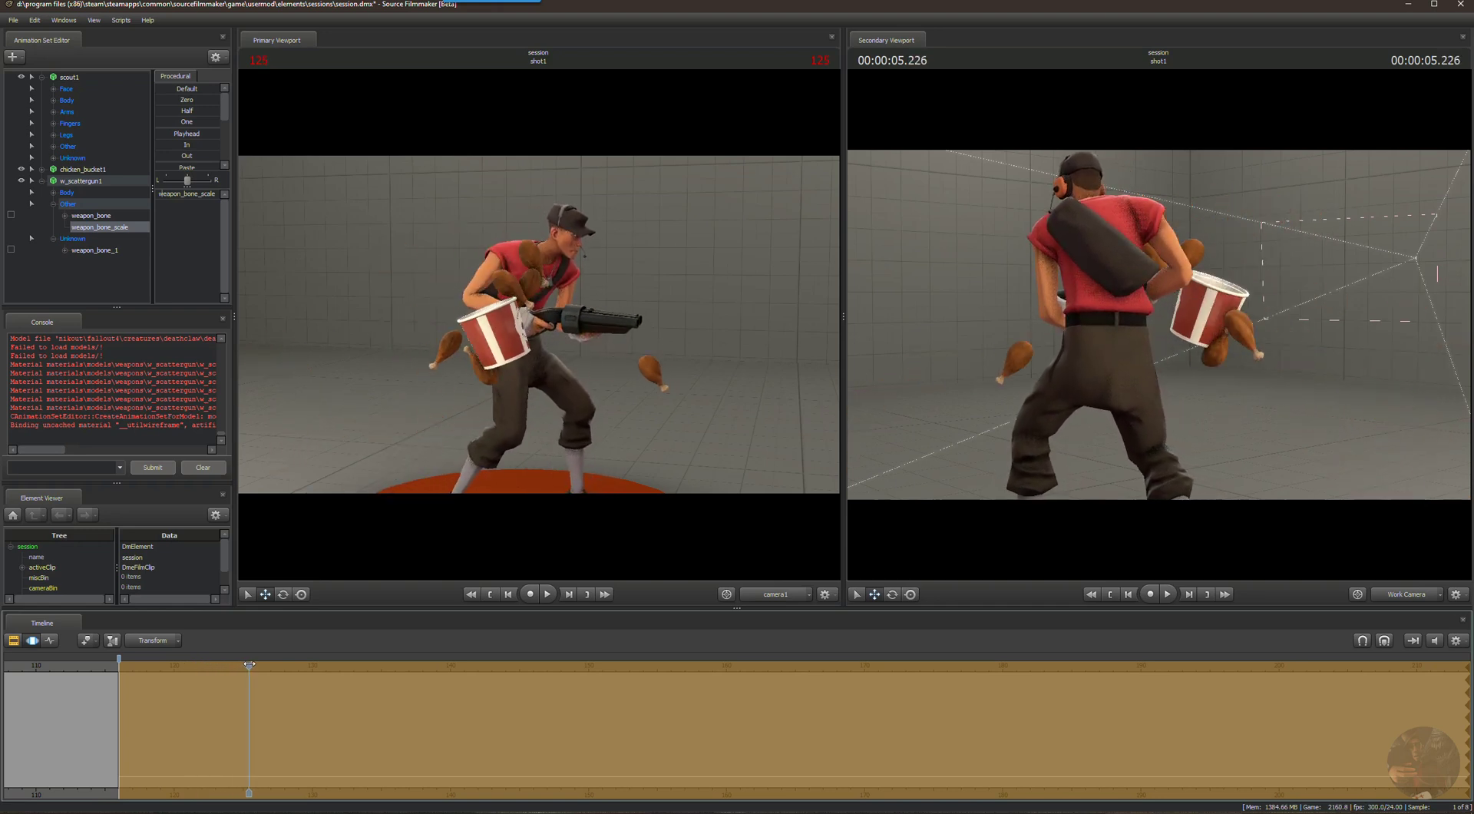
pyautogui.moveTo(253, 665); pyautogui.dragTo(197, 637)
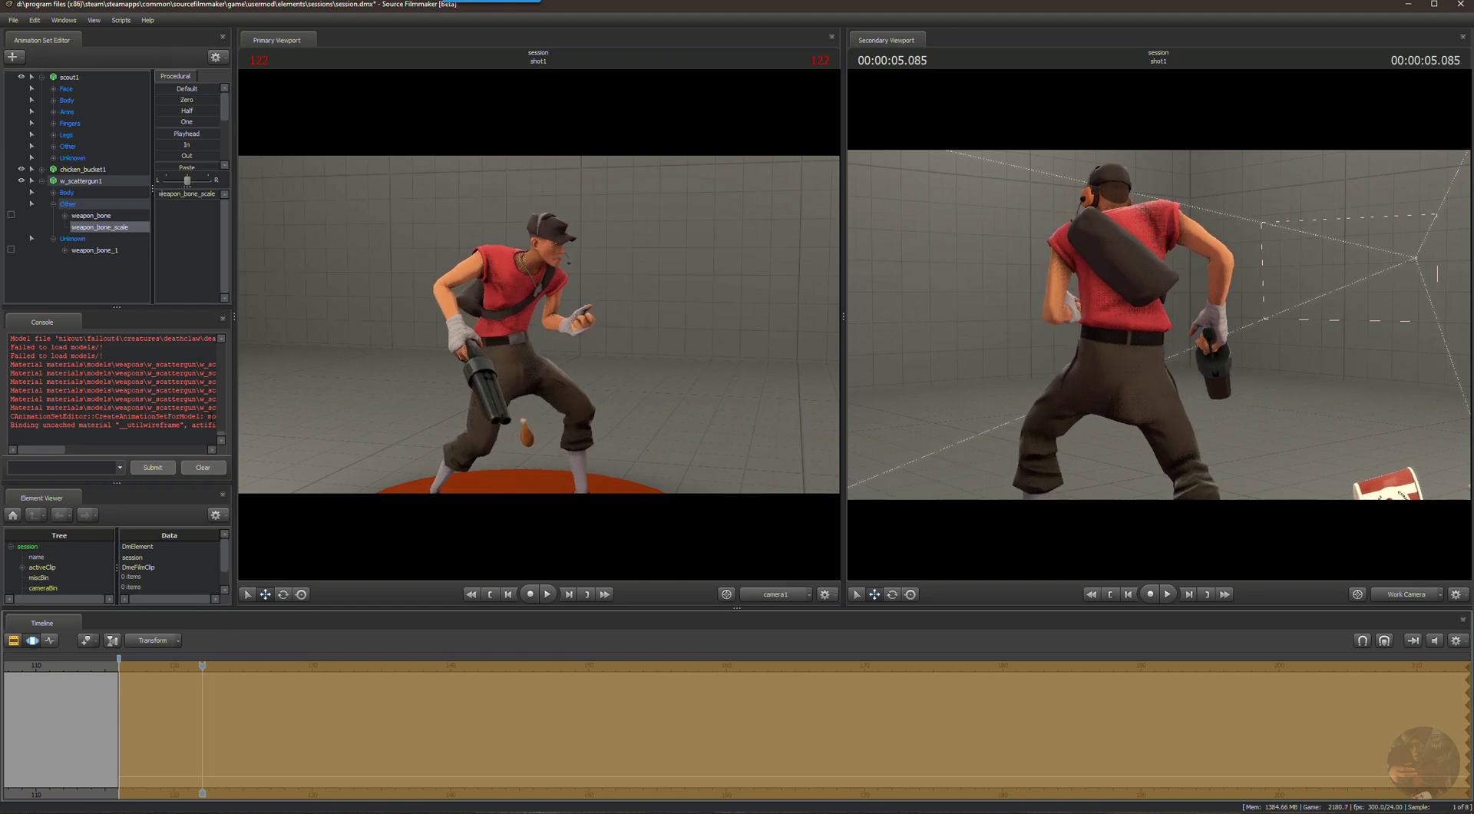
pyautogui.press('o')
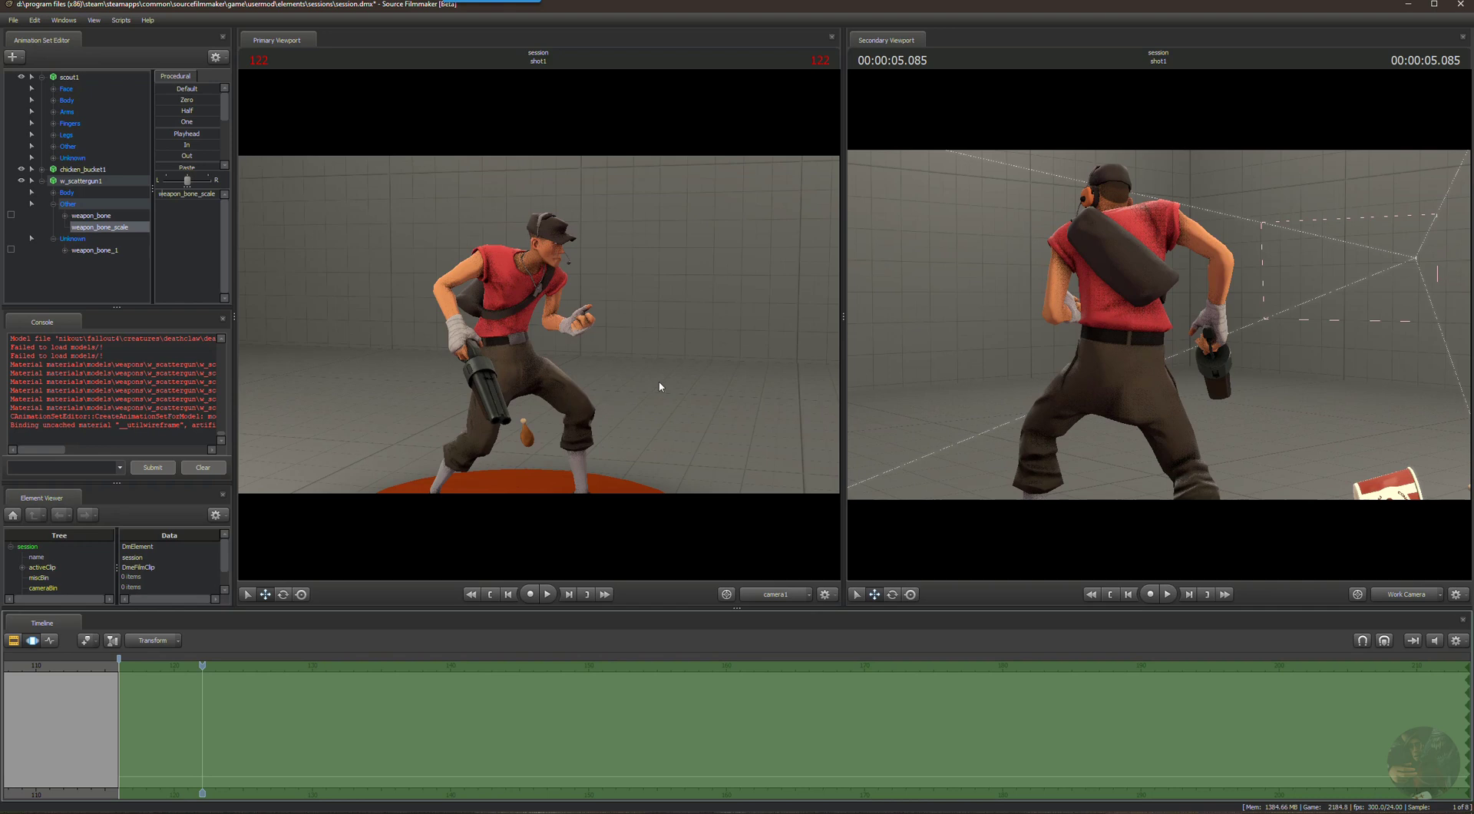
# Select chicken_bucket1, view the whole scene in the primary viewport, and place the playhead exactly on frame 124.
pyautogui.moveTo(701, 370)
pyautogui.mouseDown()
pyautogui.moveTo(676, 376)
pyautogui.moveTo(695, 367)
pyautogui.mouseUp()
pyautogui.click(84, 170)
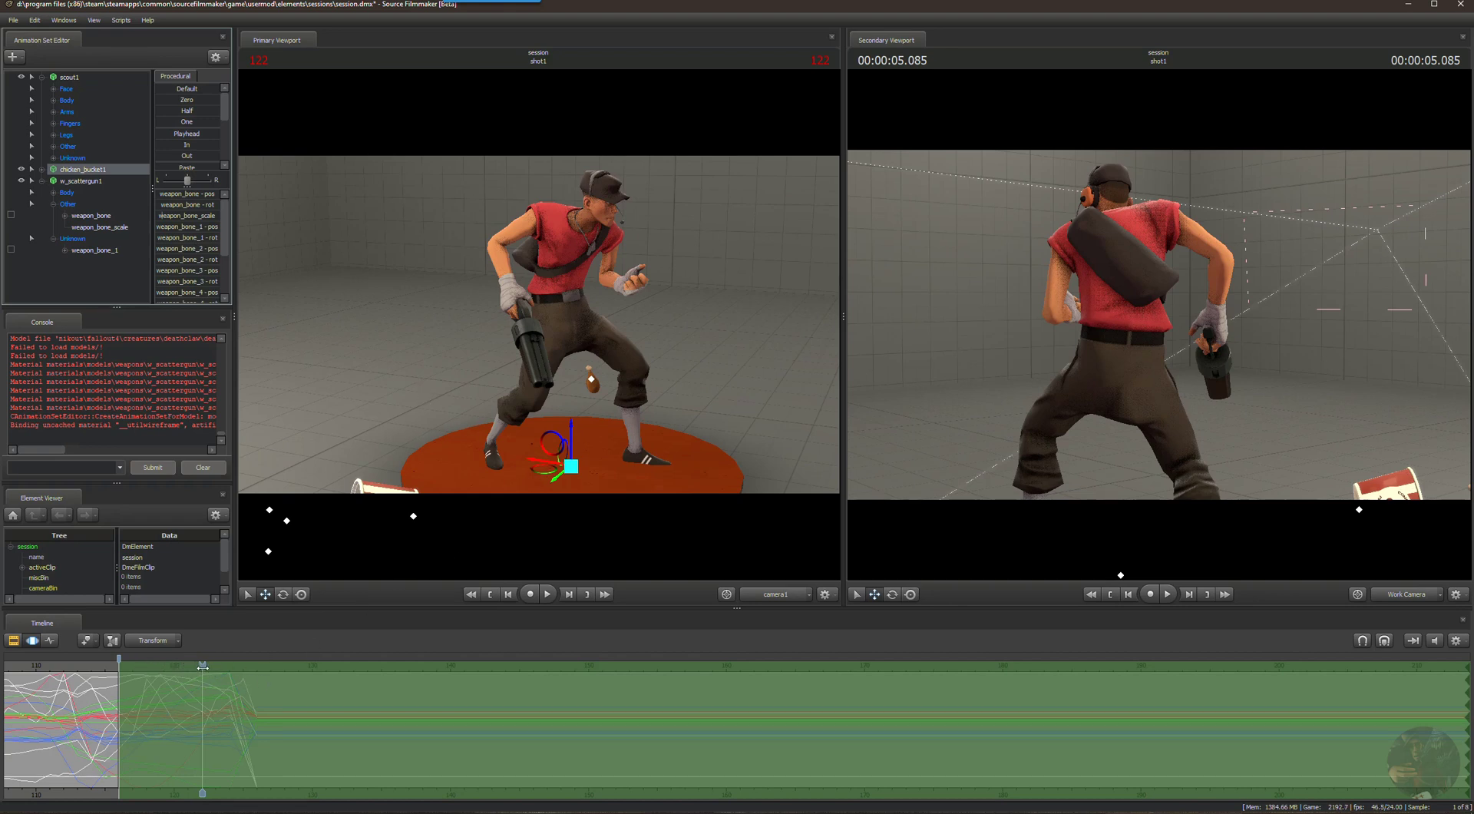
pyautogui.moveTo(202, 666); pyautogui.dragTo(225, 665)
pyautogui.keyDown('alt'); pyautogui.moveTo(801, 230); pyautogui.dragTo(489, 365); pyautogui.keyUp('alt')
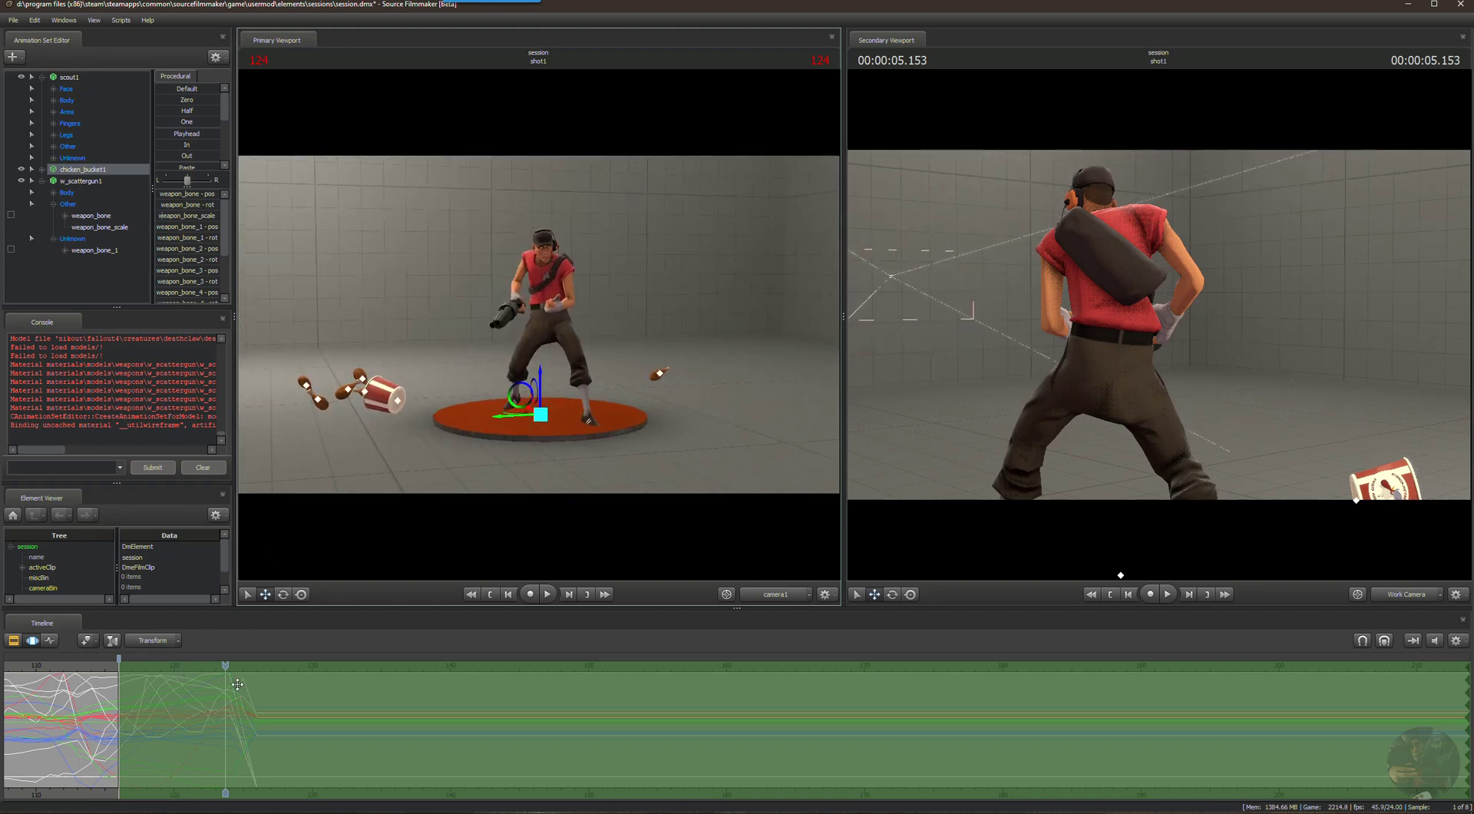
pyautogui.moveTo(225, 666); pyautogui.dragTo(228, 665)
pyautogui.scroll(5, 224, 672)
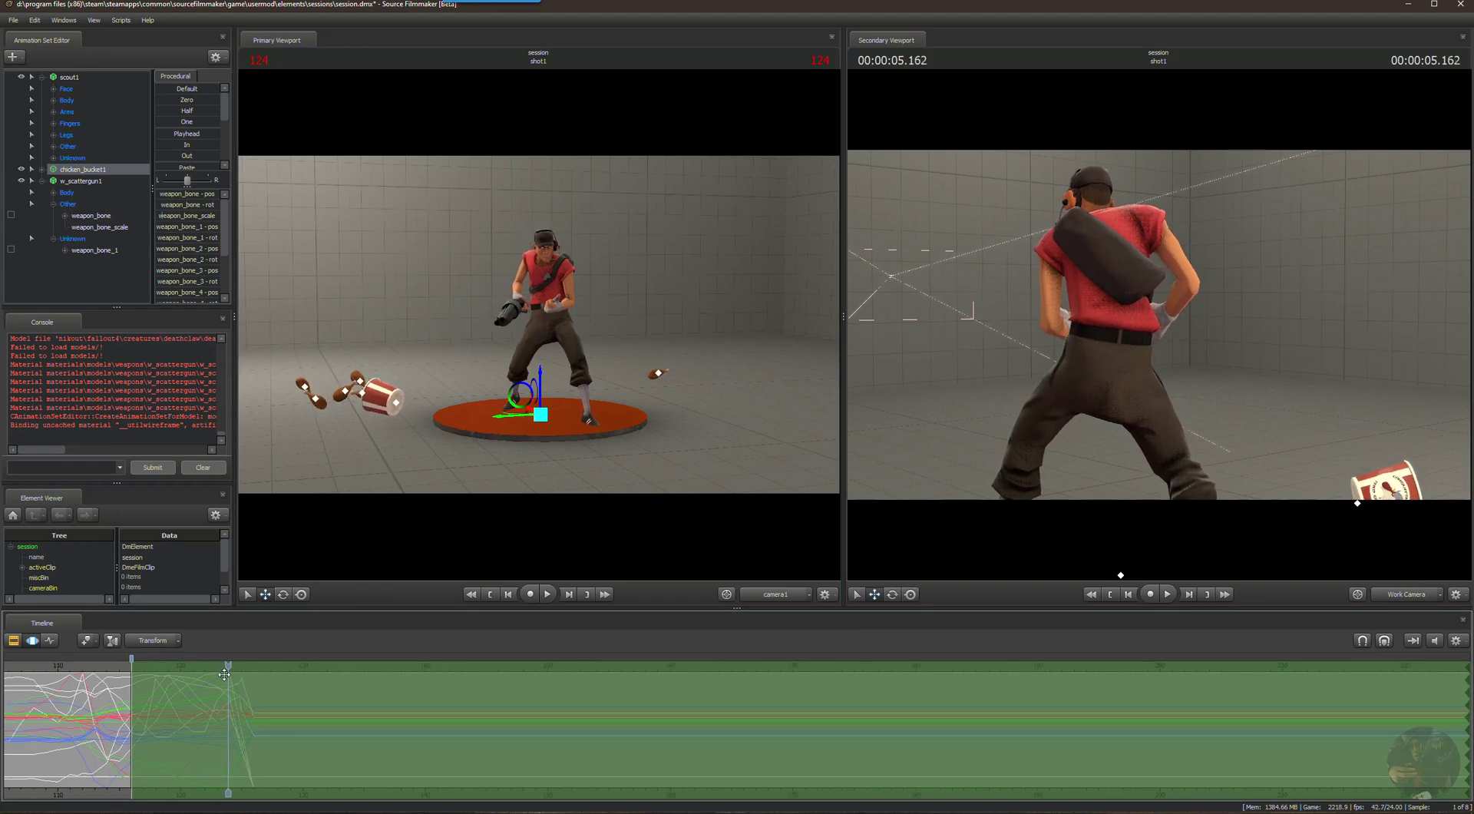
pyautogui.scroll(4, 223, 676)
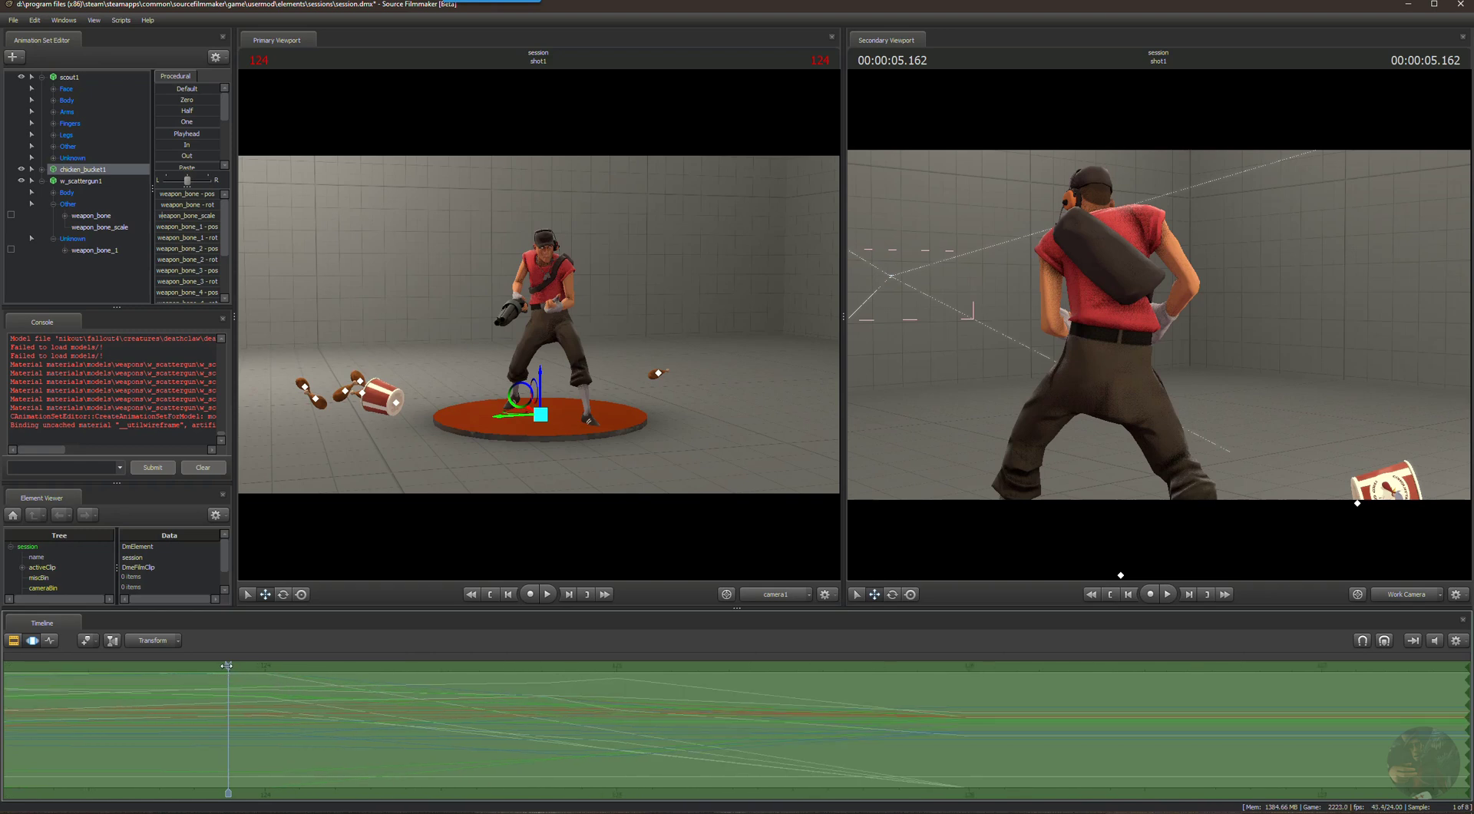
pyautogui.moveTo(227, 666); pyautogui.dragTo(266, 665)
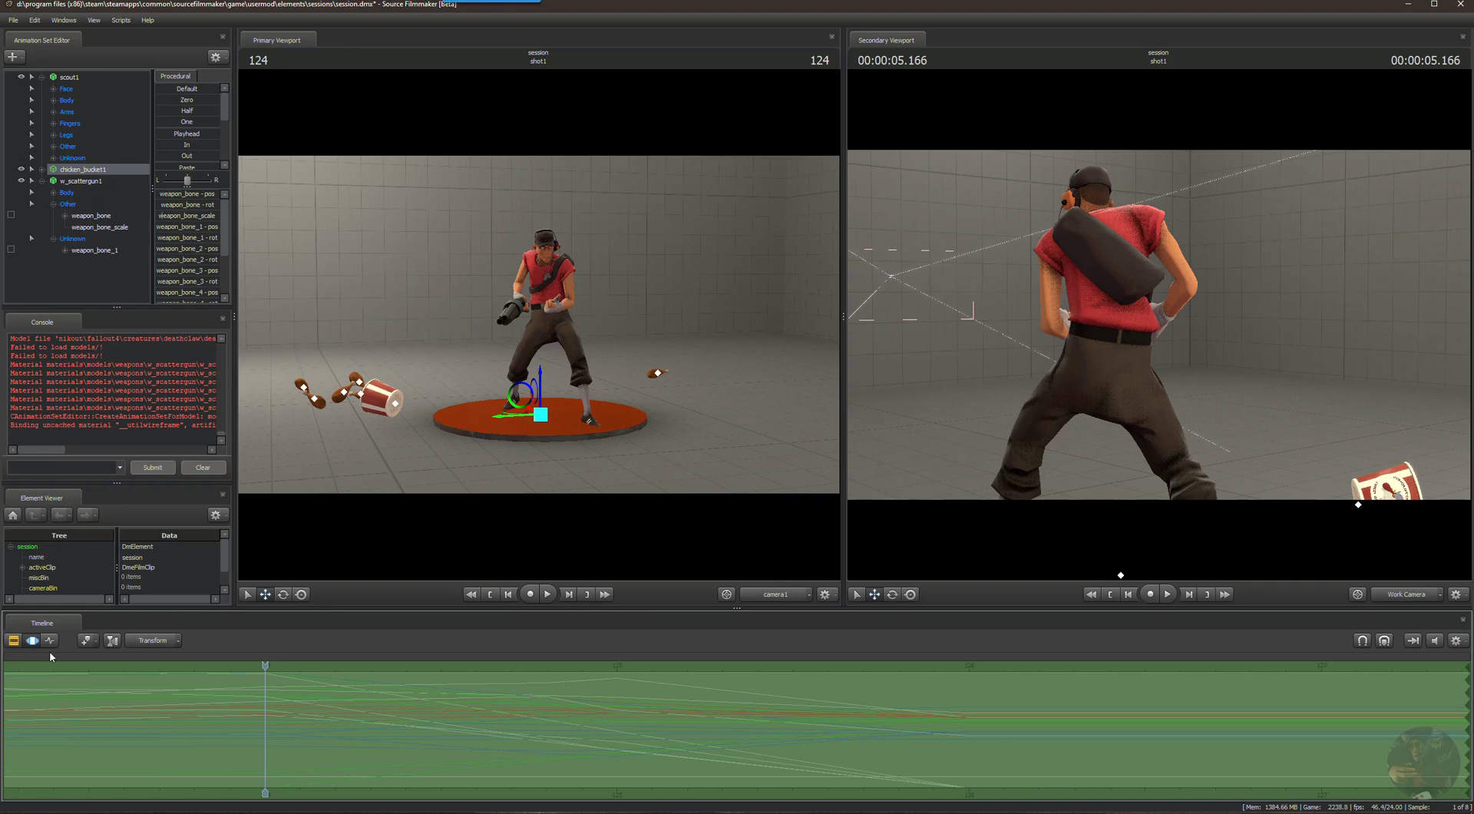
# Move the sharp start of the time selection to frame 124, aligned with the playhead.
pyautogui.scroll(-5, 53, 703)
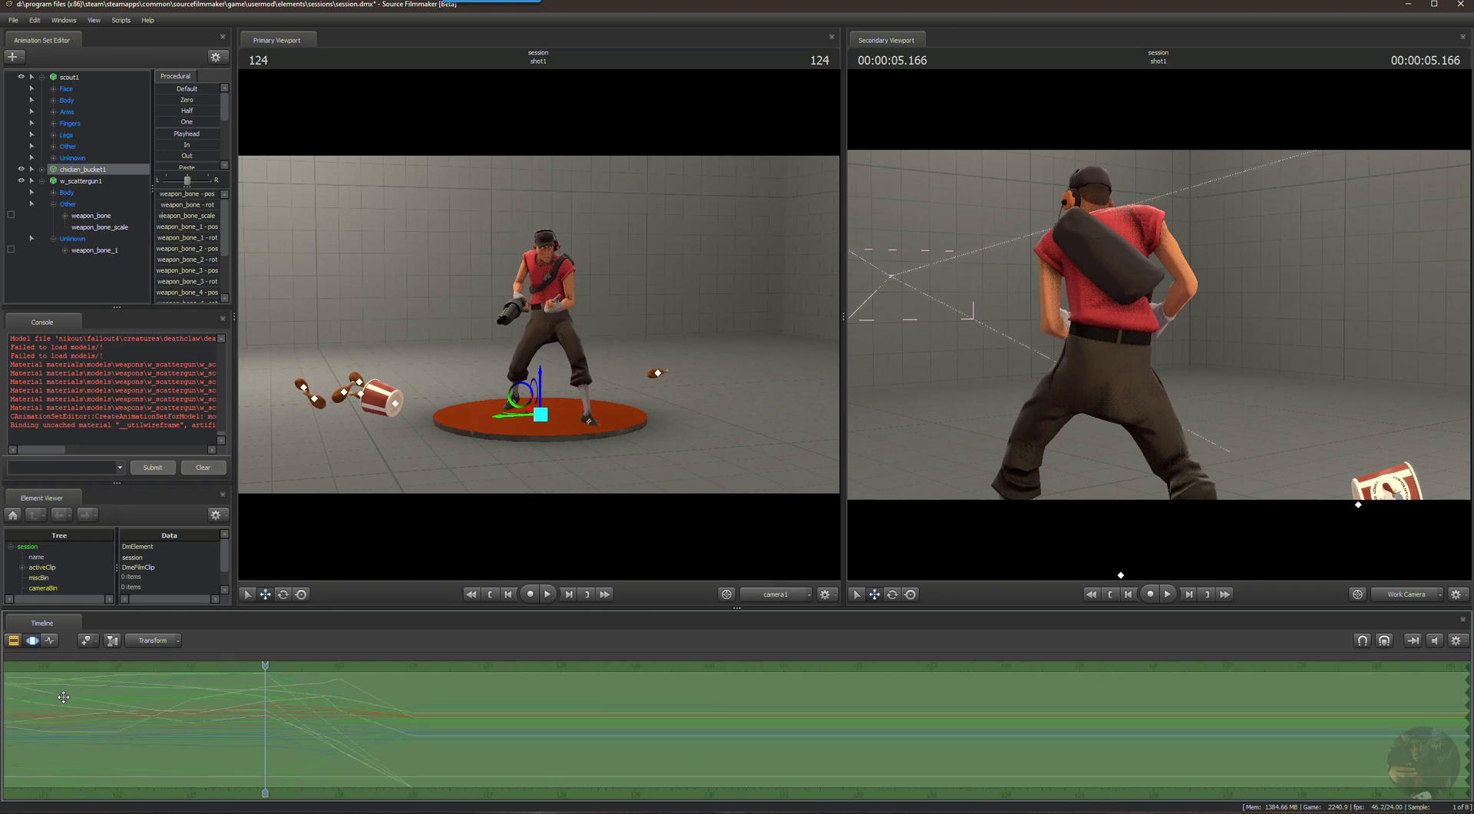
pyautogui.scroll(-4, 64, 697)
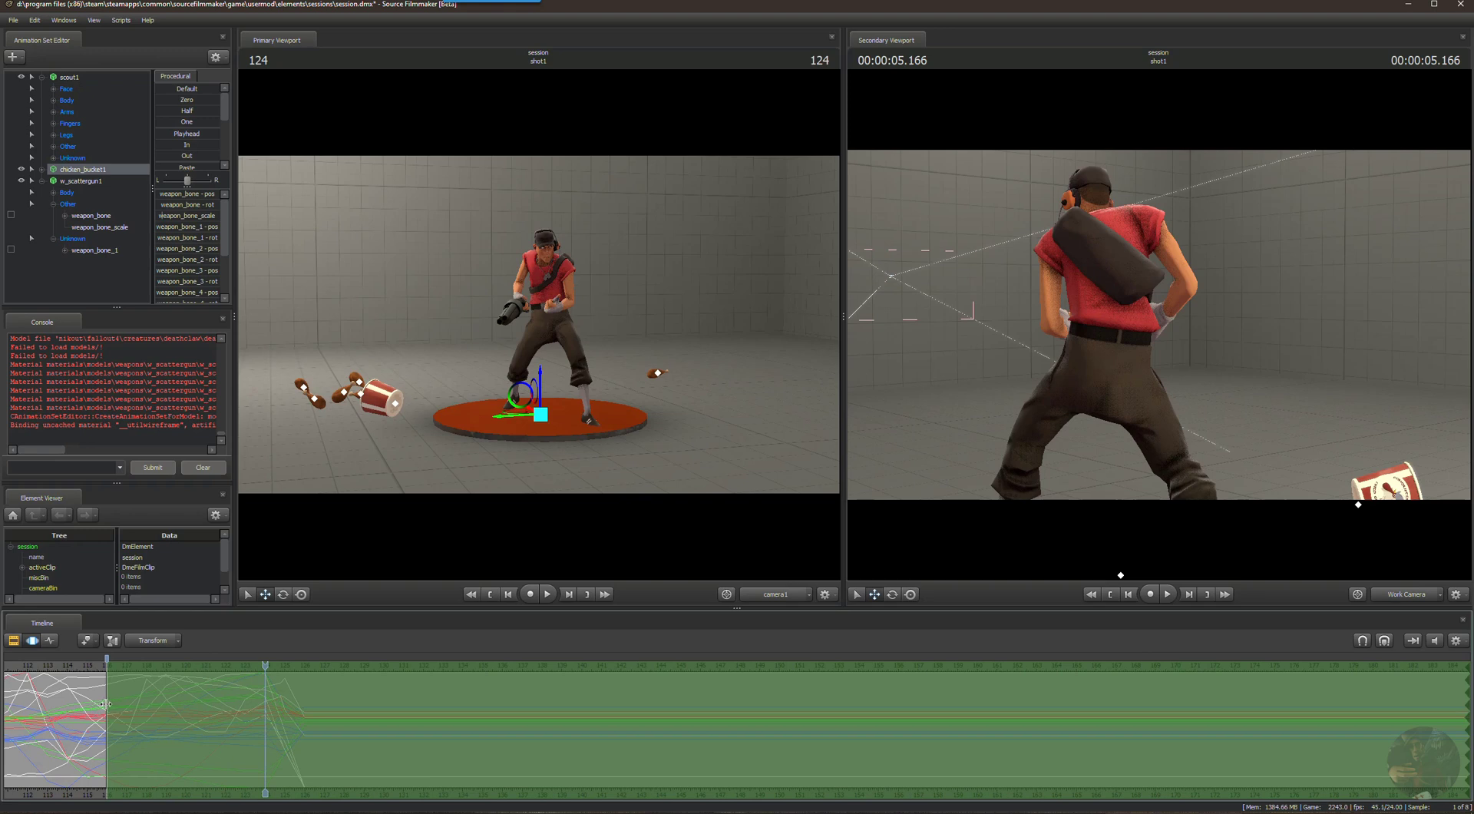
pyautogui.moveTo(105, 704); pyautogui.dragTo(247, 700)
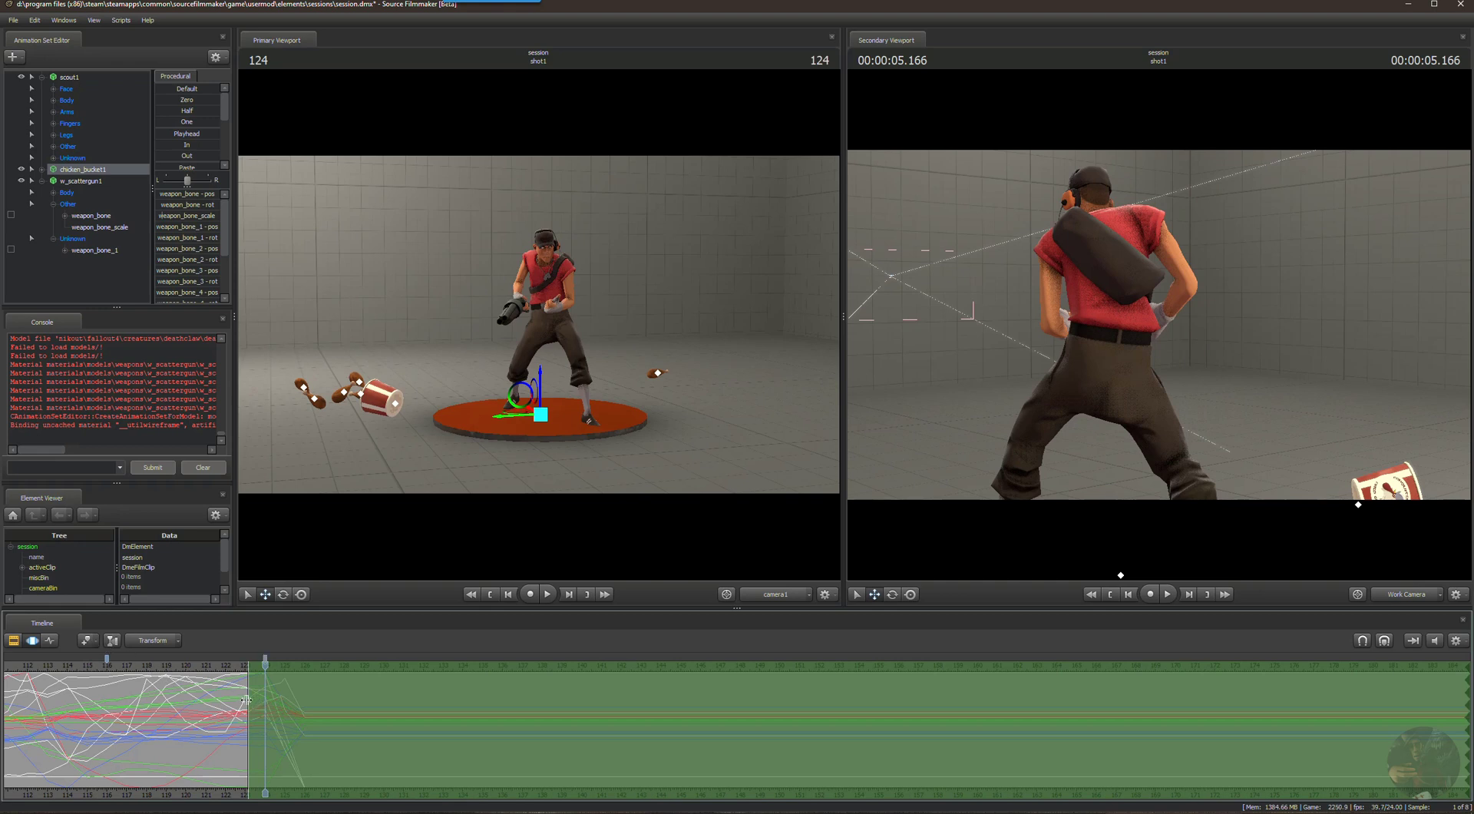
pyautogui.moveTo(246, 700); pyautogui.dragTo(264, 699)
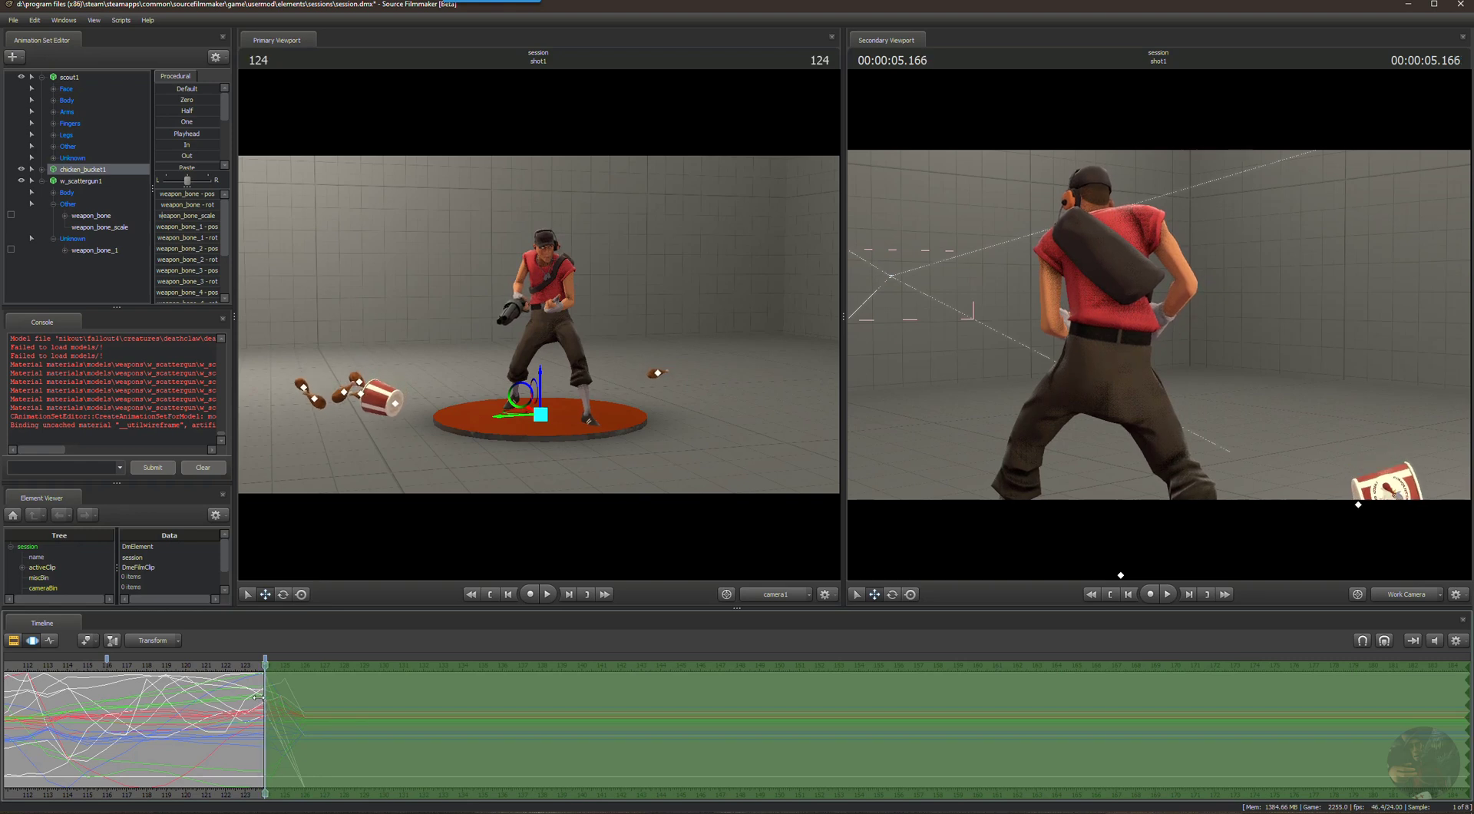
pyautogui.scroll(3, 258, 691)
pyautogui.scroll(5, 258, 692)
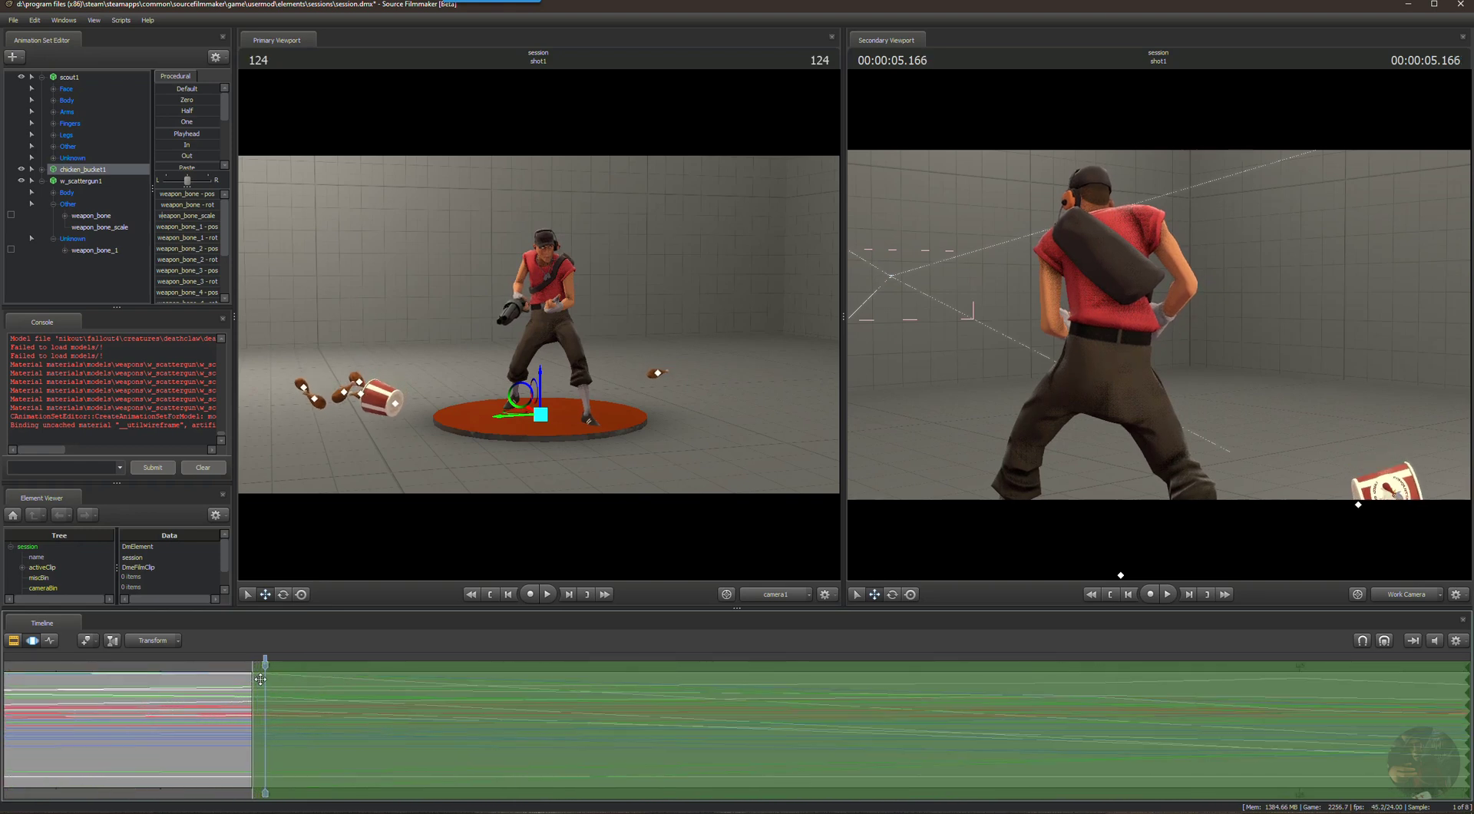
pyautogui.moveTo(235, 703); pyautogui.dragTo(264, 705)
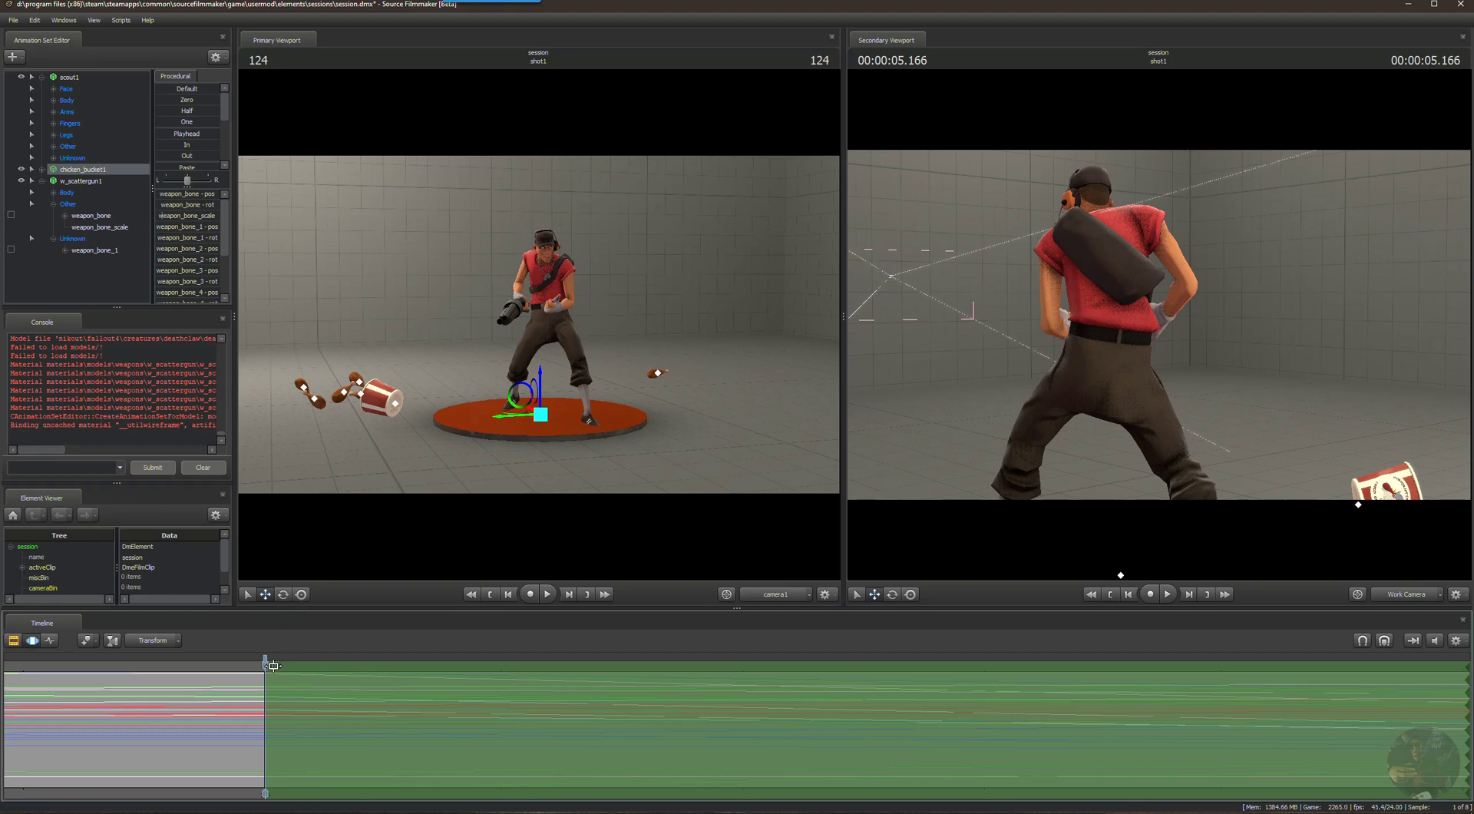
# Apply the Playhead preset to chicken_bucket1 over the time selection starting at frame 124, check it past the boundary, and finalize it.
pyautogui.moveTo(265, 665)
pyautogui.mouseDown()
pyautogui.moveTo(865, 666)
pyautogui.moveTo(264, 664)
pyautogui.mouseUp()
pyautogui.click(162, 135)
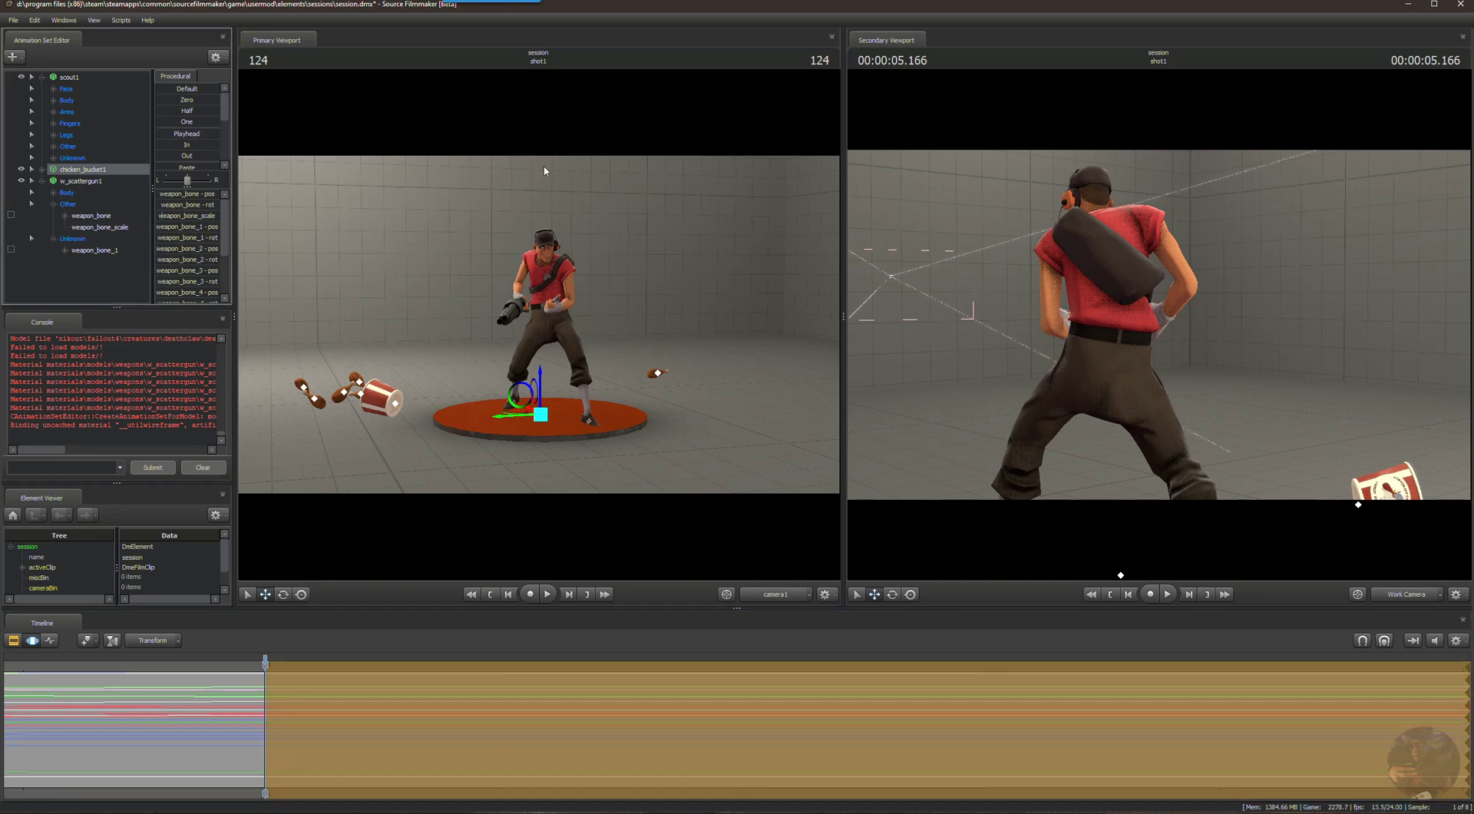
pyautogui.moveTo(265, 666); pyautogui.dragTo(1237, 610)
pyautogui.moveTo(1140, 613); pyautogui.dragTo(766, 652)
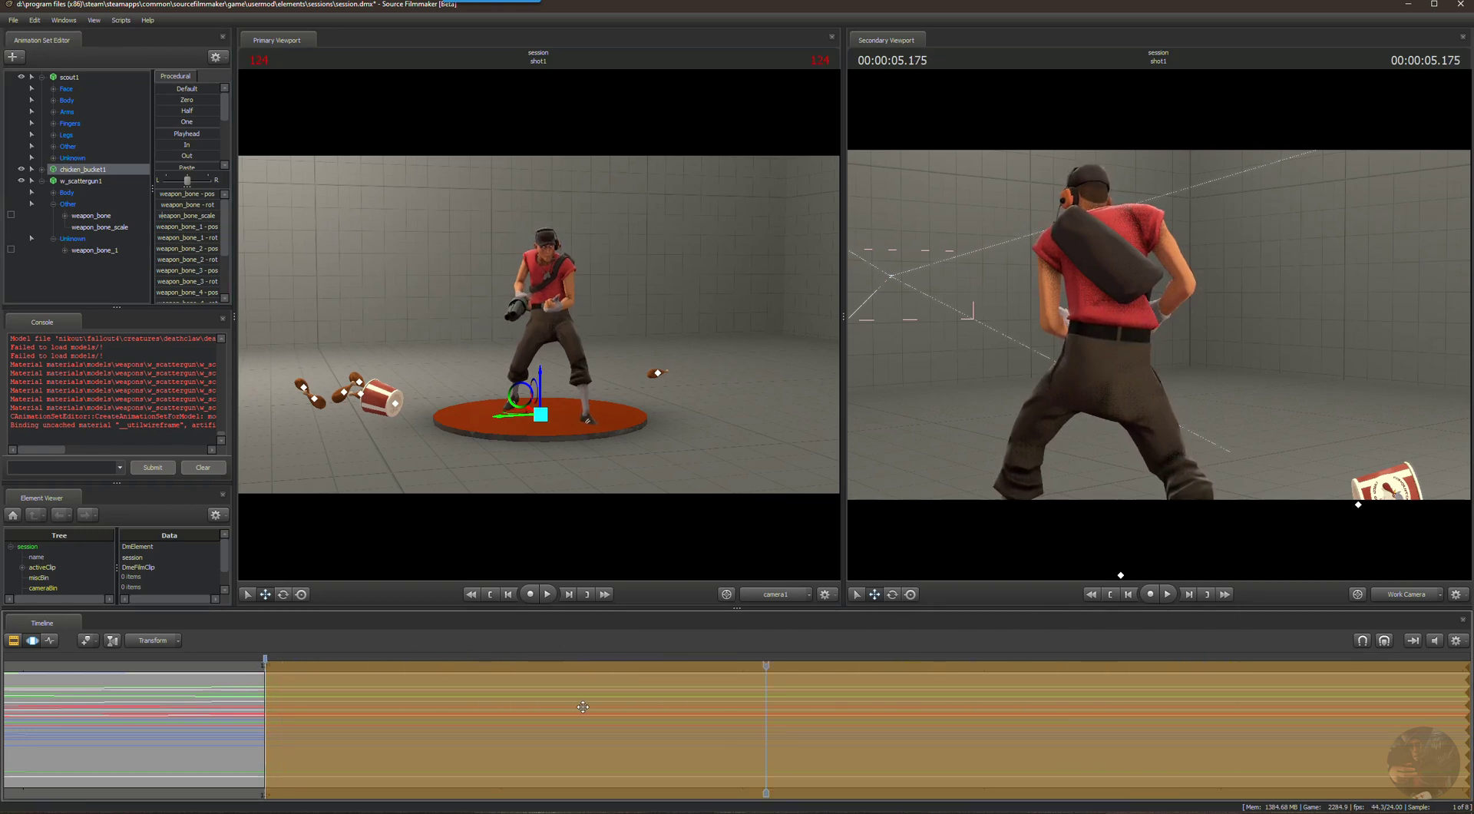
pyautogui.scroll(-9, 585, 706)
pyautogui.scroll(6, 606, 722)
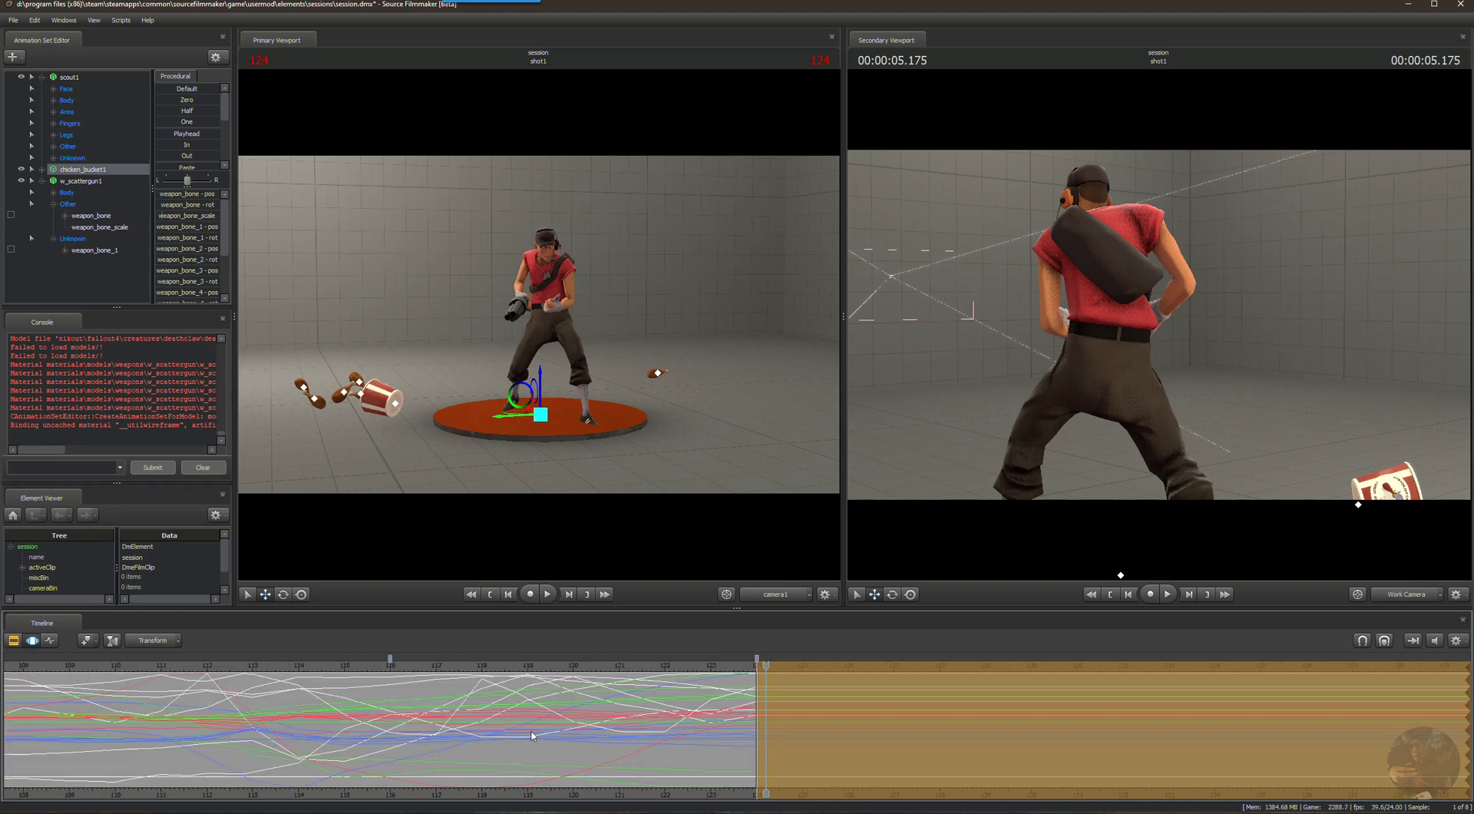
pyautogui.press('Return')
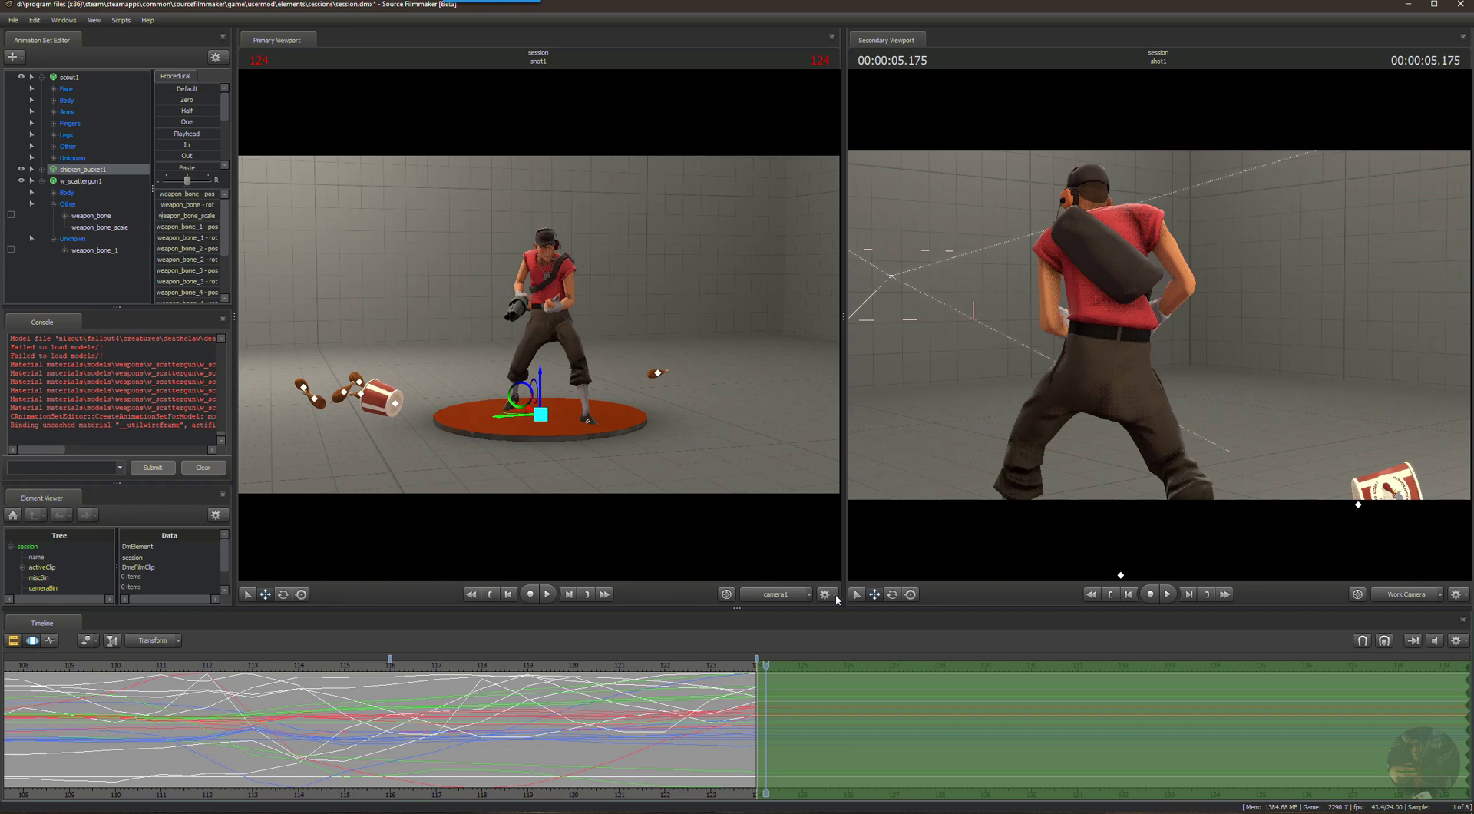
# Select scout1 and place the playhead exactly on frame 126.
pyautogui.moveTo(767, 665); pyautogui.dragTo(856, 636)
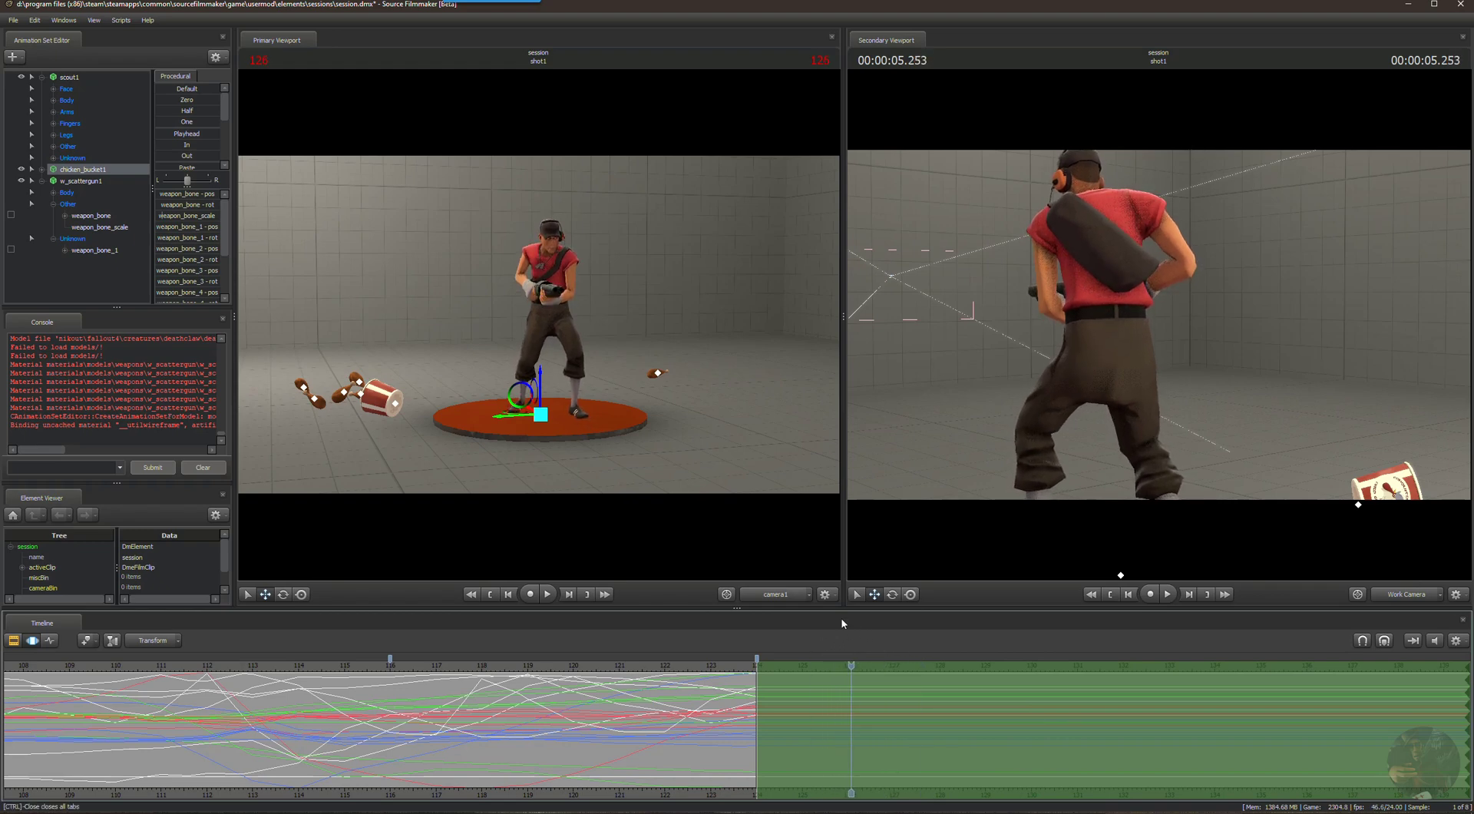
pyautogui.click(62, 80)
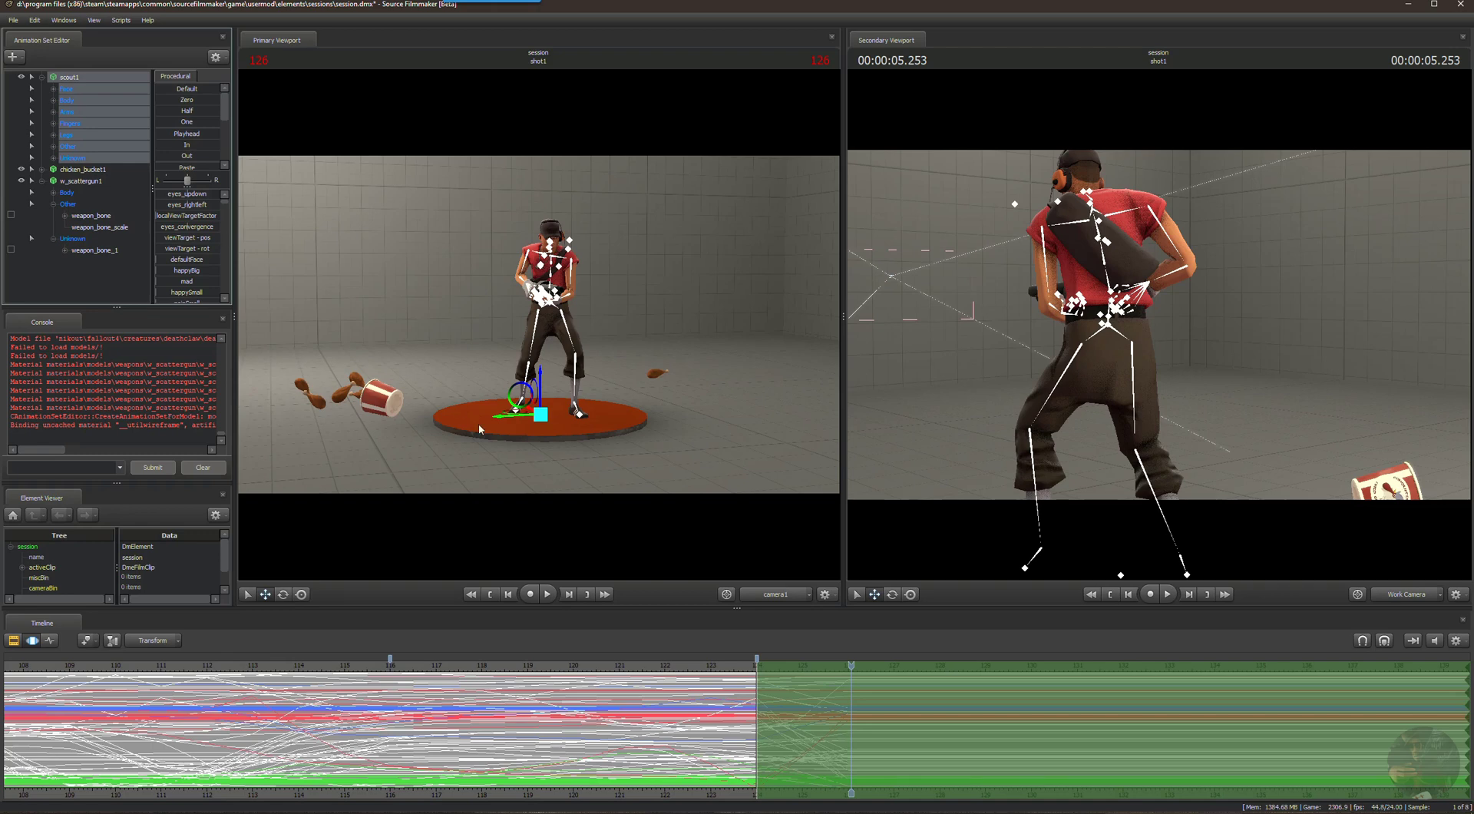
pyautogui.scroll(10, 877, 715)
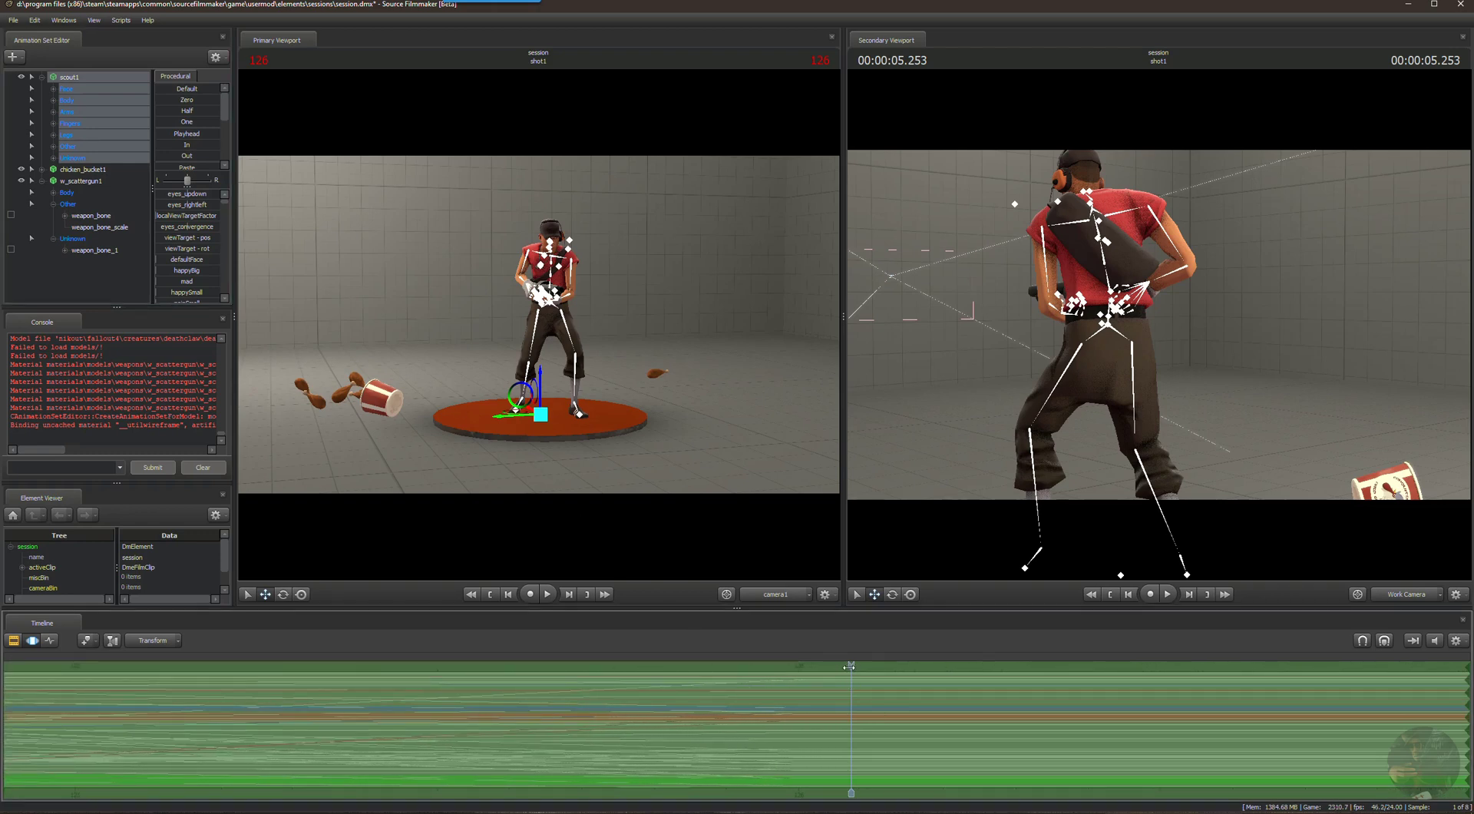
pyautogui.moveTo(844, 666); pyautogui.dragTo(804, 667)
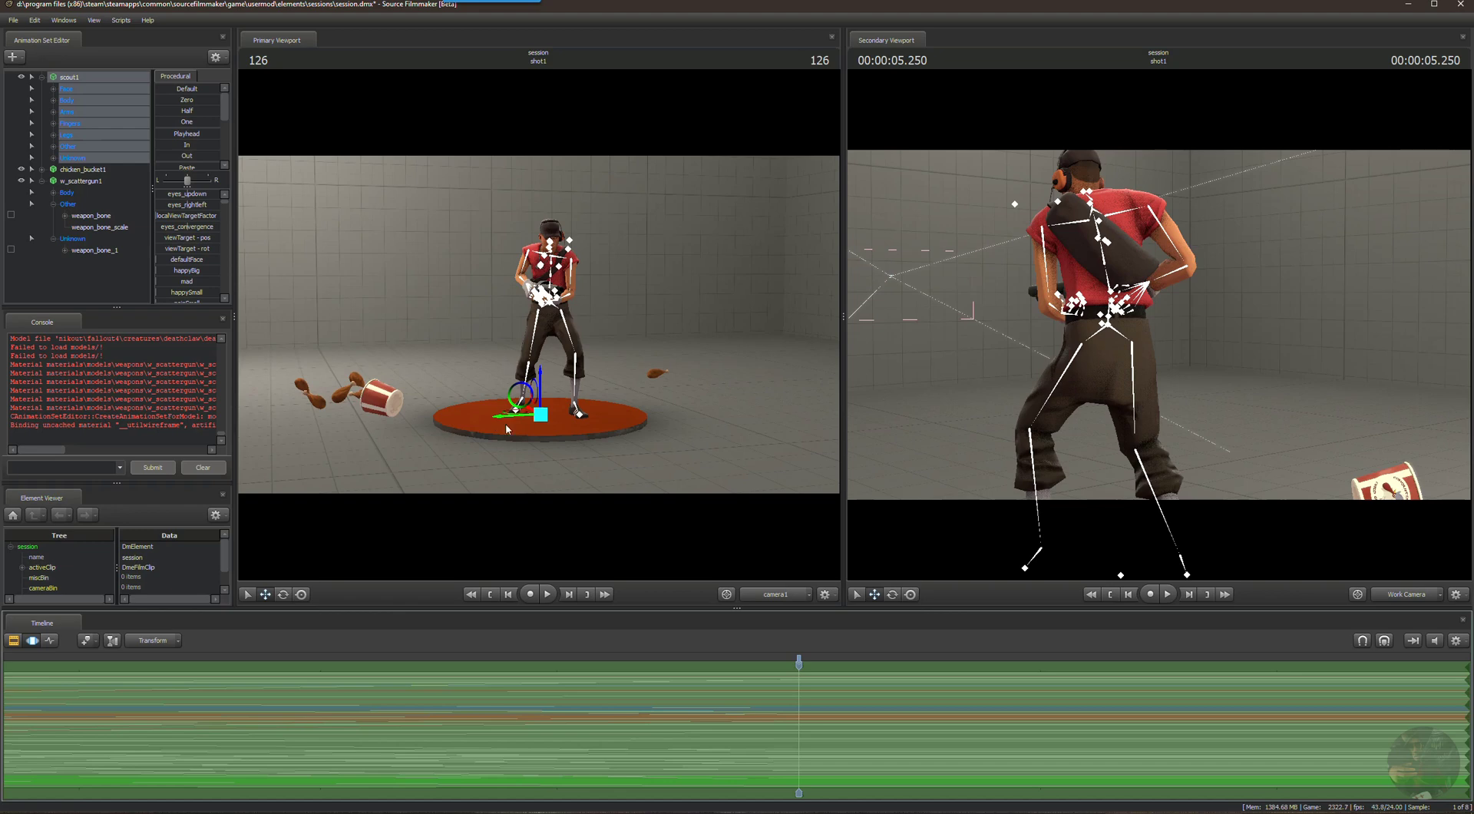
# Switch the timeline to the Clip Editor and scrub shot1 between frames 127 and 140 to review the end of the animation.
pyautogui.scroll(-10, 607, 706)
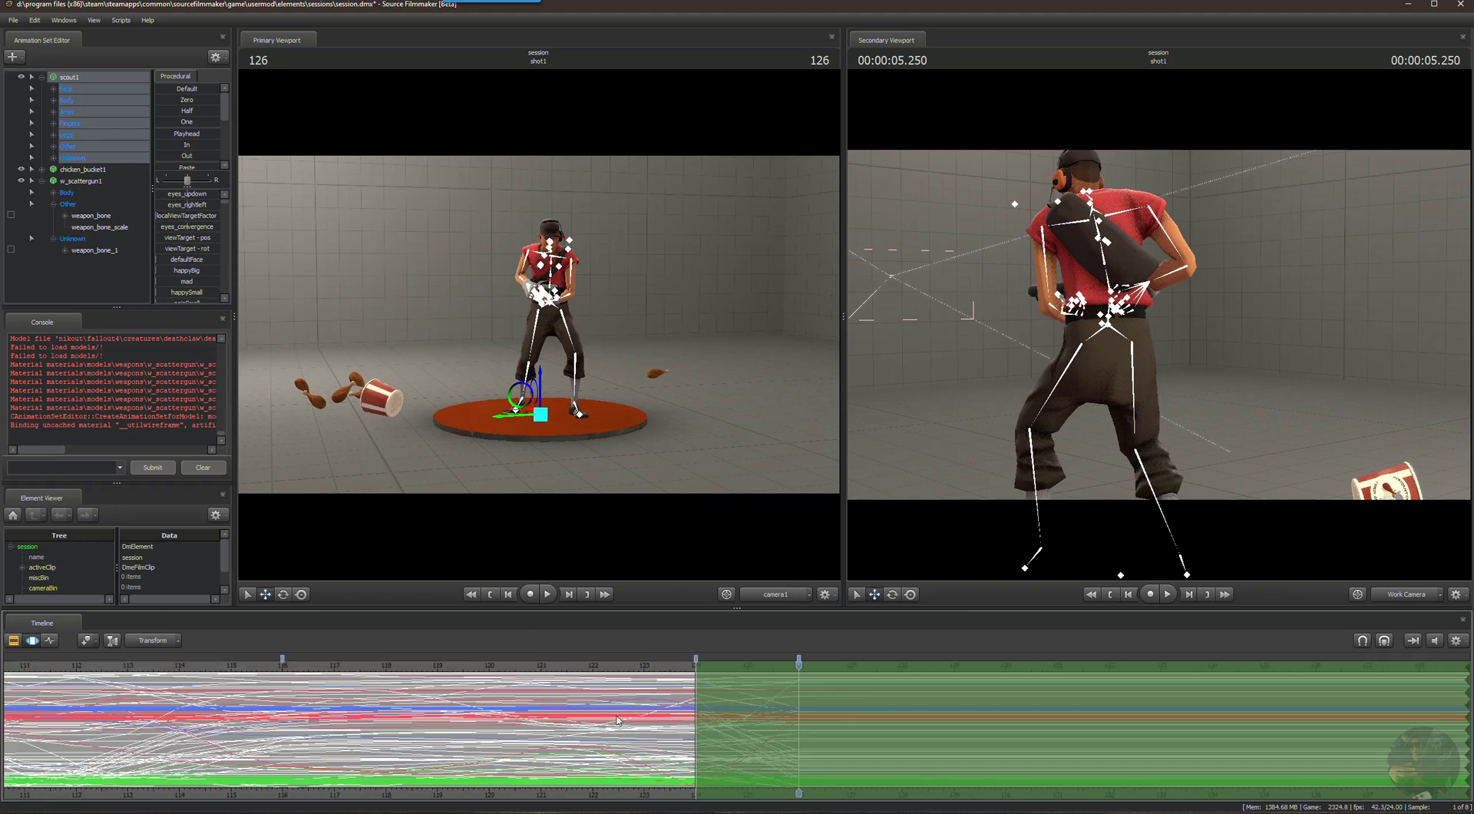
pyautogui.scroll(-10, 616, 716)
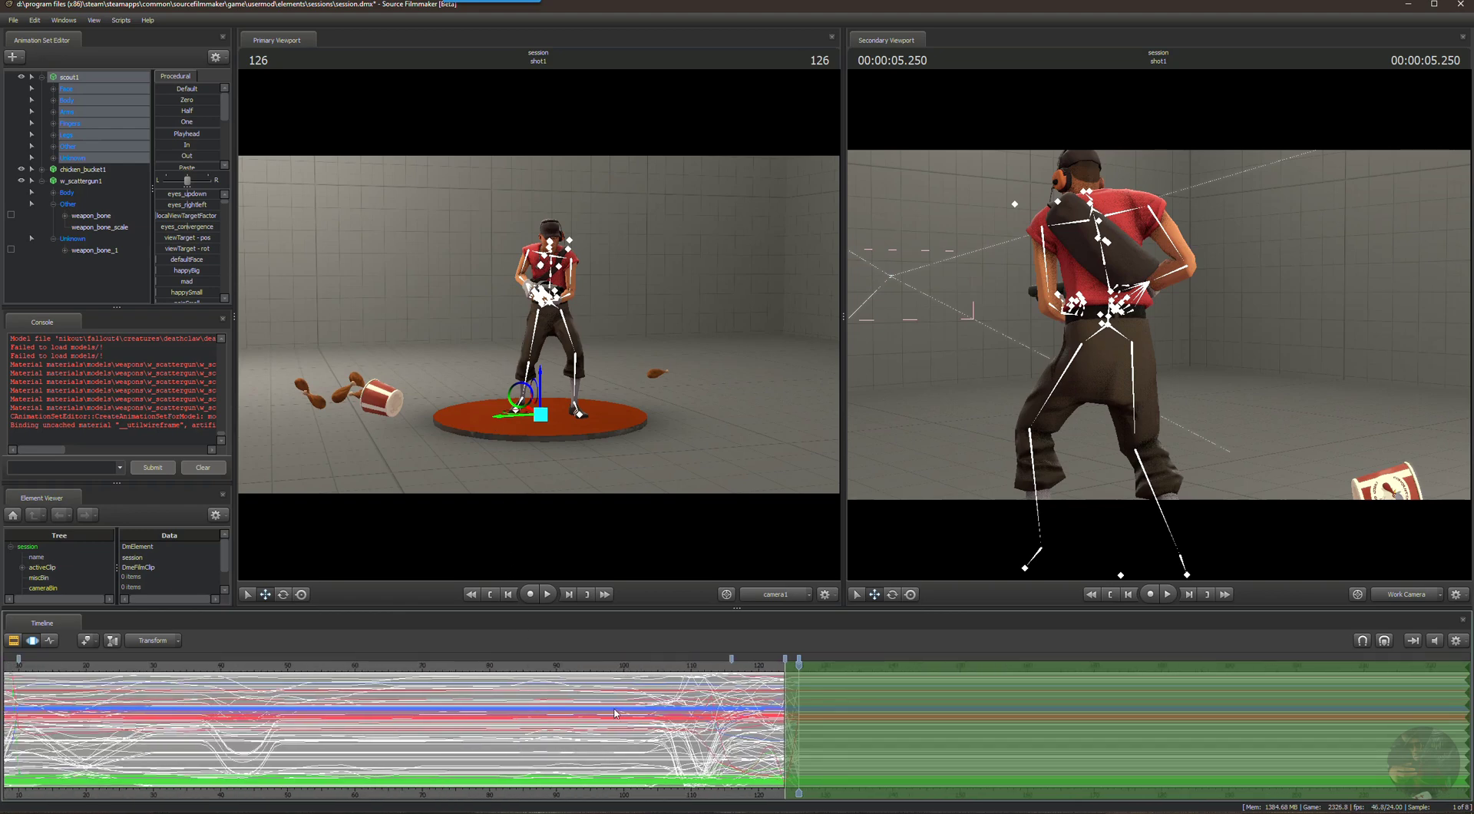
pyautogui.scroll(-5, 613, 702)
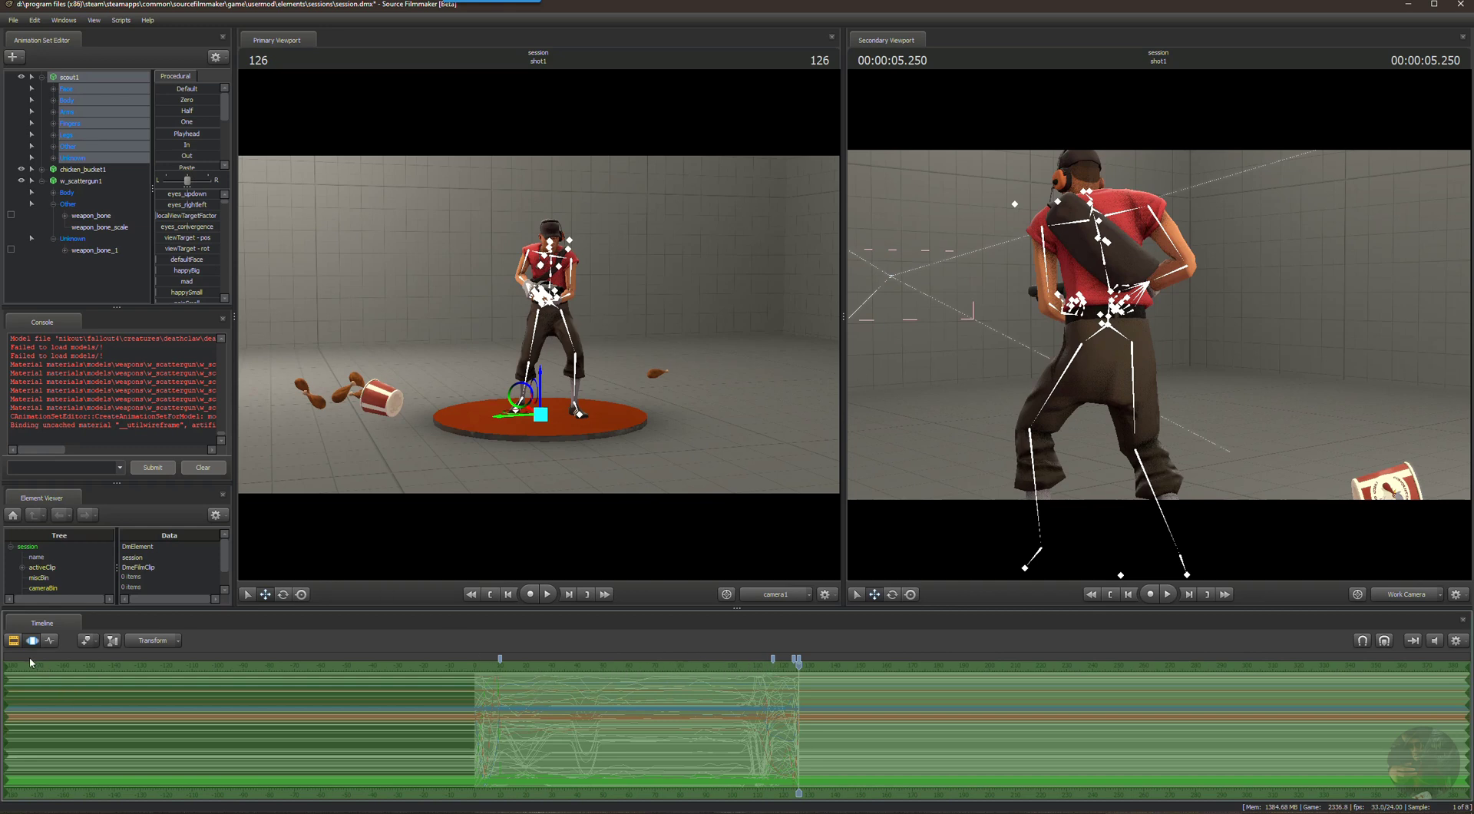
pyautogui.click(14, 641)
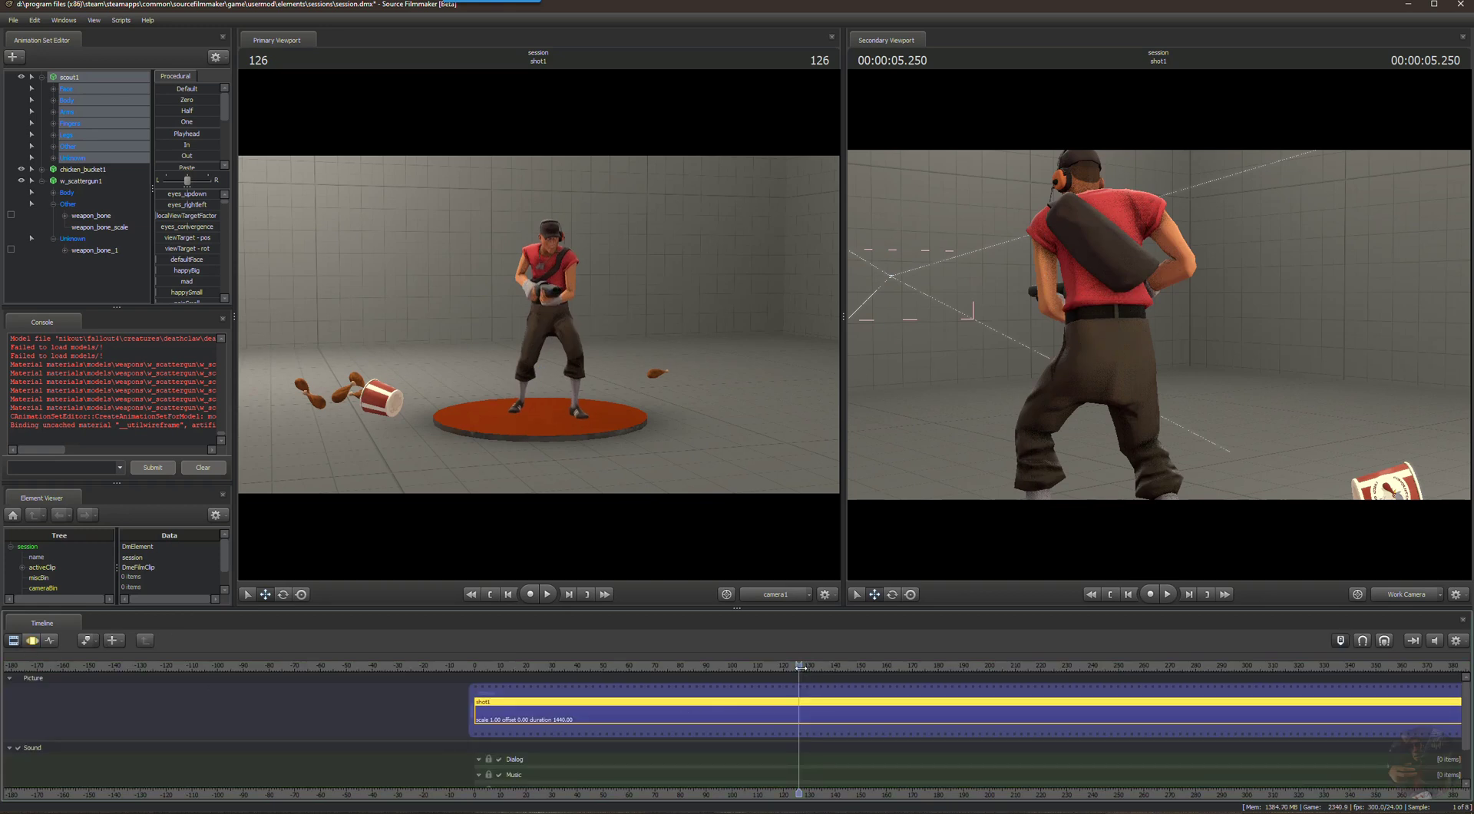
pyautogui.moveTo(800, 666); pyautogui.dragTo(835, 674)
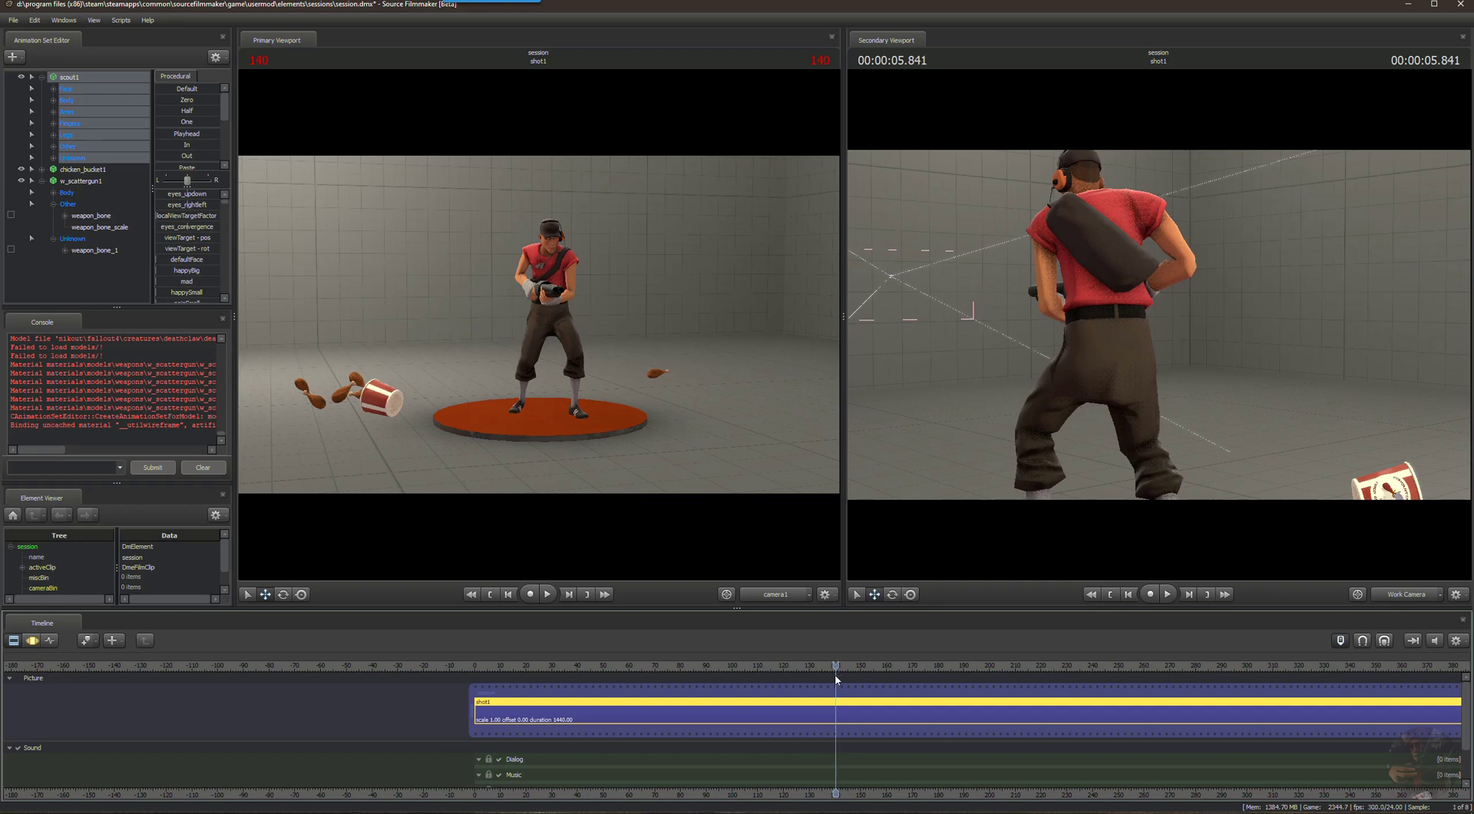
pyautogui.scroll(10, 836, 679)
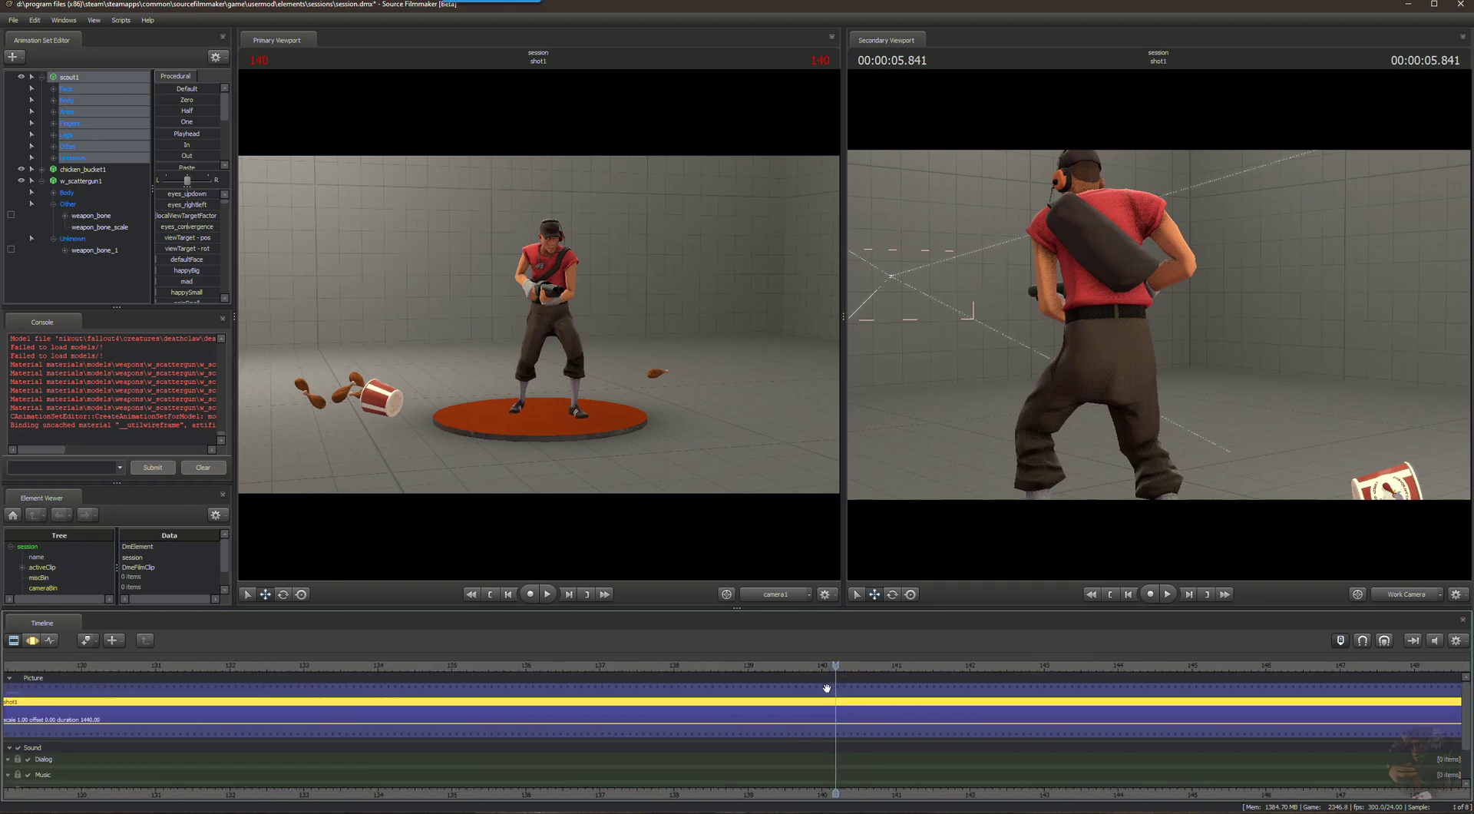
pyautogui.scroll(2, 827, 688)
pyautogui.moveTo(834, 665); pyautogui.dragTo(72, 653)
pyautogui.scroll(-2, 153, 689)
pyautogui.scroll(-3, 158, 691)
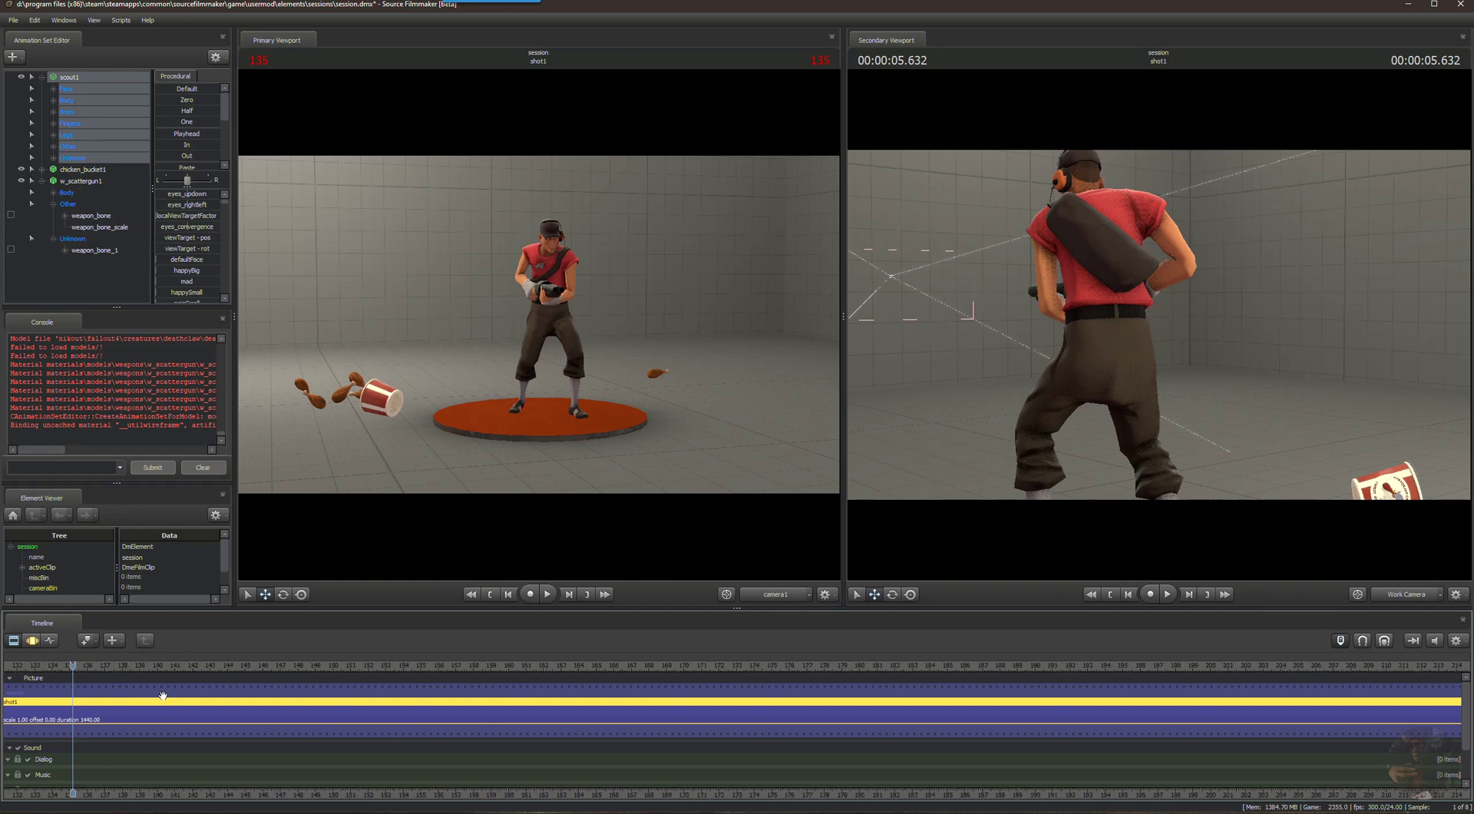
pyautogui.scroll(-4, 123, 685)
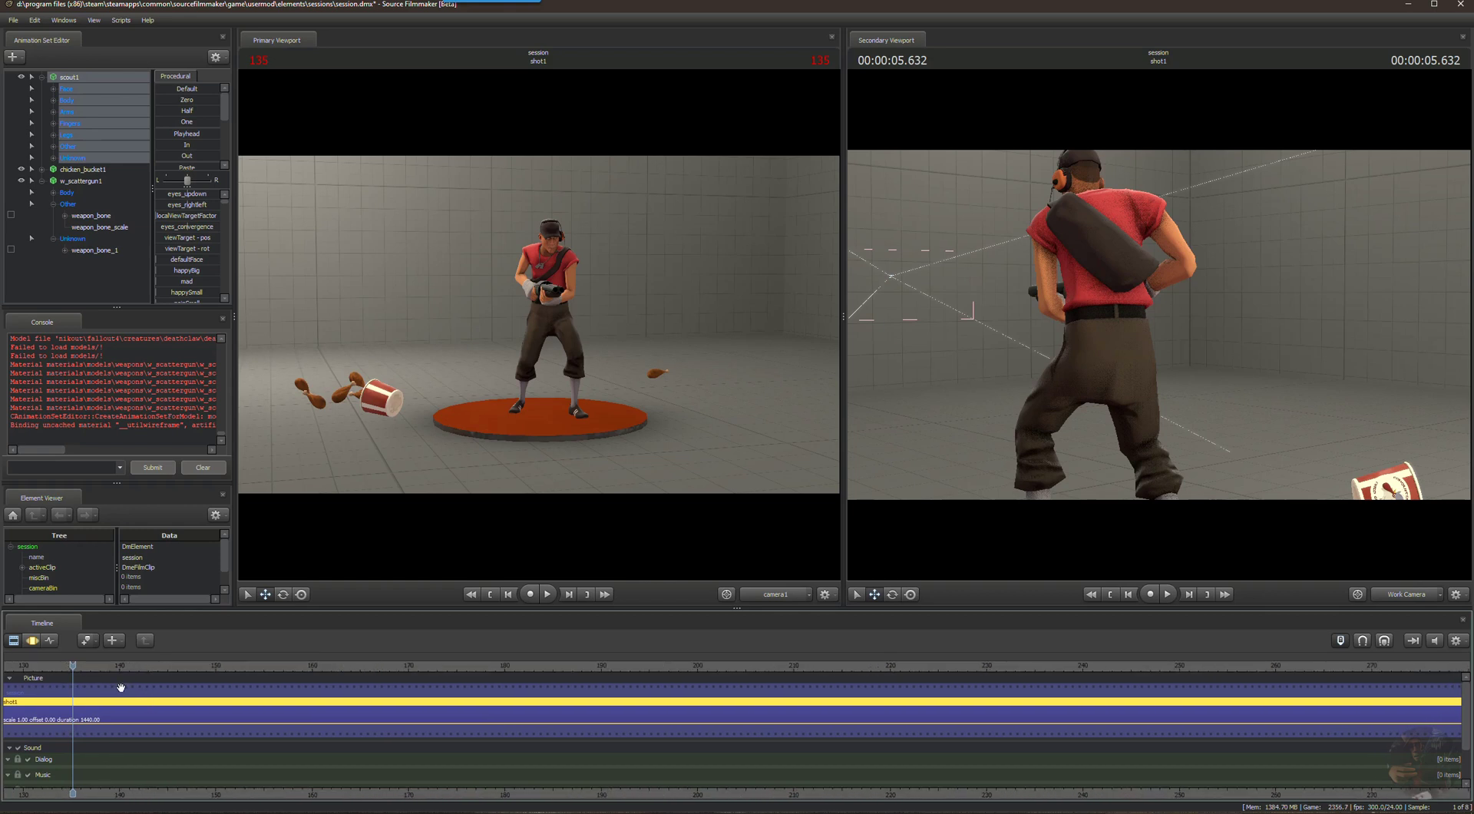
pyautogui.scroll(-3, 121, 685)
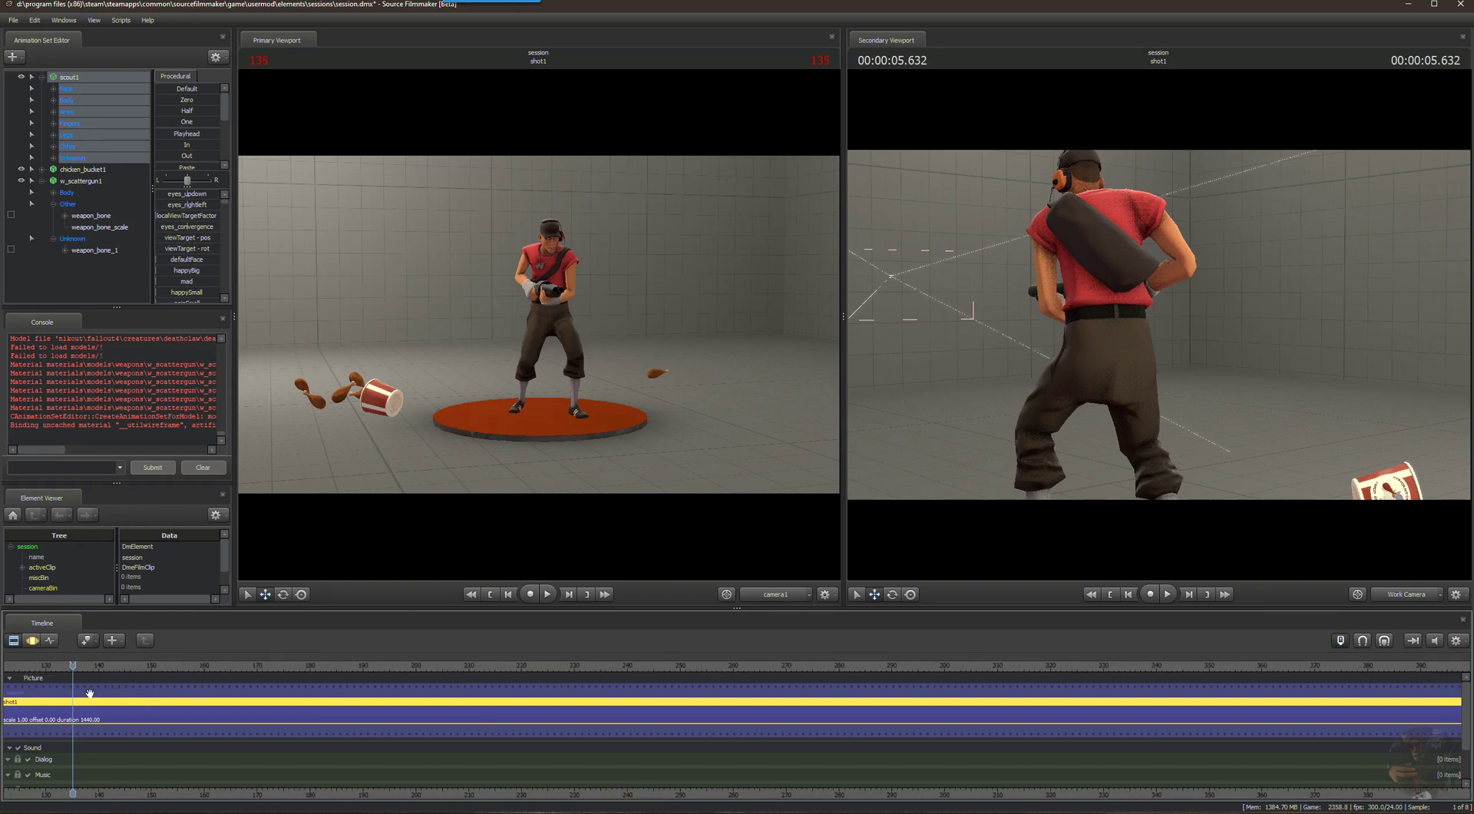
pyautogui.moveTo(73, 791); pyautogui.dragTo(769, 791)
pyautogui.moveTo(769, 665); pyautogui.dragTo(724, 657)
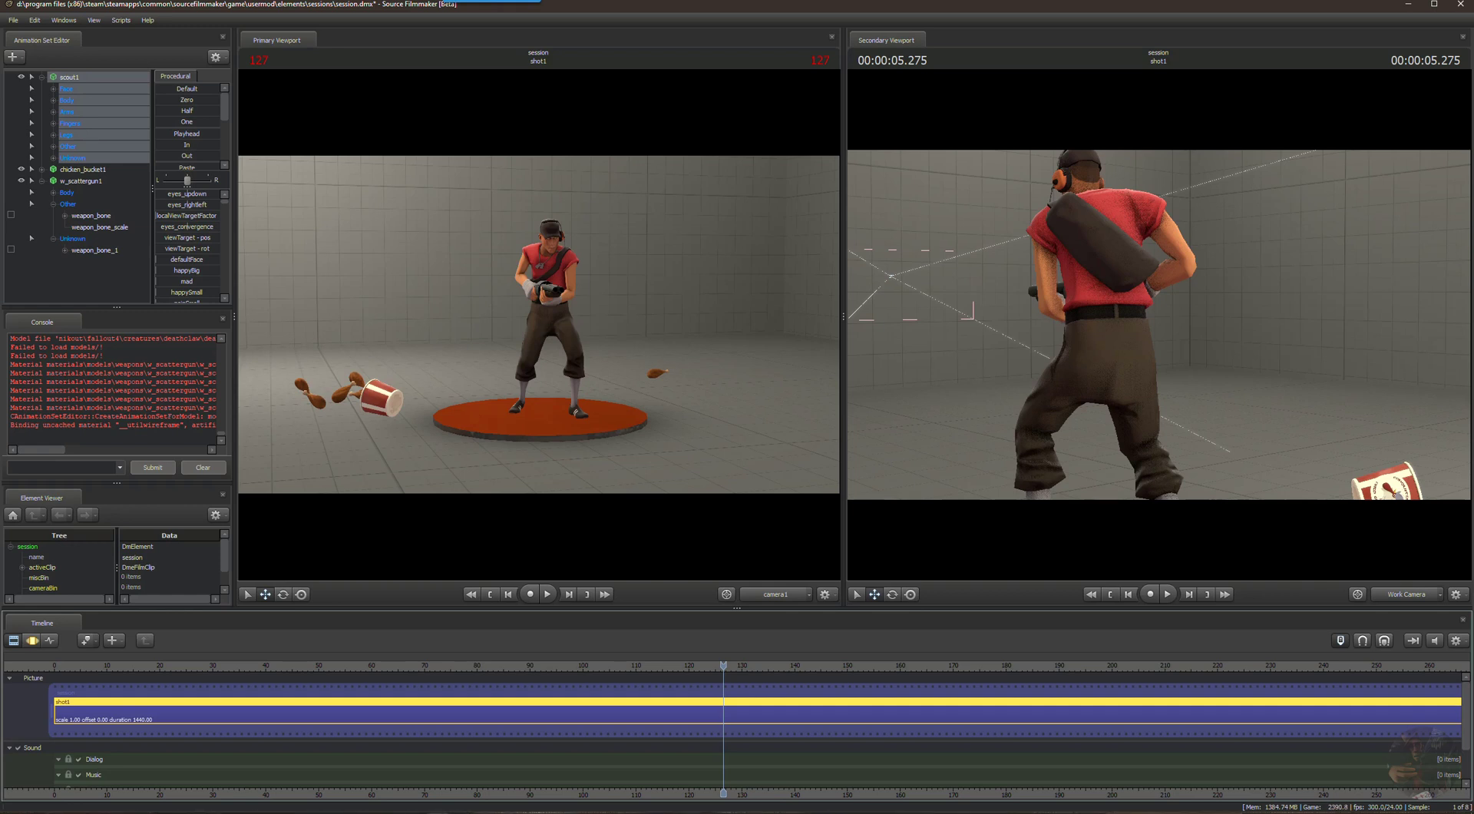
# Switch to Calculator and add 24 frames to frame 126.
pyautogui.press('XF86Calculator')
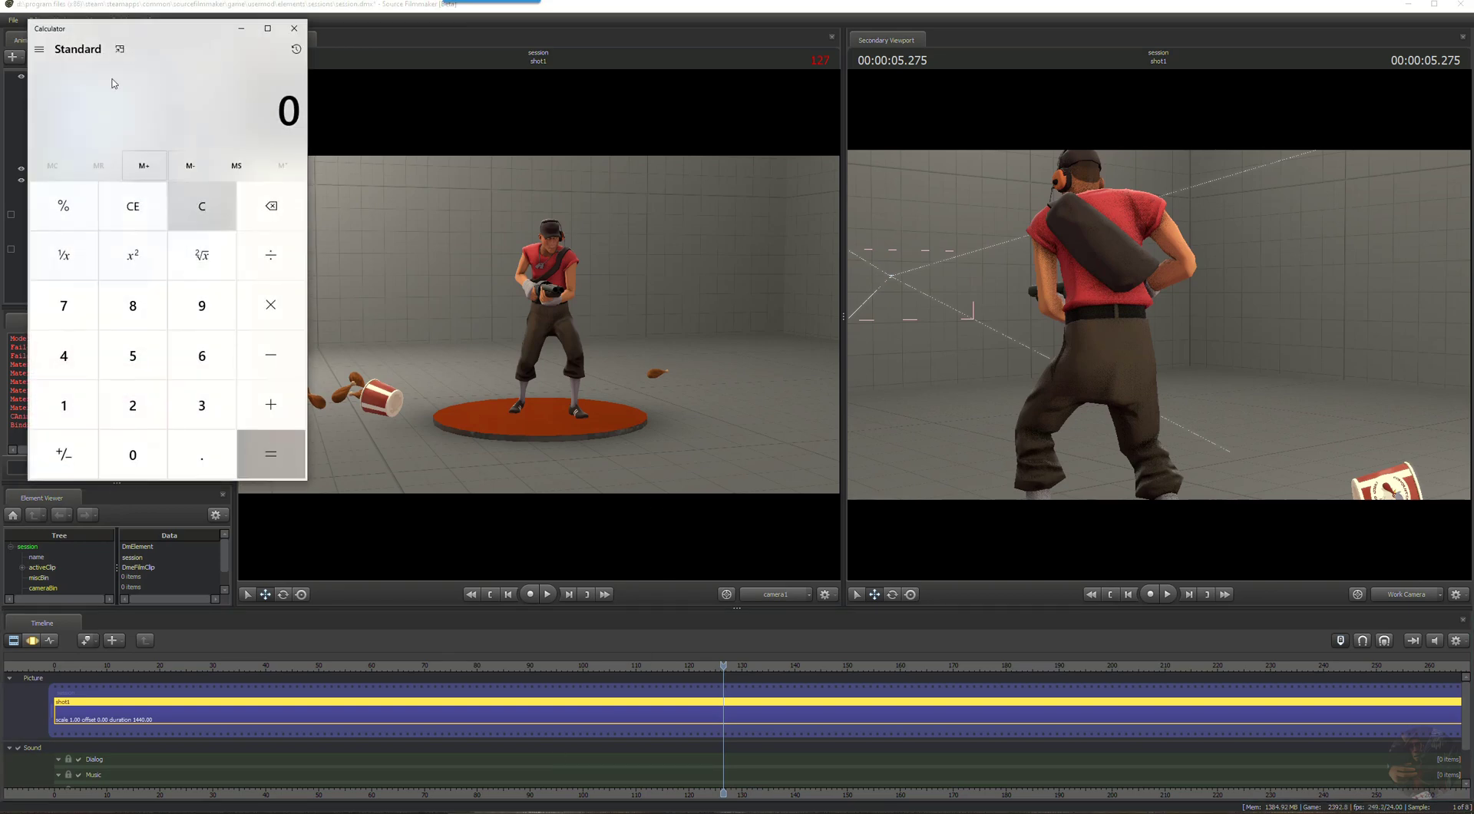
pyautogui.click(48, 396)
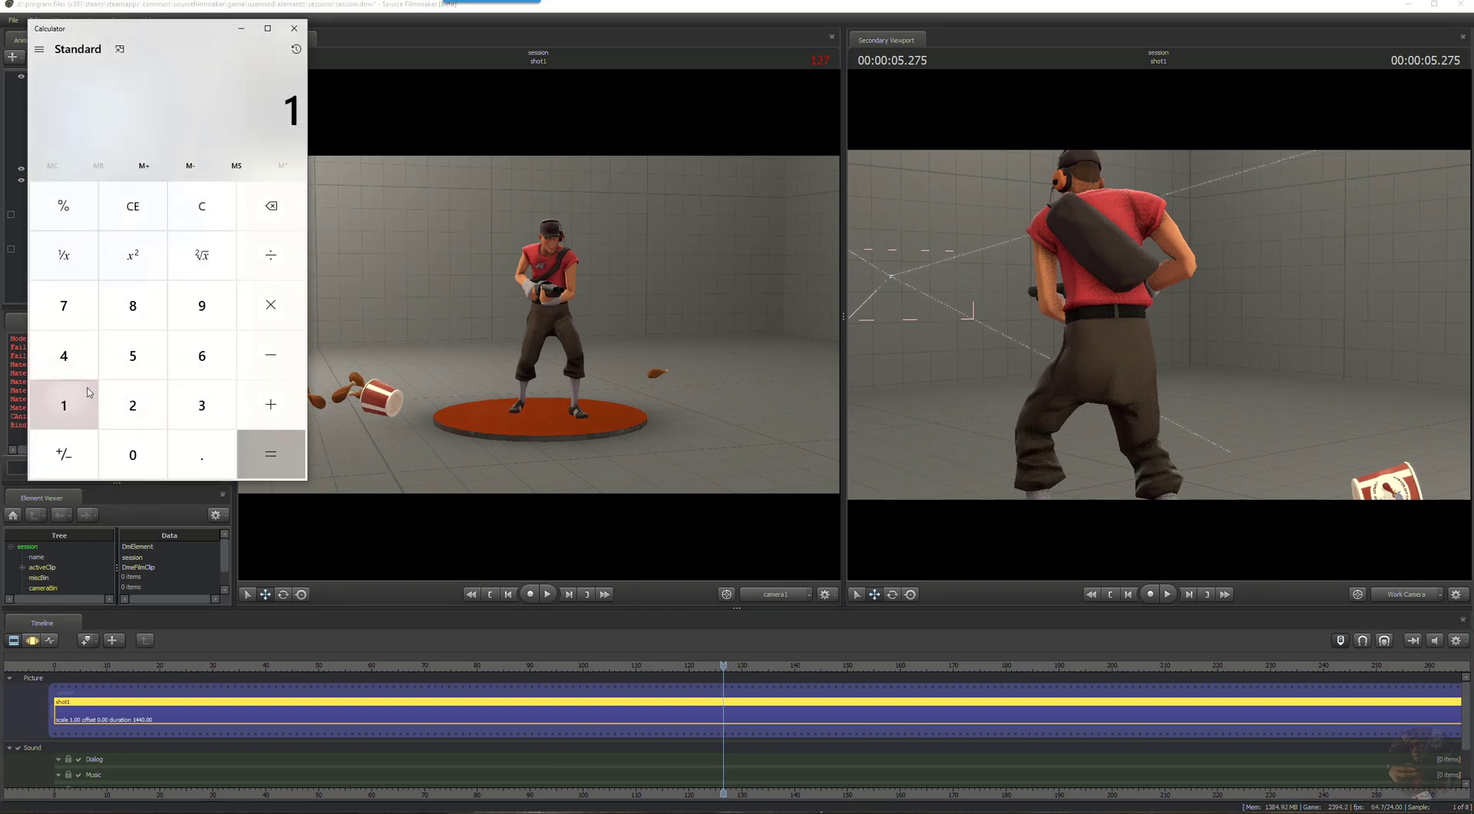
pyautogui.click(132, 402)
pyautogui.click(185, 360)
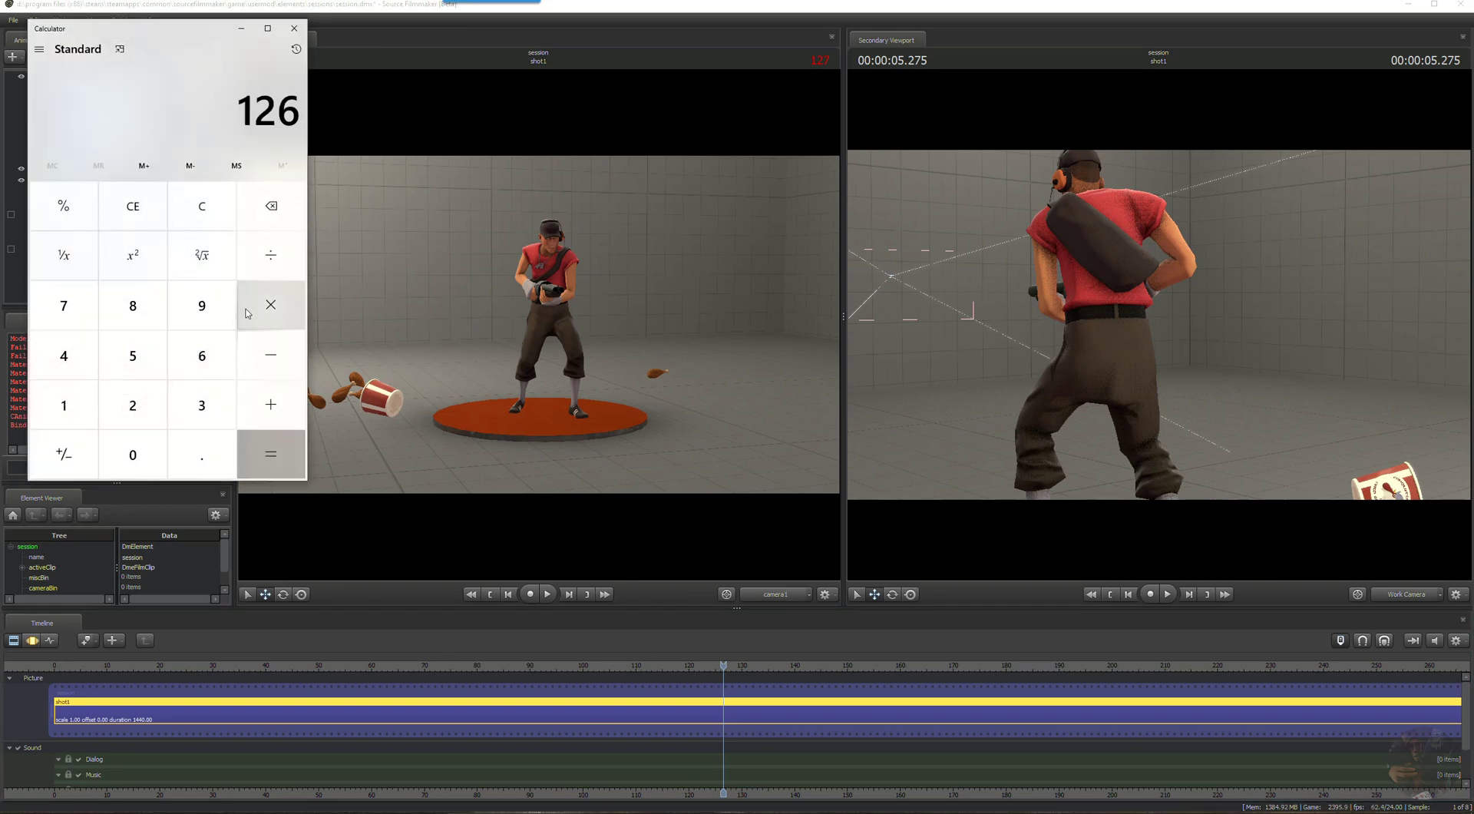
pyautogui.click(268, 397)
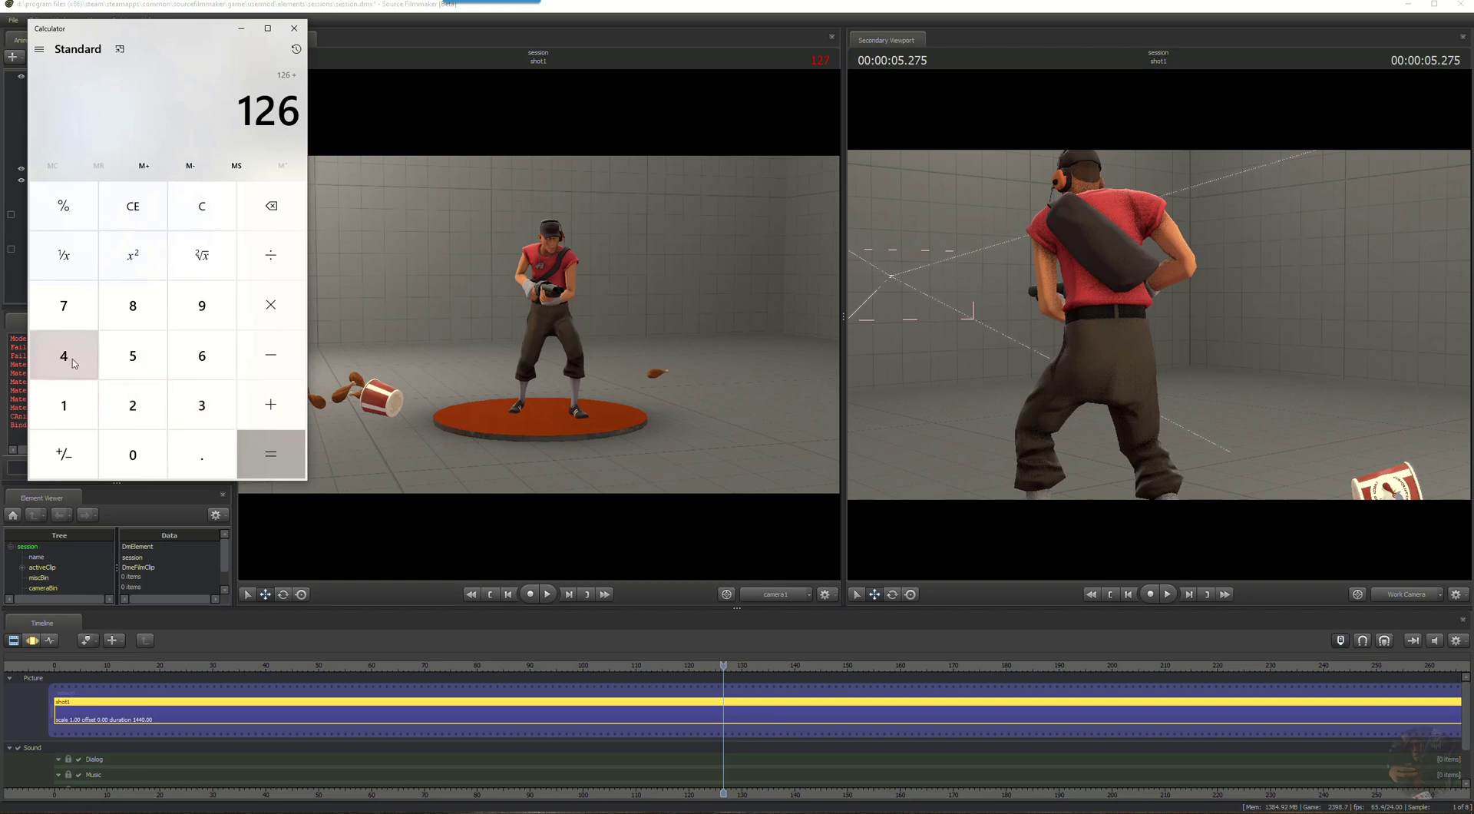
pyautogui.click(132, 405)
pyautogui.click(64, 356)
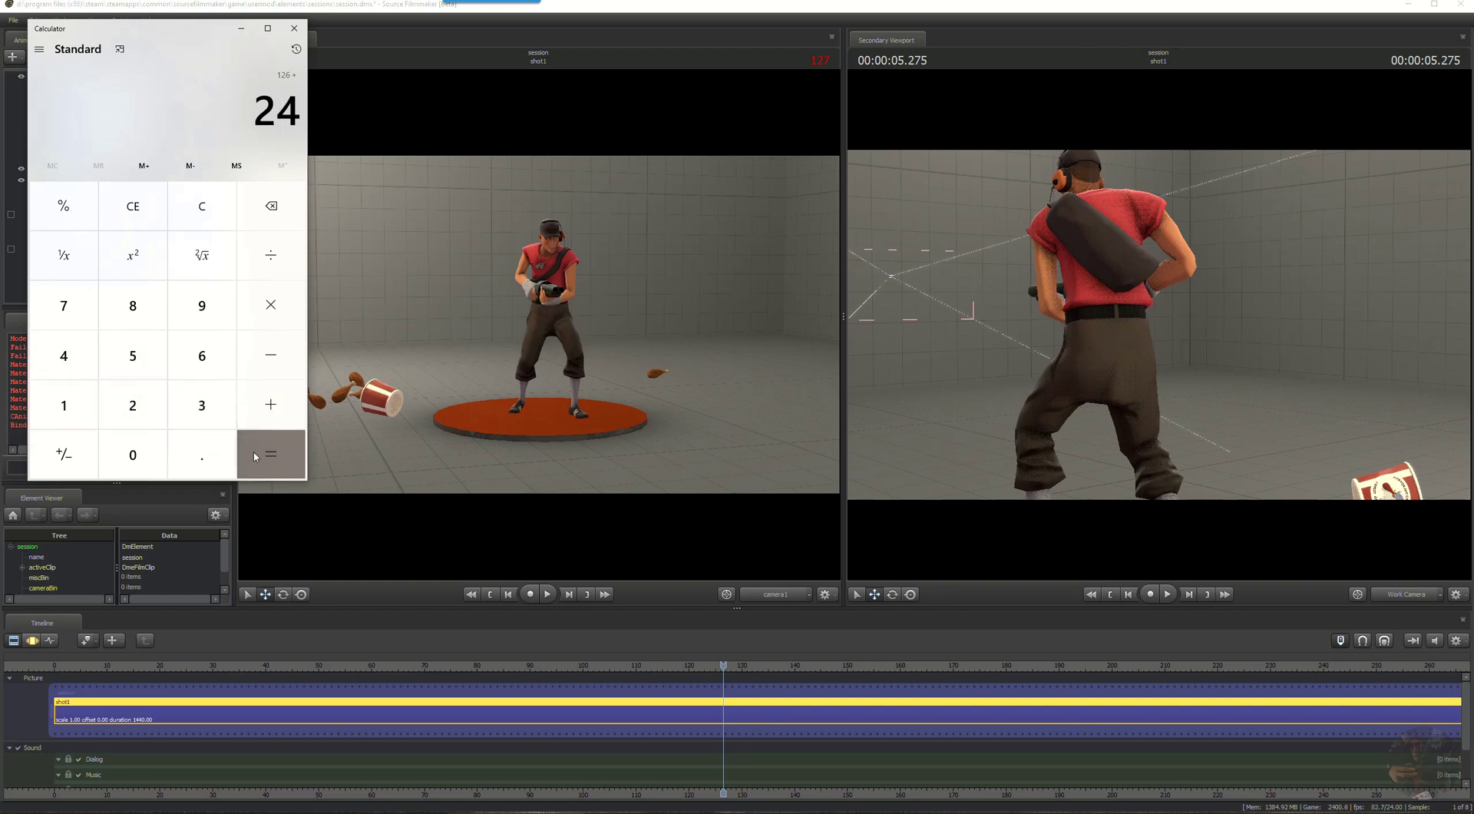
pyautogui.click(273, 452)
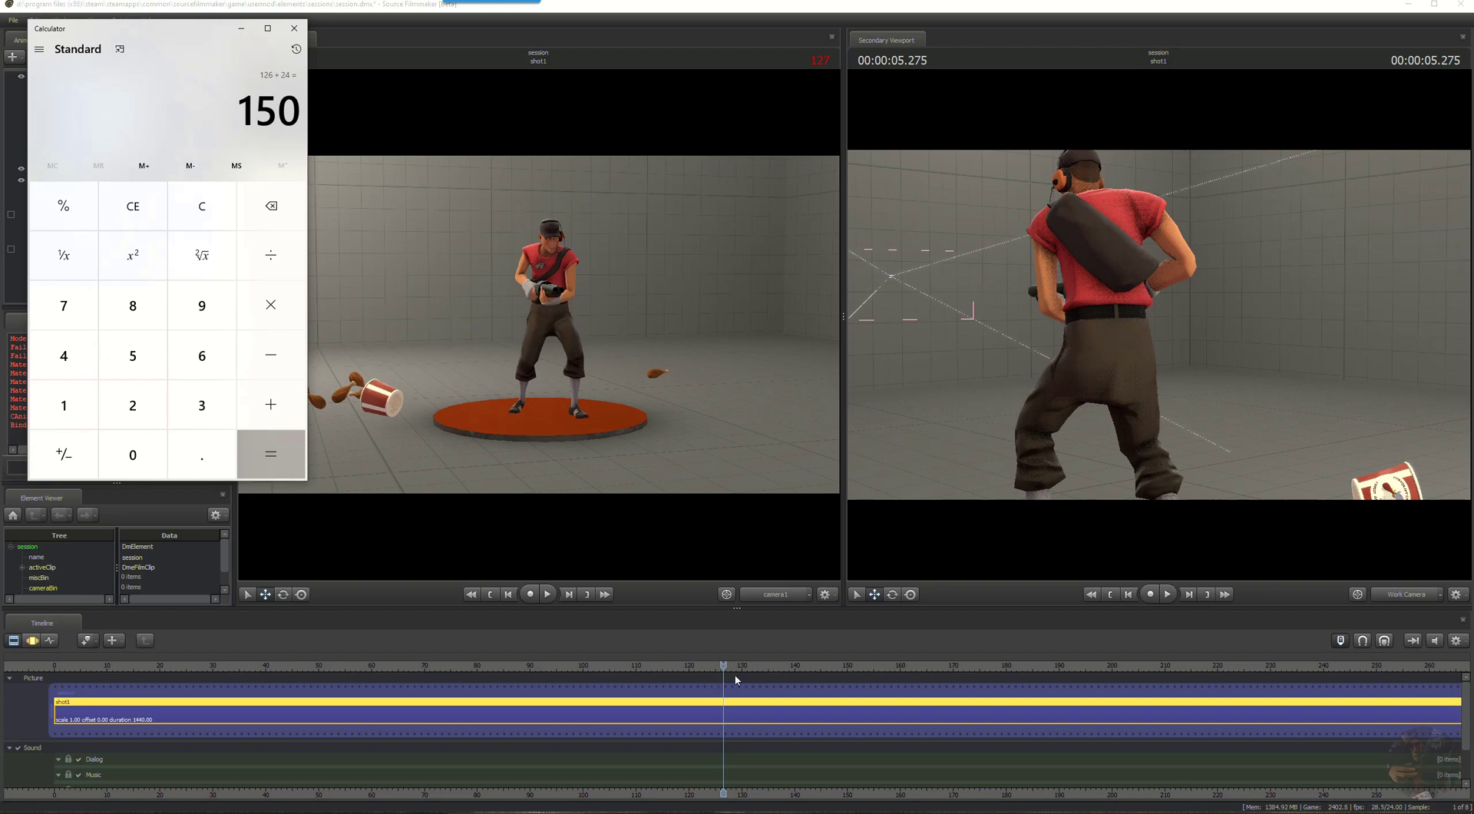
# Return to Source Filmmaker and place the playhead exactly on frame 150.
pyautogui.click(723, 668)
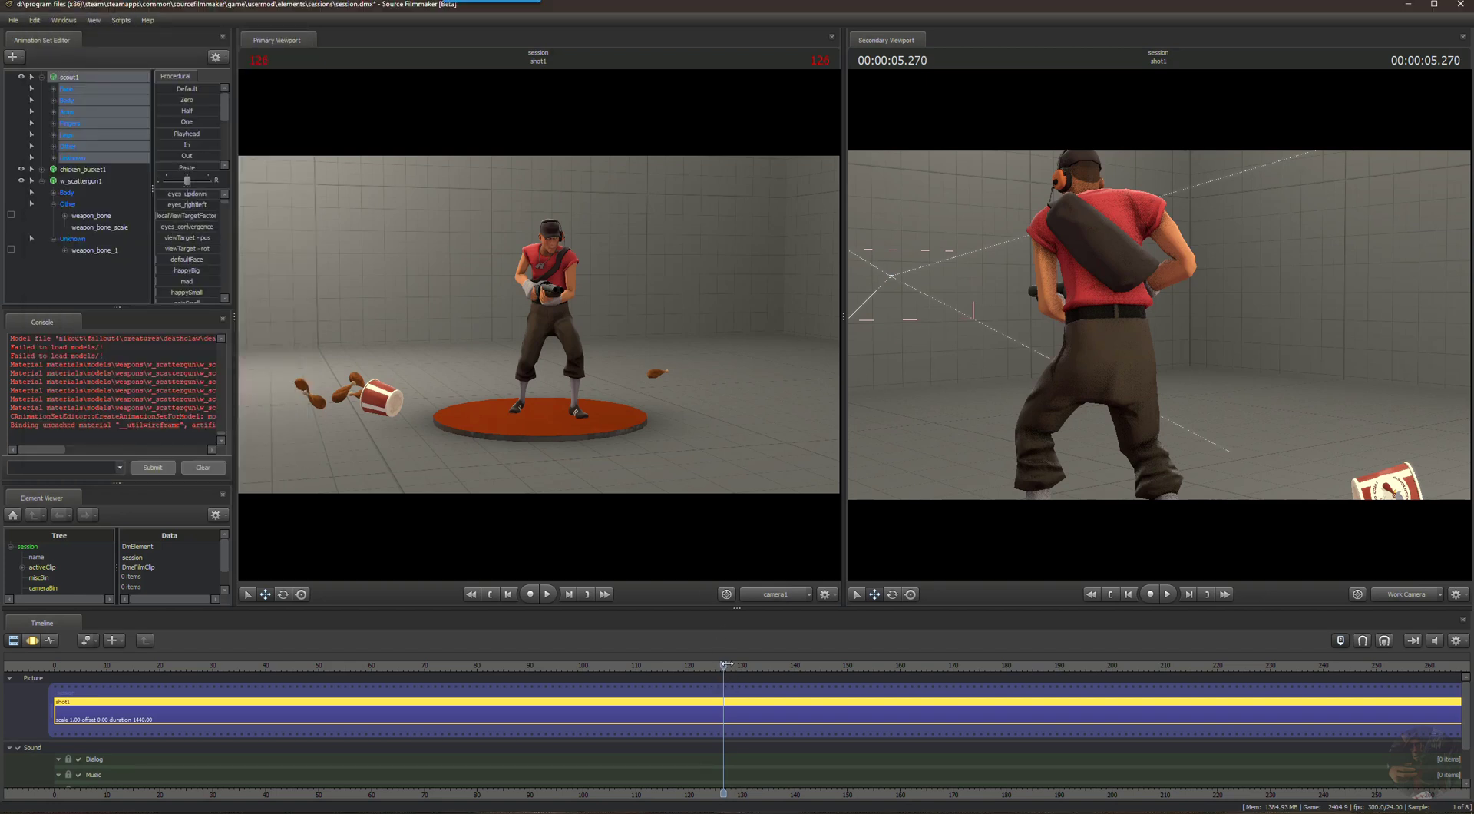
pyautogui.moveTo(726, 665); pyautogui.dragTo(847, 651)
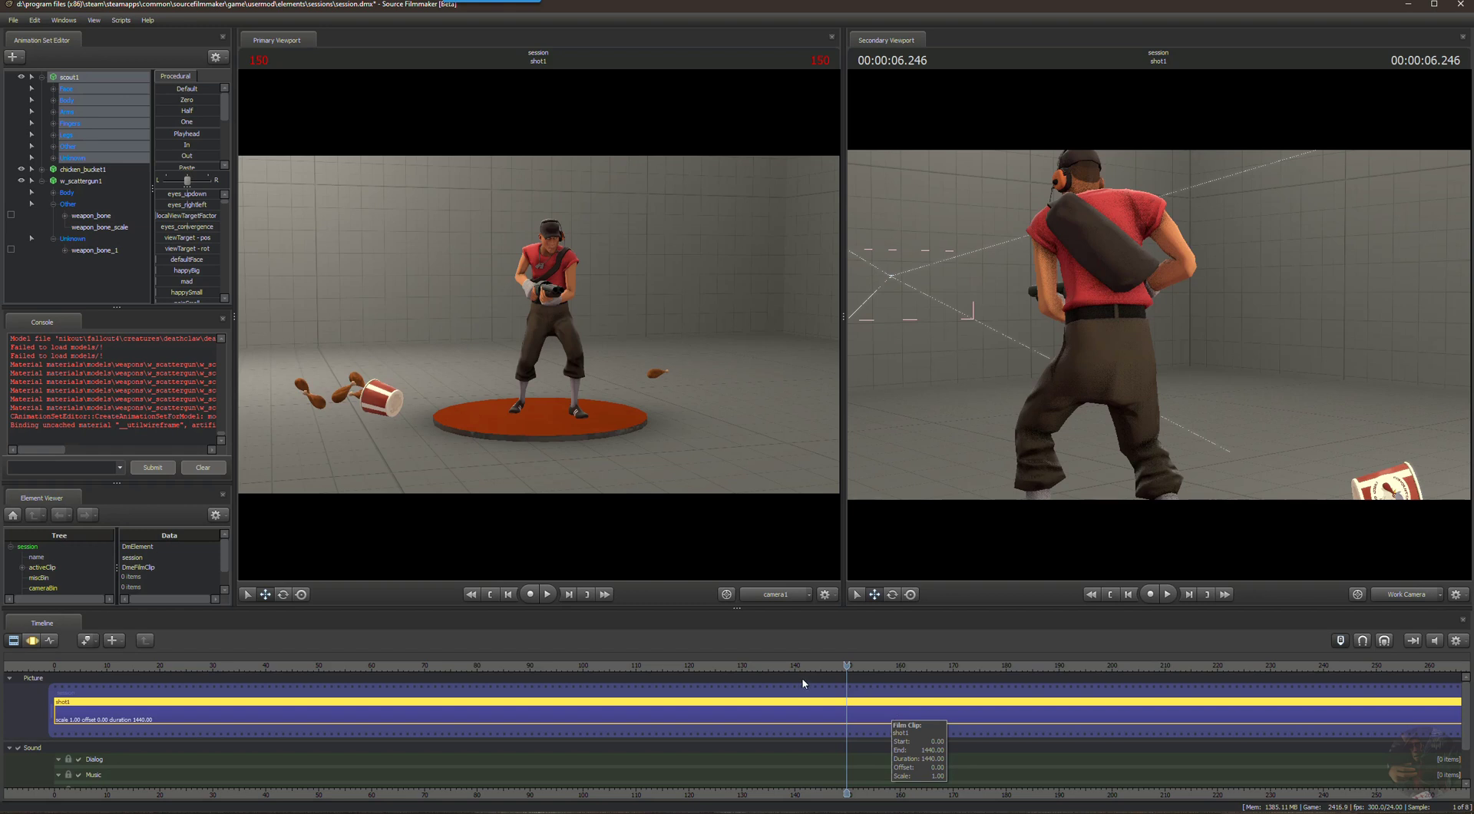
pyautogui.scroll(10, 803, 682)
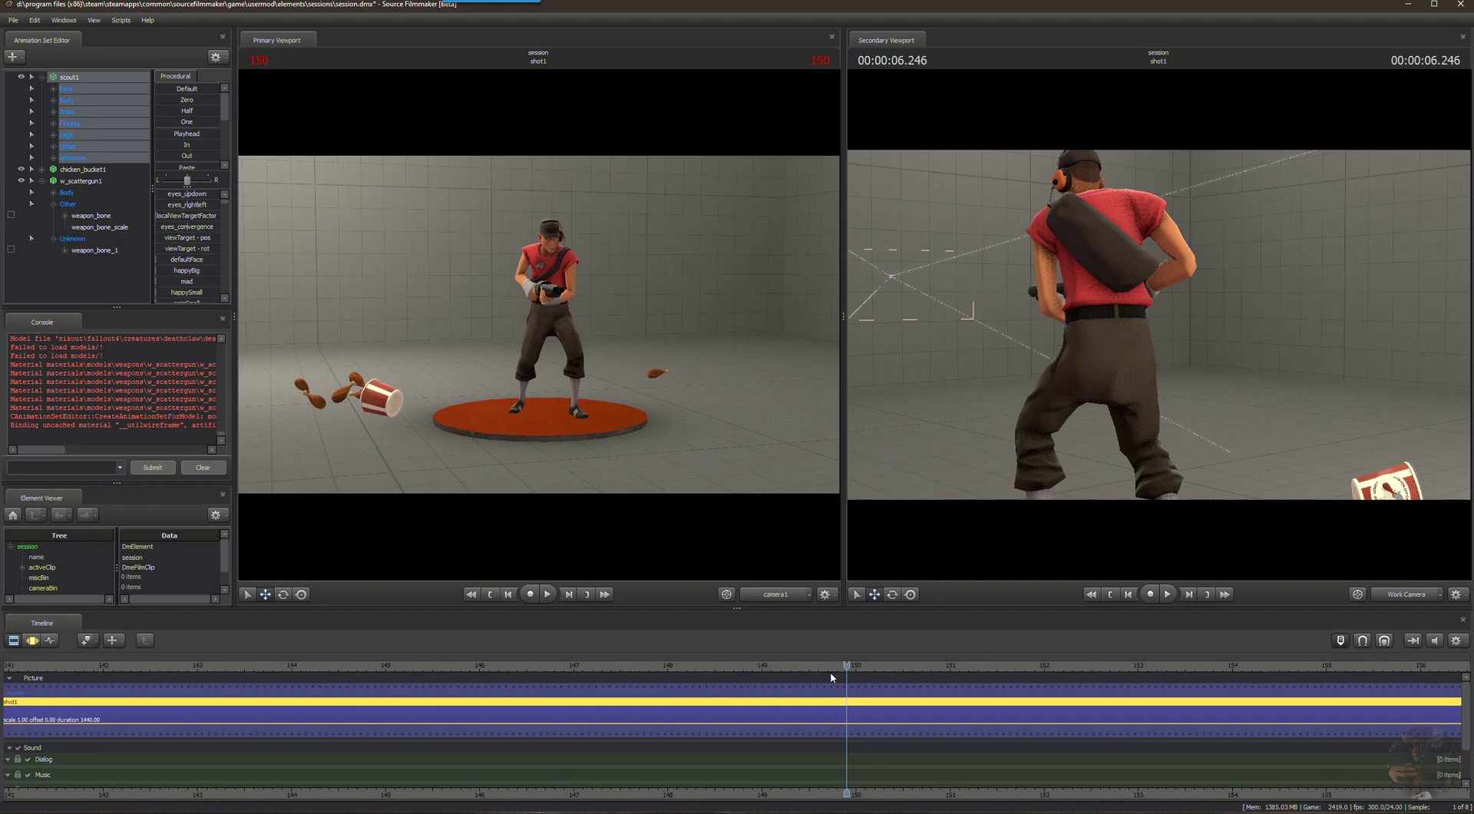
pyautogui.moveTo(842, 666); pyautogui.dragTo(855, 662)
pyautogui.scroll(10, 870, 689)
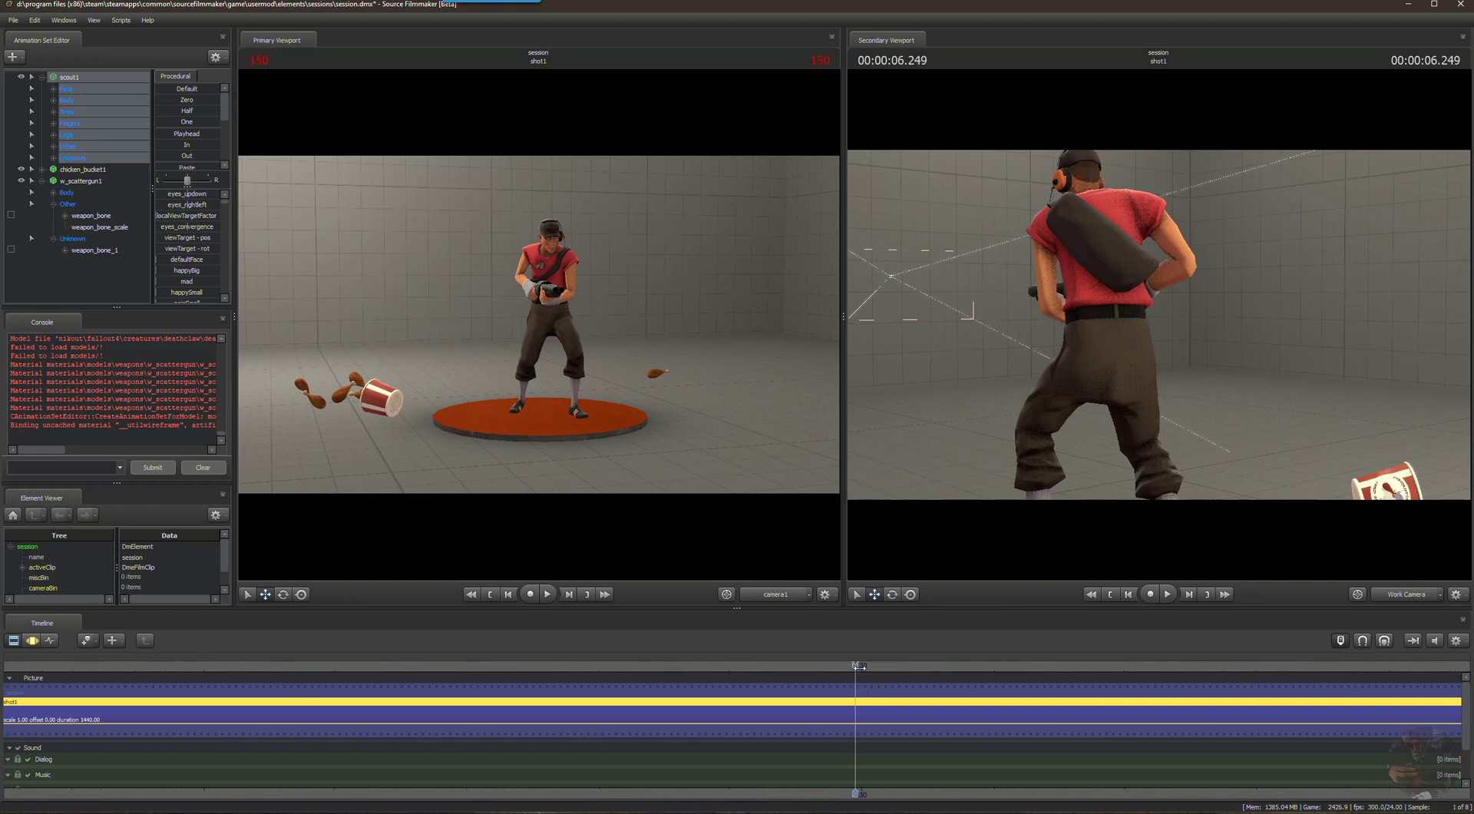
pyautogui.moveTo(858, 665); pyautogui.dragTo(862, 665)
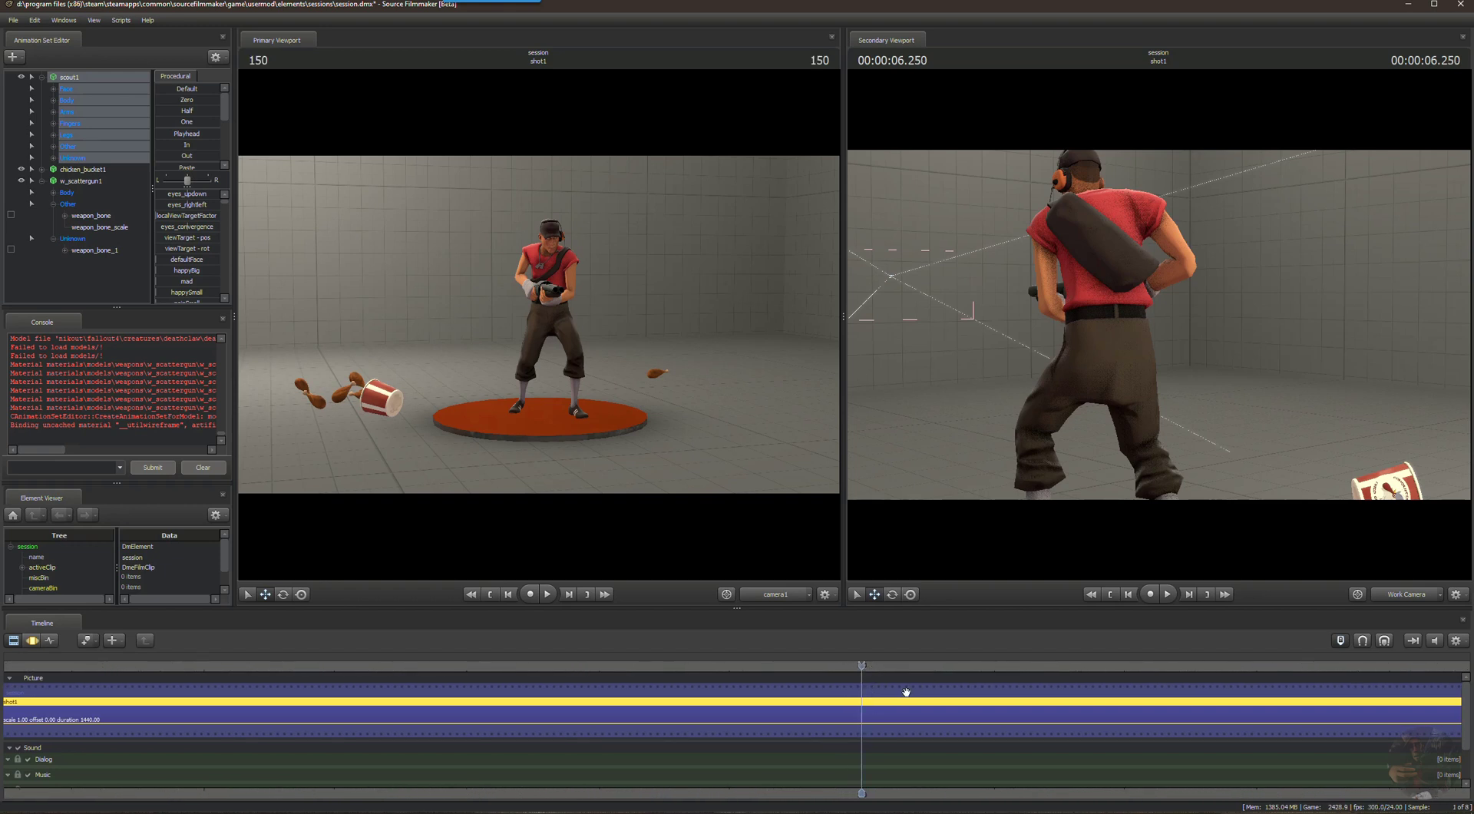
# Split shot1 at frame 150 and delete the clip that follows the cut.
pyautogui.scroll(-10, 910, 695)
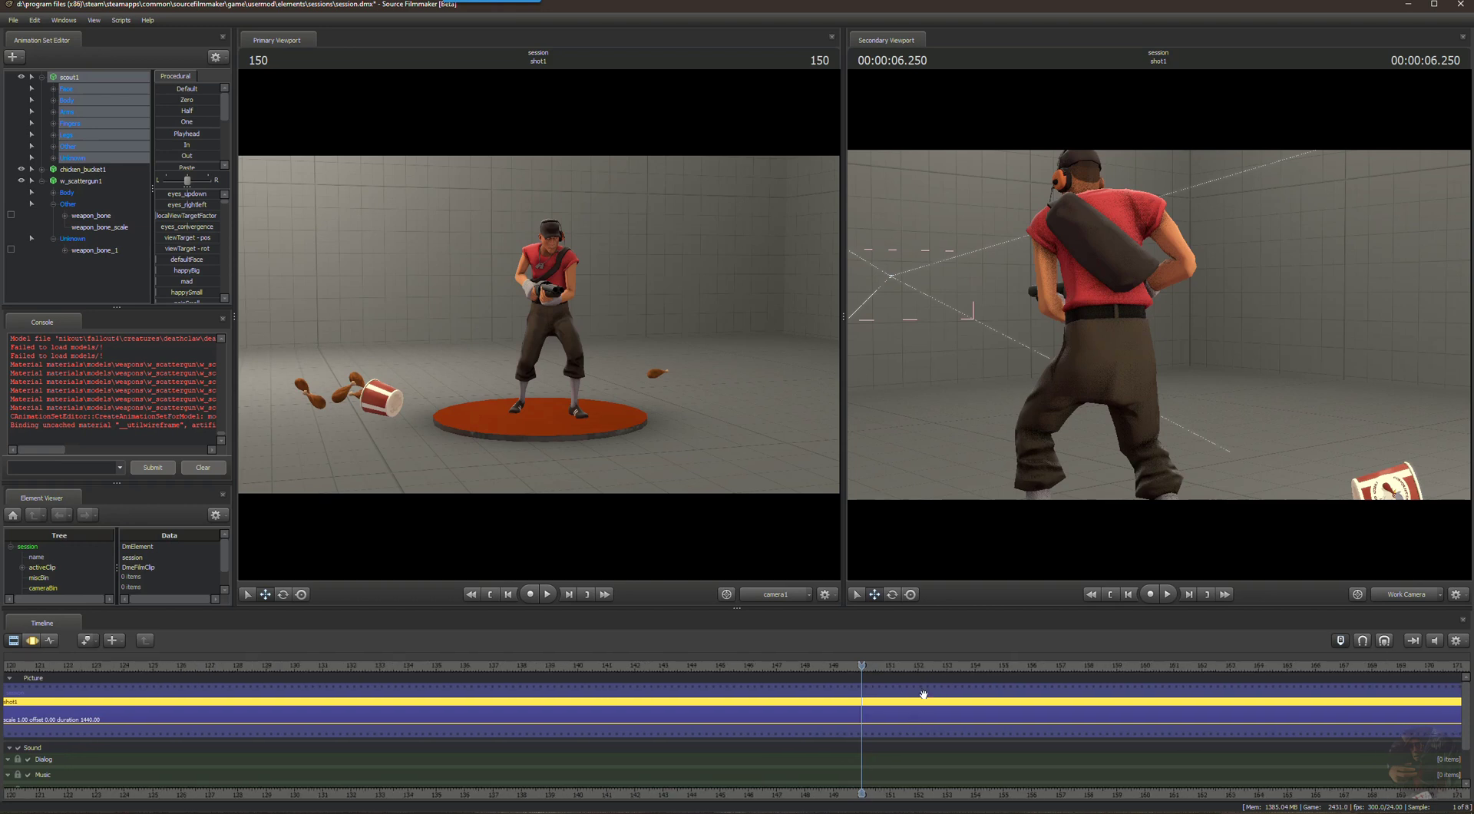
pyautogui.scroll(-8, 924, 695)
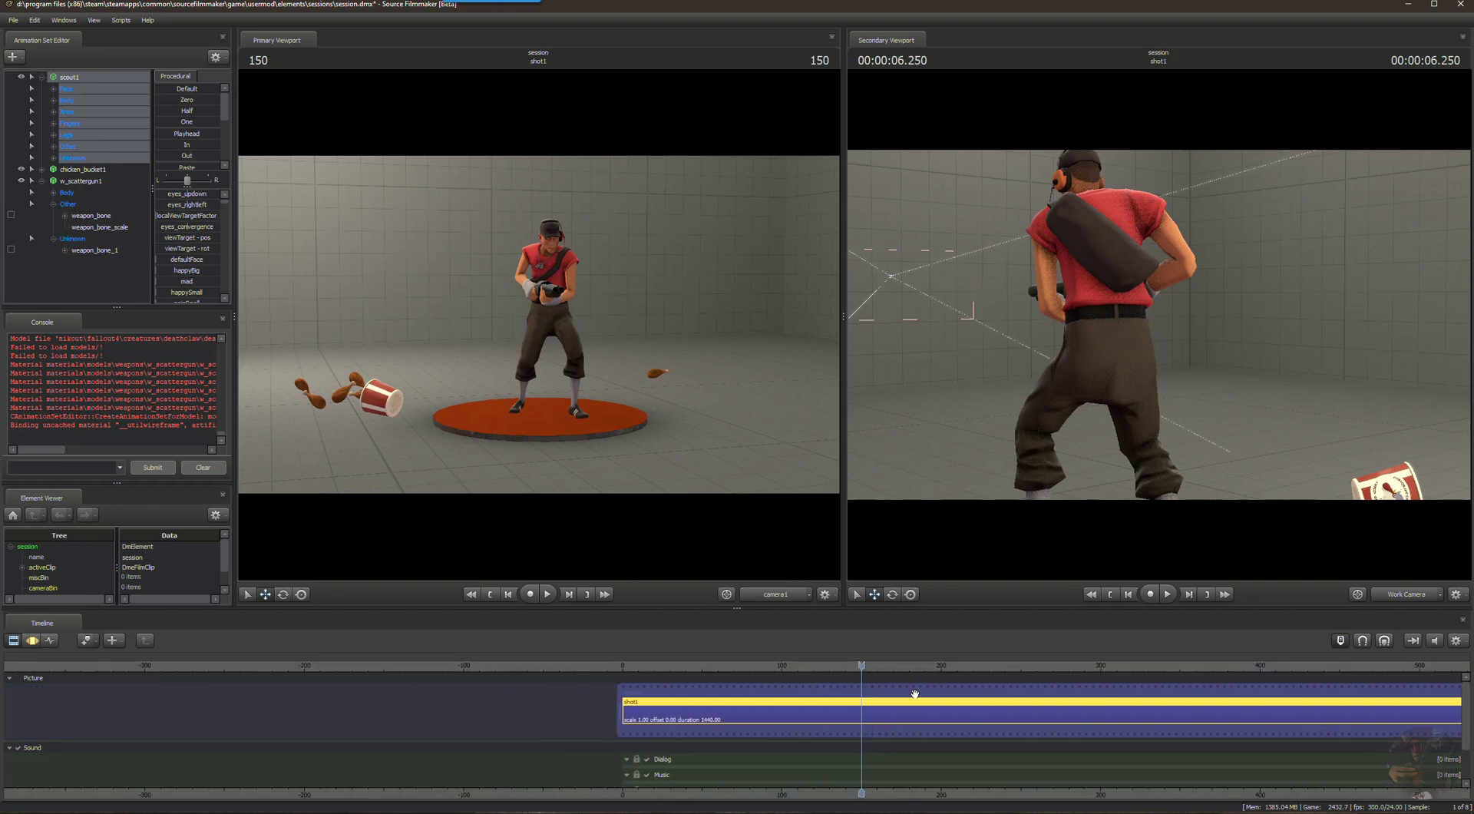
pyautogui.scroll(2, 914, 694)
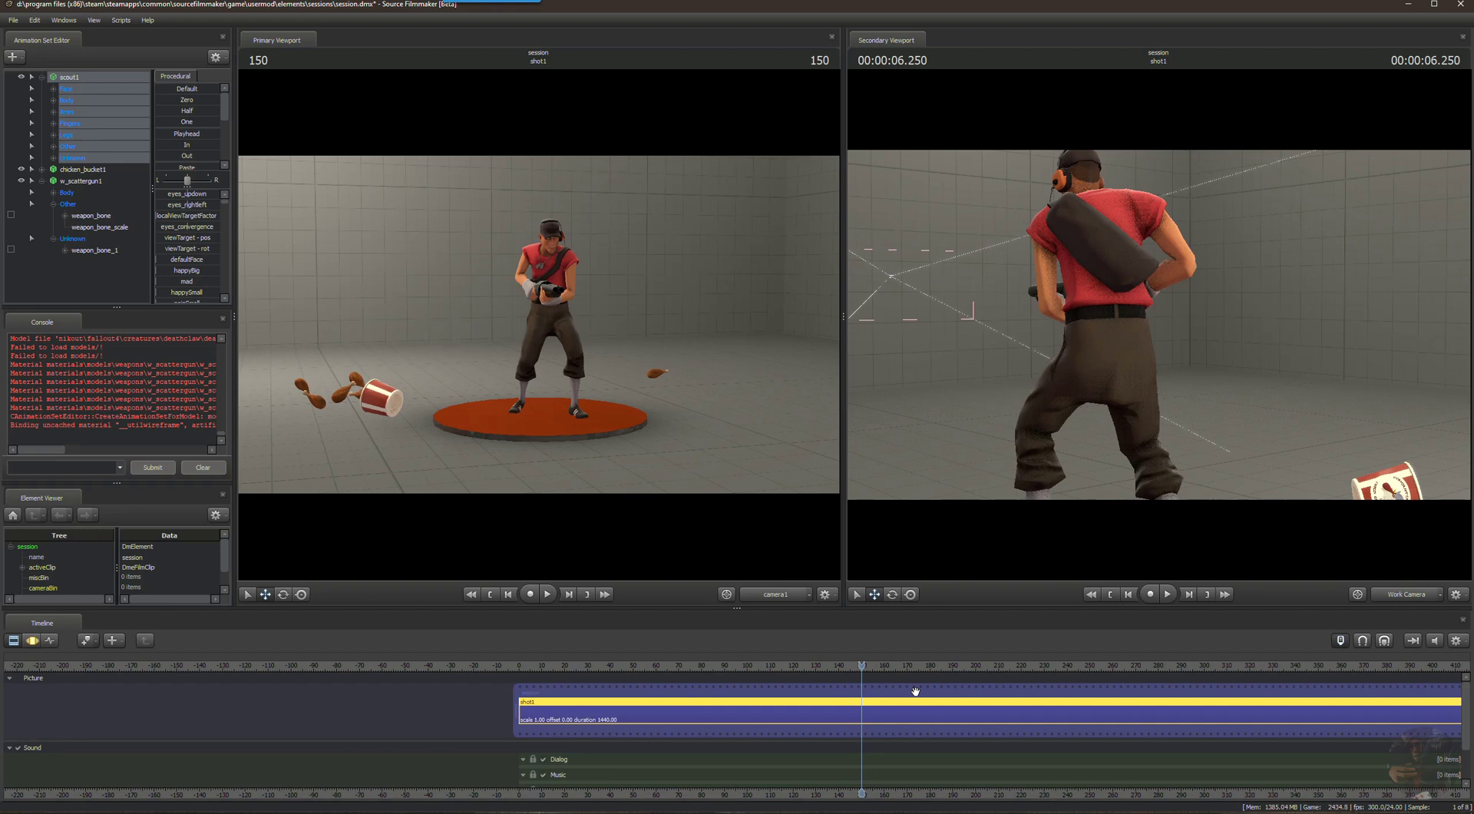
pyautogui.press('b')
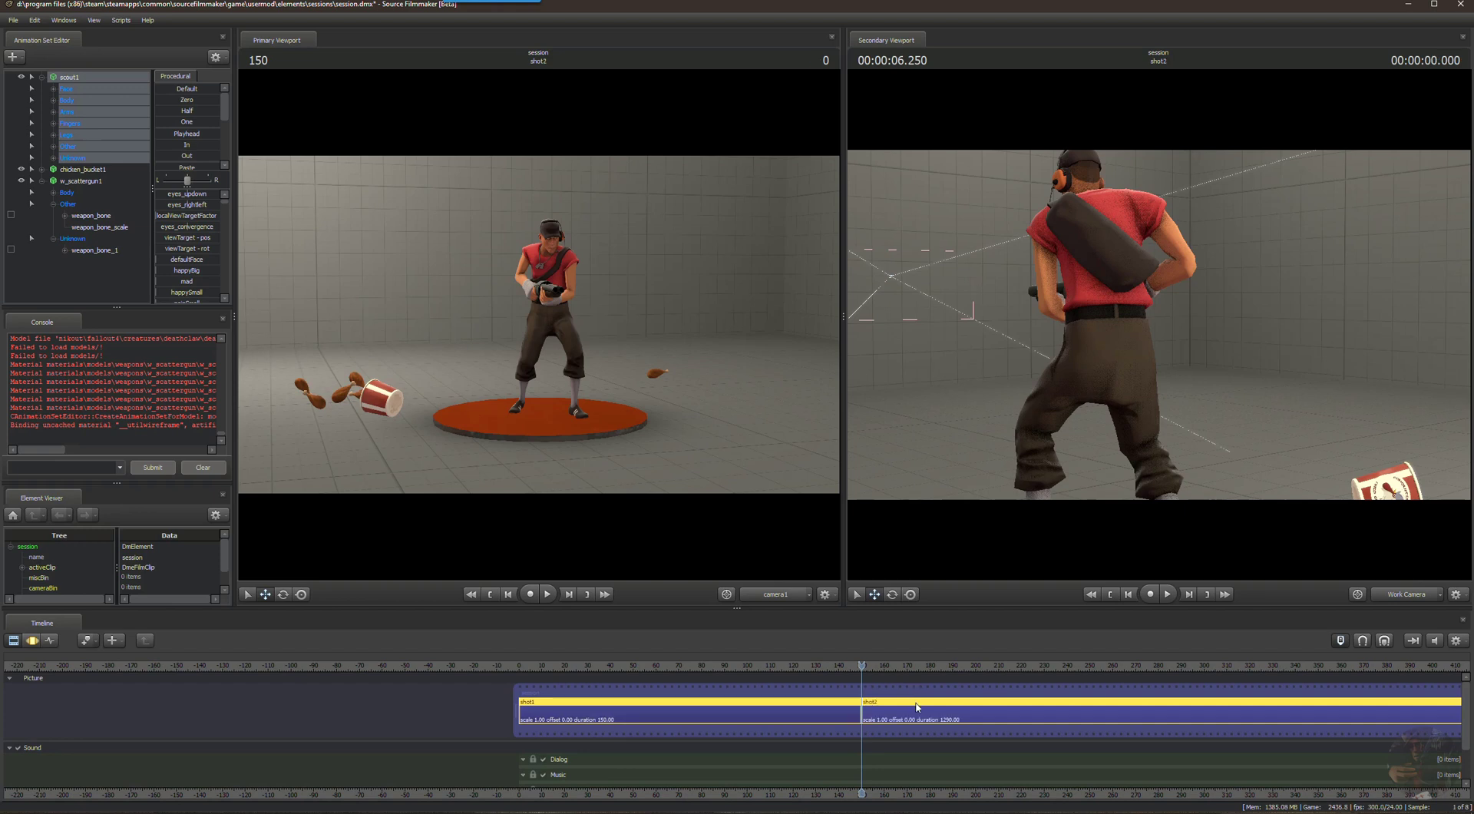
pyautogui.click(917, 706)
pyautogui.rightClick(910, 710)
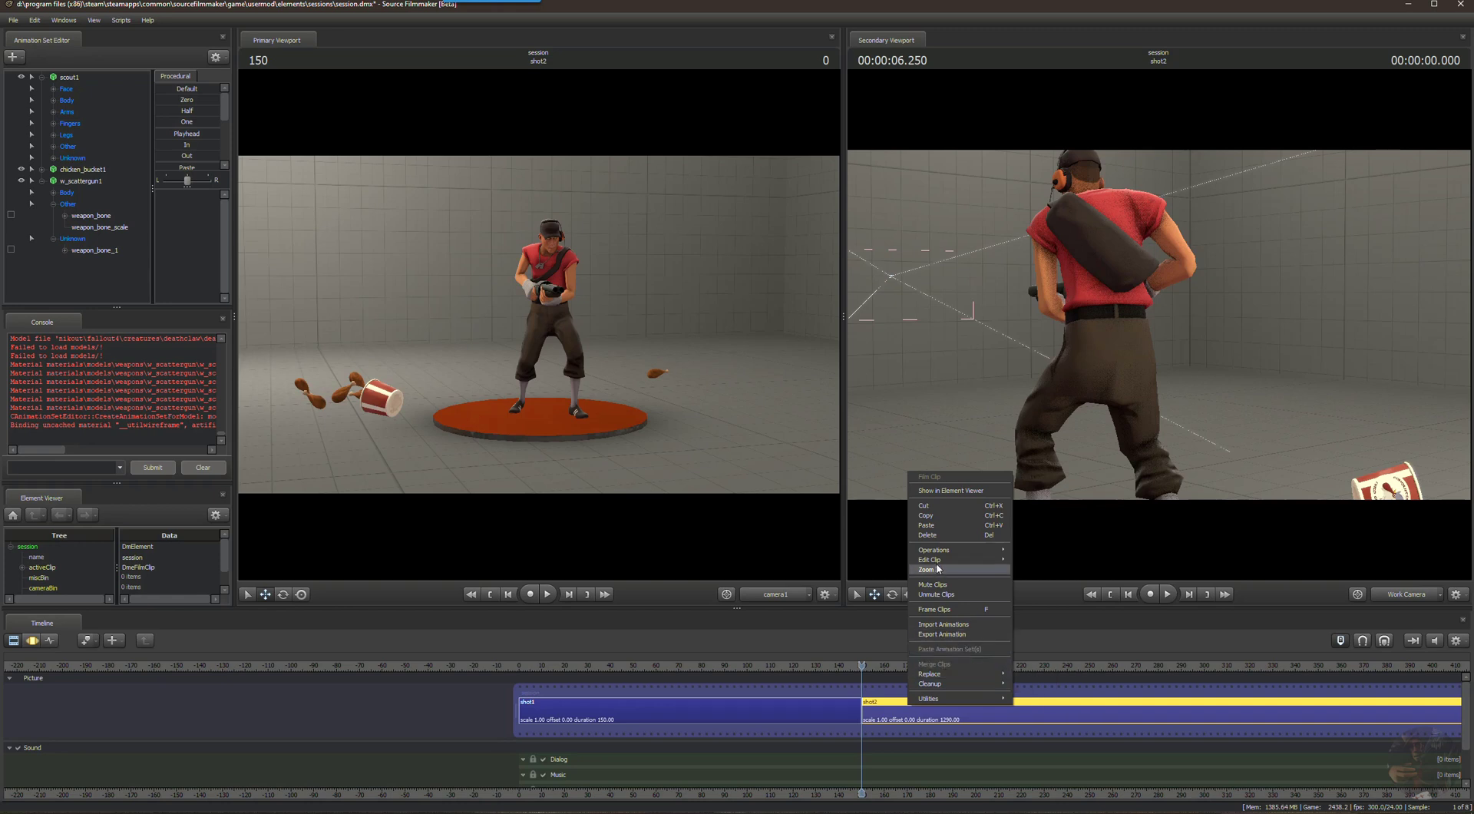
pyautogui.click(936, 535)
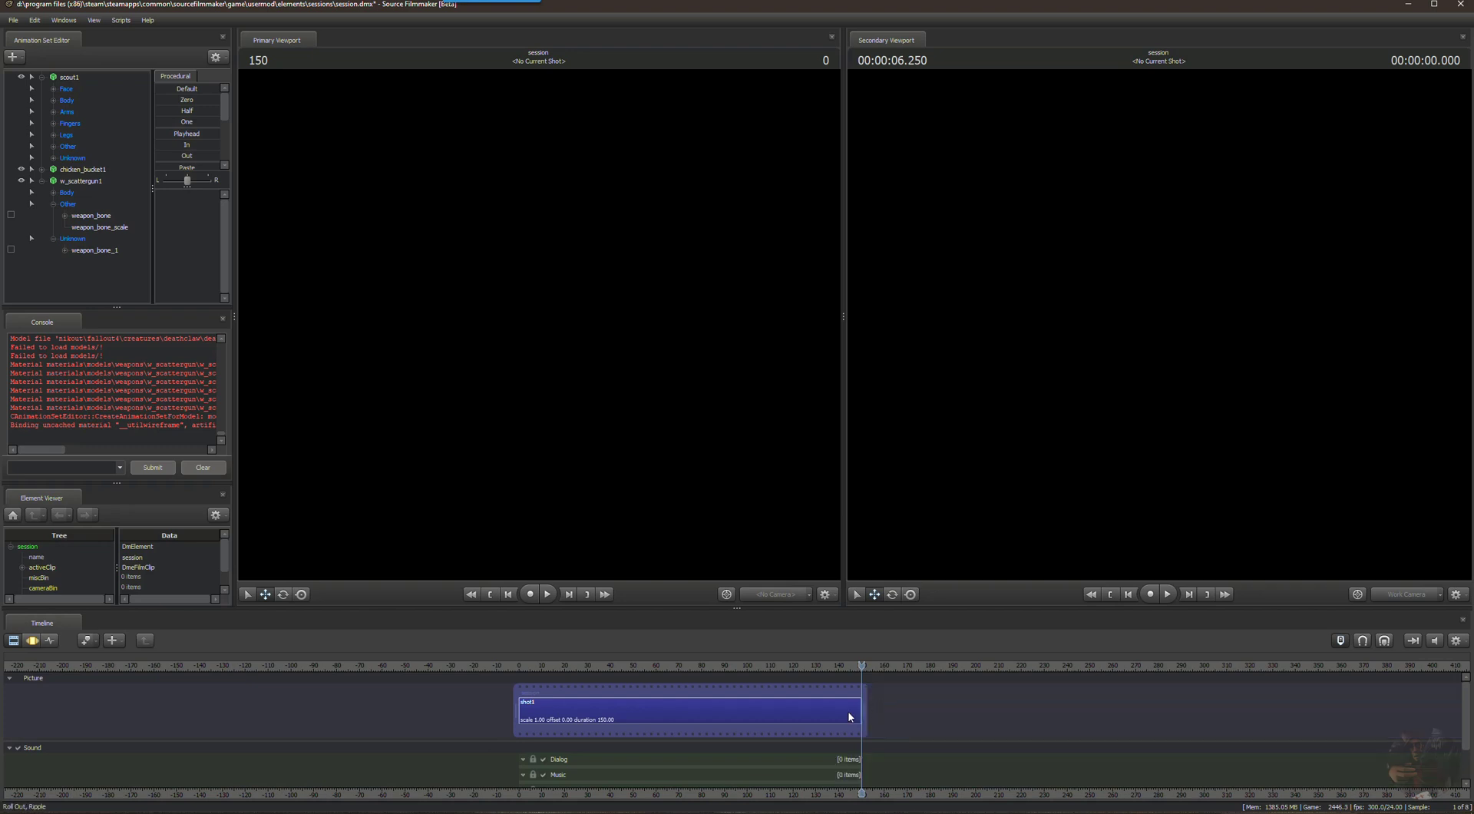
# Play shot1 from frame 0 to review the trimmed animation.
pyautogui.click(756, 710)
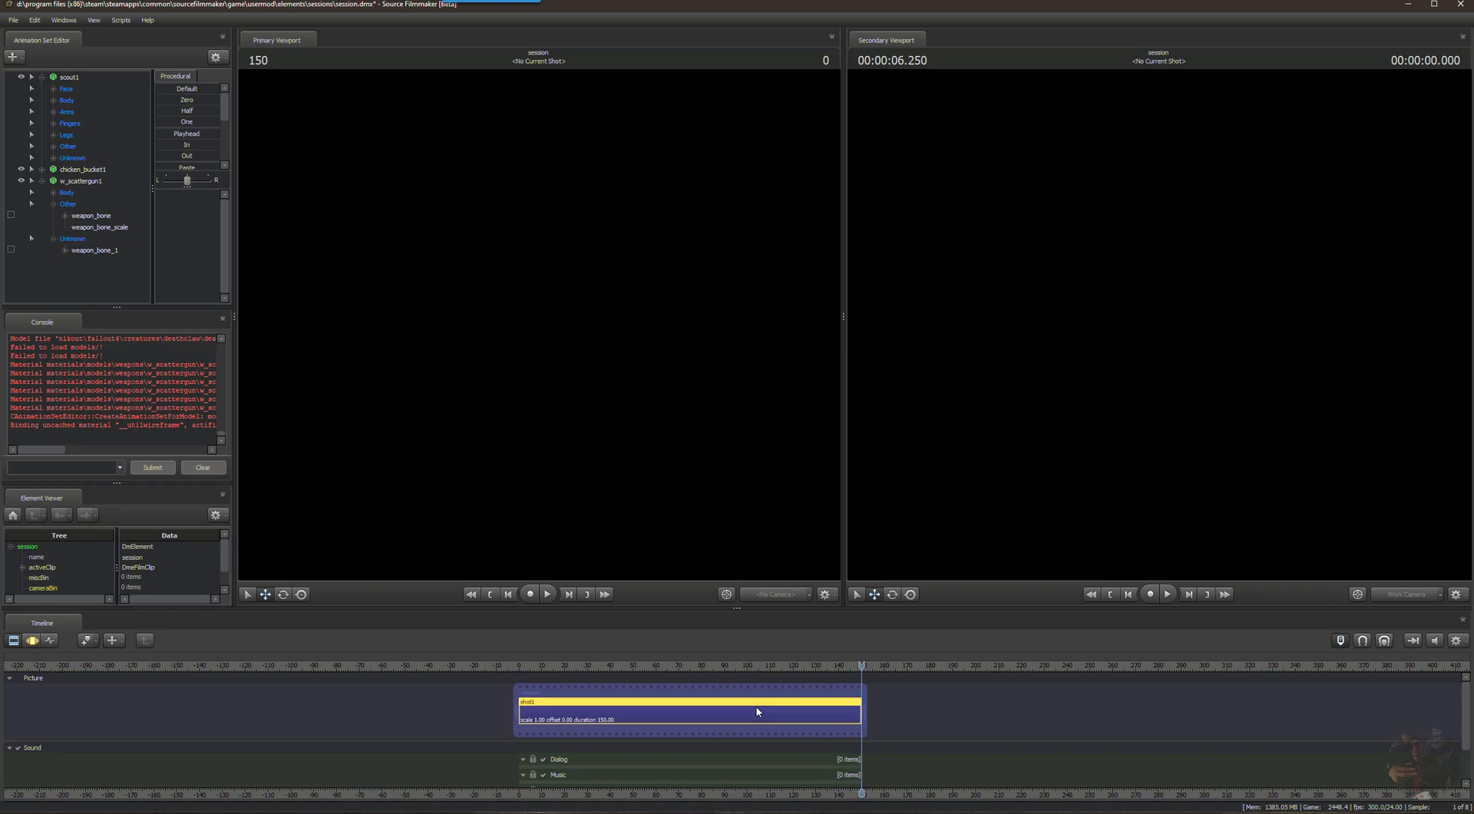
pyautogui.scroll(2, 763, 707)
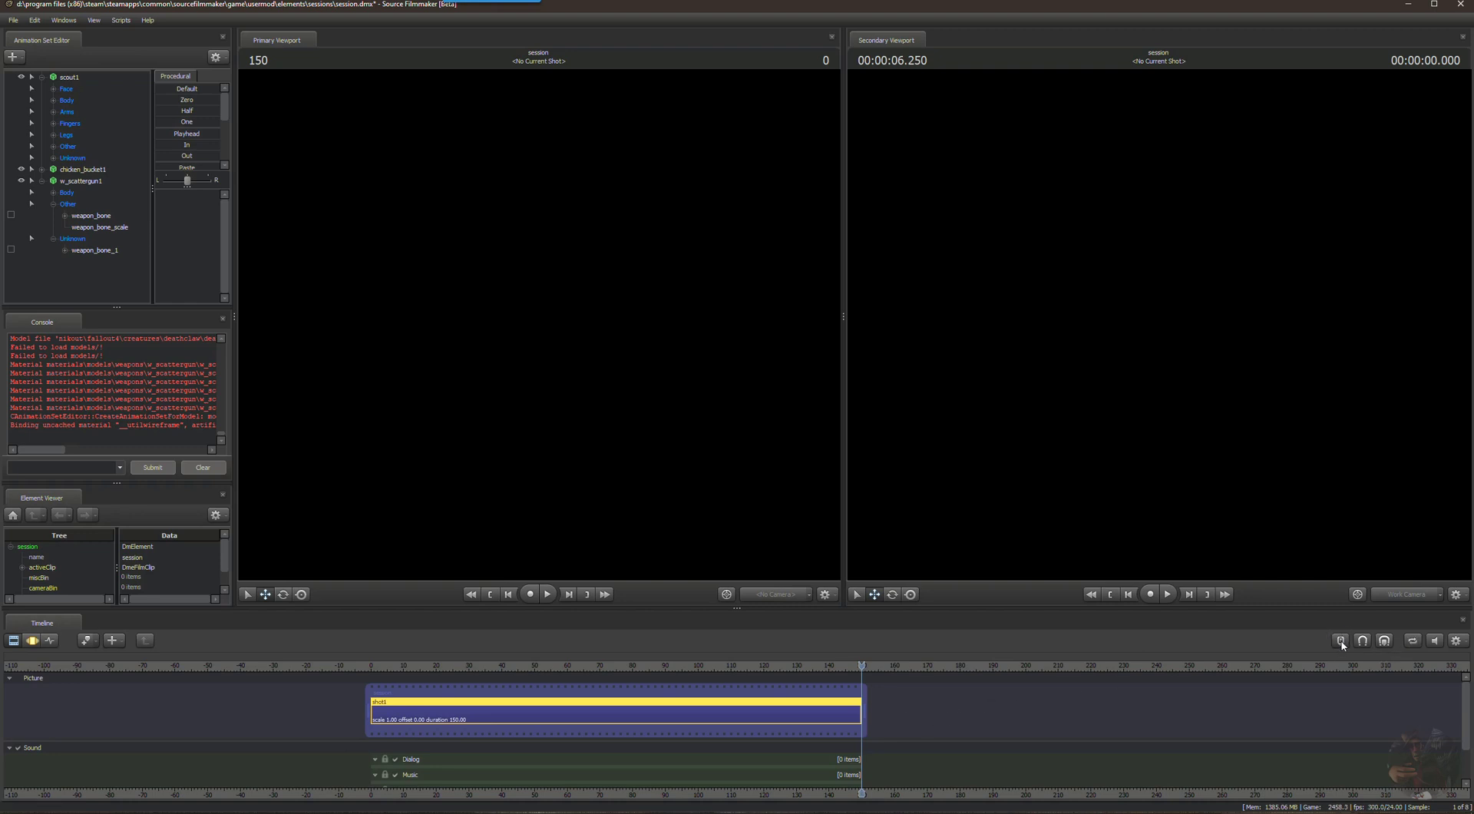
pyautogui.click(548, 595)
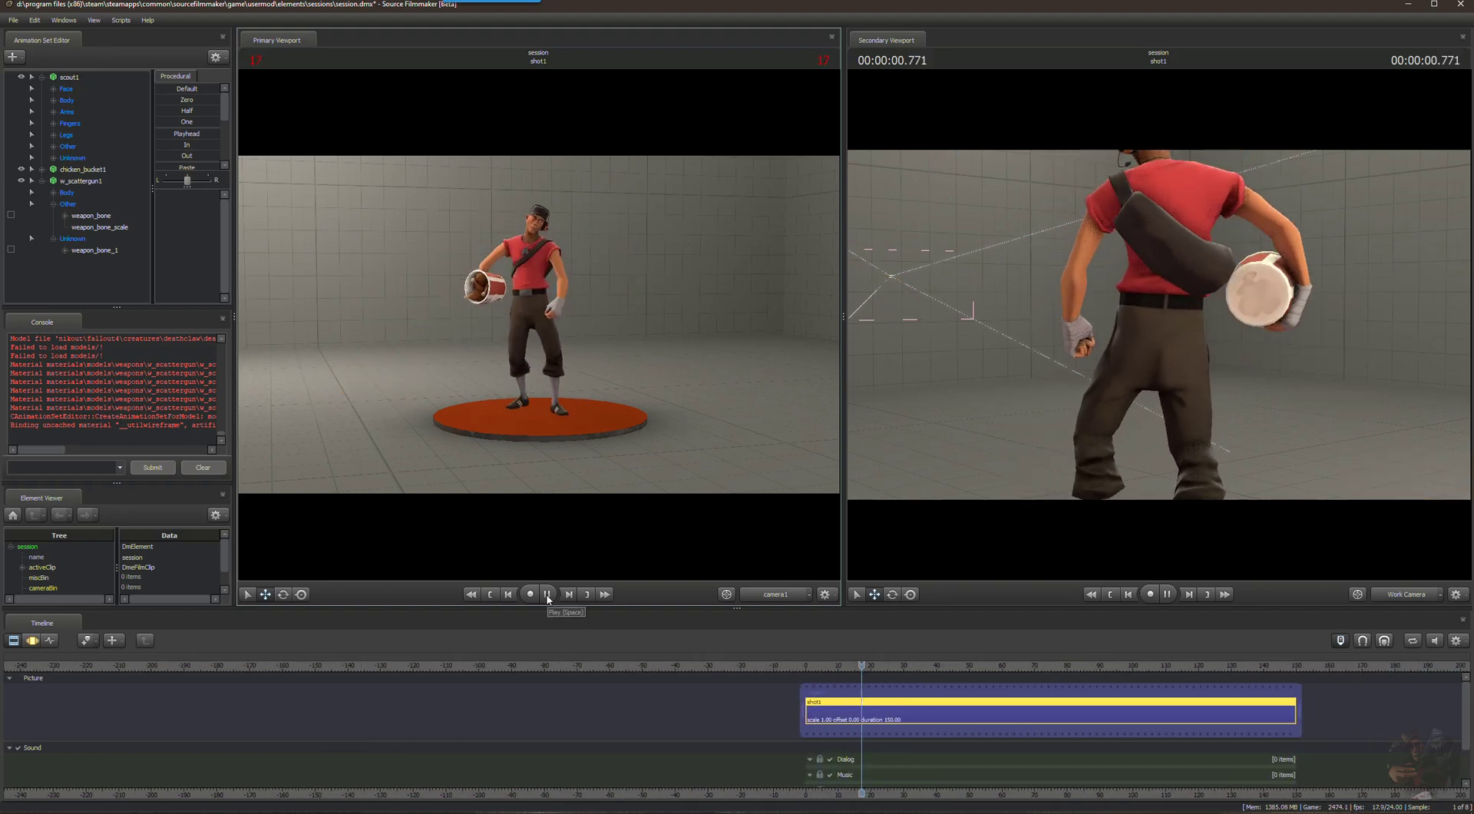
pyautogui.press('space')
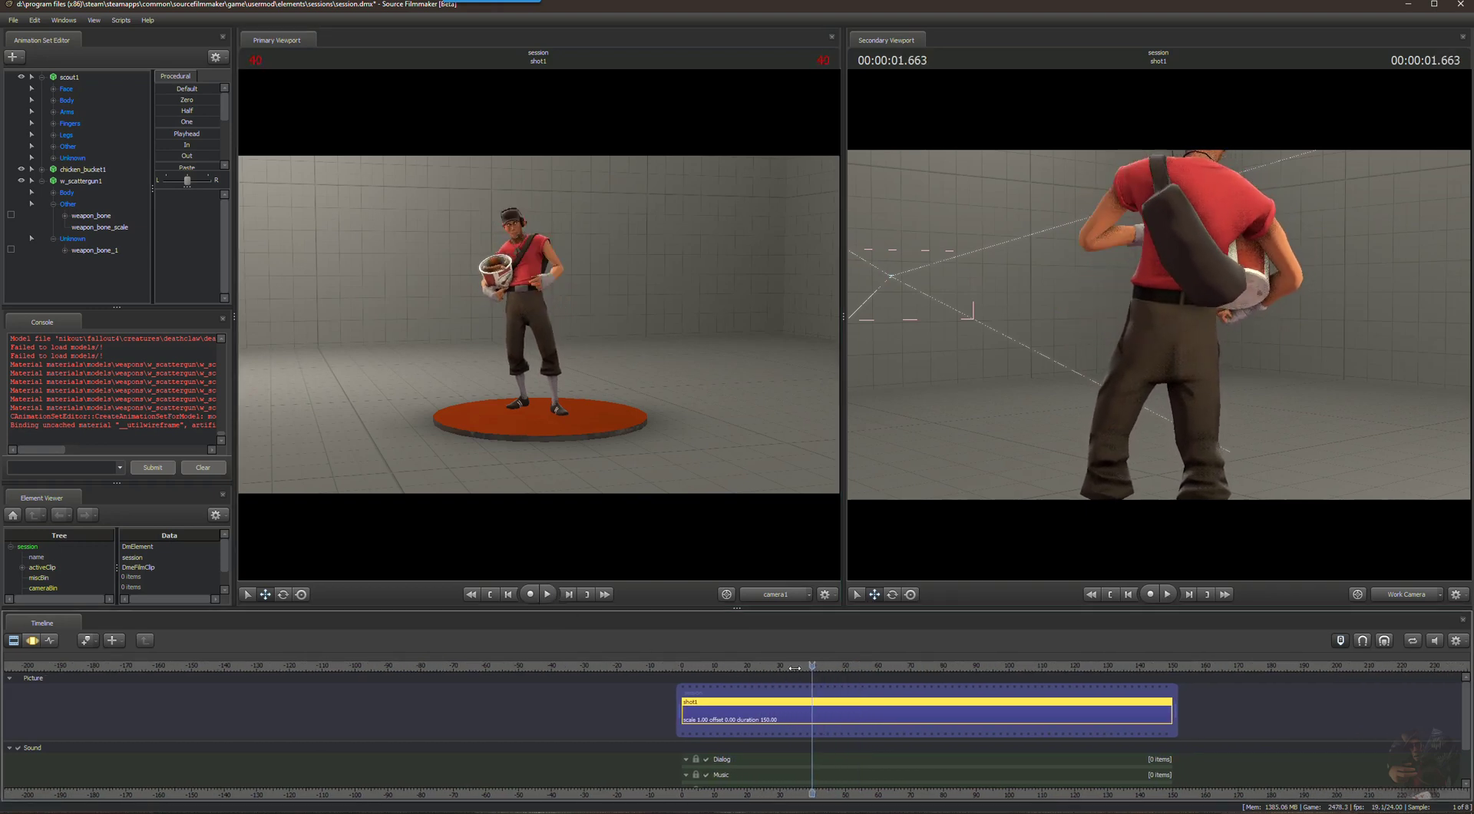
pyautogui.moveTo(702, 665); pyautogui.dragTo(682, 665)
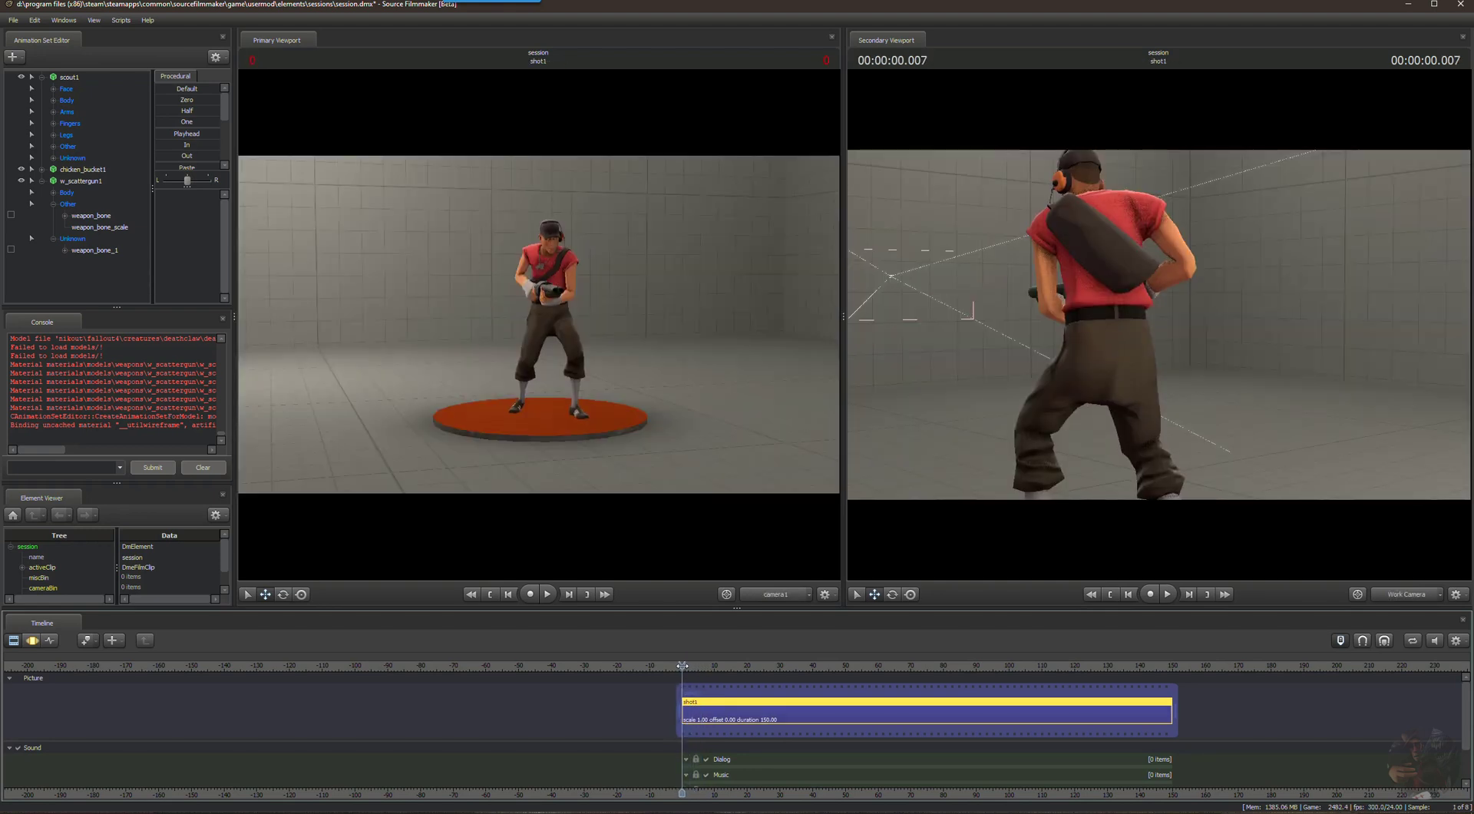
pyautogui.click(548, 594)
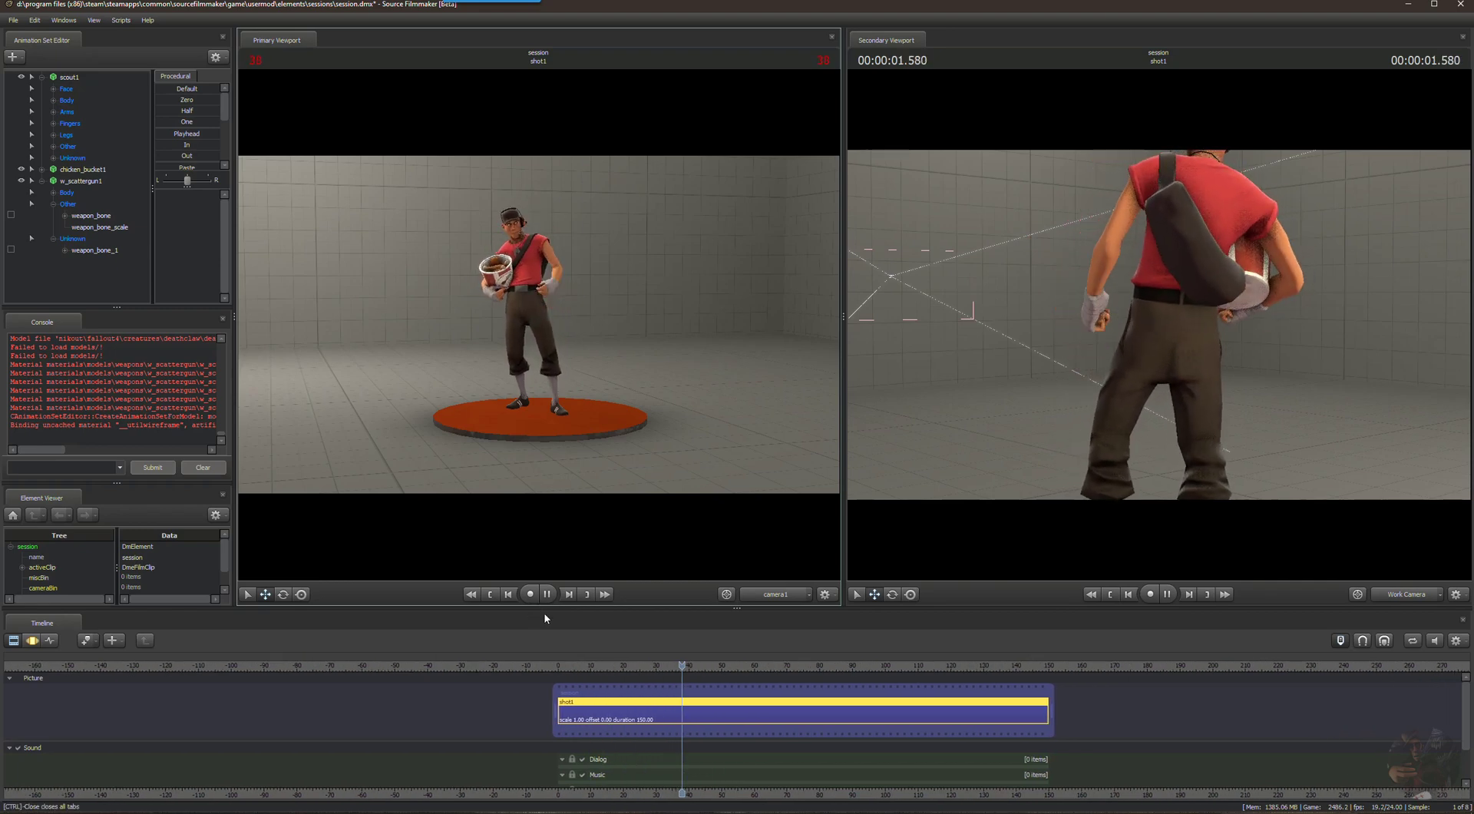
pyautogui.scroll(-3, 601, 699)
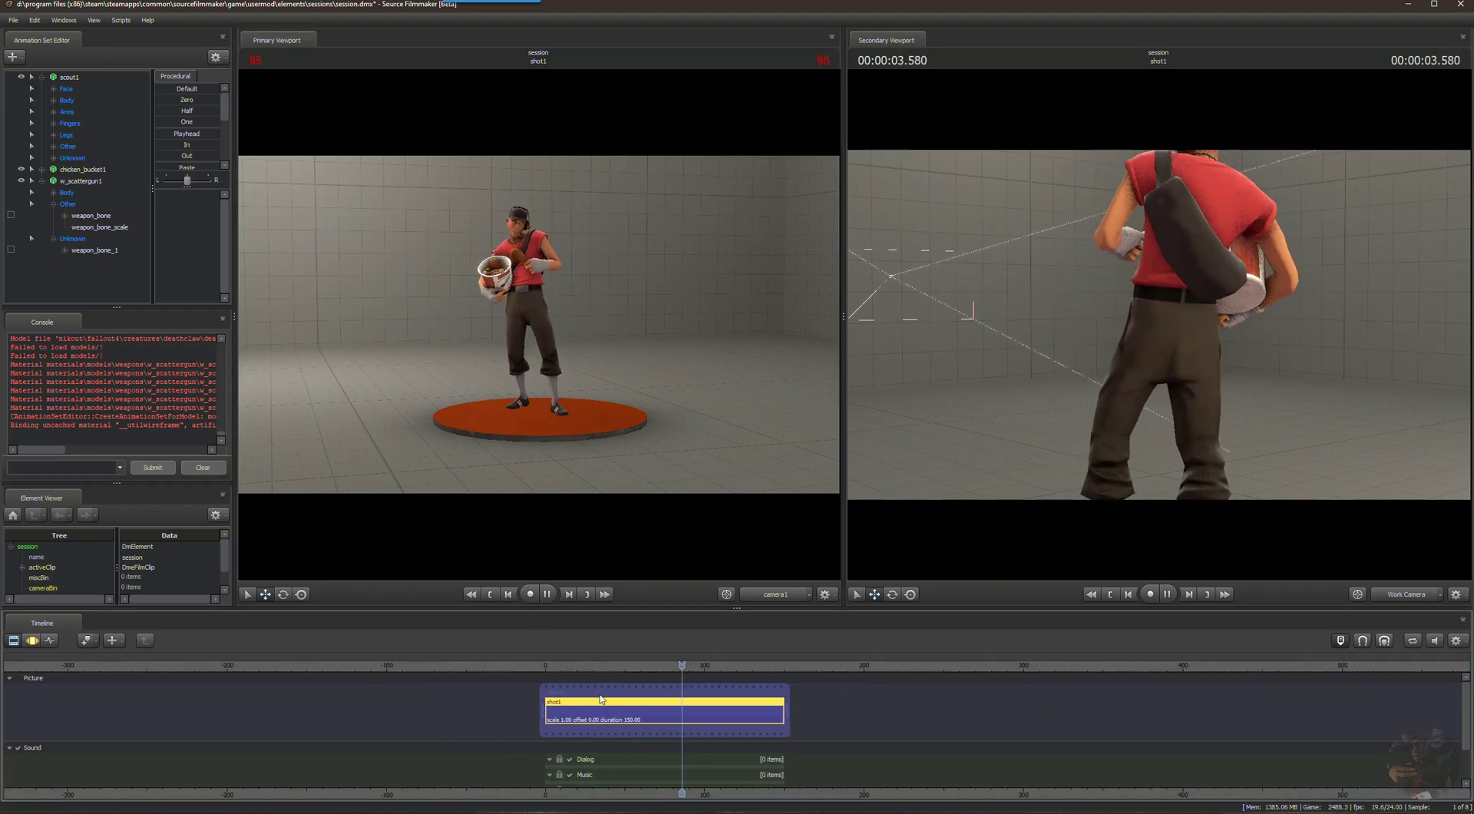
pyautogui.scroll(7, 601, 699)
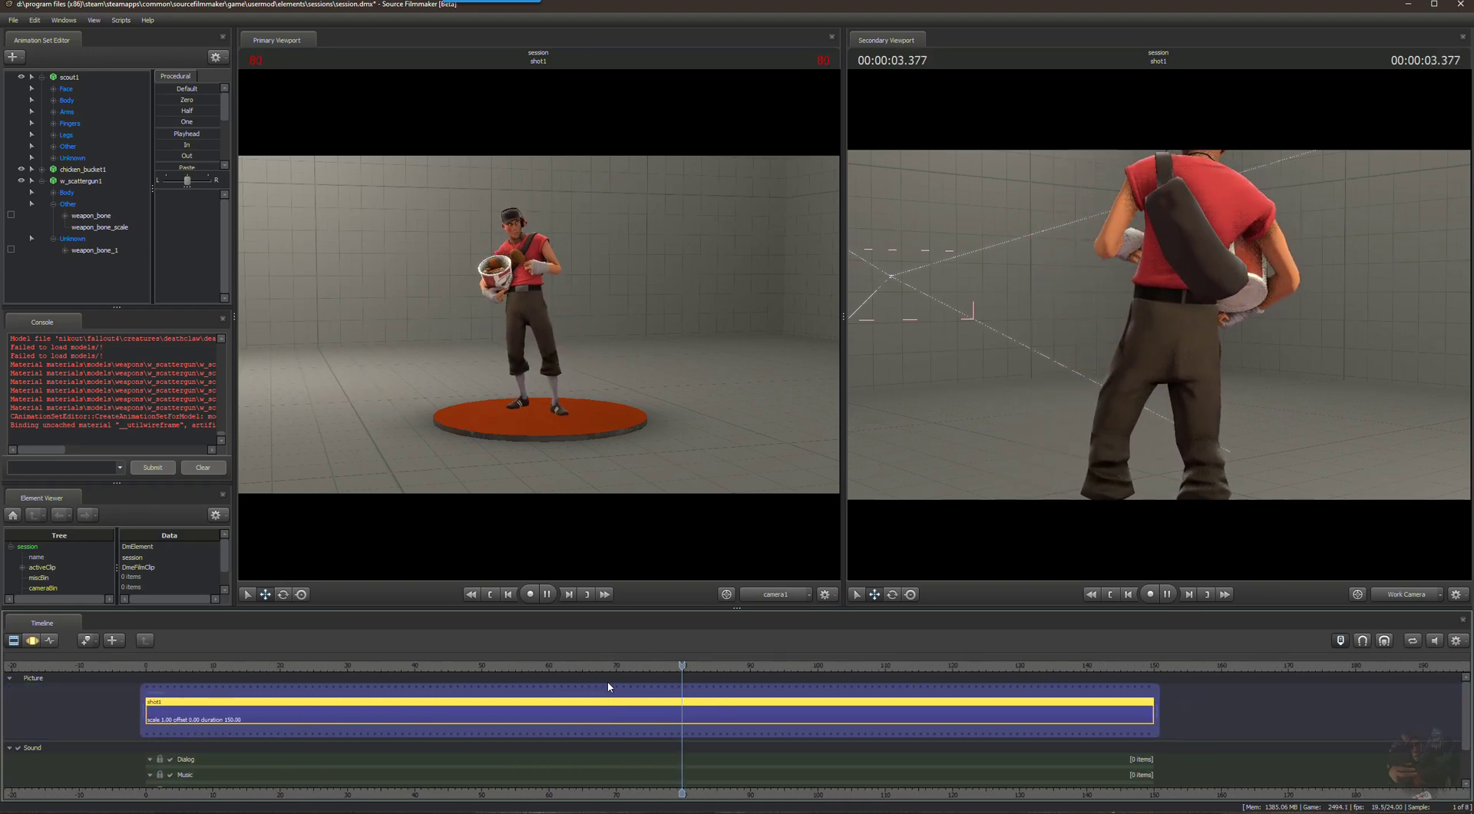
# Move camera1 during playback to view the Scout from the side, and select the scout1 animation set.
pyautogui.press('w')
pyautogui.moveTo(556, 408); pyautogui.dragTo(676, 438)
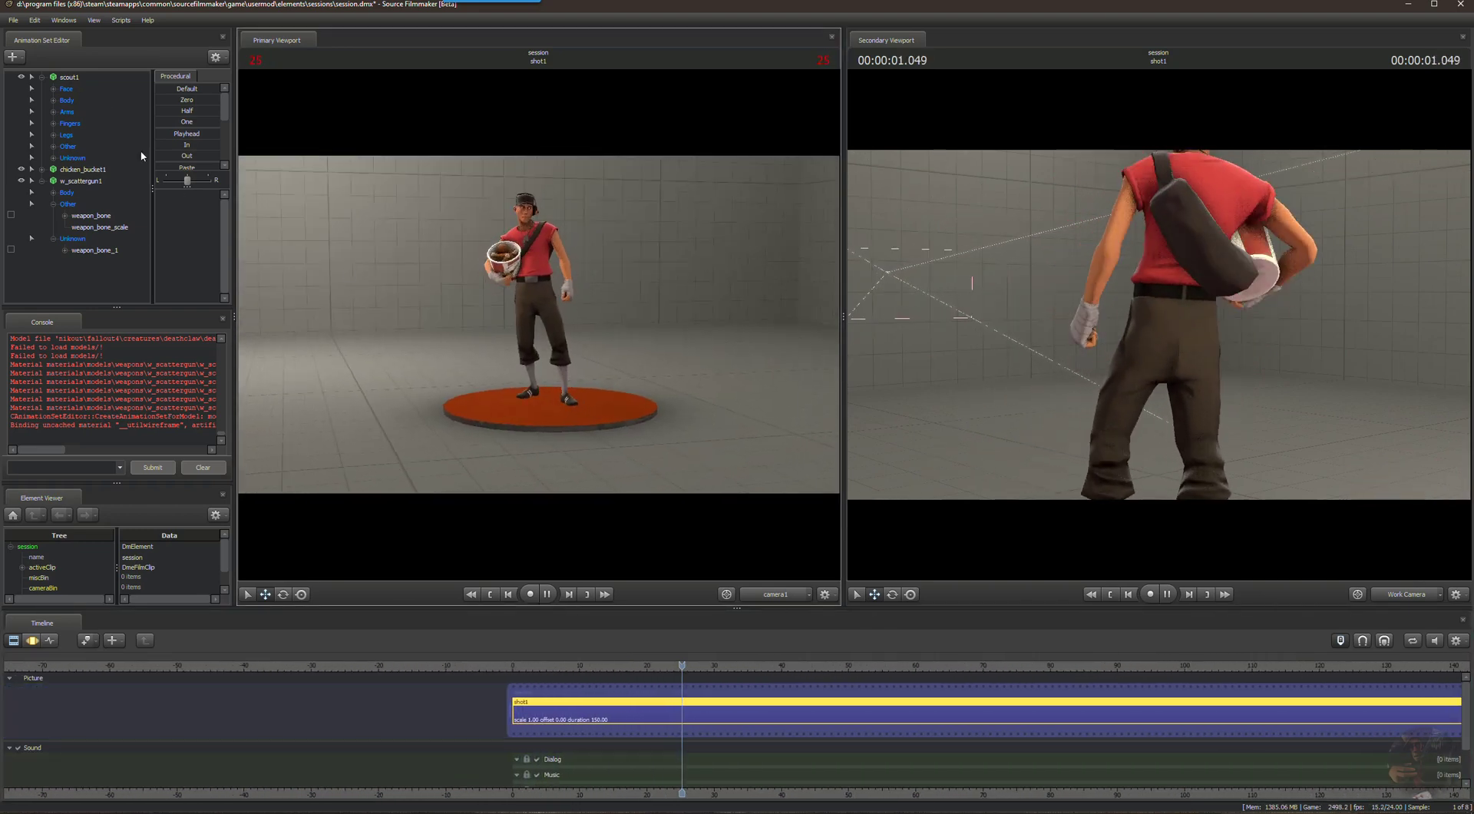
pyautogui.click(71, 78)
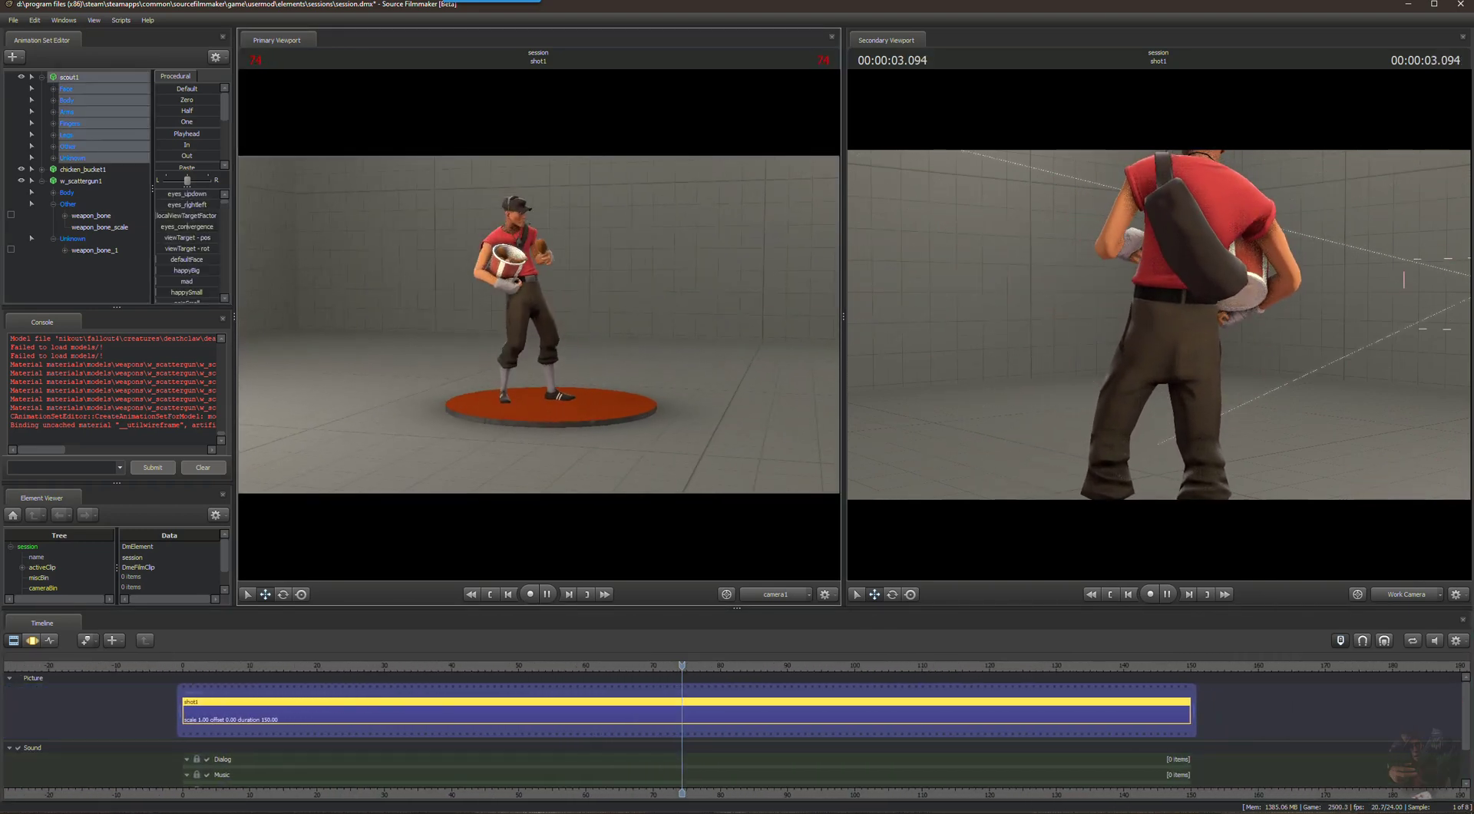
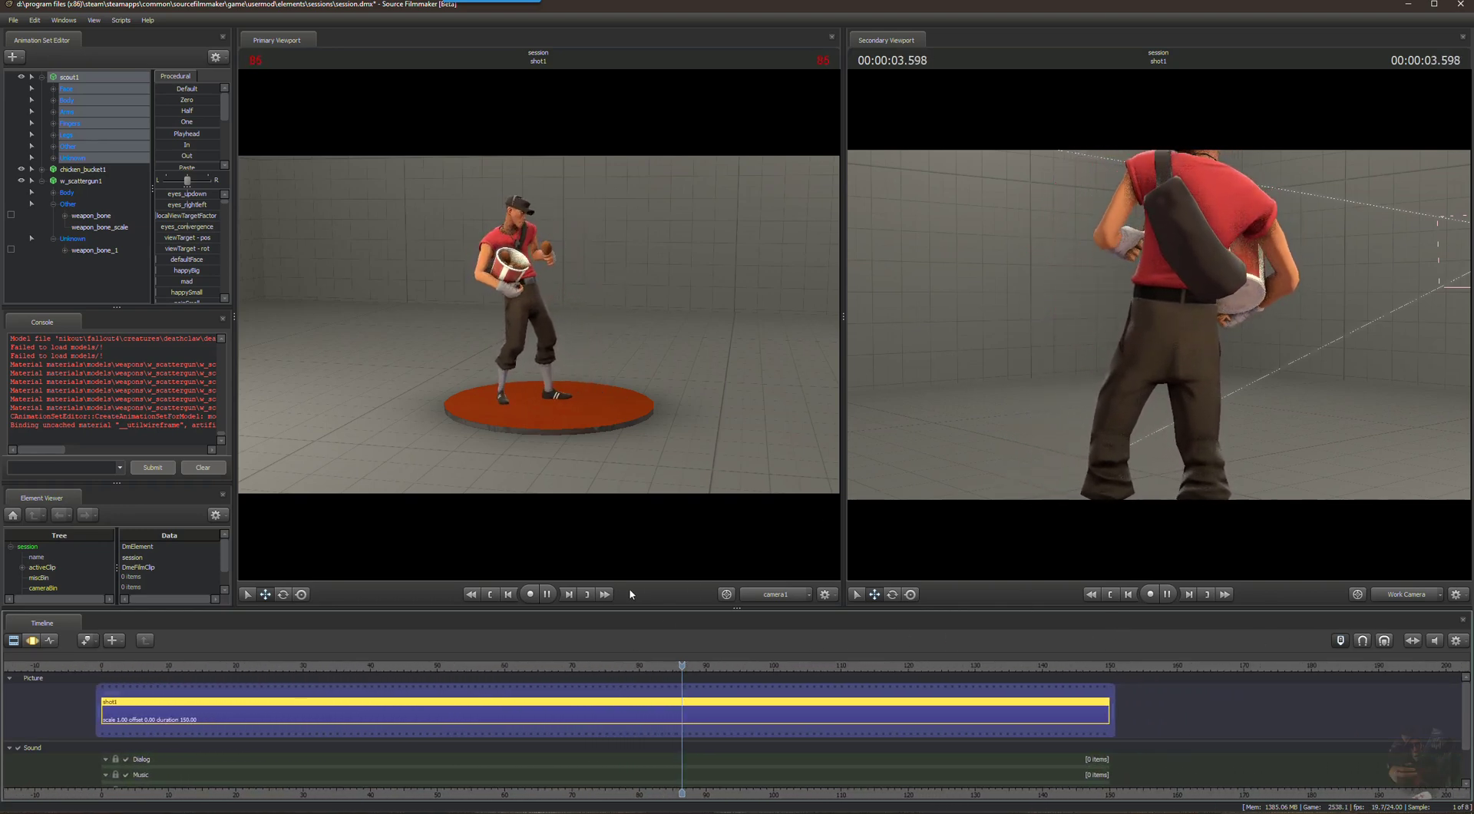
# Stop playback, scrub through shot1 and bring the playhead back to frame 0.
pyautogui.click(547, 594)
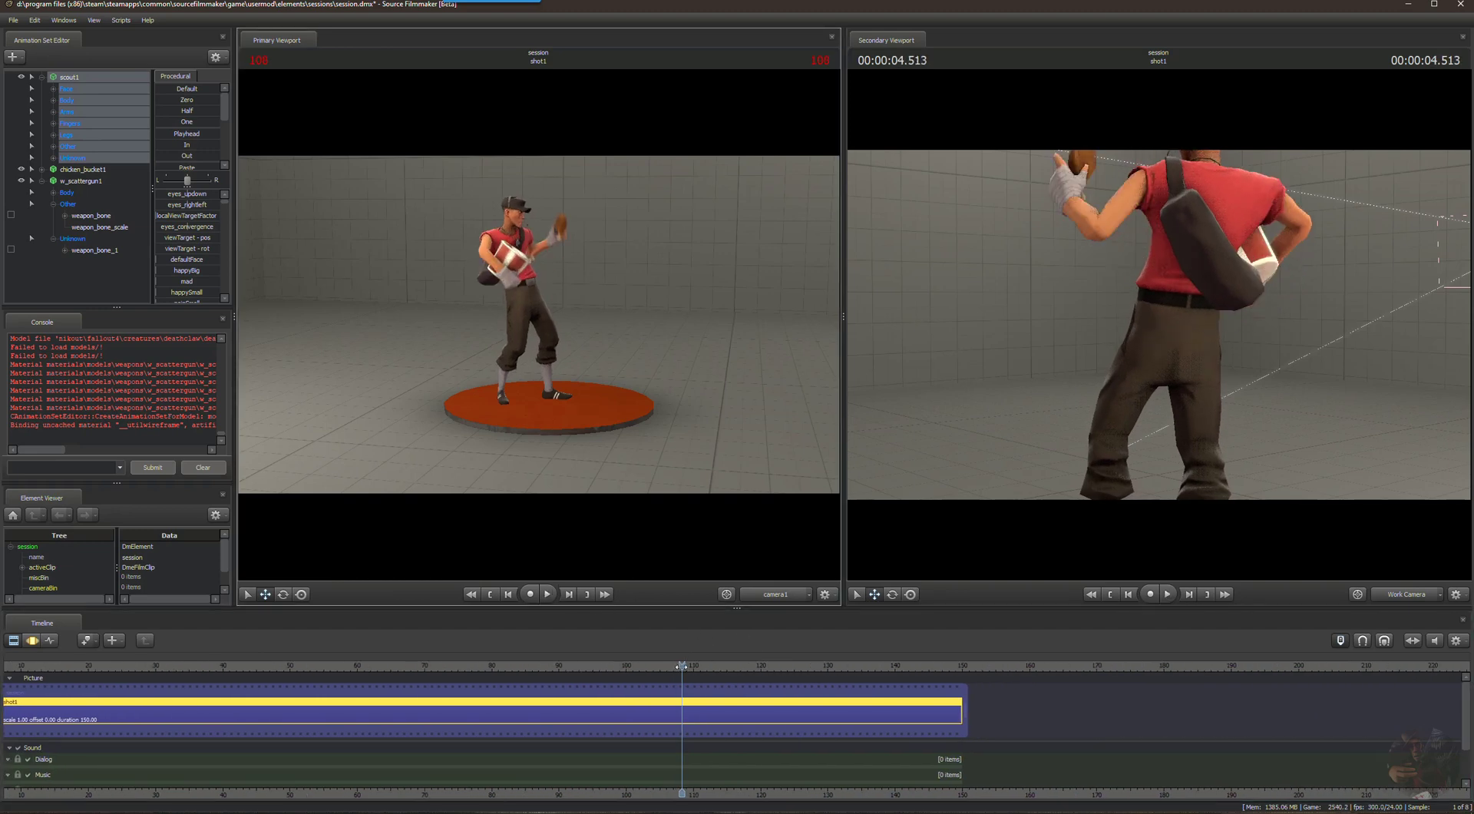
pyautogui.moveTo(681, 665); pyautogui.dragTo(518, 650)
pyautogui.moveTo(77, 629); pyautogui.dragTo(588, 662)
pyautogui.moveTo(693, 661); pyautogui.dragTo(132, 664)
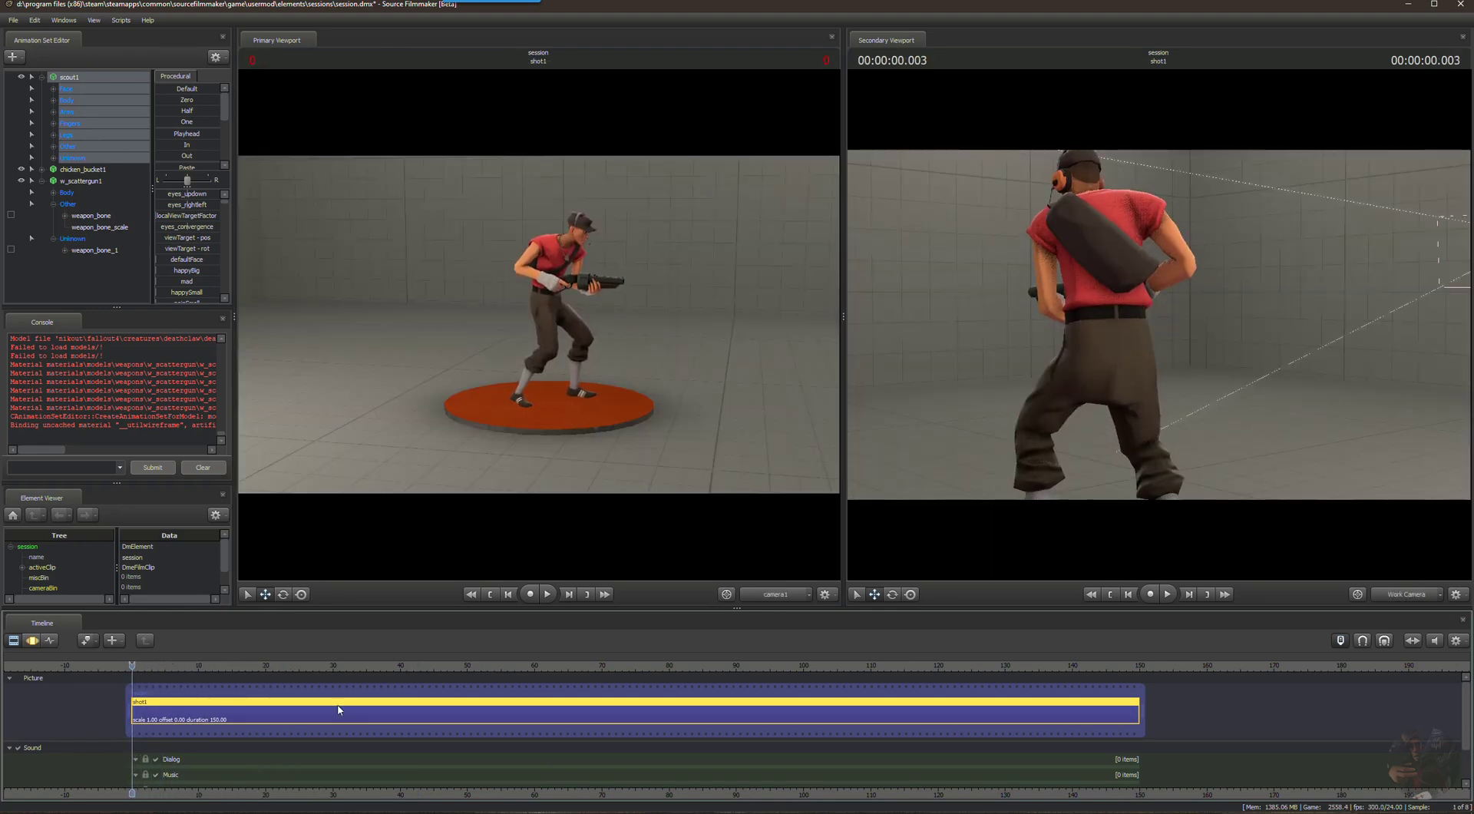
pyautogui.scroll(2, 407, 708)
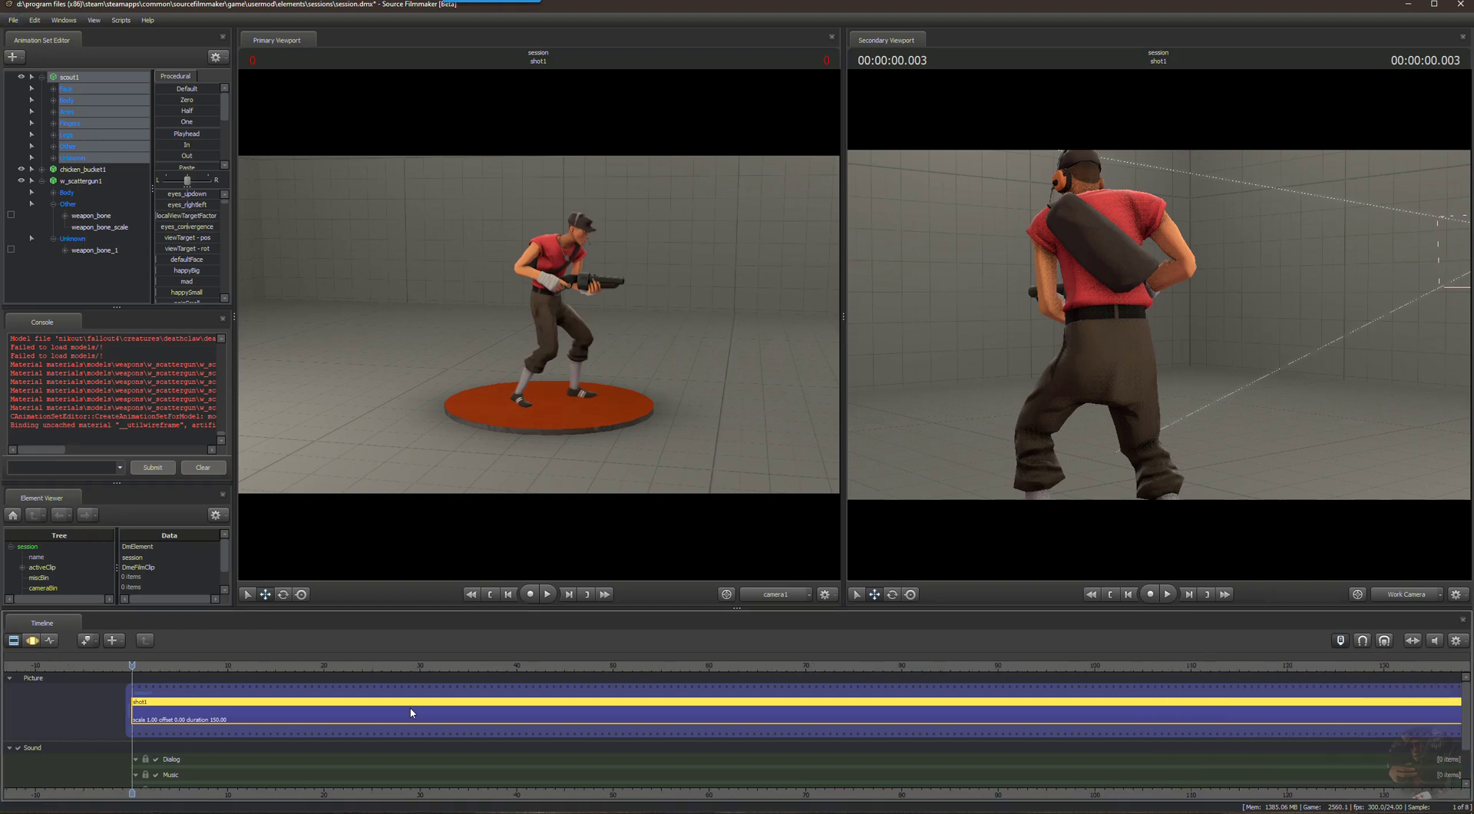
pyautogui.scroll(-2, 419, 710)
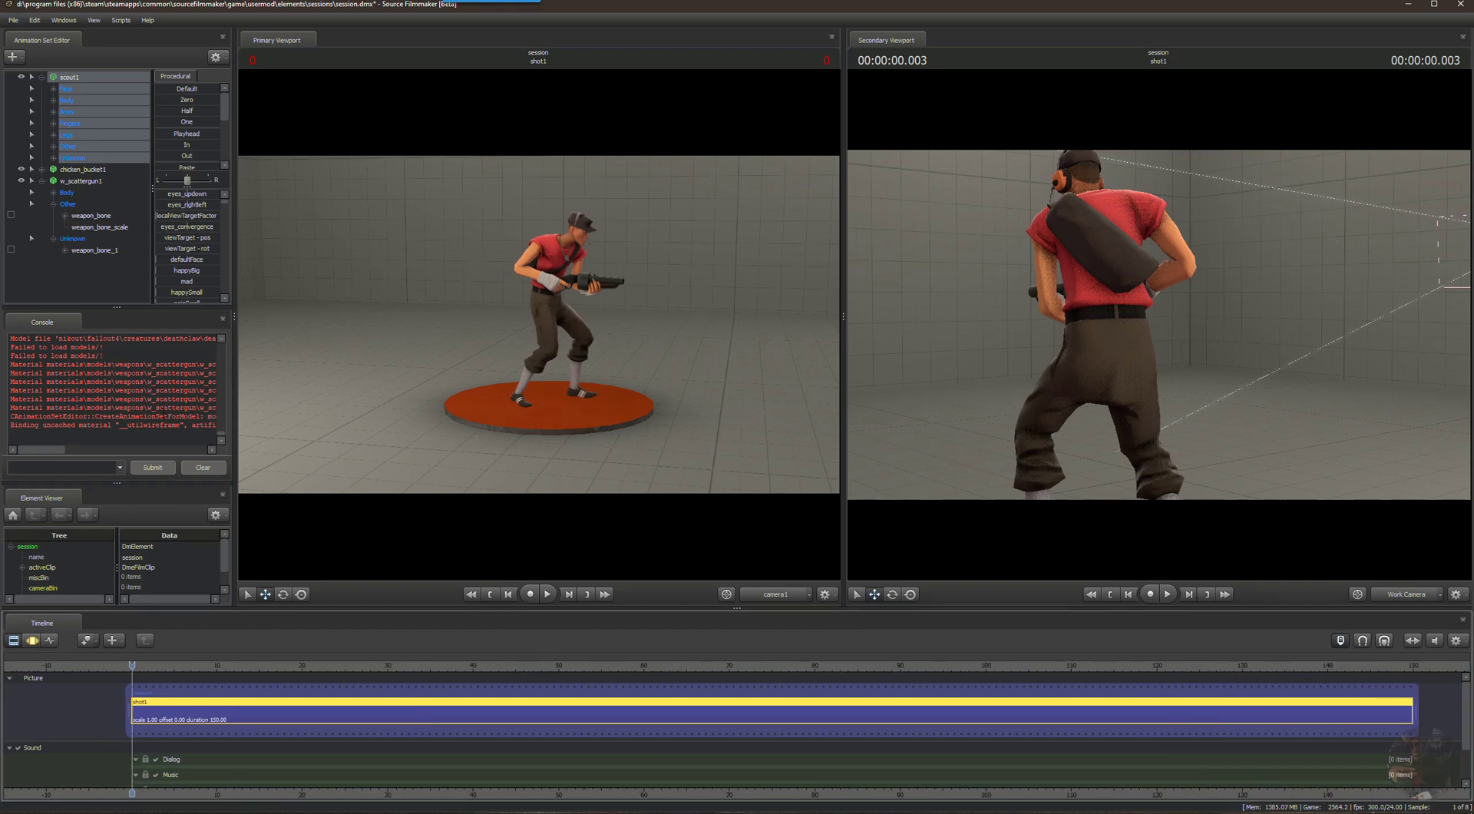
# Examine scout1's motion curves across the shot in the Motion Editor and play the animation through.
pyautogui.click(32, 641)
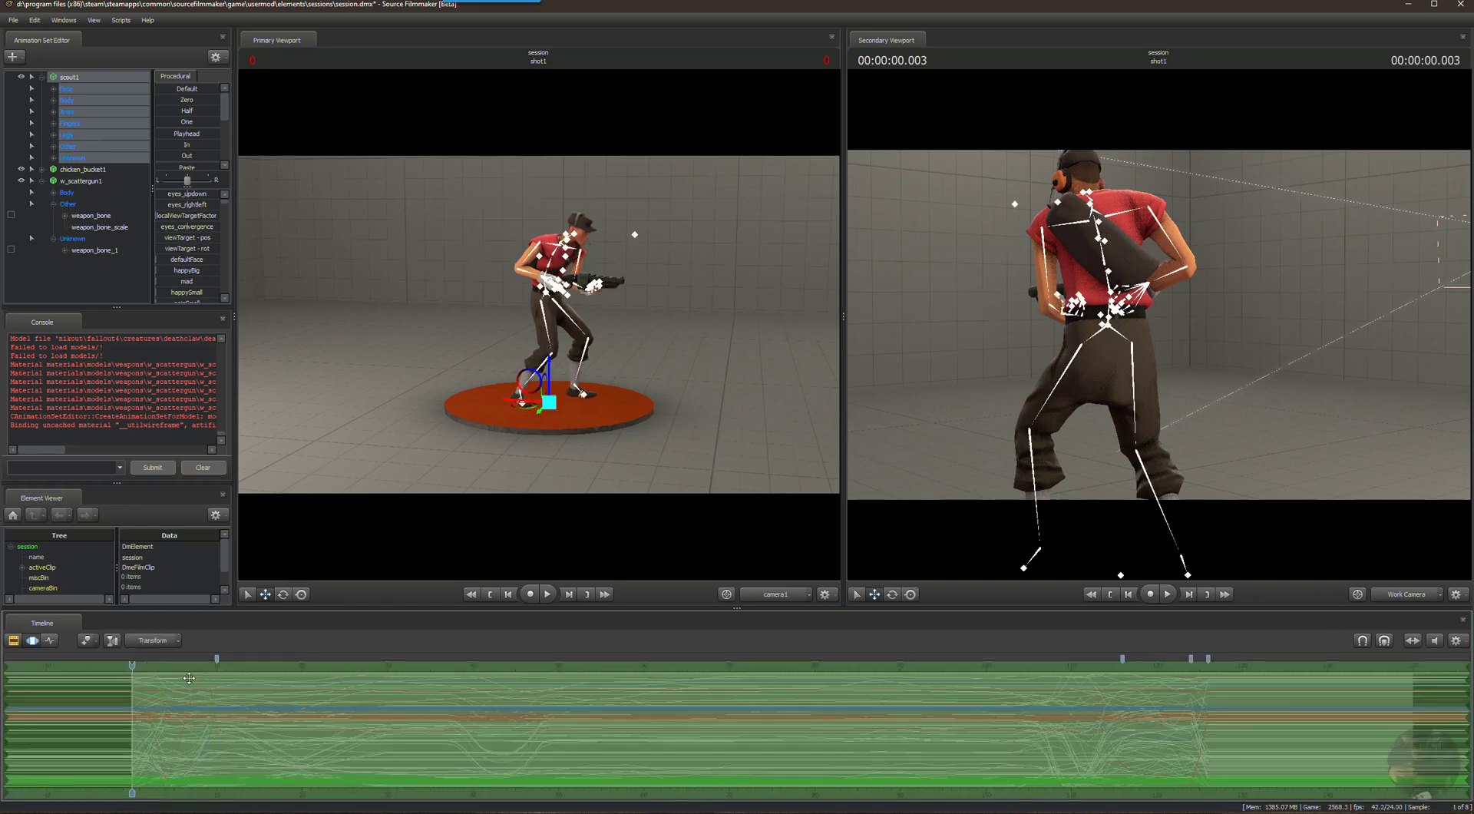
pyautogui.scroll(4, 199, 711)
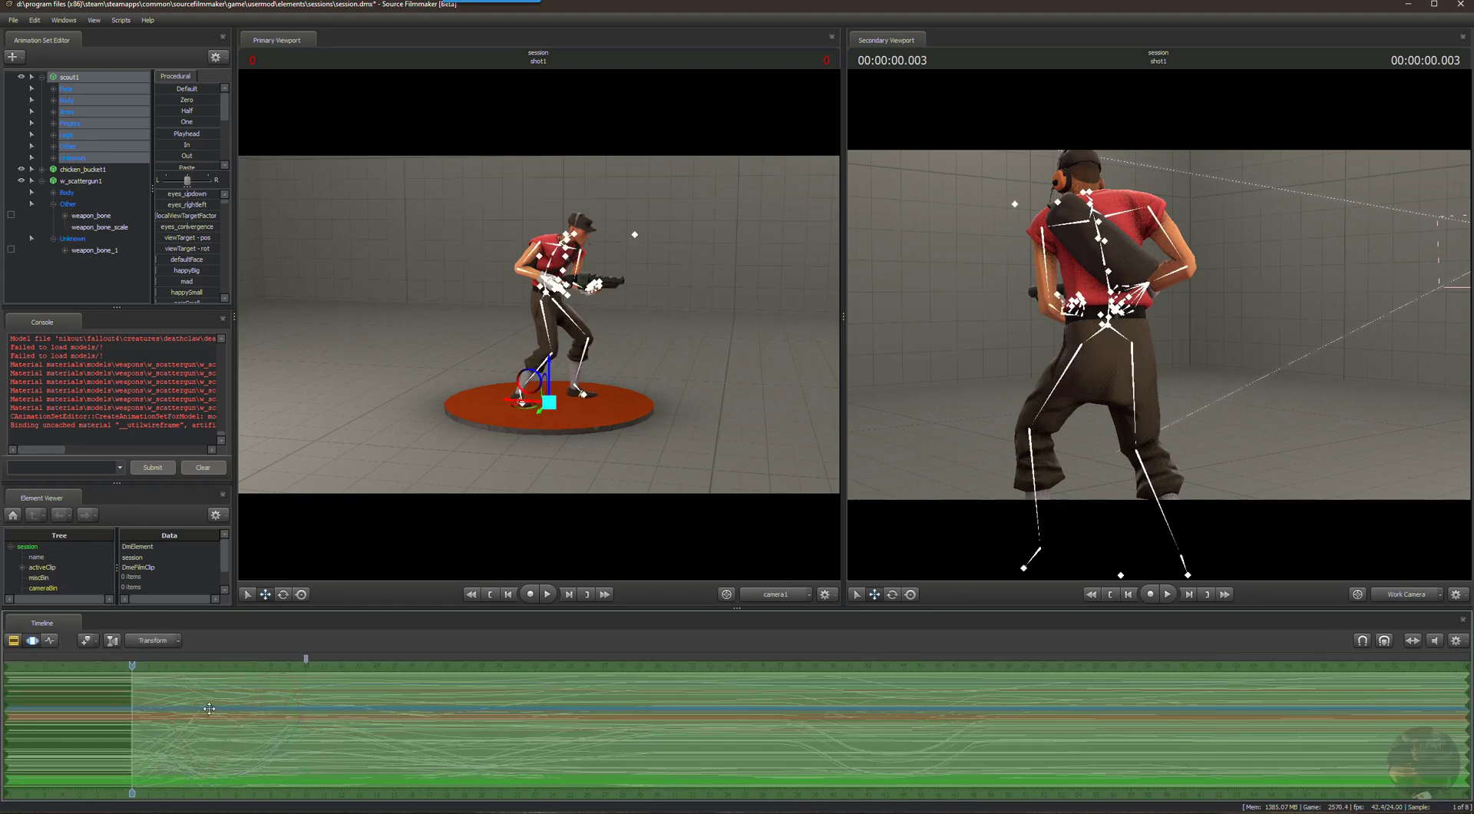
pyautogui.scroll(-3, 215, 711)
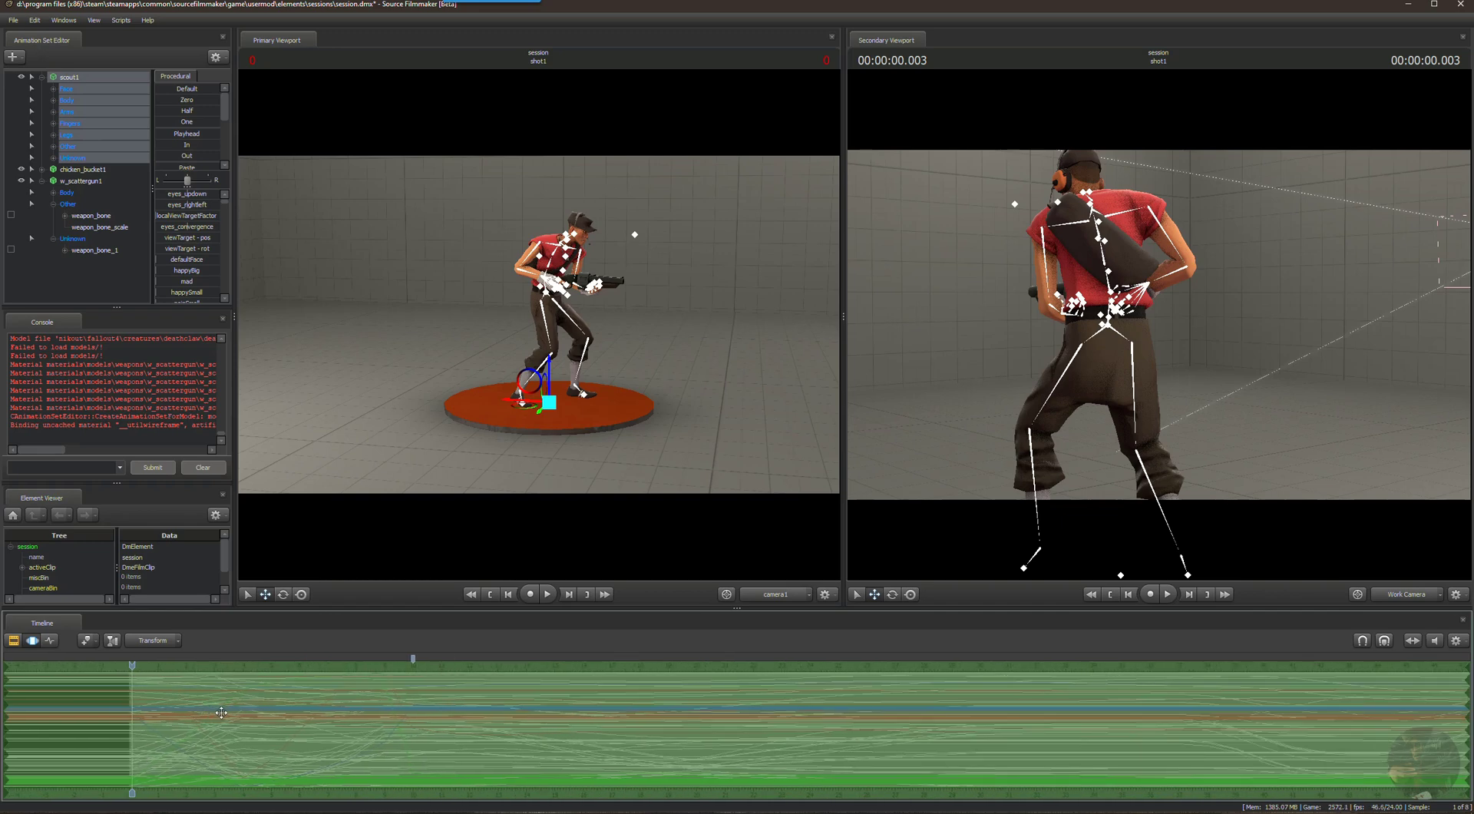
pyautogui.scroll(5, 223, 709)
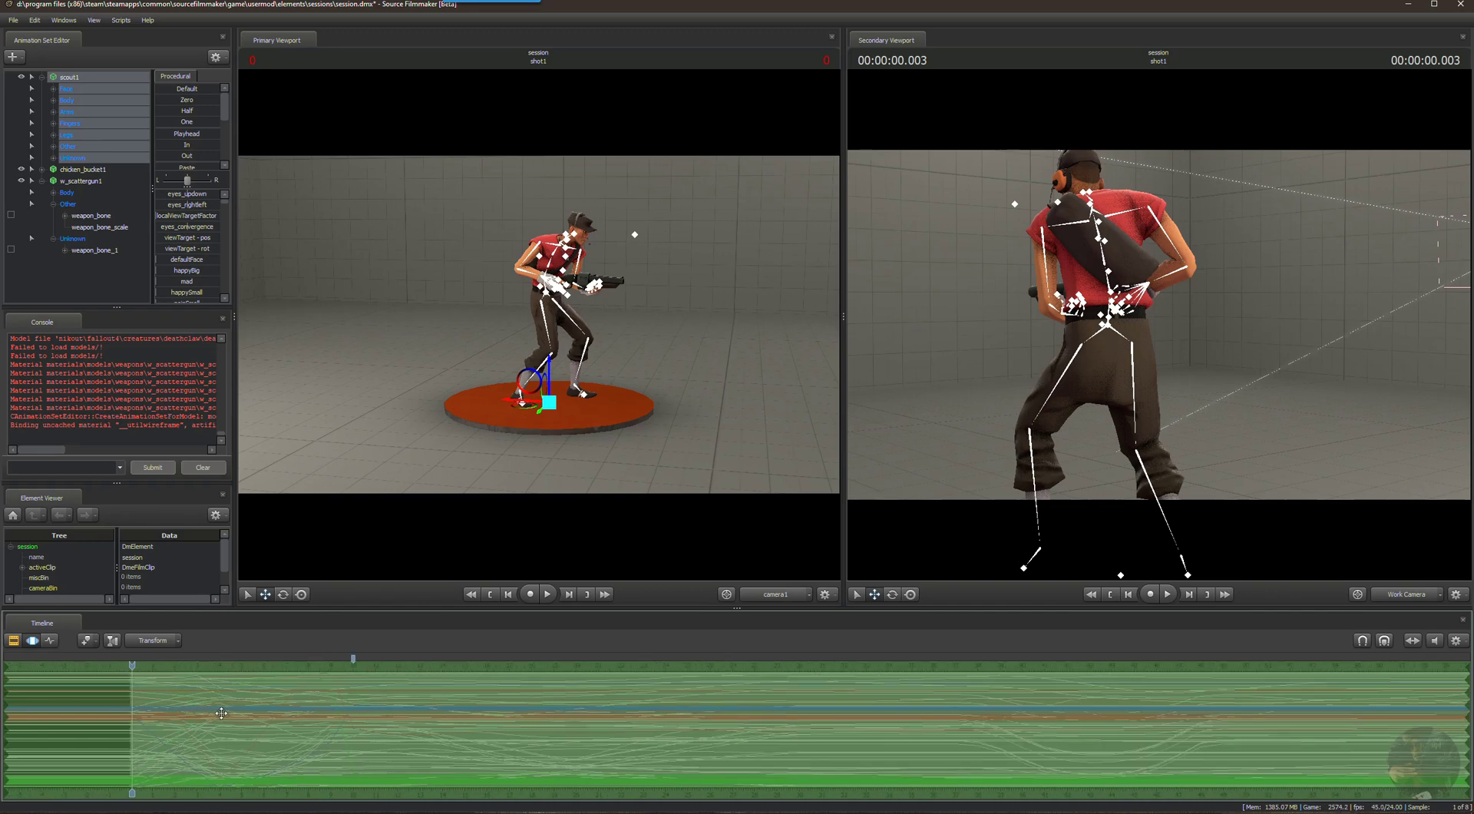
pyautogui.scroll(-2, 487, 753)
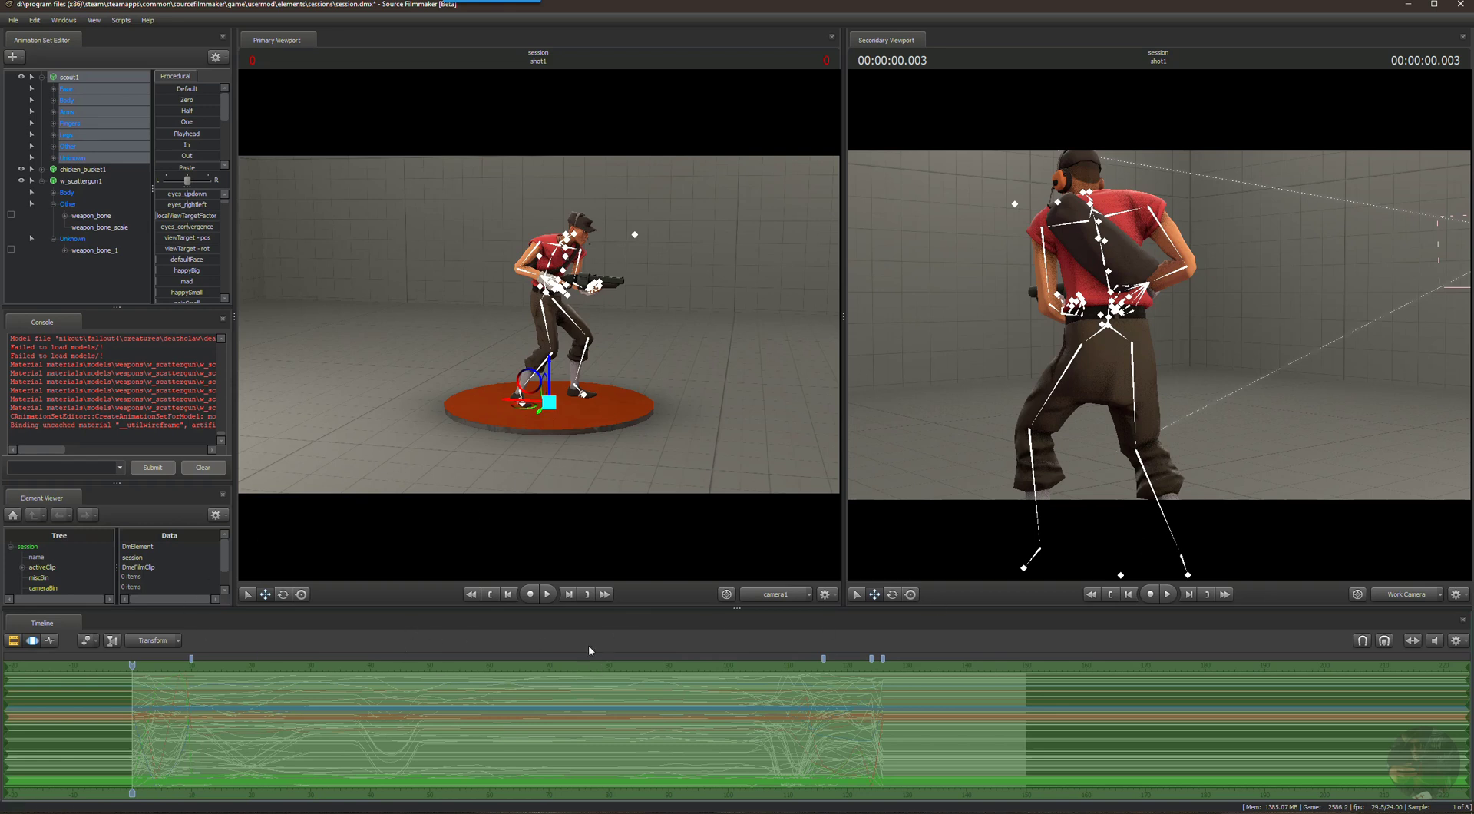
pyautogui.click(547, 595)
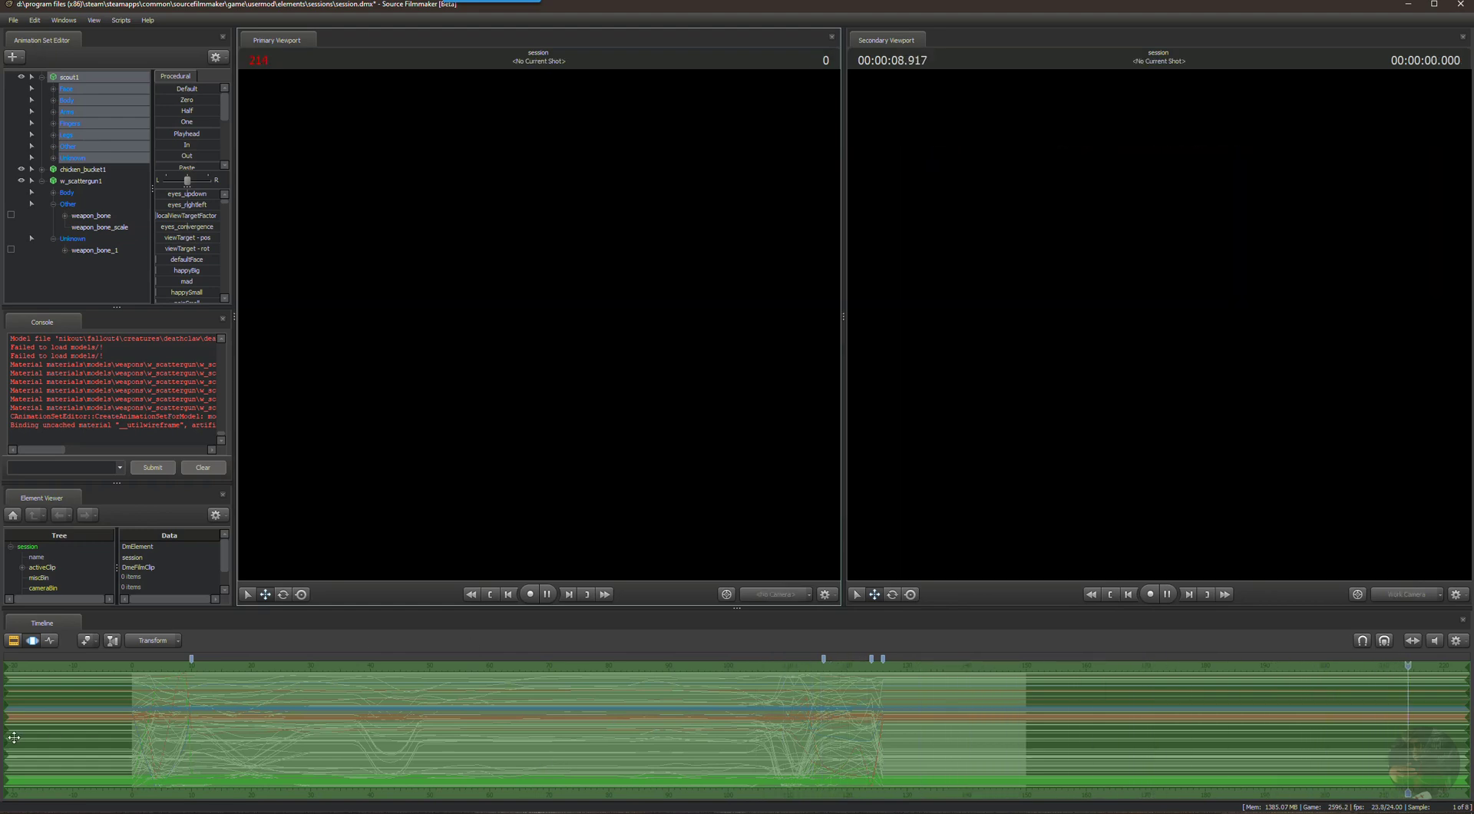
# Return to the Clip Editor and play shot1 from its first frame, stopping after the review.
pyautogui.click(32, 640)
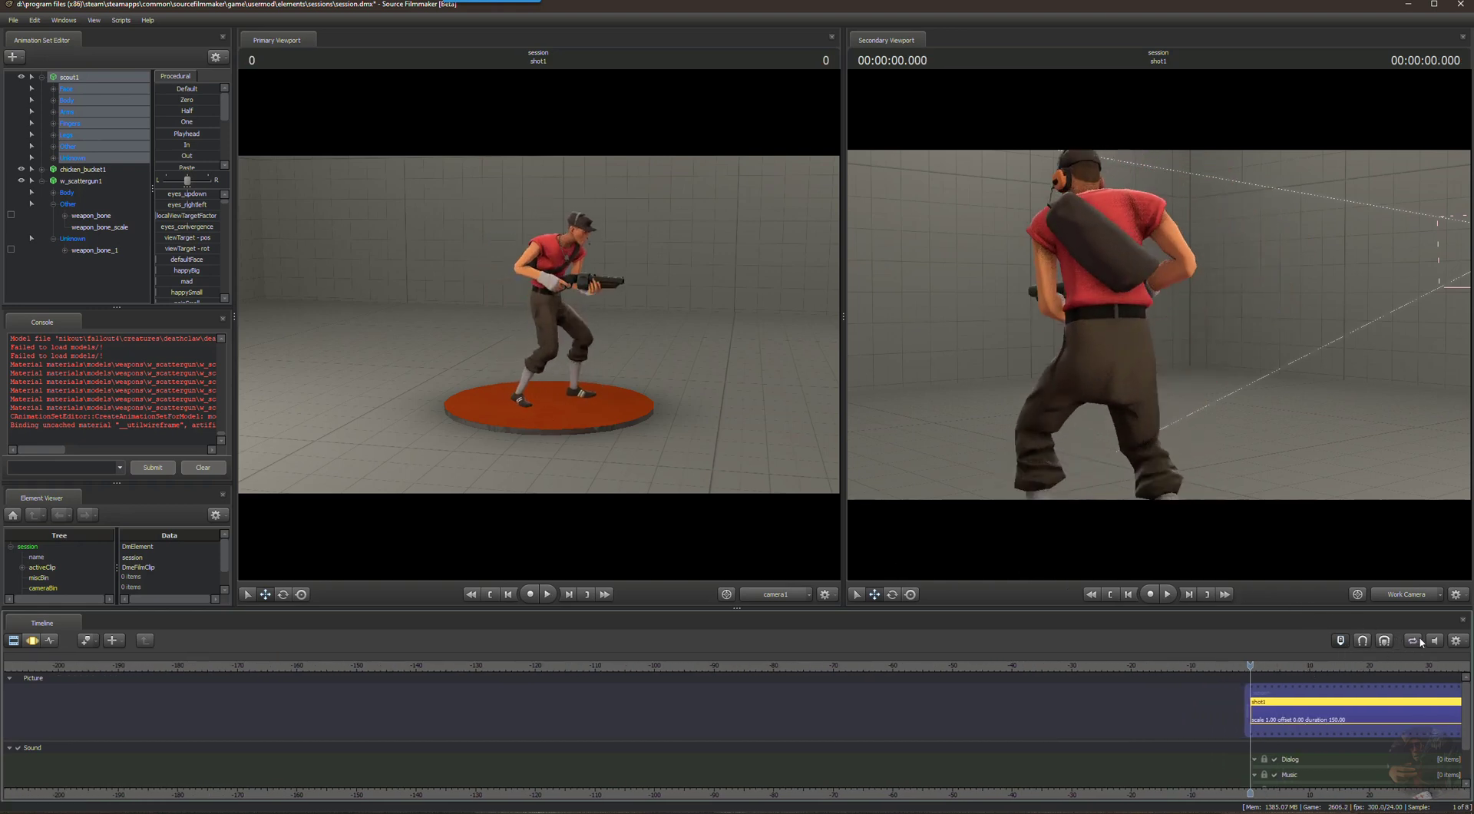
pyautogui.click(1173, 593)
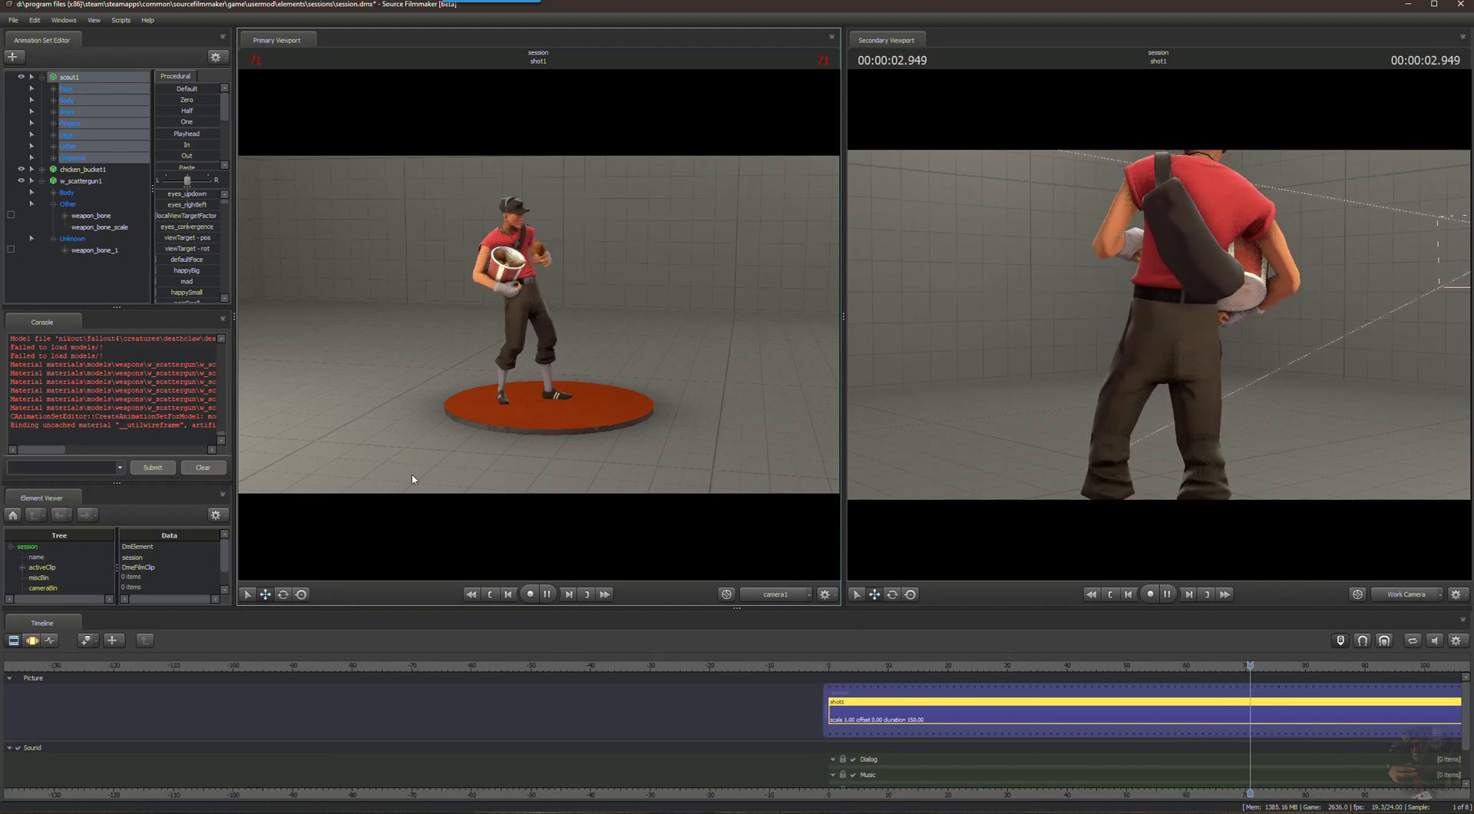
pyautogui.click(547, 594)
# Scrub shot1 to its end and back, and place the playhead exactly on frame 0.
pyautogui.moveTo(1249, 667); pyautogui.dragTo(607, 644)
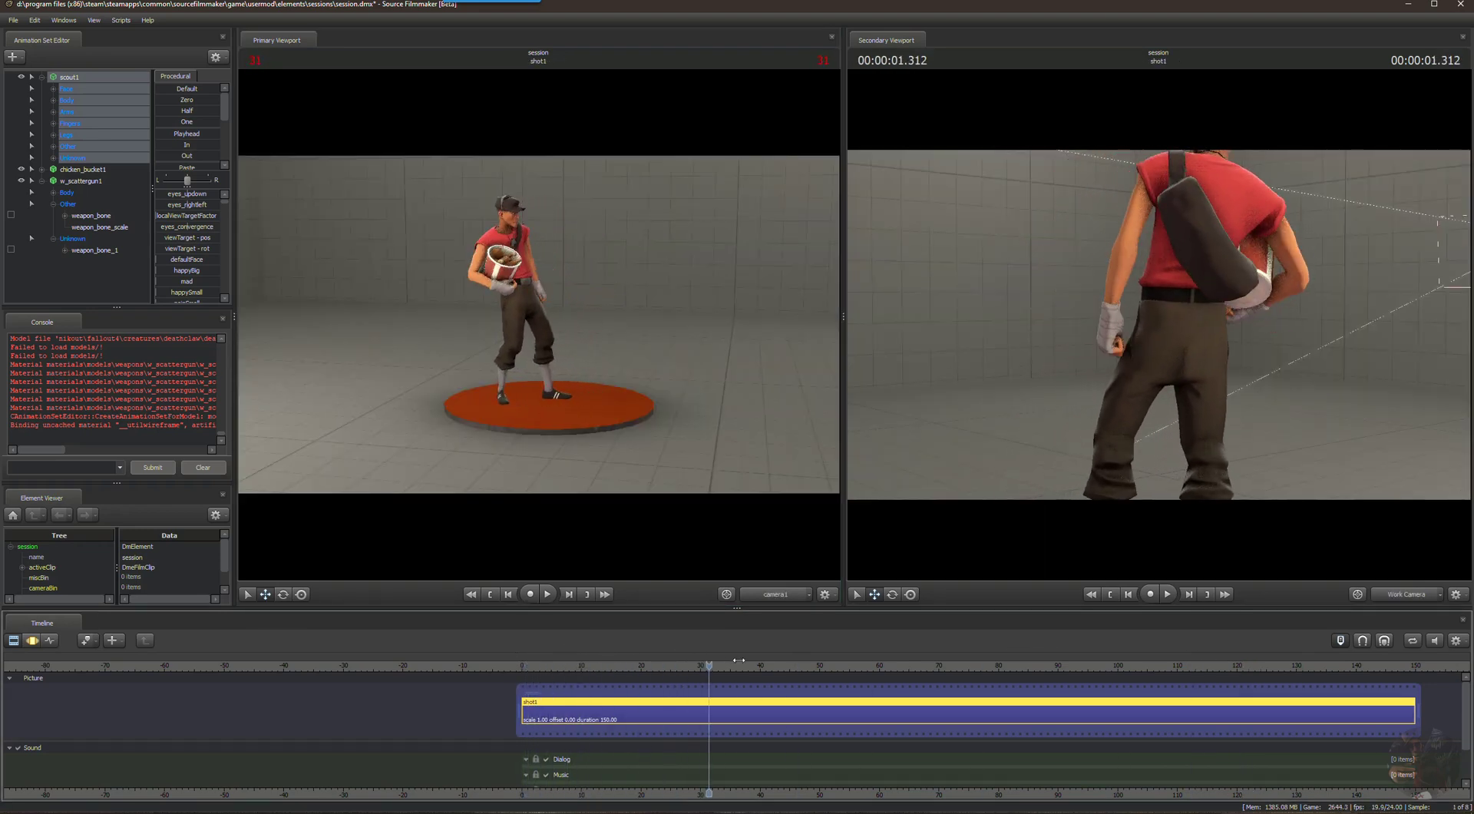
pyautogui.moveTo(1164, 662); pyautogui.dragTo(1318, 673)
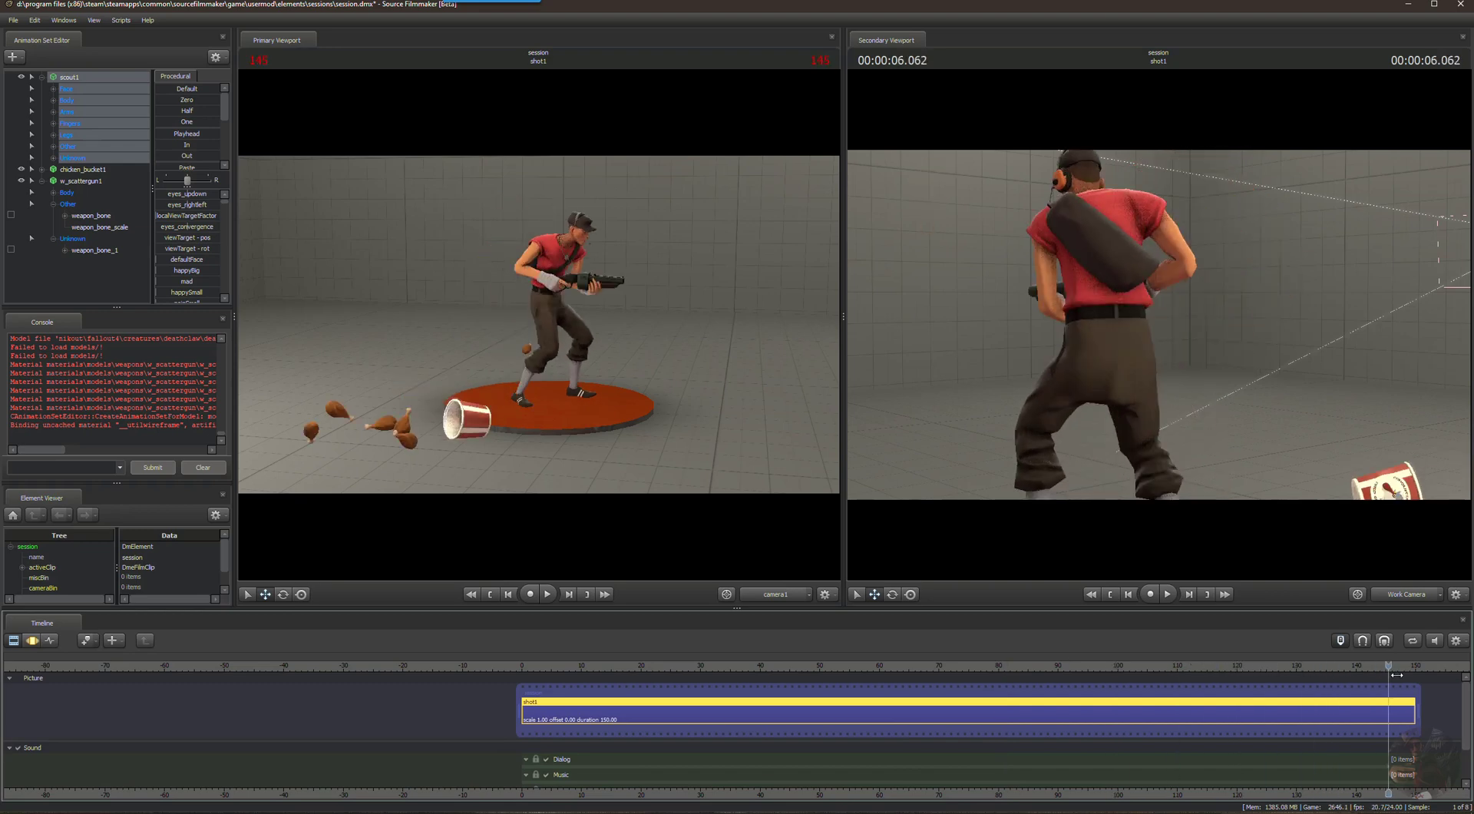
pyautogui.moveTo(1415, 675); pyautogui.dragTo(1066, 669)
pyautogui.moveTo(580, 670); pyautogui.dragTo(521, 665)
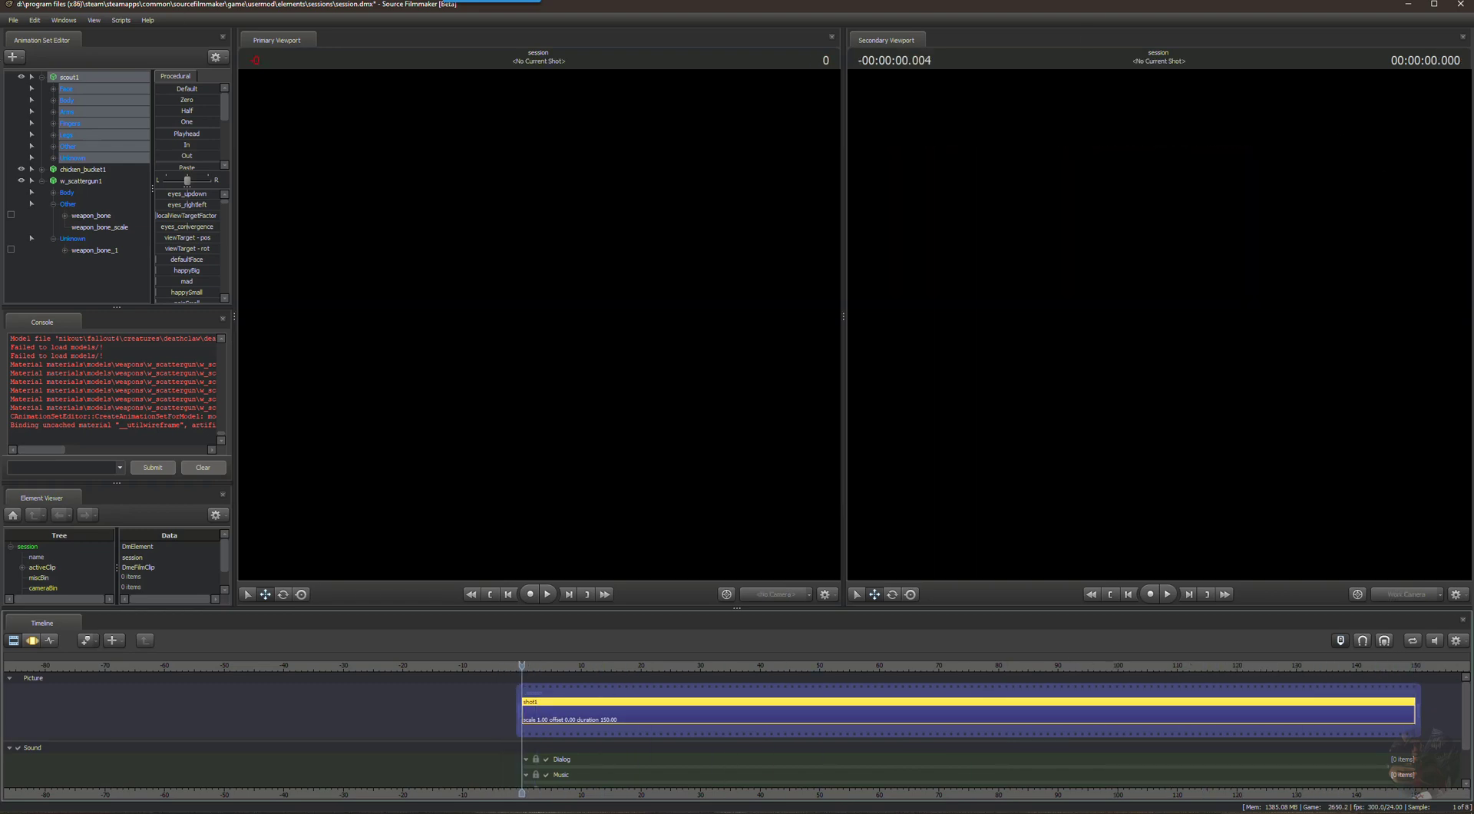
pyautogui.click(490, 594)
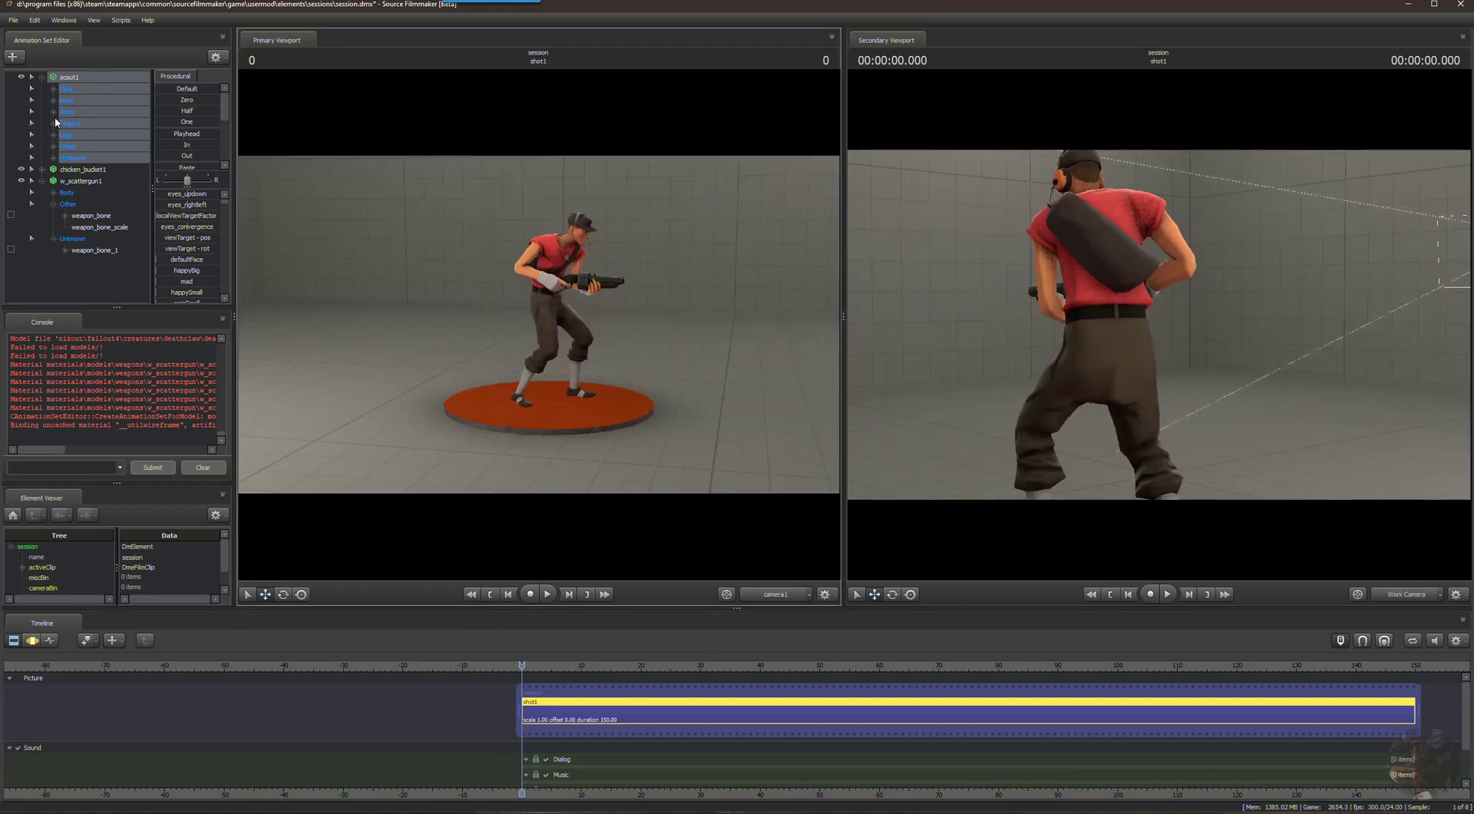
# Export scout1's animation untrimmed to the Desktop as scout_chicken in DMX format.
pyautogui.rightClick(69, 80)
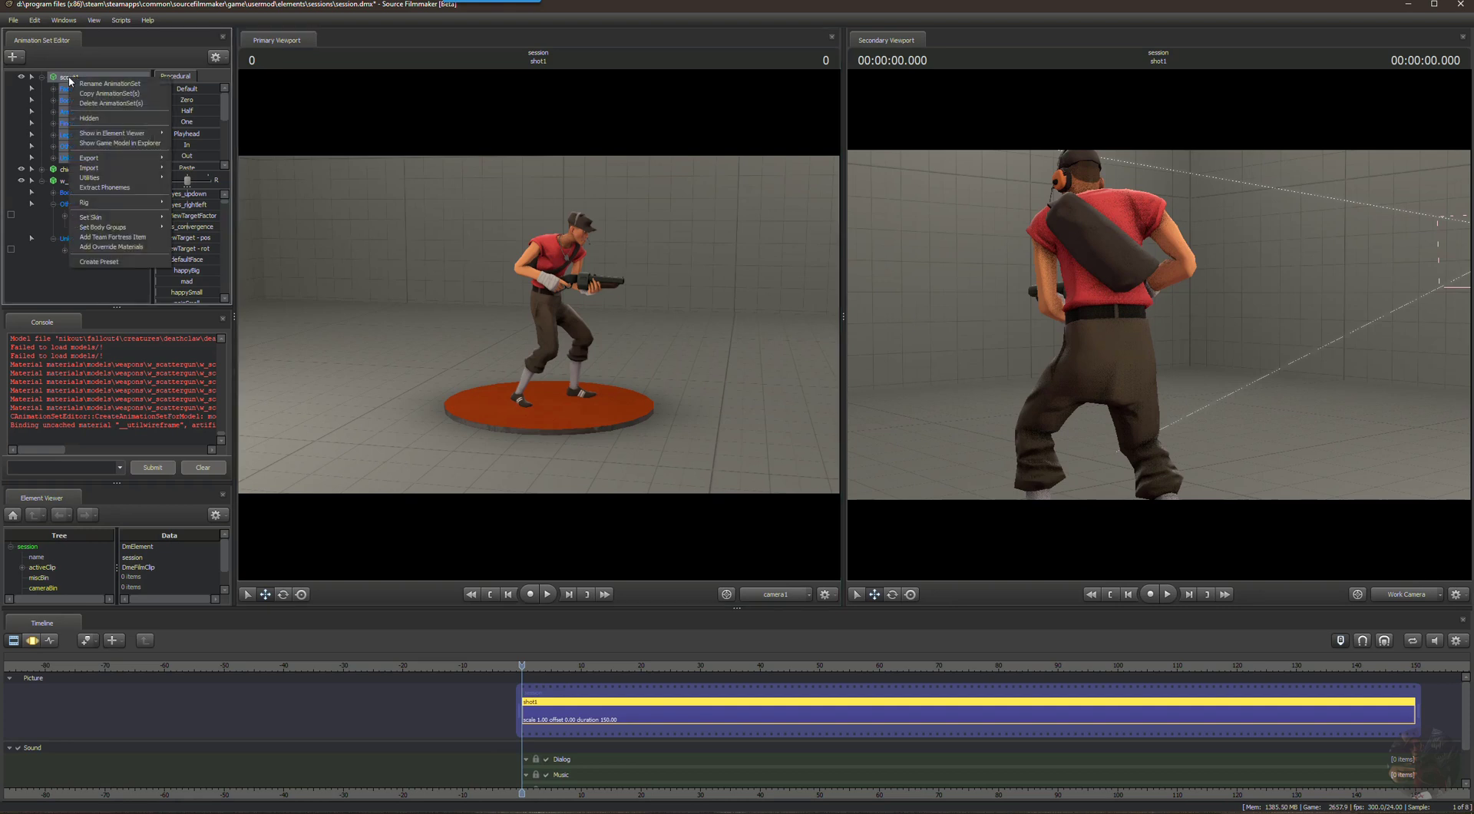
pyautogui.moveTo(127, 179)
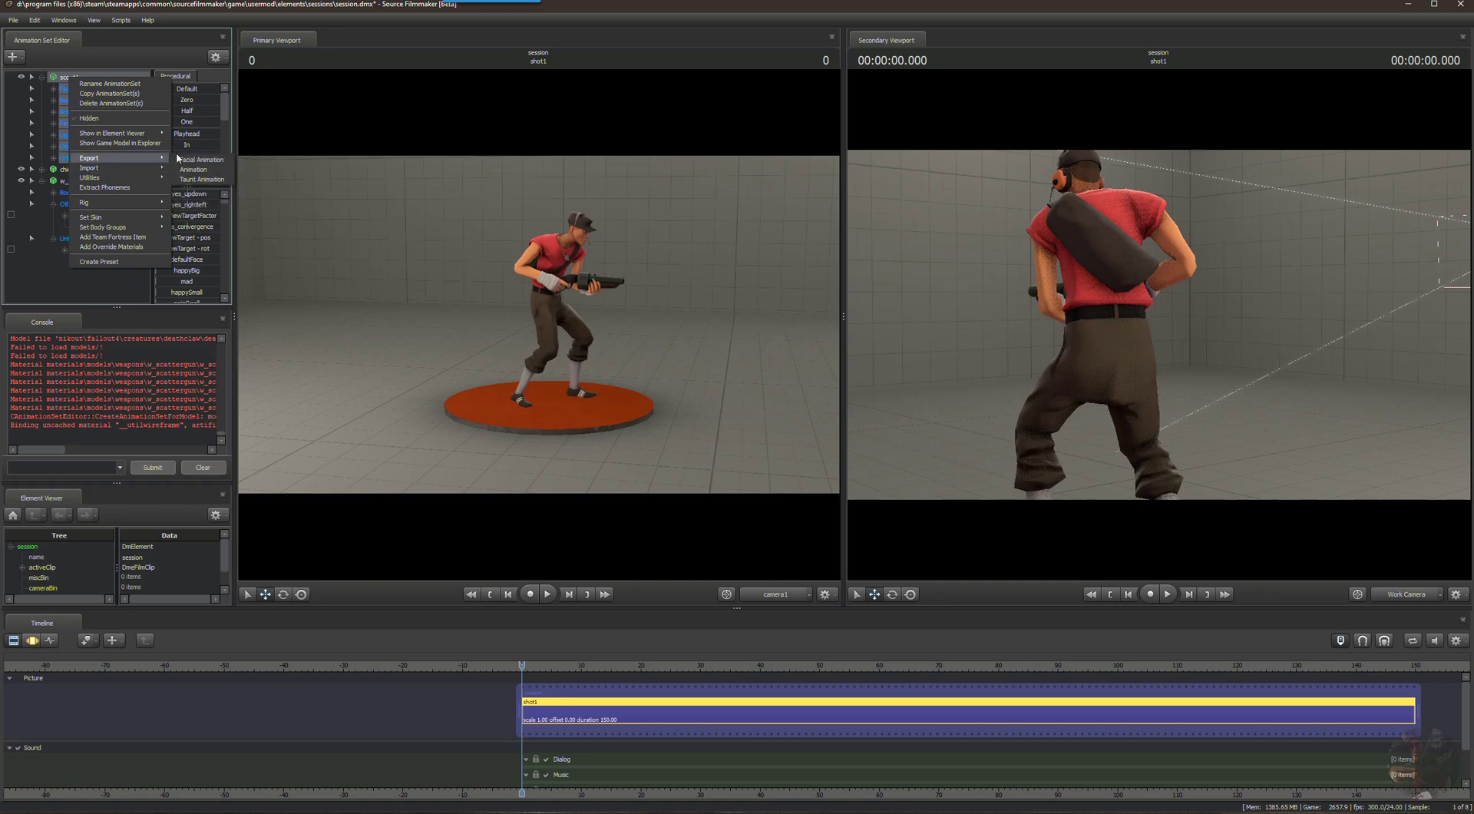
pyautogui.click(188, 169)
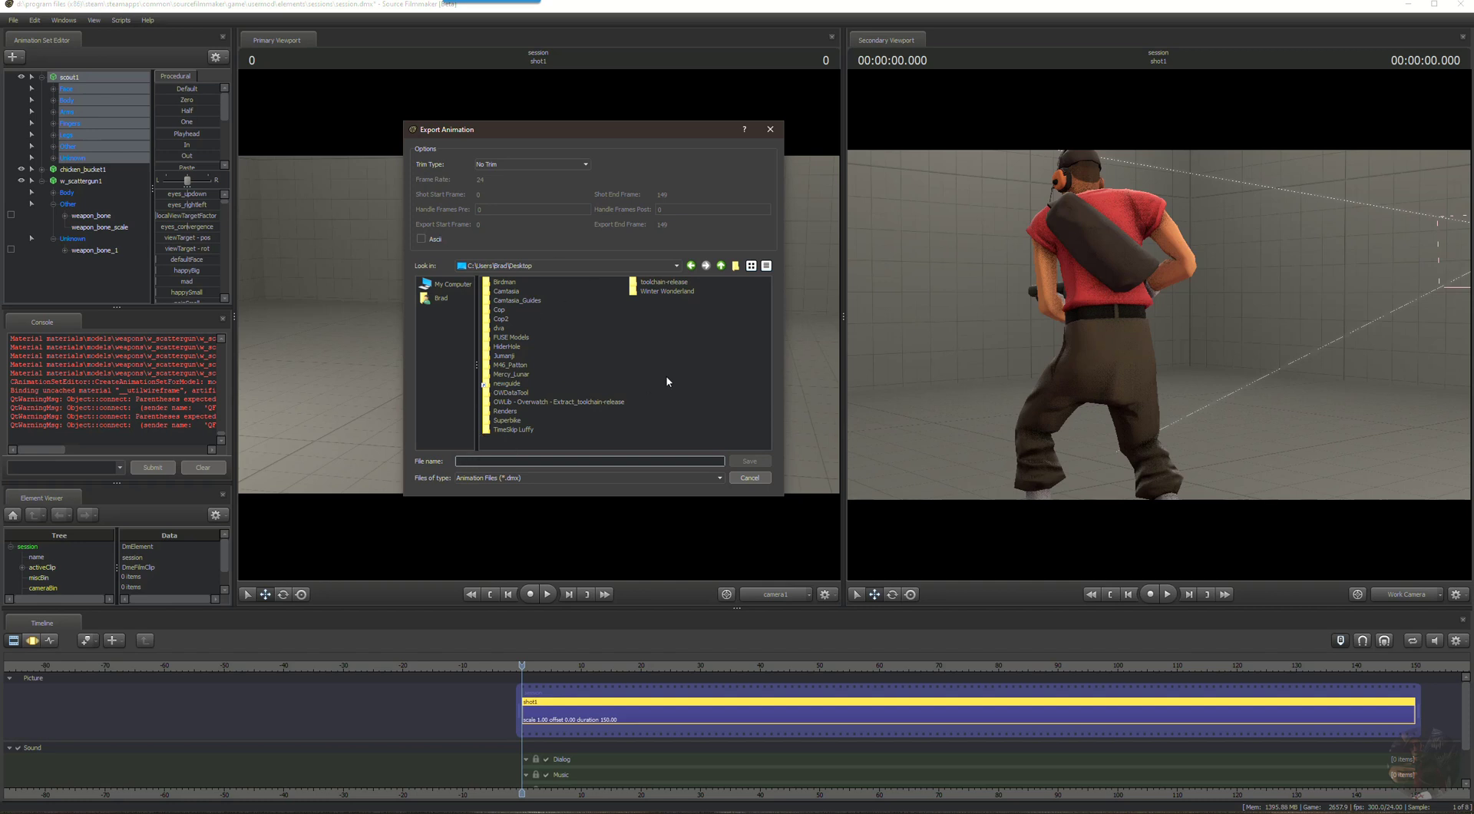
pyautogui.write('scout_chicken')
pyautogui.click(749, 462)
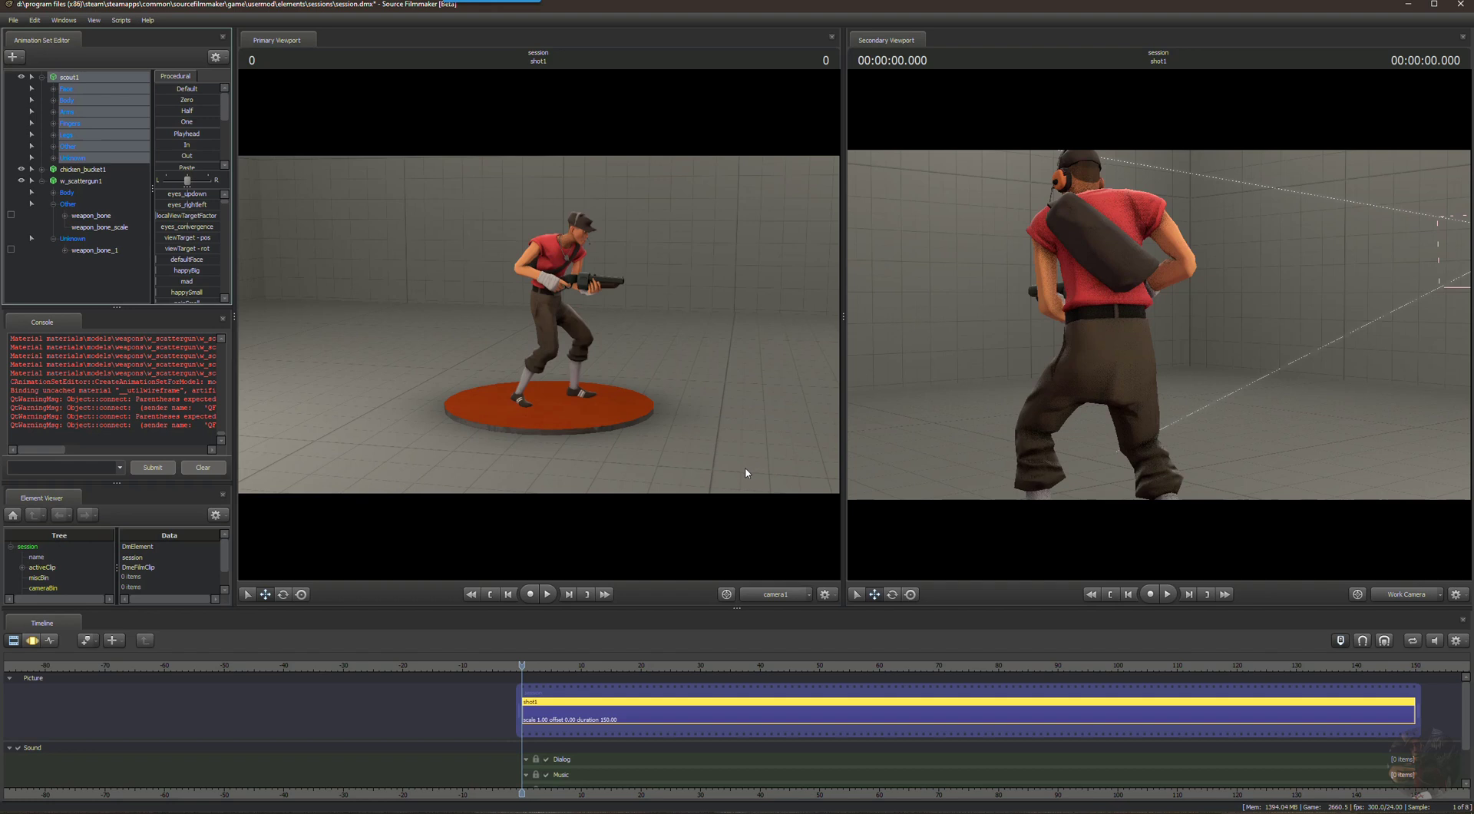
# Export chicken_bucket1's animation untrimmed to the Desktop as chicken_chicken in DMX format.
pyautogui.rightClick(74, 172)
pyautogui.moveTo(96, 252)
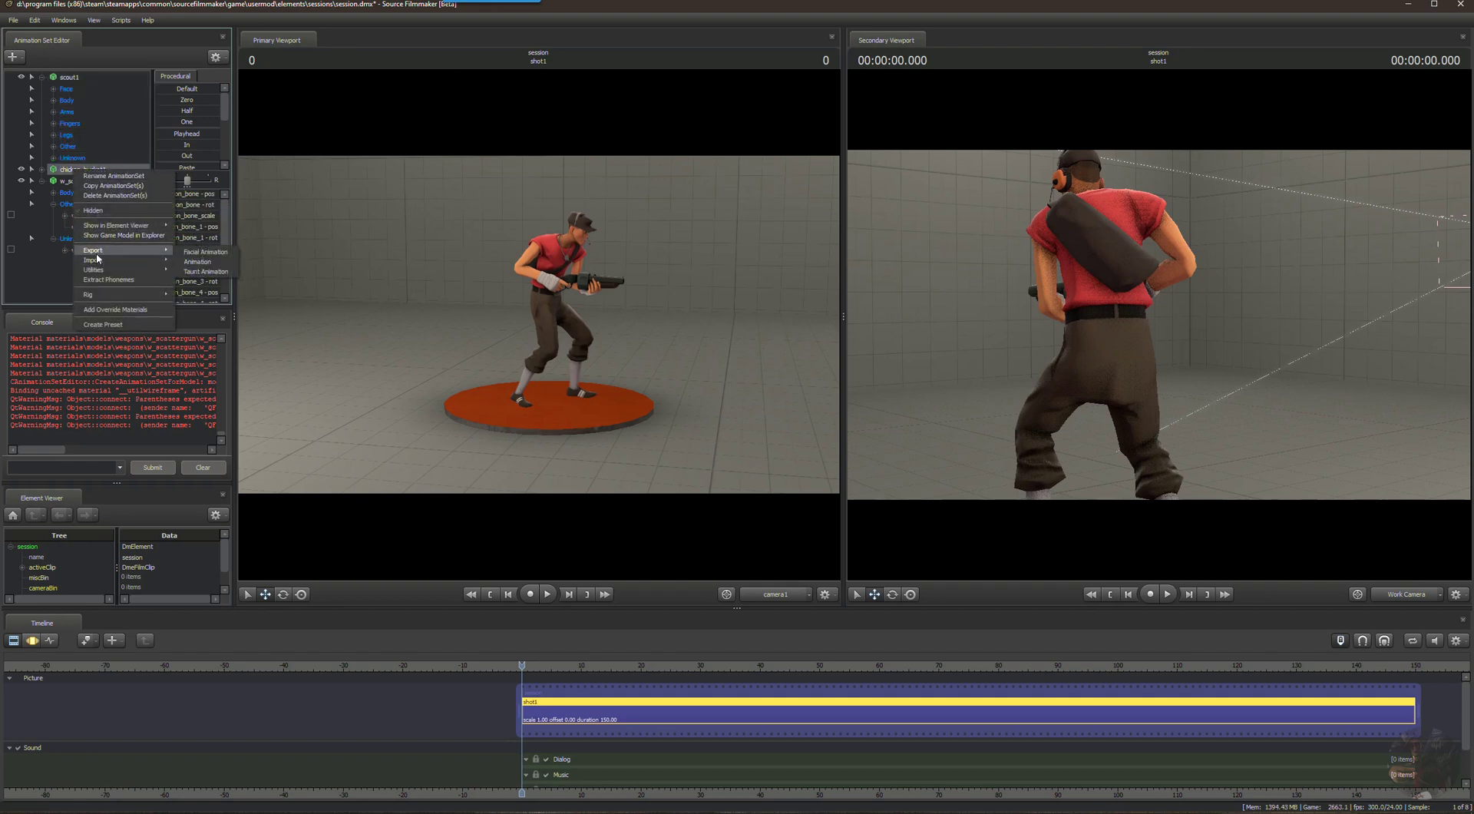
pyautogui.click(197, 262)
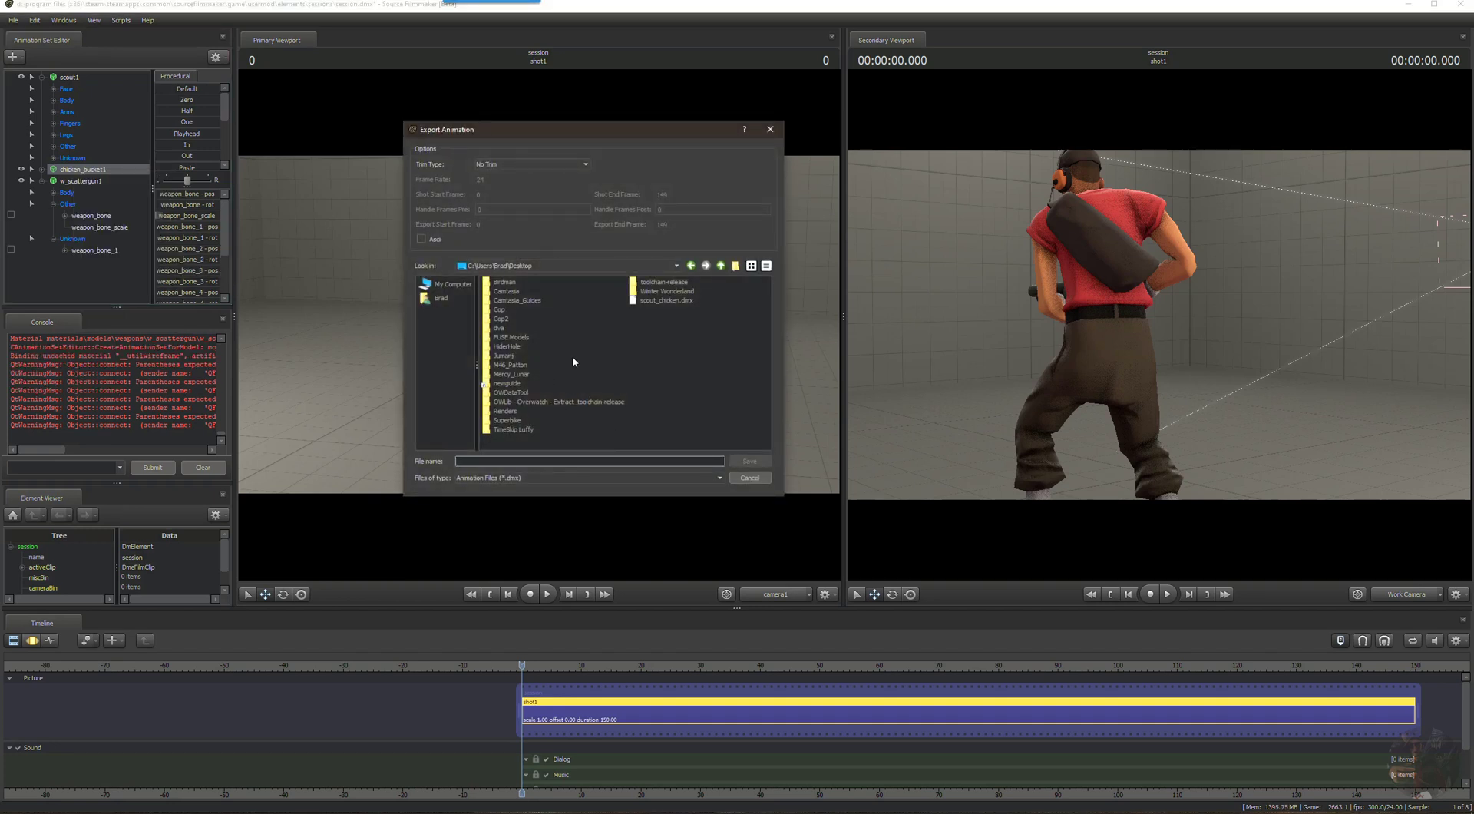
pyautogui.write('ch')
pyautogui.press('BackSpace')
pyautogui.press('BackSpace')
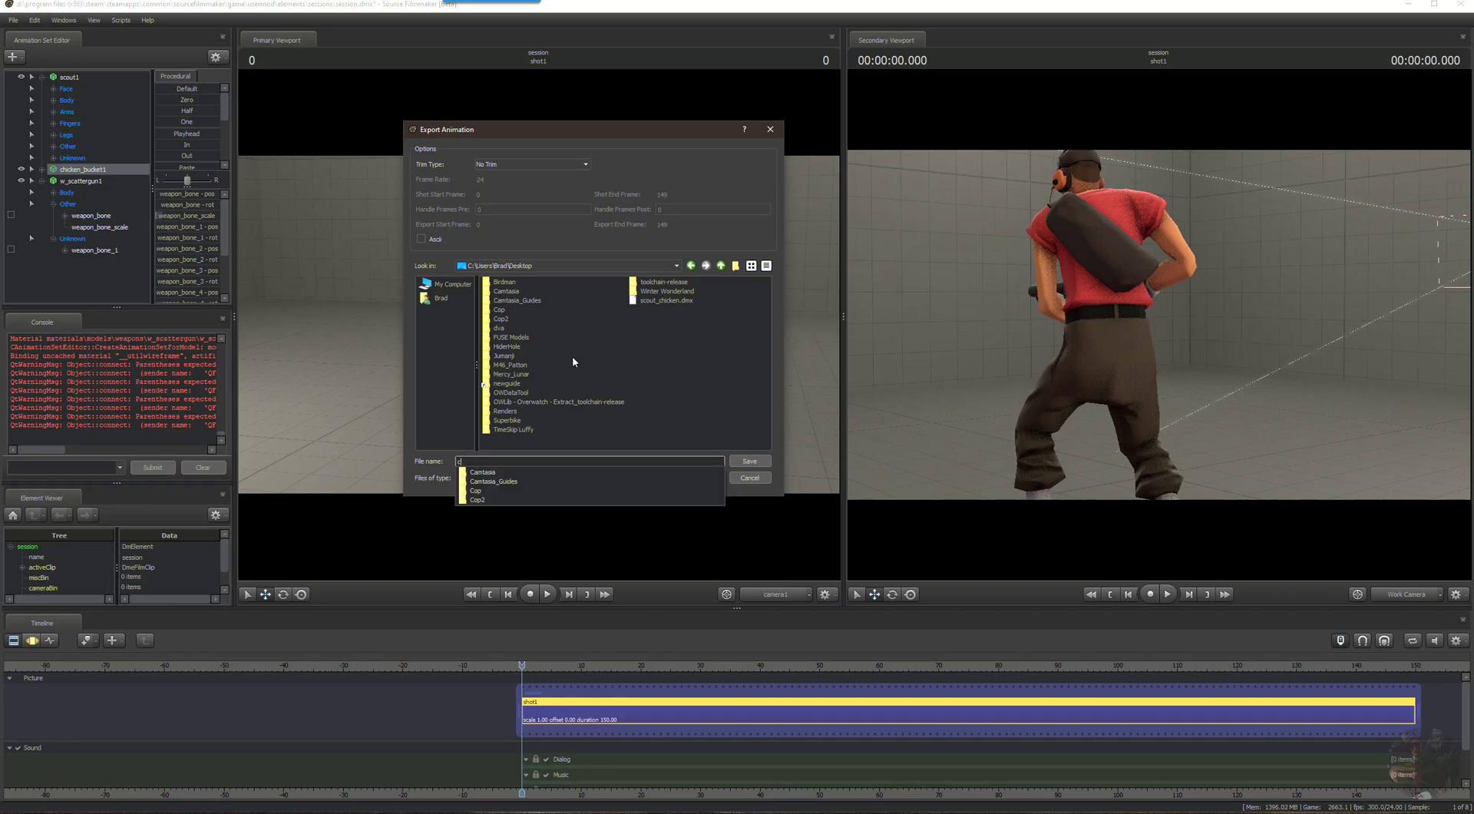
pyautogui.write('hicken_chicken')
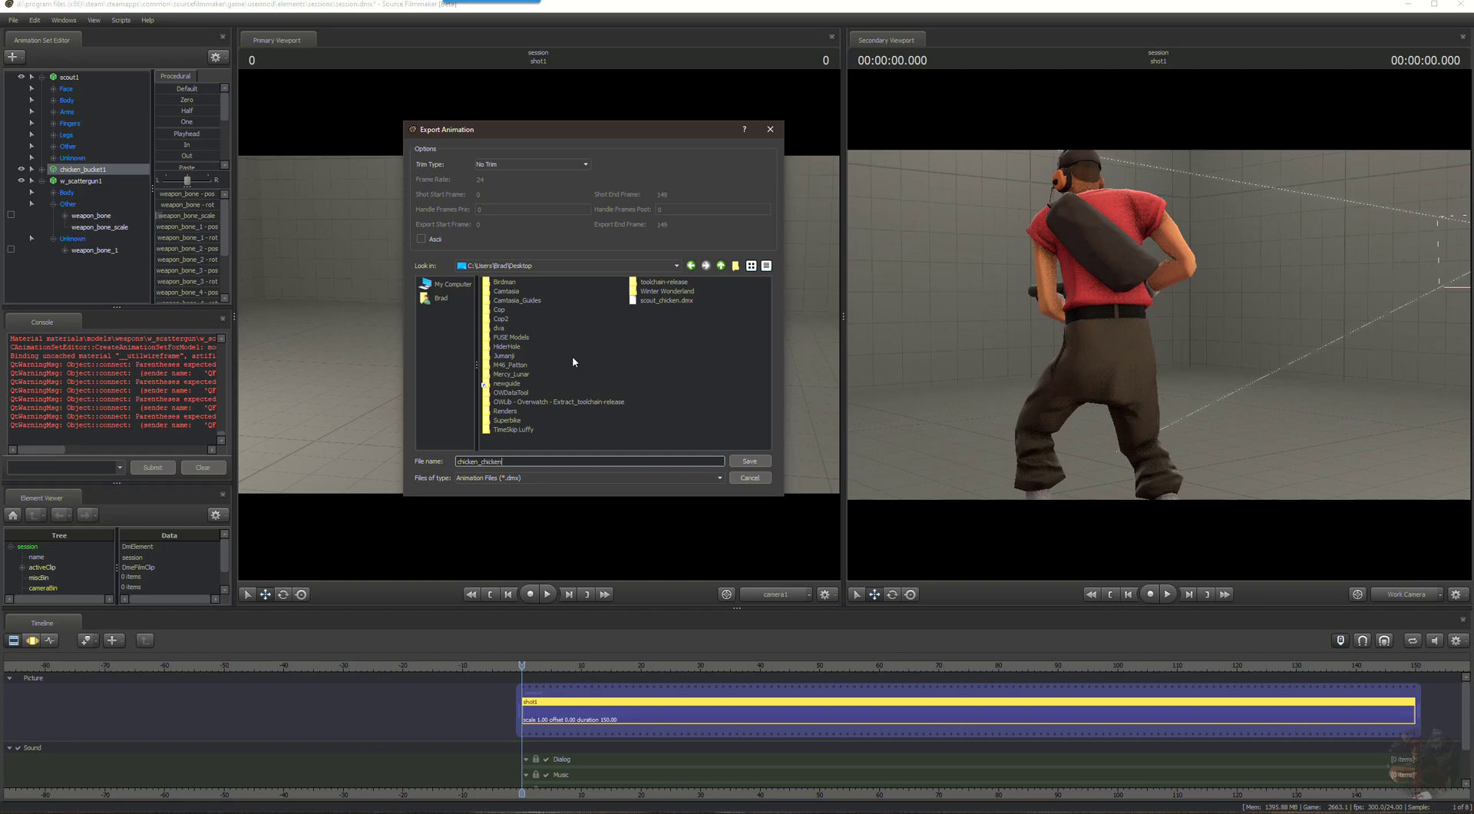
pyautogui.press('Return')
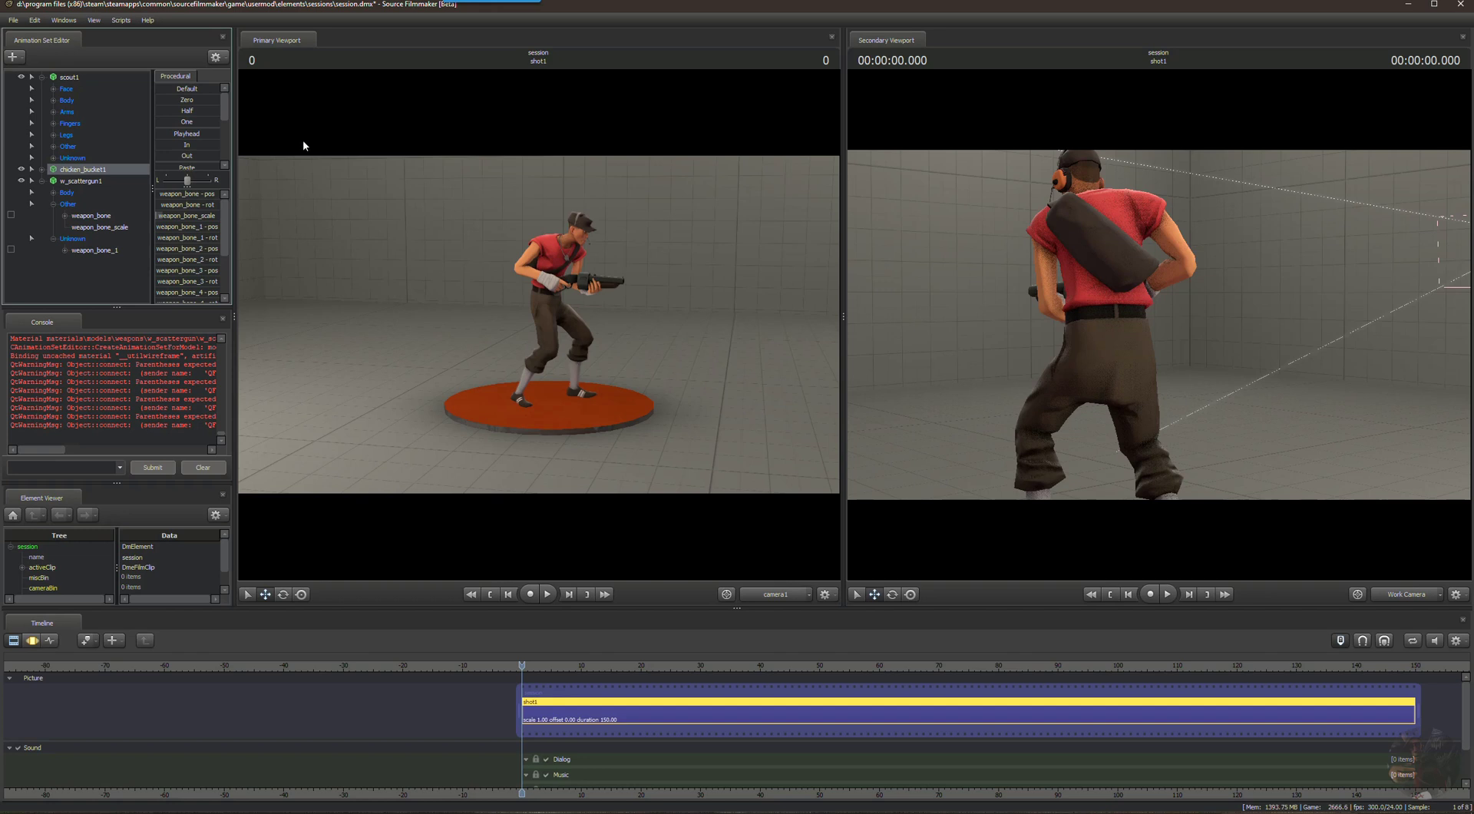
# Export w_scattergun1's animation untrimmed to the Desktop as scattergun_chicken in DMX format.
pyautogui.rightClick(90, 184)
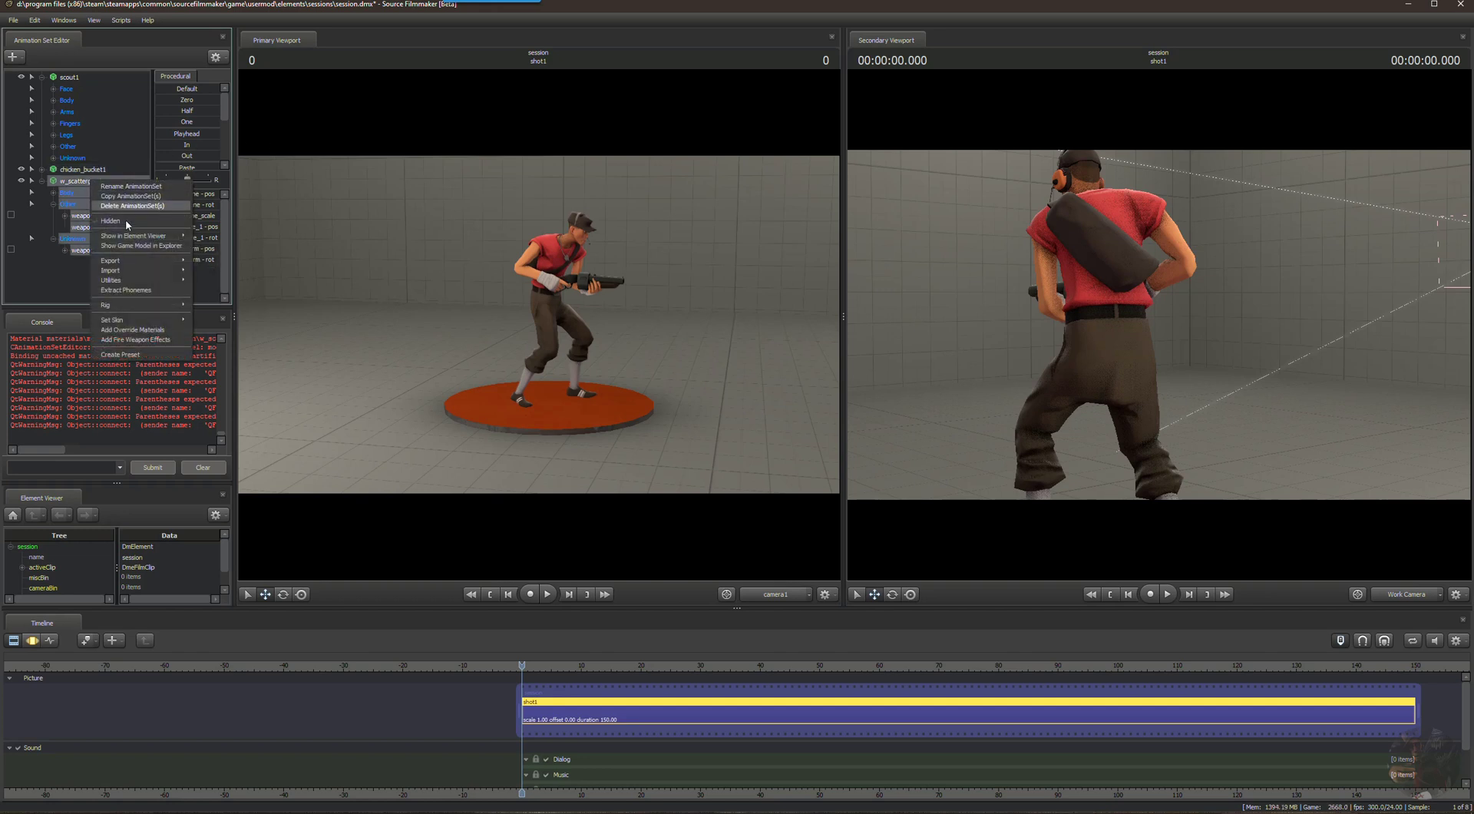
pyautogui.moveTo(115, 264)
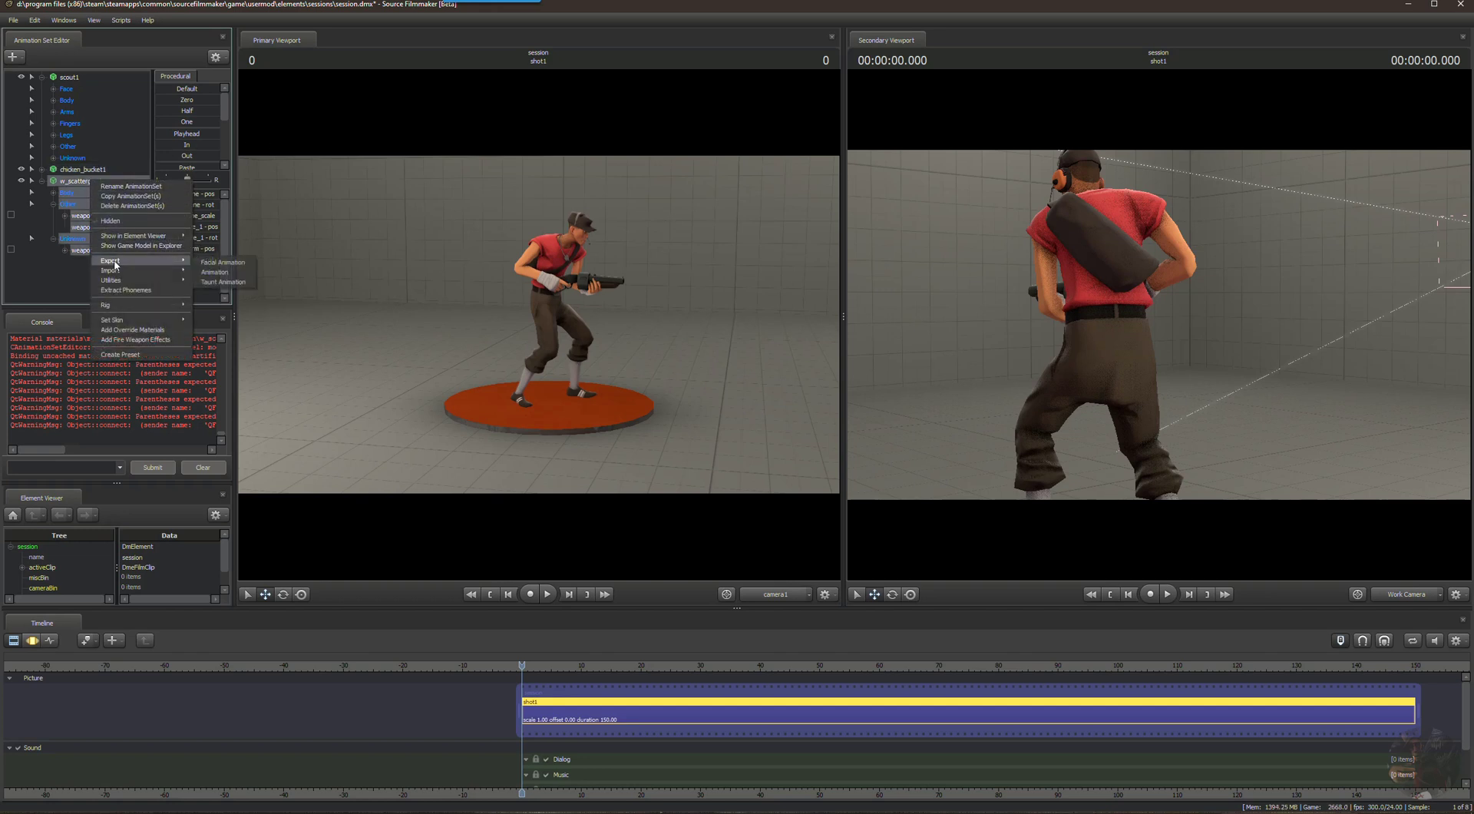
pyautogui.click(215, 272)
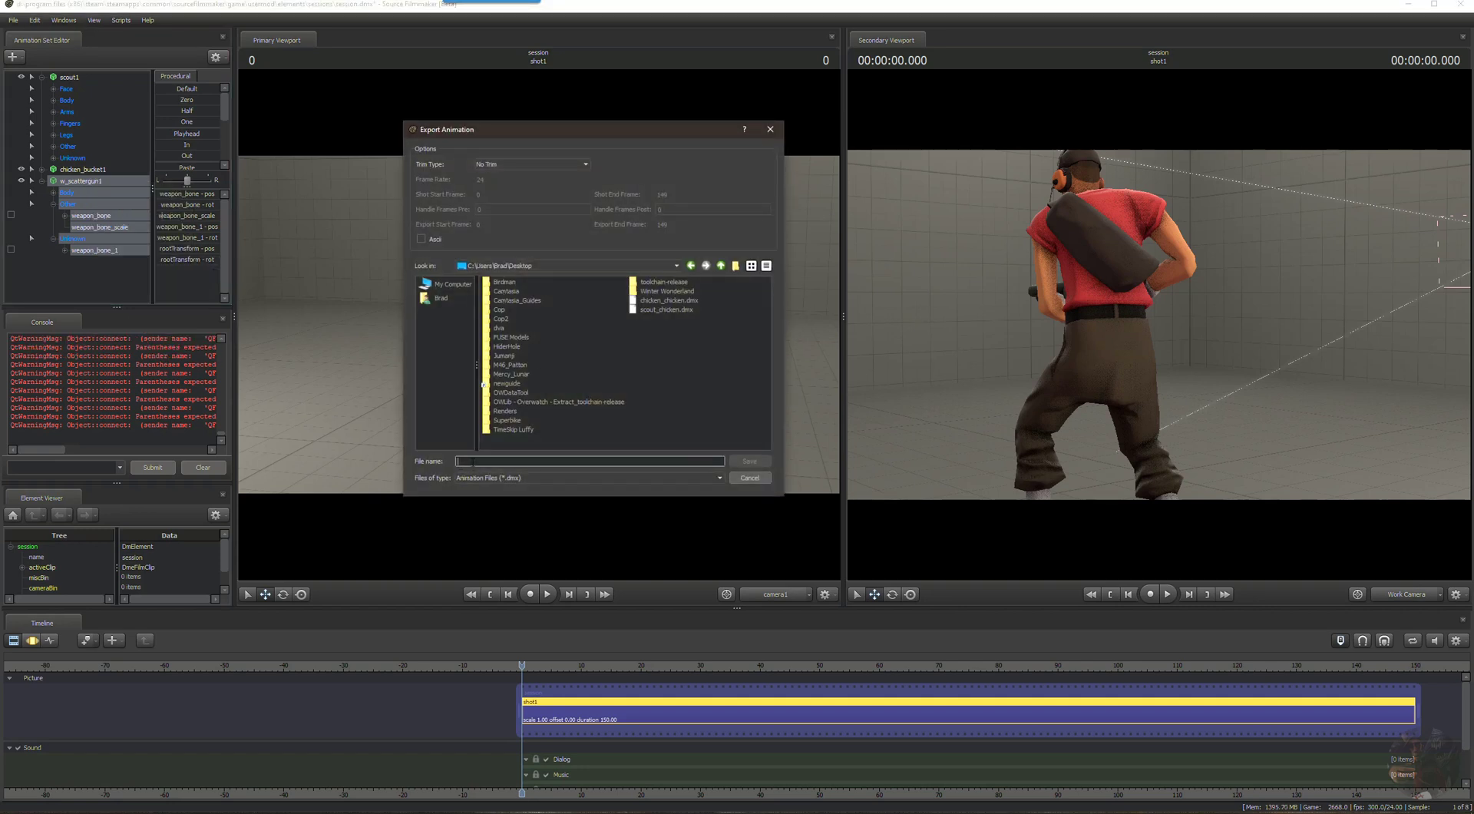
pyautogui.write('sc')
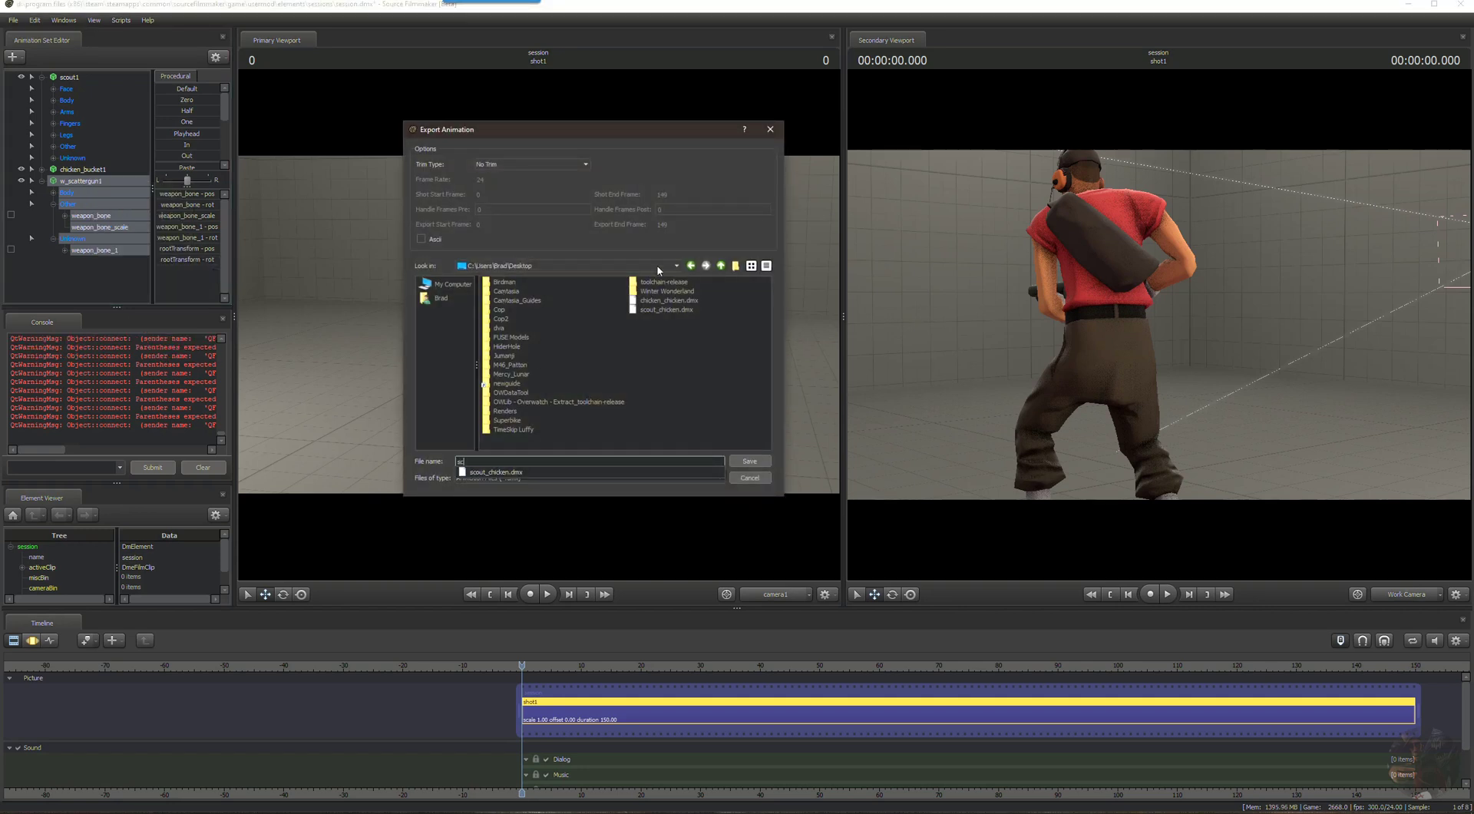
pyautogui.write('attergun_chicken')
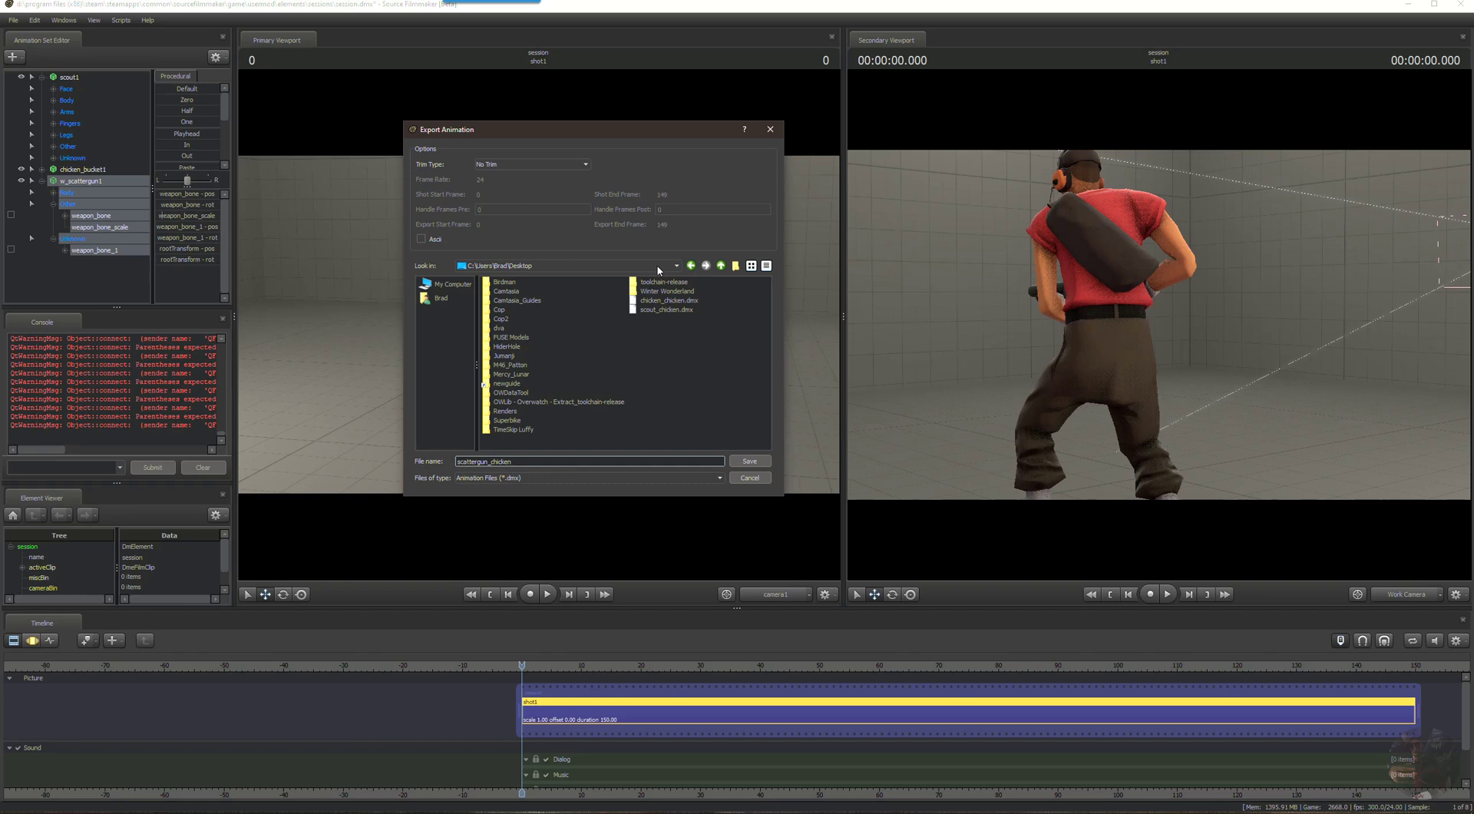
pyautogui.press('Return')
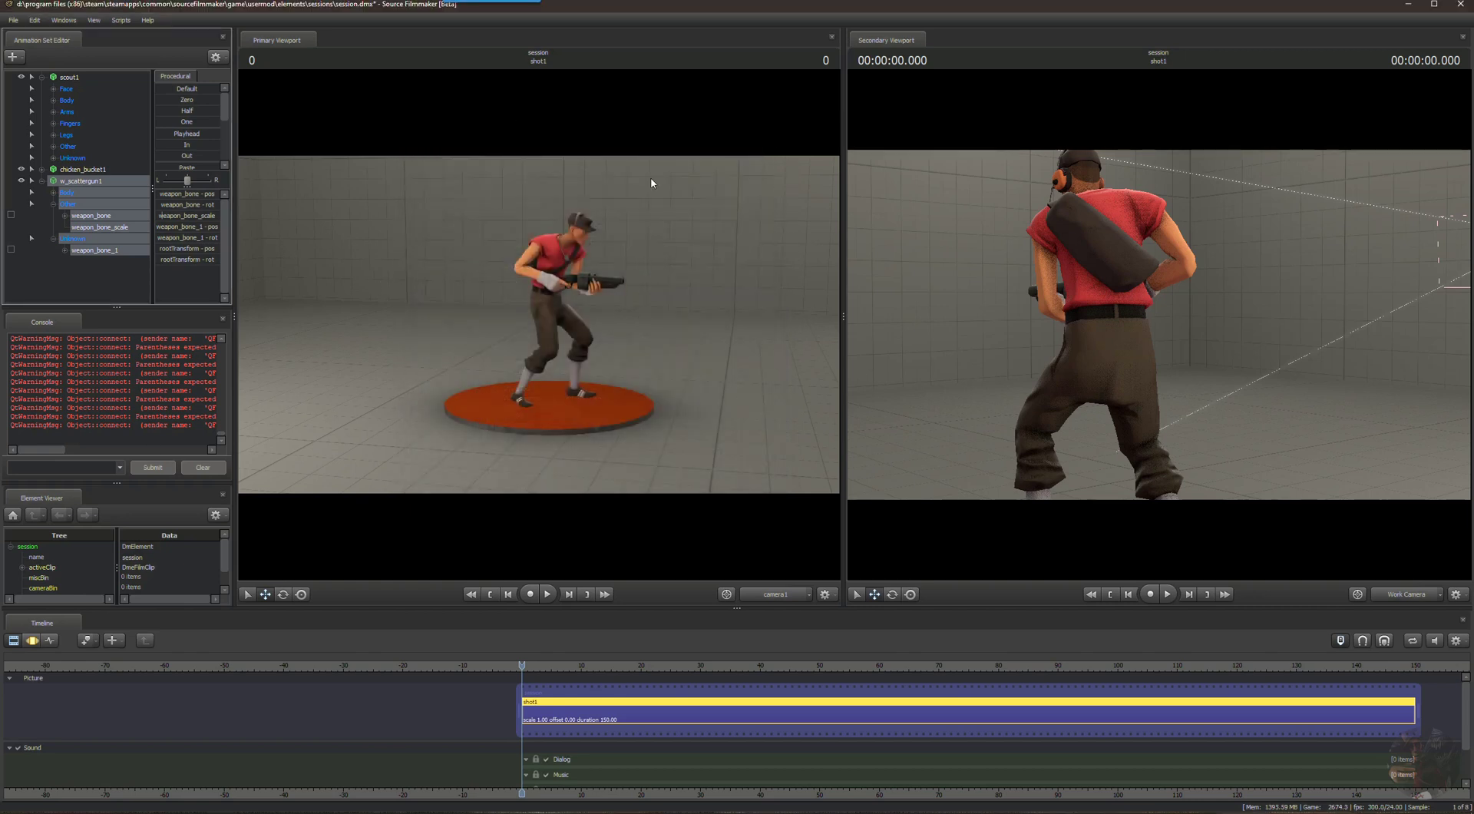
# Delete the scout1, chicken_bucket1 and w_scattergun1 animation sets together, and move the playhead to frame 31.
pyautogui.click(74, 81)
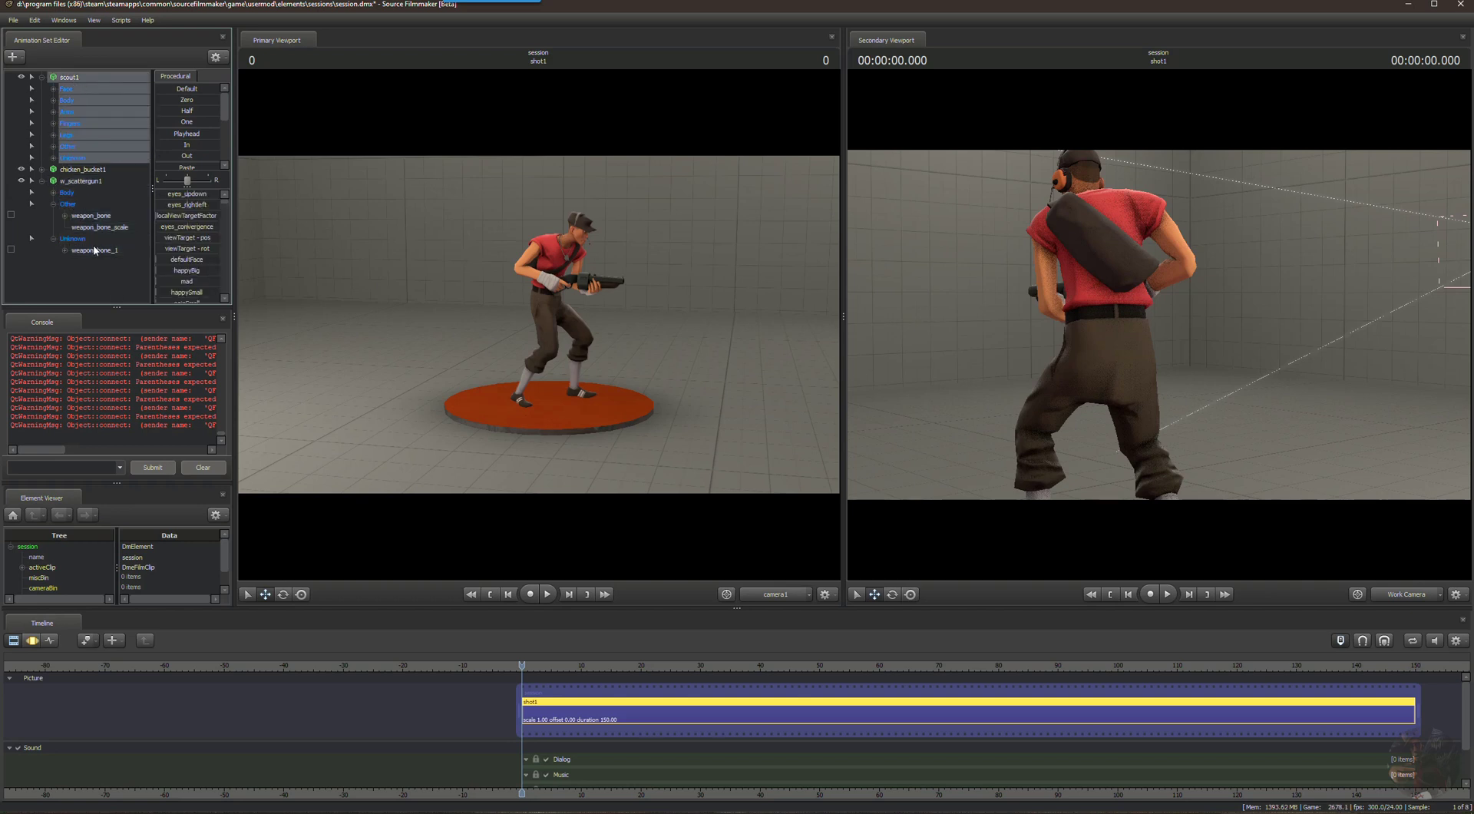
pyautogui.keyDown('ctrl'); pyautogui.click(75, 181); pyautogui.keyUp('ctrl')
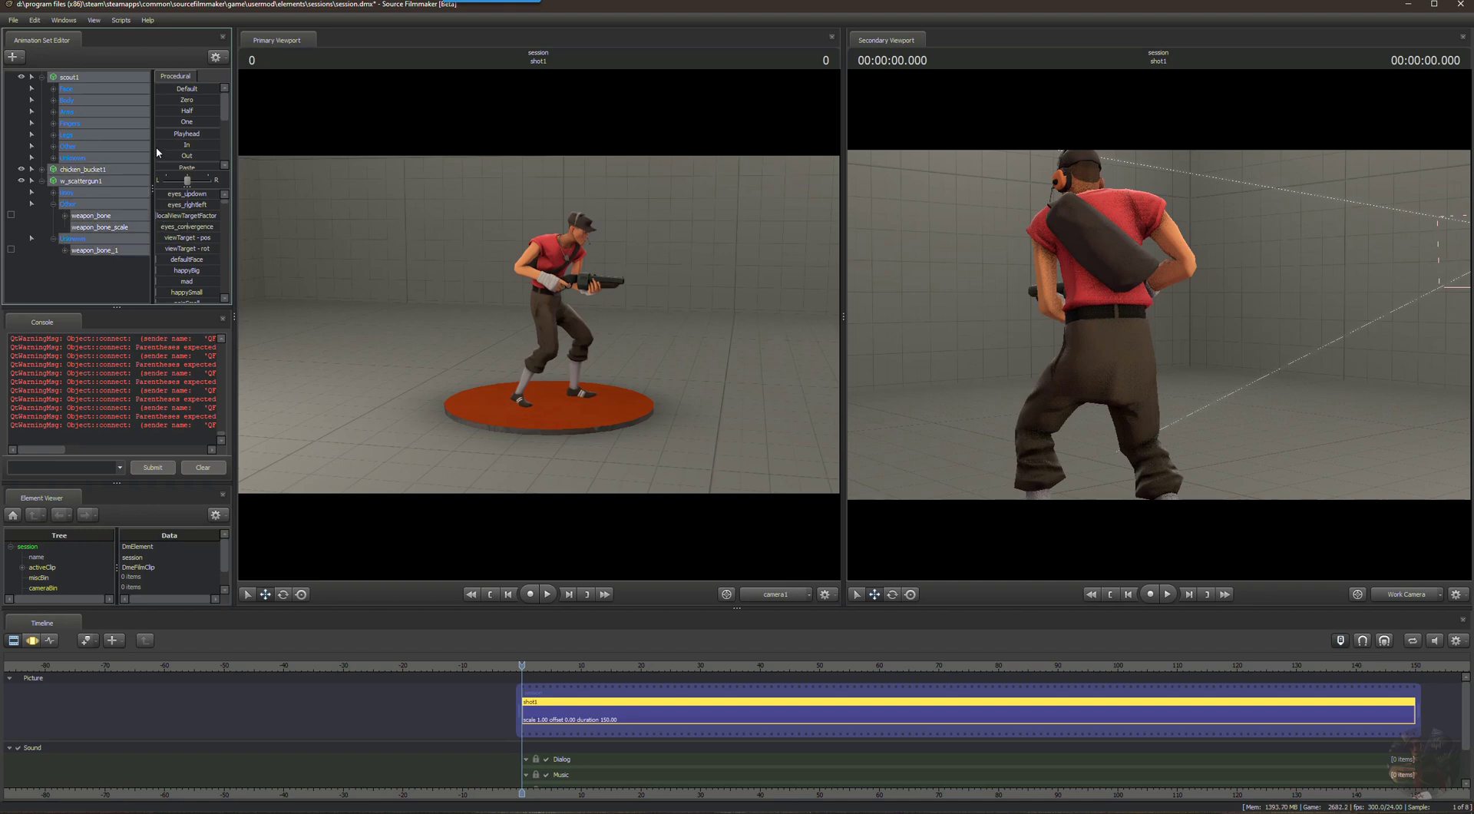
pyautogui.rightClick(76, 79)
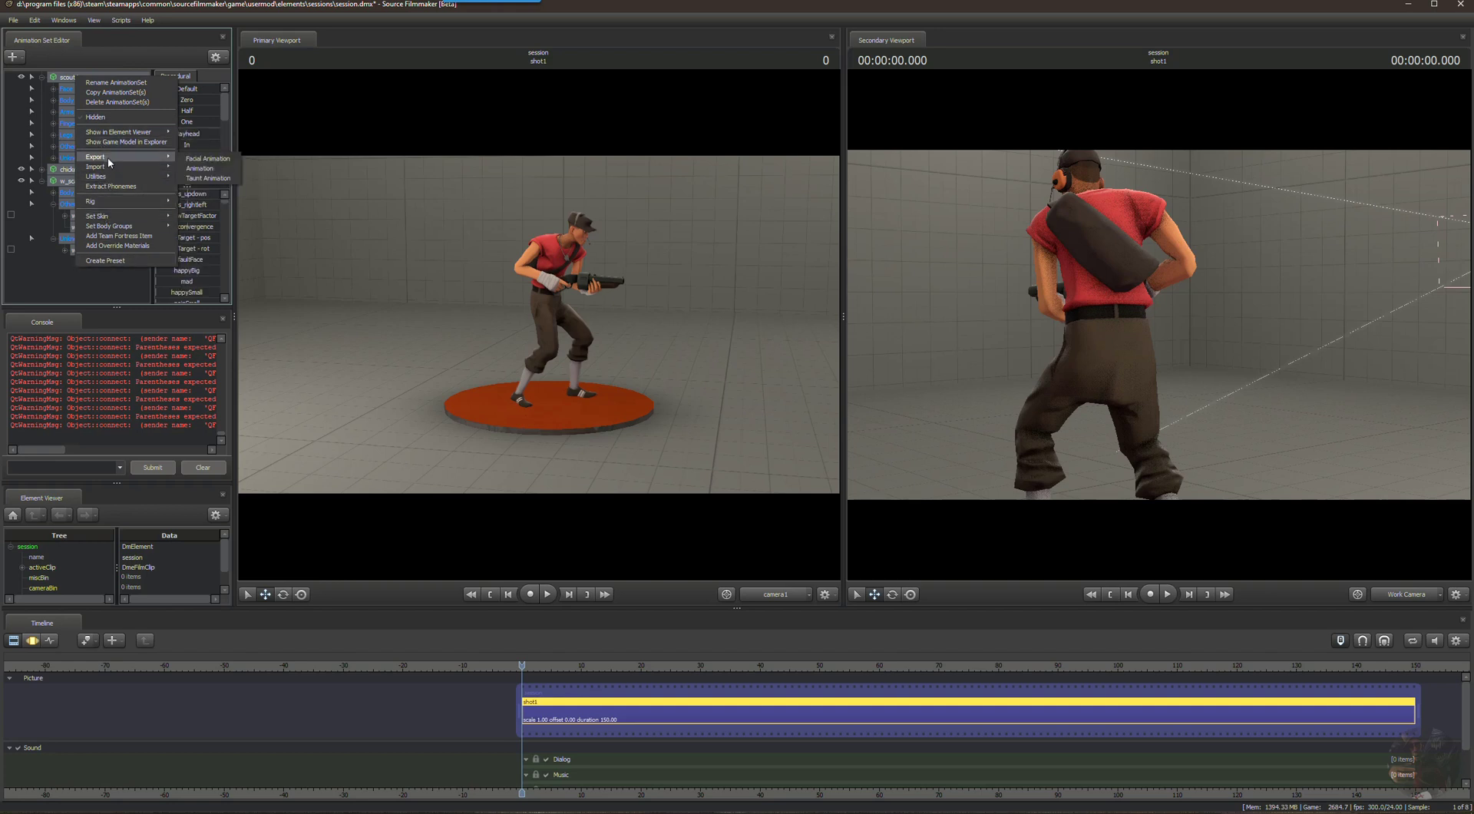
pyautogui.click(107, 104)
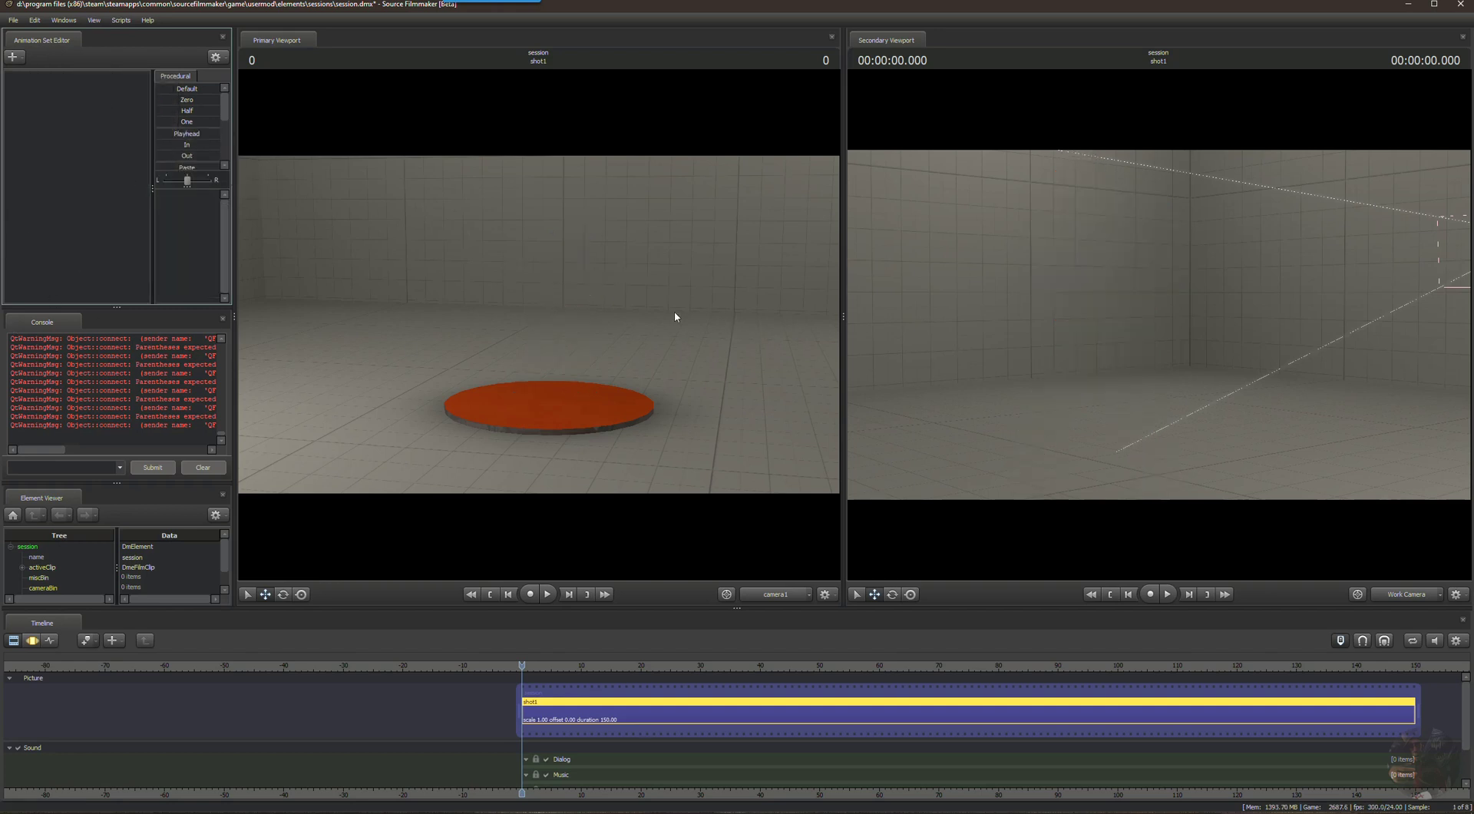
pyautogui.moveTo(526, 670); pyautogui.dragTo(705, 612)
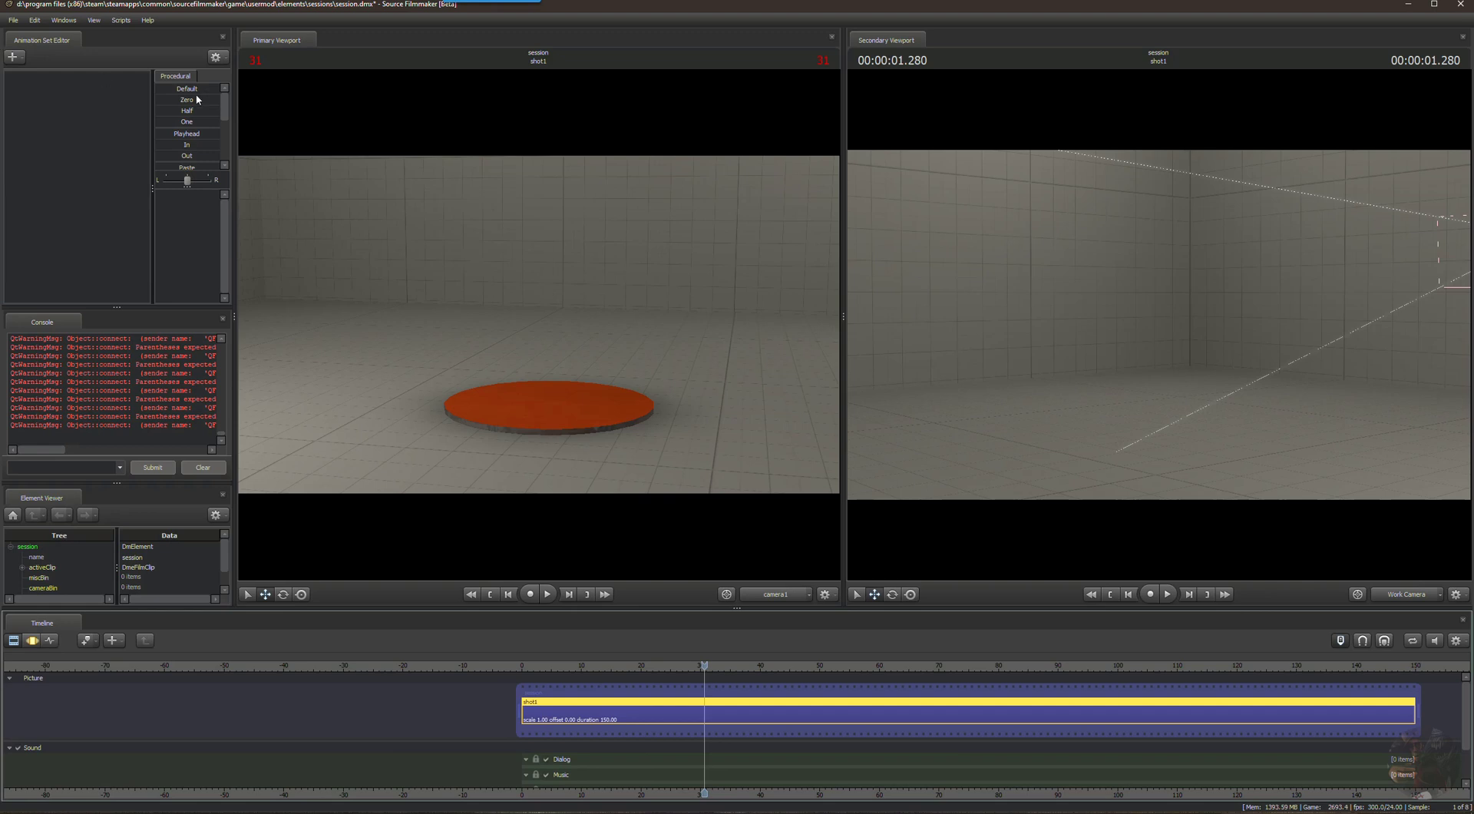
# Create an animation set for a new model, filtering by hwm\scout and loading player\hwm\scout.mdl from tf_movies.
pyautogui.rightClick(51, 82)
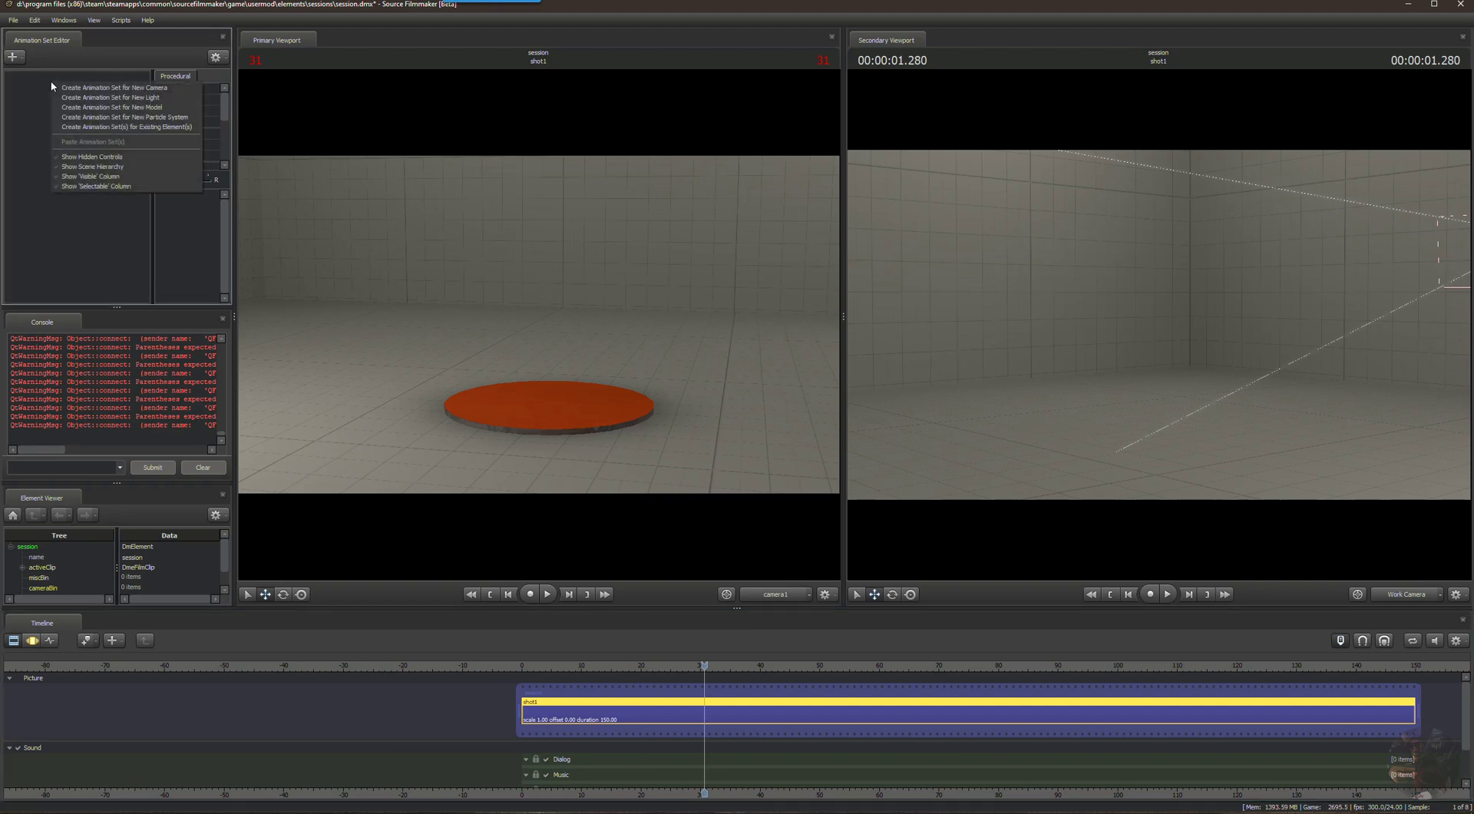
pyautogui.click(82, 108)
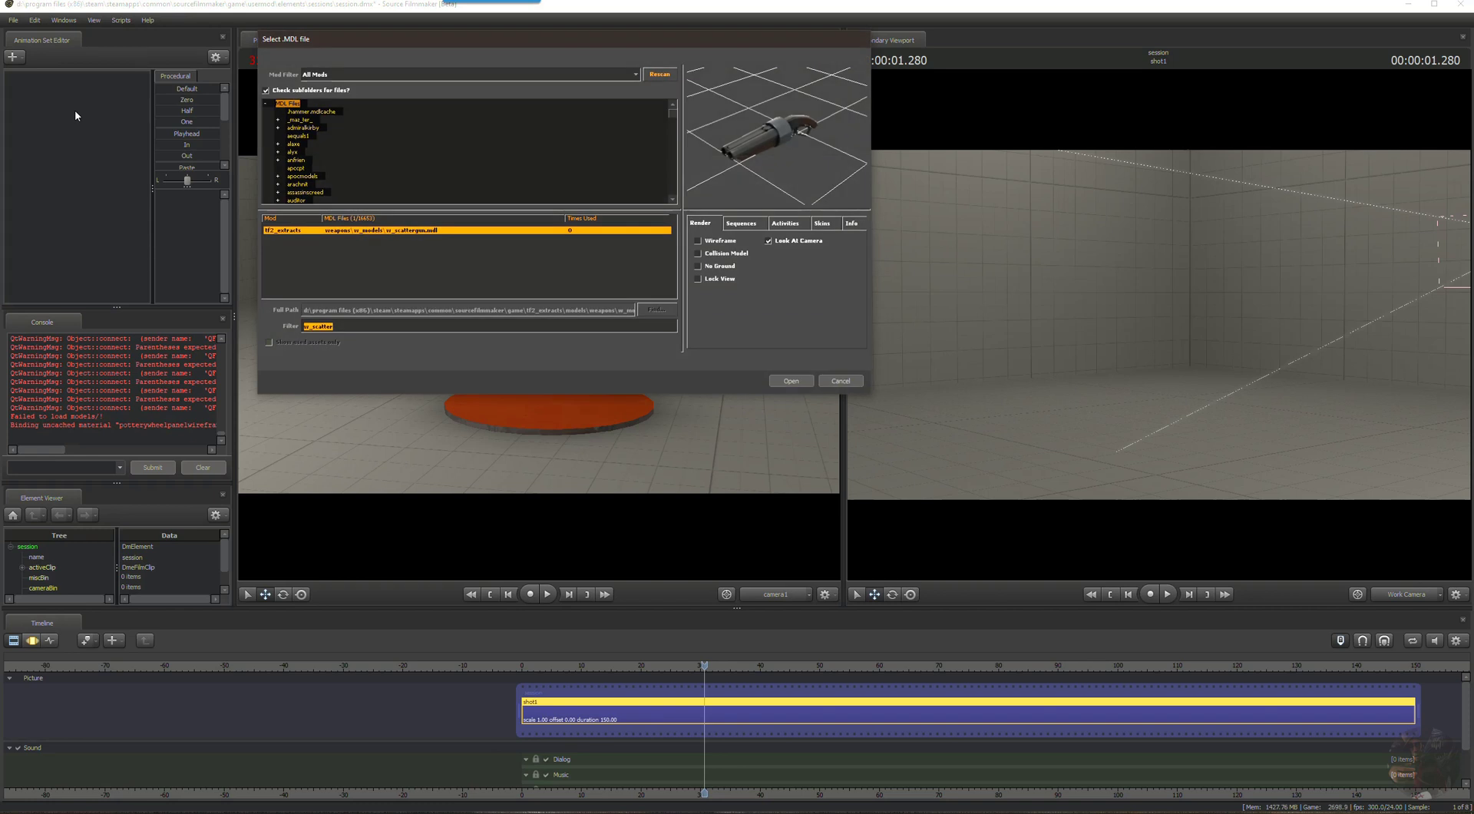
pyautogui.write('hw')
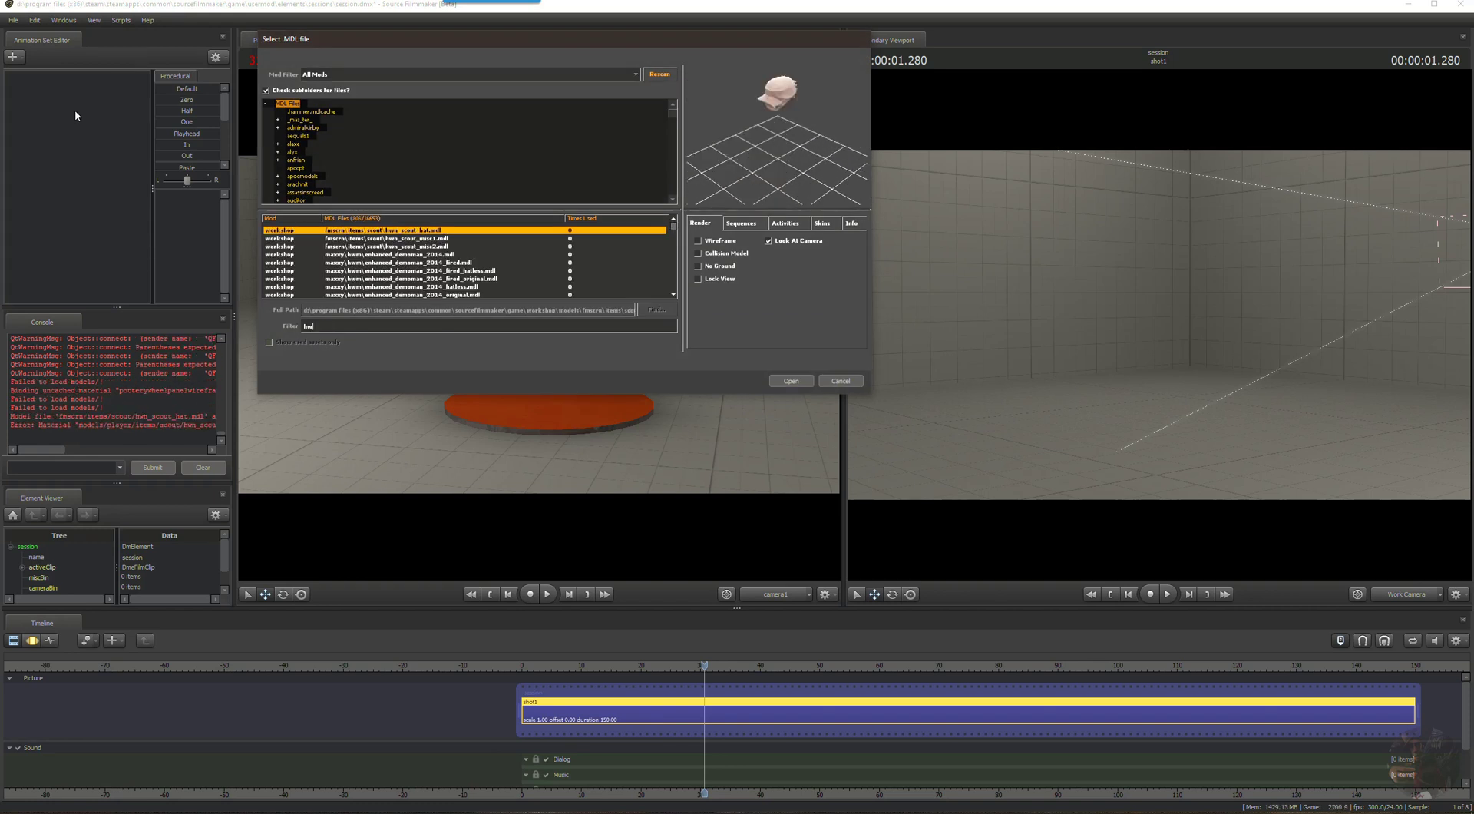
pyautogui.write('m\\scout')
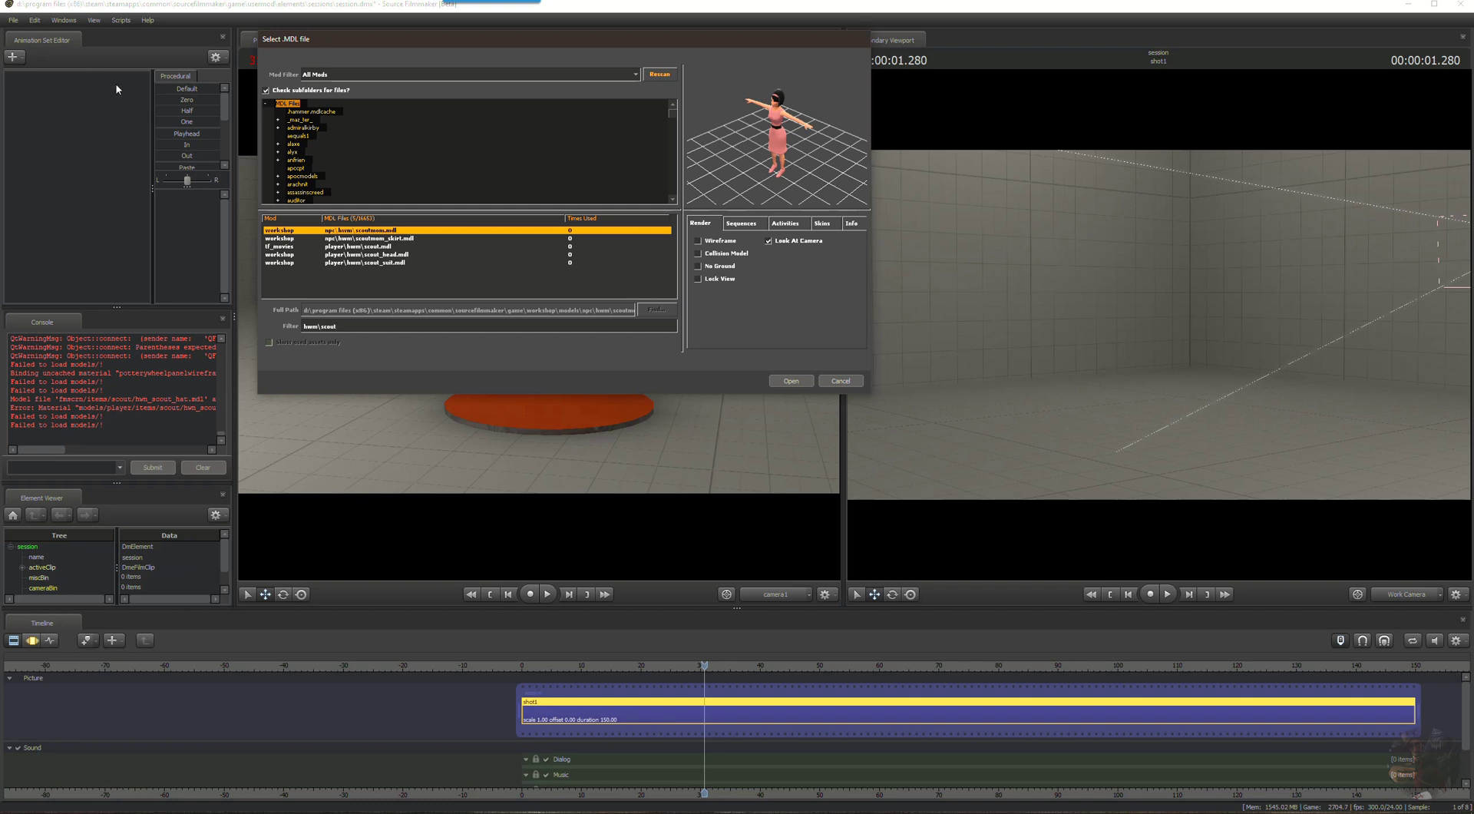
pyautogui.click(376, 246)
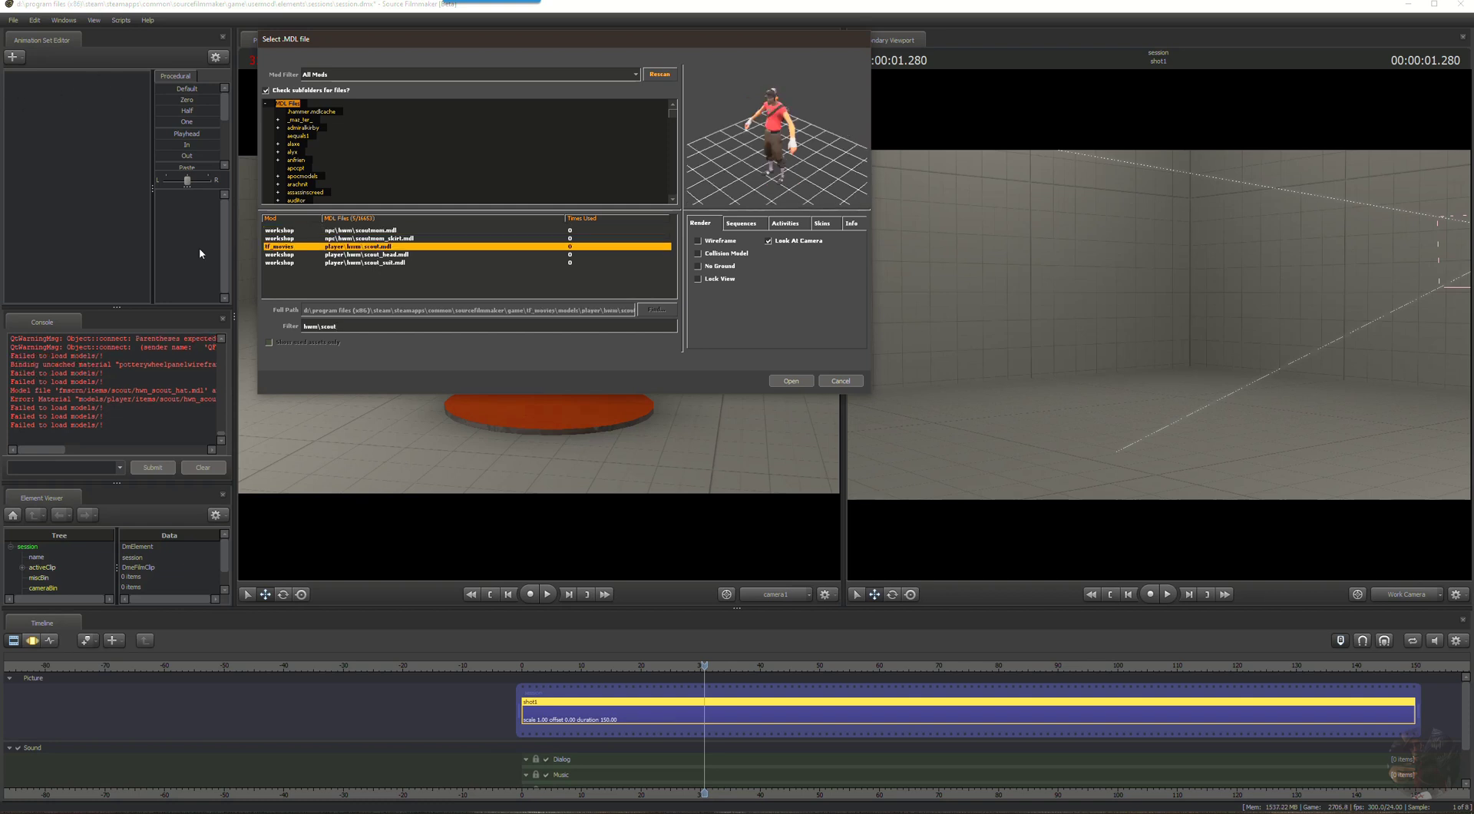
pyautogui.click(791, 379)
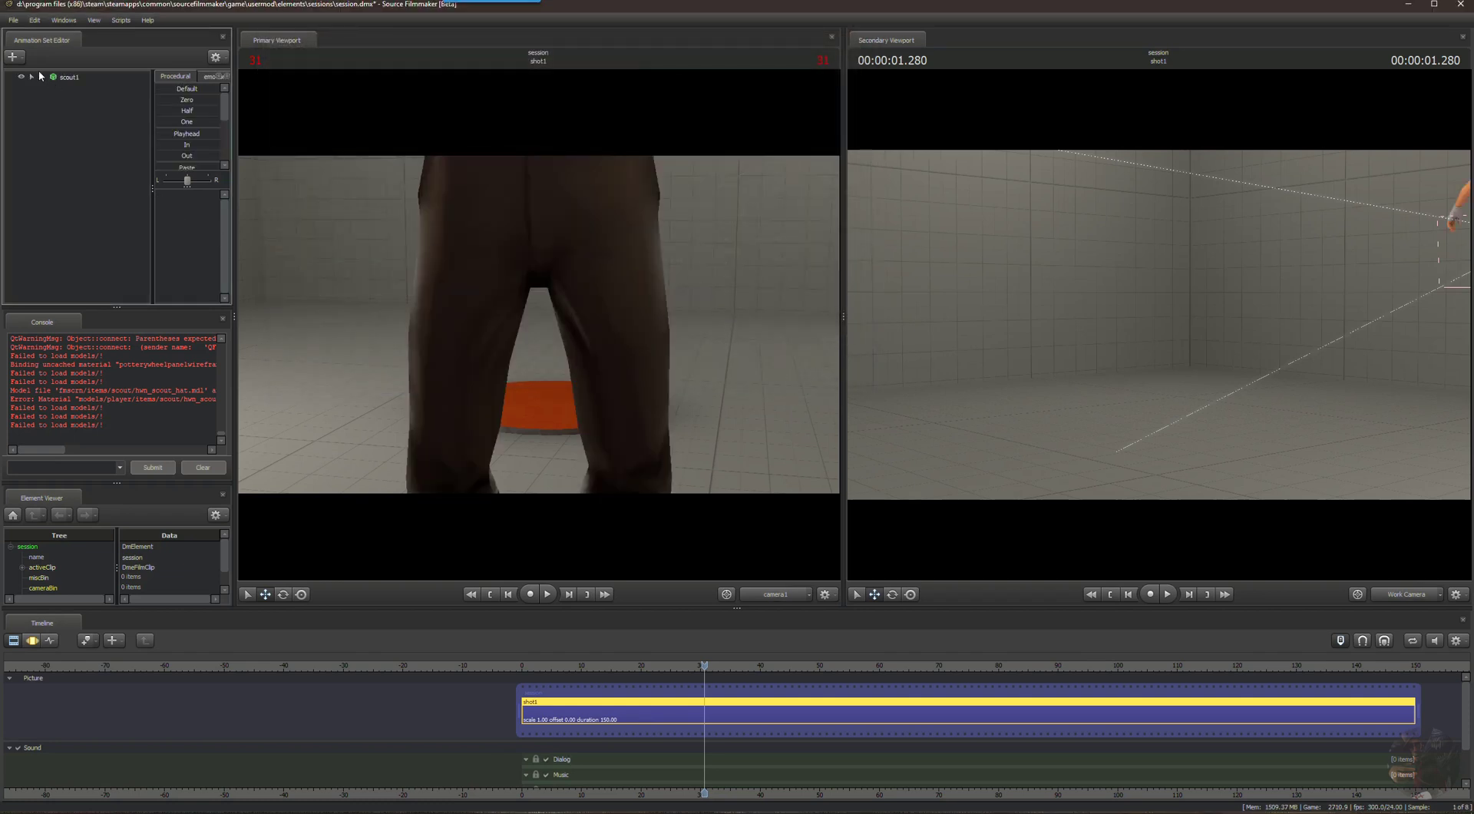
# In the Motion Editor, reset the position of scout1's rootTransform to Default and collapse the Body group.
pyautogui.click(40, 76)
pyautogui.click(53, 101)
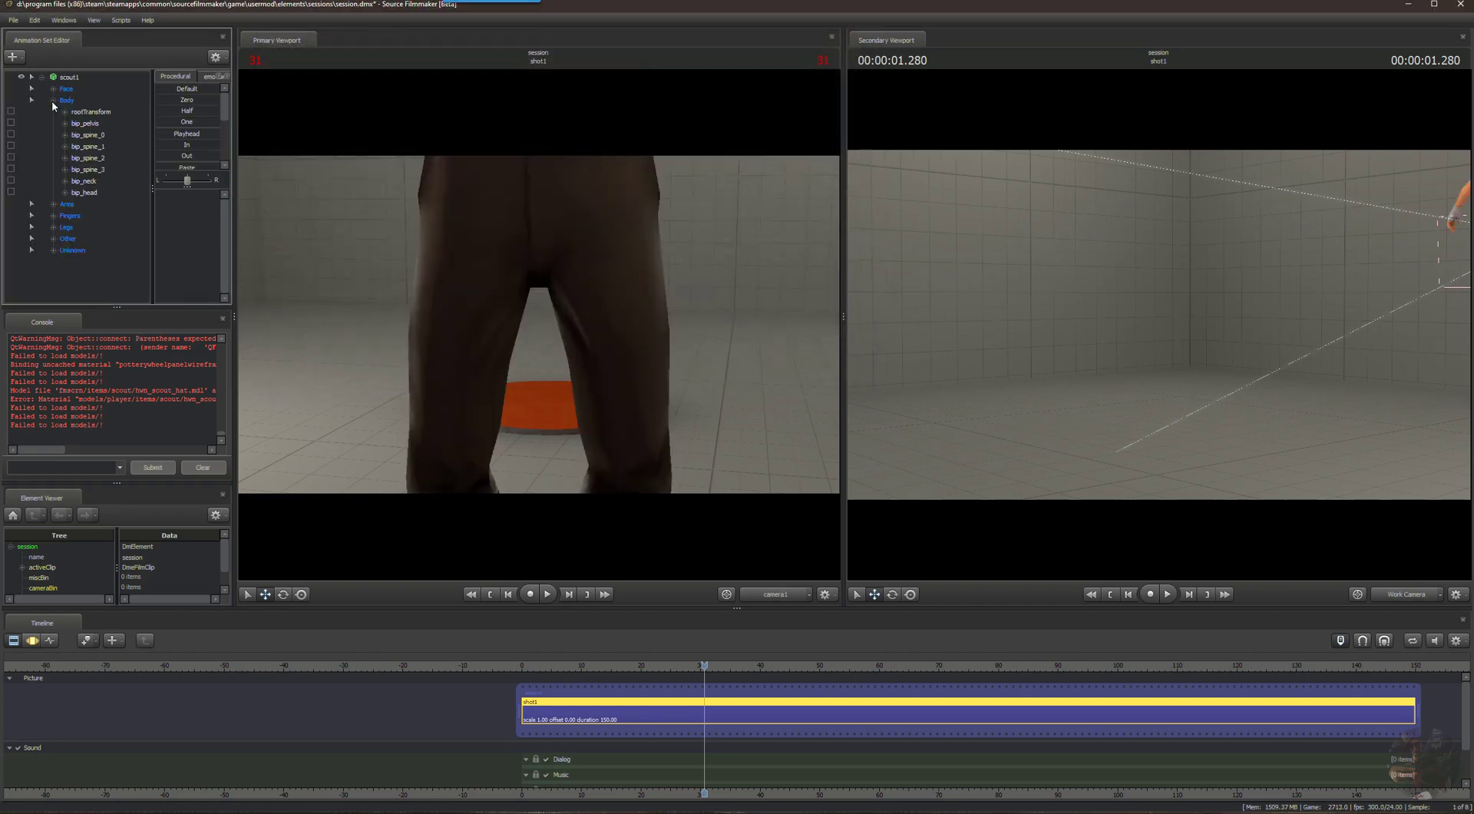
pyautogui.click(64, 112)
pyautogui.click(77, 124)
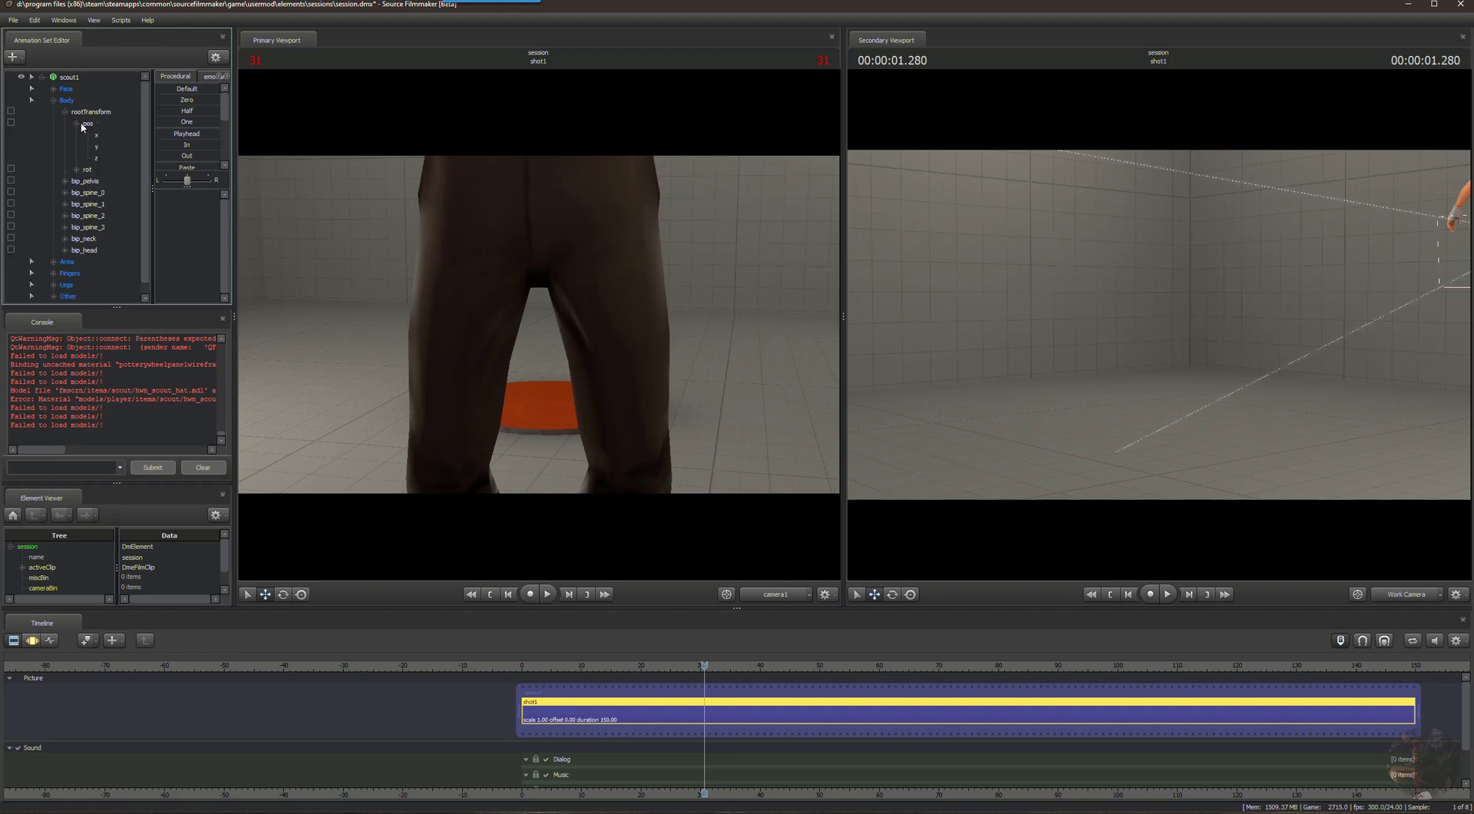
pyautogui.click(101, 123)
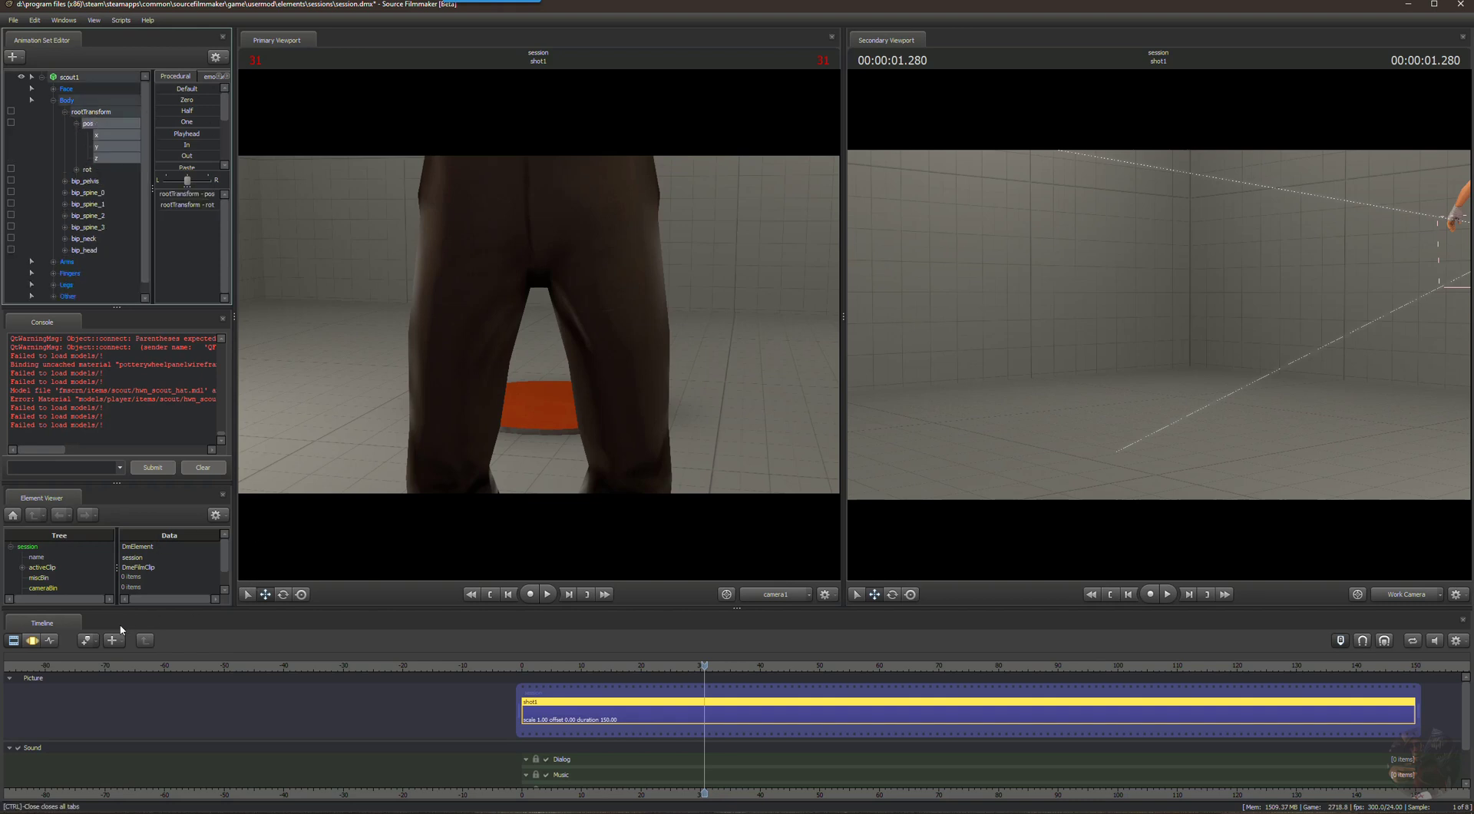
pyautogui.click(34, 642)
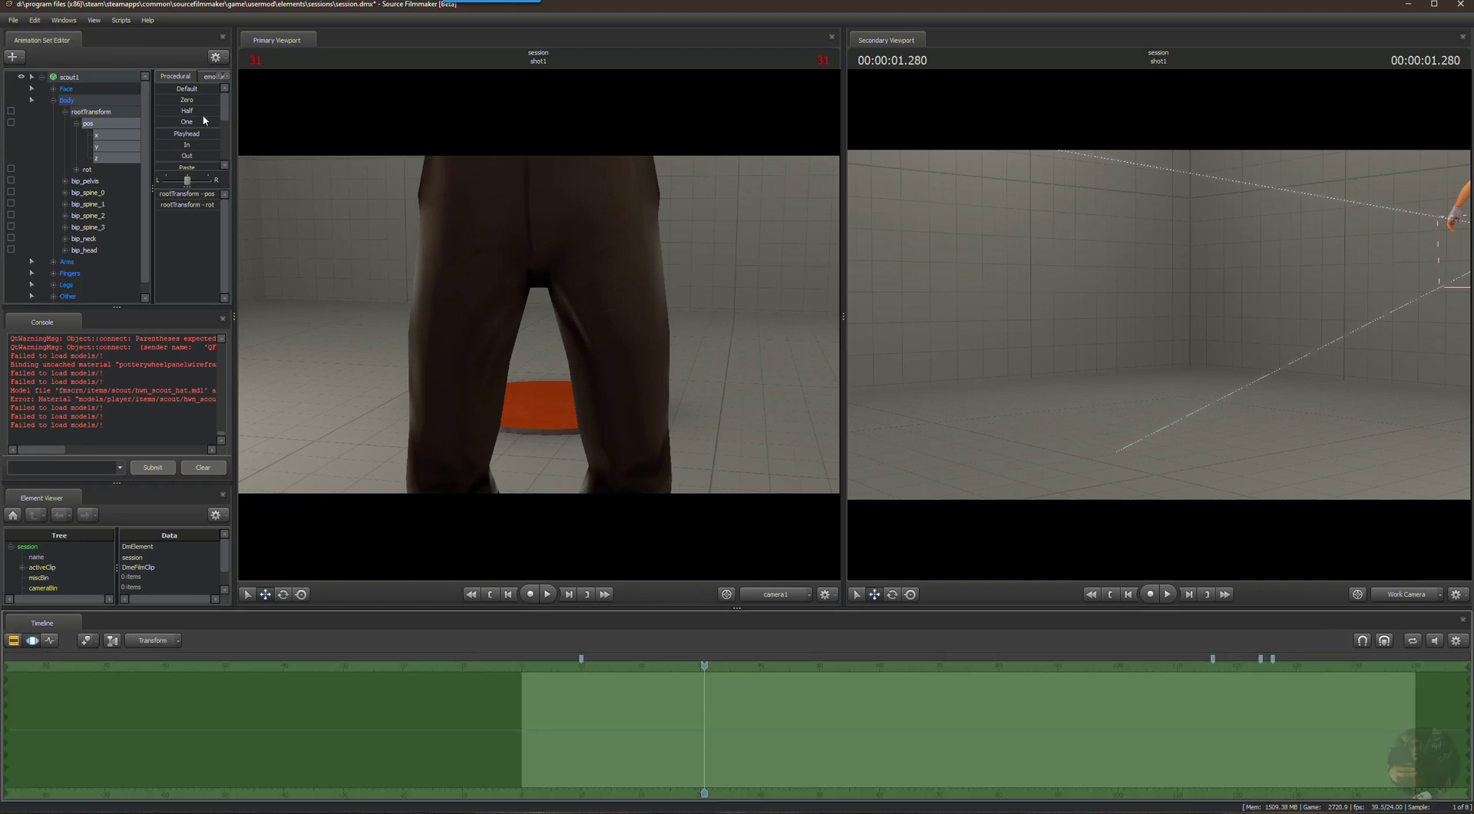
pyautogui.click(162, 90)
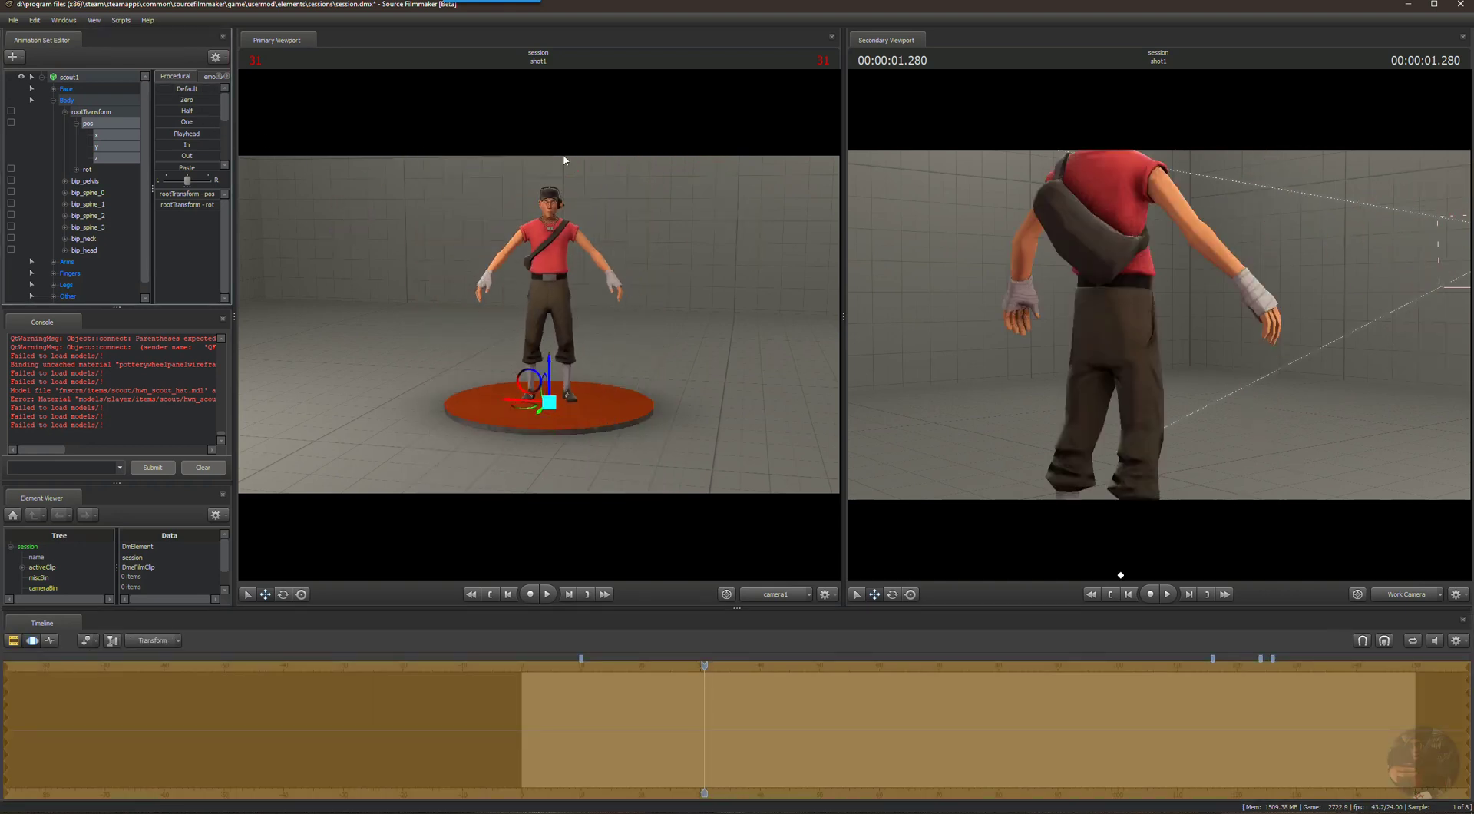
pyautogui.click(53, 99)
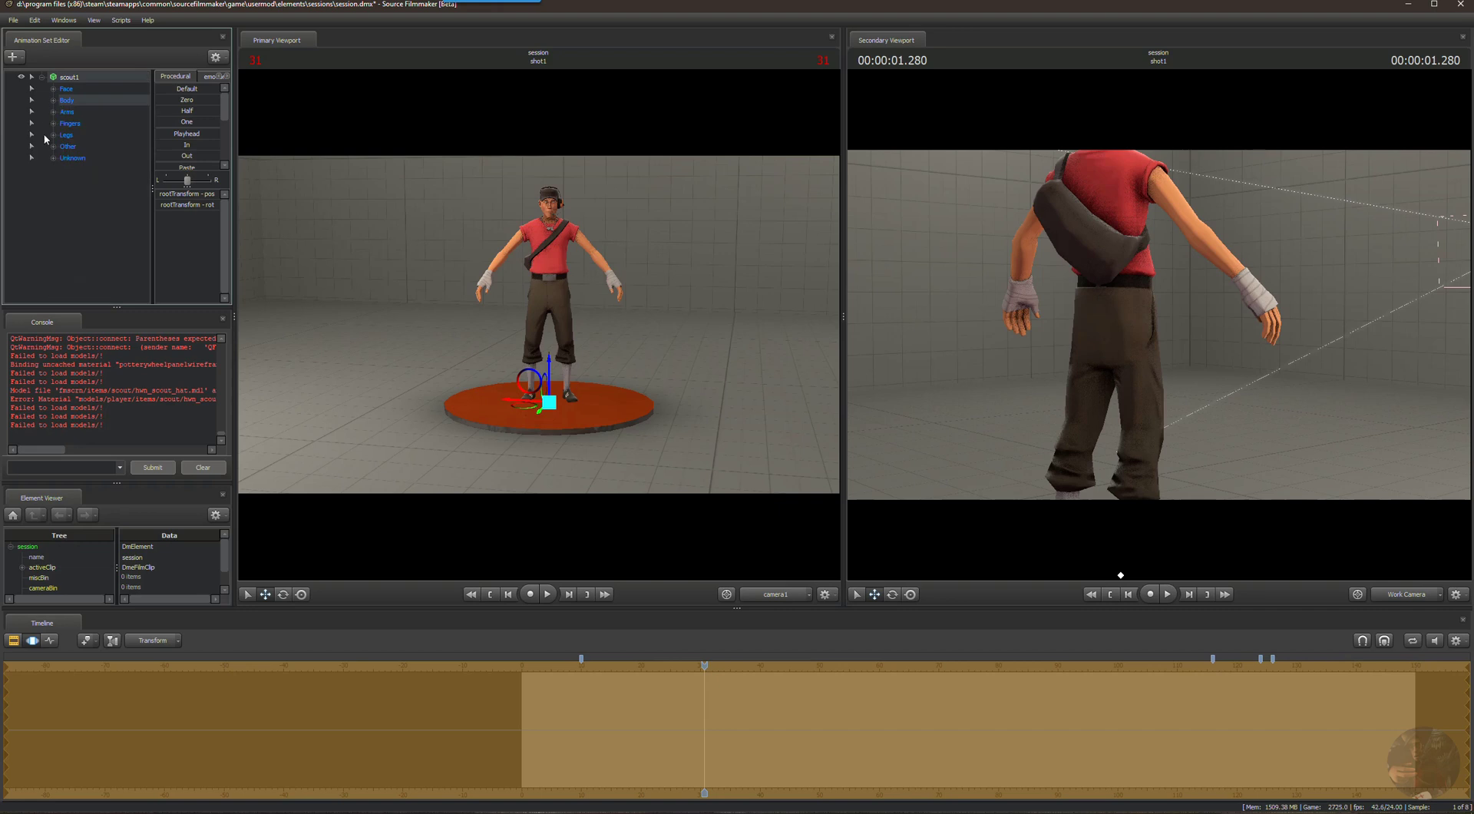
# Add the chicken_bucket.mdl model from tf2_extracts, filtering by chicken, and reset its whole animation set to Default.
pyautogui.rightClick(94, 202)
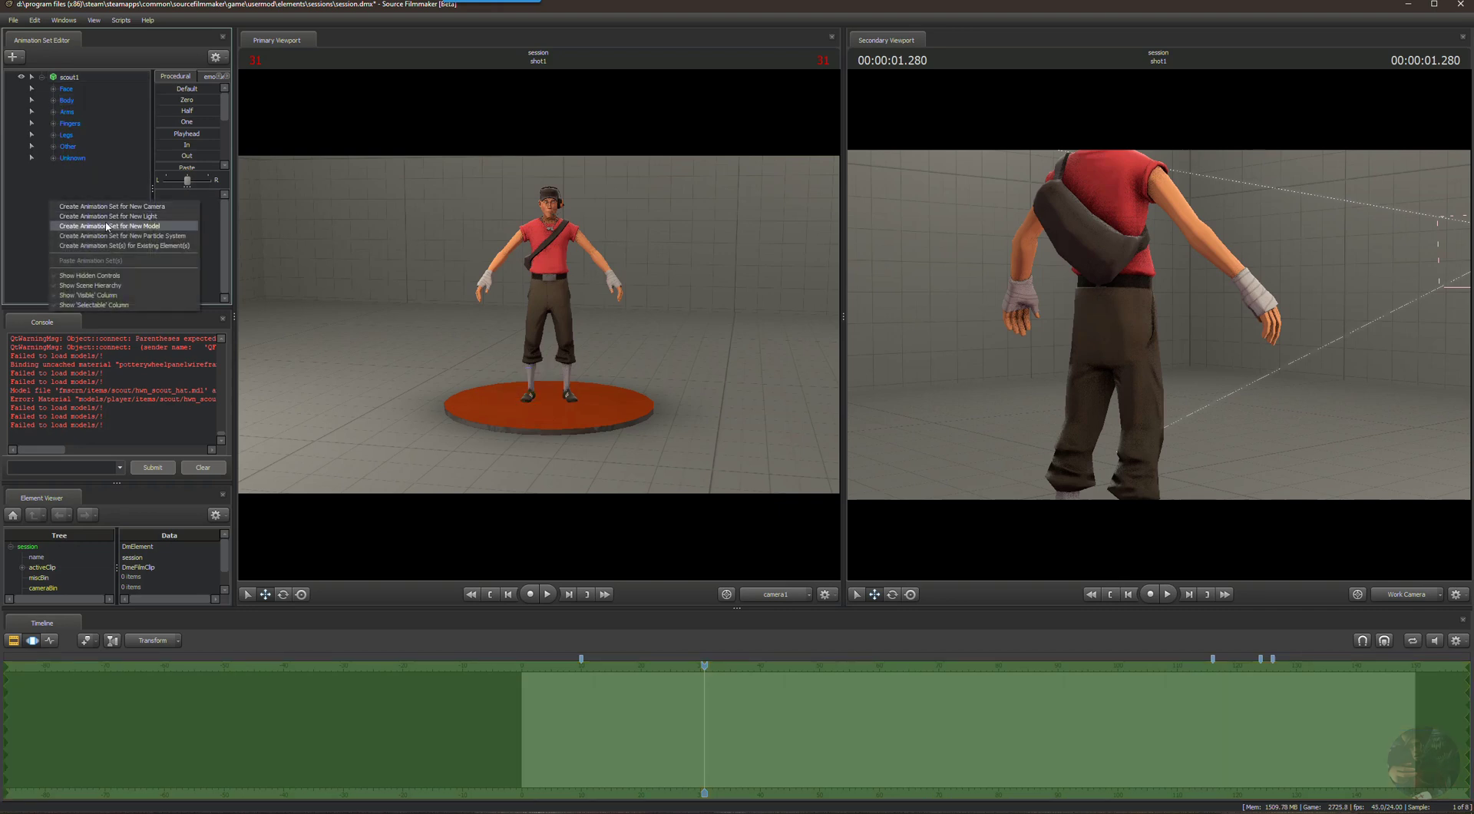
pyautogui.click(109, 226)
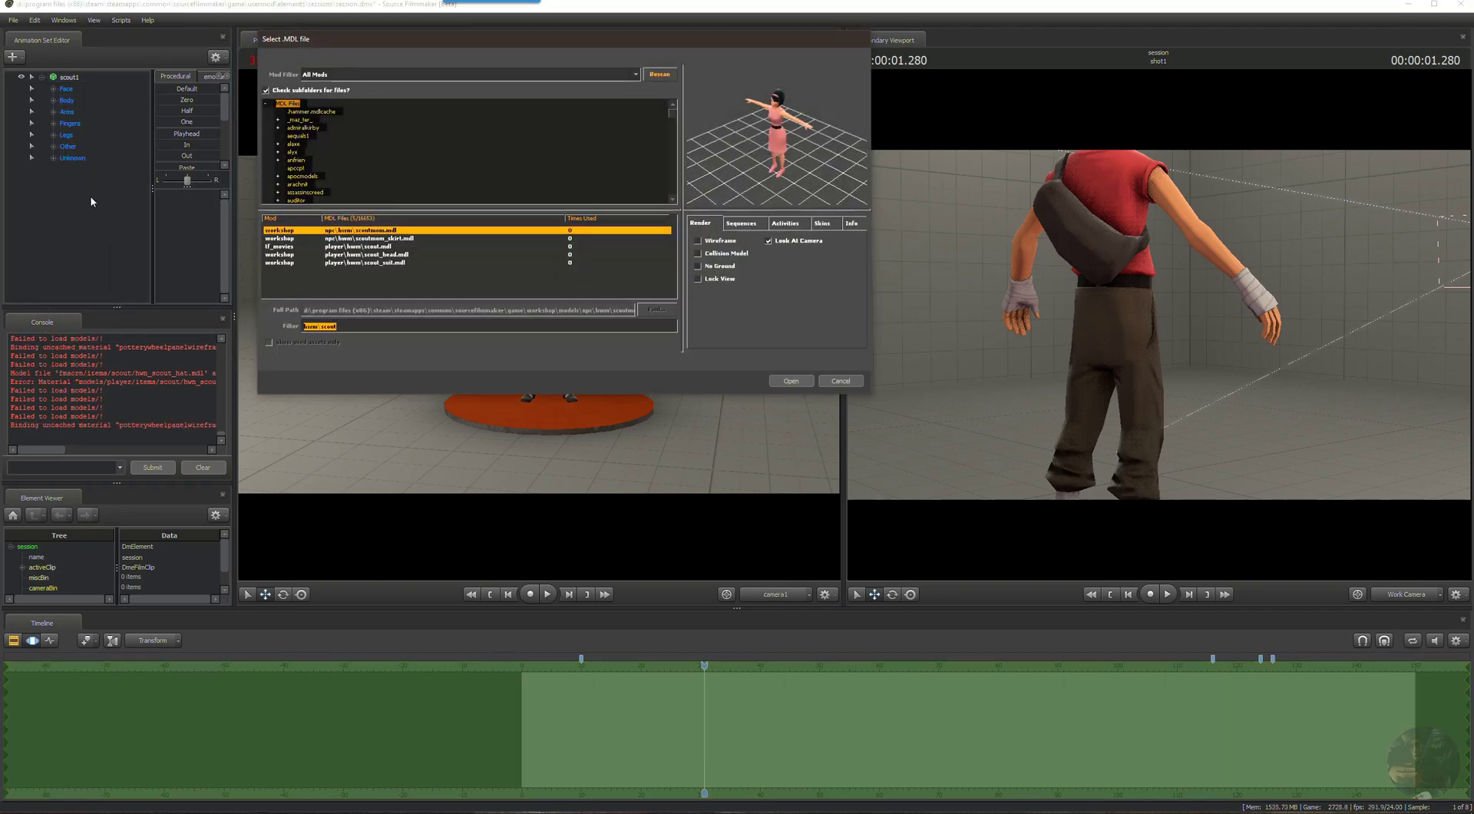
pyautogui.write('chicken')
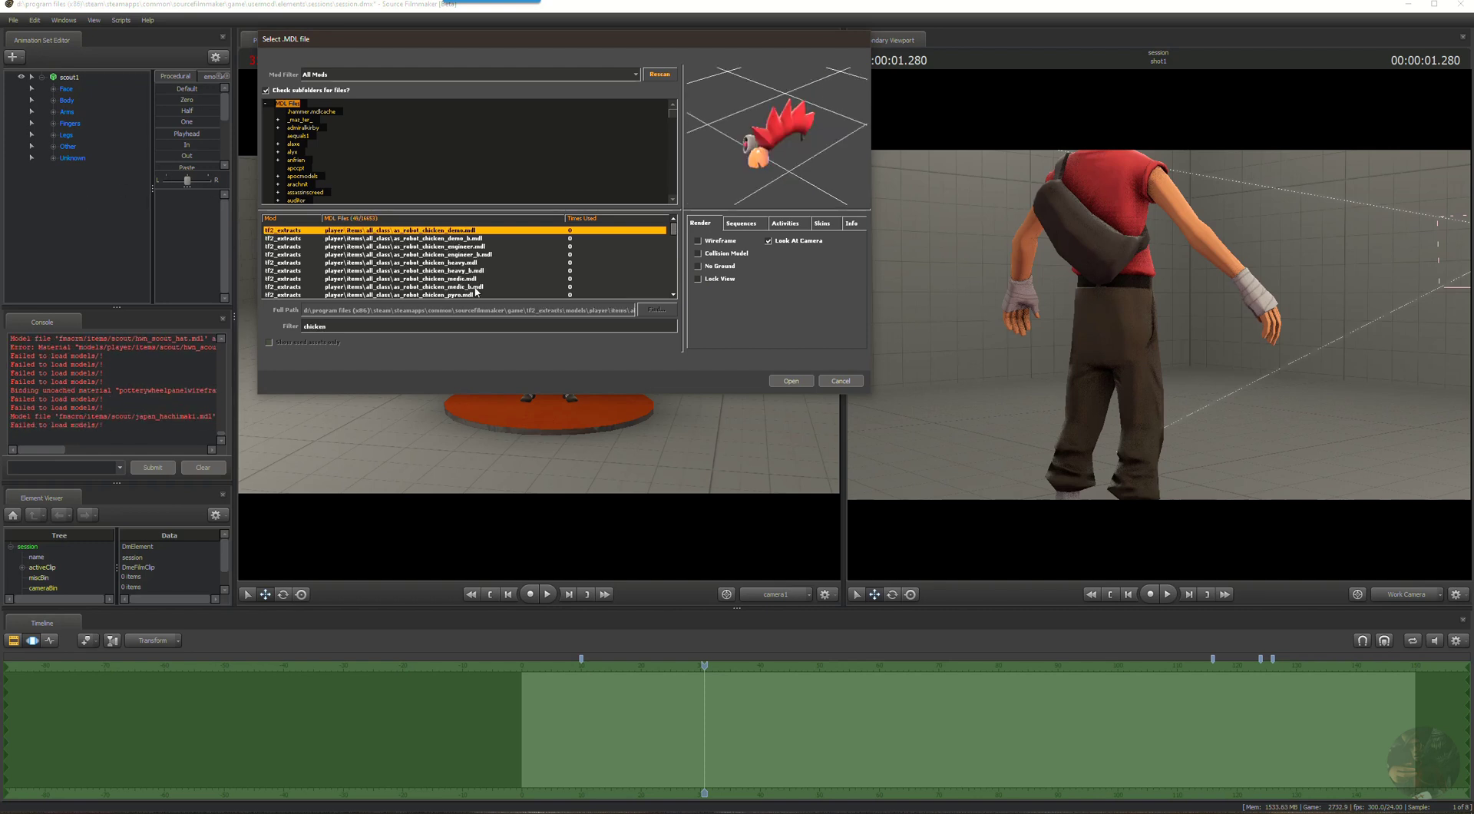
pyautogui.scroll(-3, 476, 290)
pyautogui.scroll(-2, 461, 276)
pyautogui.click(457, 263)
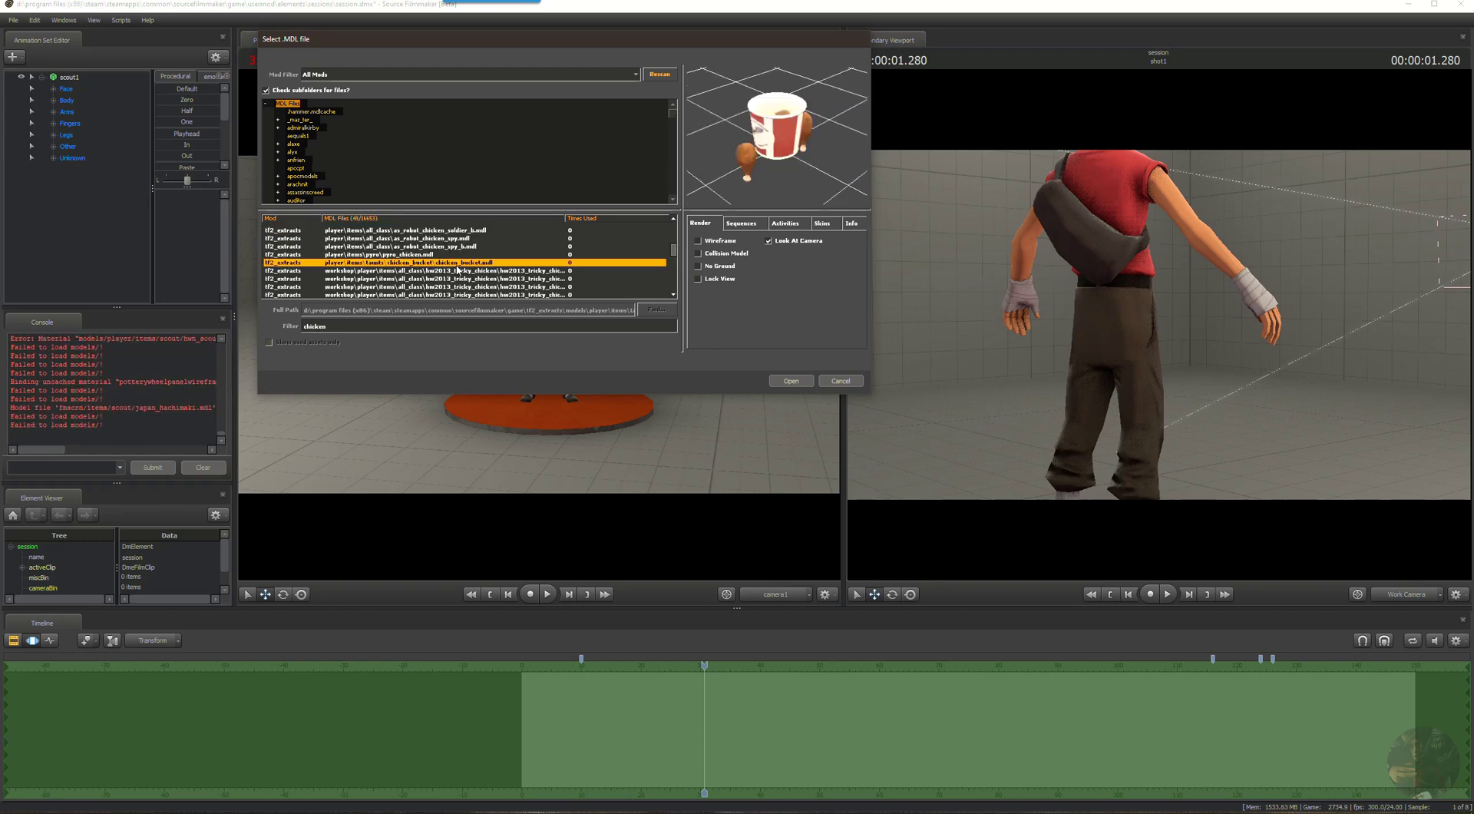
pyautogui.click(780, 380)
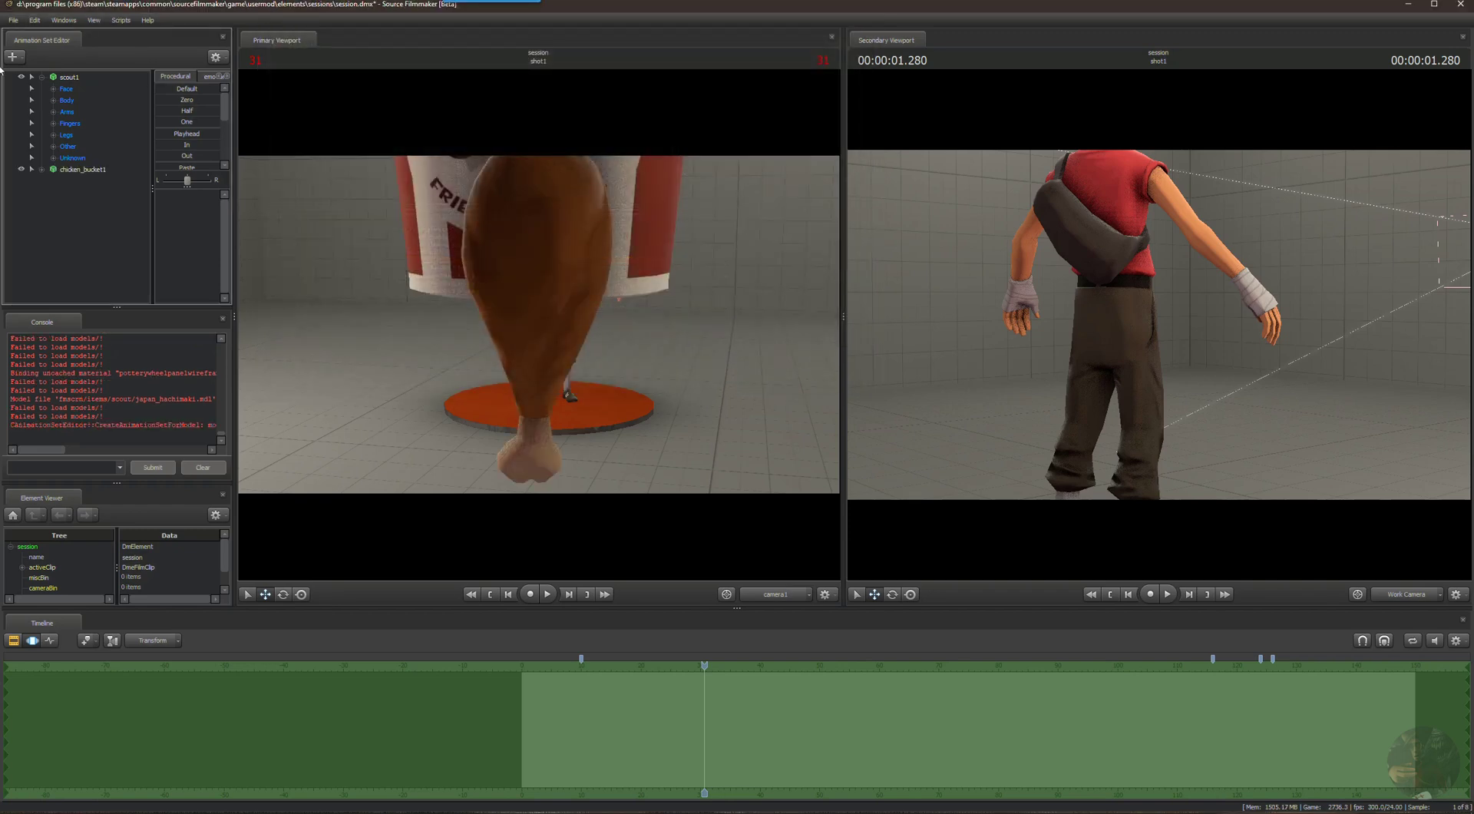
pyautogui.click(96, 171)
pyautogui.click(167, 87)
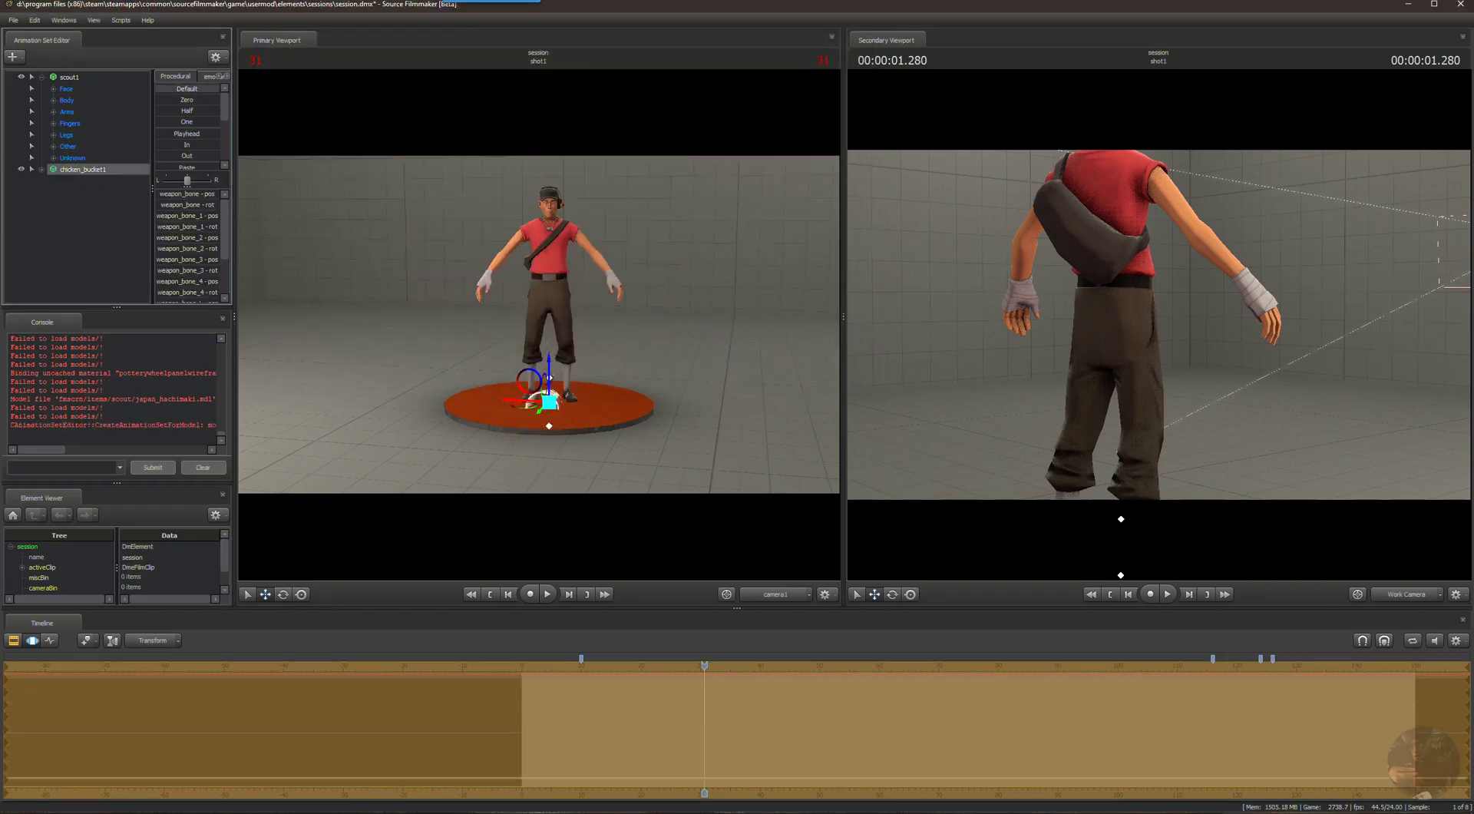
# Add the w_scattergun.mdl model from tf2_extracts, filtering by w_scat, and reset its whole animation set to Default.
pyautogui.rightClick(68, 188)
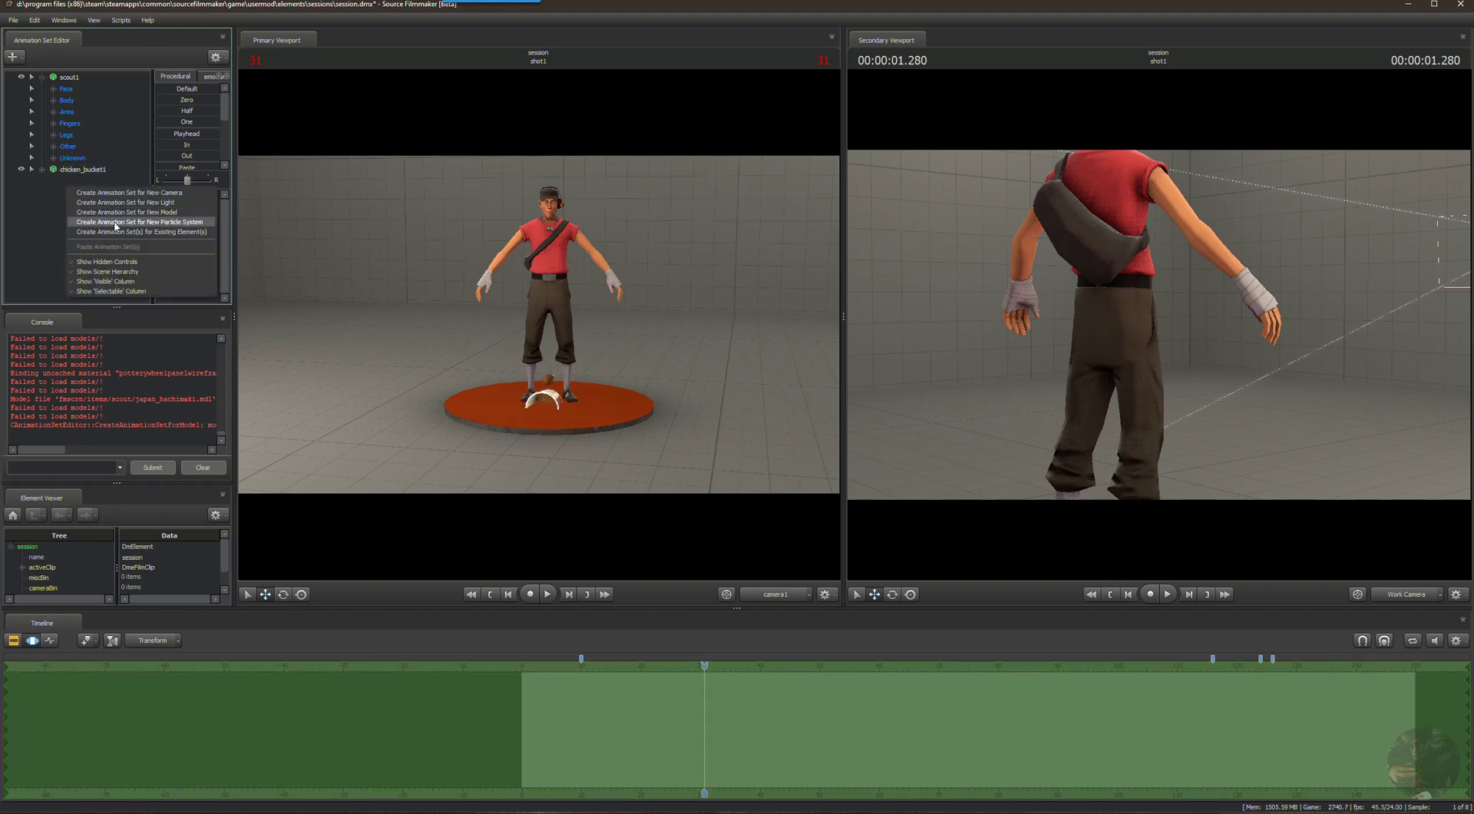
pyautogui.click(117, 213)
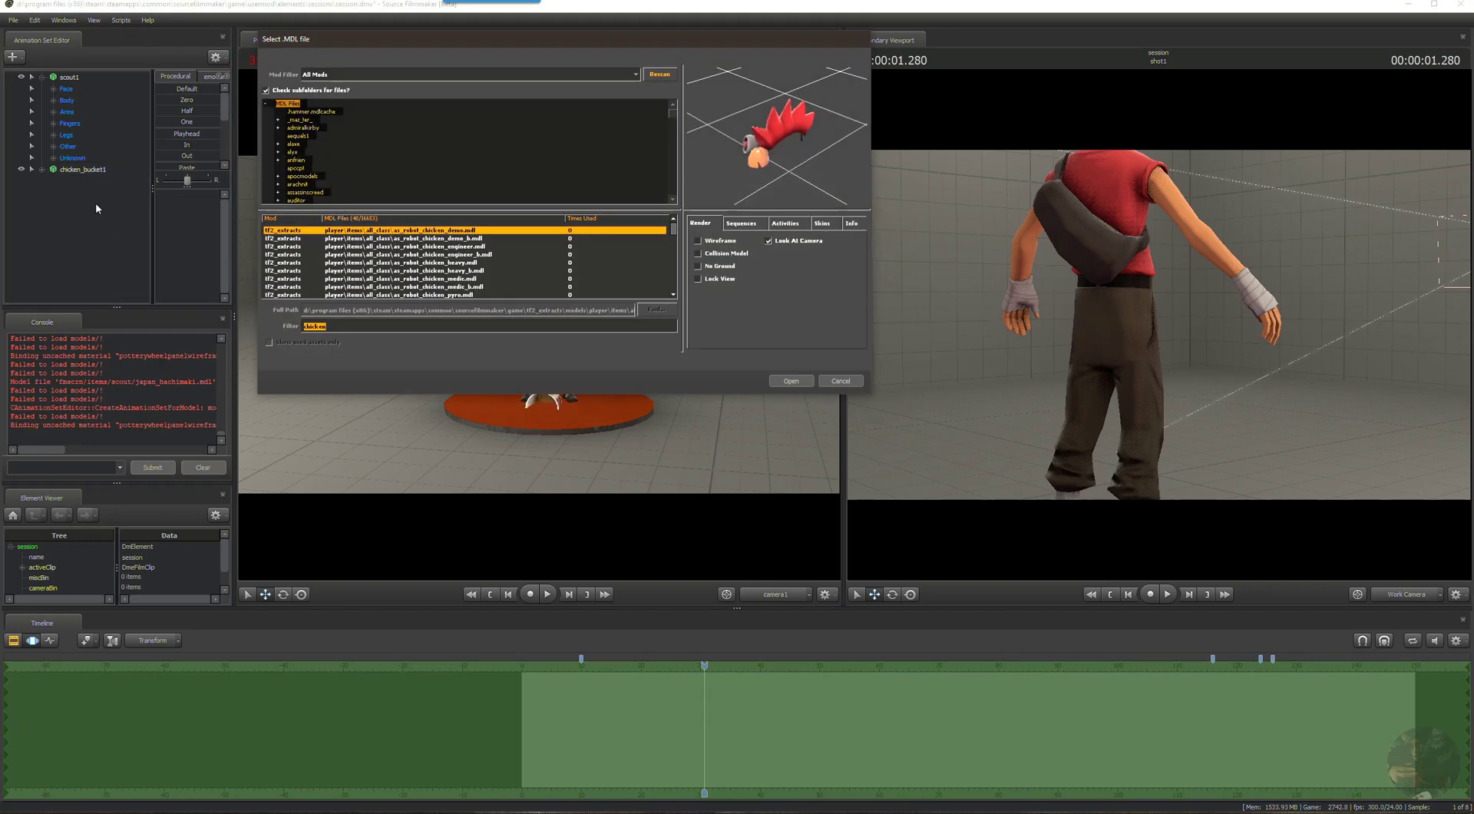
pyautogui.write('w_scat')
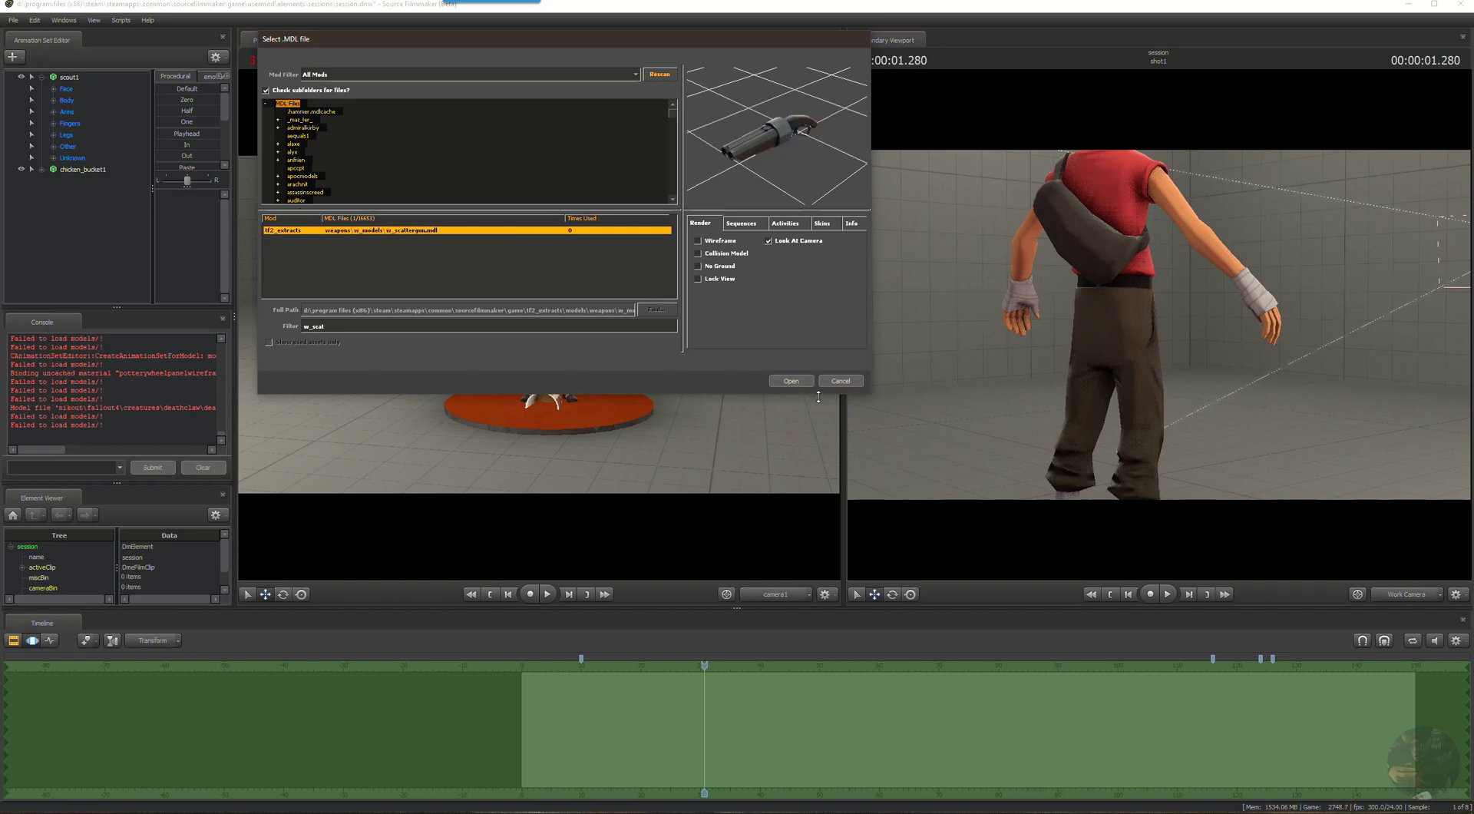
pyautogui.click(791, 381)
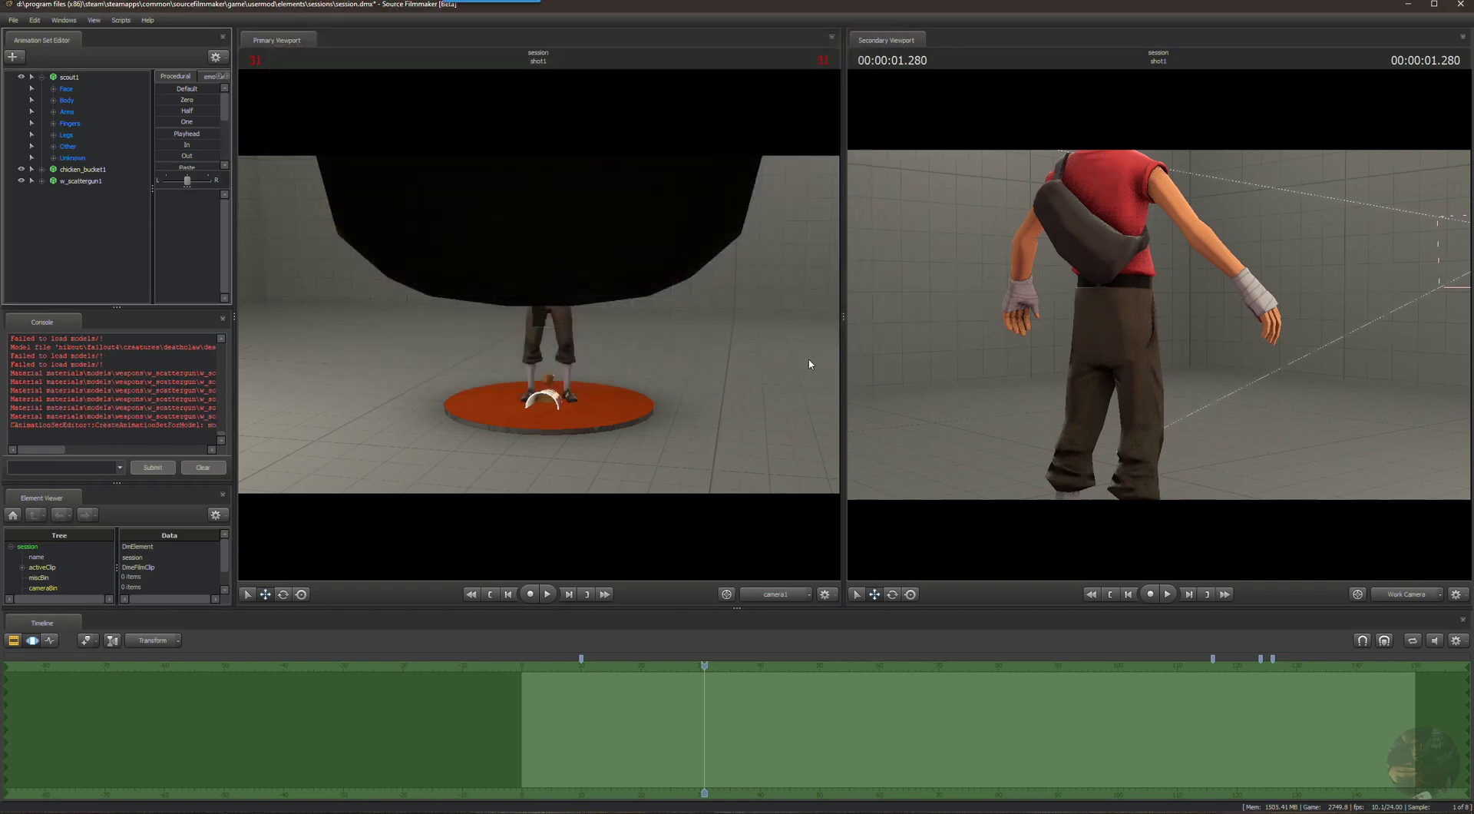
pyautogui.click(77, 181)
pyautogui.click(177, 90)
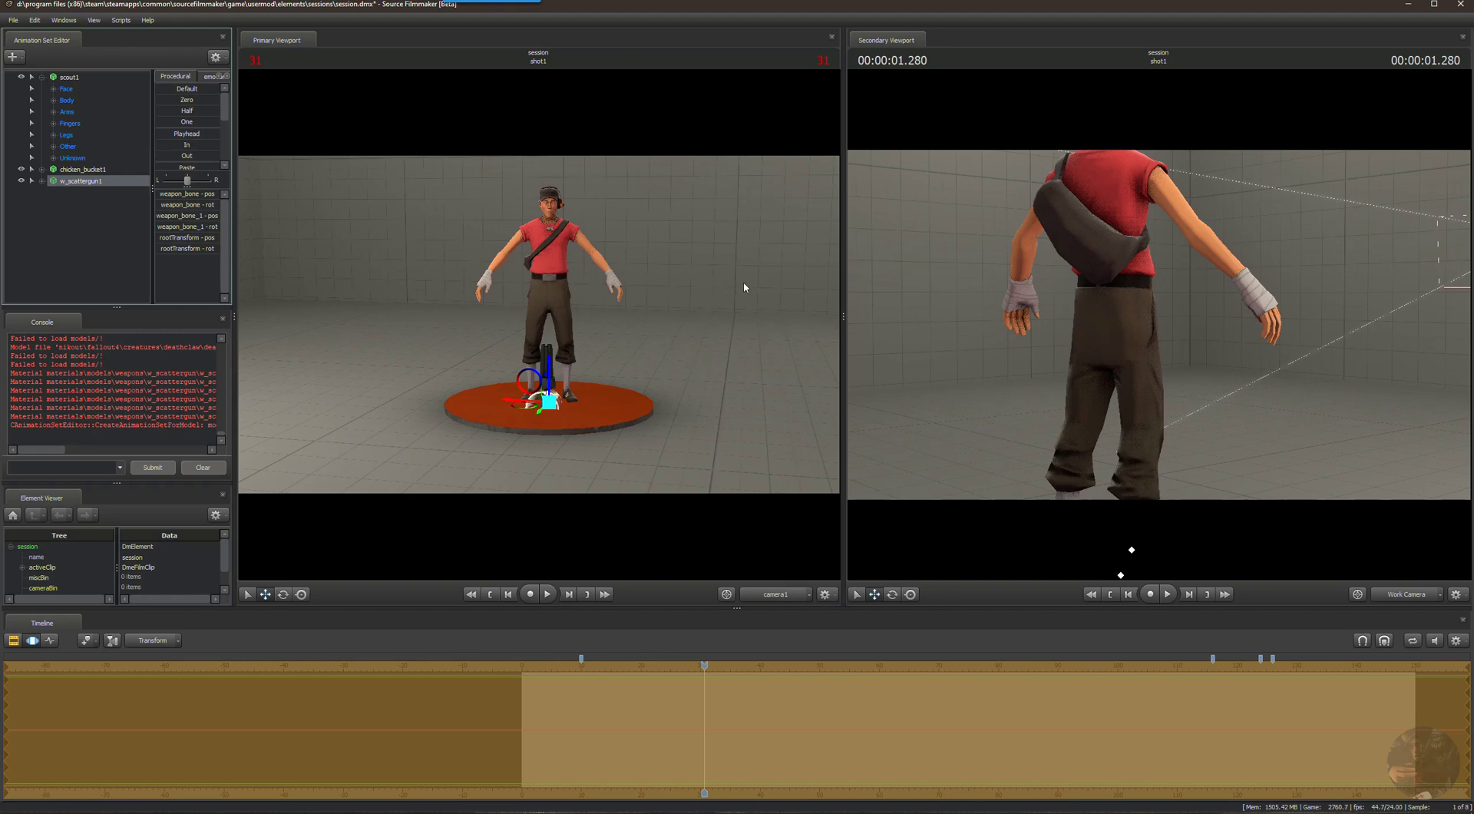
# Import the scout_chicken.dmx animation onto the scout1 animation set and return the playhead to the start of the shot.
pyautogui.click(68, 78)
pyautogui.rightClick(69, 79)
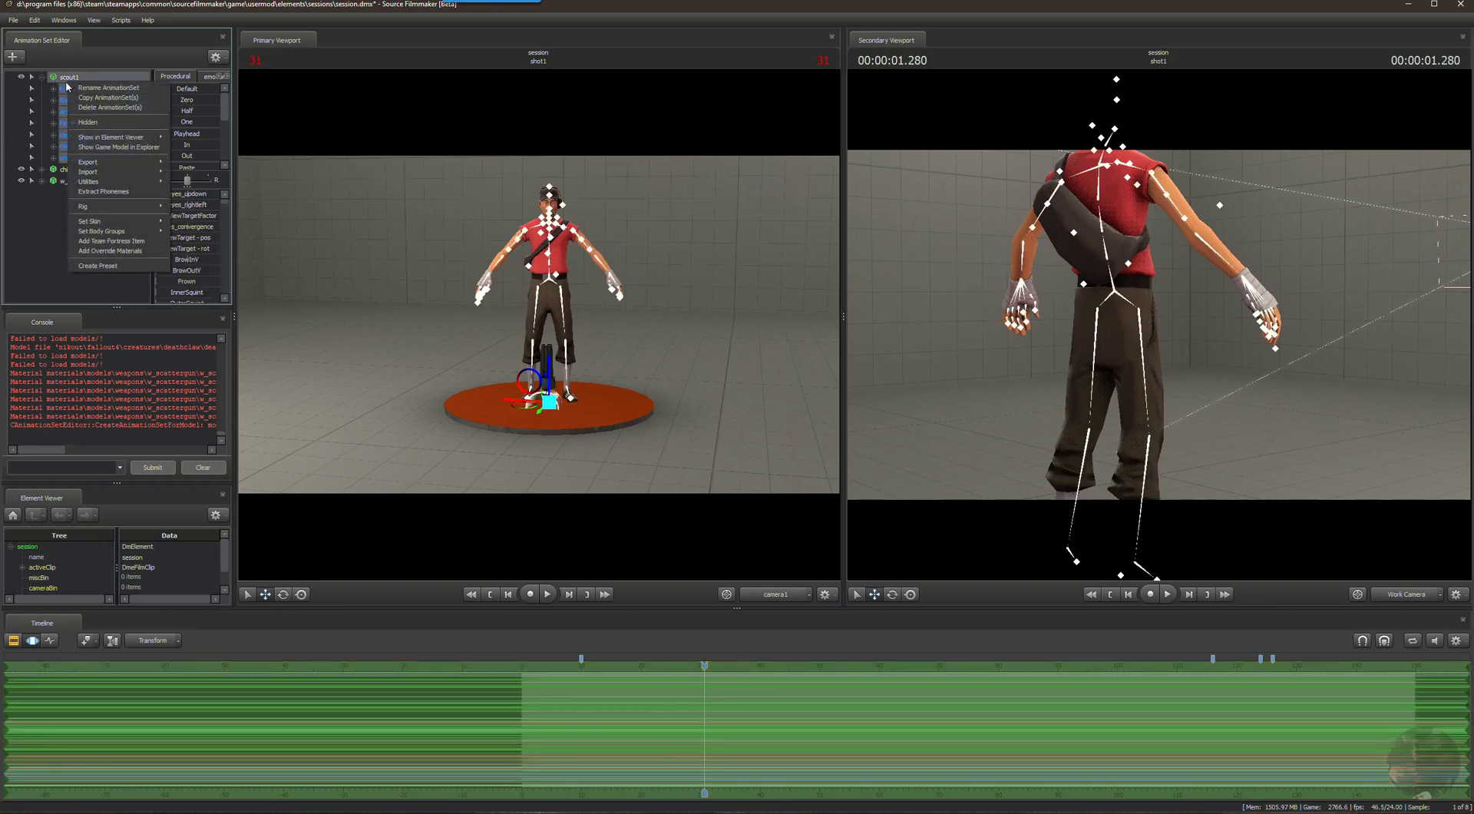
pyautogui.moveTo(92, 177)
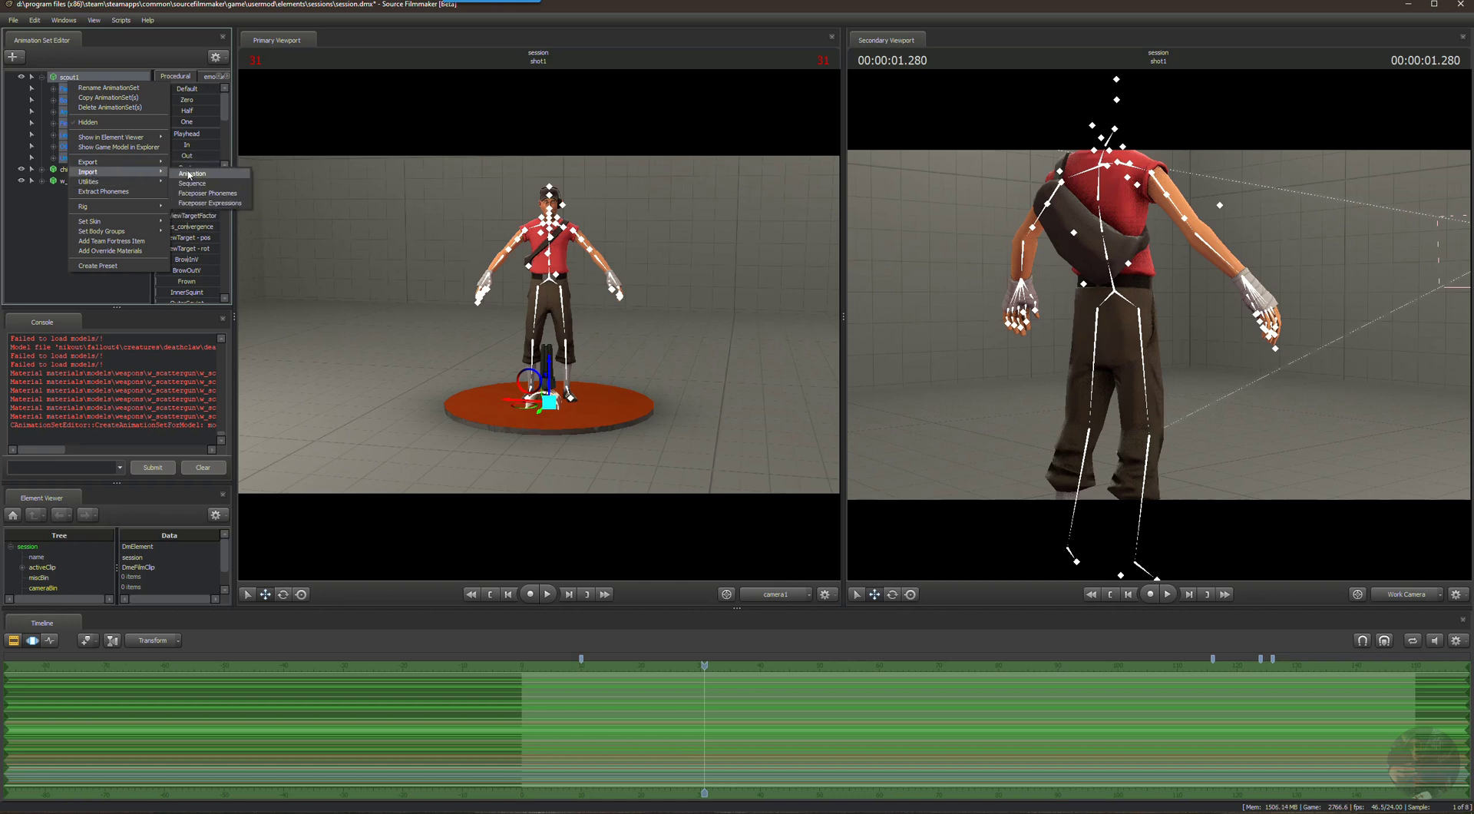
pyautogui.click(192, 176)
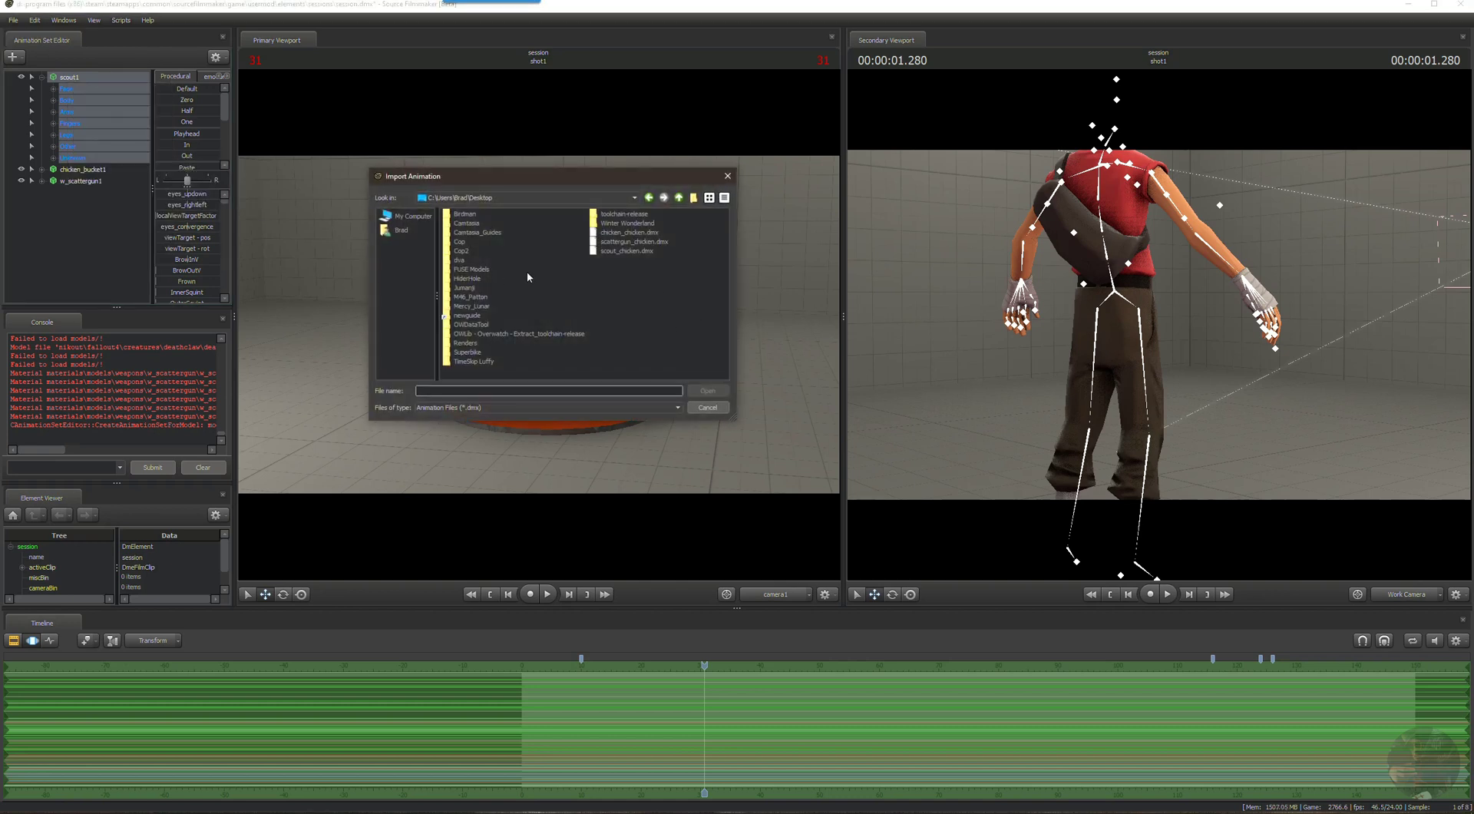
pyautogui.click(616, 253)
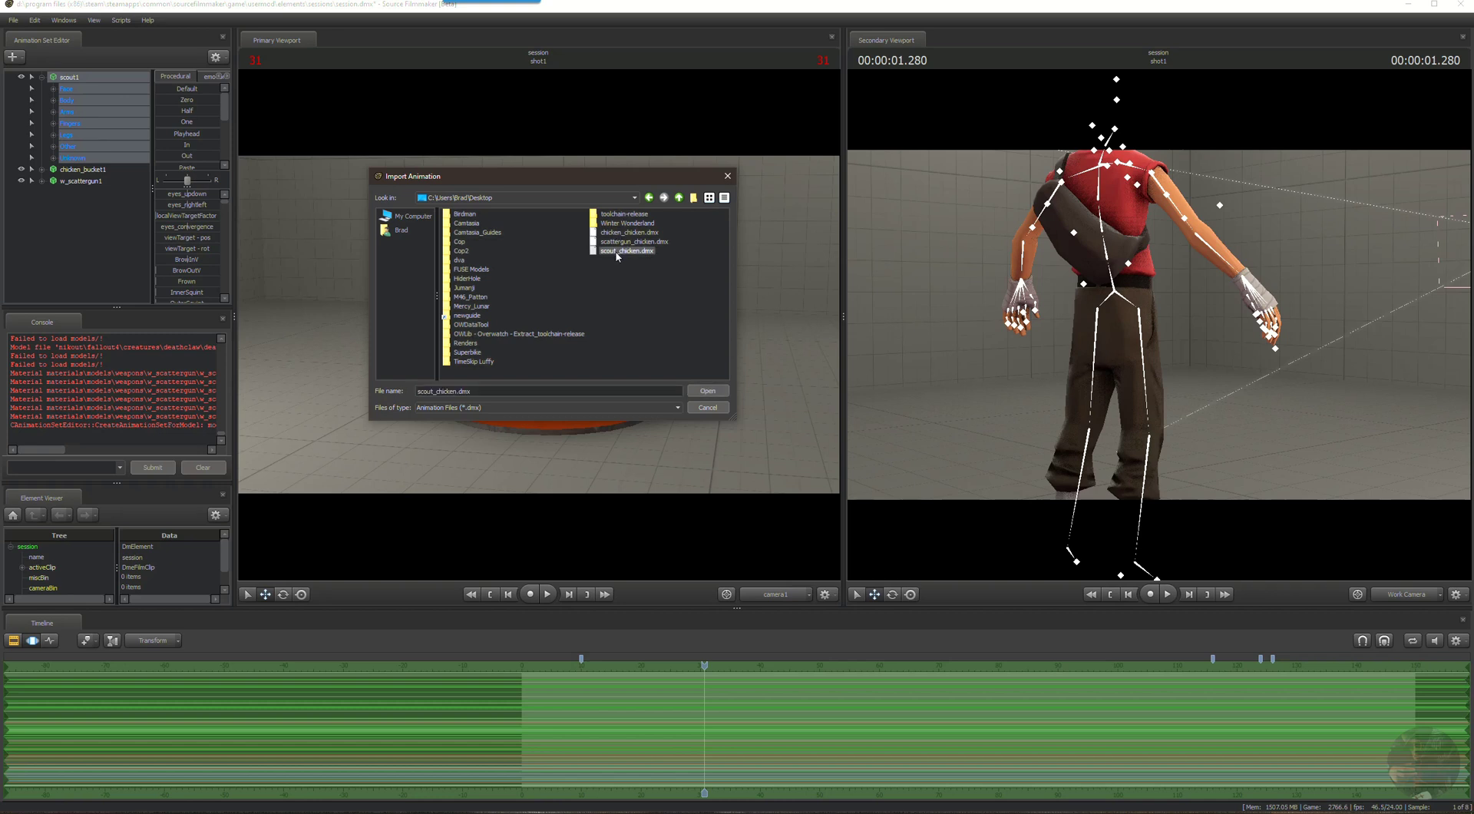
pyautogui.click(711, 392)
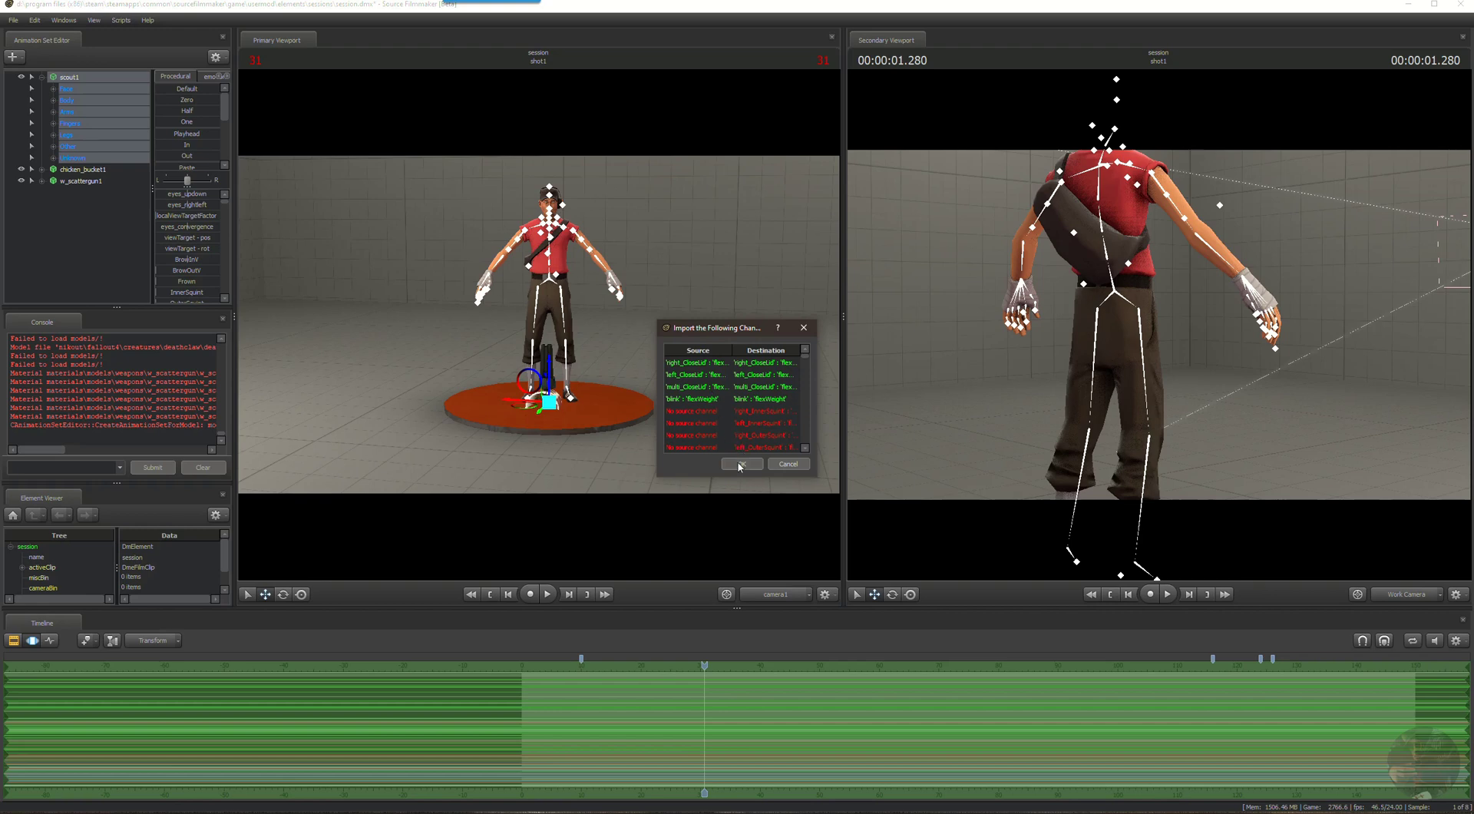
pyautogui.click(739, 465)
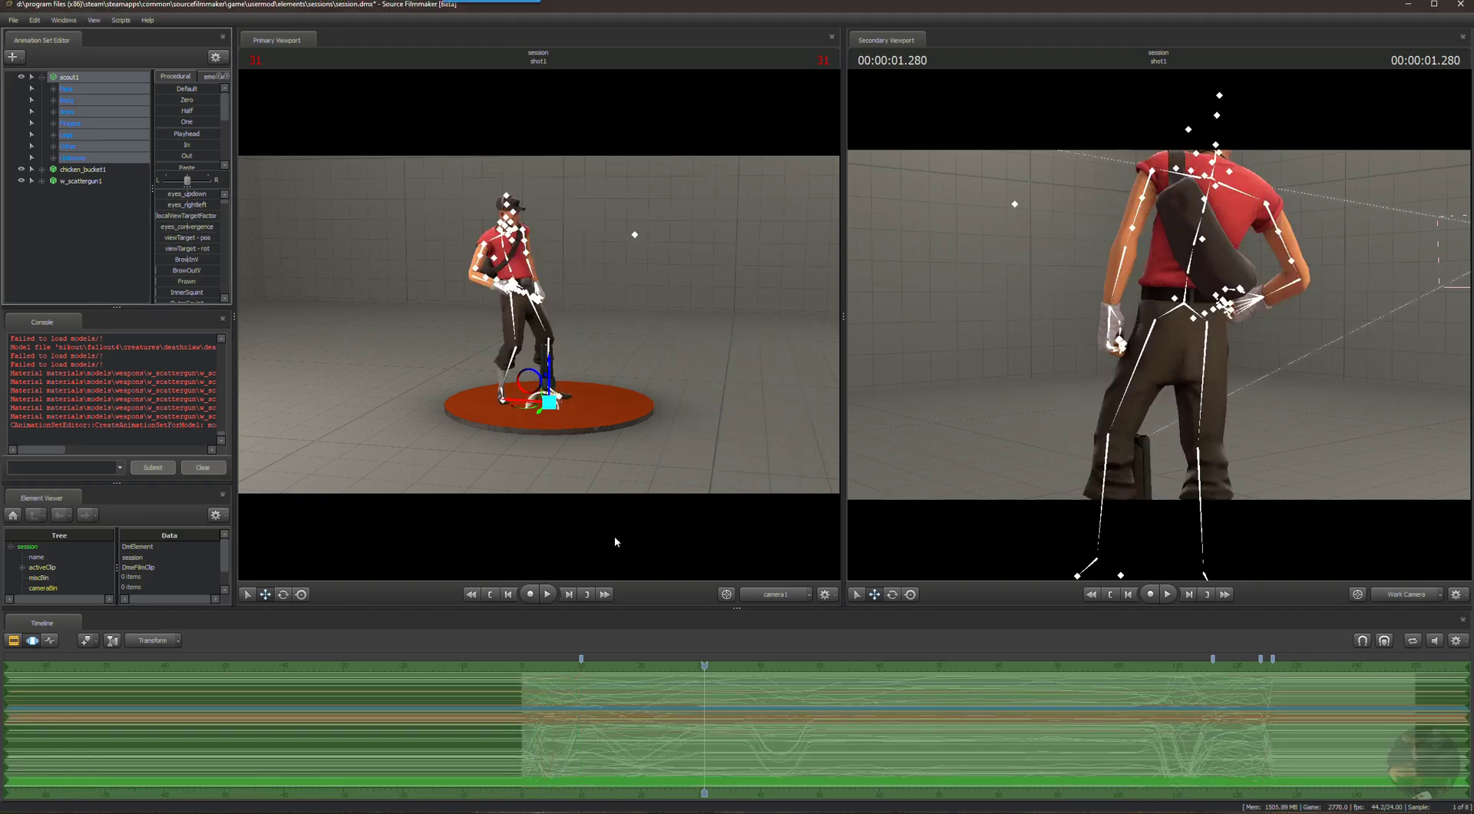
pyautogui.click(491, 594)
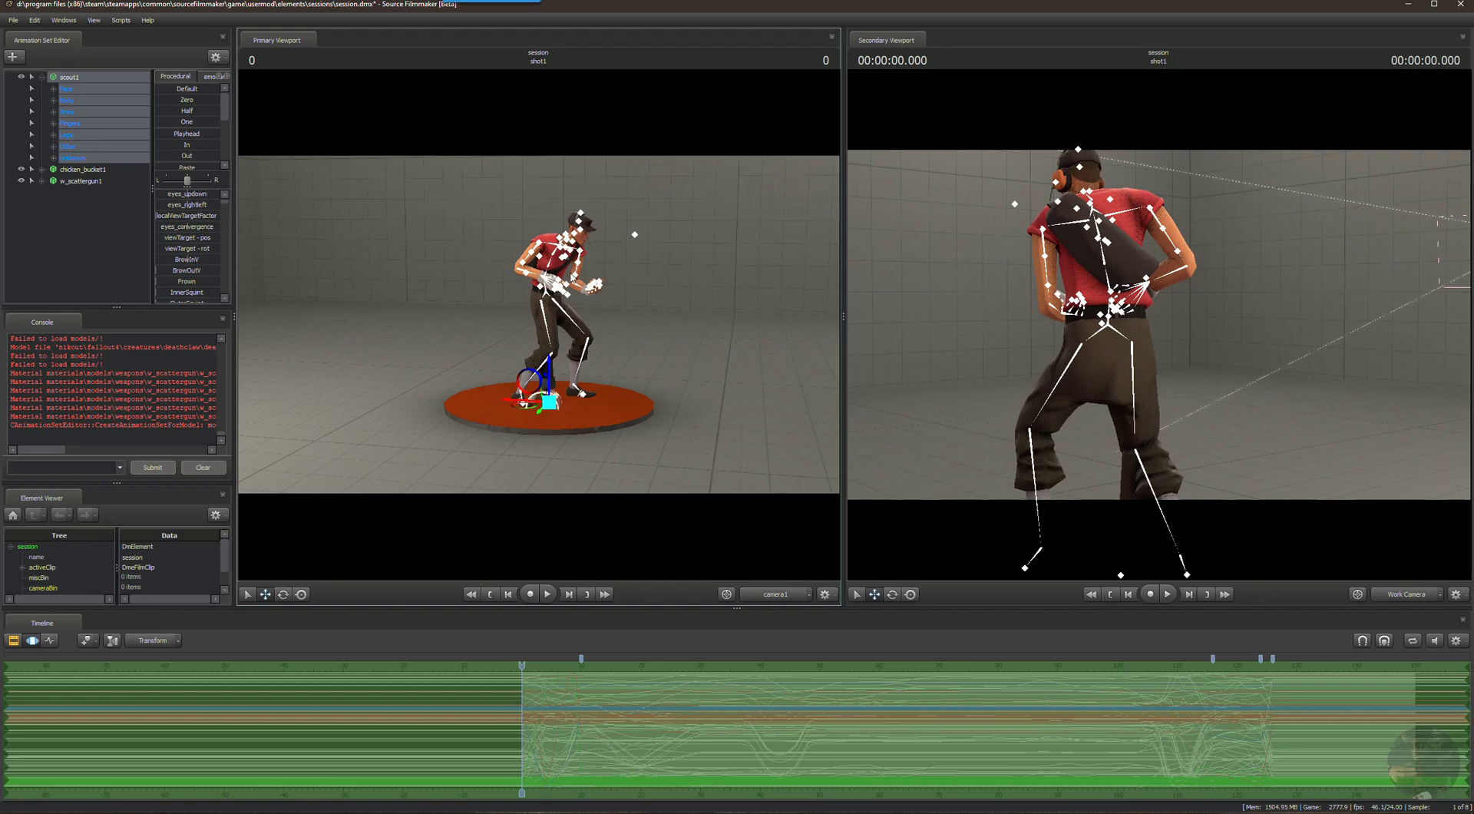
# Import the chicken_chicken.dmx animation onto the chicken_bucket1 animation set, accepting the listed channels, and scrub the opening frames.
pyautogui.click(71, 173)
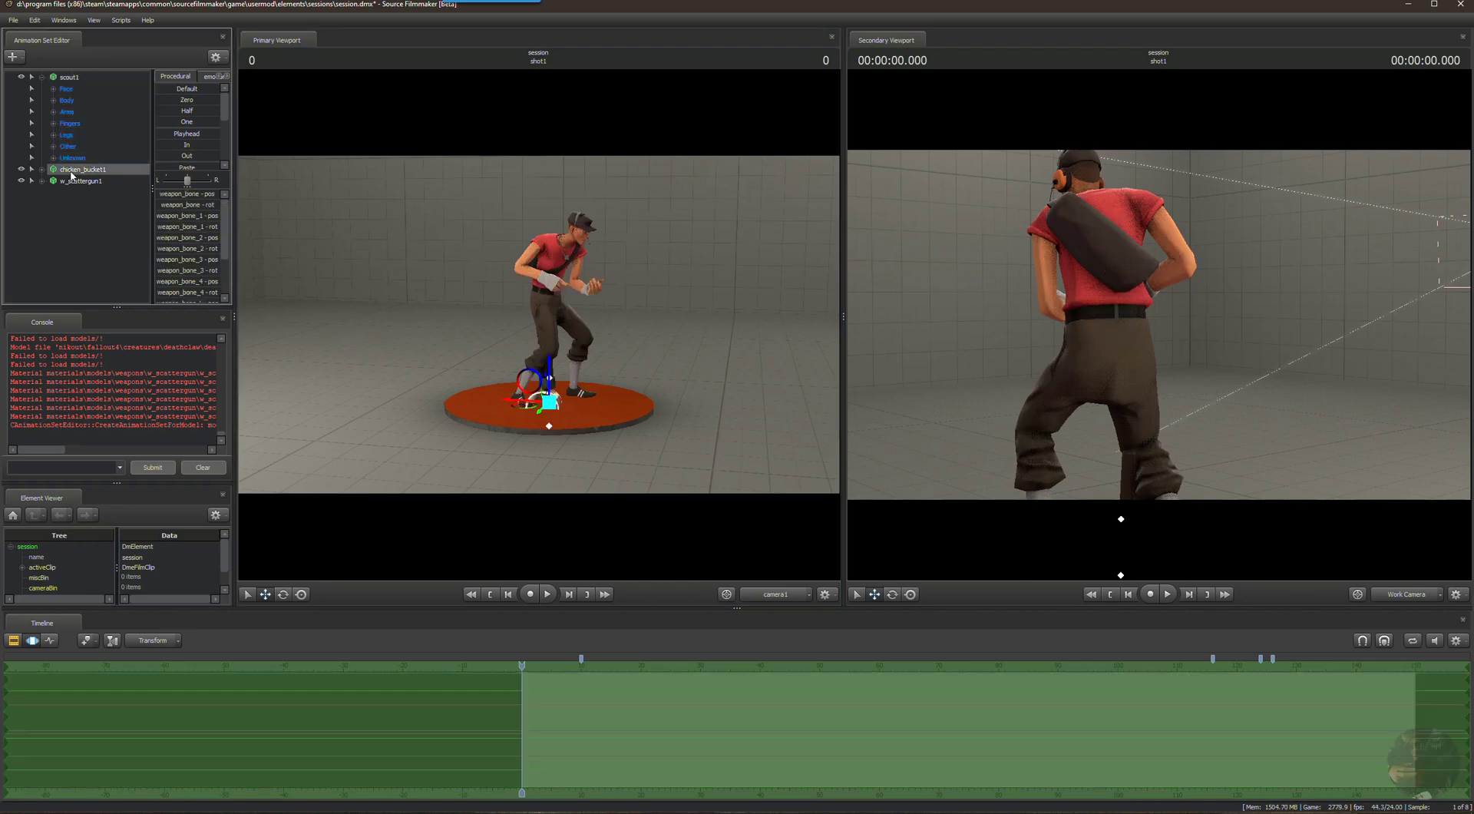
pyautogui.rightClick(72, 175)
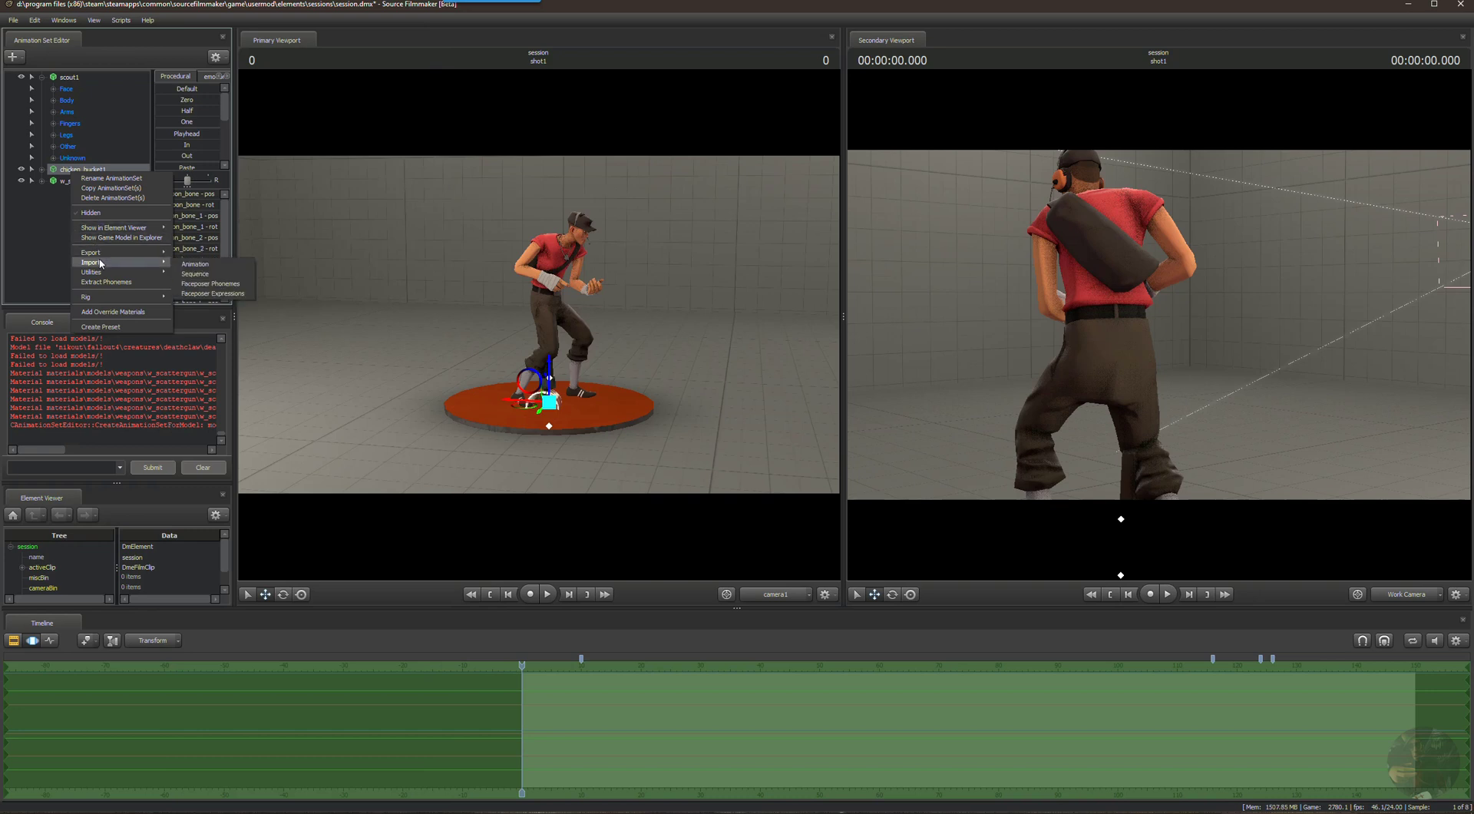
pyautogui.click(196, 264)
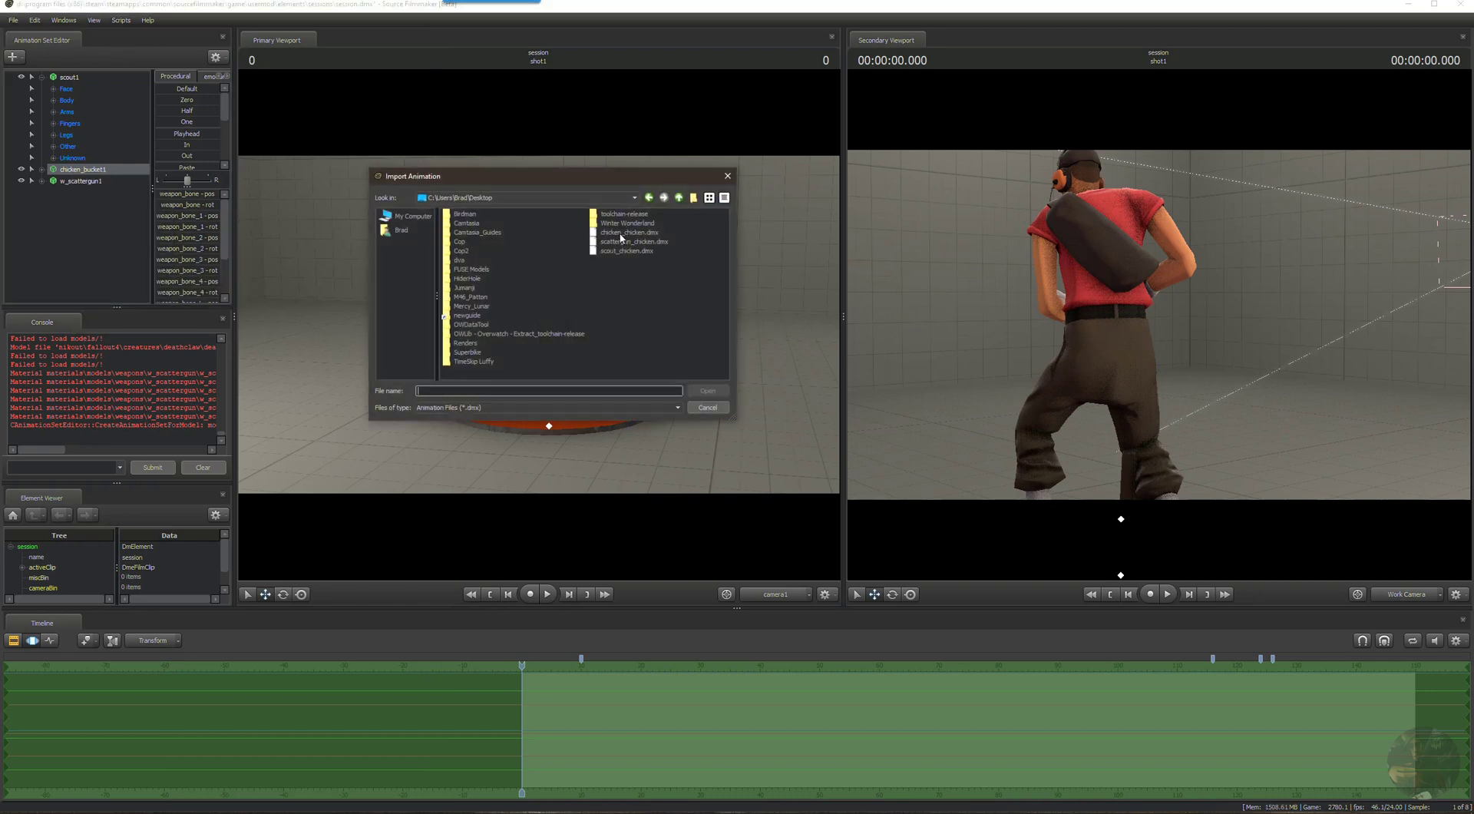
pyautogui.click(622, 233)
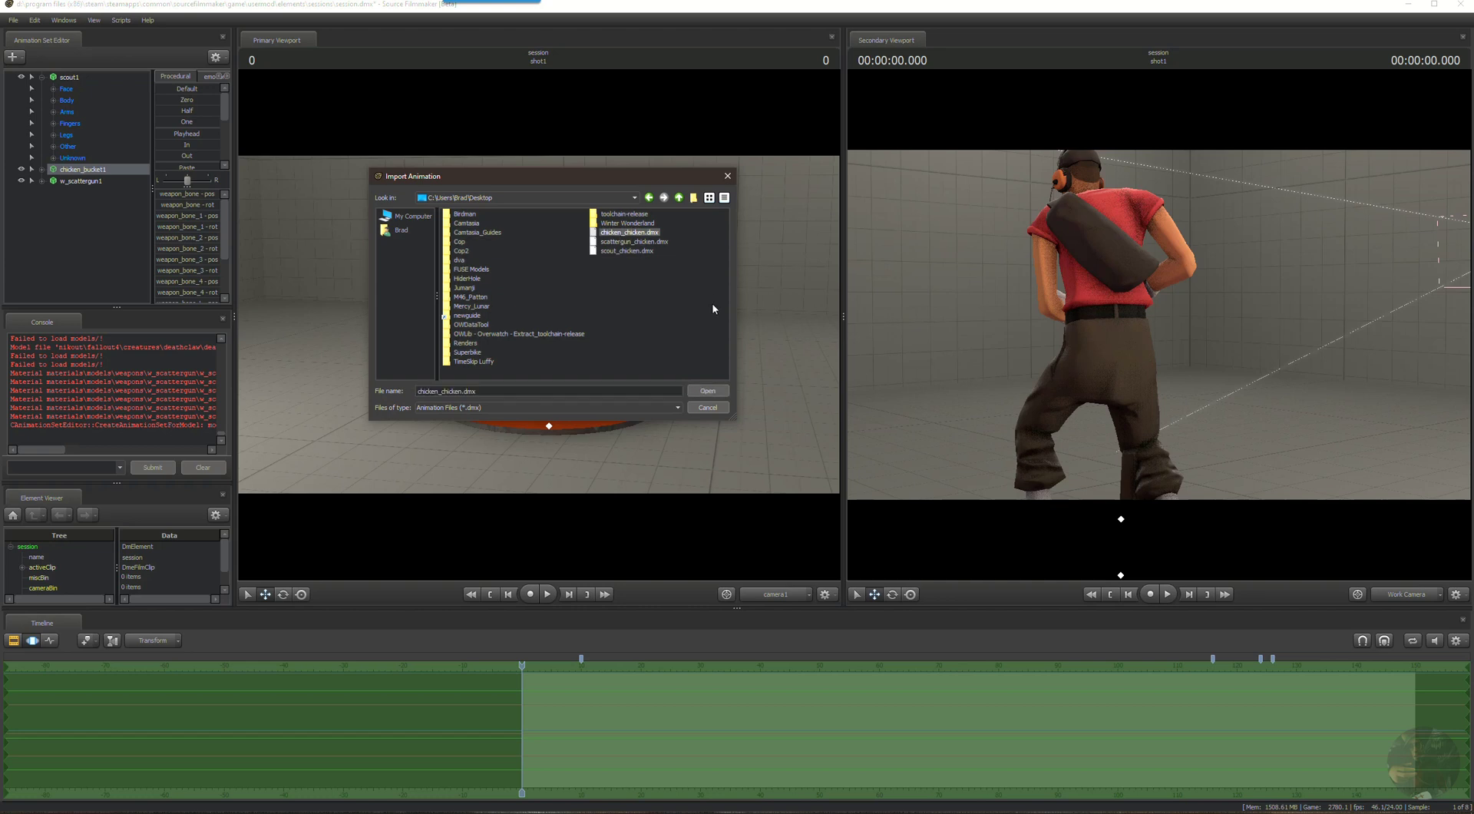
pyautogui.click(707, 392)
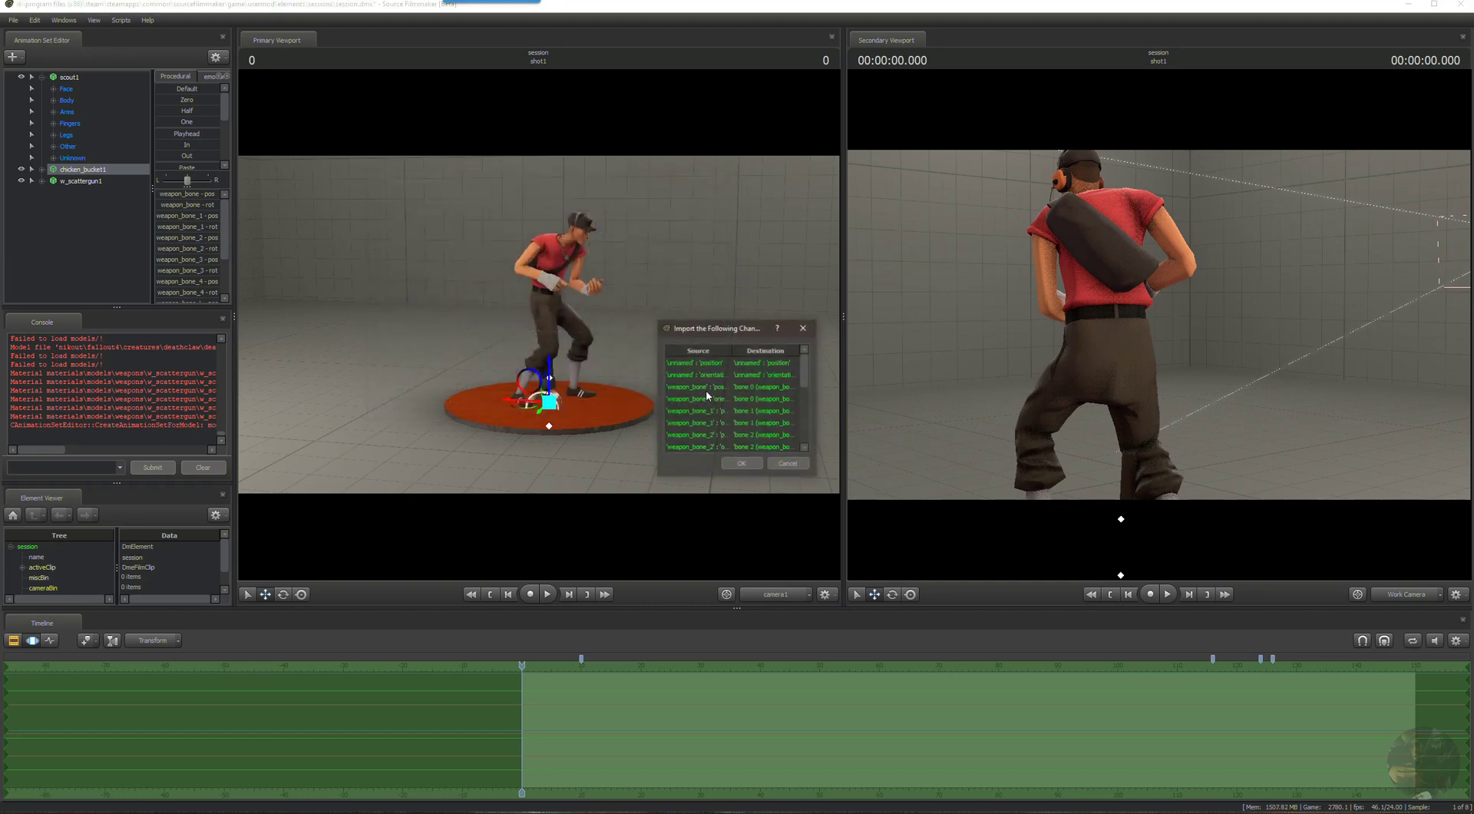
pyautogui.click(741, 464)
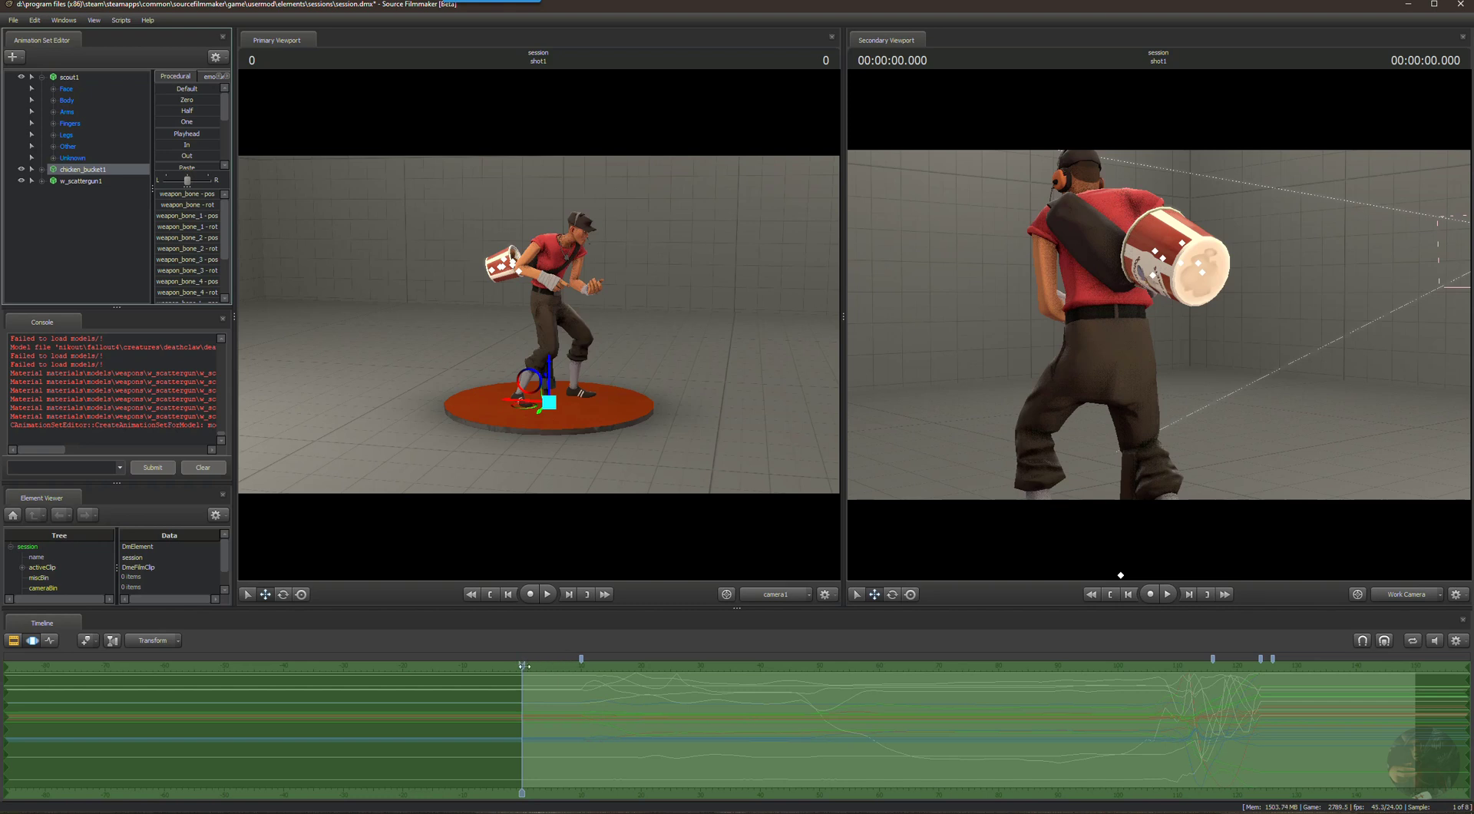
pyautogui.moveTo(568, 662); pyautogui.dragTo(522, 661)
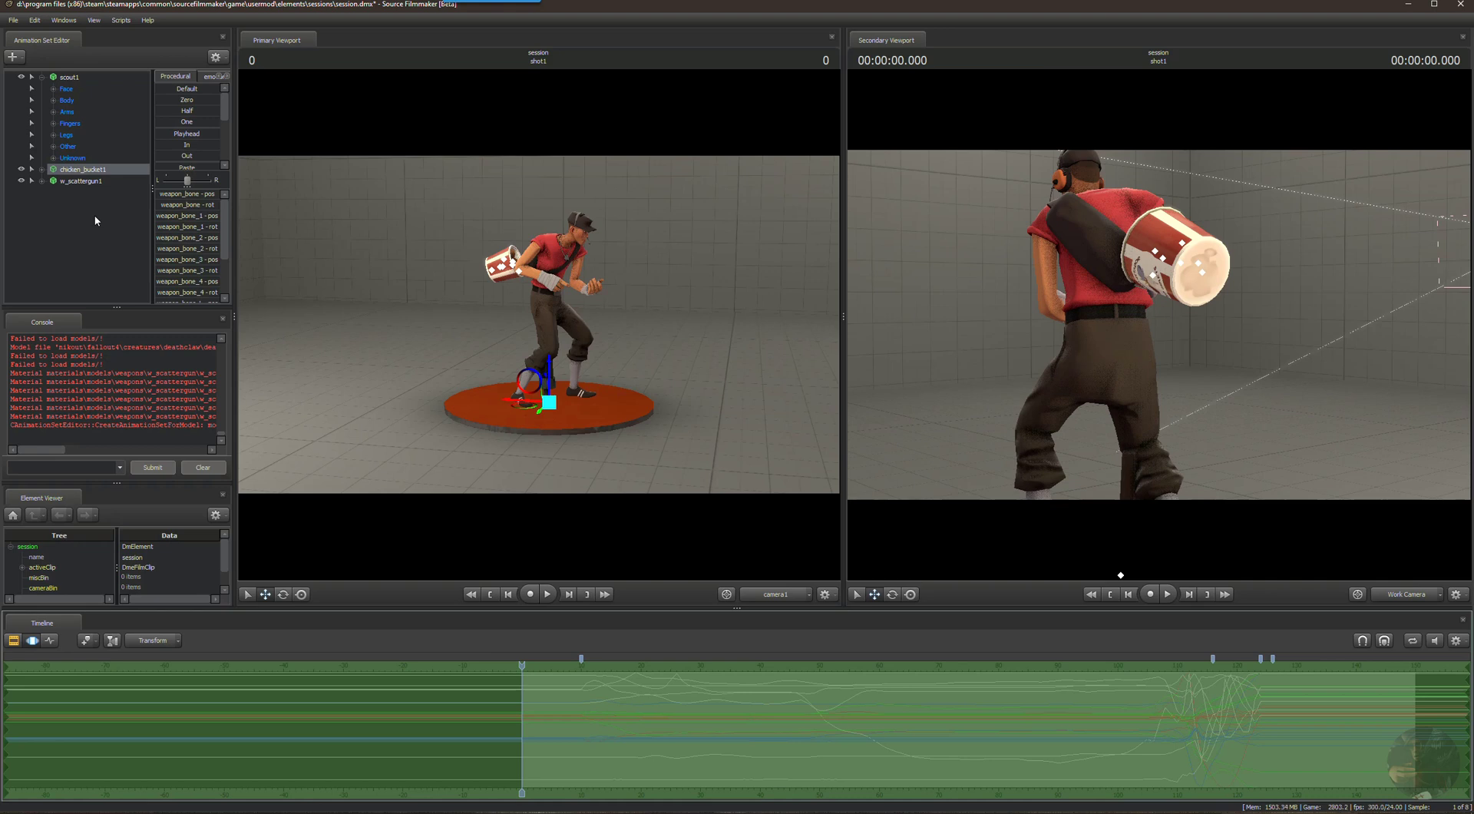
# Undo the animation imports on both chicken_bucket1 and scout1.
pyautogui.hotkey('ctrl', 'z')
pyautogui.hotkey('ctrl', 'z')
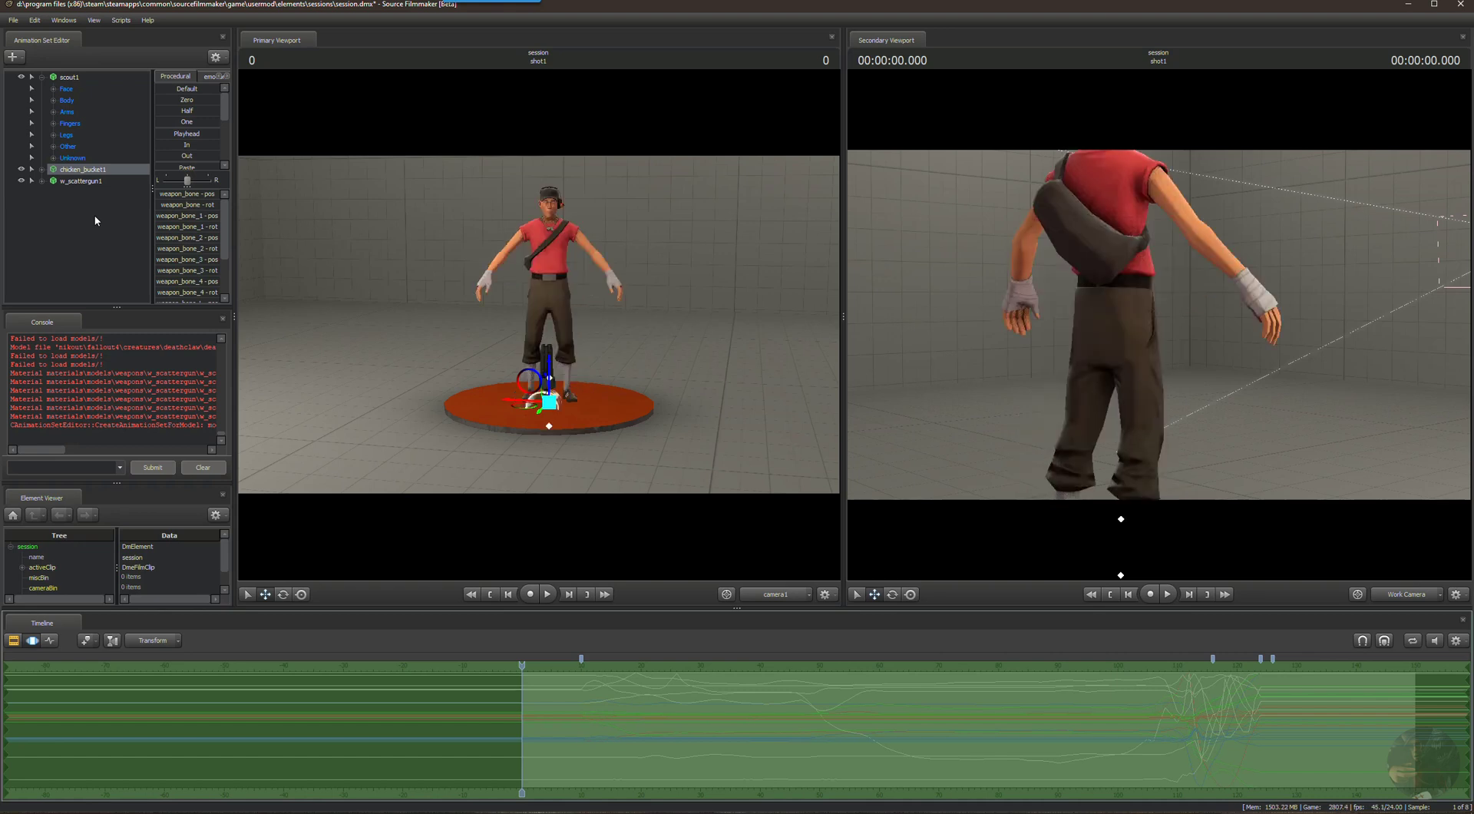
pyautogui.hotkey('ctrl', 'z')
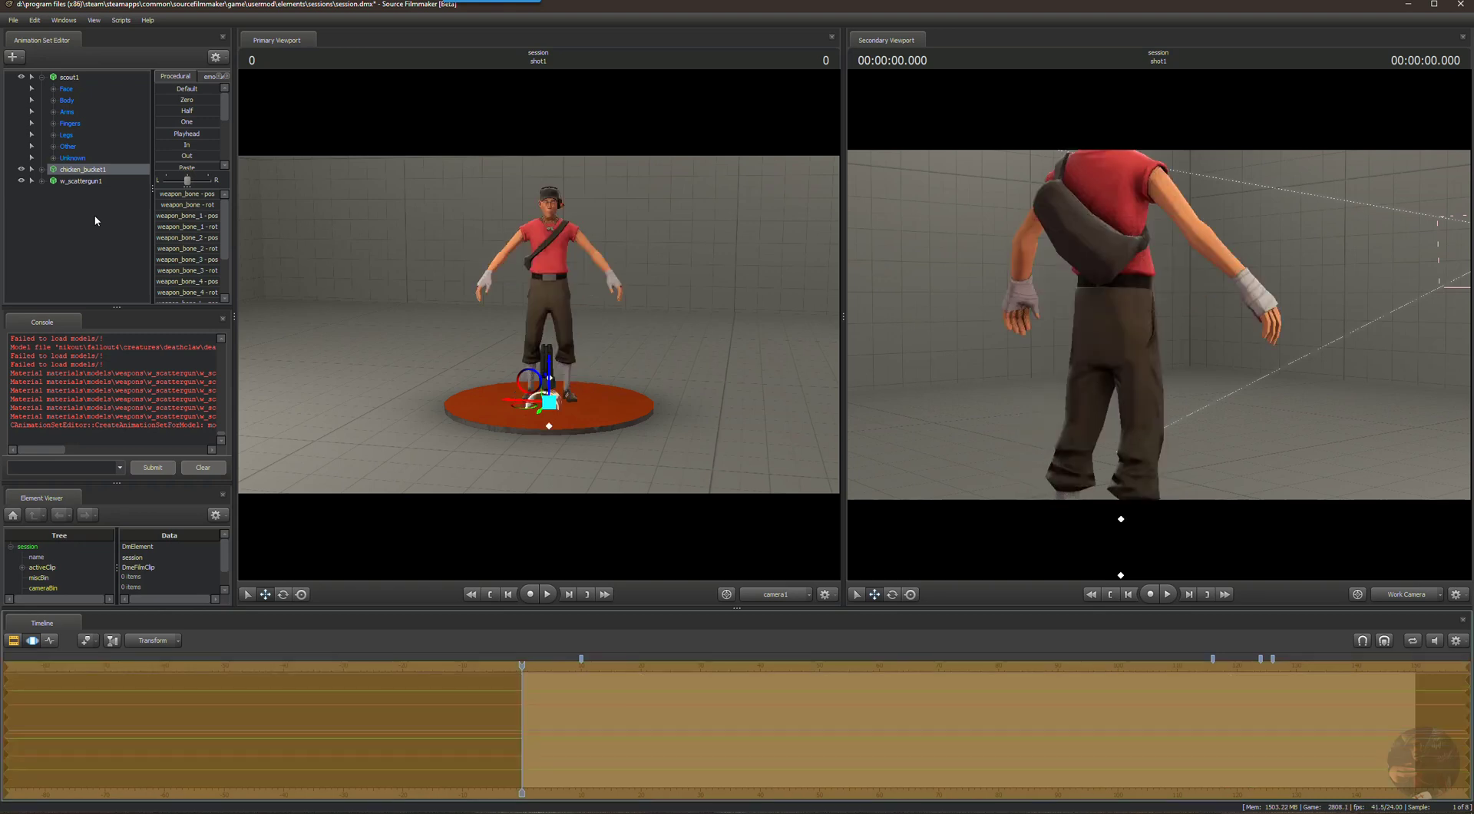
# Add a scale control to the weapon_bone transform in chicken_bucket1's Other group.
pyautogui.click(90, 172)
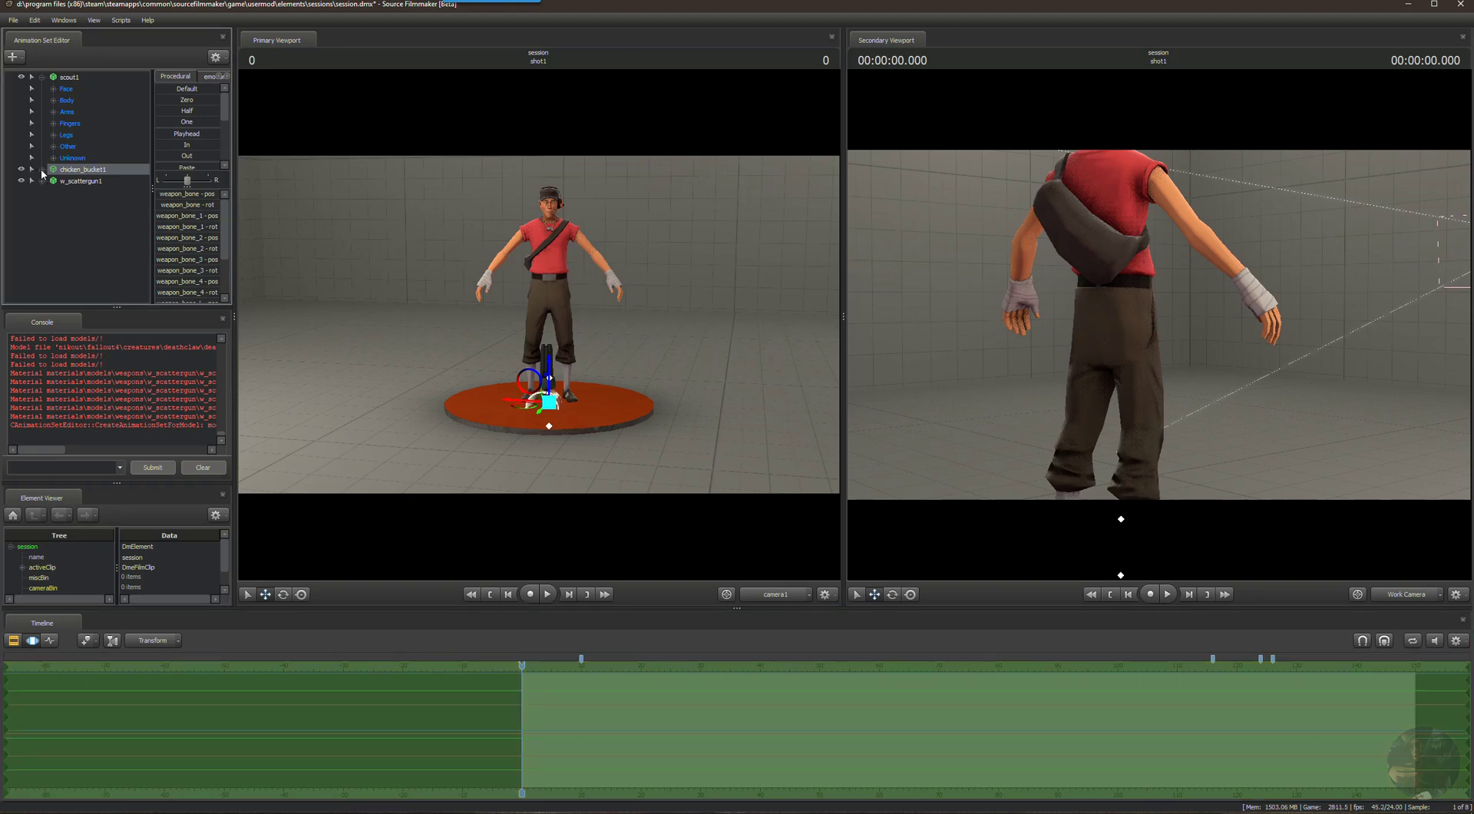
pyautogui.click(42, 170)
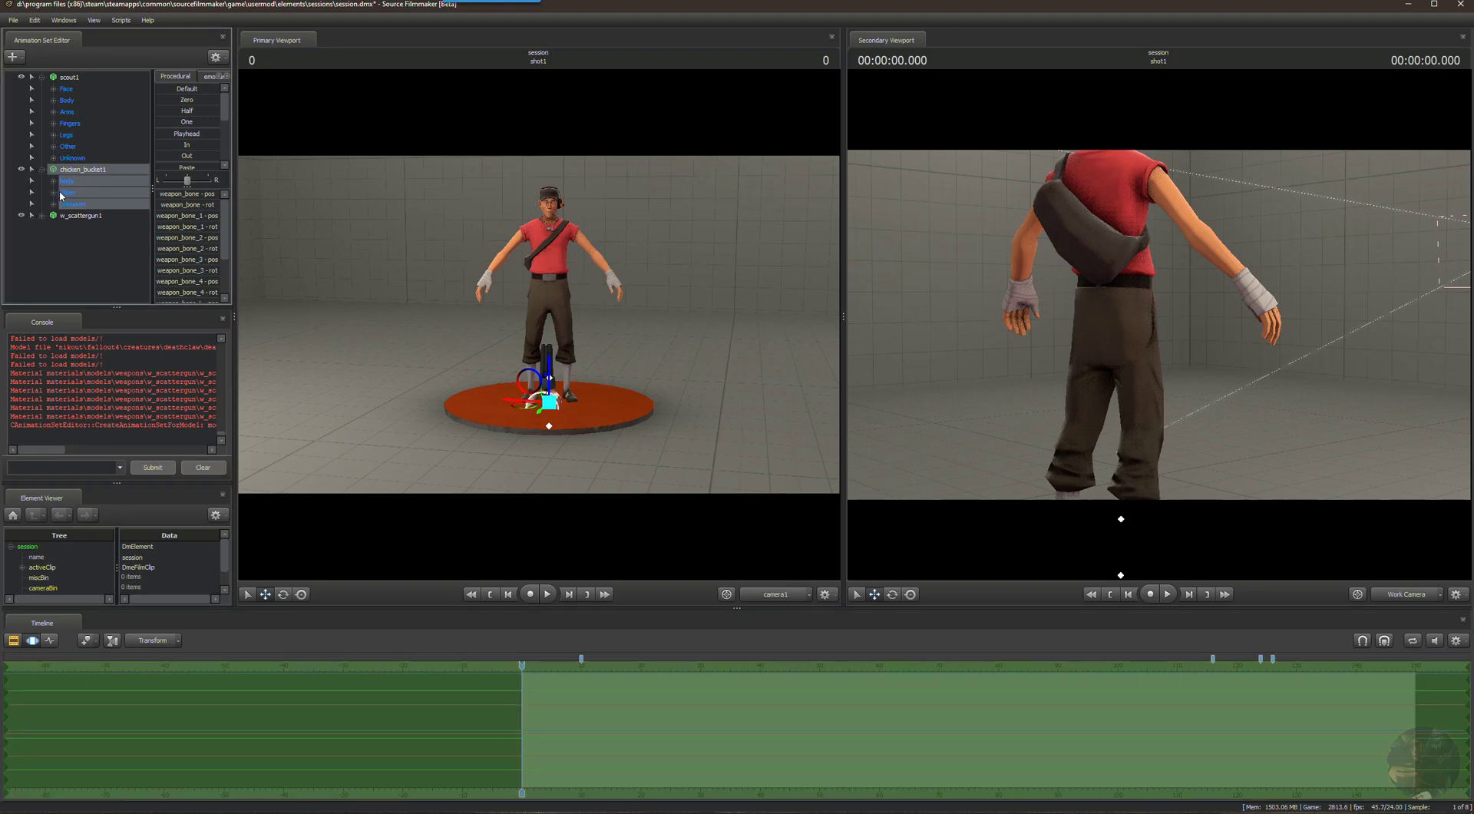
pyautogui.click(55, 193)
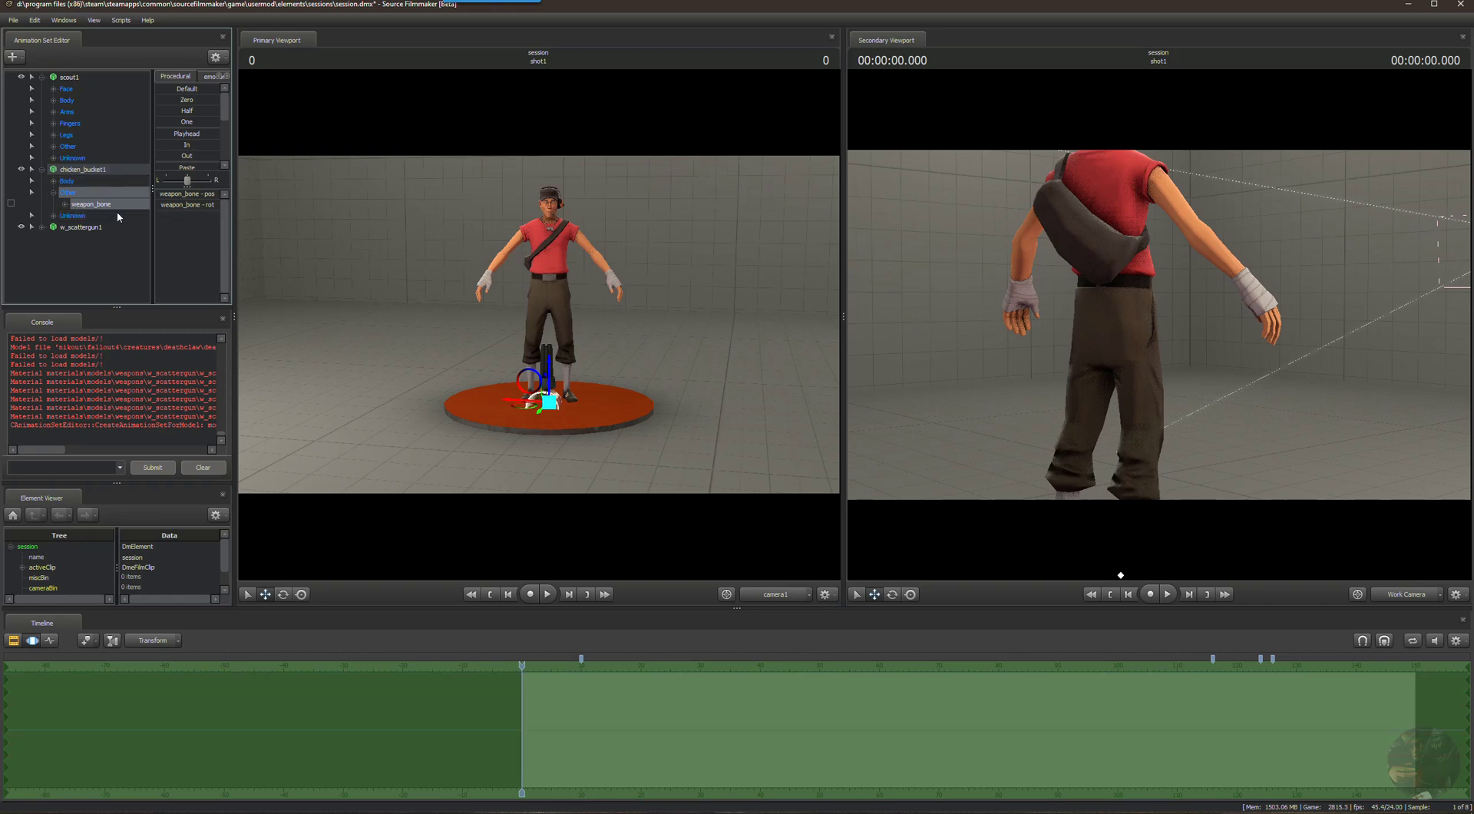
pyautogui.rightClick(111, 207)
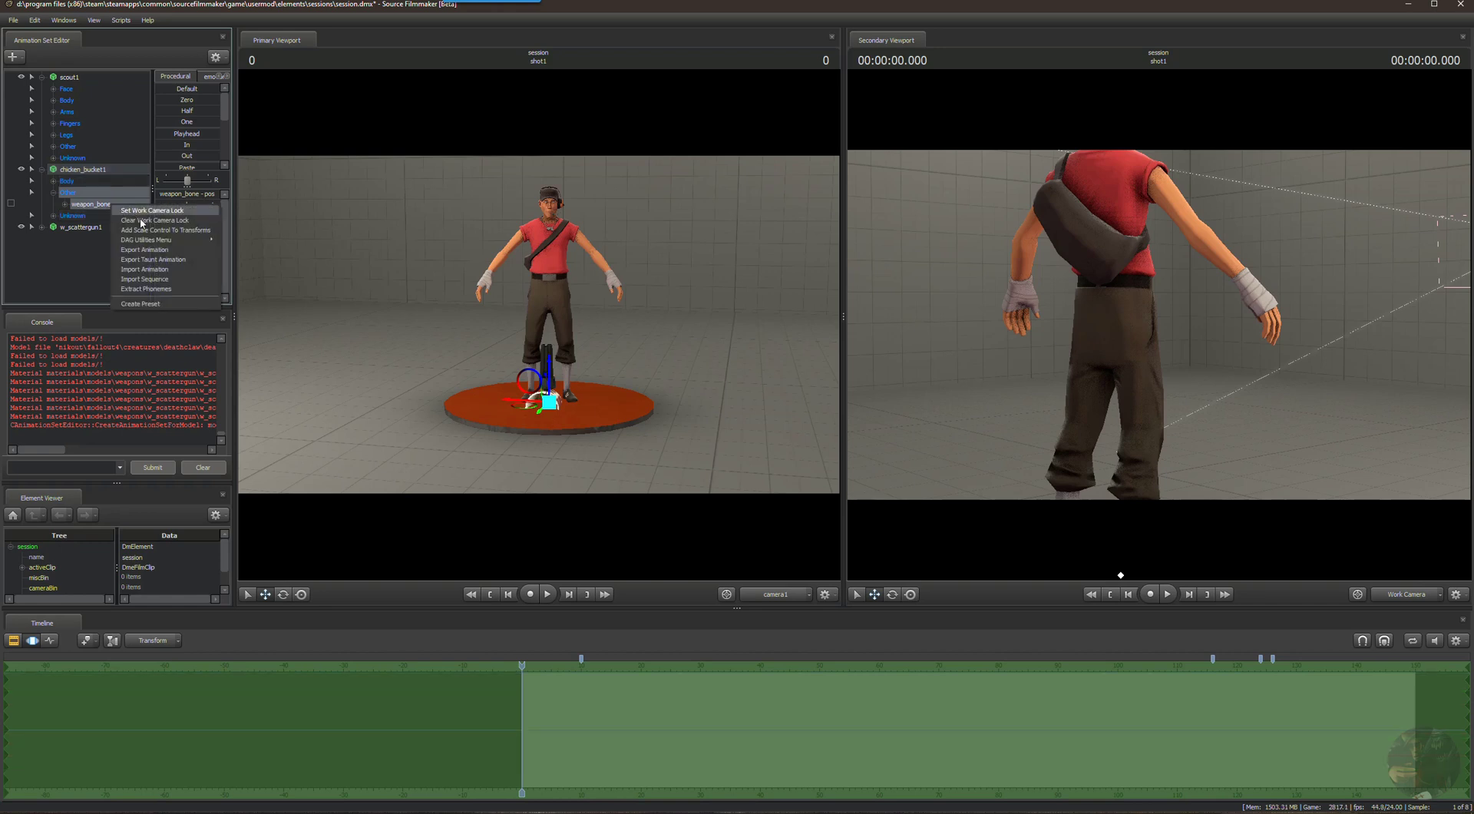
pyautogui.click(149, 231)
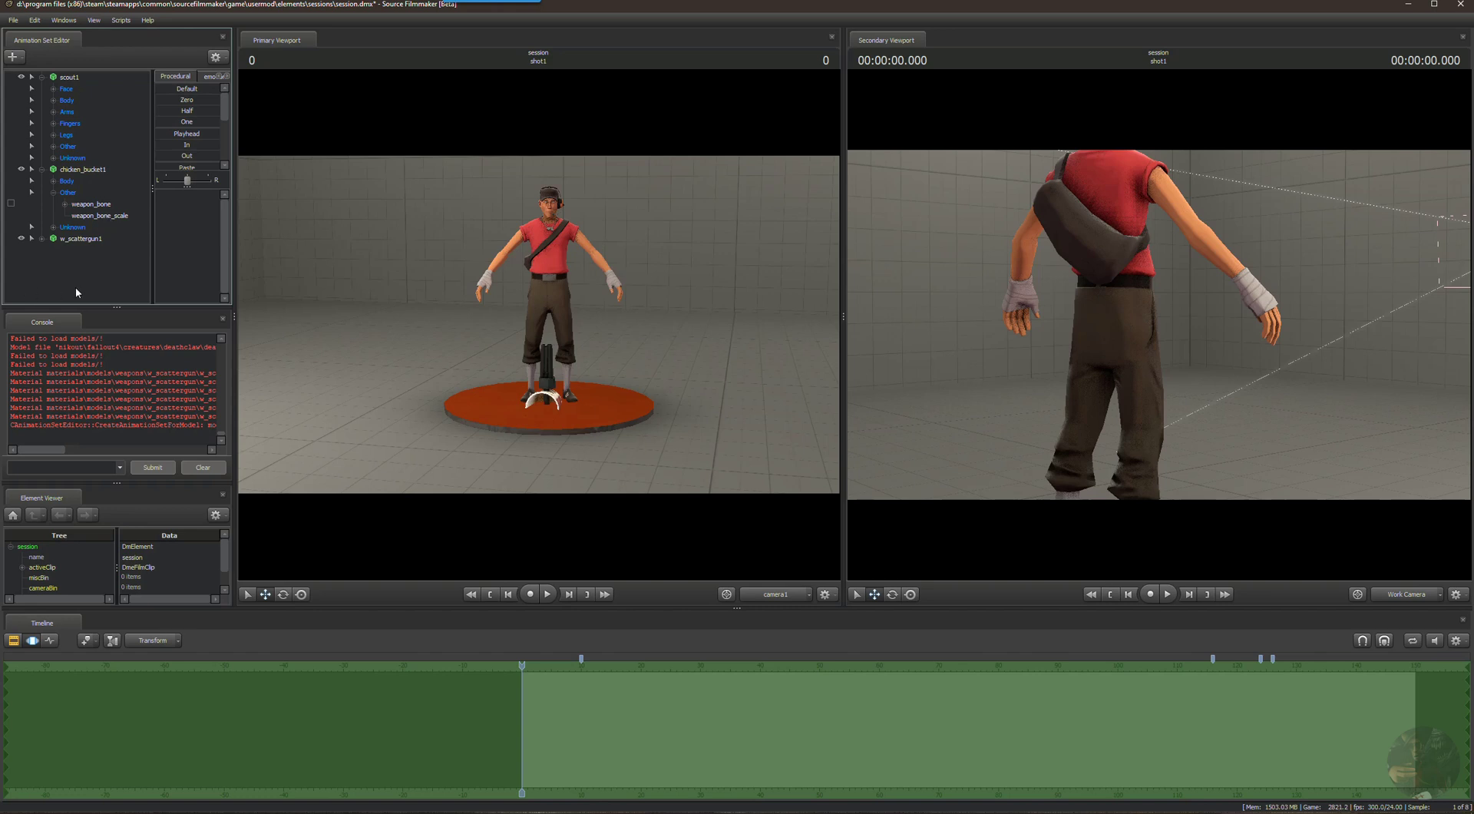
# Add a scale control to the weapon_bone transform in w_scattergun1's Other group.
pyautogui.click(41, 239)
pyautogui.click(90, 274)
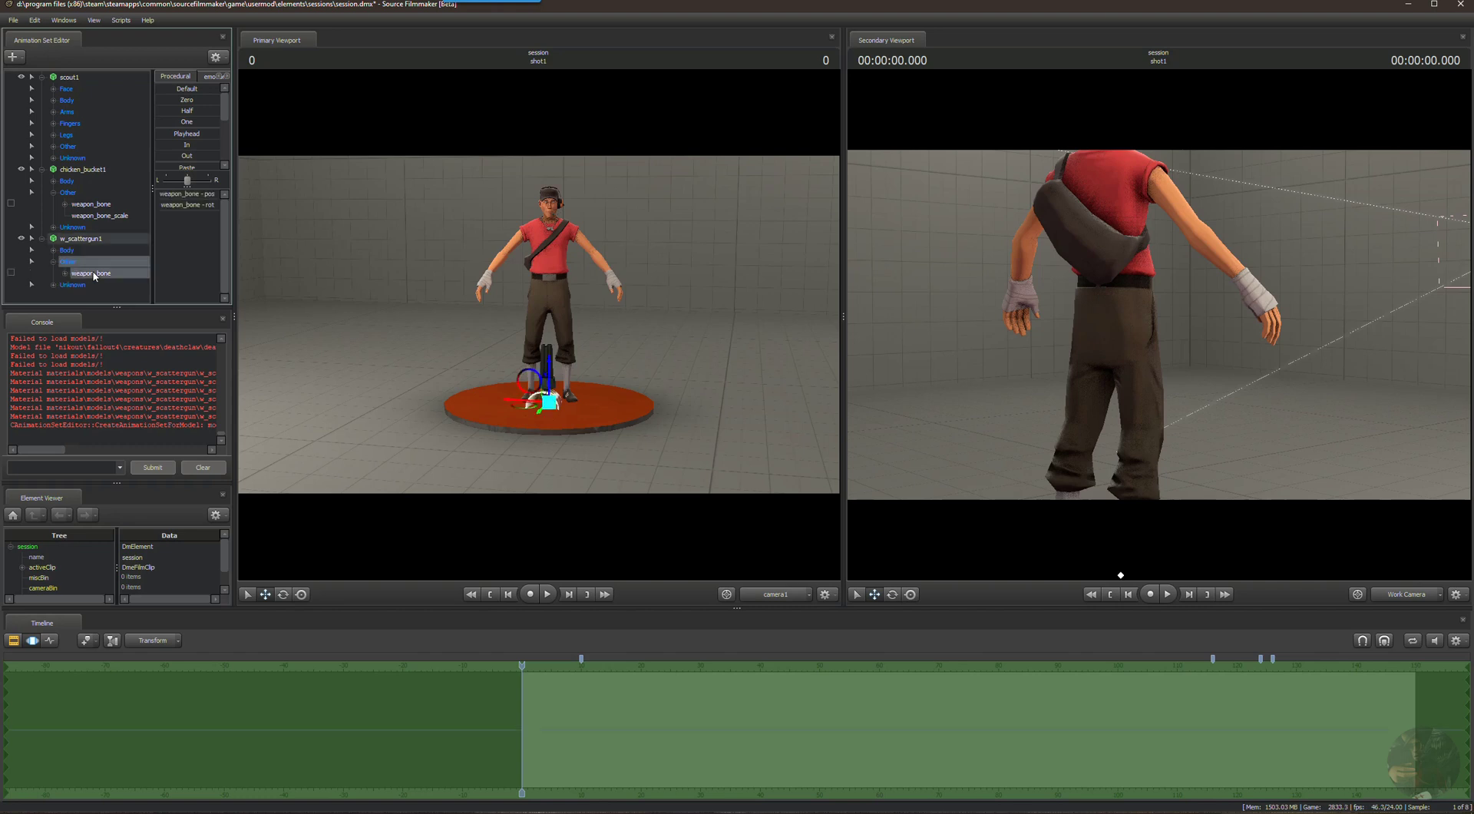
pyautogui.rightClick(94, 276)
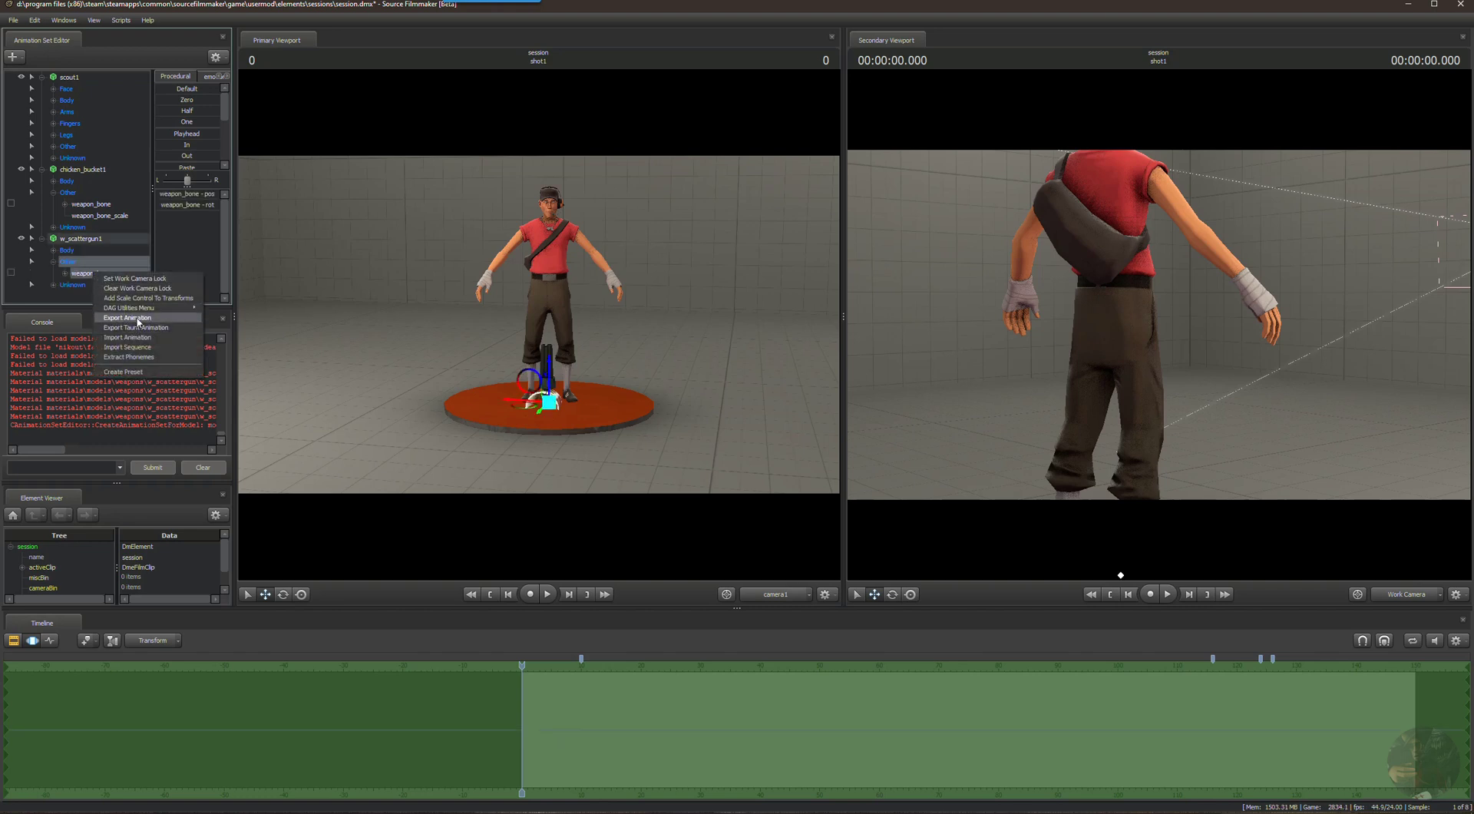
pyautogui.click(141, 298)
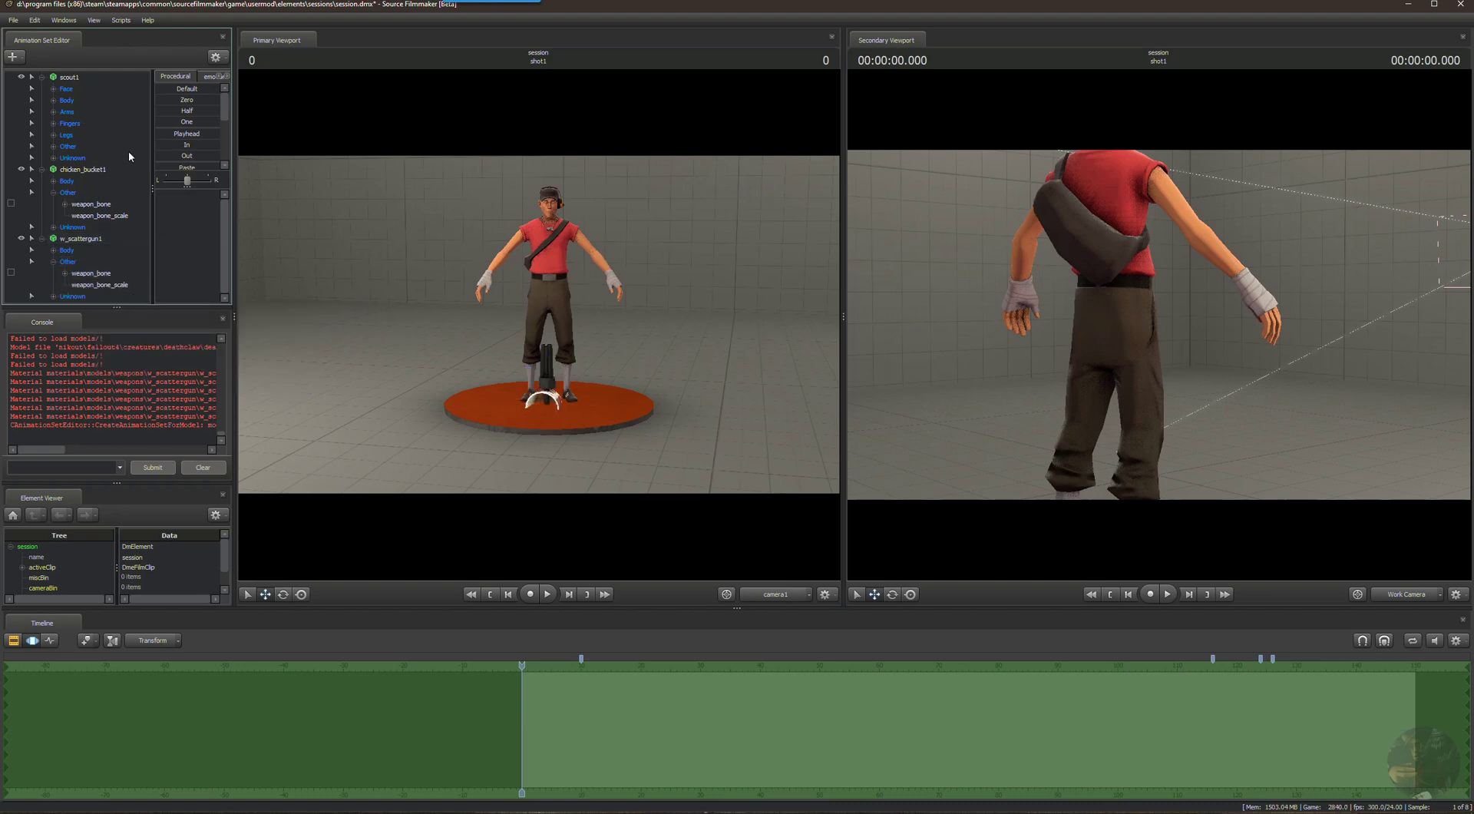
# Import scout_chicken.dmx onto the scout1 animation set, accepting the listed channels, and scrub the opening before returning to the shot's start.
pyautogui.click(68, 79)
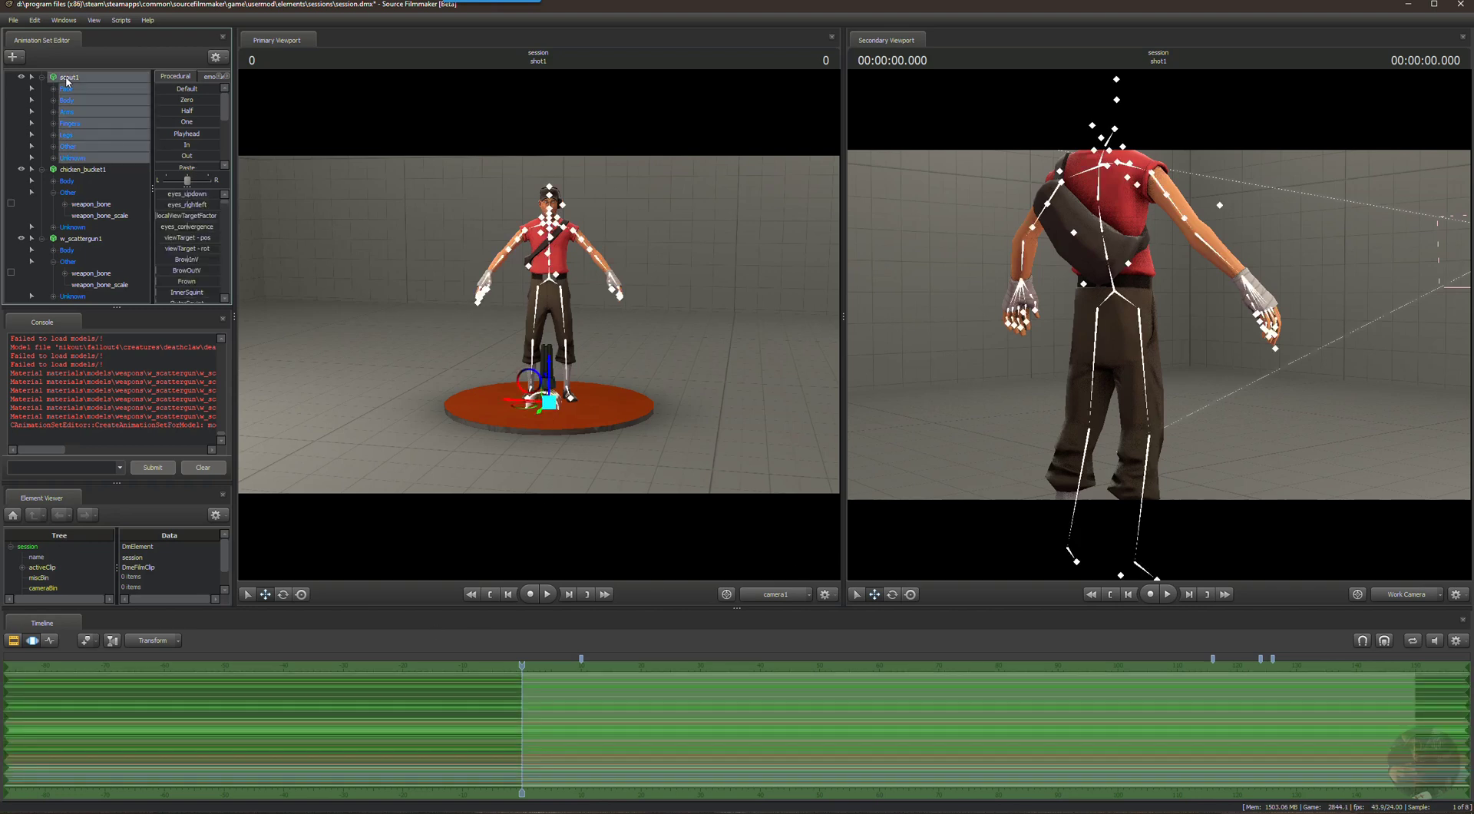
pyautogui.rightClick(67, 78)
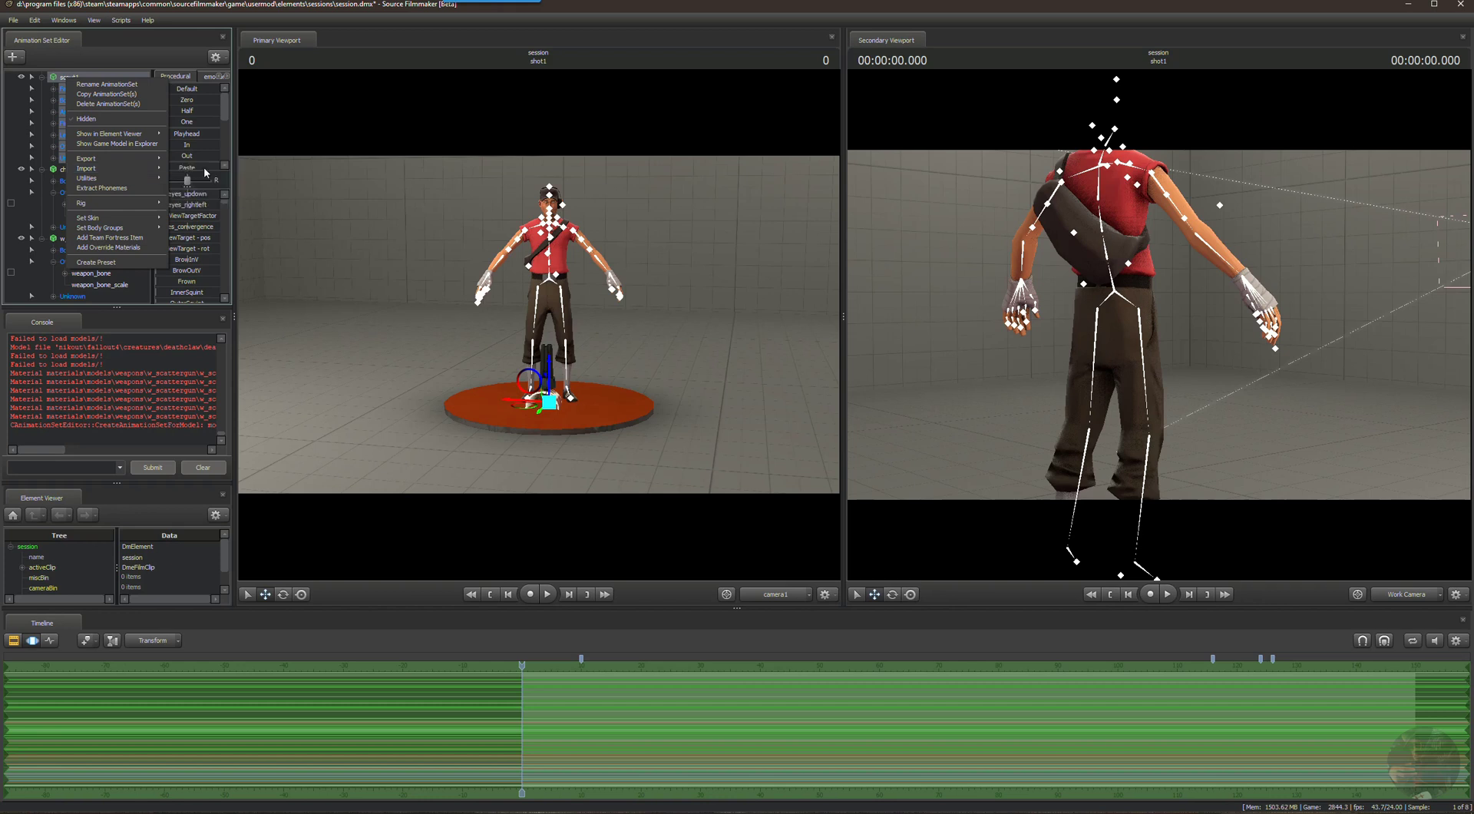
pyautogui.moveTo(123, 168)
pyautogui.click(227, 169)
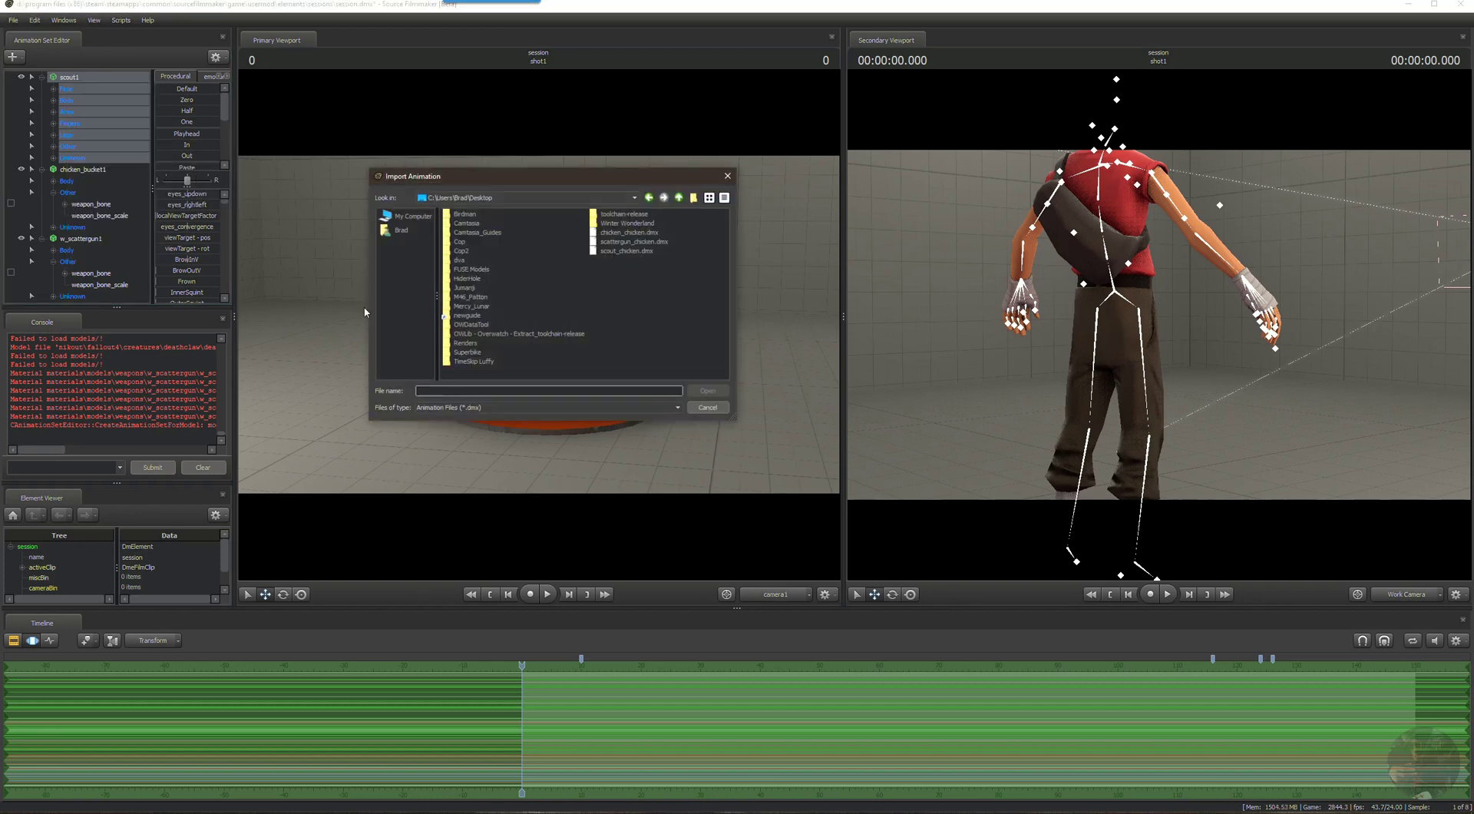
pyautogui.click(624, 251)
pyautogui.click(709, 394)
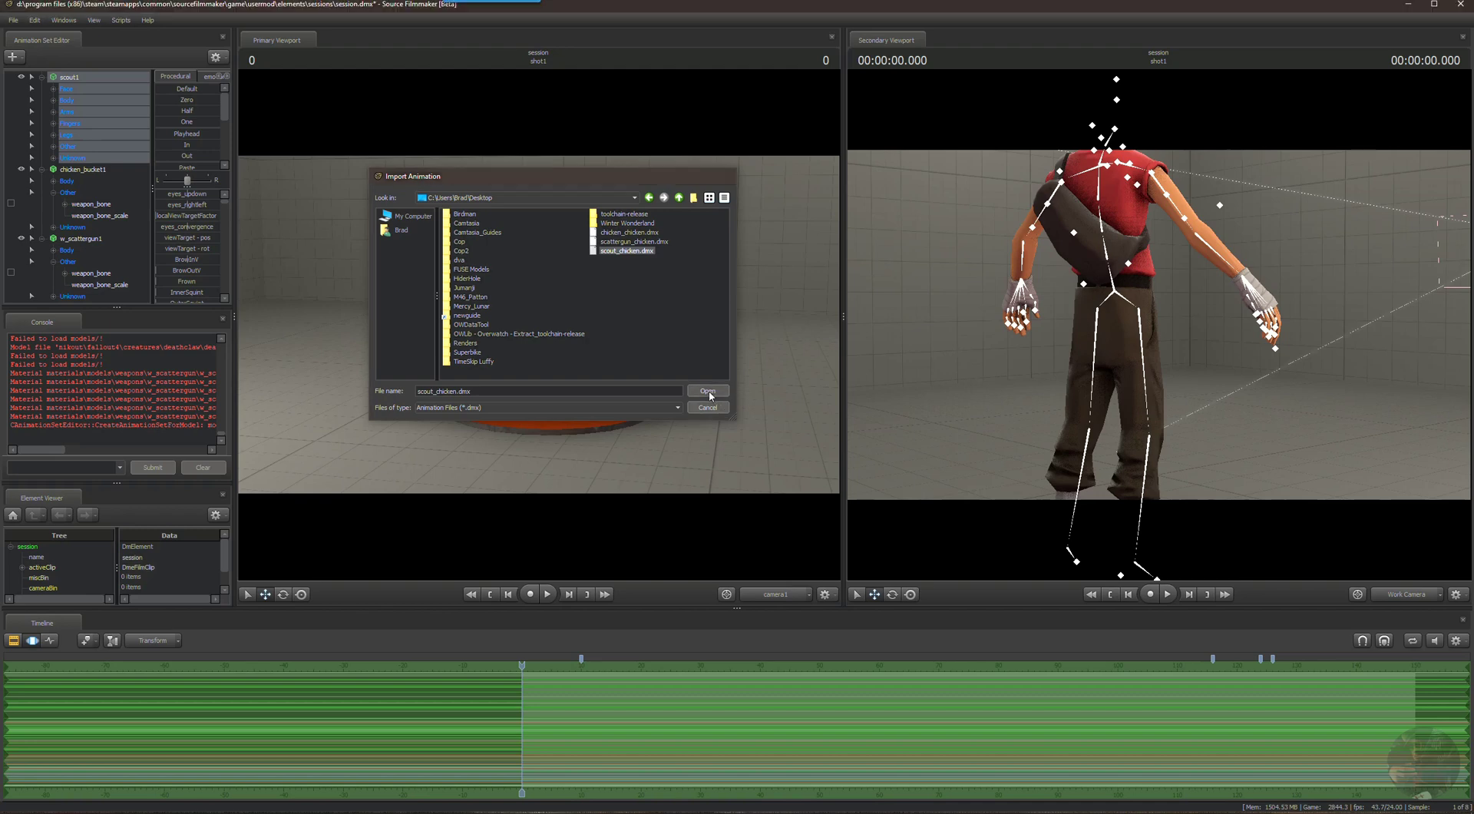
pyautogui.click(742, 464)
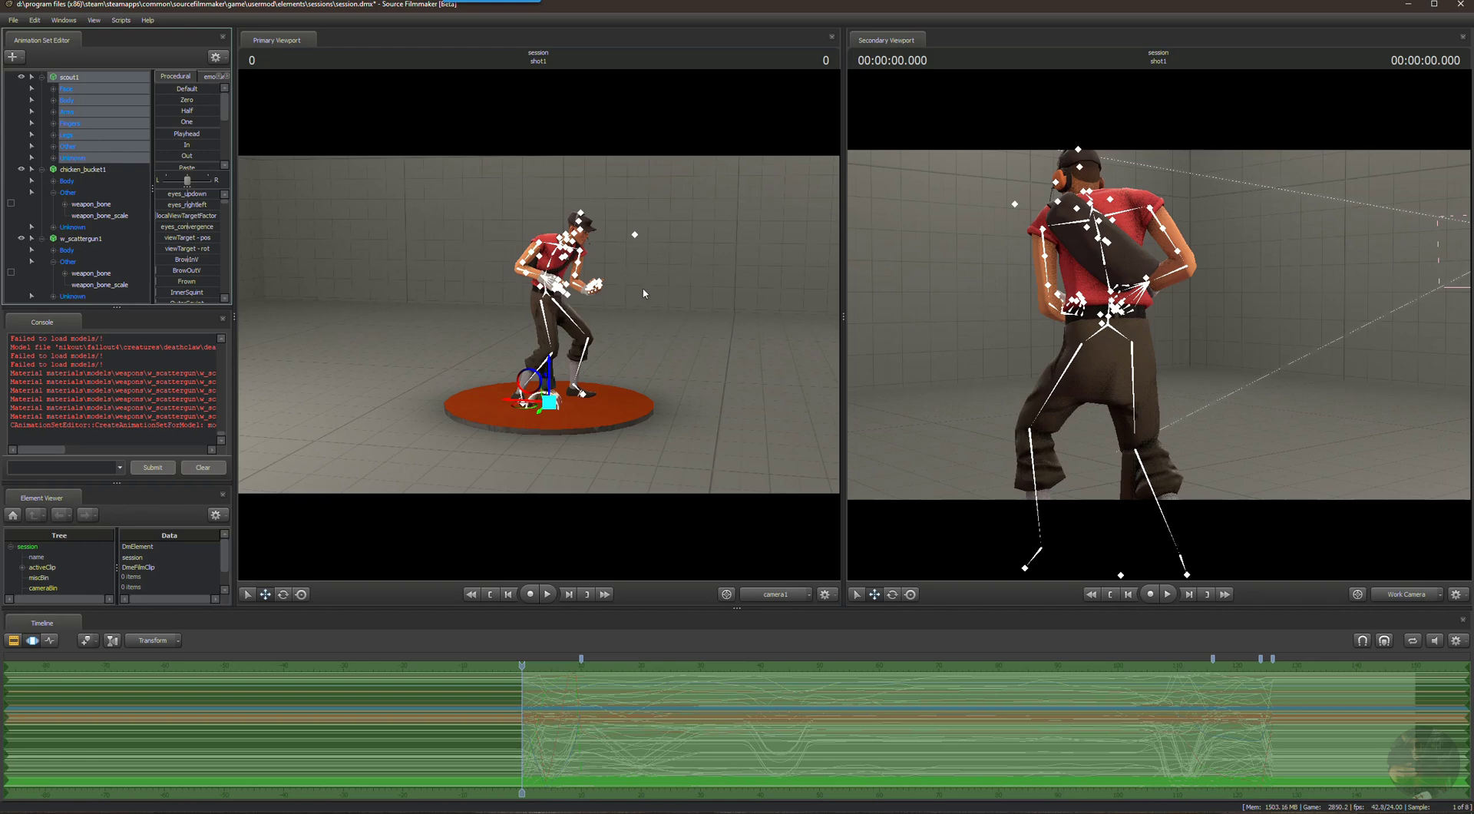
pyautogui.moveTo(526, 665); pyautogui.dragTo(527, 615)
pyautogui.click(490, 594)
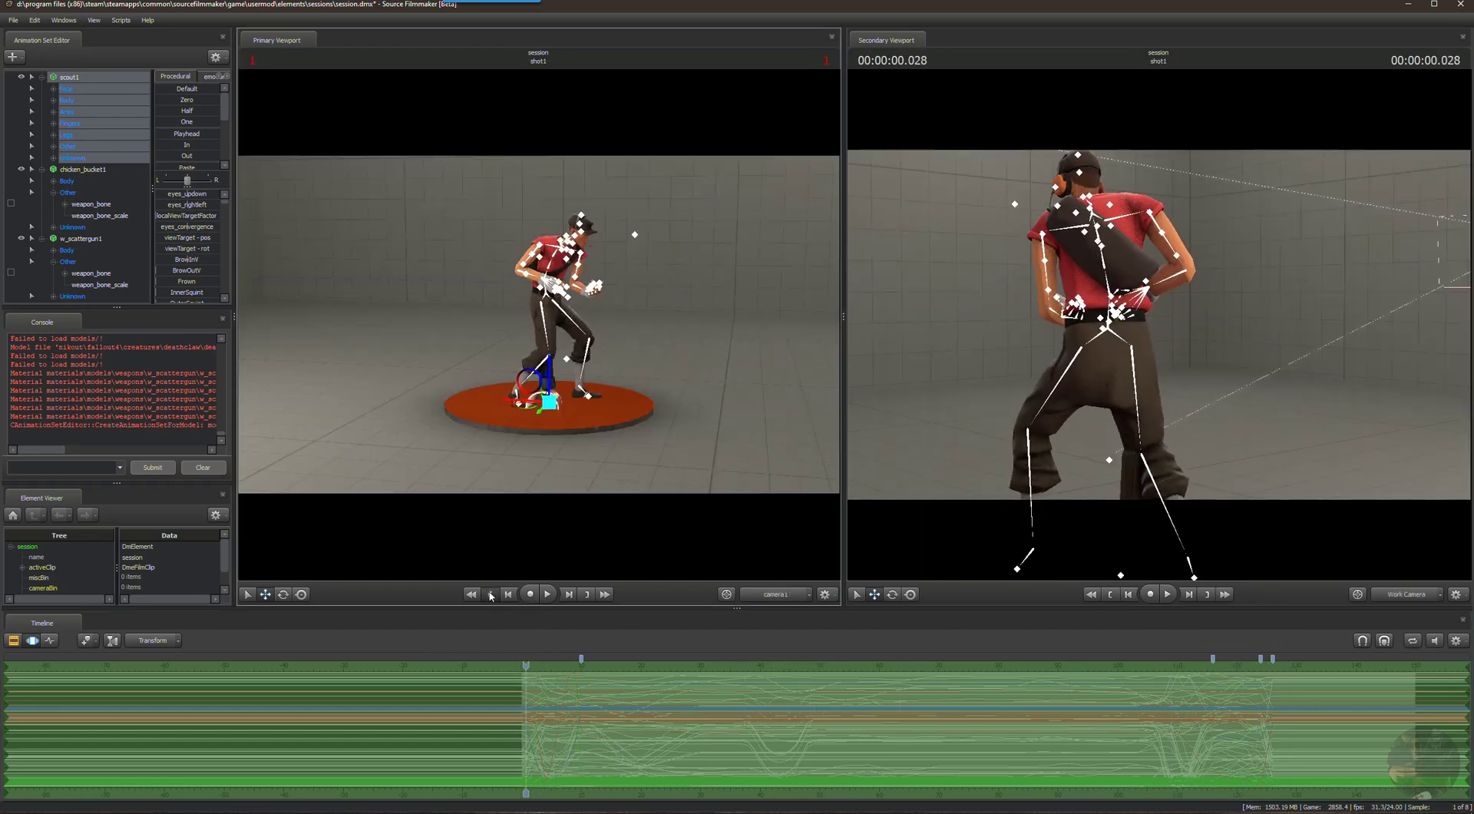
# Import chicken_chicken.dmx onto the chicken_bucket1 animation set, accepting the listed channels.
pyautogui.rightClick(86, 170)
pyautogui.moveTo(119, 263)
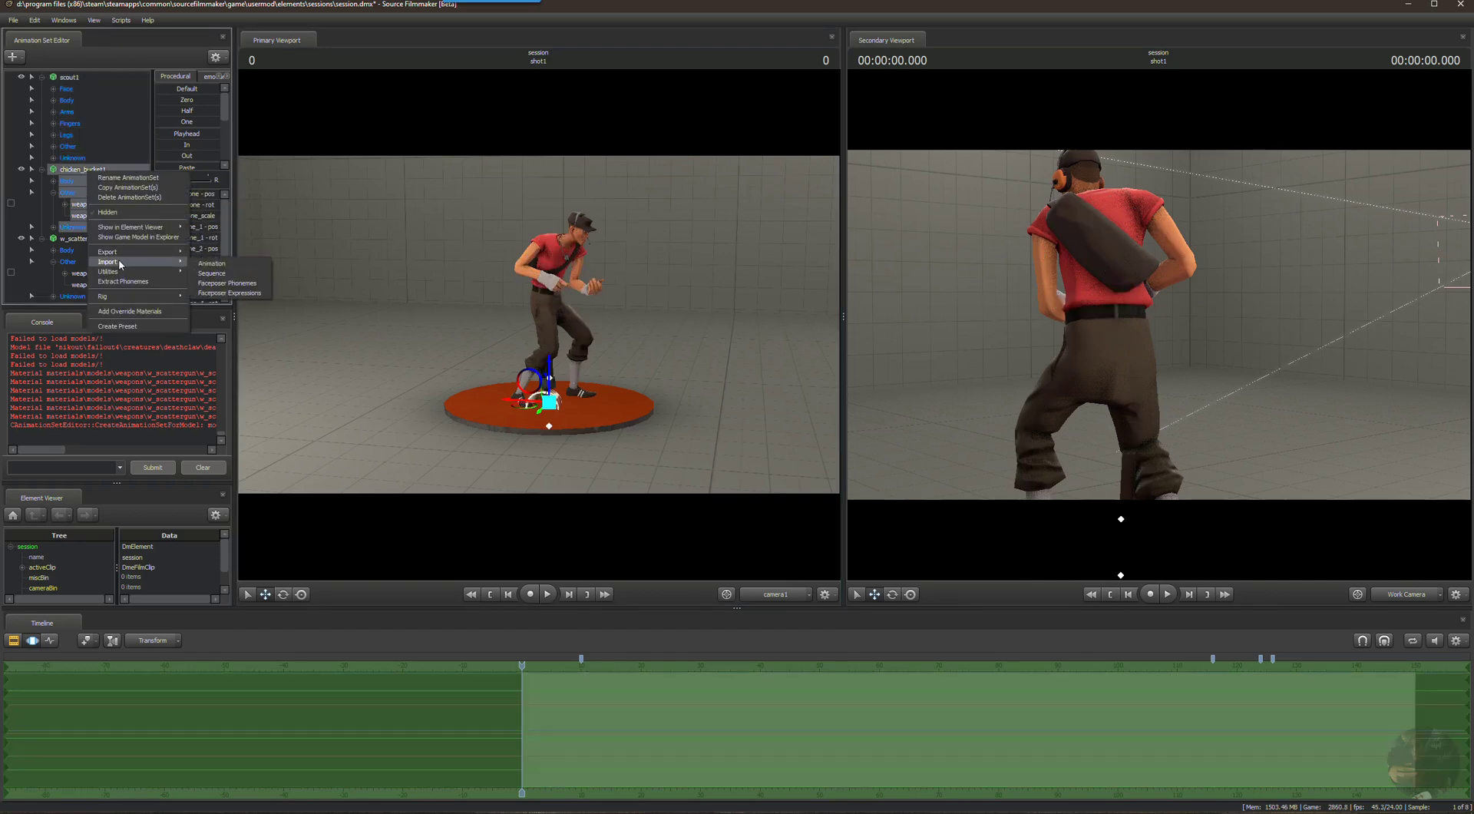
pyautogui.click(212, 263)
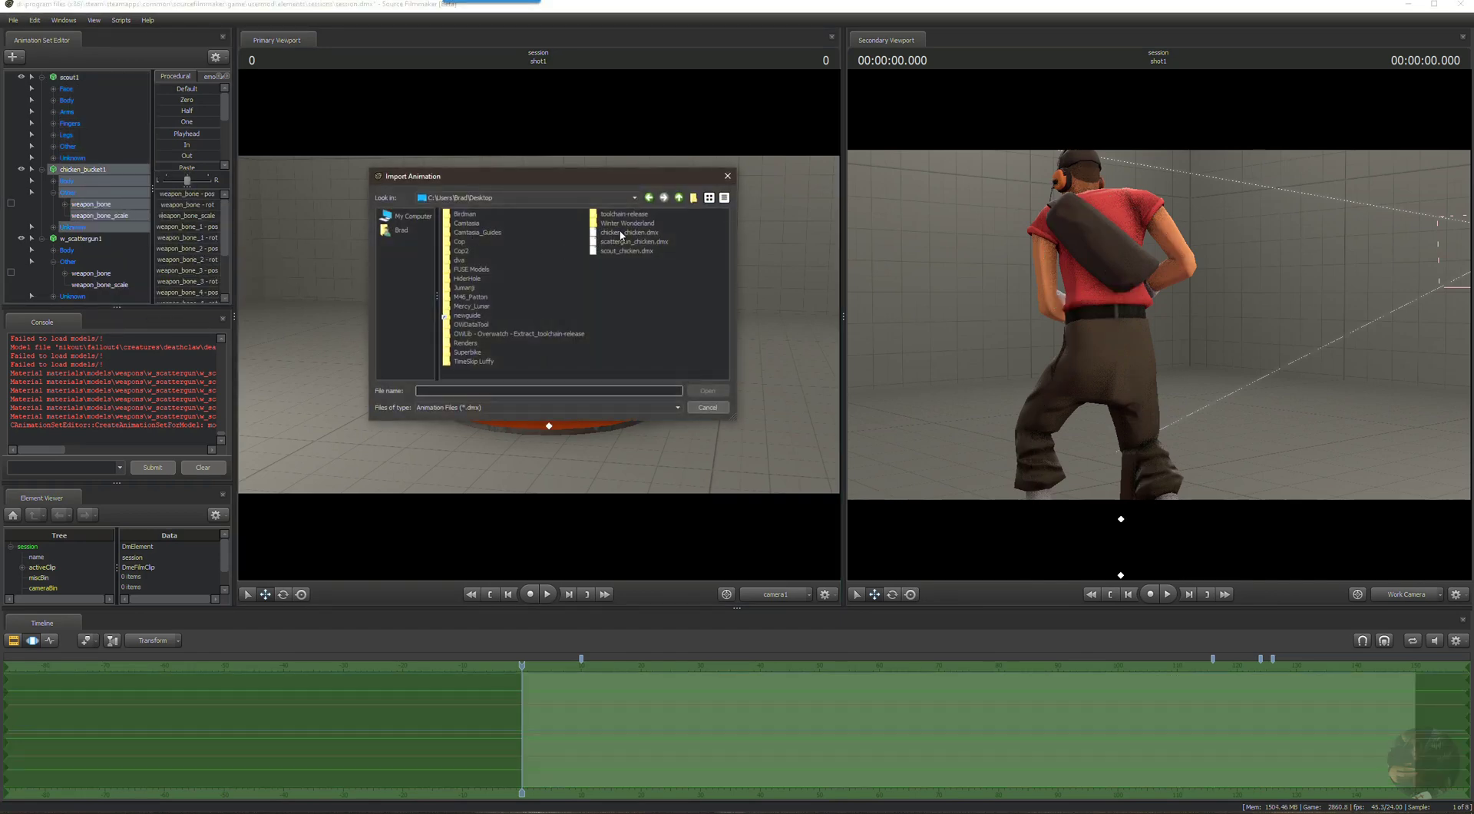
pyautogui.click(627, 234)
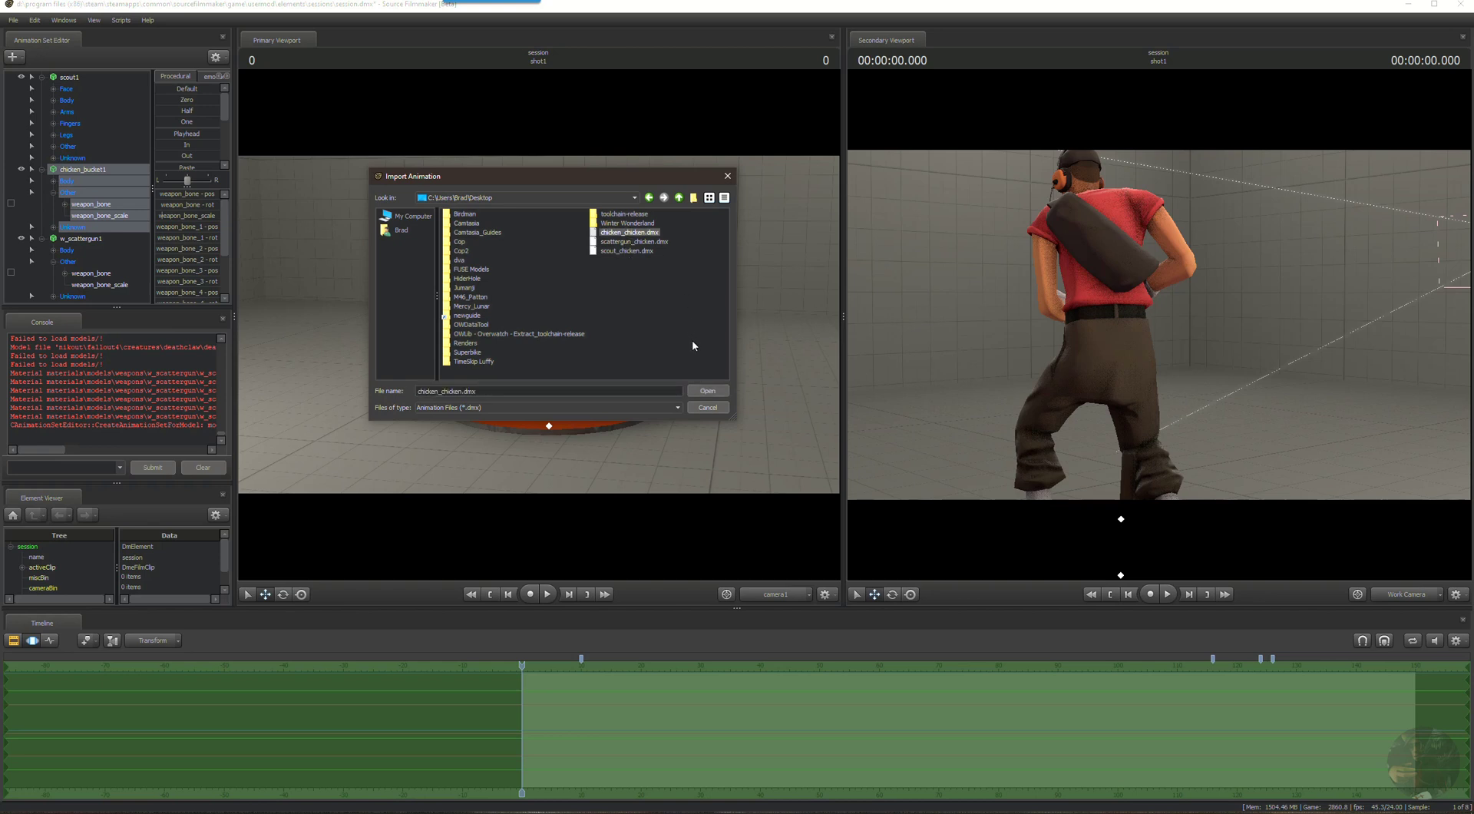
pyautogui.click(710, 390)
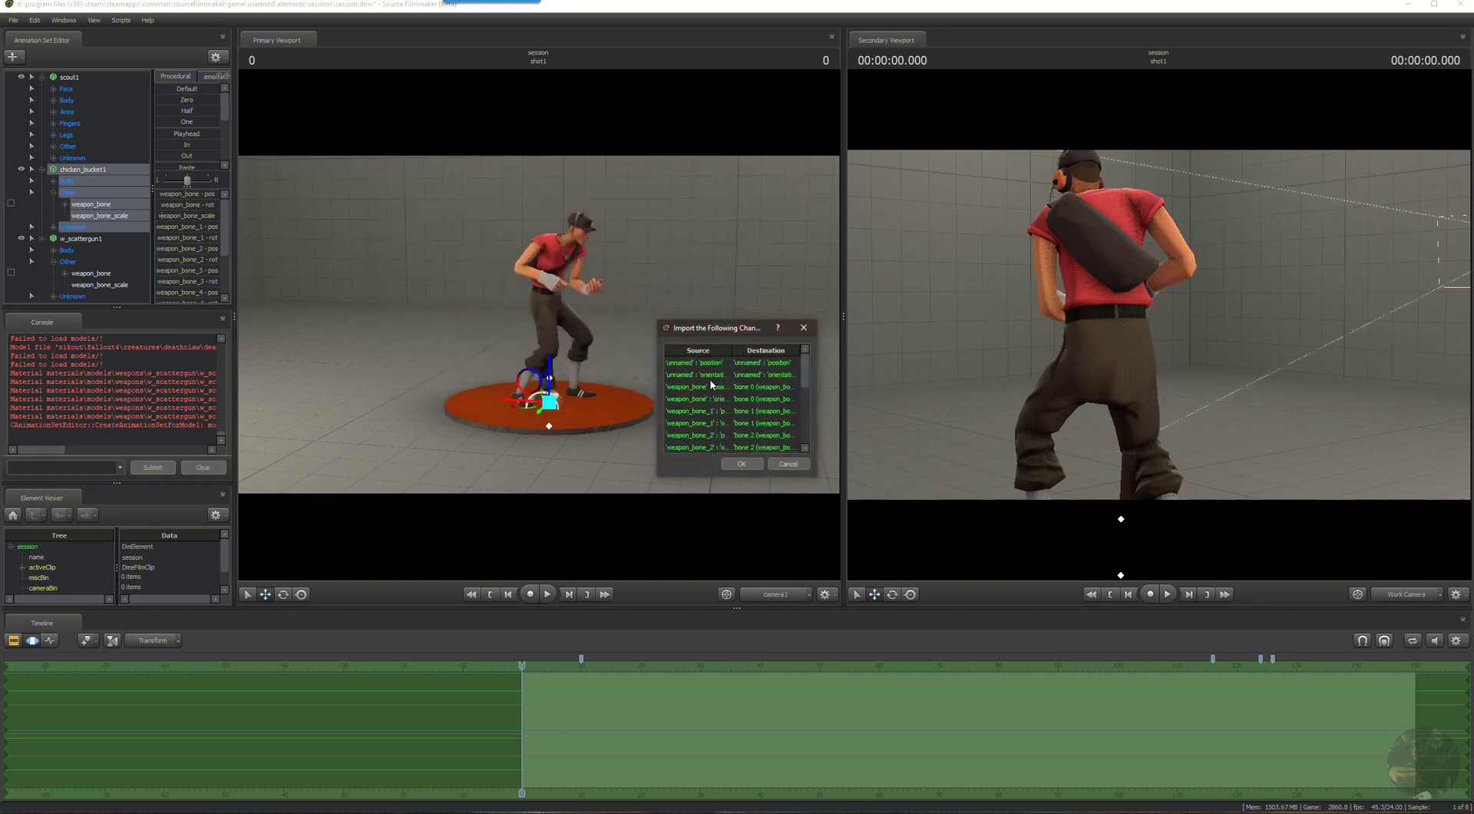
pyautogui.click(742, 465)
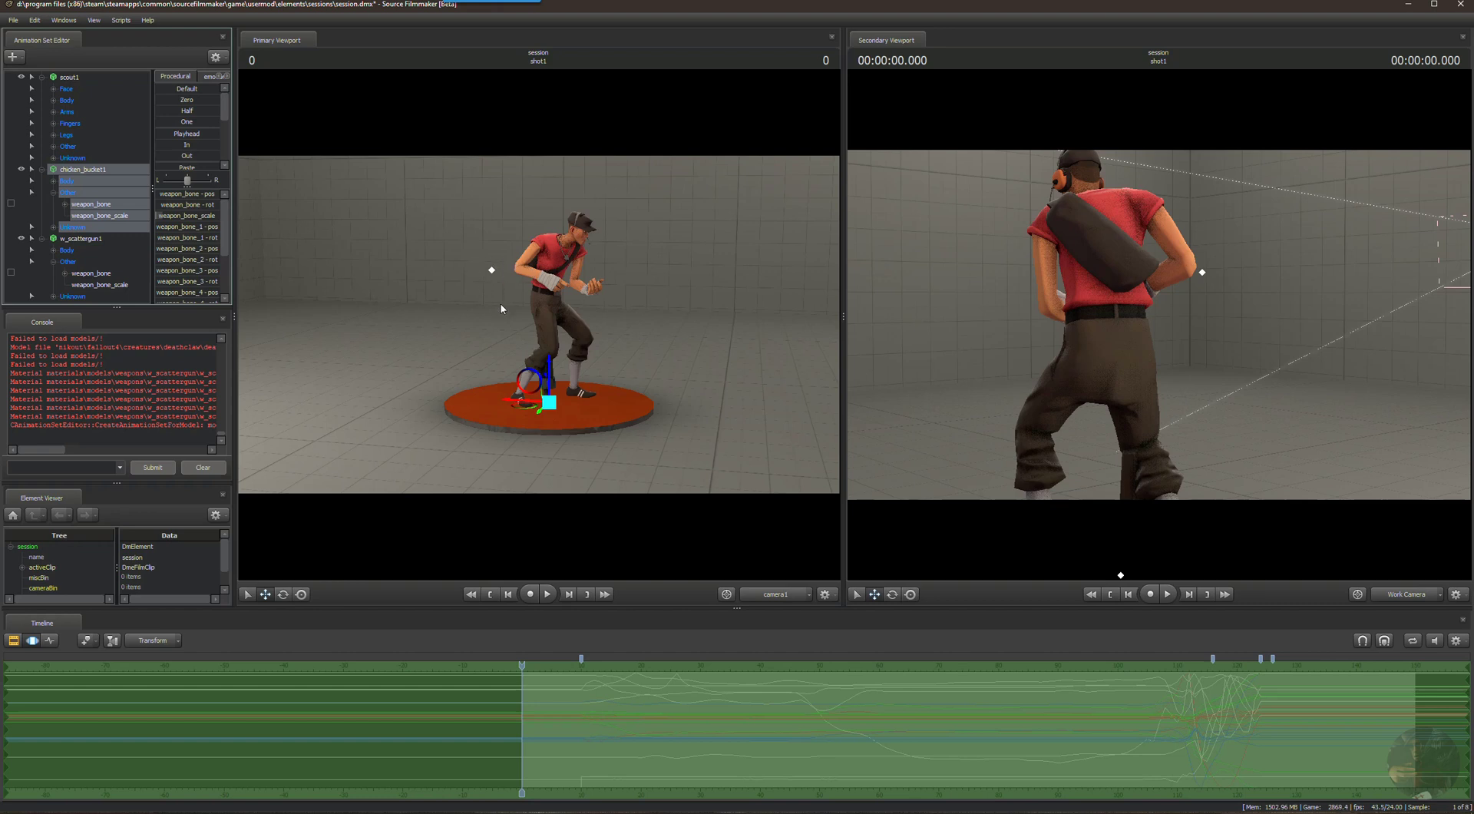
pyautogui.moveTo(523, 666)
pyautogui.mouseDown()
pyautogui.moveTo(1304, 662)
pyautogui.moveTo(522, 662)
pyautogui.mouseUp()
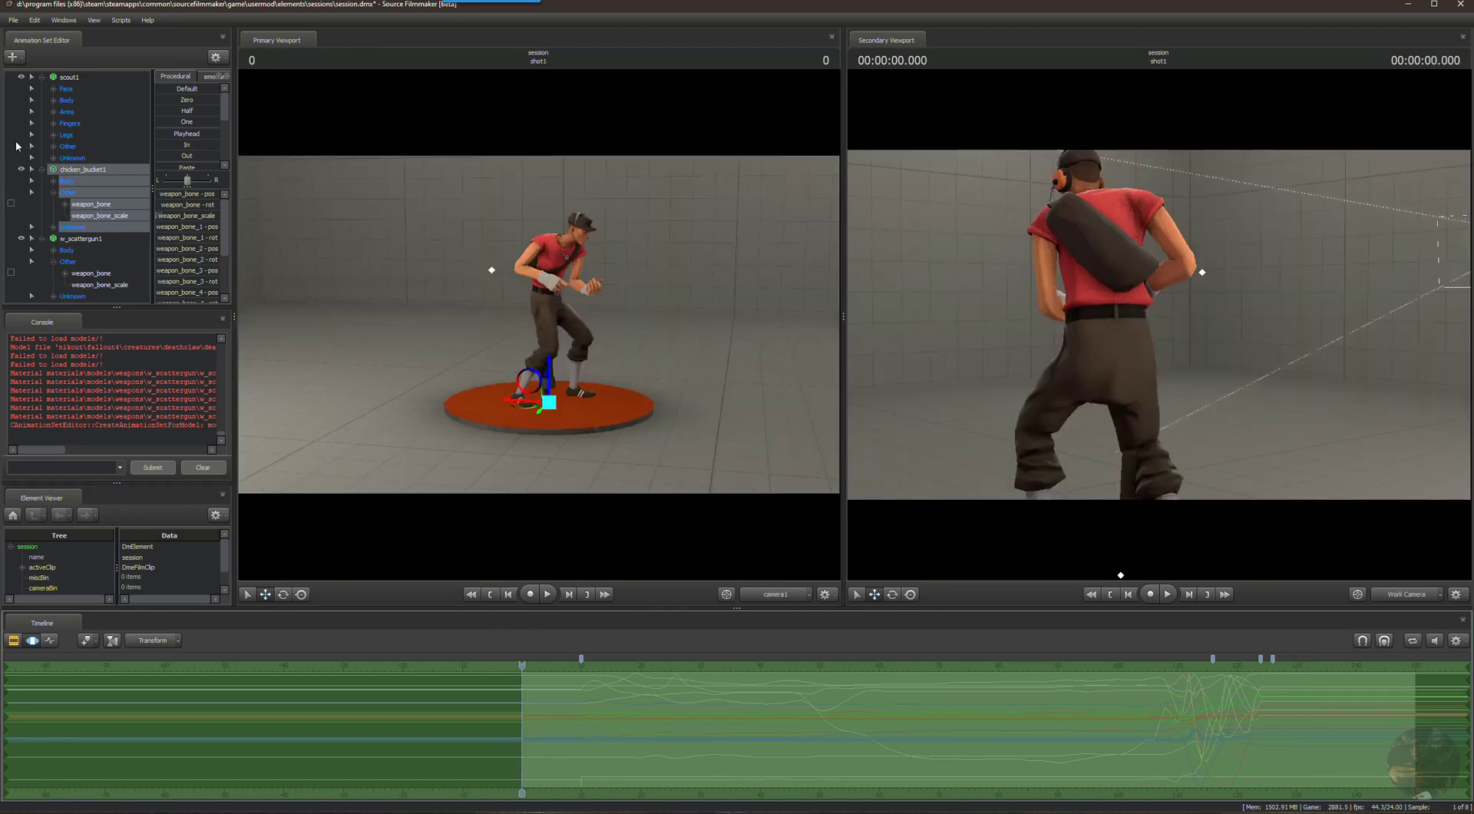
# Import scattergun_chicken.dmx onto the w_scattergun1 animation set, accepting the listed channels, and scrub the shot's opening to check the combined animation.
pyautogui.rightClick(78, 241)
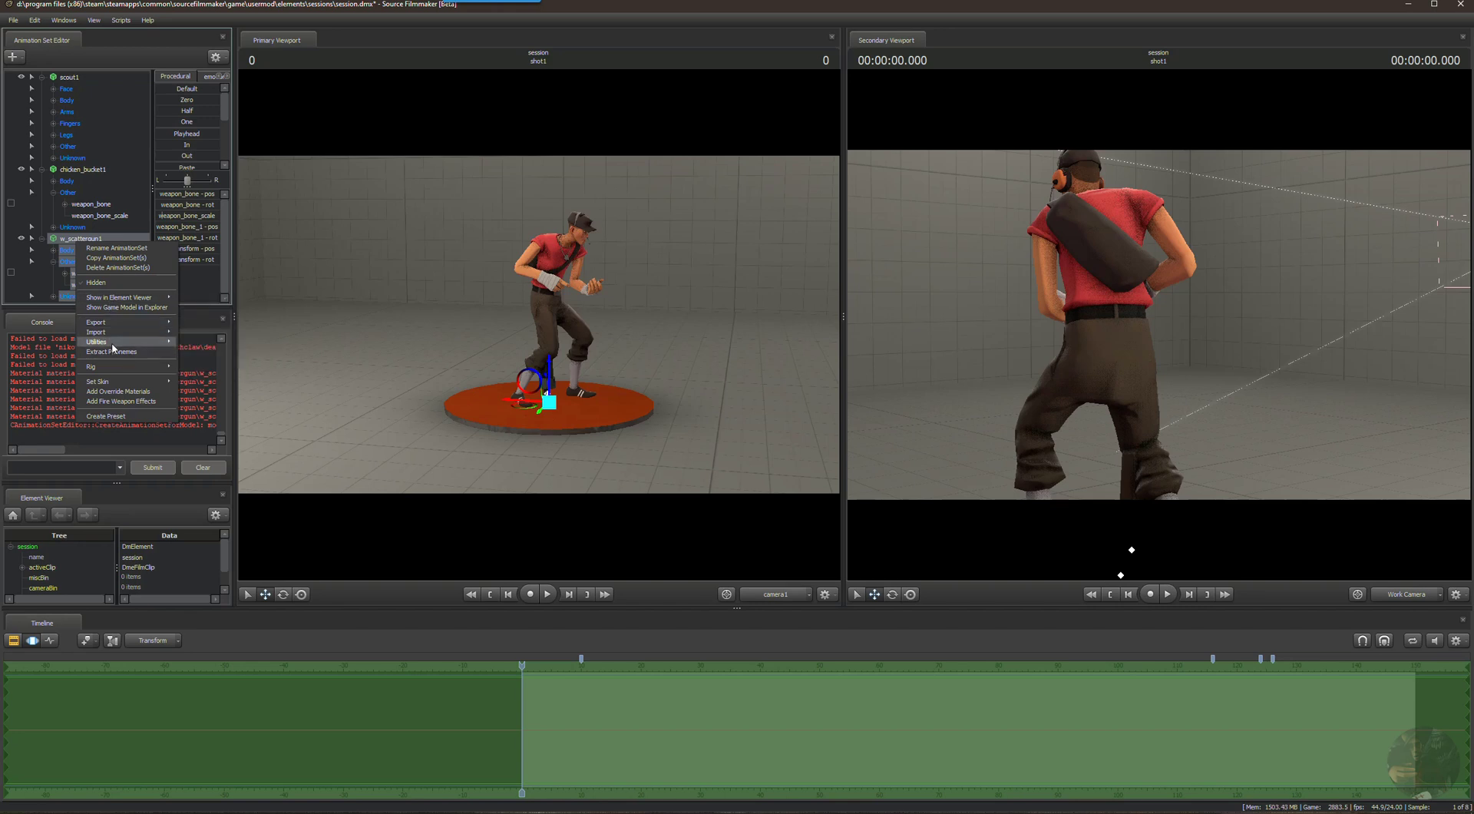
pyautogui.moveTo(113, 382)
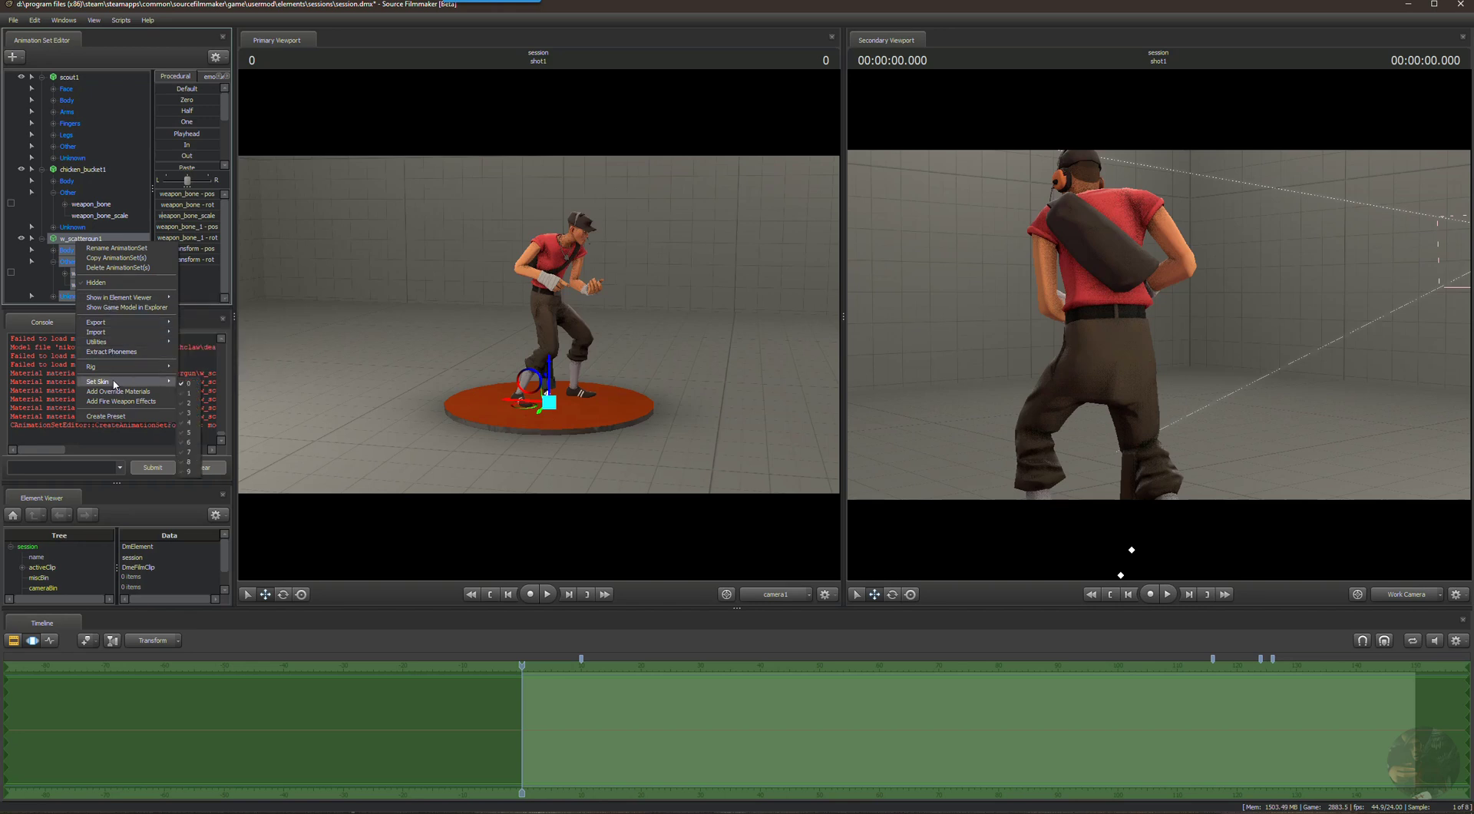
pyautogui.moveTo(108, 332)
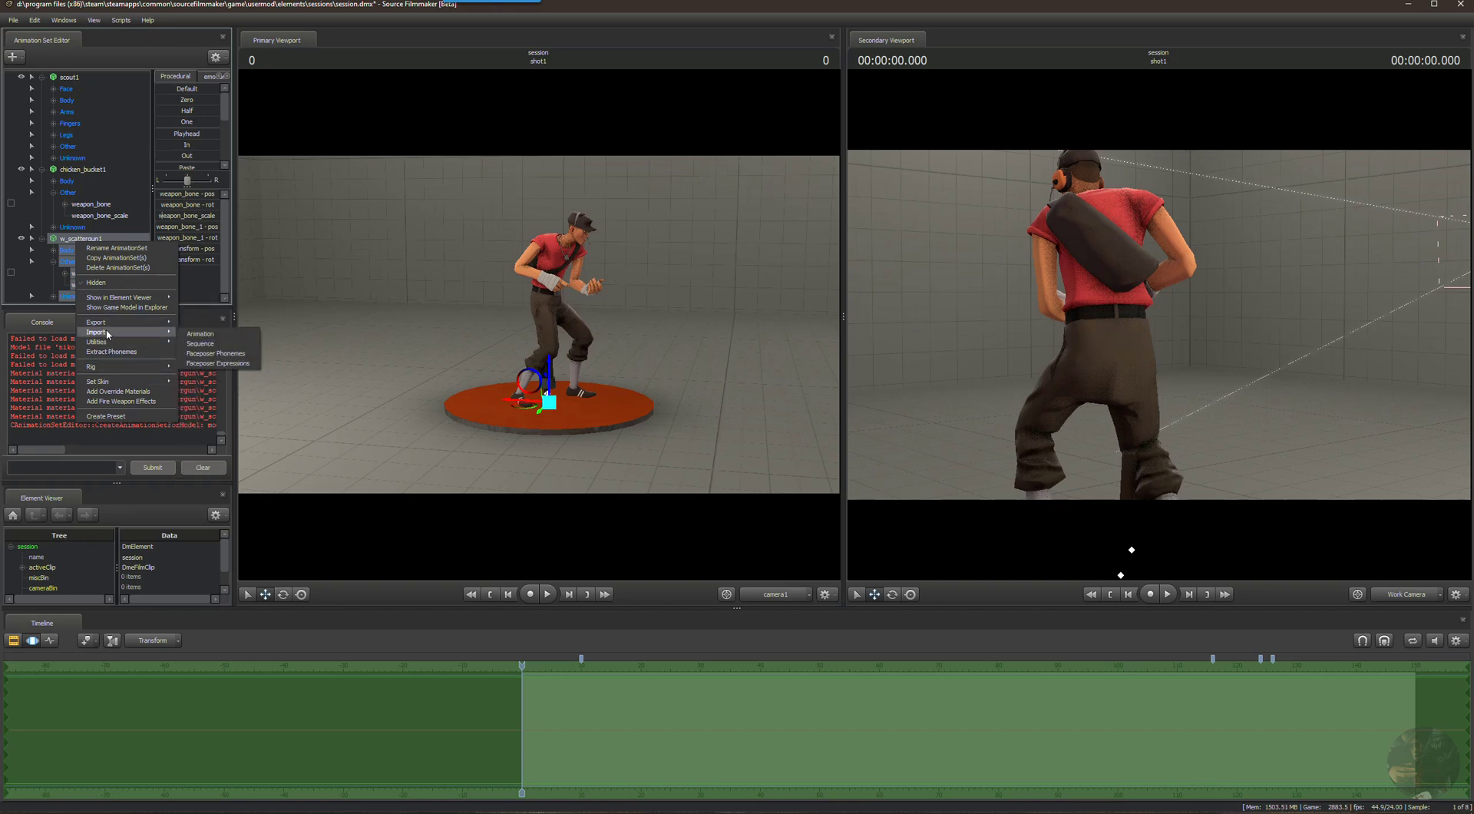
pyautogui.click(198, 334)
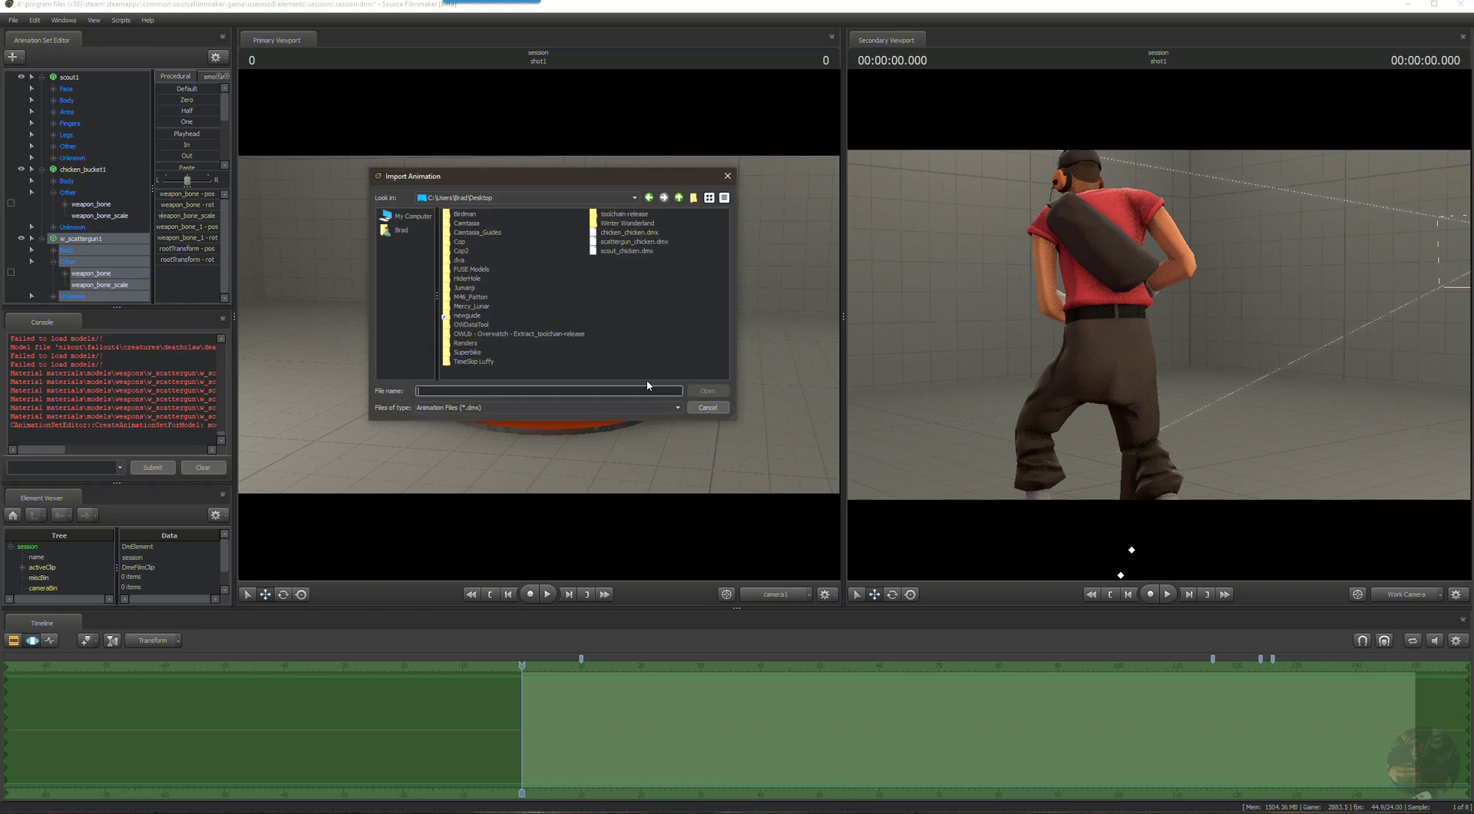
pyautogui.click(626, 242)
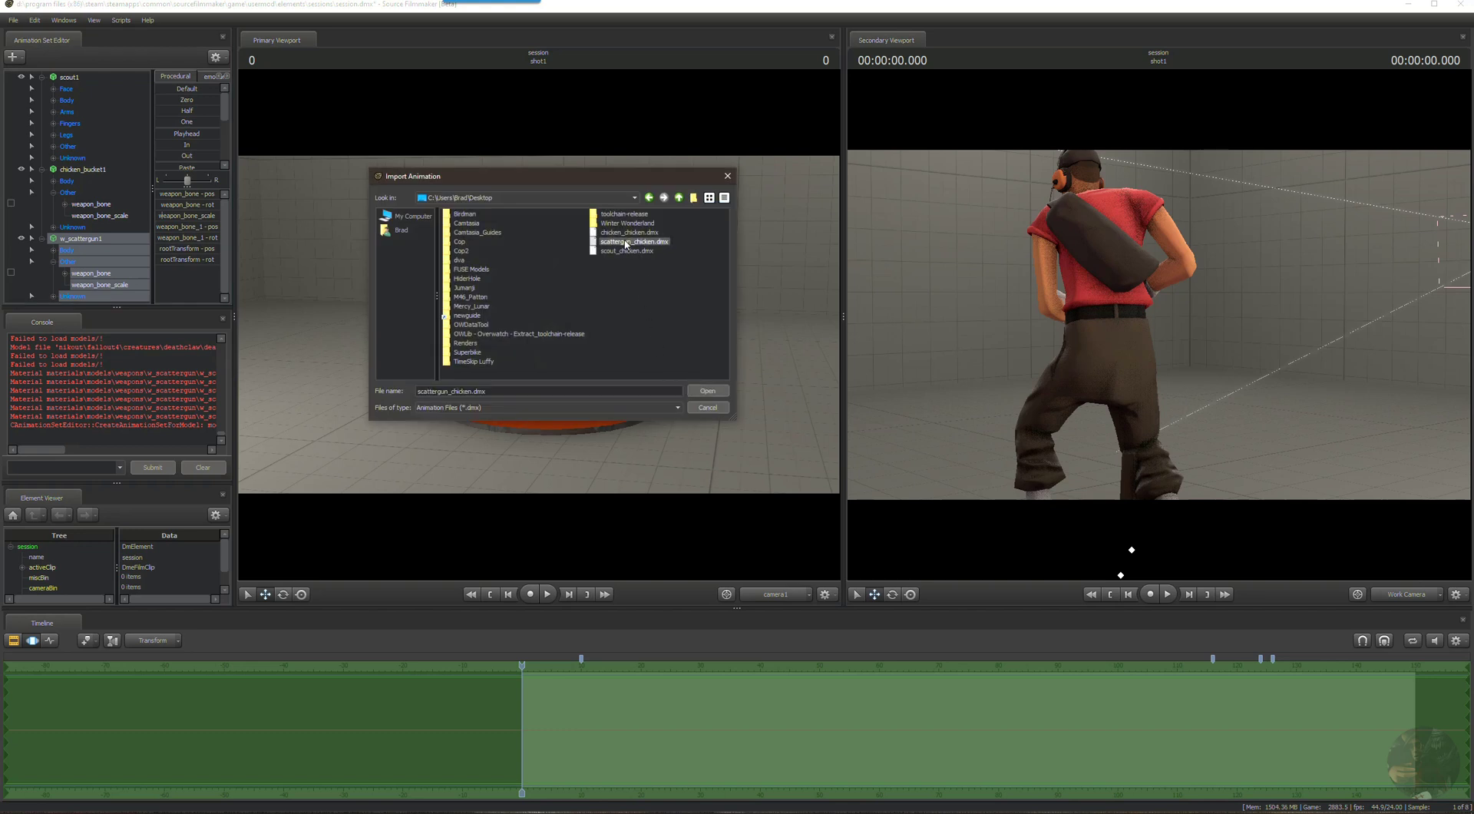
pyautogui.click(706, 391)
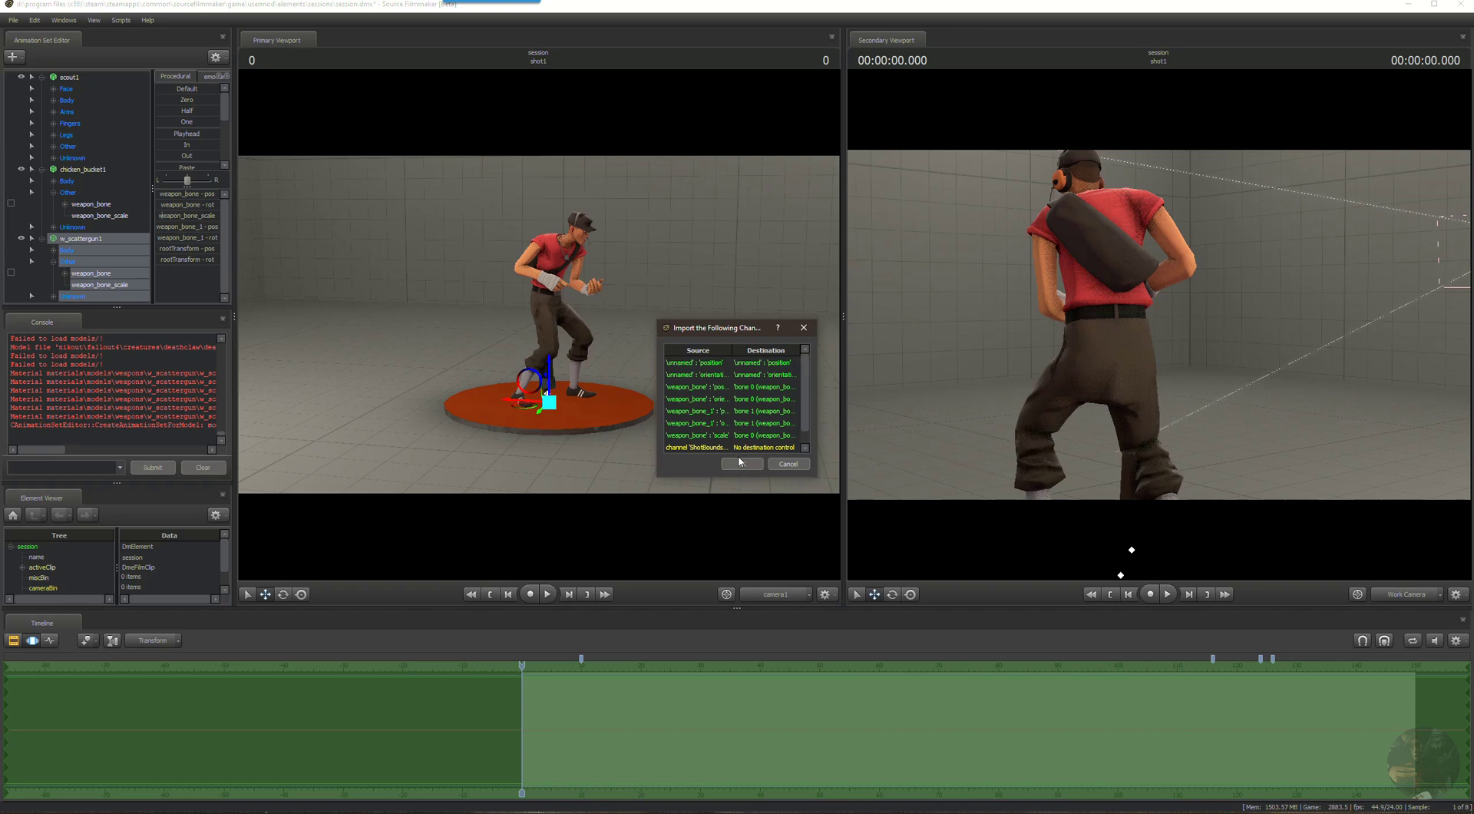
pyautogui.click(739, 463)
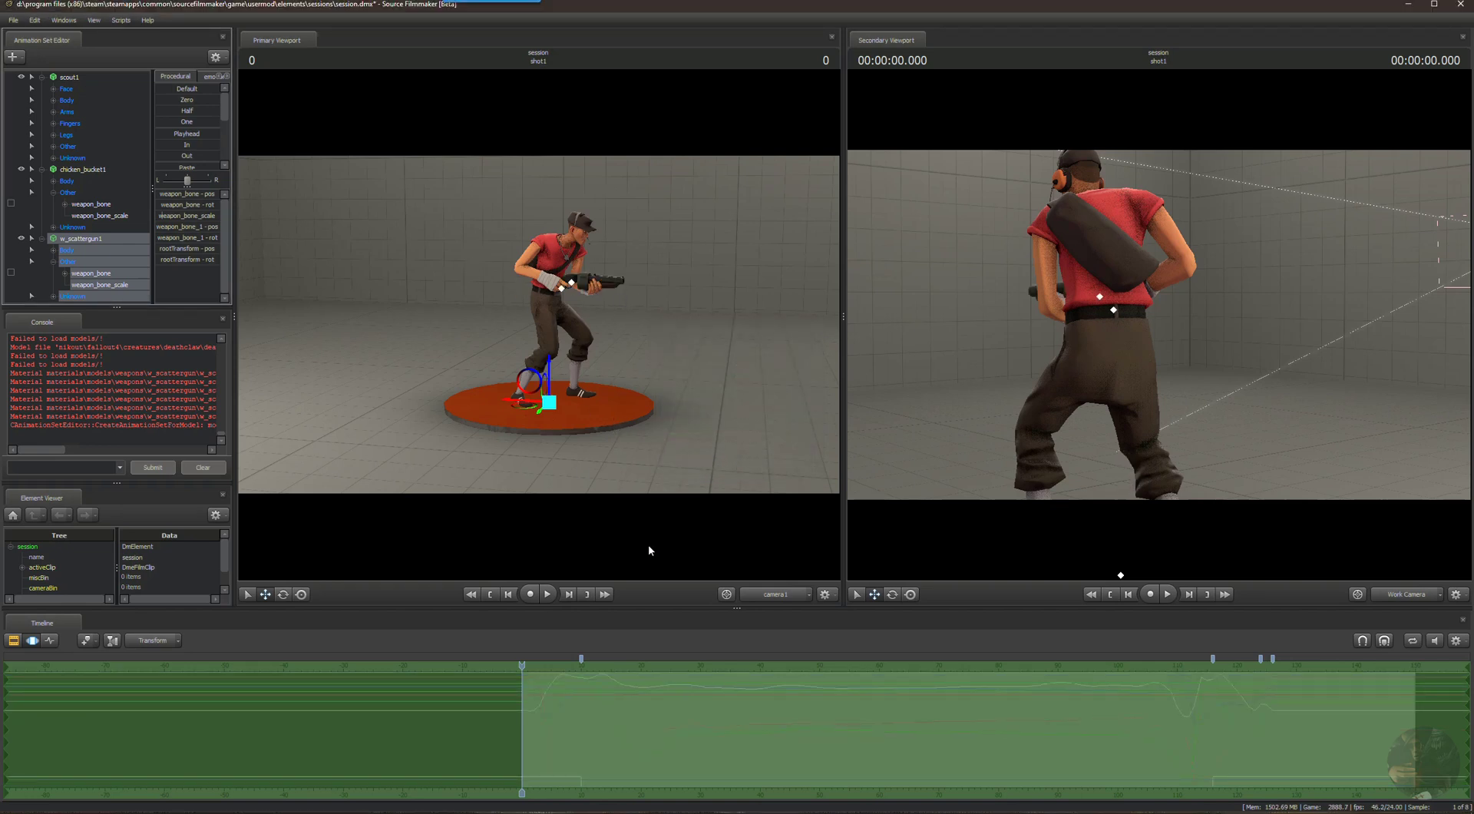
pyautogui.moveTo(522, 666); pyautogui.dragTo(524, 706)
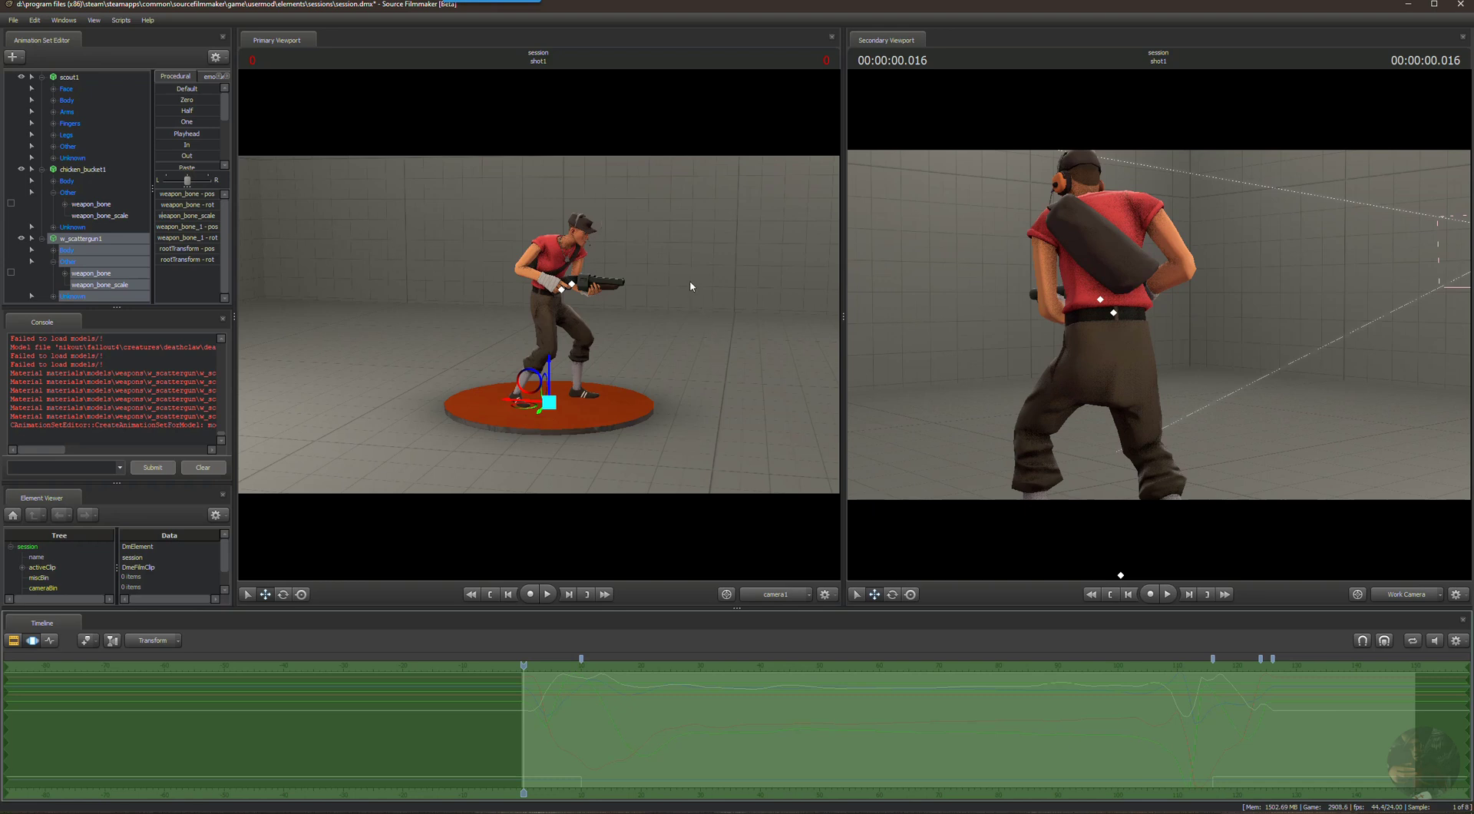
pyautogui.keyDown('alt'); pyautogui.moveTo(691, 286); pyautogui.dragTo(729, 299); pyautogui.keyUp('alt')
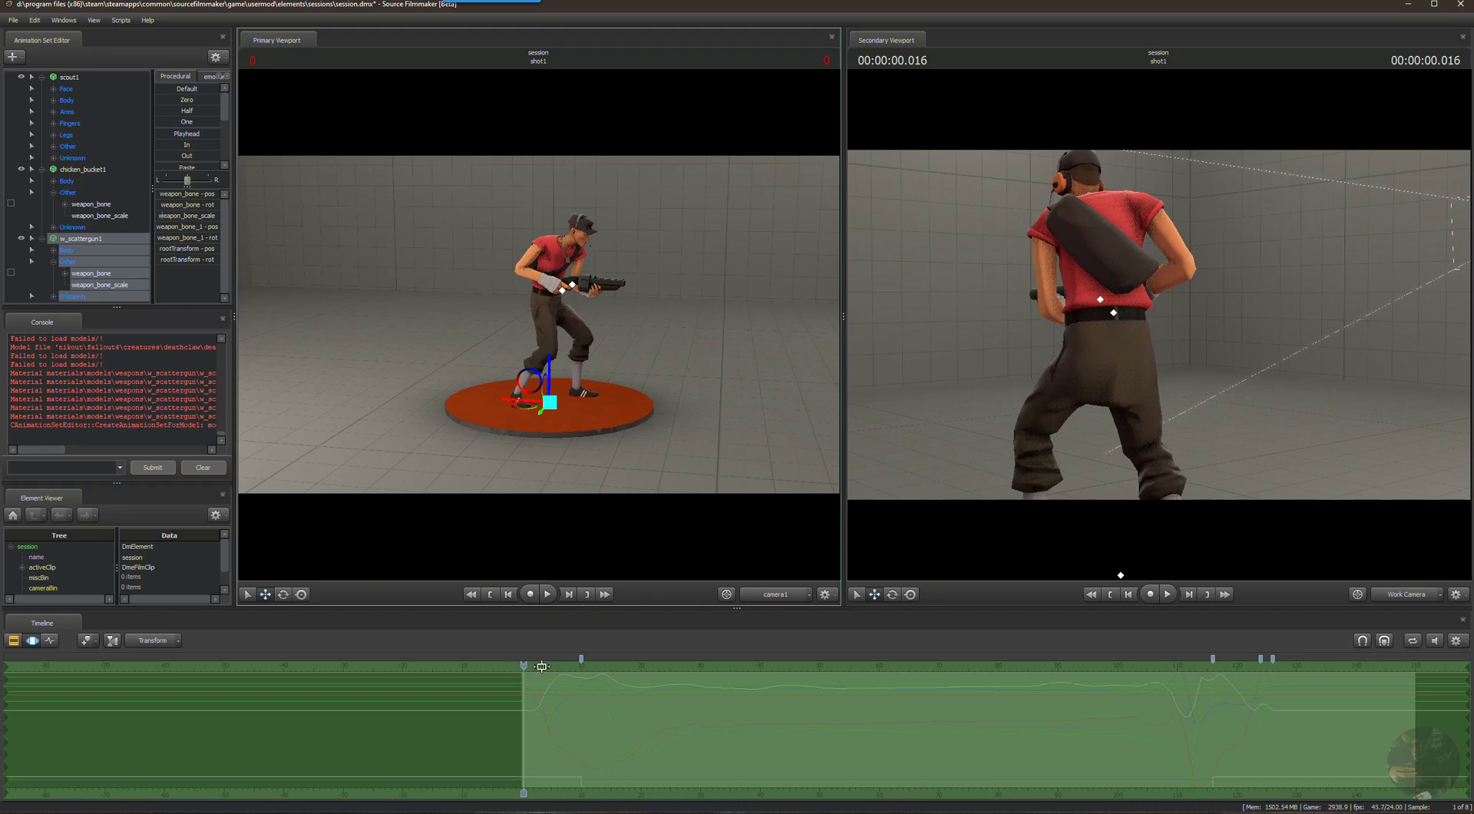
pyautogui.moveTo(527, 668)
pyautogui.mouseDown()
pyautogui.moveTo(1297, 669)
pyautogui.moveTo(525, 691)
pyautogui.moveTo(784, 697)
pyautogui.moveTo(1283, 668)
pyautogui.moveTo(528, 686)
pyautogui.mouseUp()
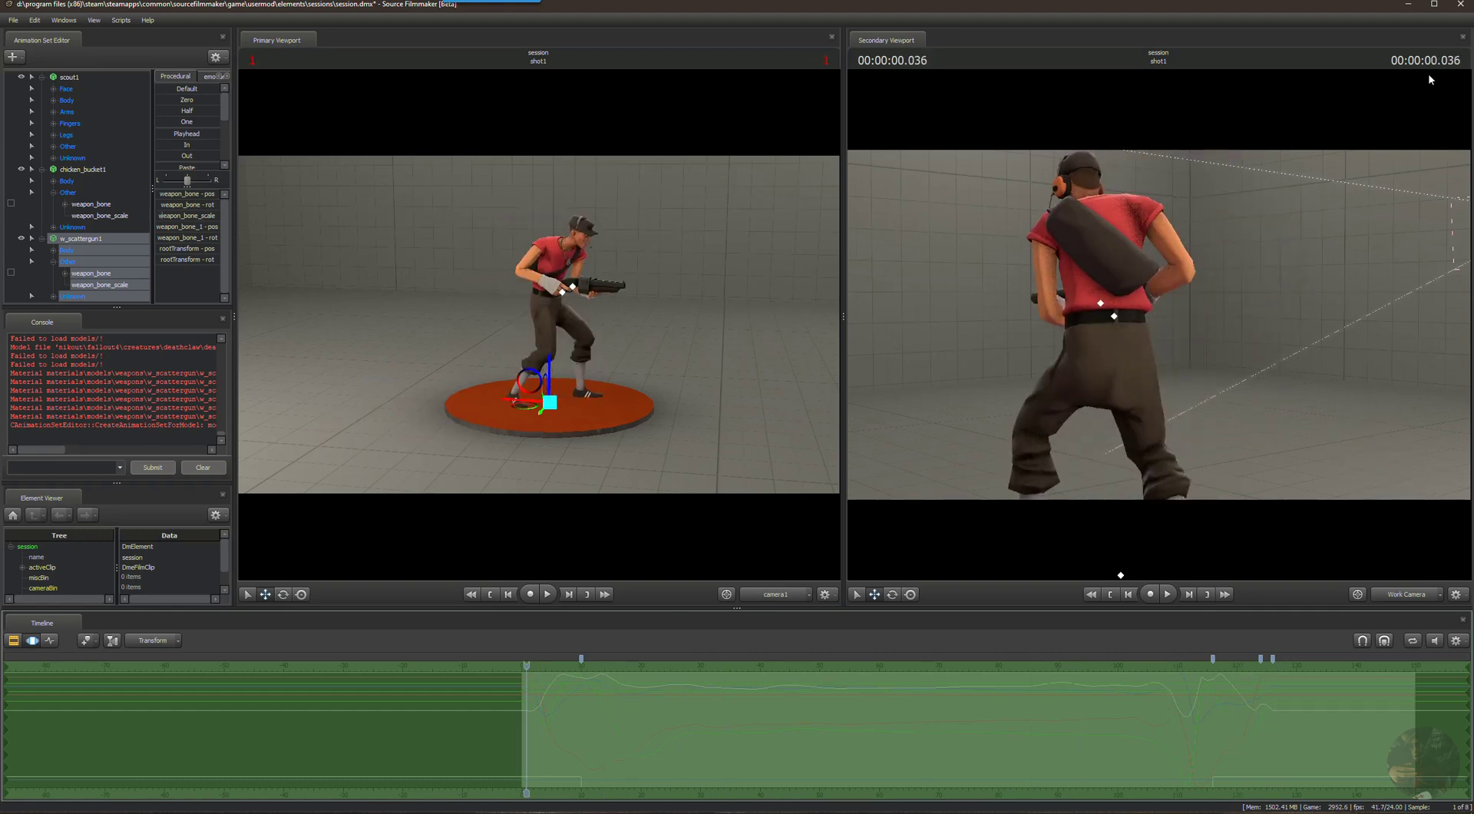
# Quit Source Filmmaker without saving the session and close the leftover Calculator window.
pyautogui.click(1461, 3)
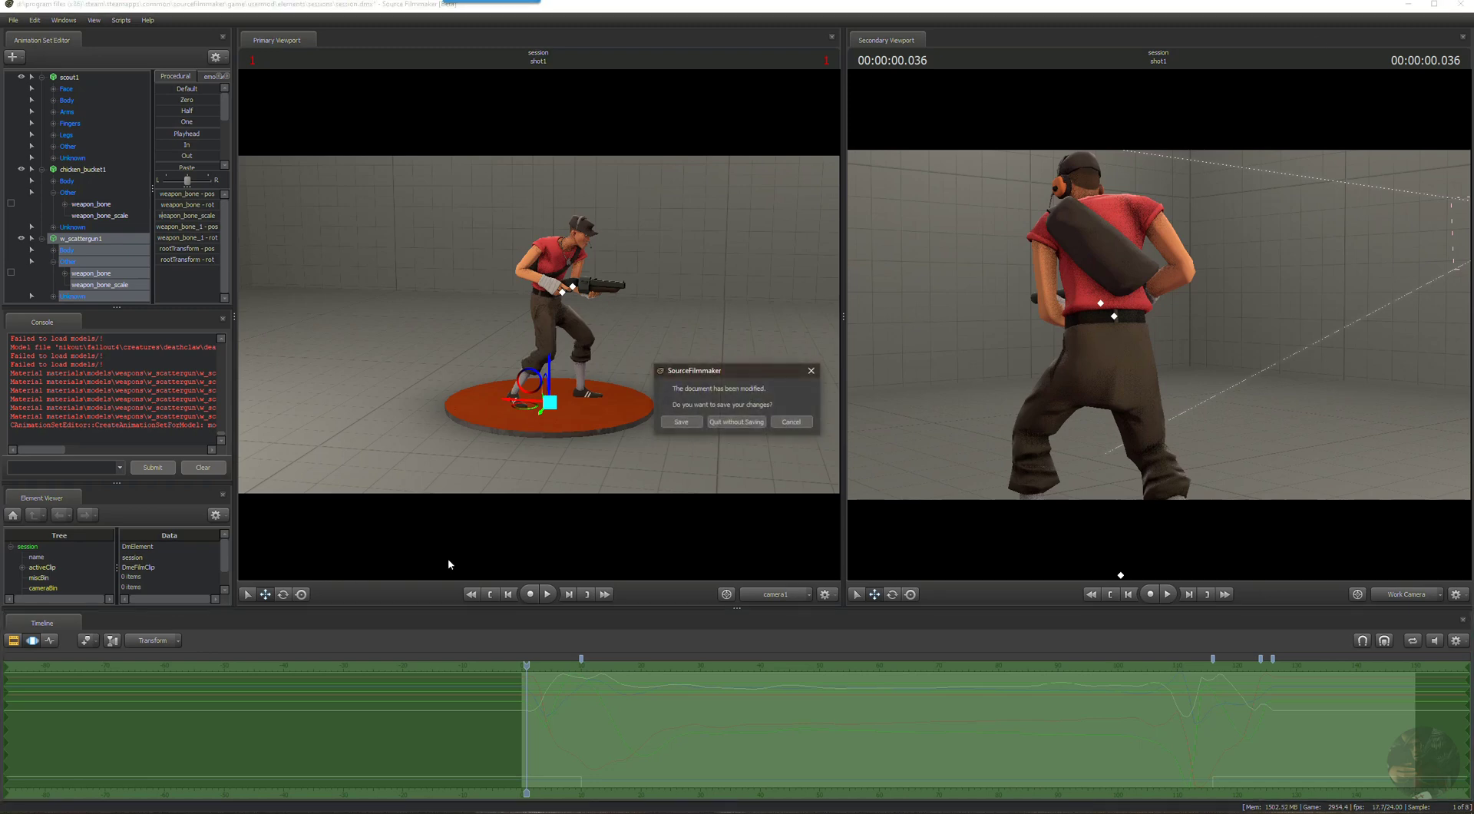
pyautogui.click(732, 422)
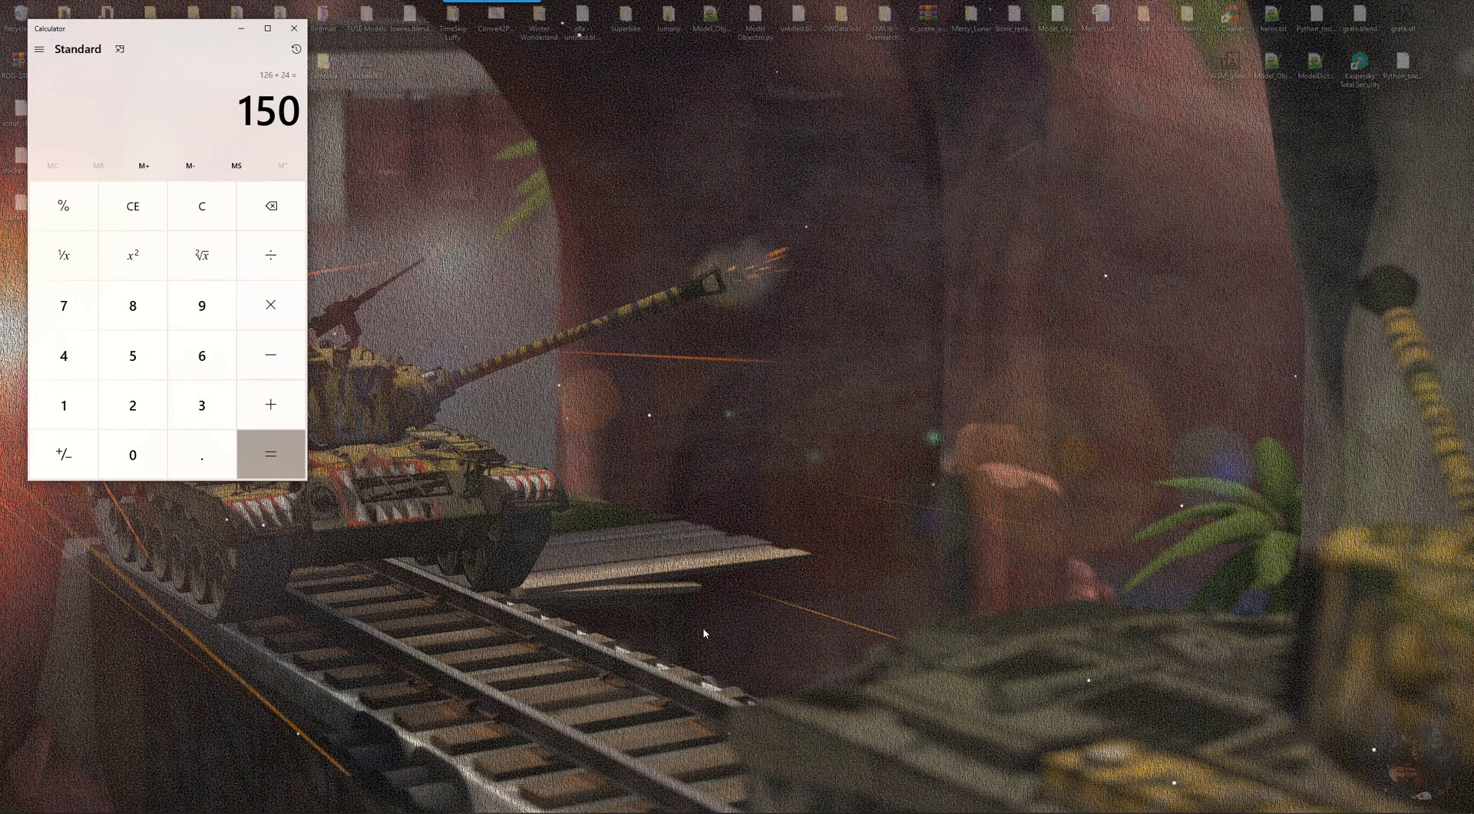
pyautogui.click(294, 28)
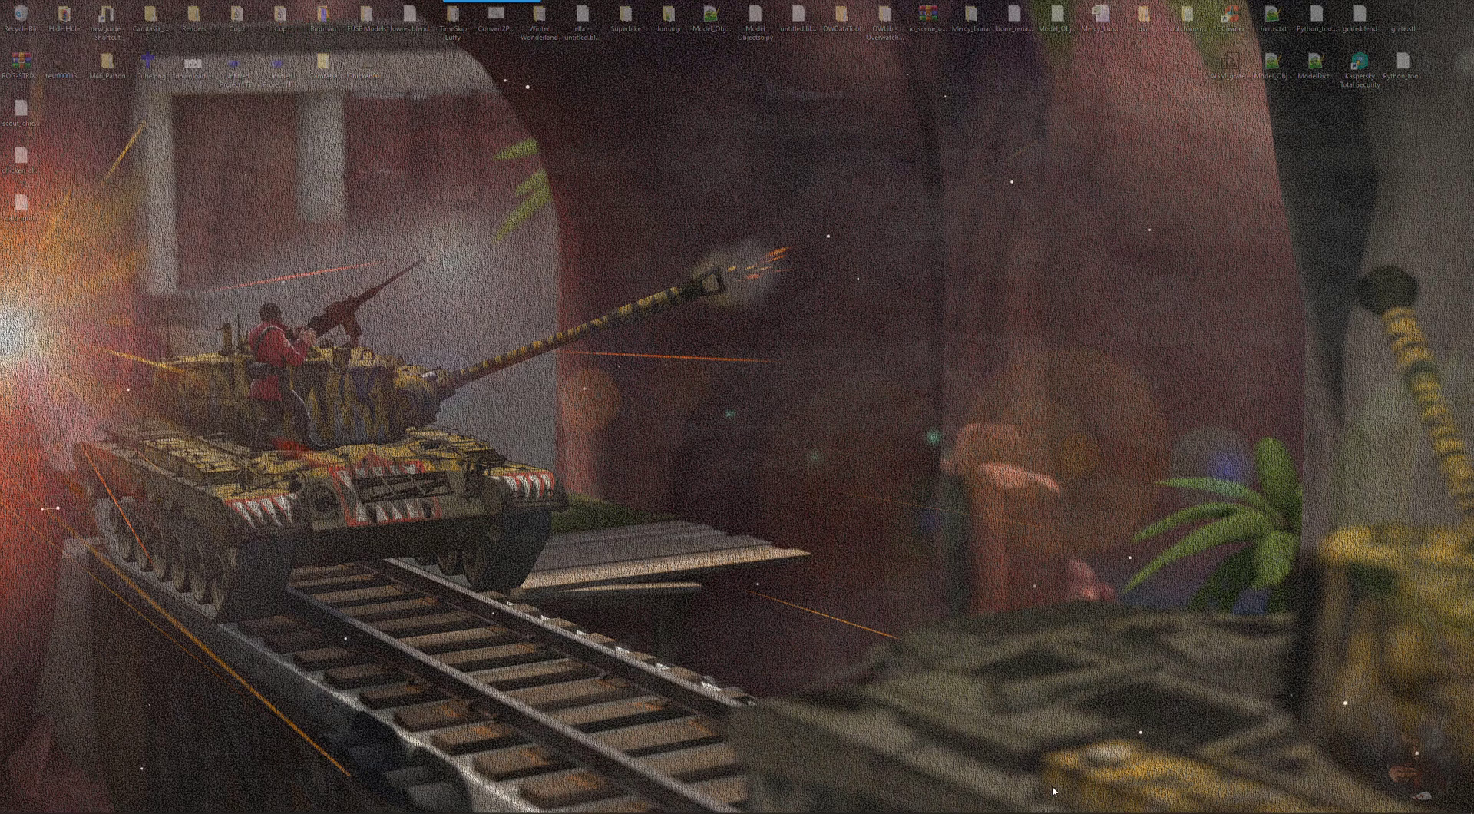